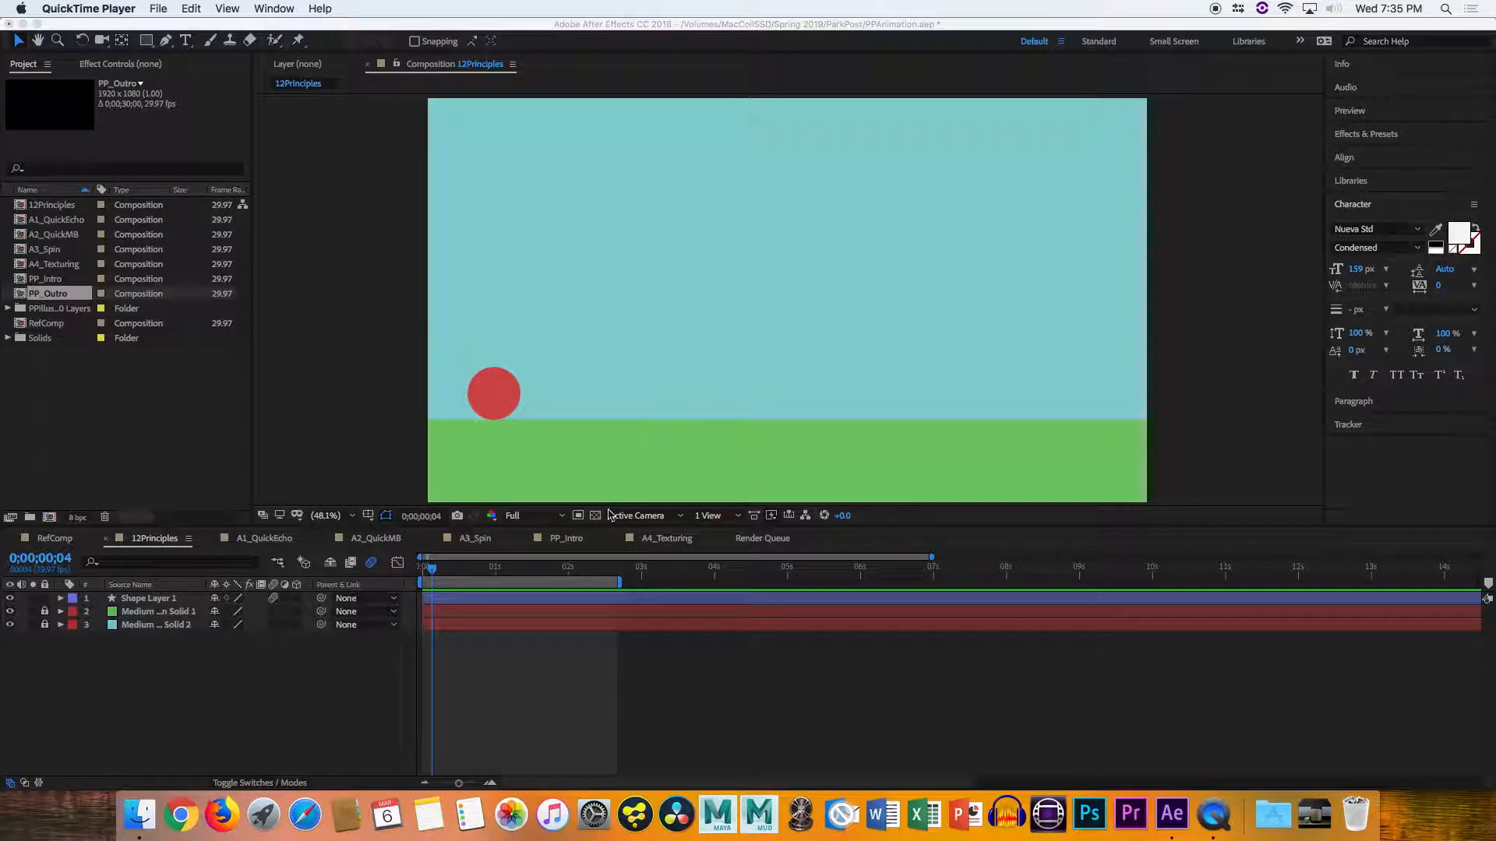
# Play the 12Principles composition from the first frame and scrub through the start of the ball's jump
pyautogui.click(447, 578)
pyautogui.click(422, 571)
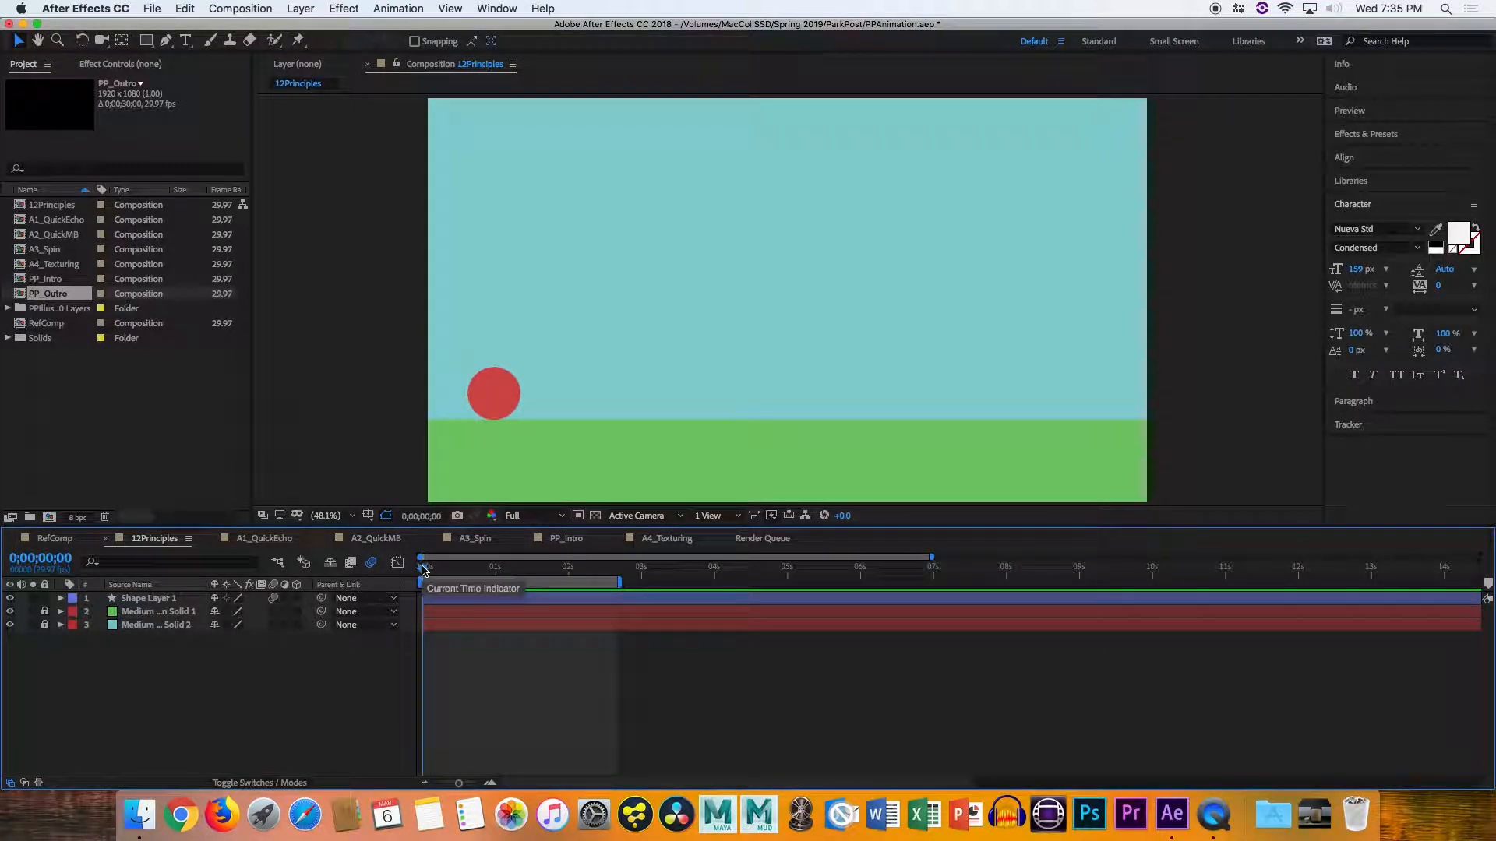
pyautogui.press('space')
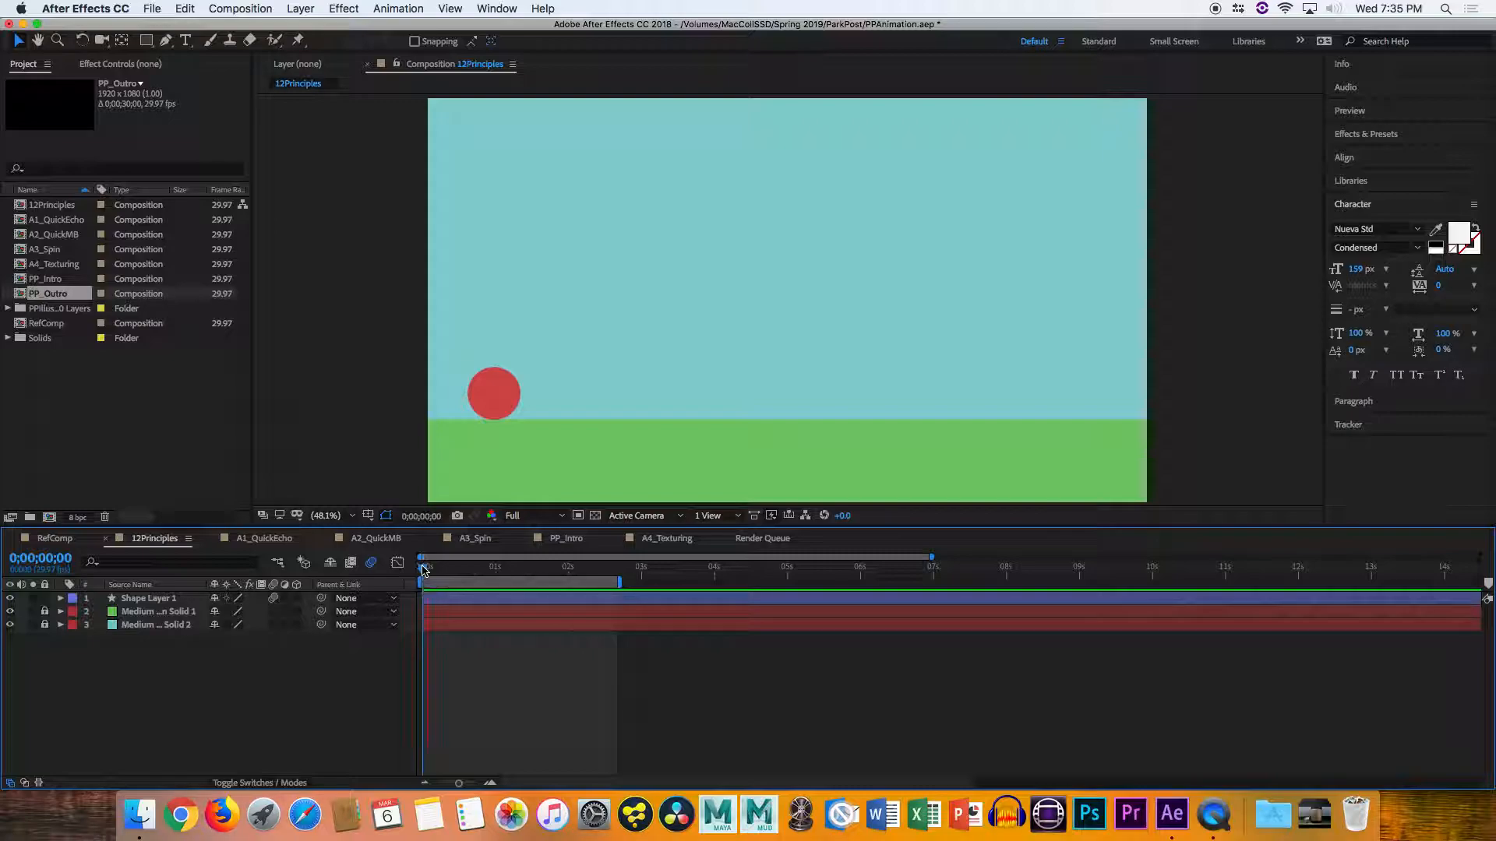
pyautogui.press('space')
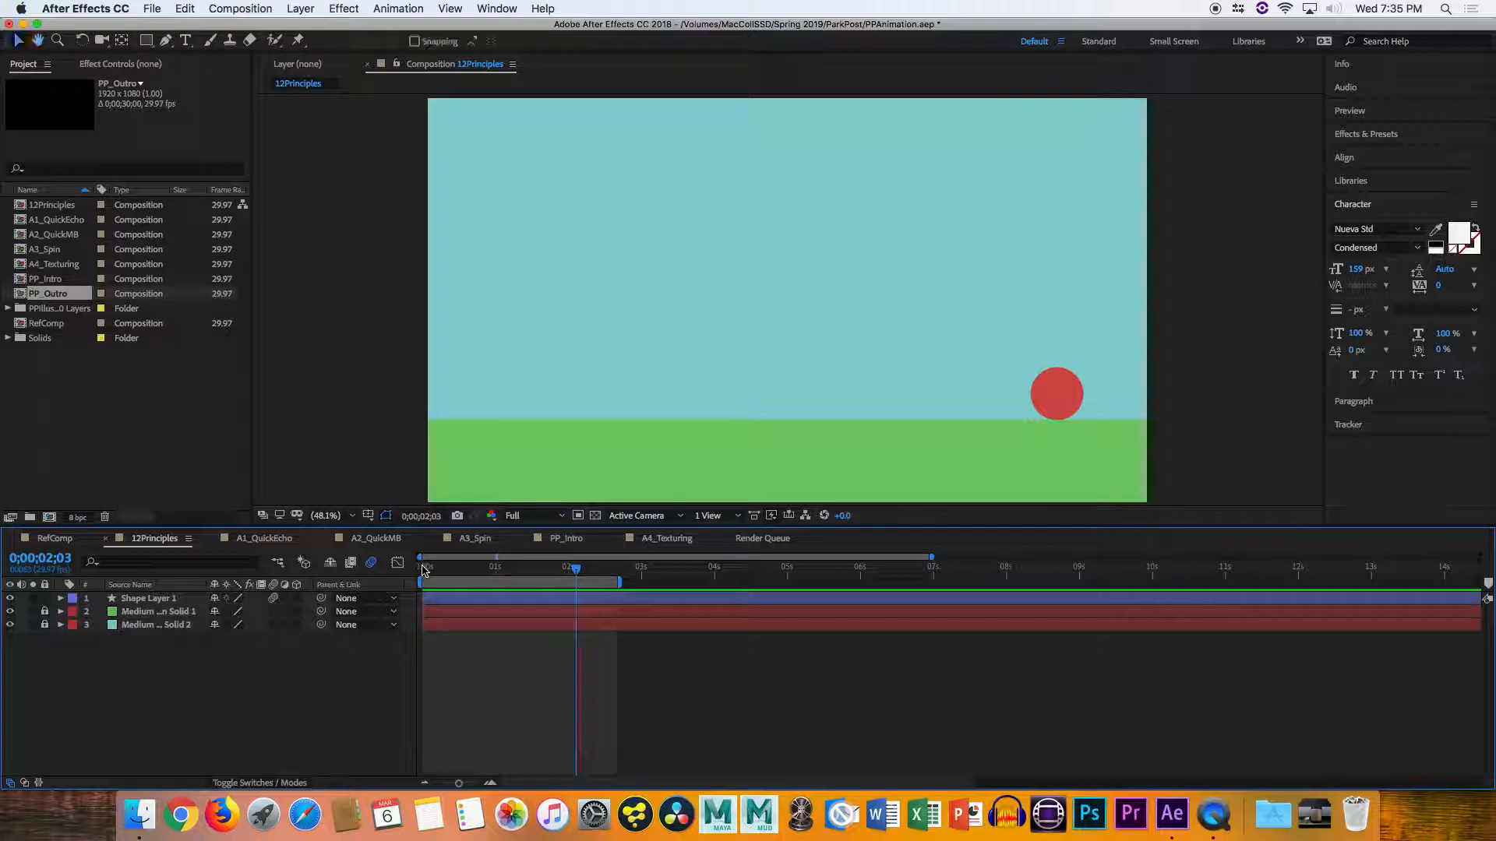
pyautogui.press('space')
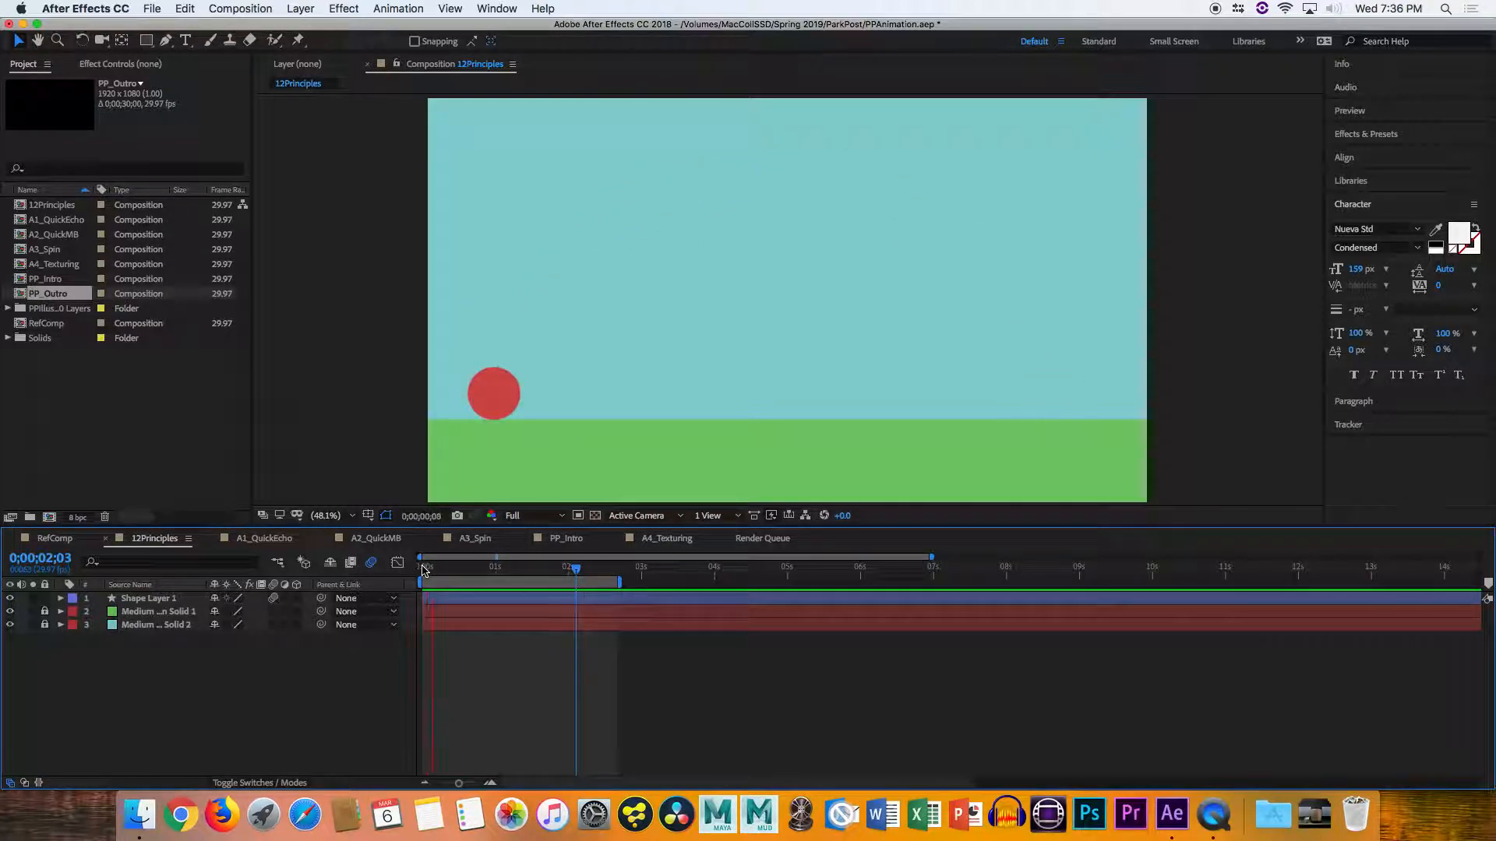
pyautogui.moveTo(440, 573)
pyautogui.mouseDown()
pyautogui.moveTo(424, 569)
pyautogui.moveTo(459, 574)
pyautogui.mouseUp()
pyautogui.click(427, 571)
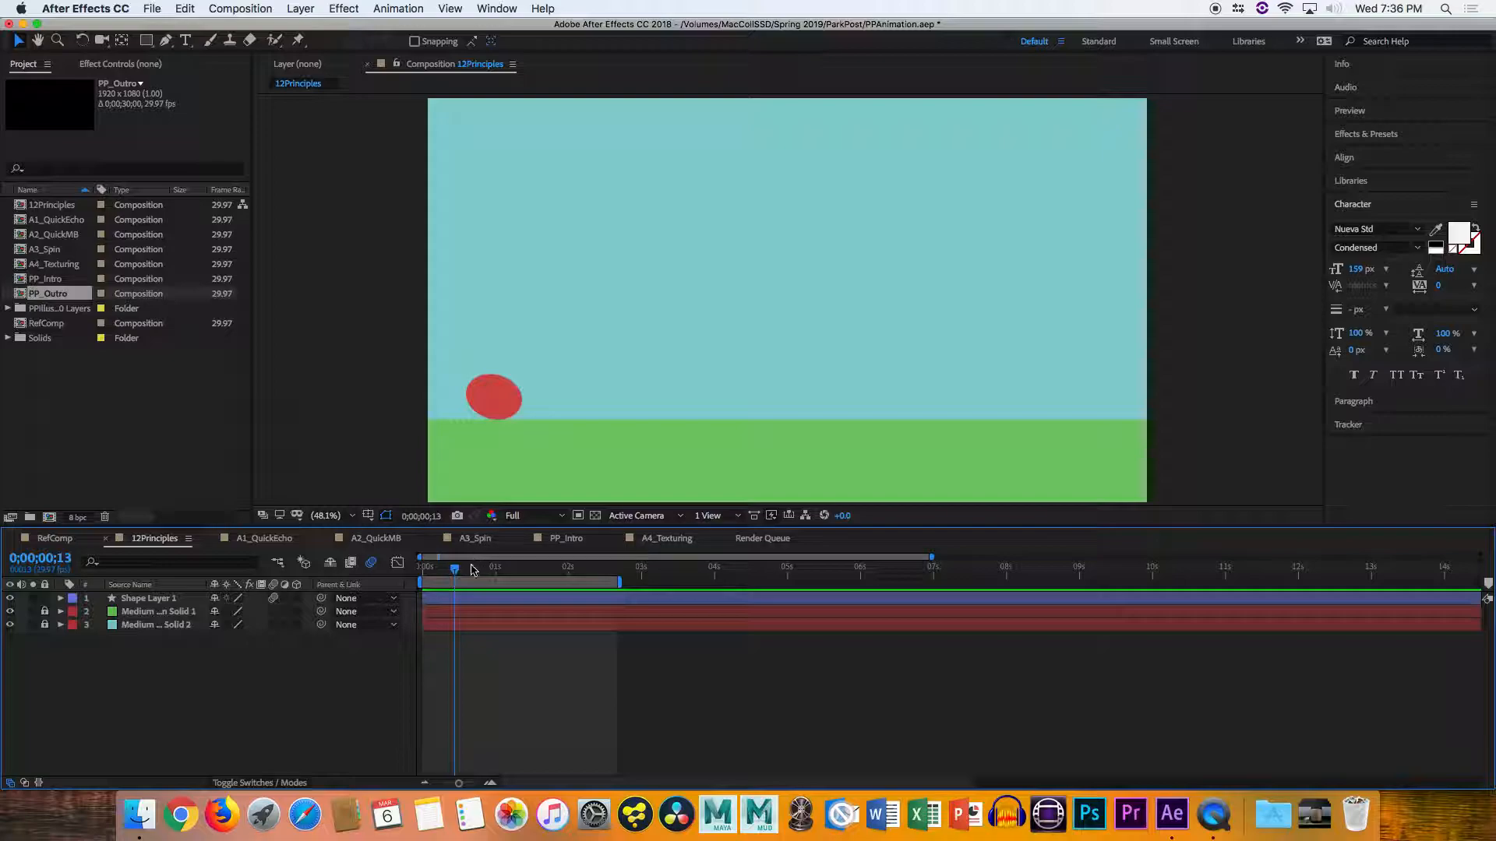
pyautogui.moveTo(459, 575); pyautogui.dragTo(477, 572)
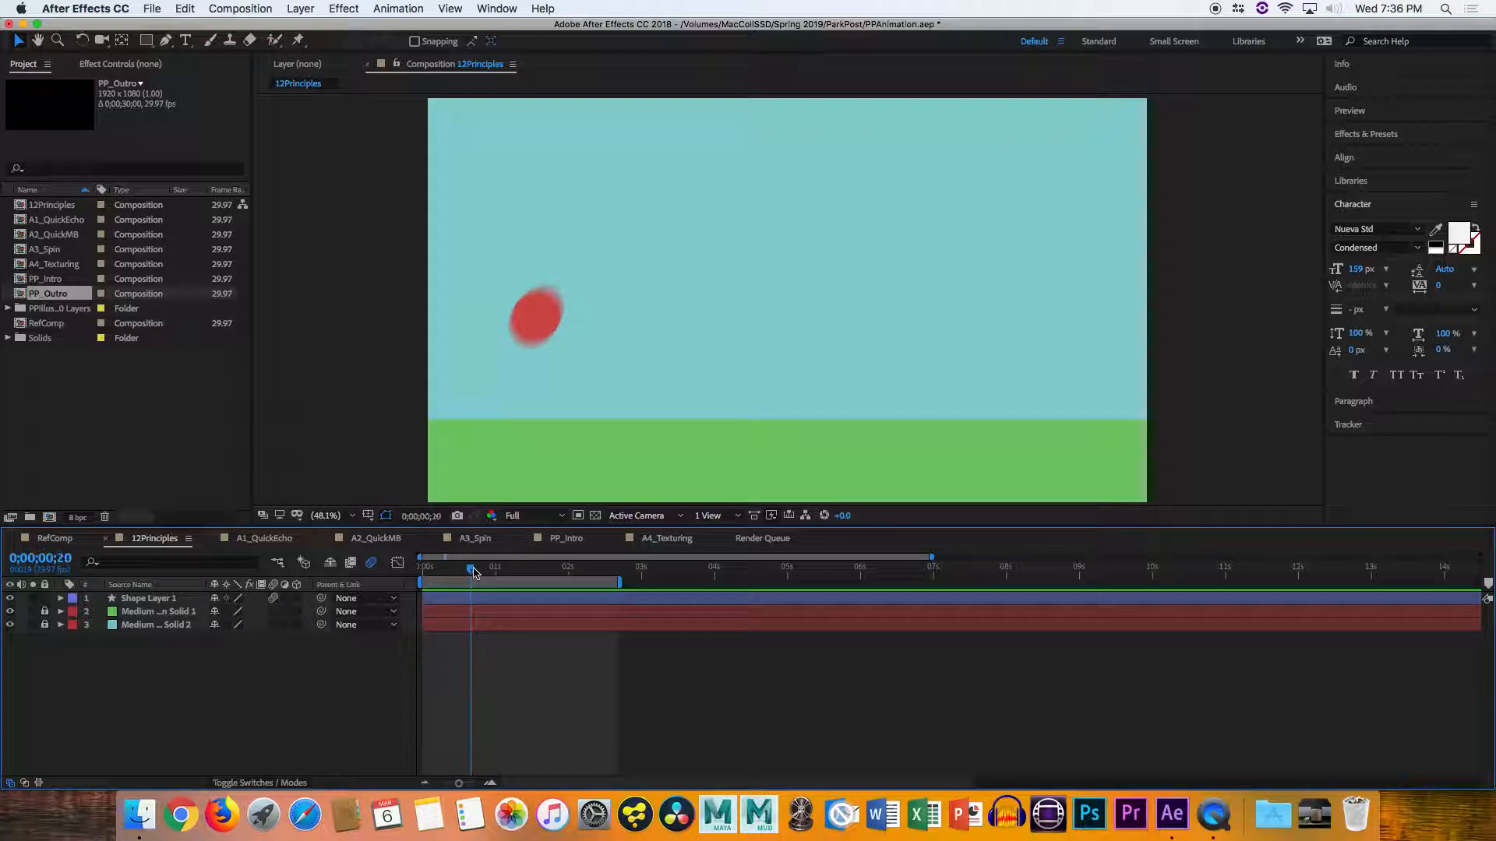
# Turn off motion blur for Shape Layer 1 and check the ball's motion path in the composition
pyautogui.click(275, 599)
pyautogui.click(275, 599)
pyautogui.click(499, 383)
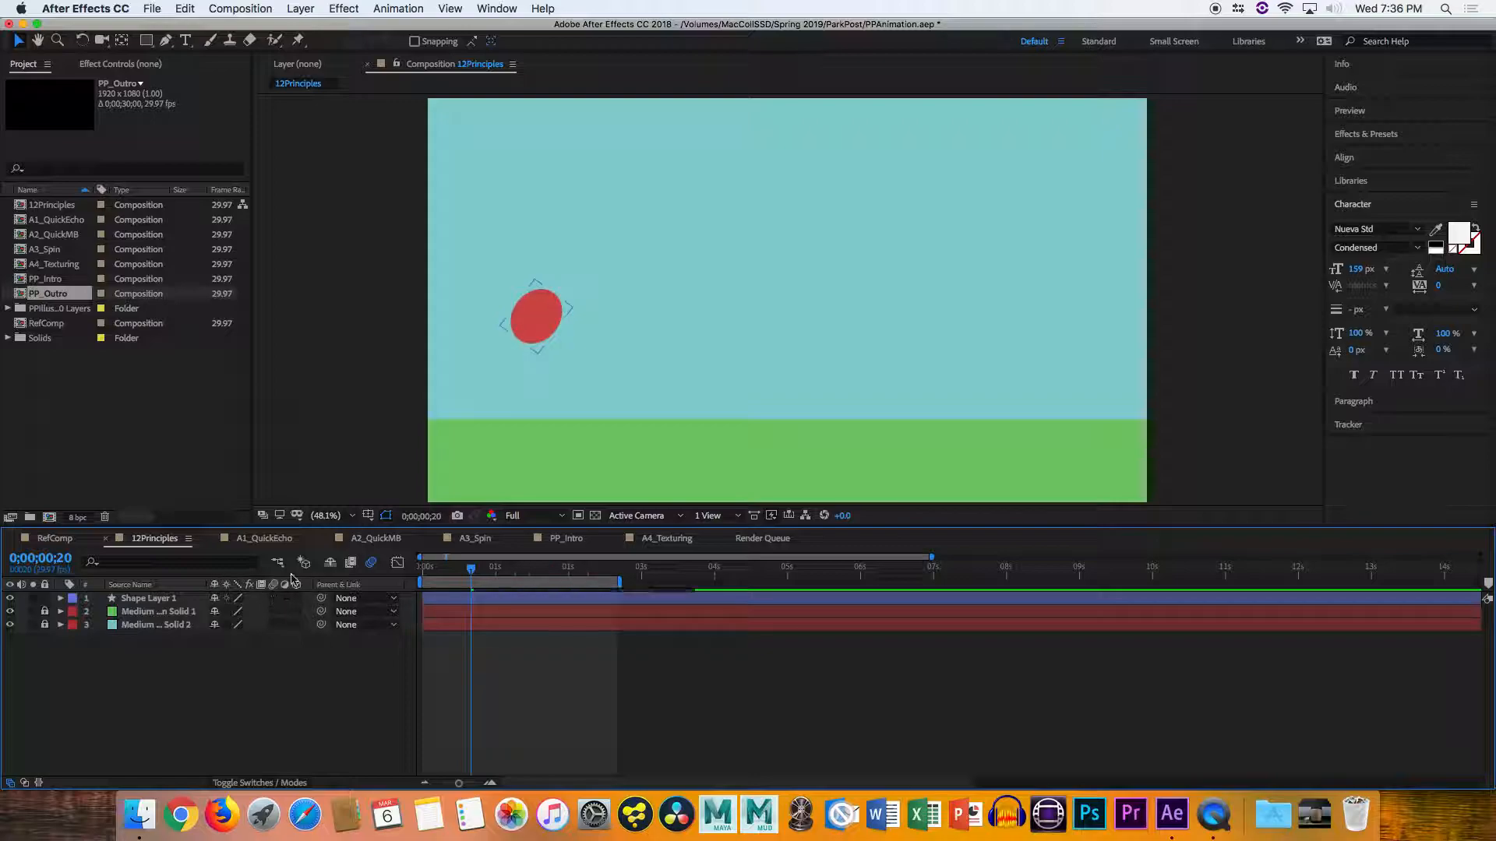
pyautogui.click(524, 325)
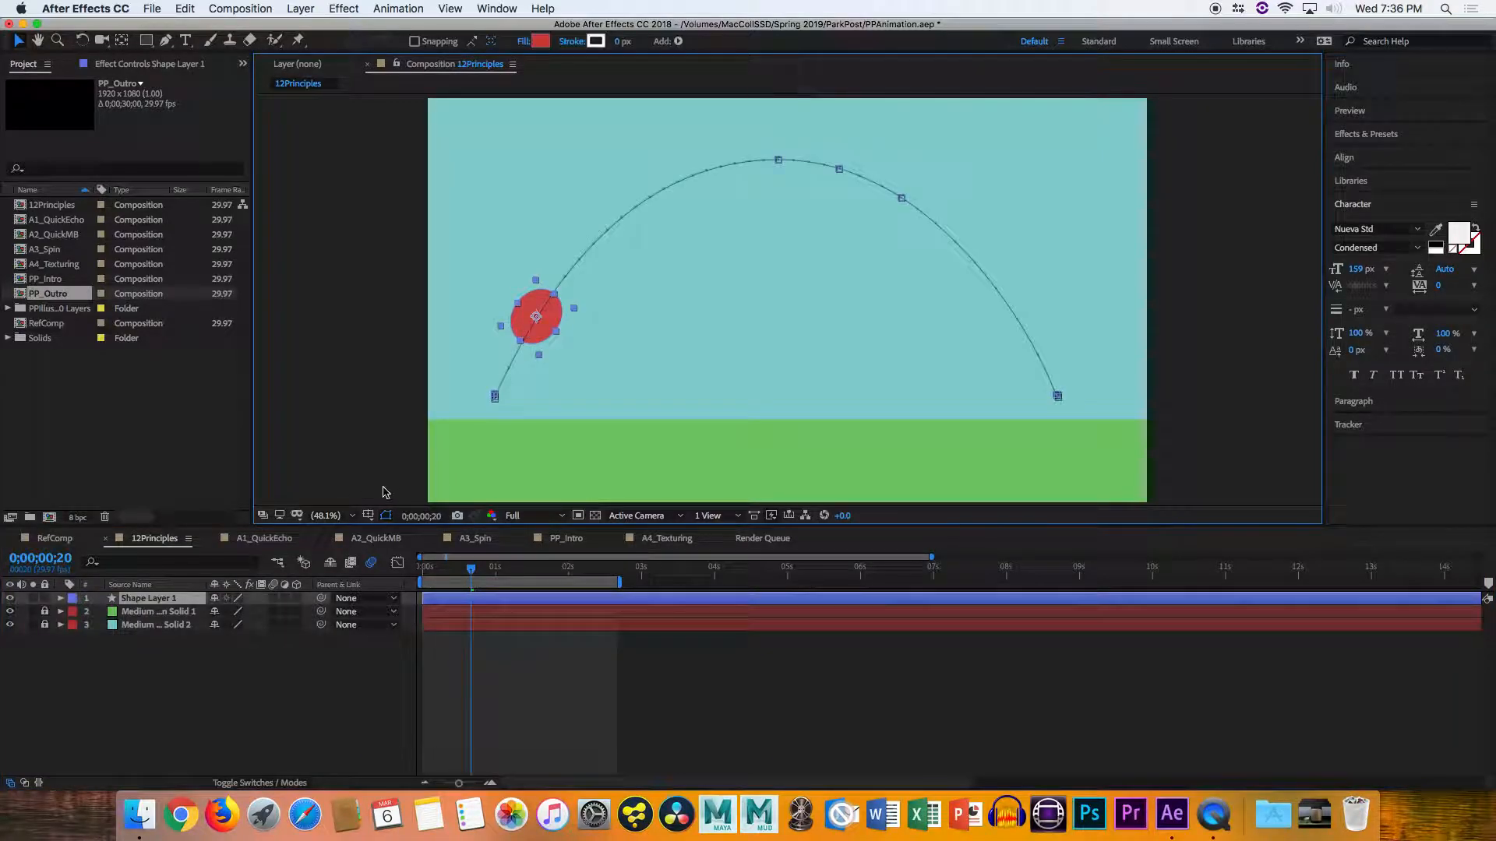
pyautogui.click(269, 652)
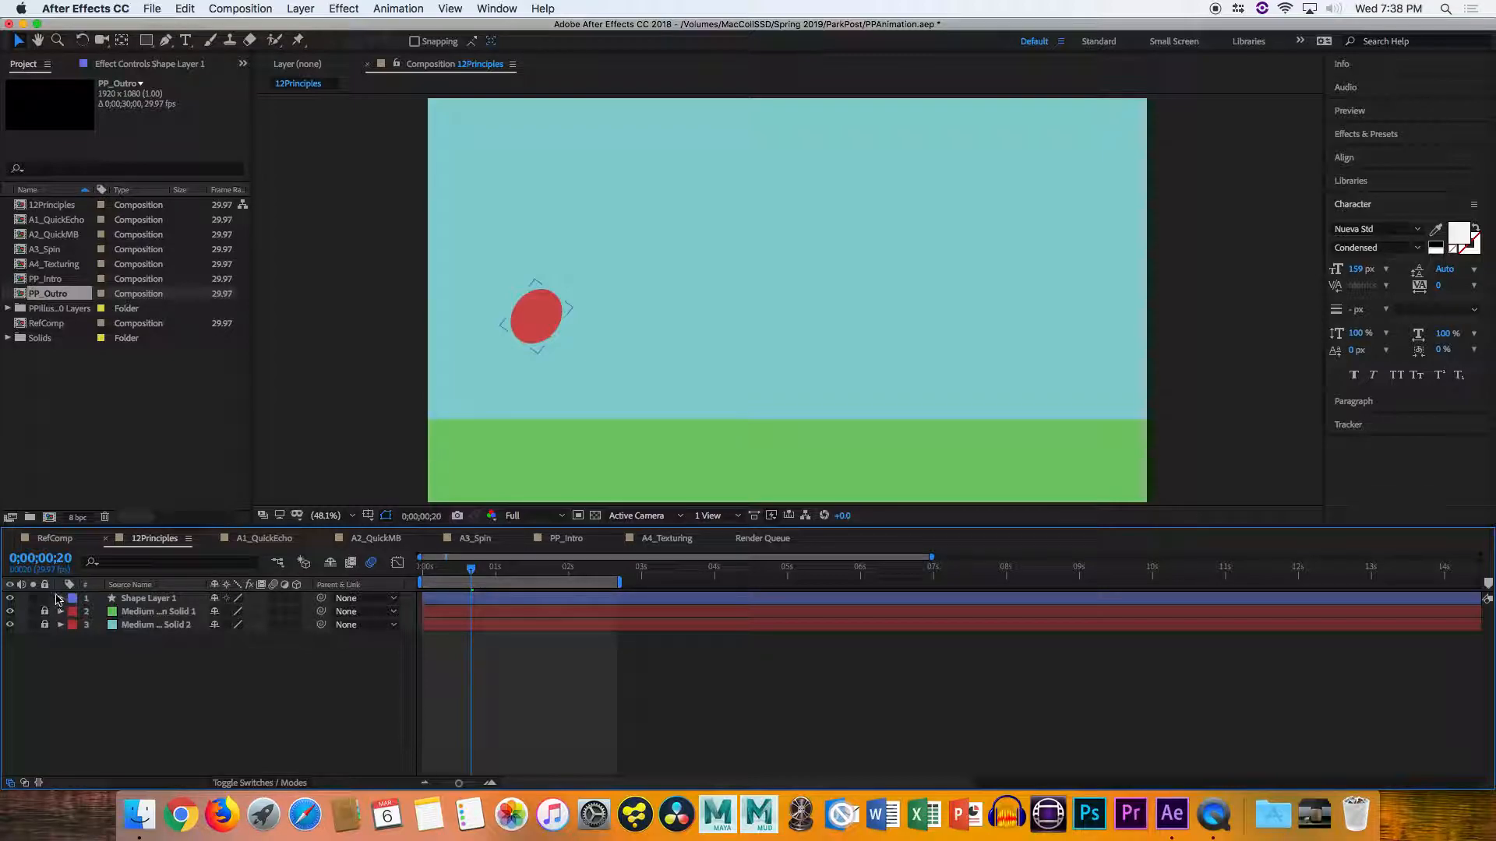
# Reveal Shape Layer 1's transform keyframes, magnify the timeline's opening seconds, and select the X Position property at 0;00;01;09
pyautogui.moveTo(463, 563); pyautogui.dragTo(515, 569)
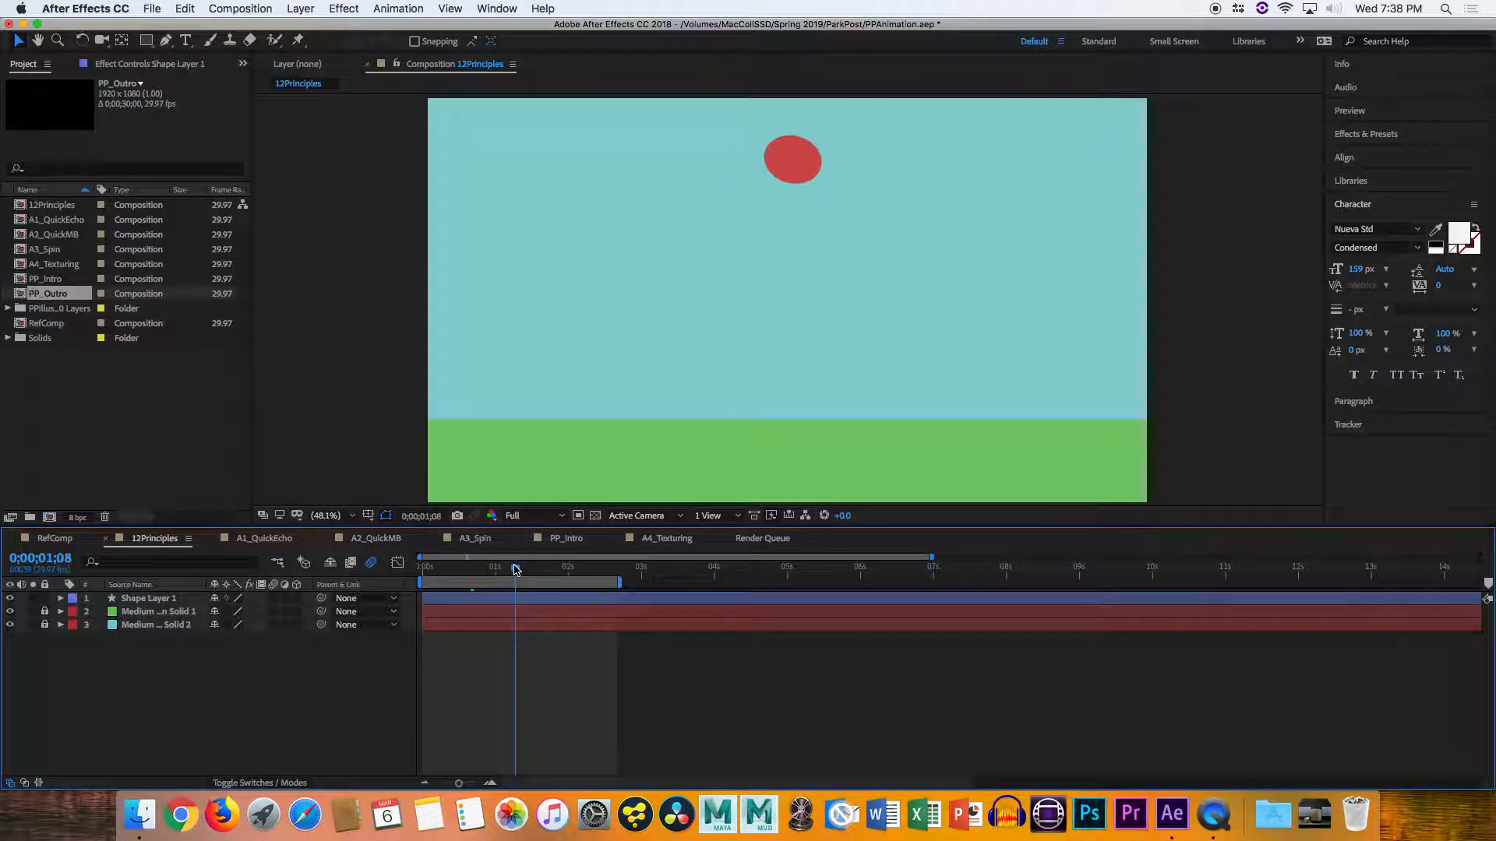
pyautogui.moveTo(515, 569); pyautogui.dragTo(518, 570)
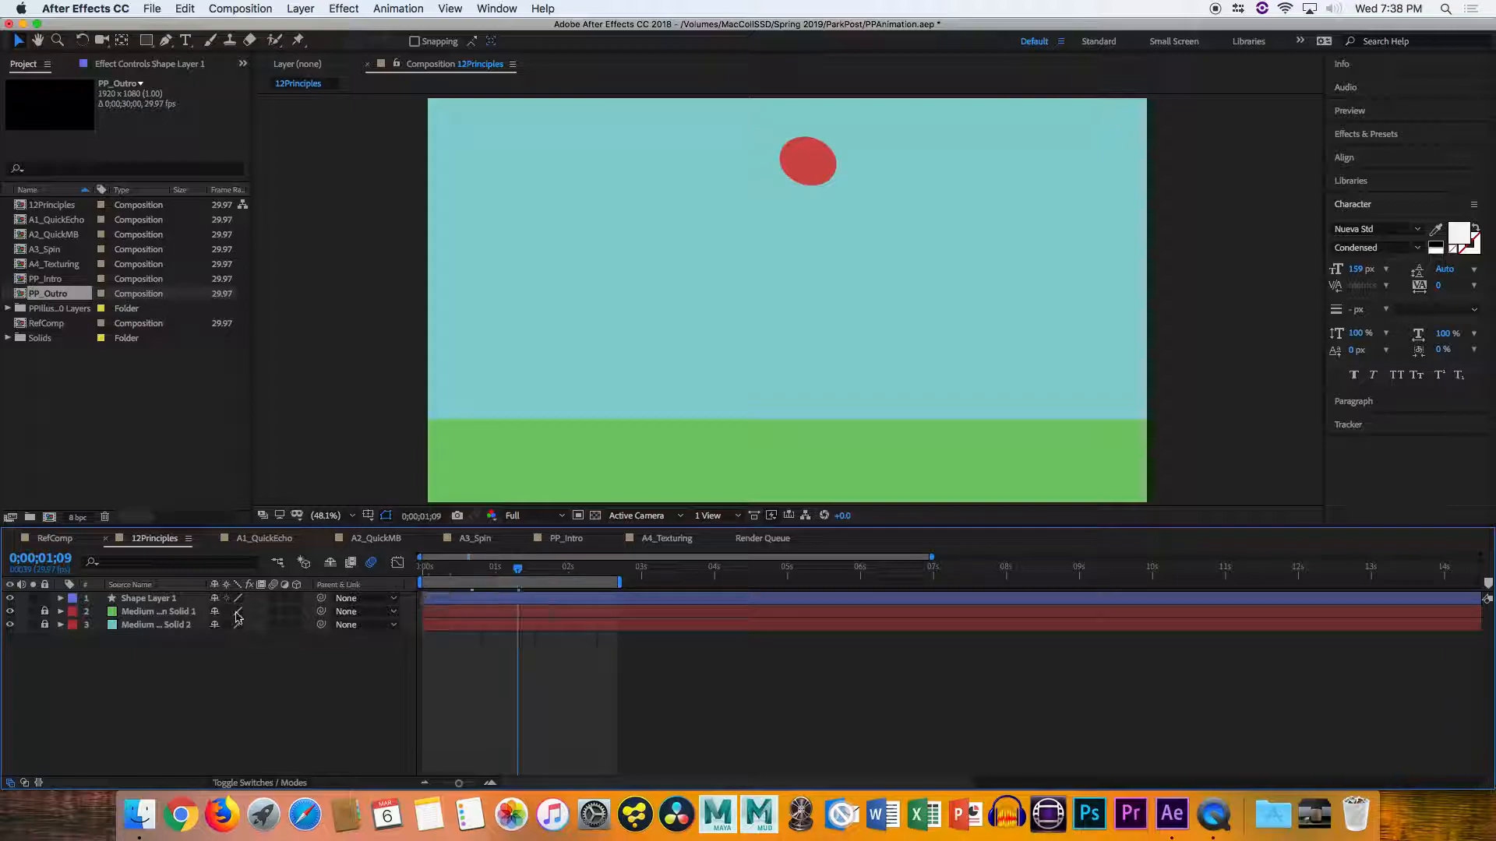
pyautogui.click(61, 599)
pyautogui.click(477, 622)
pyautogui.moveTo(931, 561); pyautogui.dragTo(629, 582)
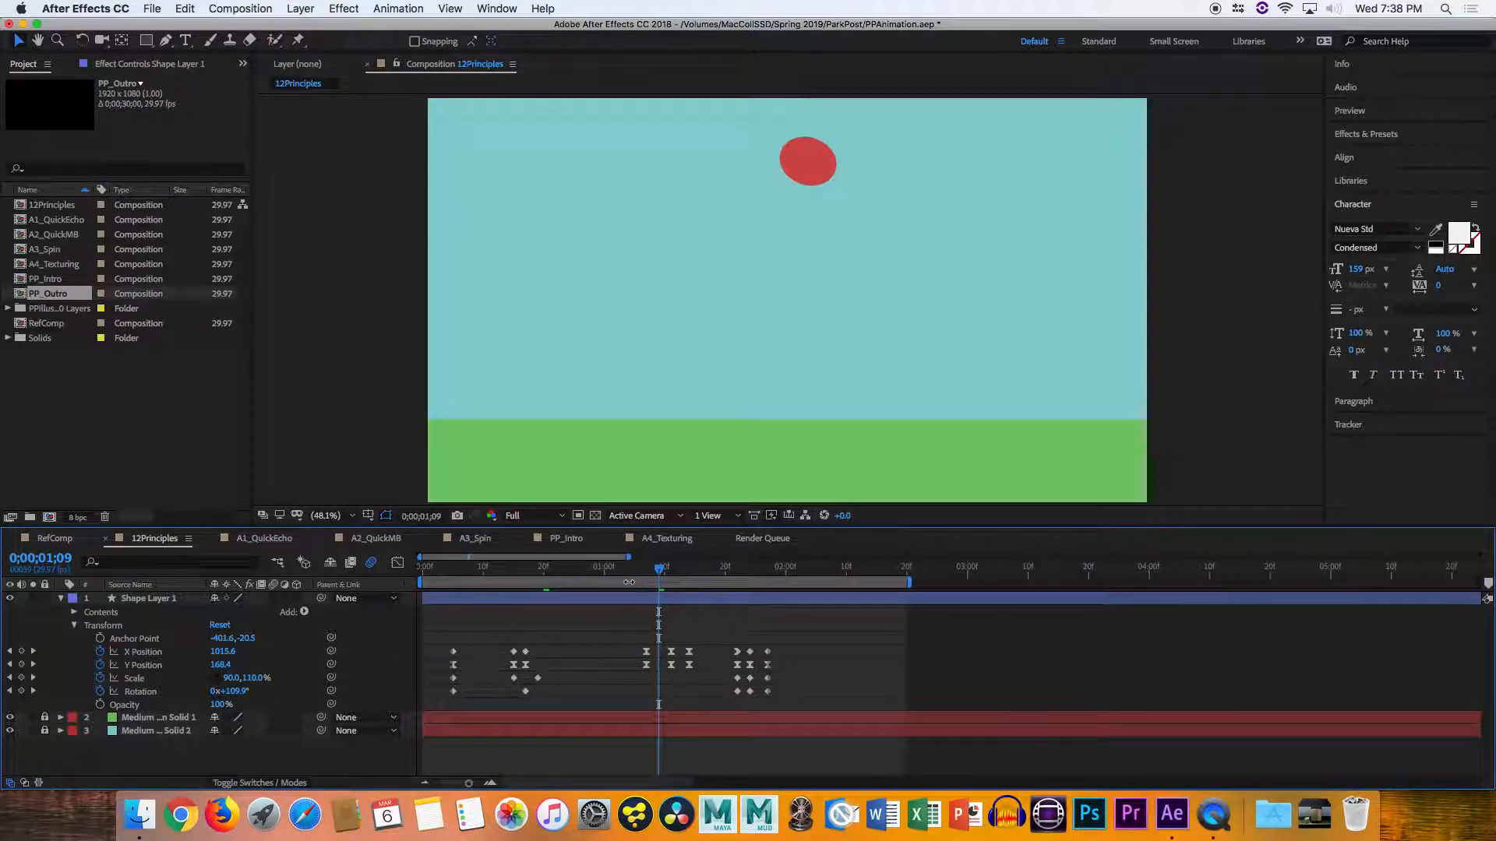
pyautogui.click(143, 652)
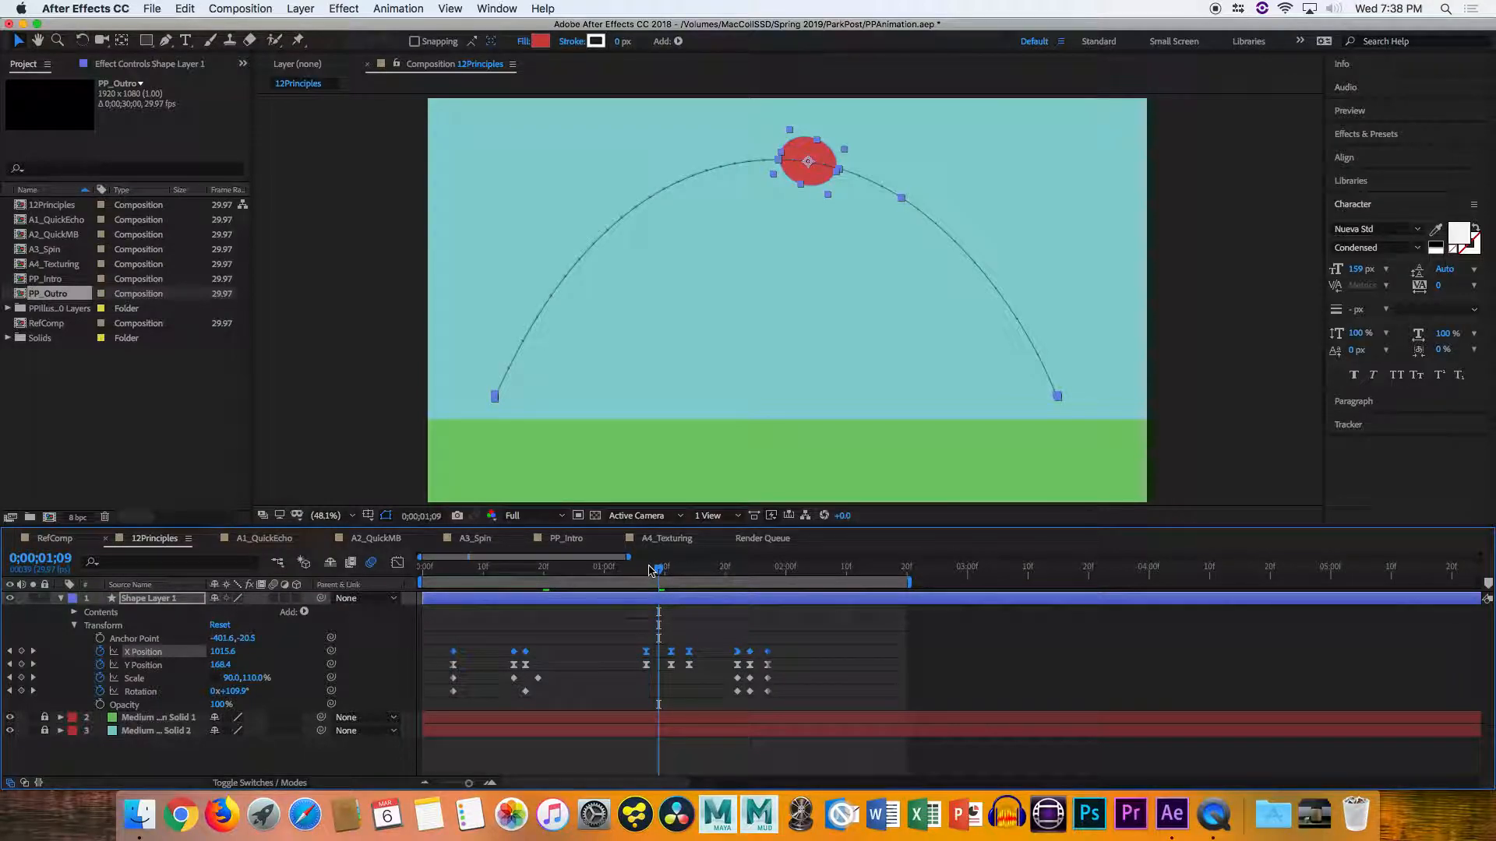
# Scrub through the ball's descent and landing up to 0;00;01;28 to examine its arc, squash and settle
pyautogui.moveTo(662, 571); pyautogui.dragTo(691, 583)
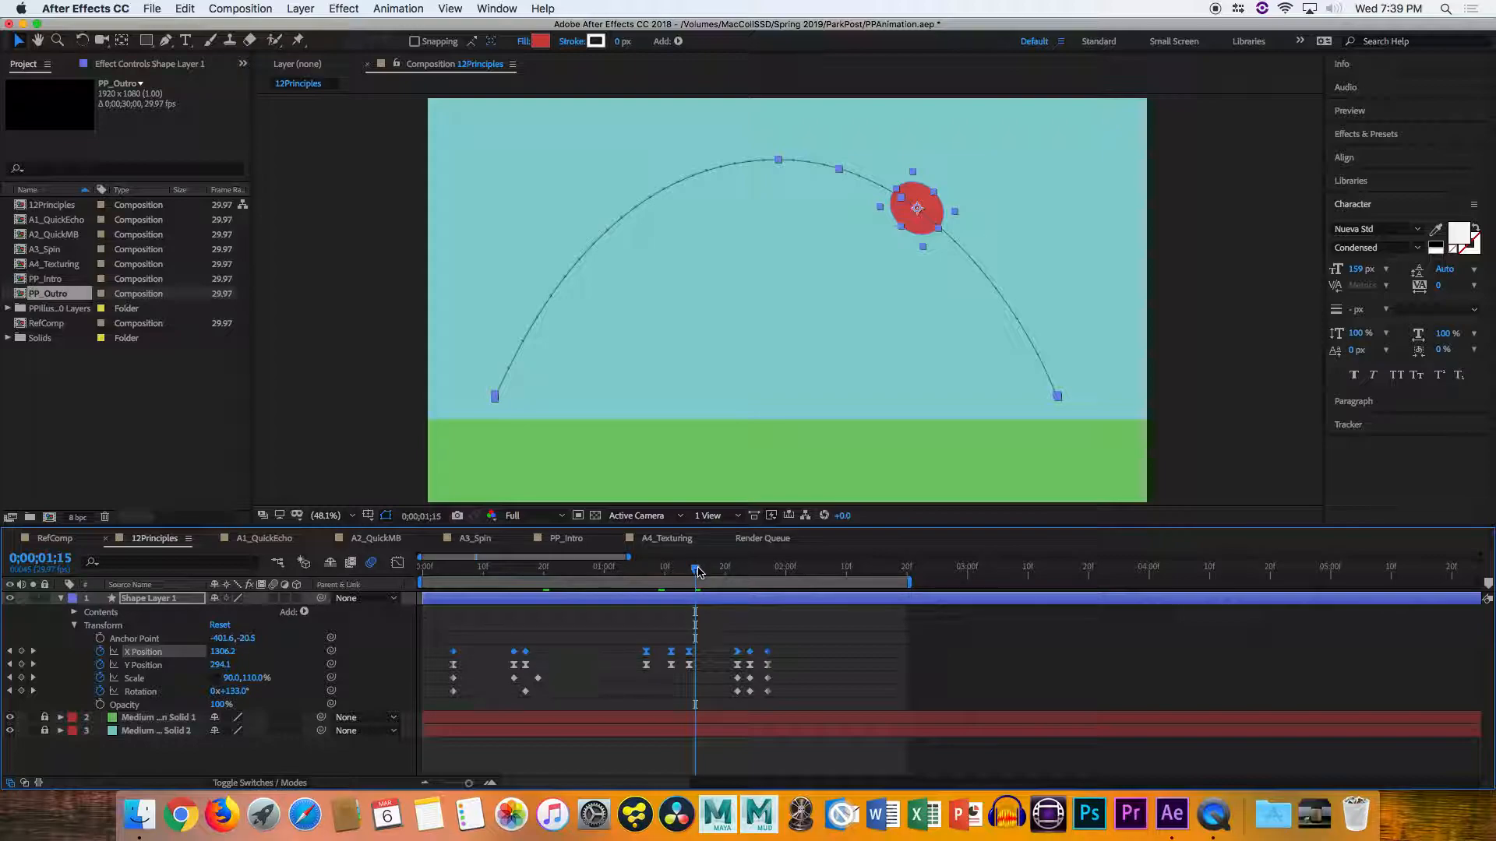
pyautogui.click(701, 573)
pyautogui.moveTo(701, 573); pyautogui.dragTo(731, 583)
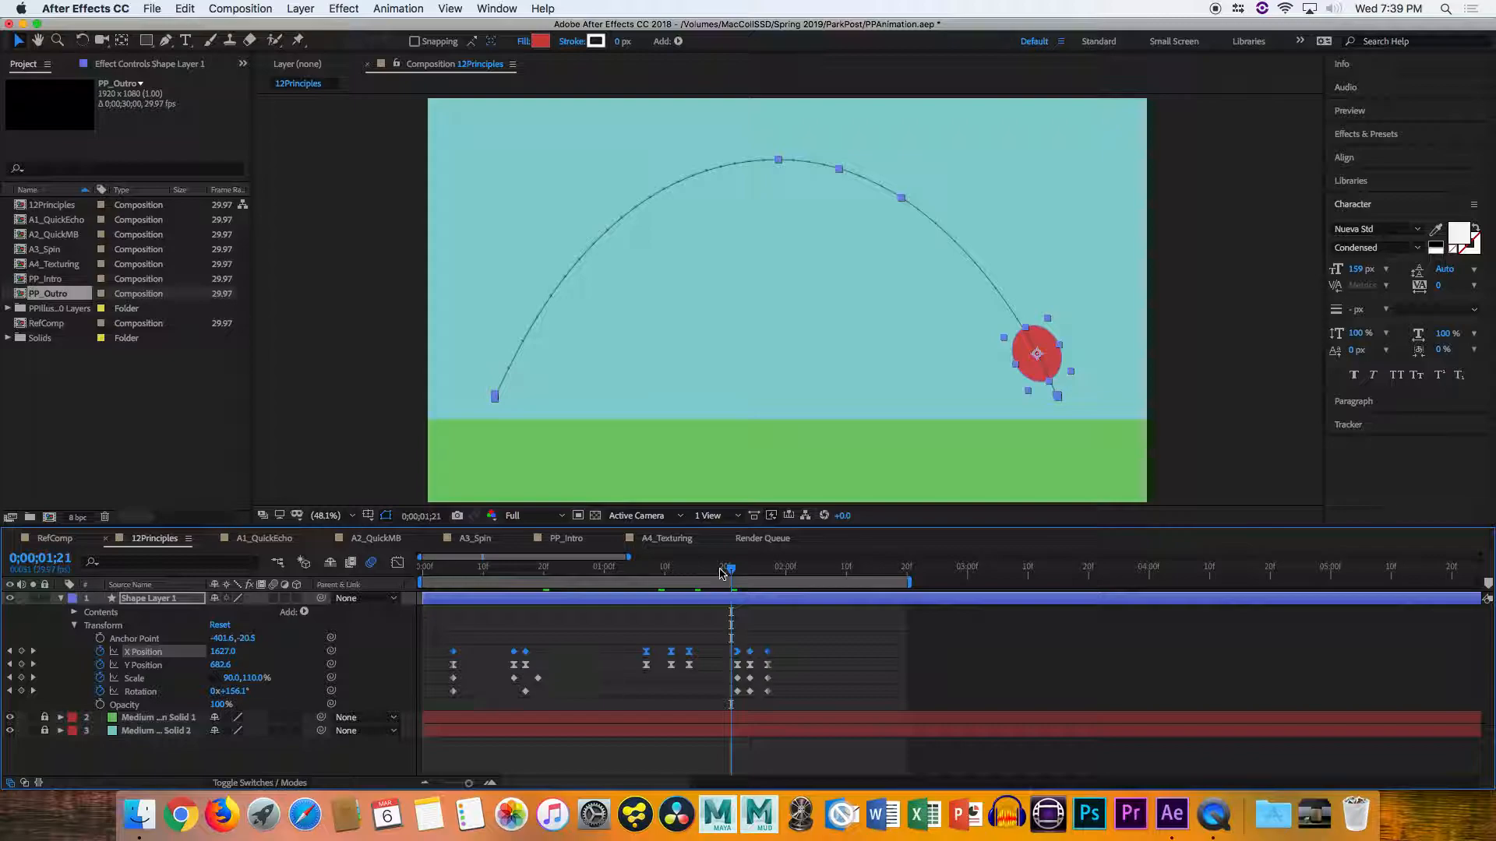
pyautogui.moveTo(735, 575); pyautogui.dragTo(754, 577)
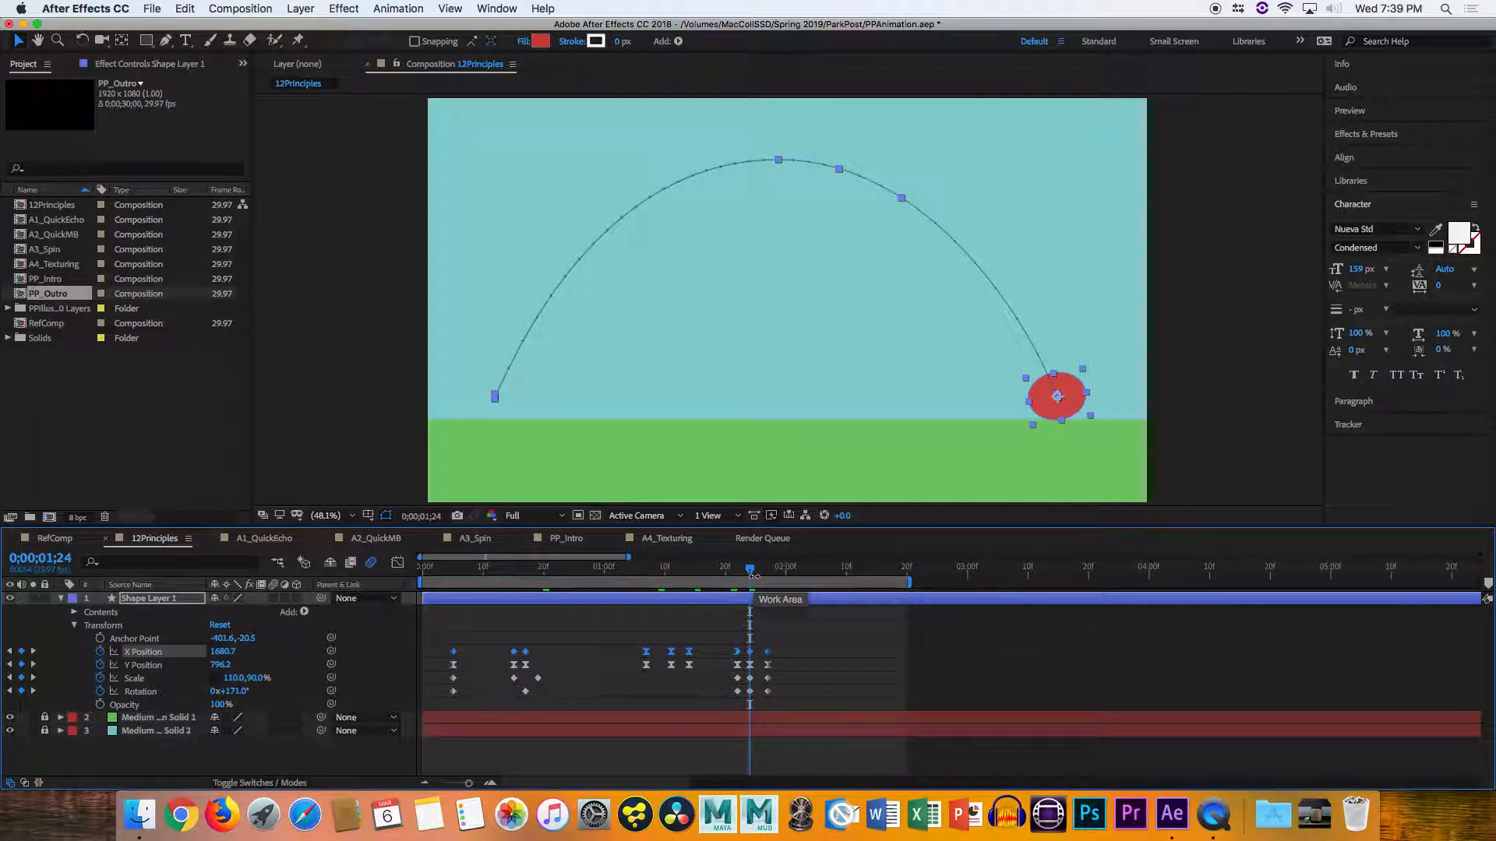
pyautogui.moveTo(750, 575); pyautogui.dragTo(773, 576)
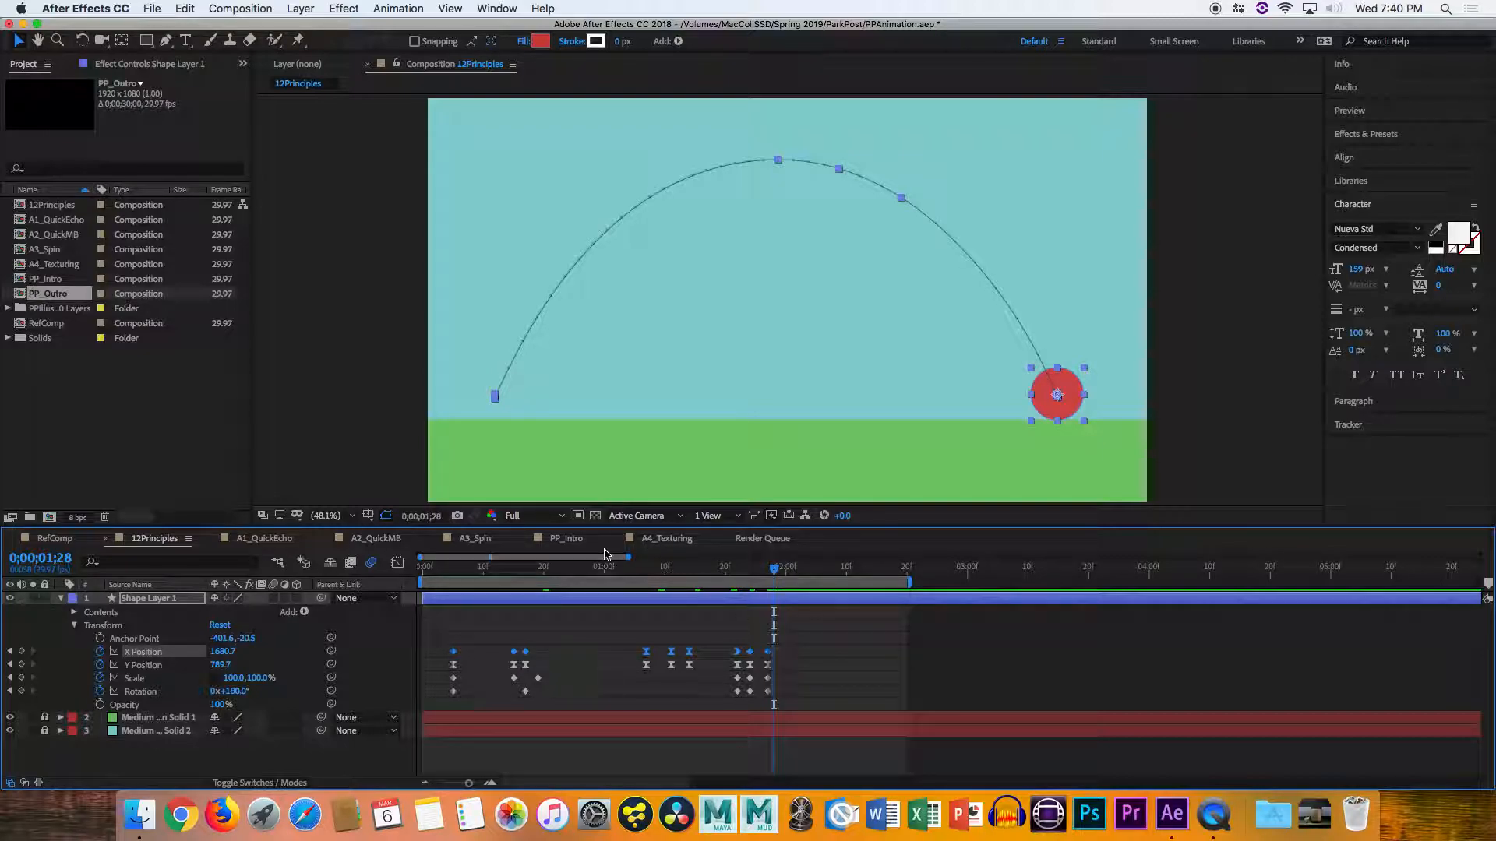
# Open the RefComp composition, collapse the third layer's properties, and select the logo layers to inspect their parts
pyautogui.click(55, 538)
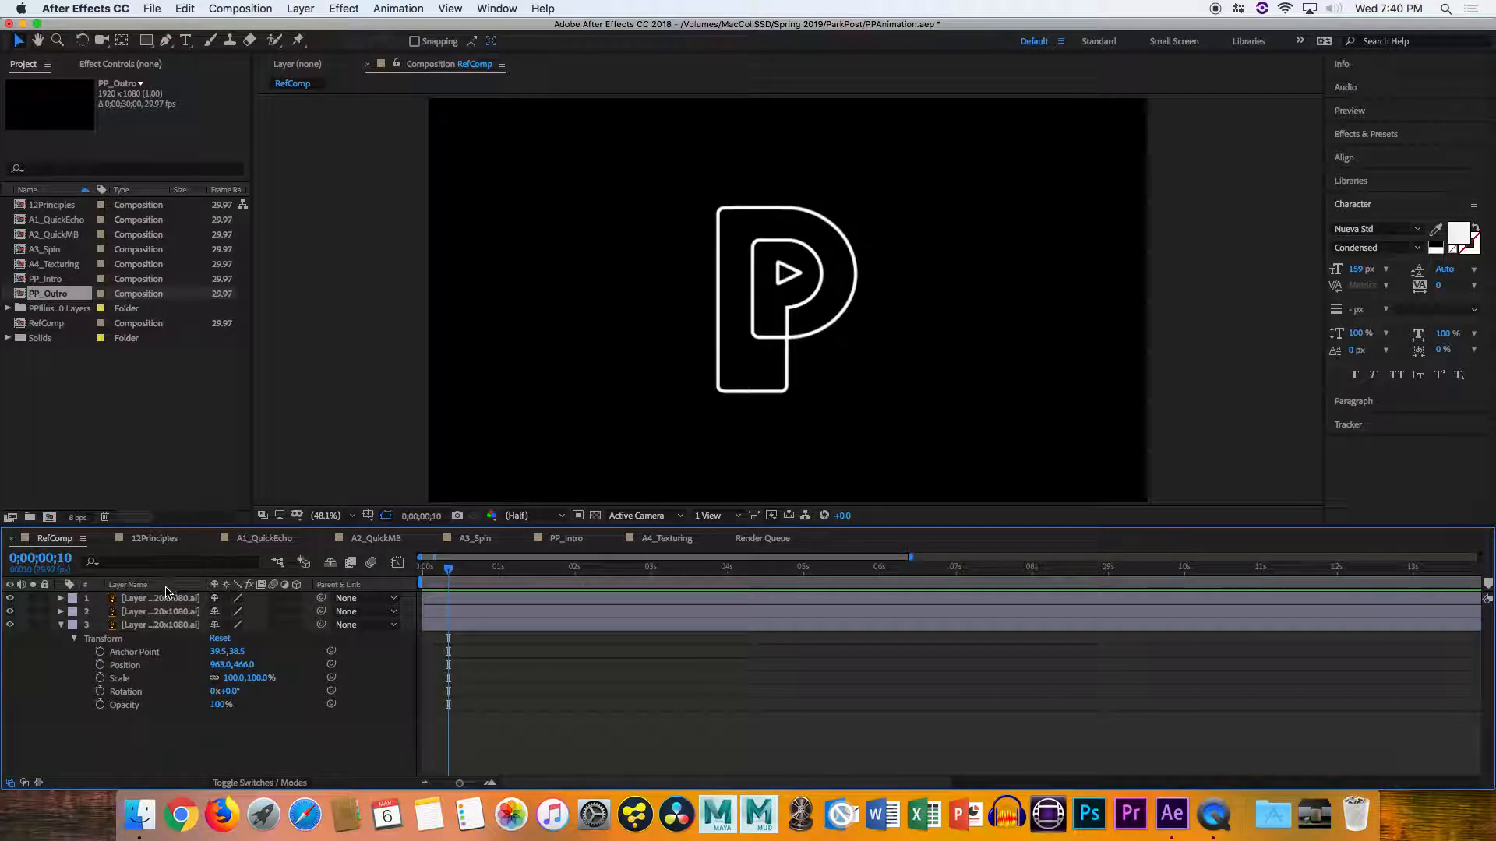
pyautogui.click(64, 624)
pyautogui.click(152, 625)
pyautogui.click(156, 611)
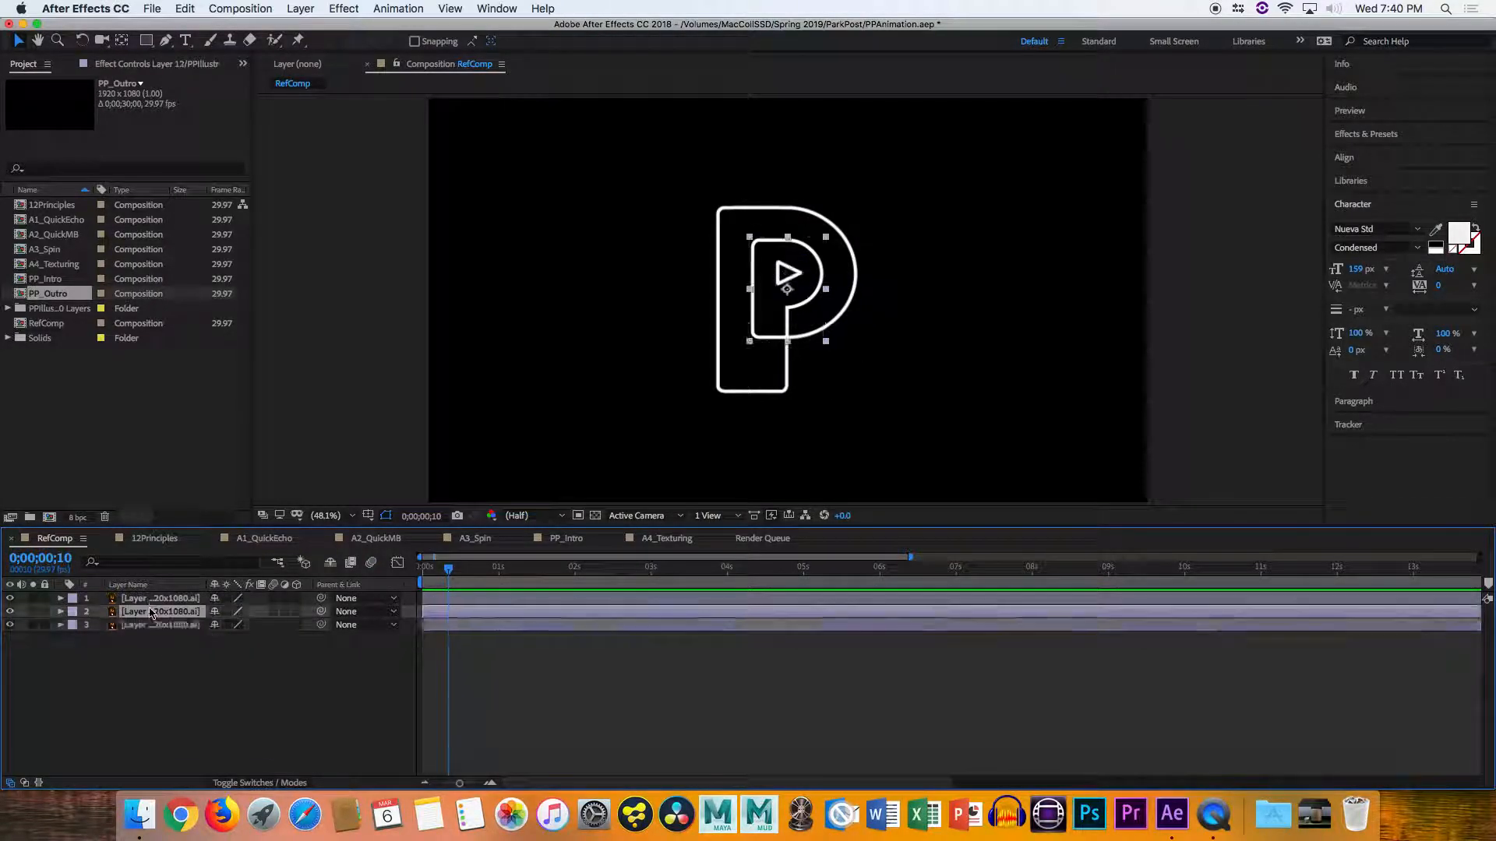
pyautogui.click(156, 599)
pyautogui.keyDown('shift'); pyautogui.click(158, 624); pyautogui.keyUp('shift')
pyautogui.click(182, 667)
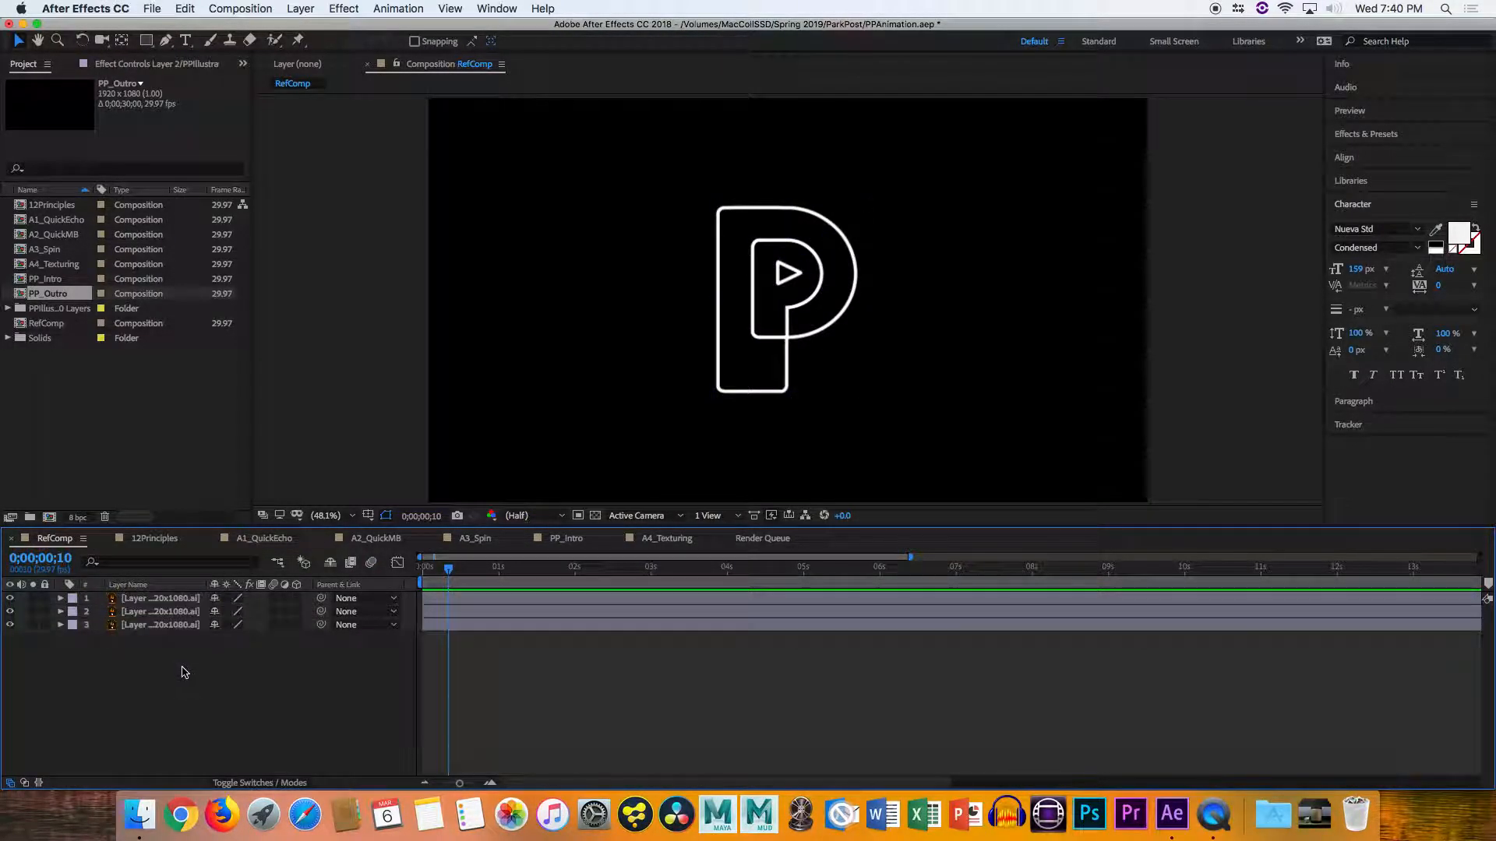
# Hide and show the top two RefComp layers to check which part of the logo each contains
pyautogui.click(10, 598)
pyautogui.click(10, 612)
pyautogui.click(10, 612)
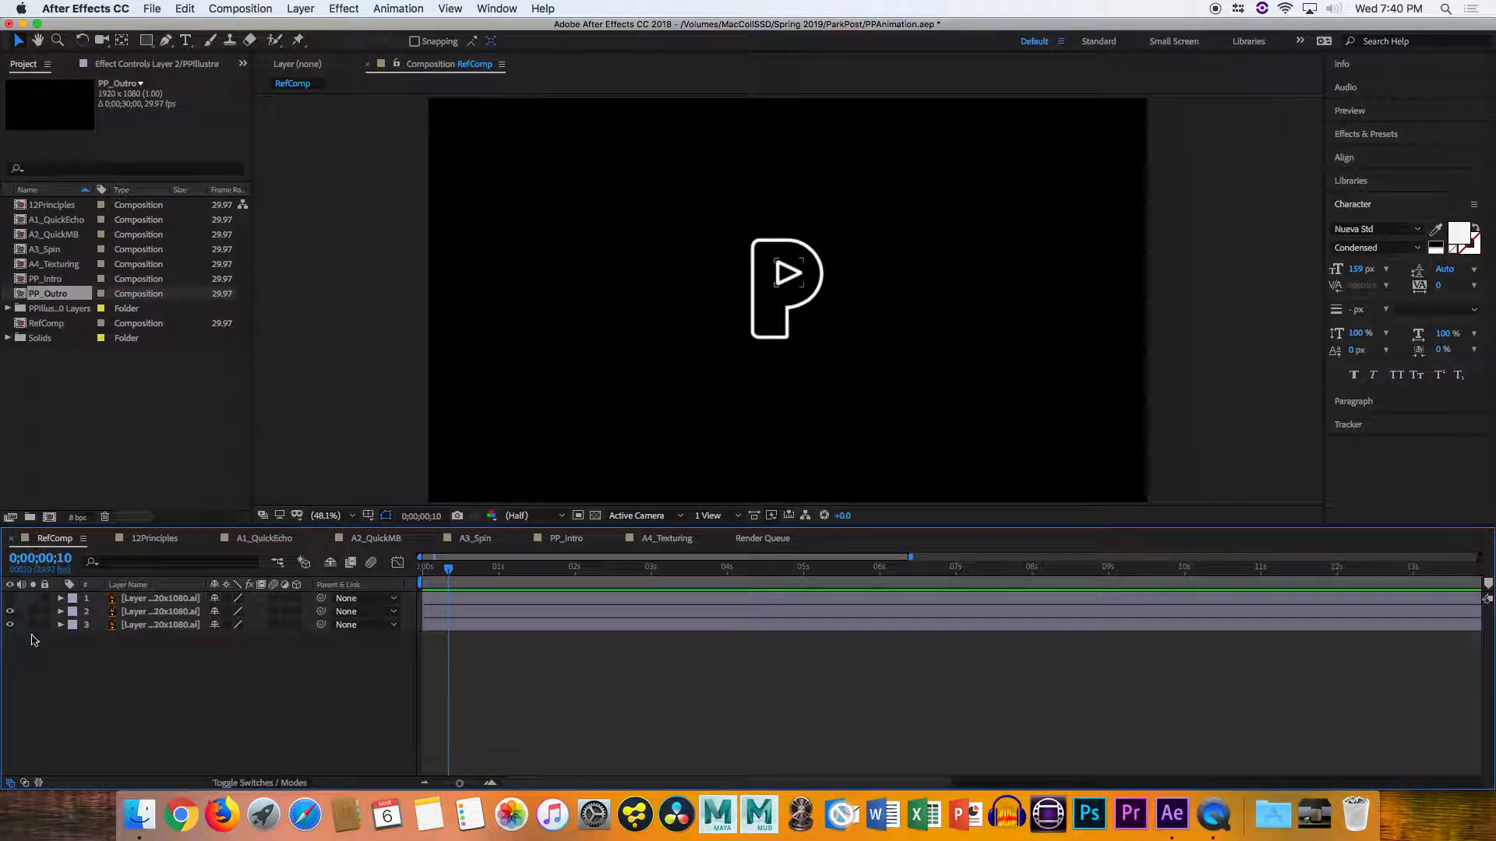
pyautogui.click(10, 599)
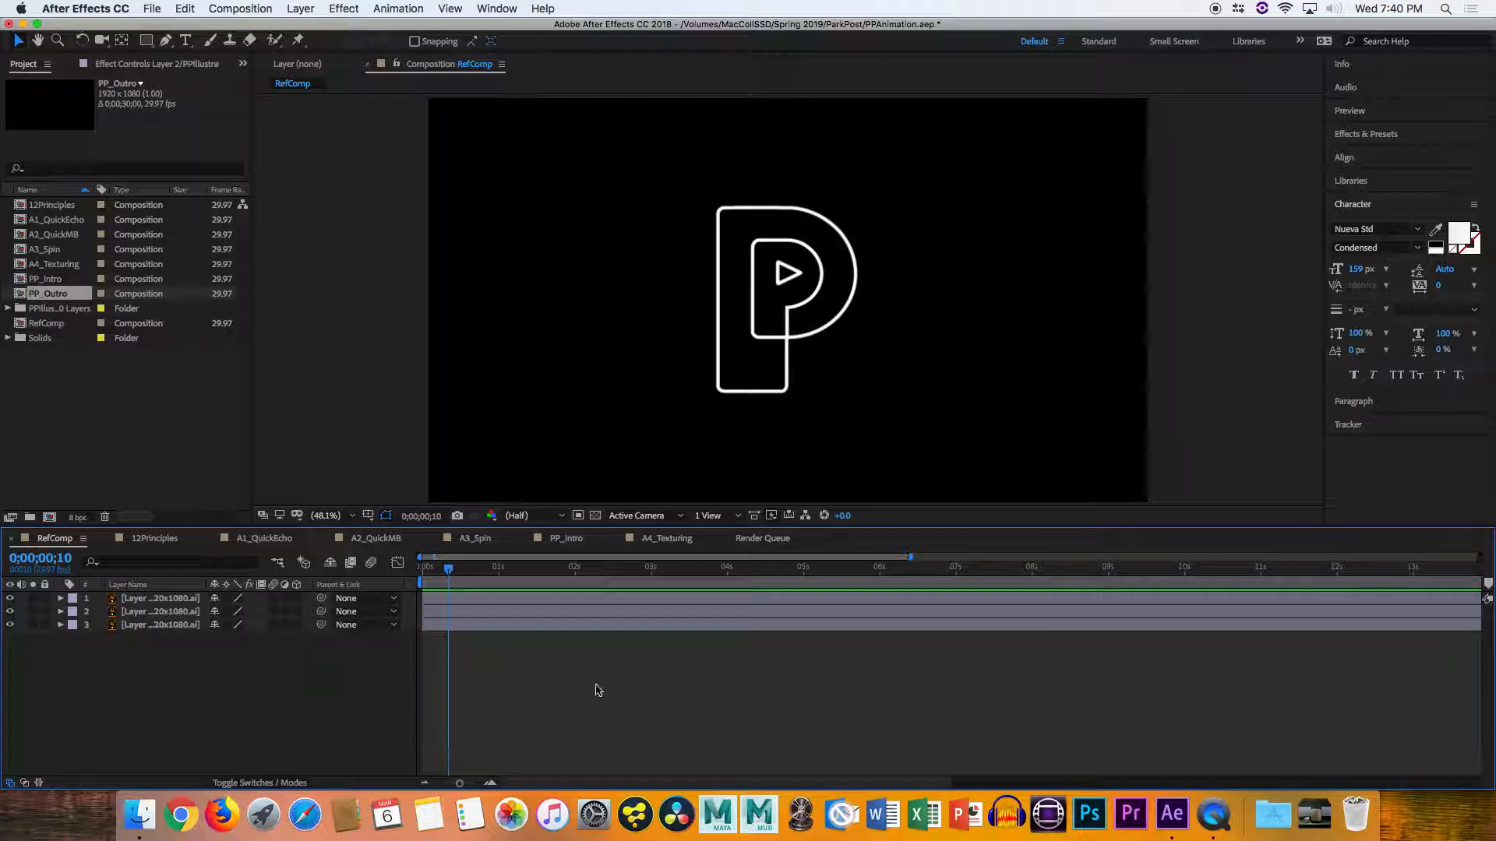
# Open PPIllustrator1920x1080.ai from the ParkPost folder in Illustrator and put the Finder window away
pyautogui.click(140, 814)
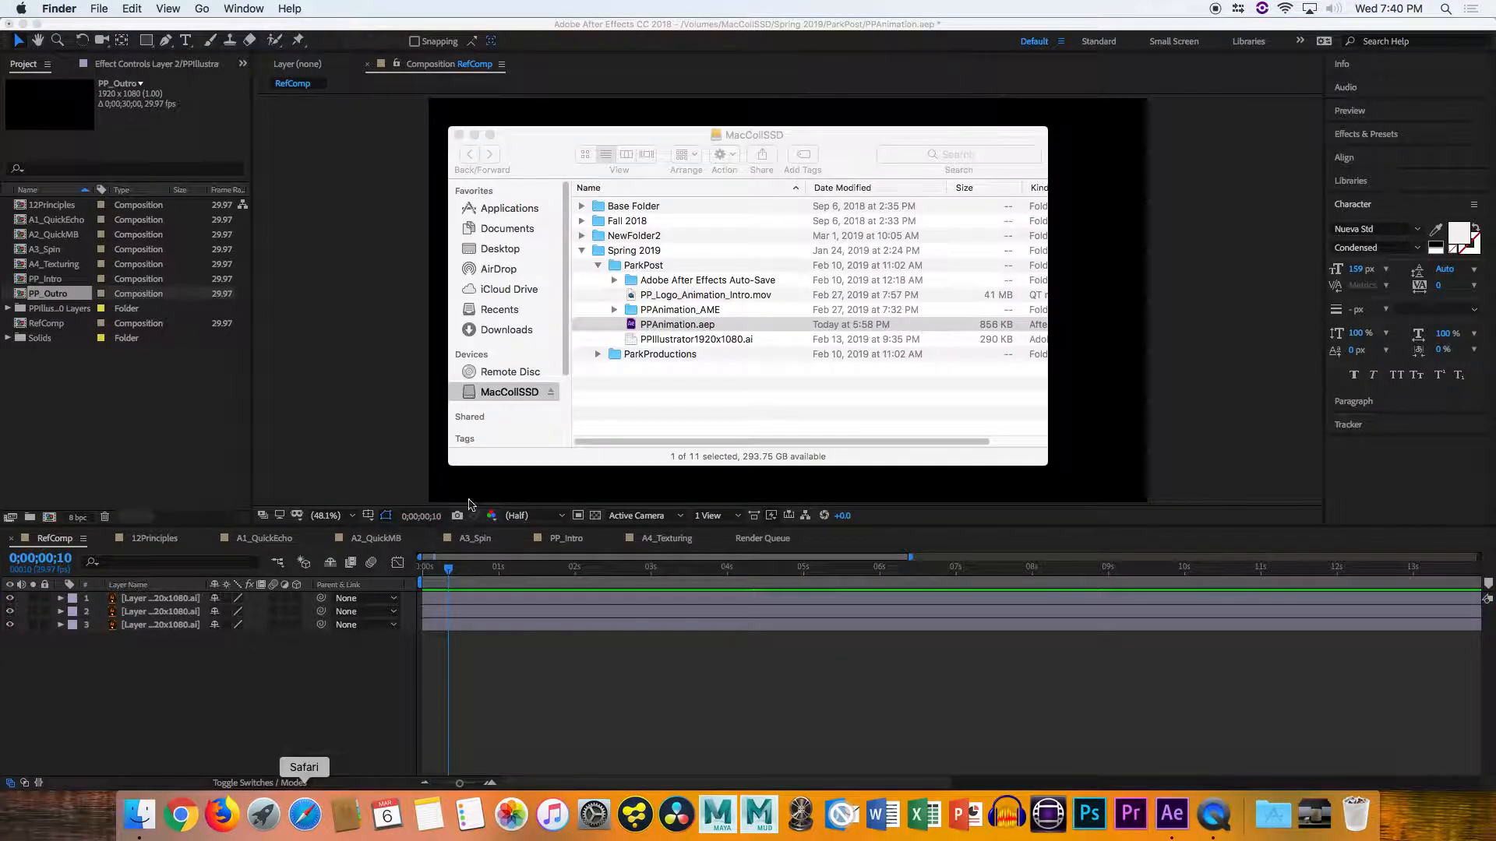
pyautogui.click(666, 338)
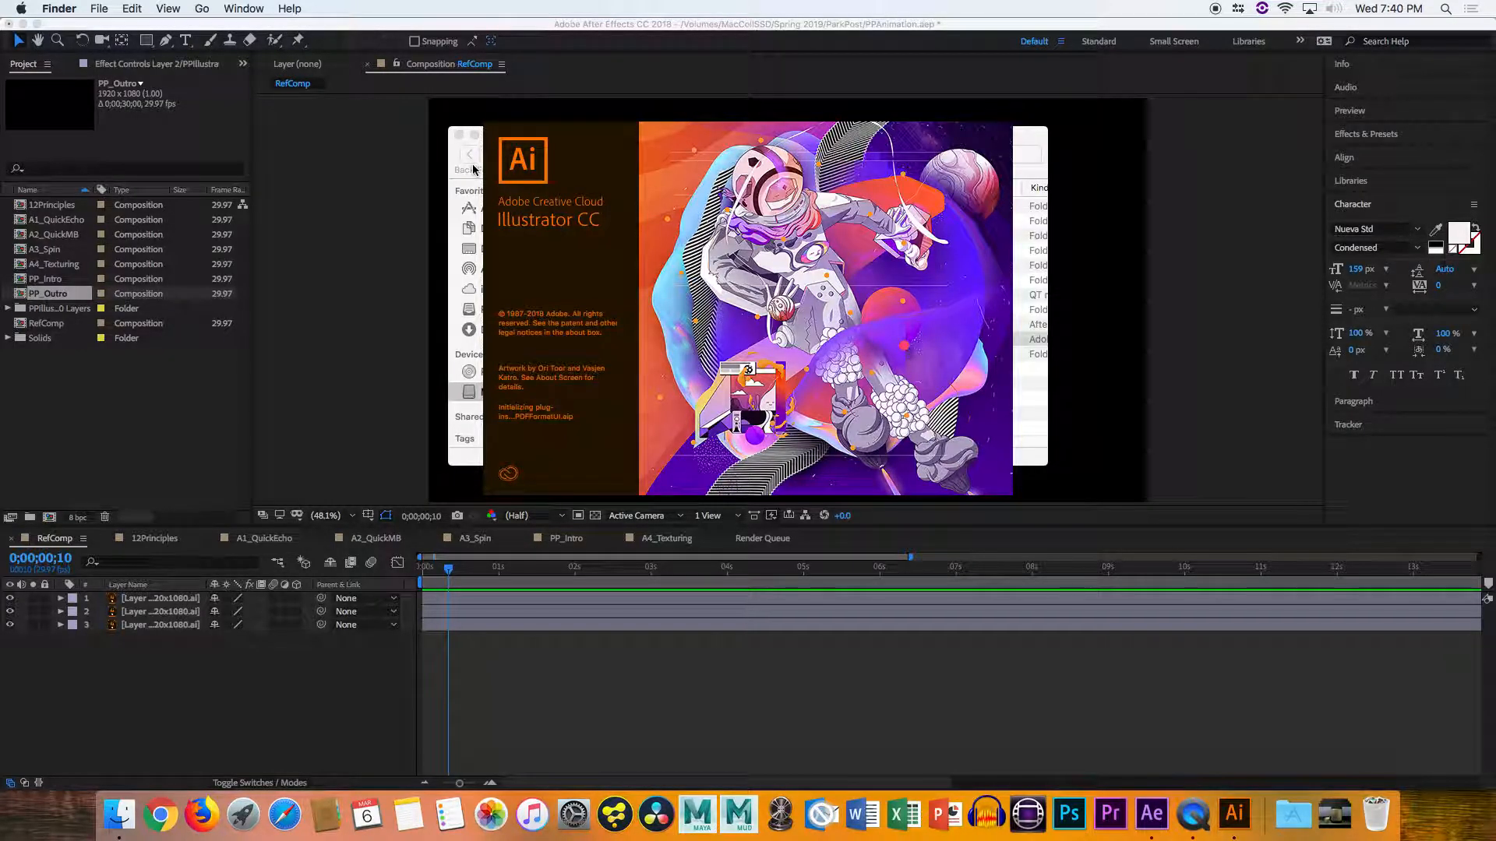
pyautogui.click(475, 135)
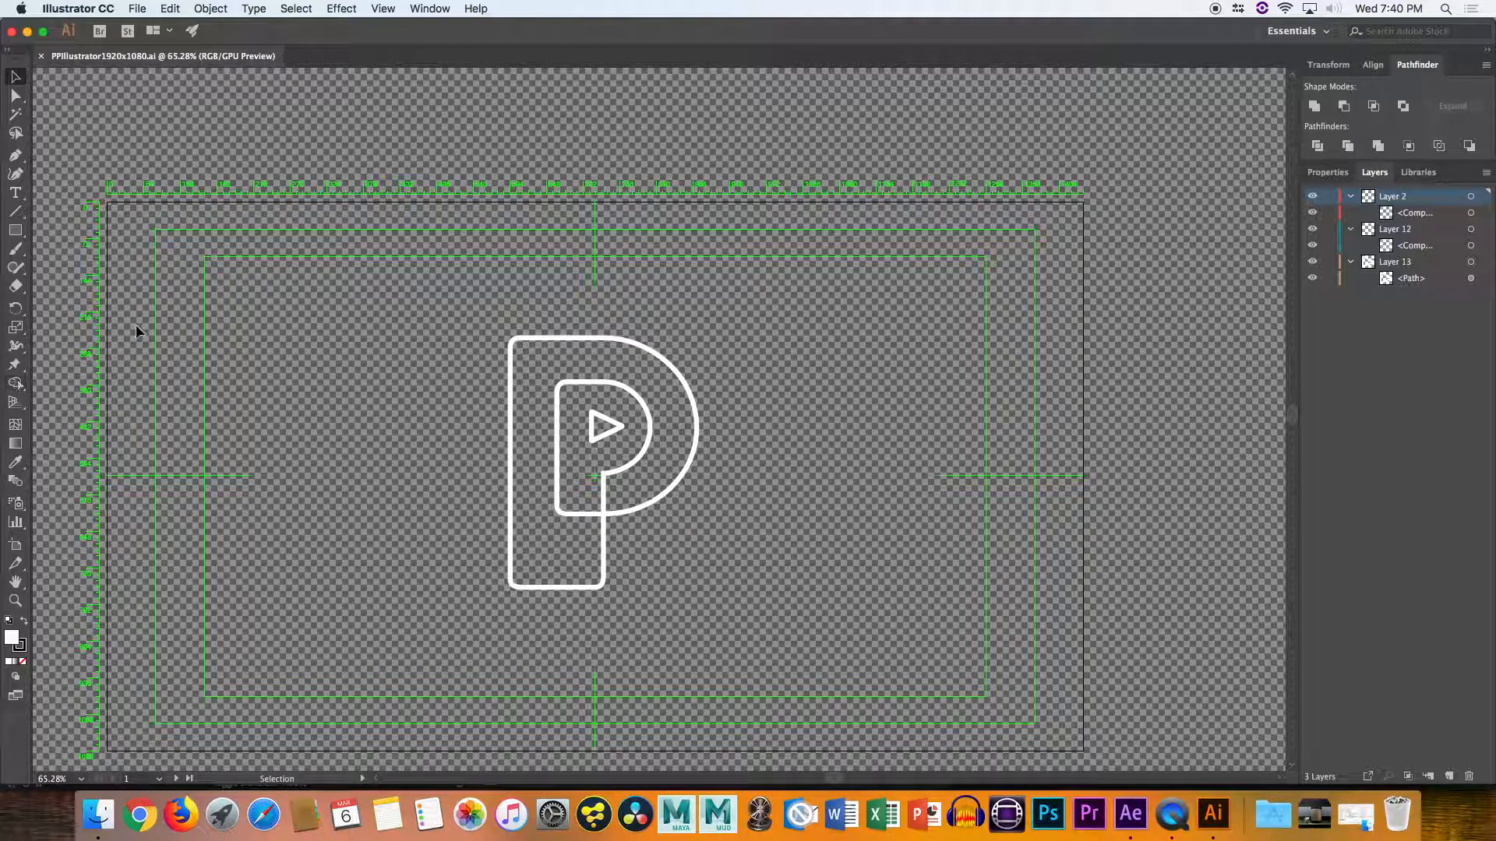
# Examine the logo artboard, the document properties and the layer structure of the Illustrator file
pyautogui.scroll(-5, 592, 338)
pyautogui.scroll(5, 612, 341)
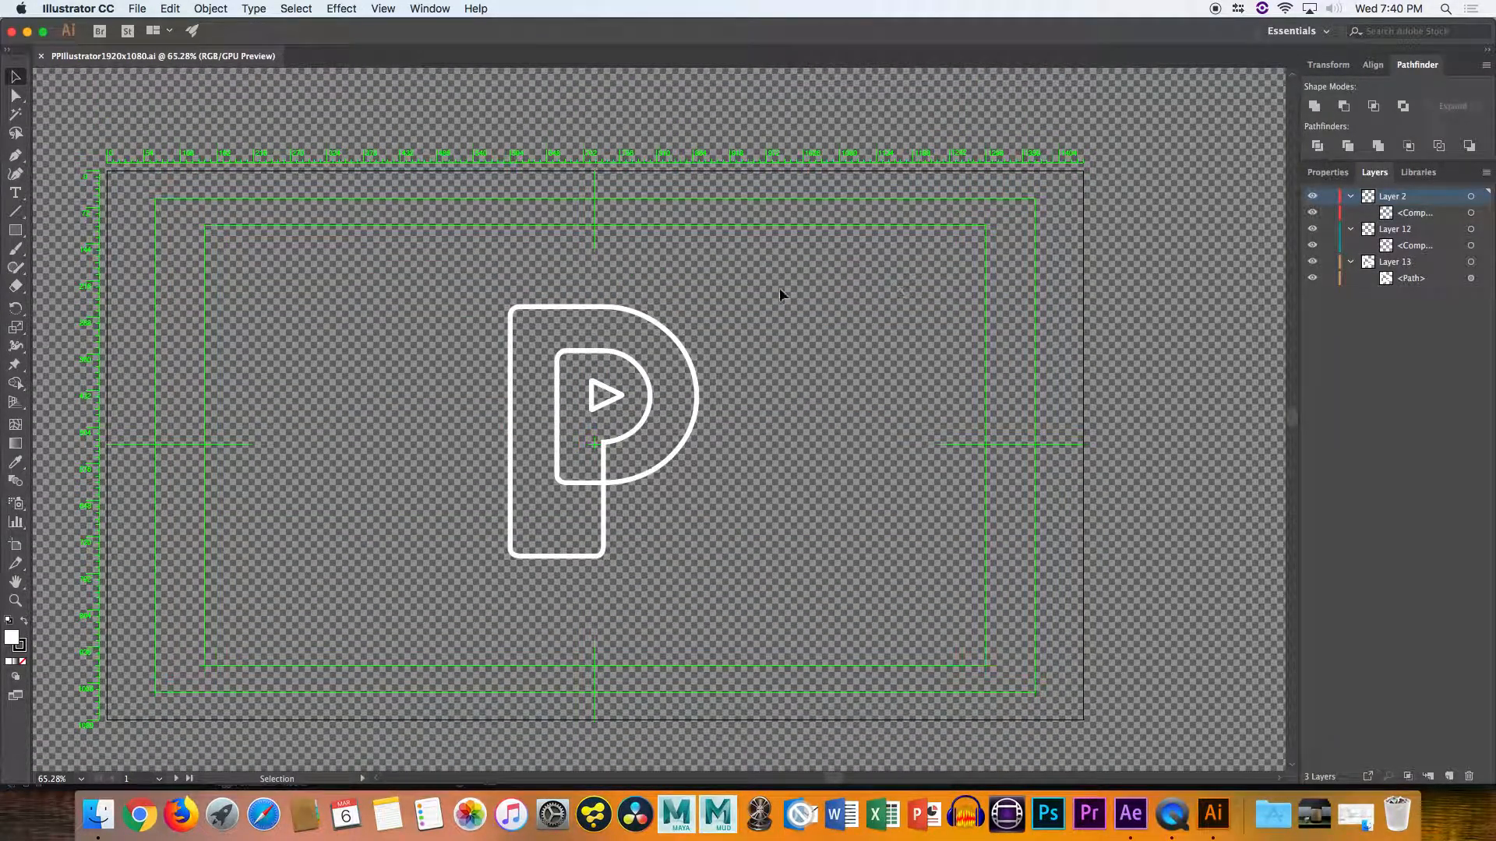
pyautogui.click(1313, 170)
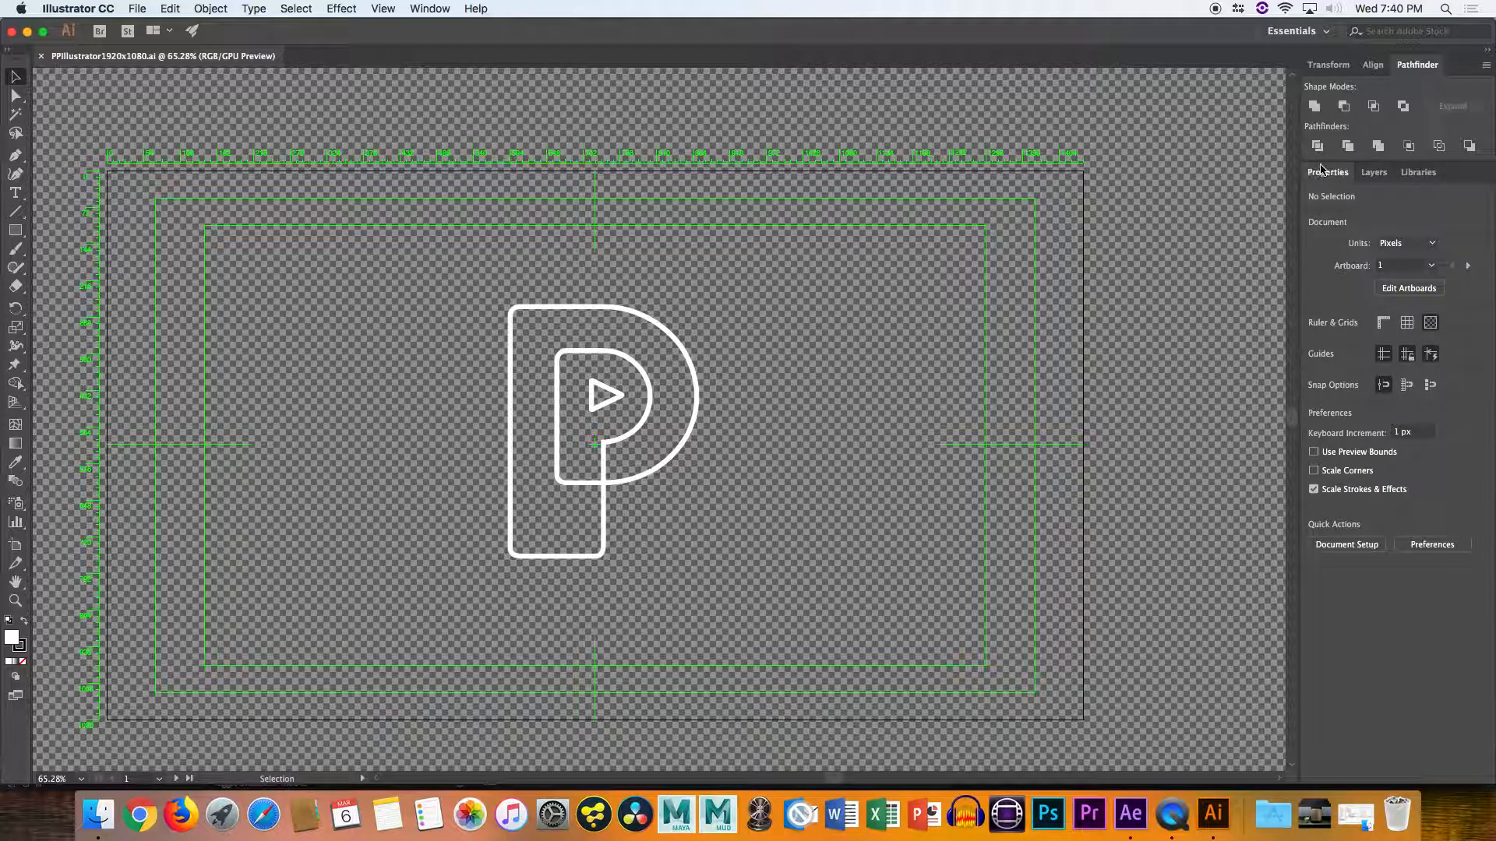
pyautogui.click(1374, 172)
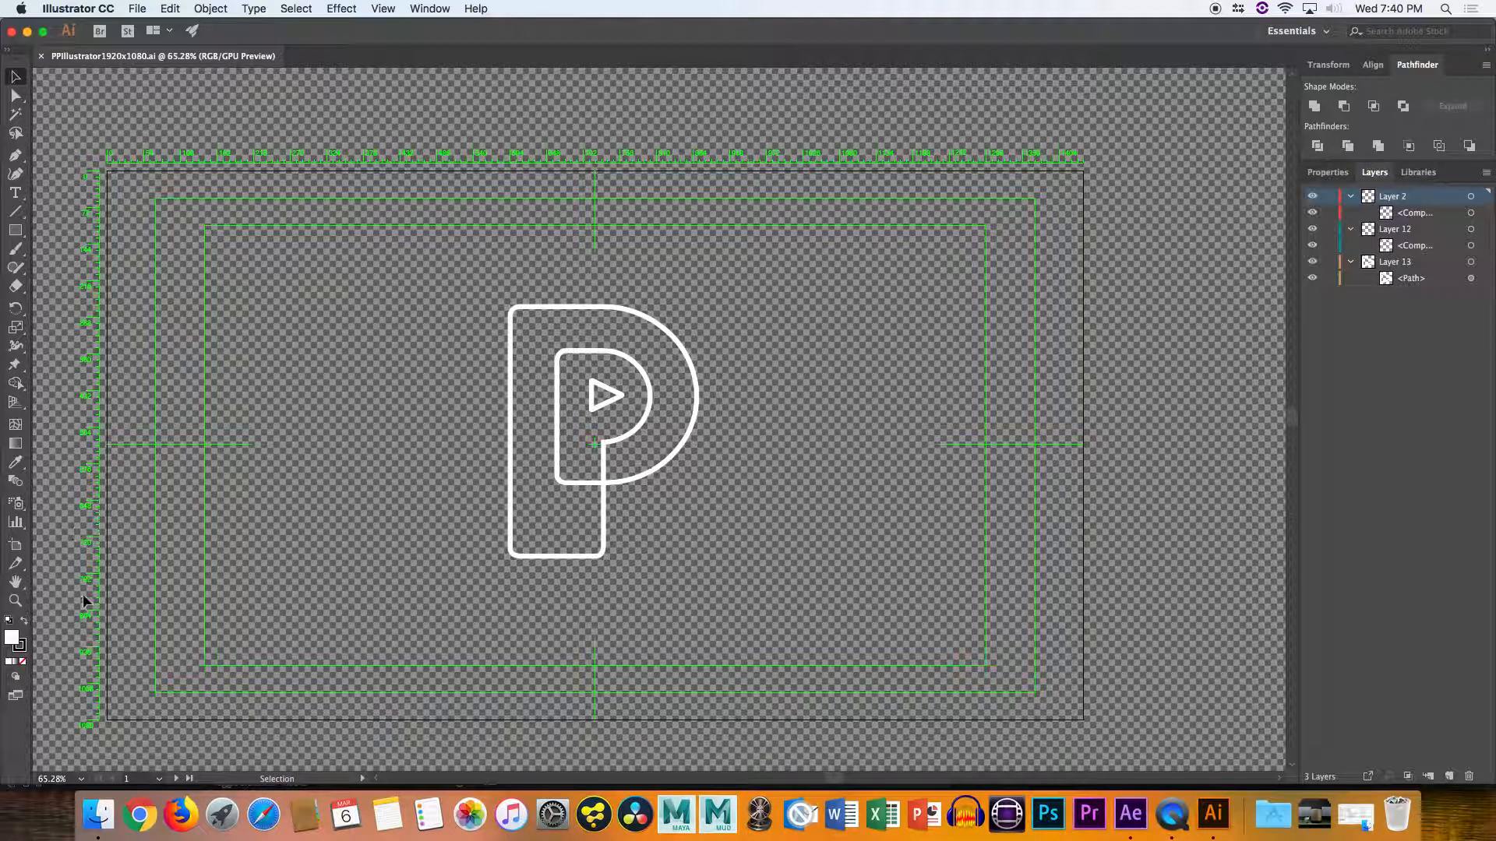
# Switch to Finder, look through the project folders inside Spring 2019, and put the window away
pyautogui.click(98, 814)
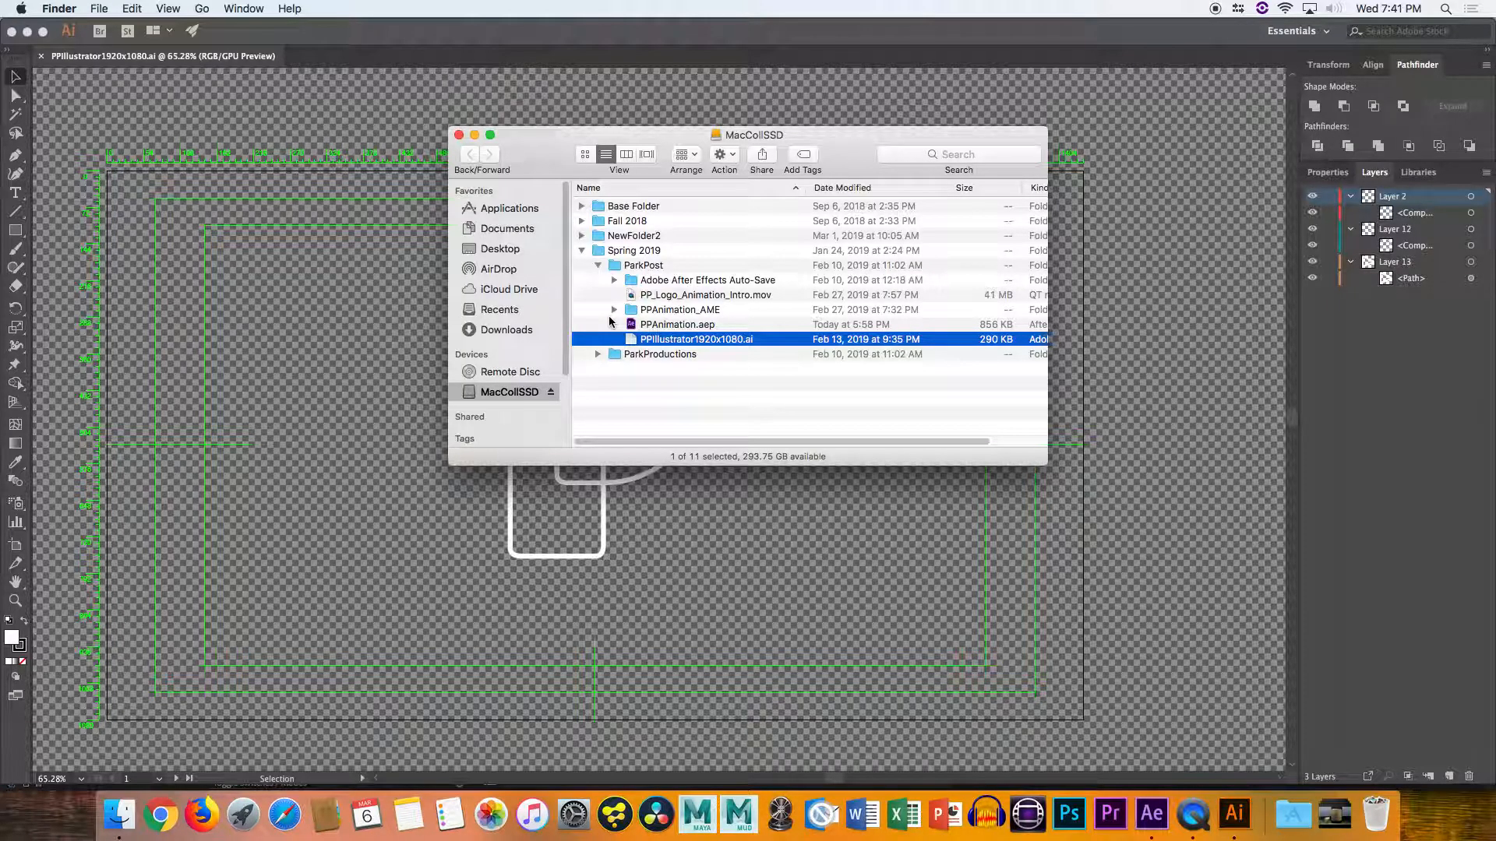
pyautogui.click(614, 282)
pyautogui.click(614, 282)
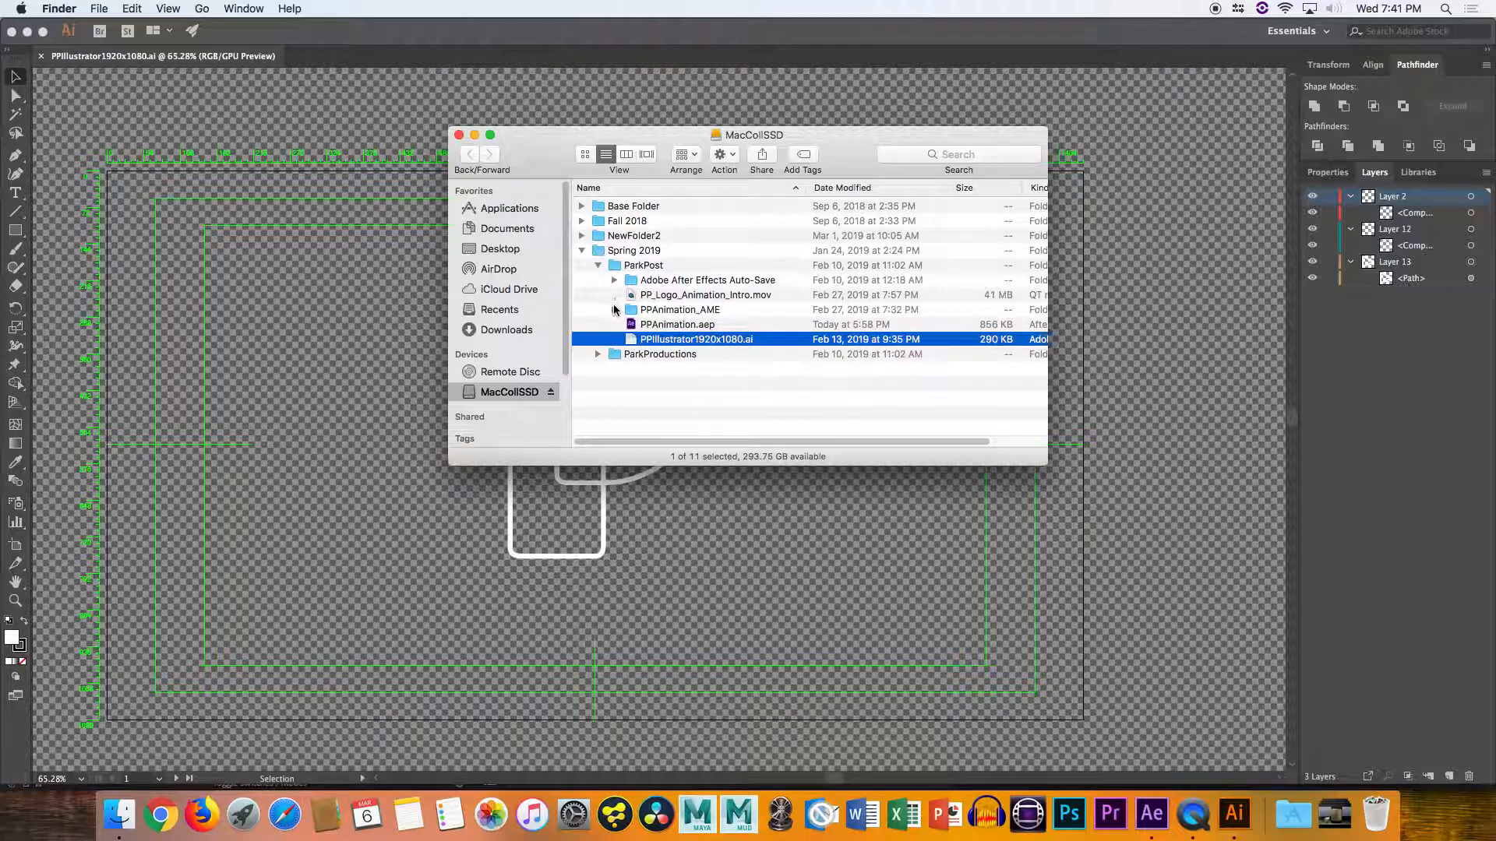
pyautogui.click(596, 357)
pyautogui.click(596, 354)
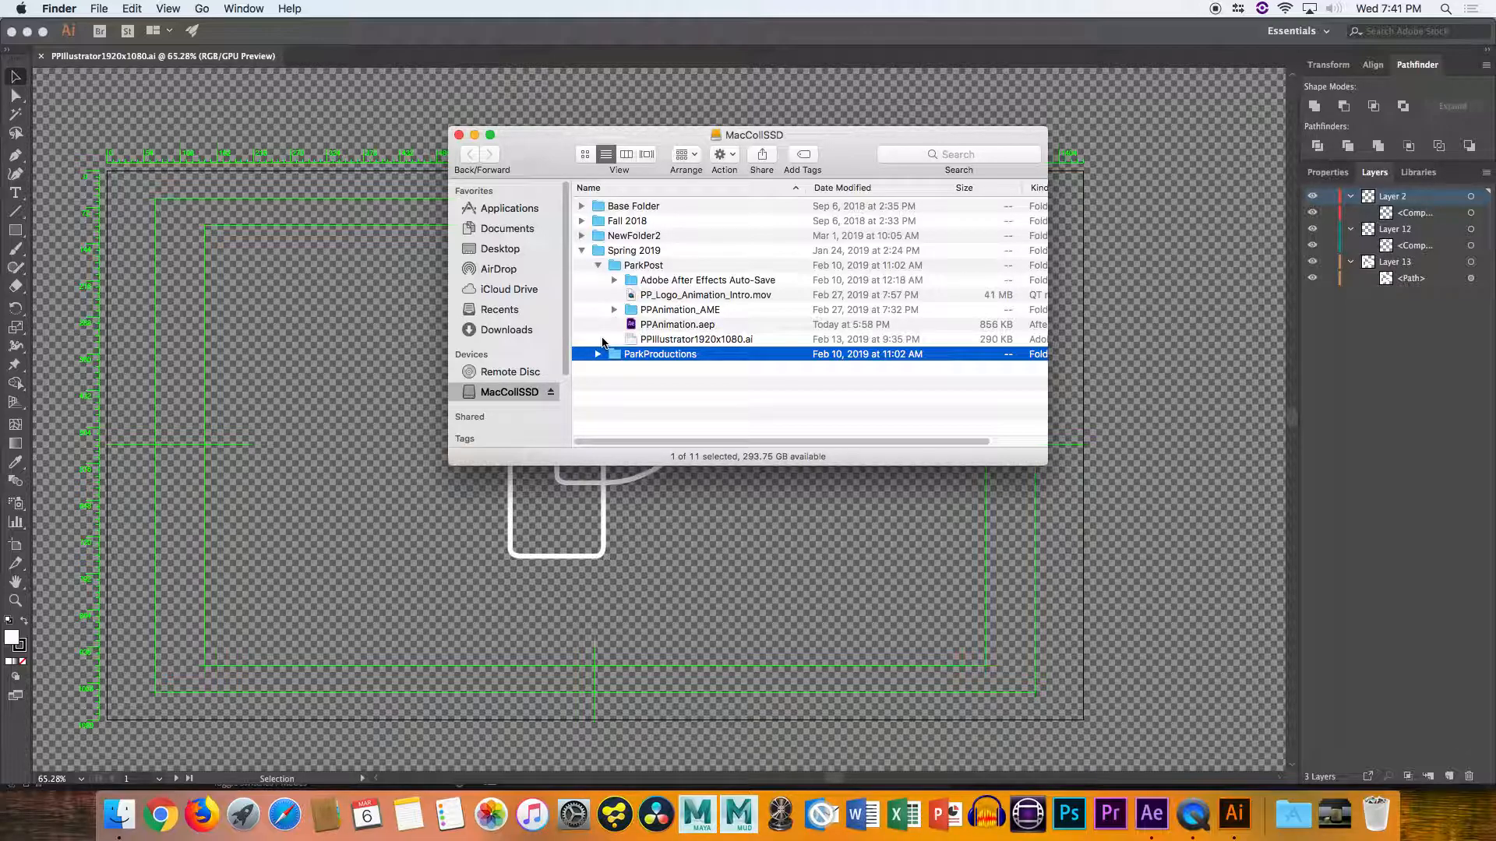
pyautogui.click(473, 136)
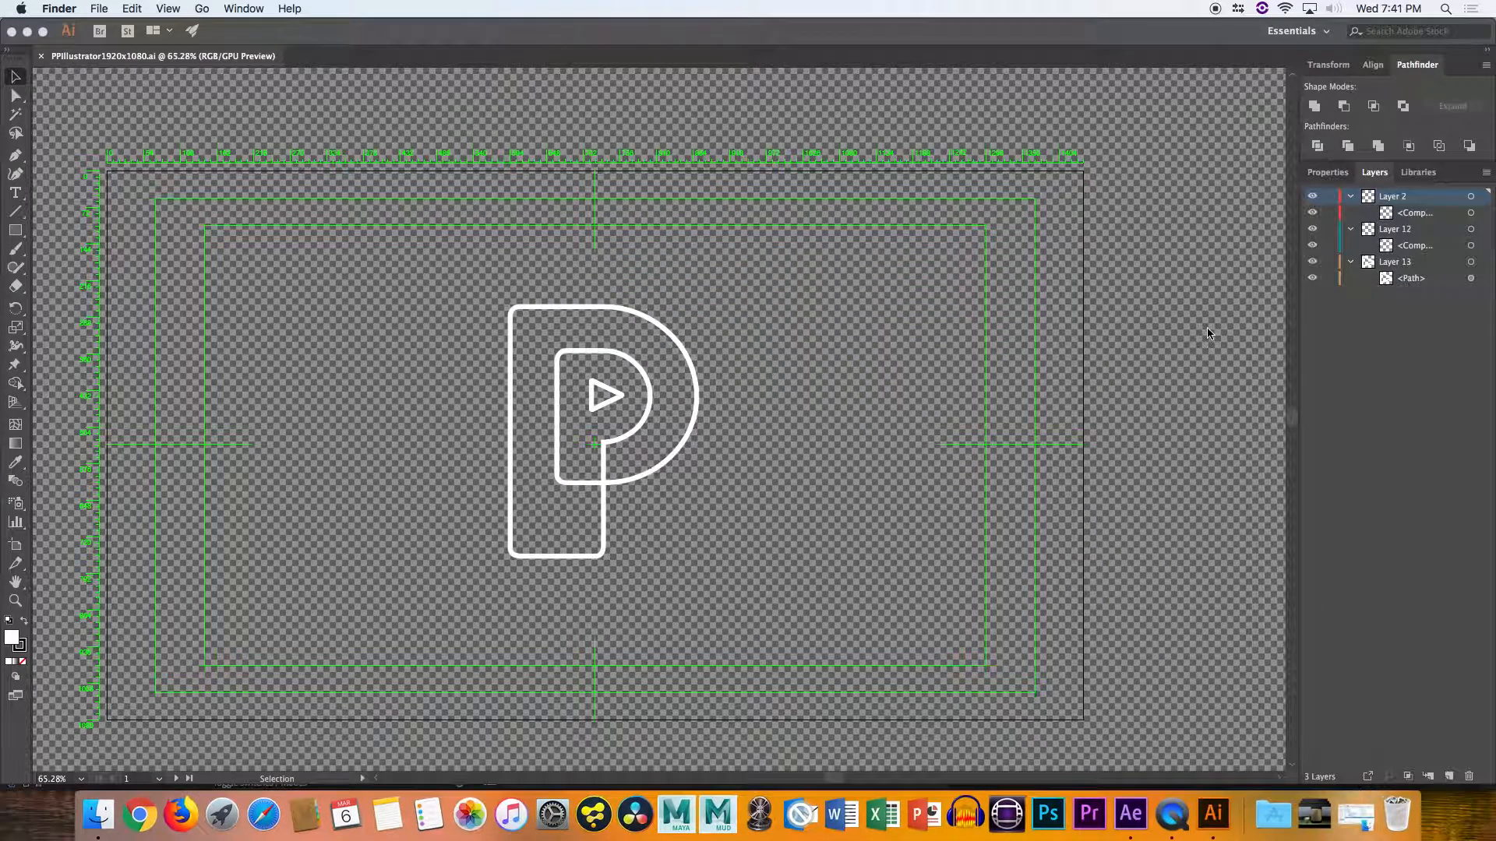
# Switch to After Effects and select the ball's X Position and Y Position keyframes in the 12Principles composition
pyautogui.click(1131, 814)
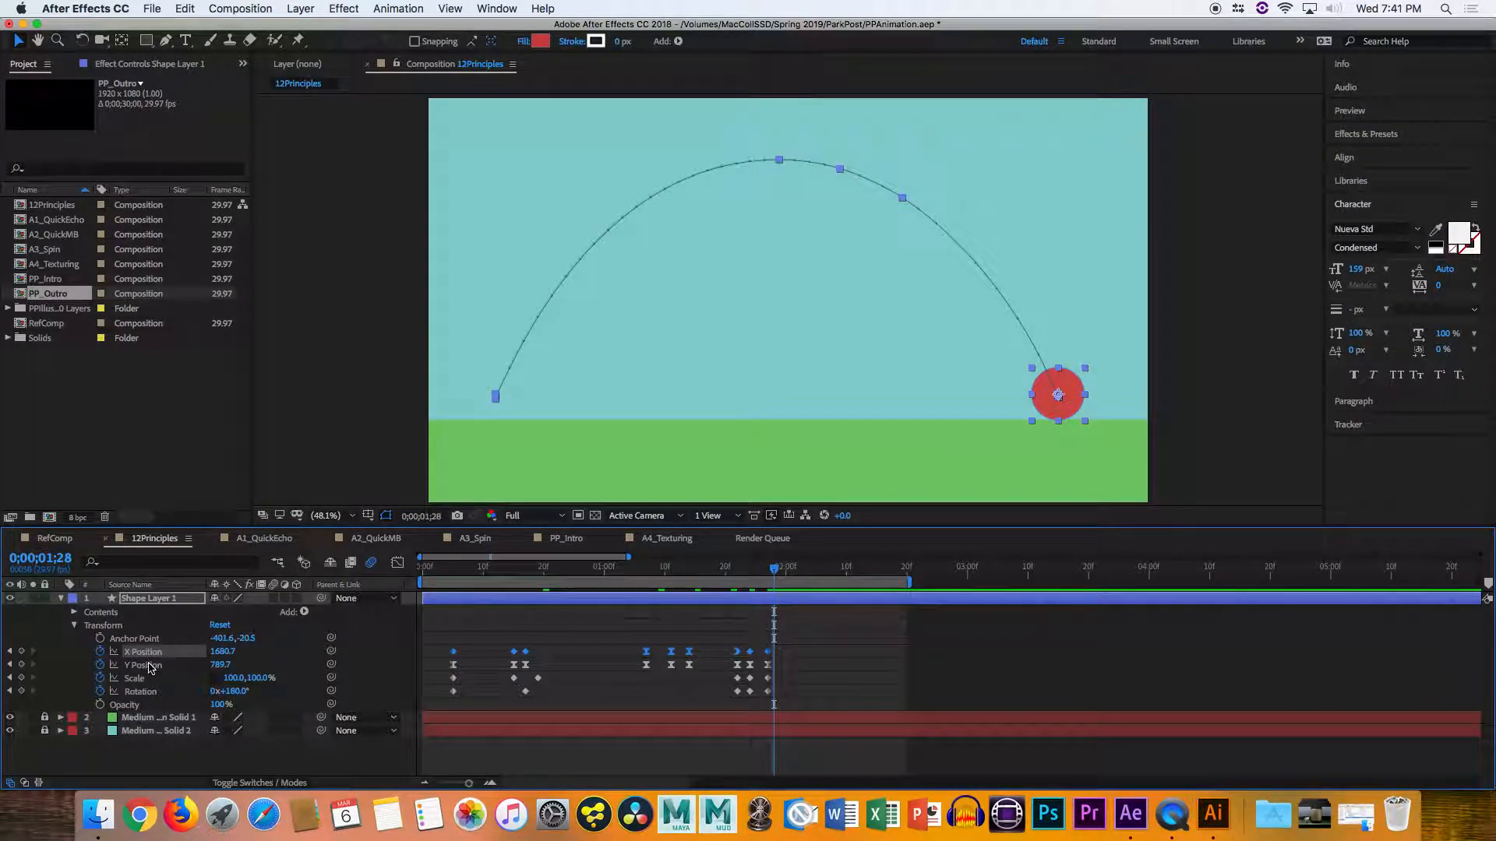
pyautogui.click(150, 664)
pyautogui.keyDown('shift'); pyautogui.click(148, 652); pyautogui.keyUp('shift')
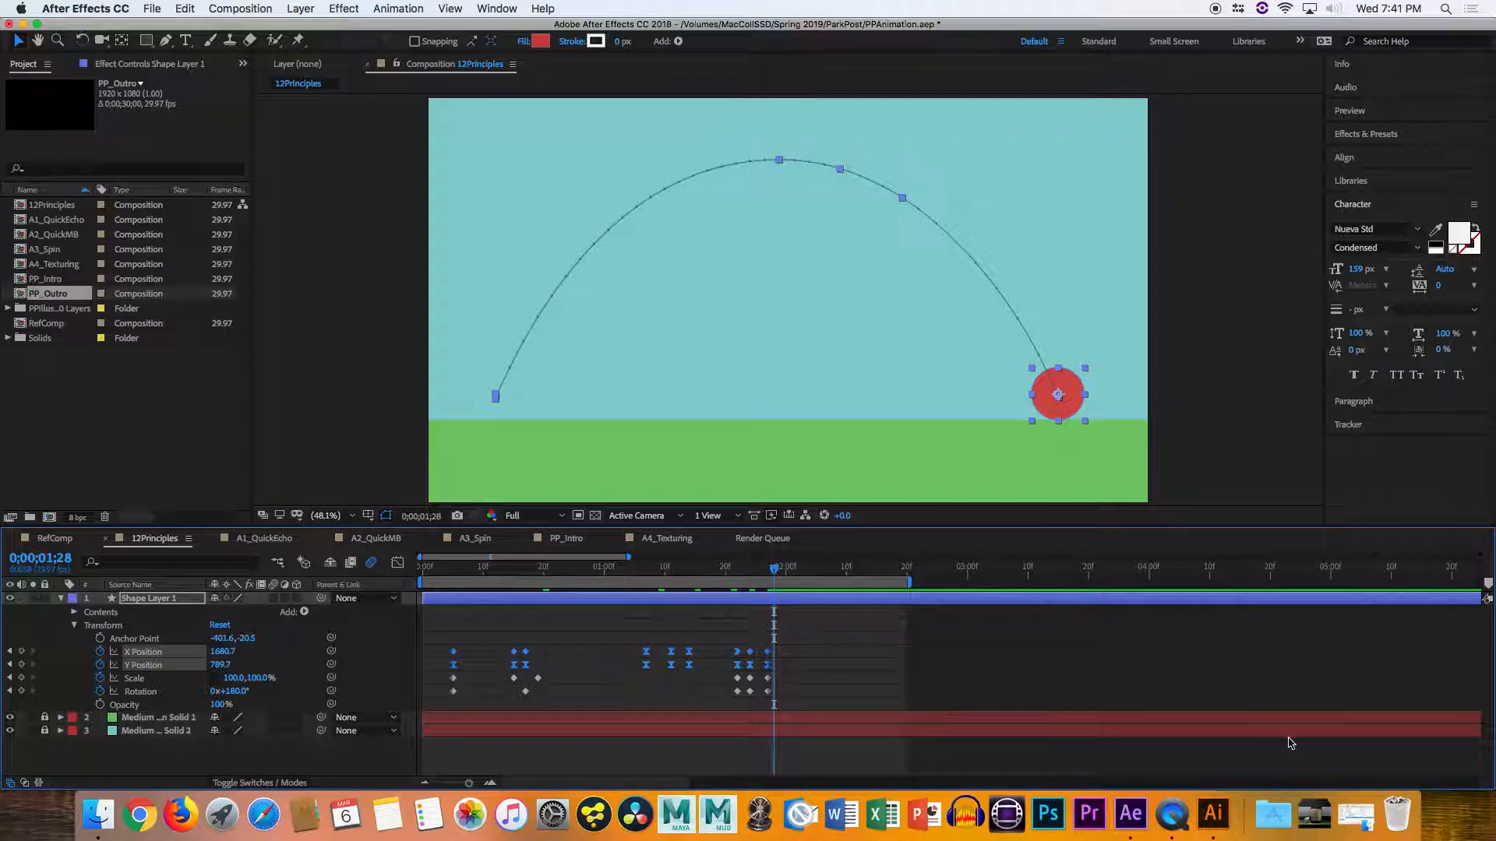
# Switch to Illustrator and hide and reshow the paths of Layer 2, Layer 12 and Layer 13 to check what each holds
pyautogui.click(1213, 814)
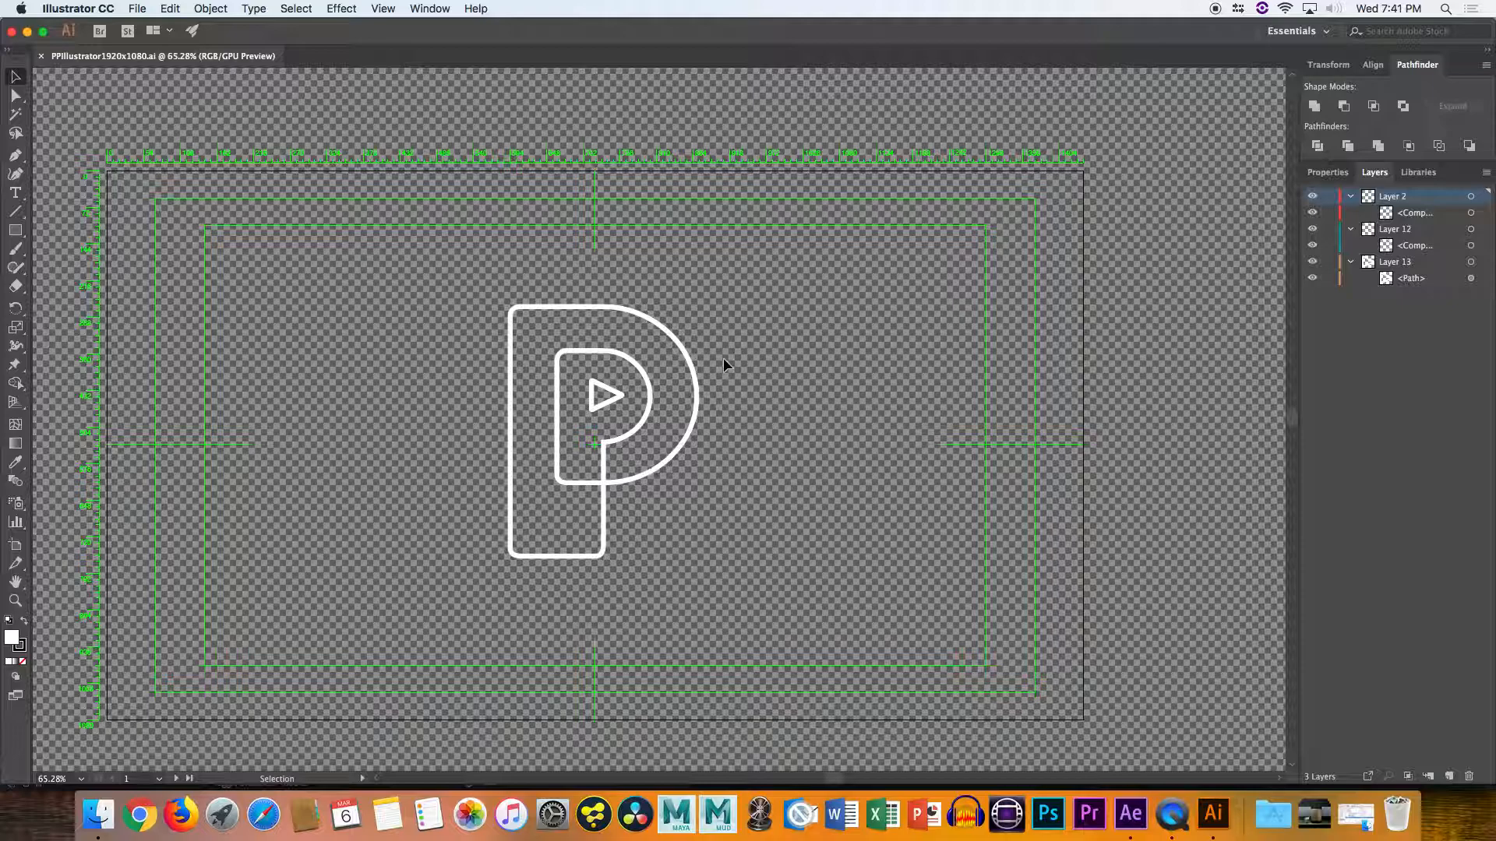
pyautogui.keyDown('shift'); pyautogui.click(1393, 263); pyautogui.keyUp('shift')
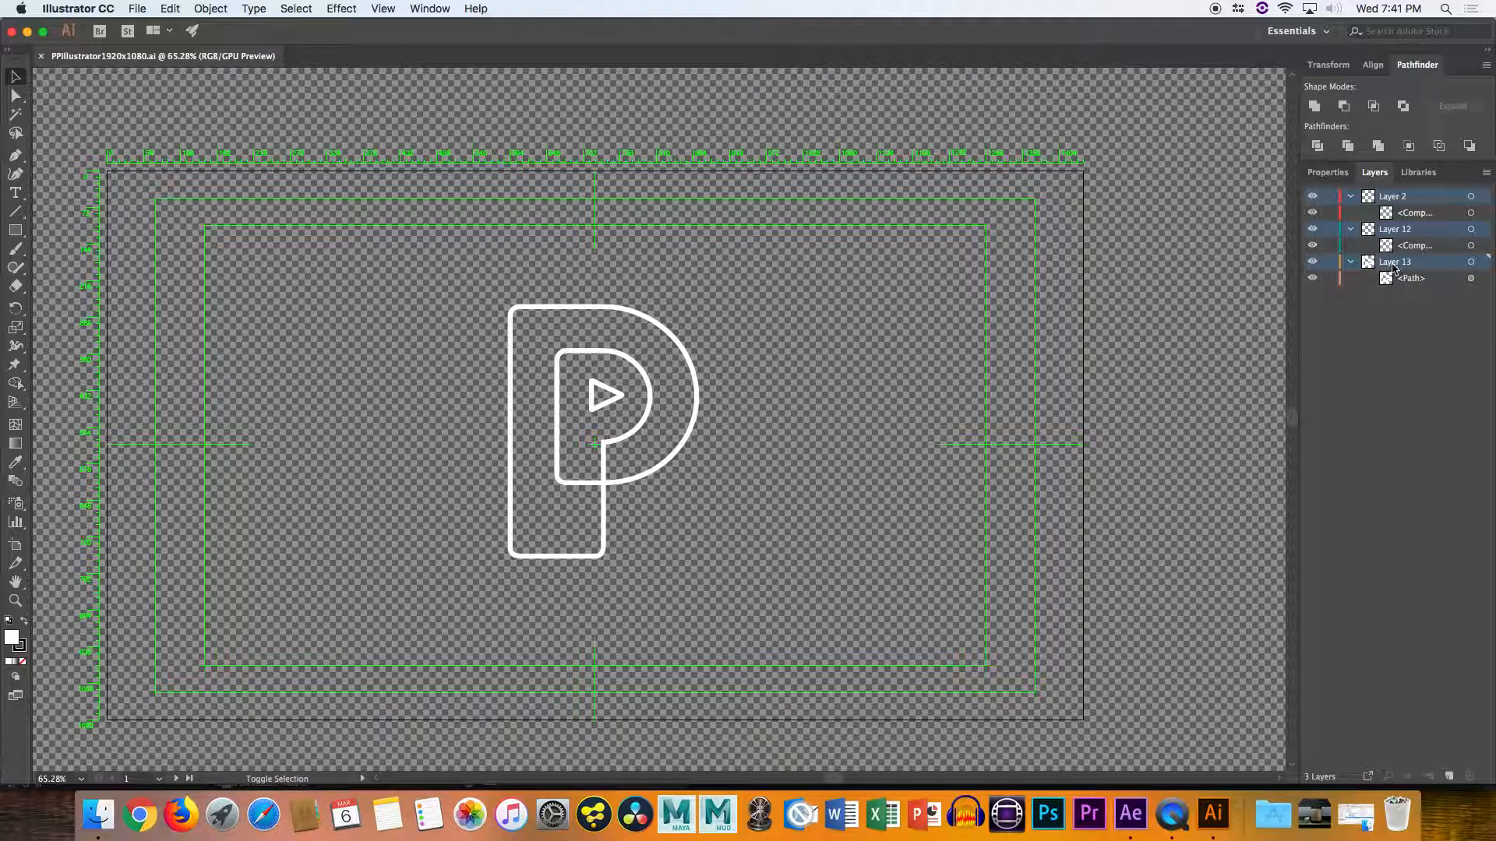
pyautogui.click(1312, 213)
pyautogui.click(1312, 246)
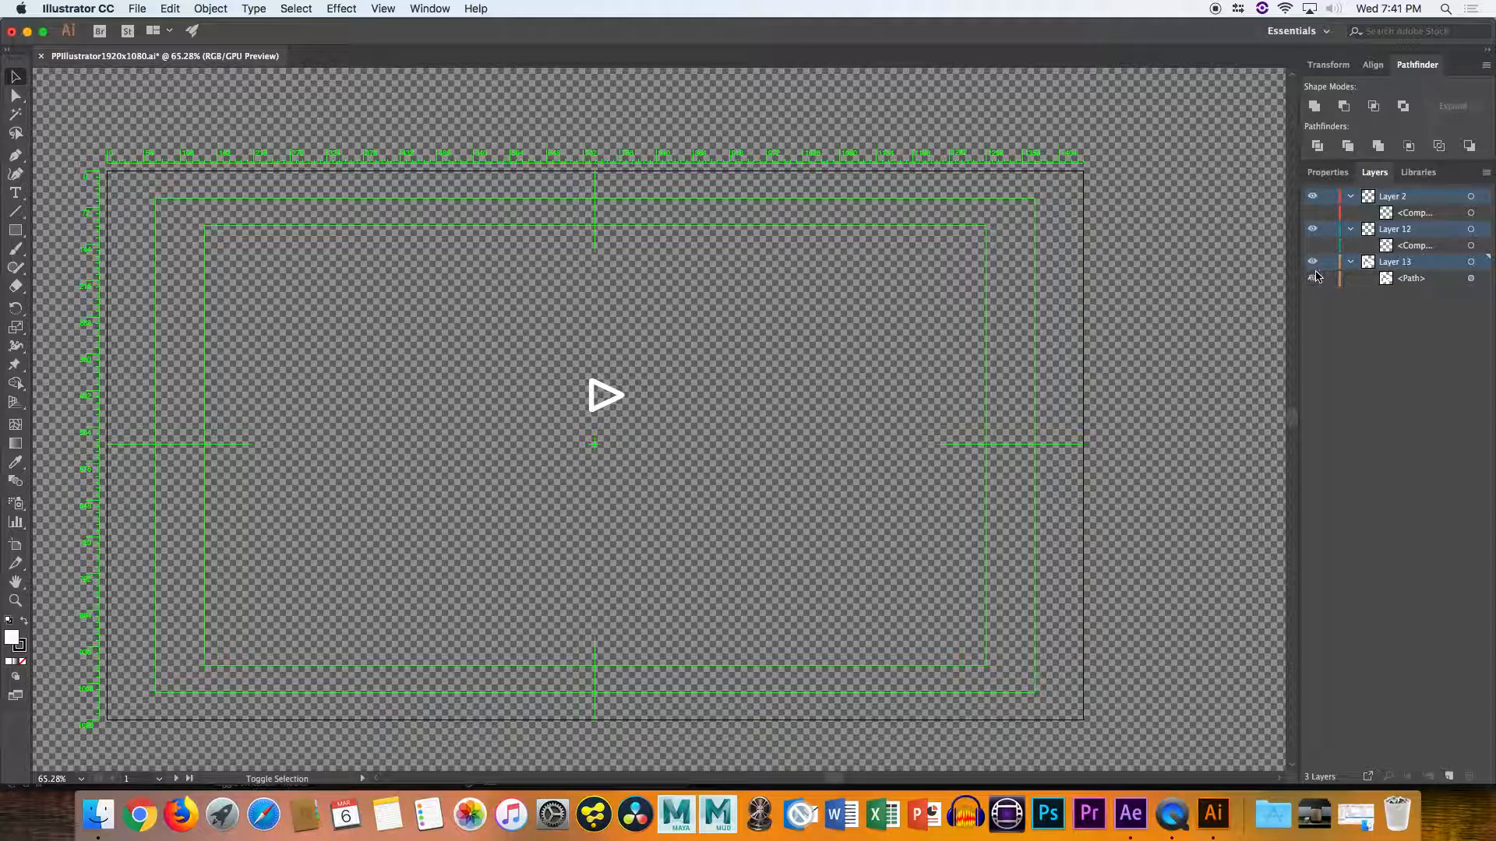
pyautogui.click(1313, 278)
pyautogui.click(1312, 279)
pyautogui.click(1313, 245)
pyautogui.click(1315, 221)
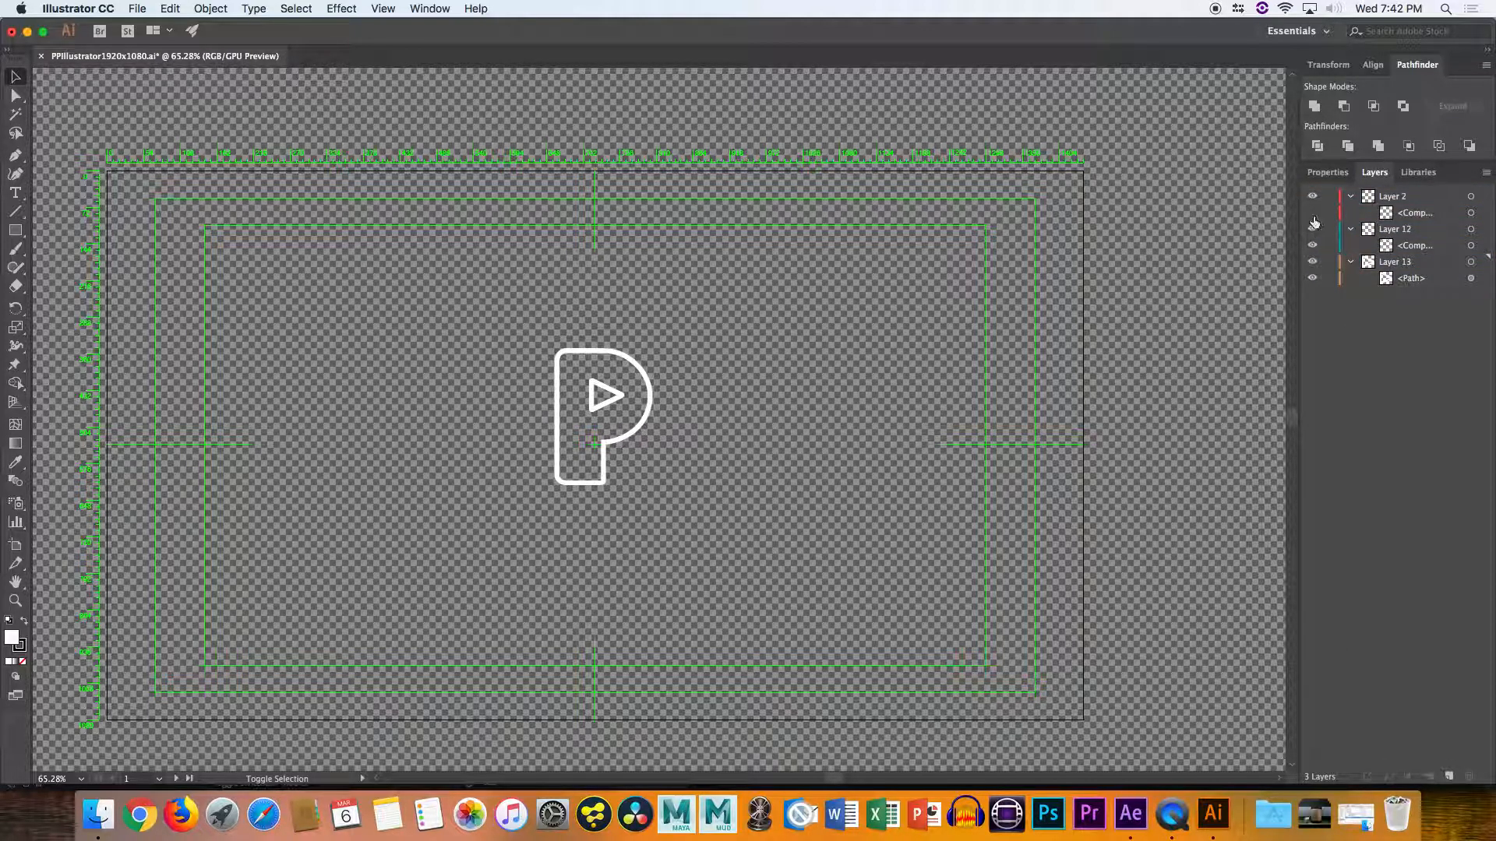
pyautogui.click(1312, 217)
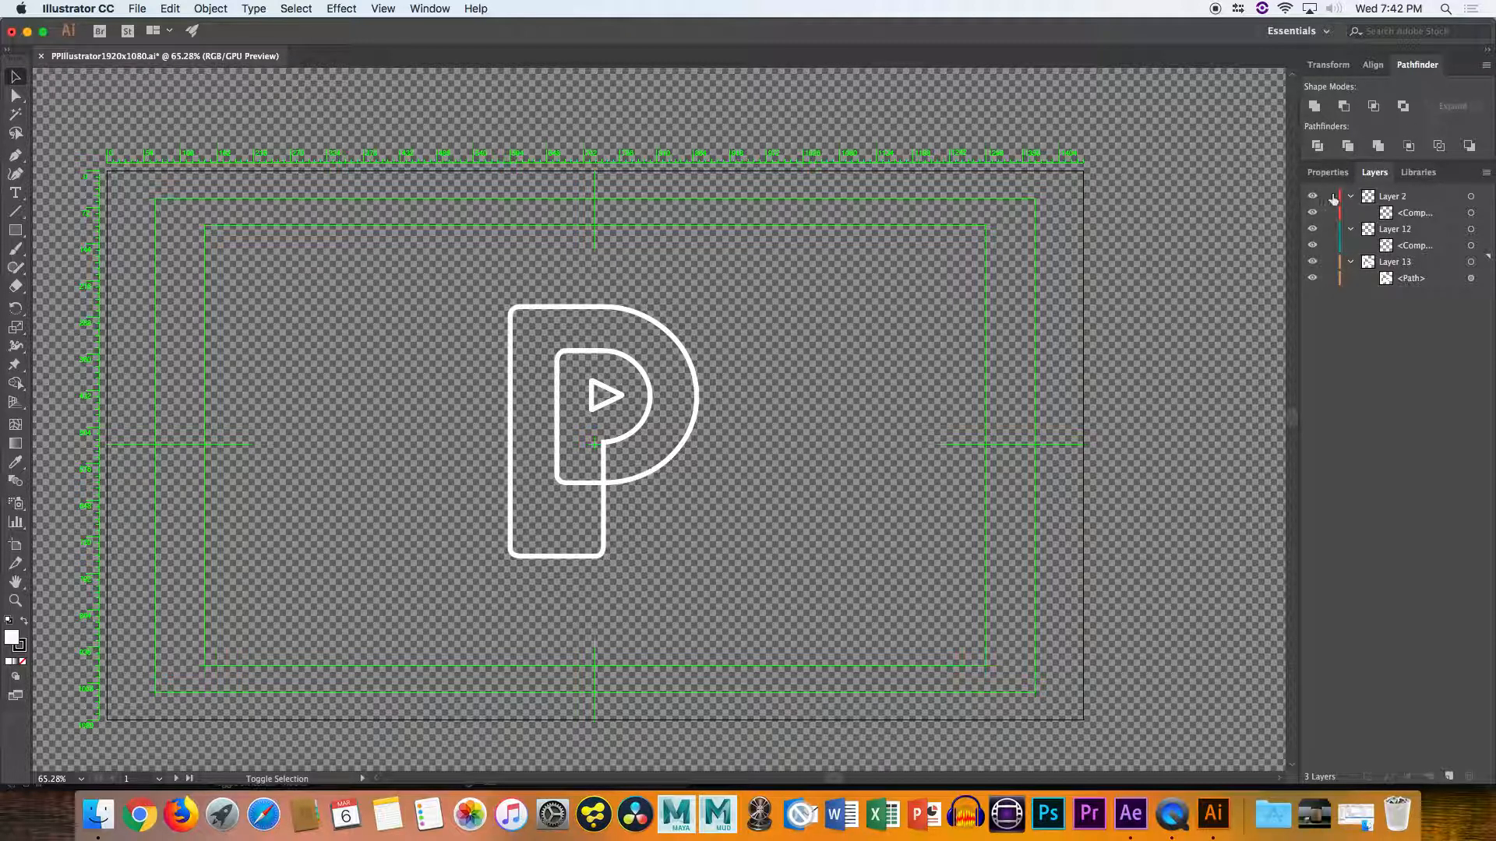
# Widen the layer list so the full path names fit and select the outer P outline on the artboard
pyautogui.click(1395, 218)
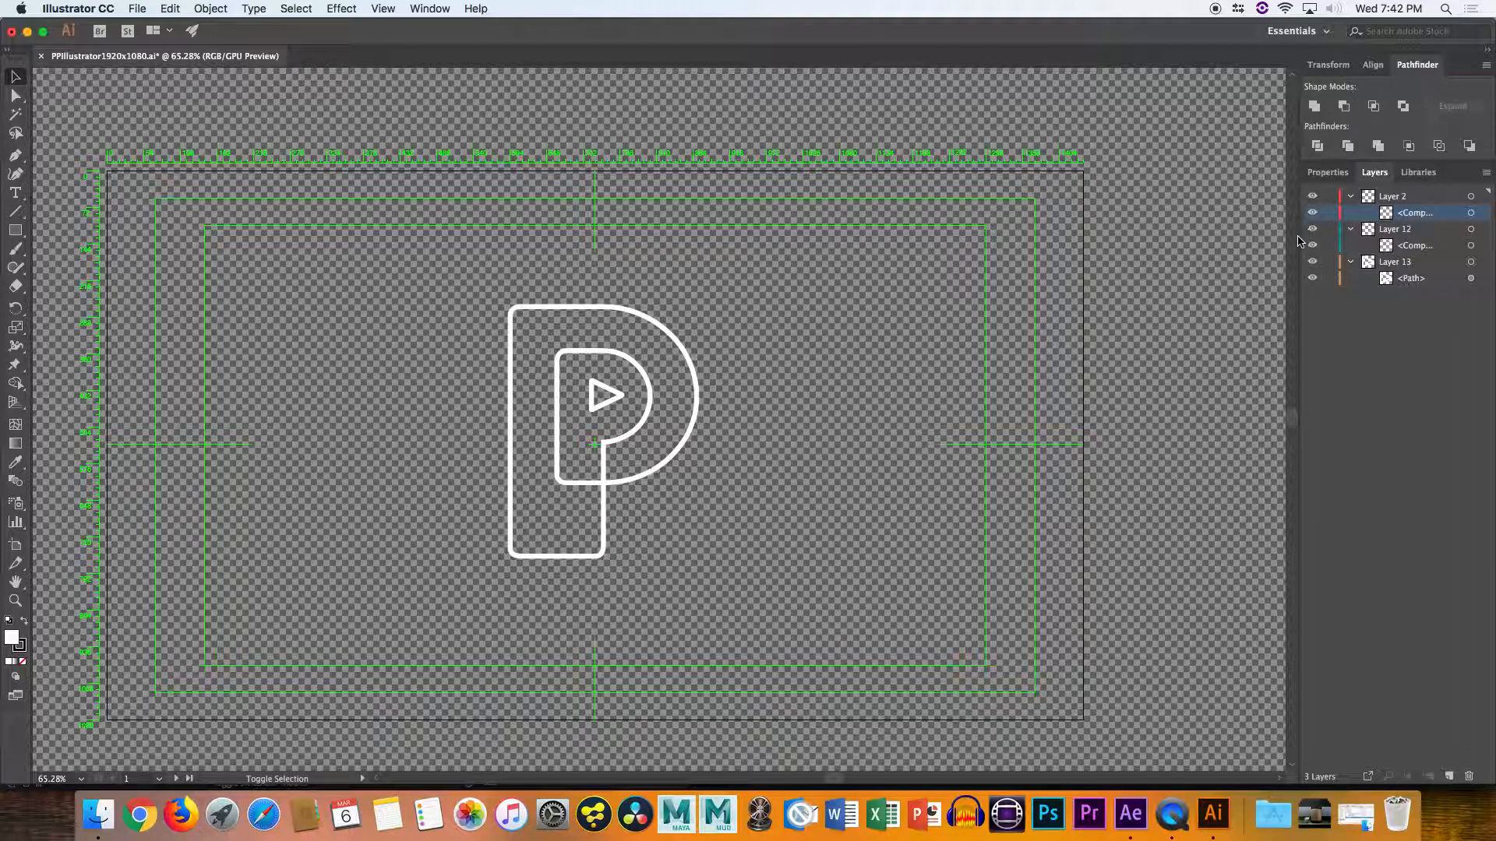
pyautogui.moveTo(1295, 239); pyautogui.dragTo(1175, 239)
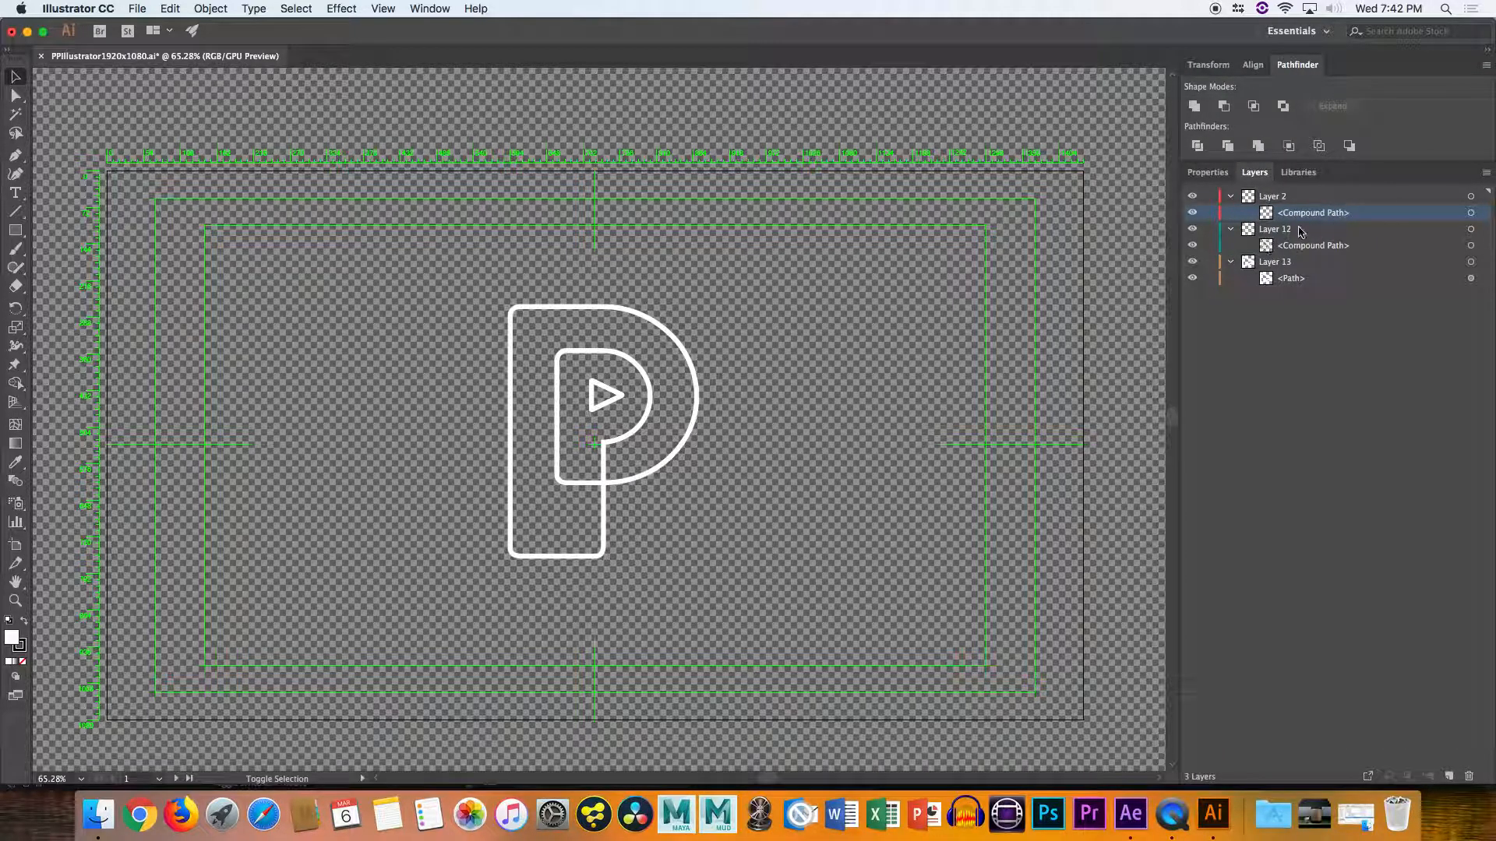
pyautogui.click(701, 413)
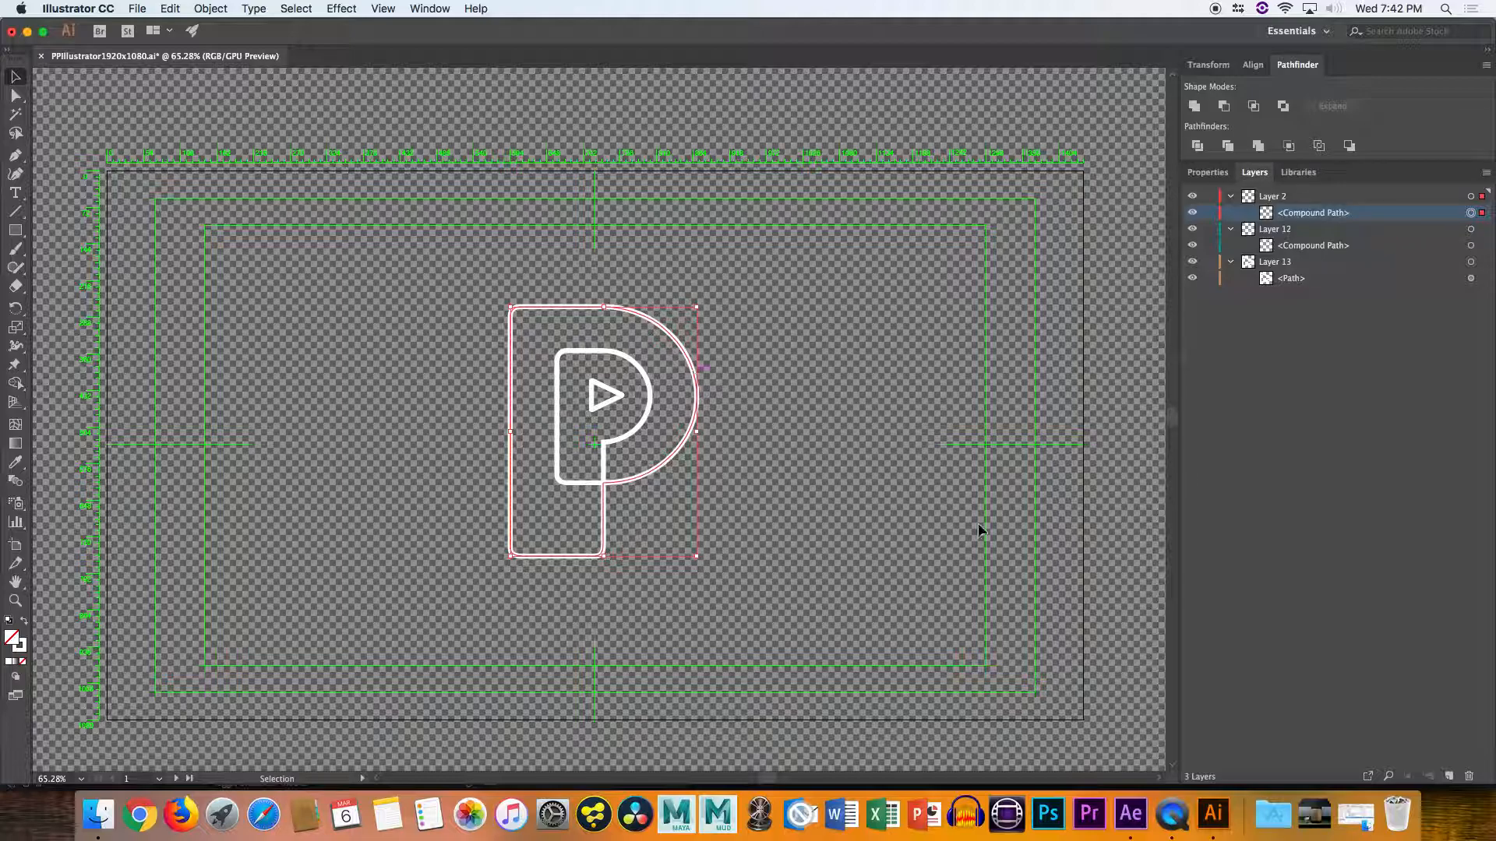
# Move the inner P compound path and the triangle path from Layer 12 and Layer 13 into Layer 2
pyautogui.click(1285, 249)
pyautogui.click(1297, 282)
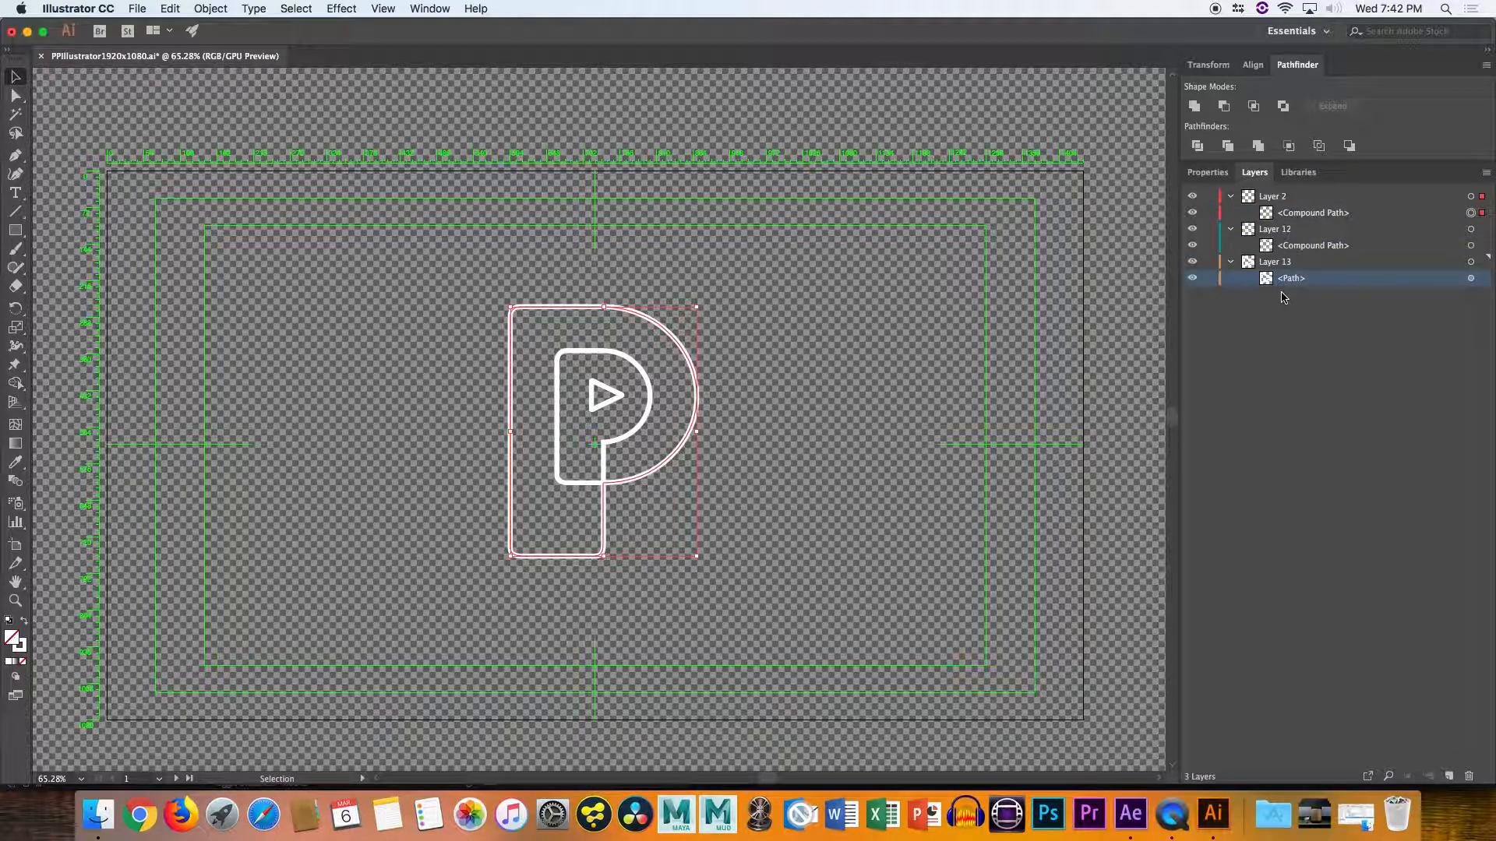
pyautogui.moveTo(1291, 283); pyautogui.dragTo(1312, 236)
pyautogui.click(1311, 265)
pyautogui.click(1294, 265)
pyautogui.keyDown('shift'); pyautogui.click(1298, 279); pyautogui.keyUp('shift')
# Delete the emptied Layer 12 and Layer 13
pyautogui.click(1475, 769)
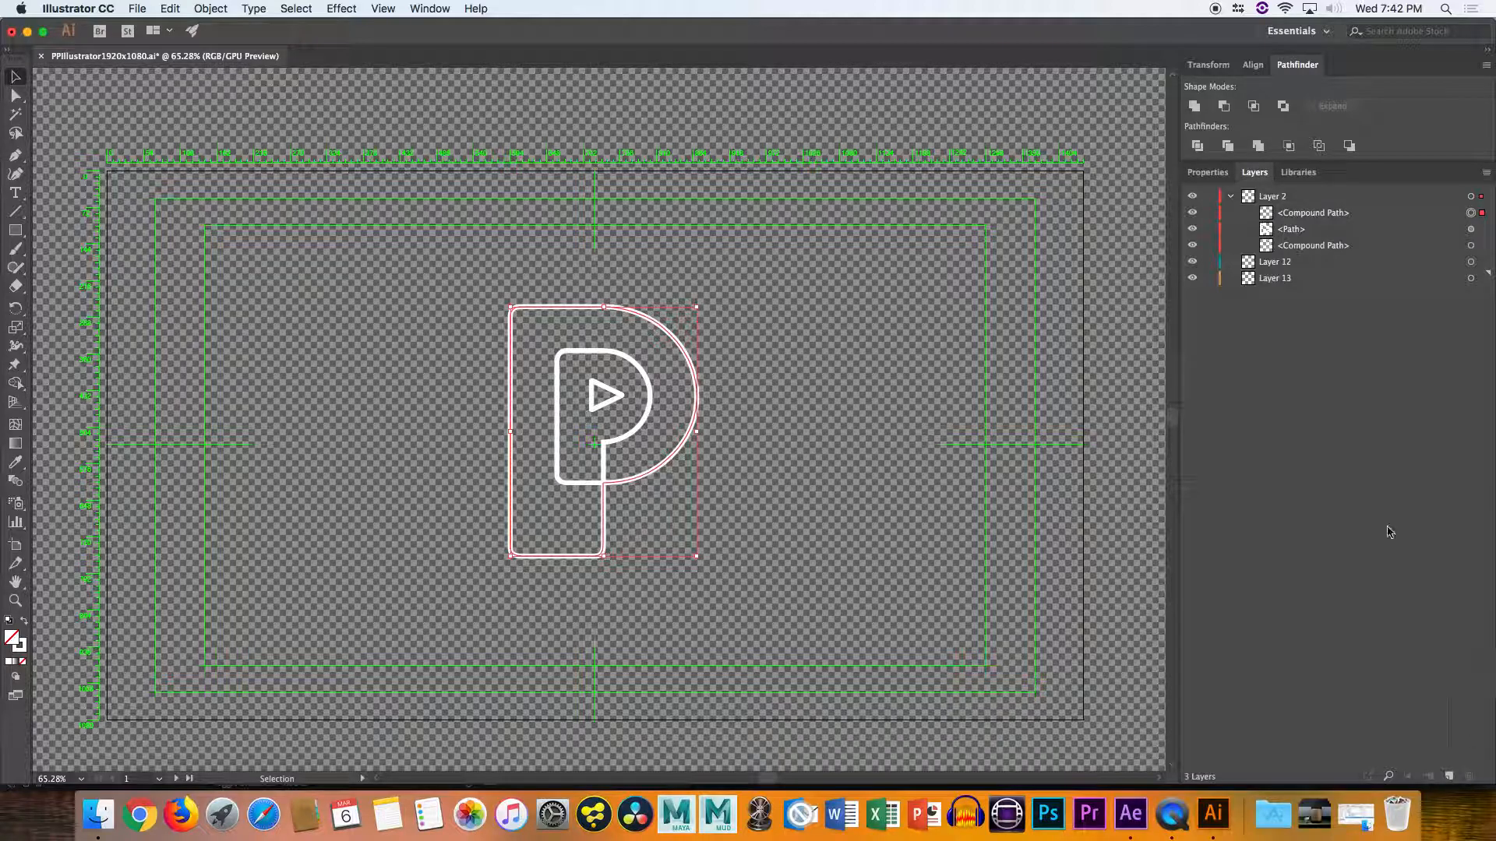
pyautogui.click(1291, 282)
pyautogui.keyDown('shift'); pyautogui.click(1285, 263); pyautogui.keyUp('shift')
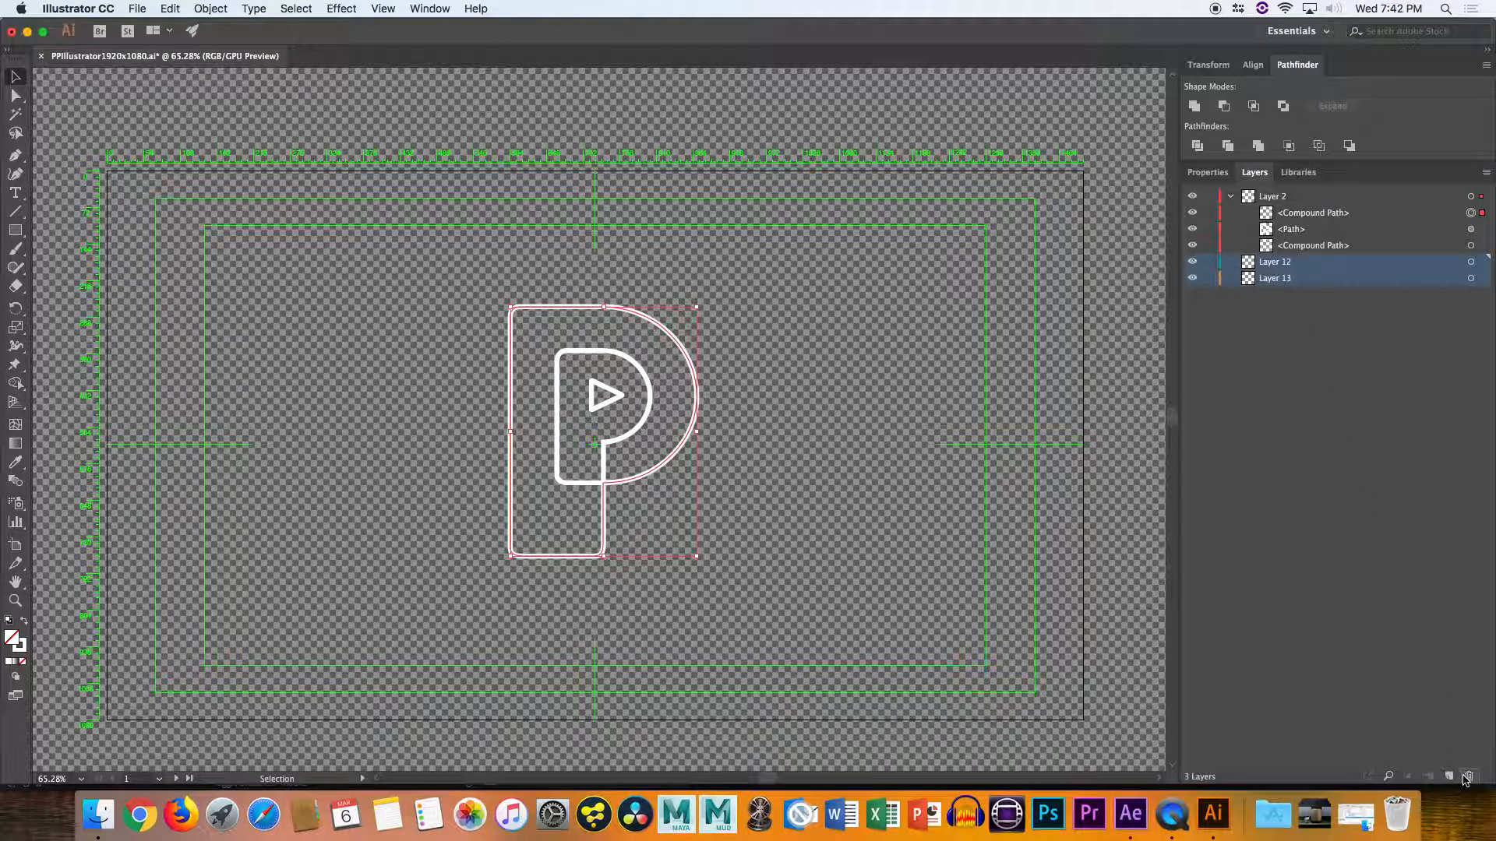
pyautogui.click(1468, 776)
pyautogui.click(1256, 280)
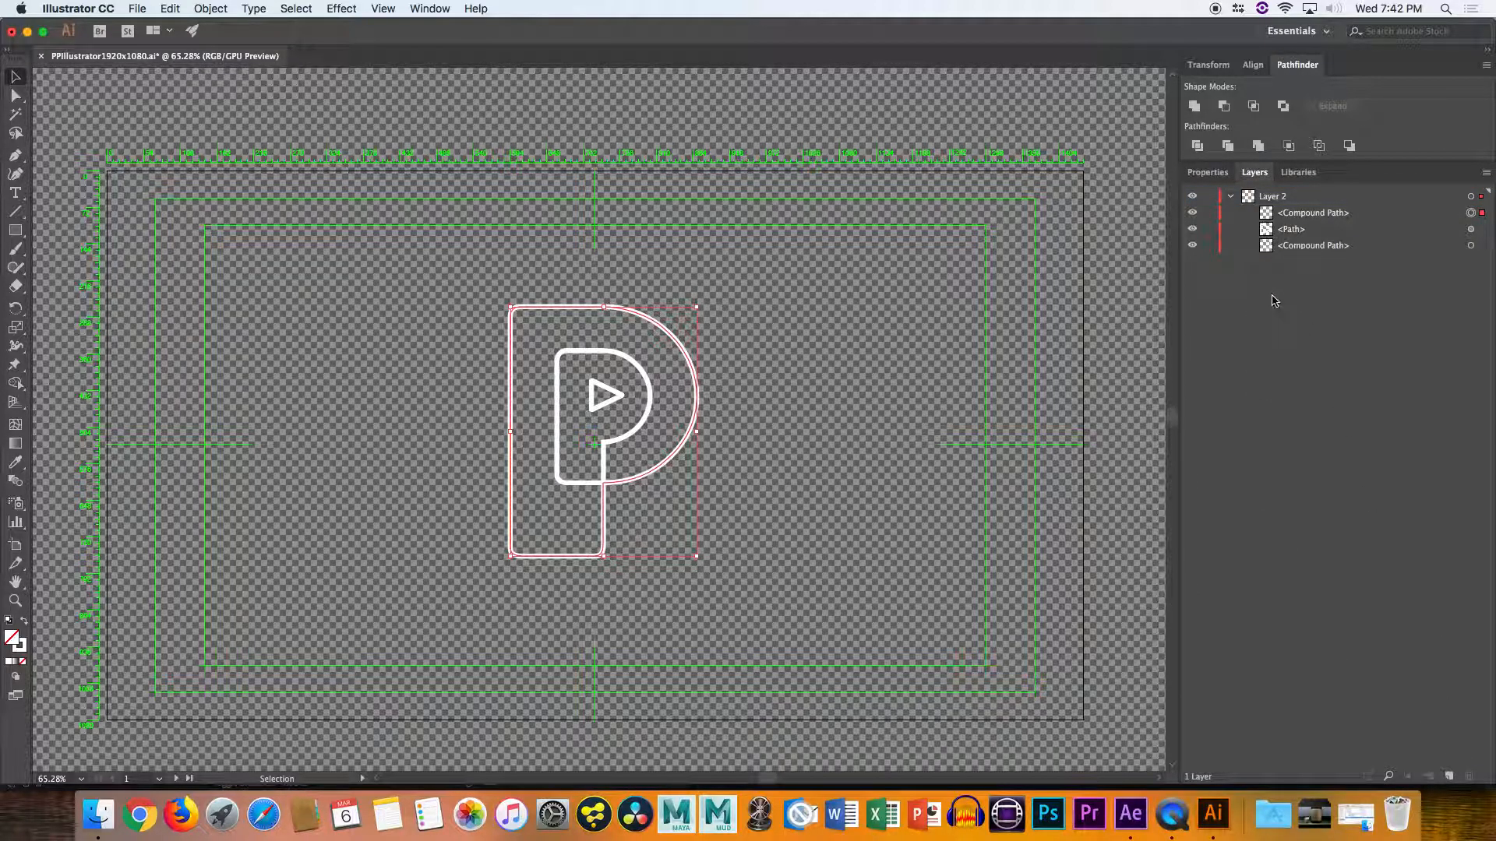
# Select all artwork on Layer 2, try Release to Layers (Sequence), and undo it
pyautogui.click(1482, 199)
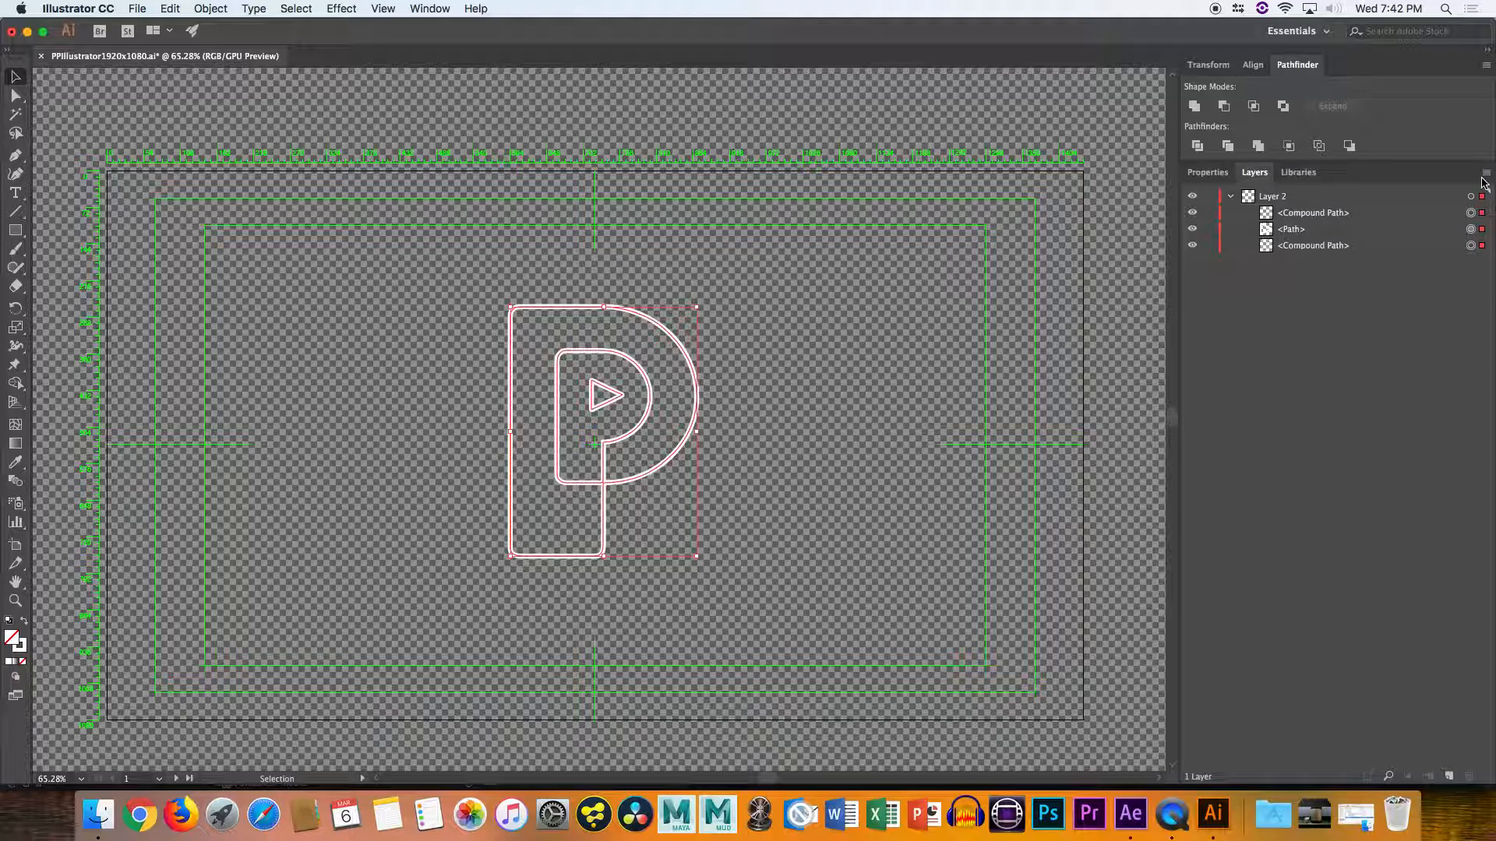
pyautogui.click(1485, 173)
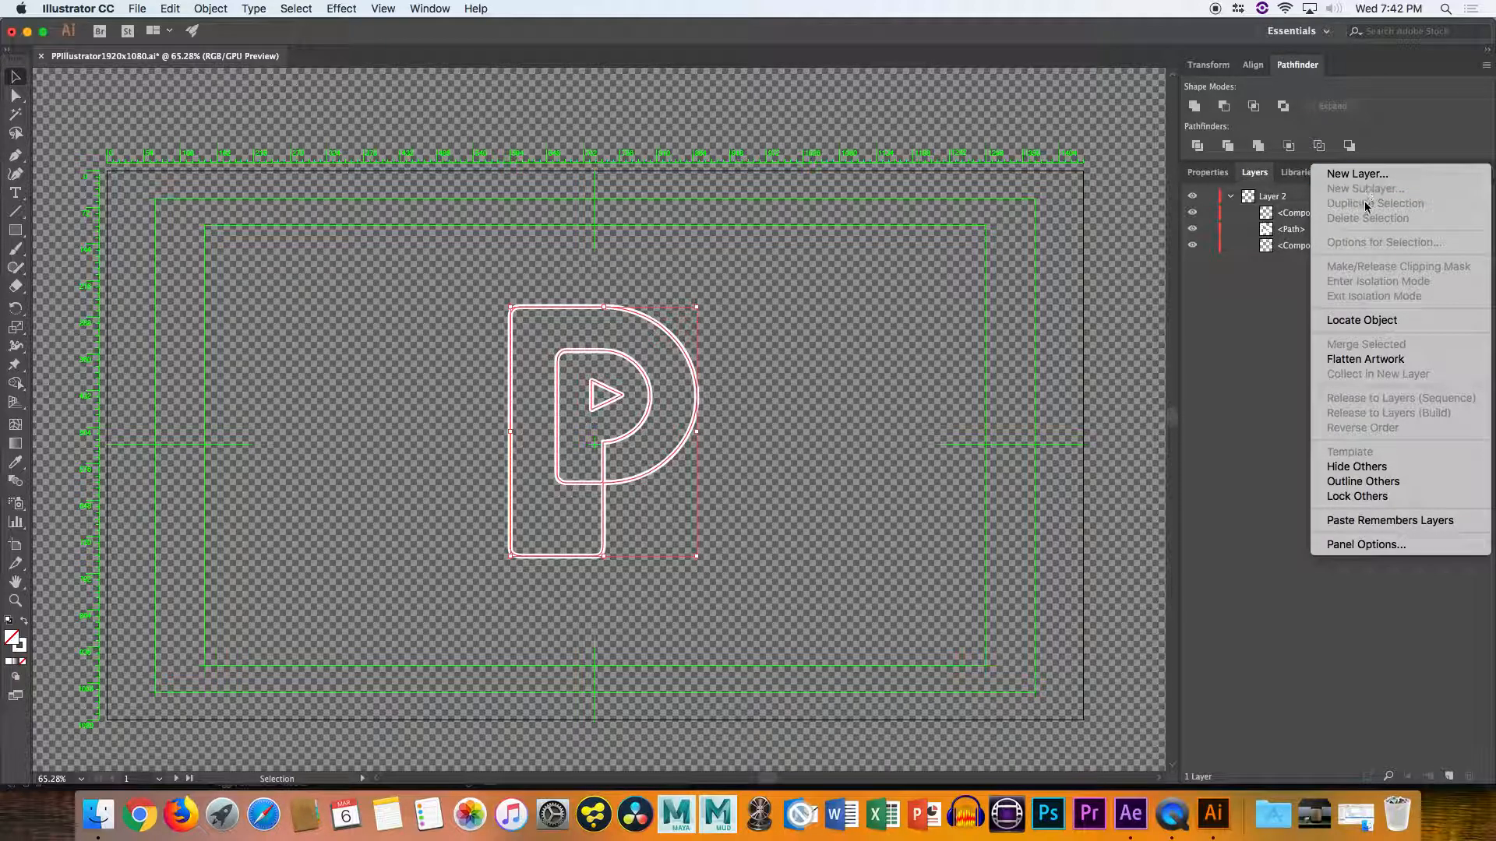
pyautogui.click(1224, 321)
pyautogui.click(1391, 197)
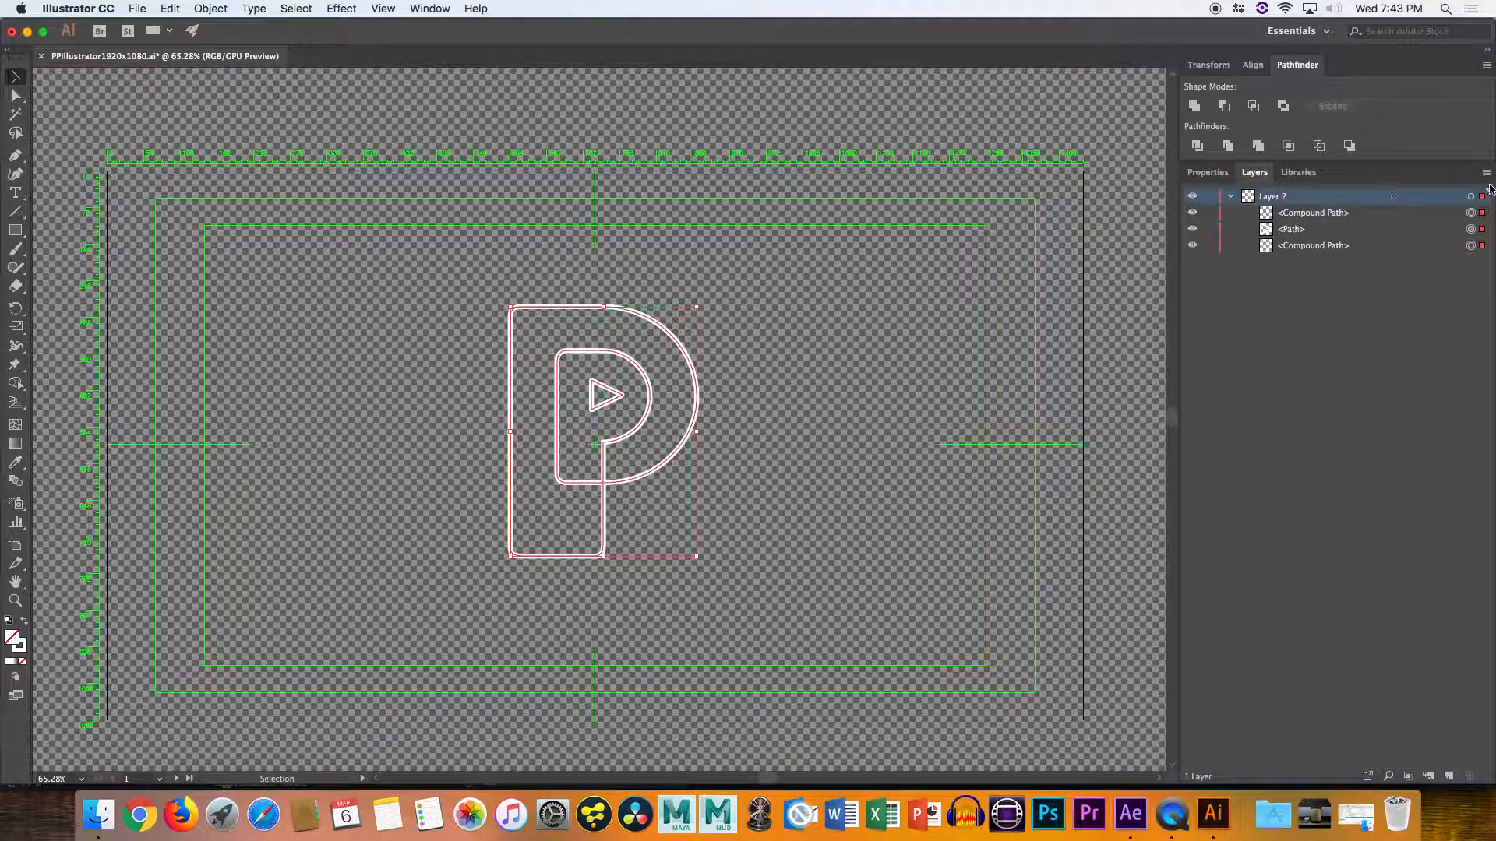
pyautogui.doubleClick(1364, 199)
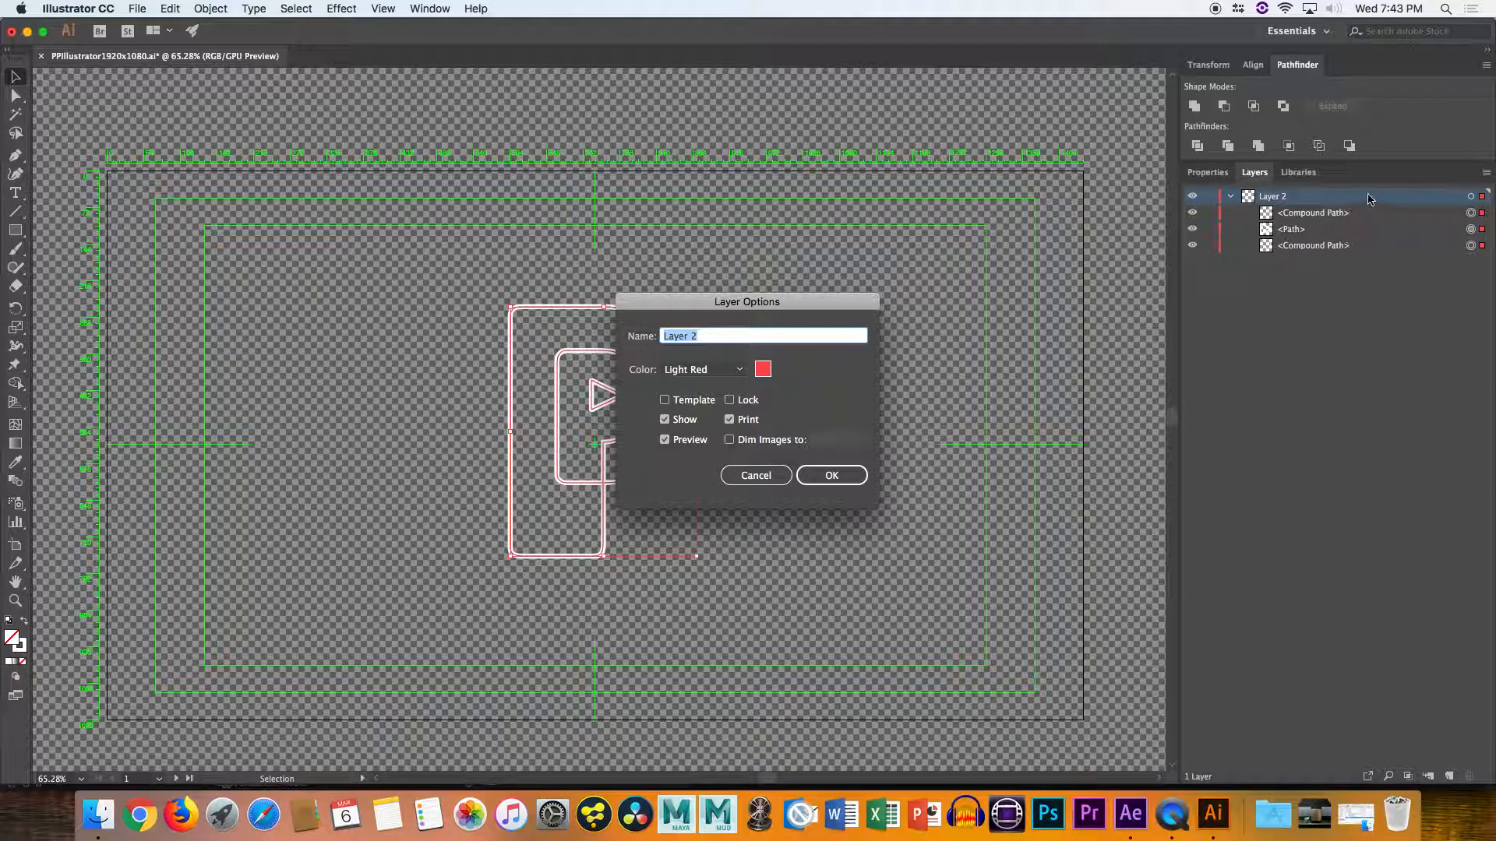
pyautogui.click(789, 476)
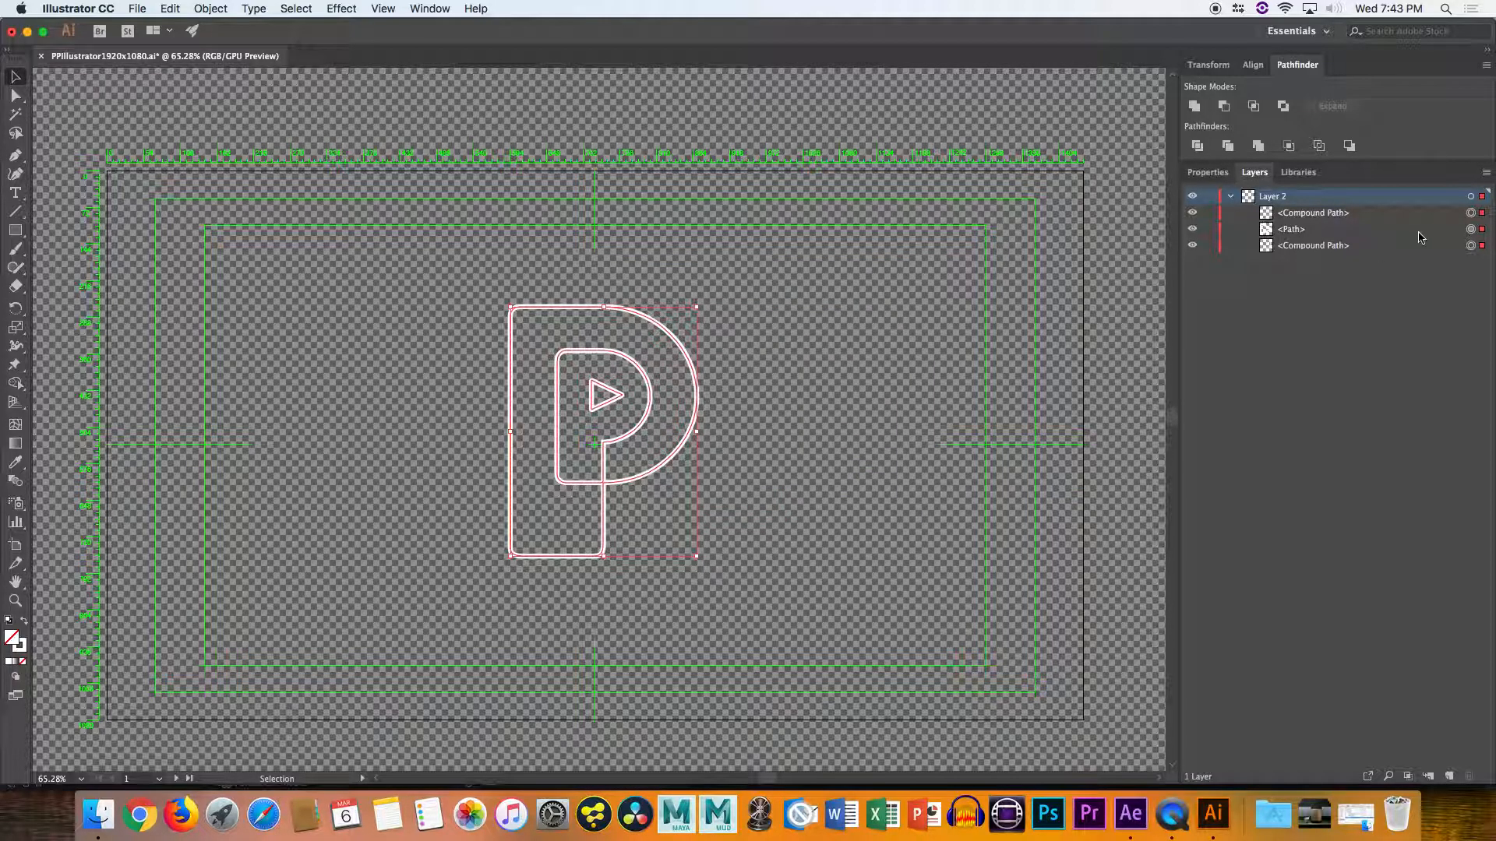
pyautogui.click(1485, 175)
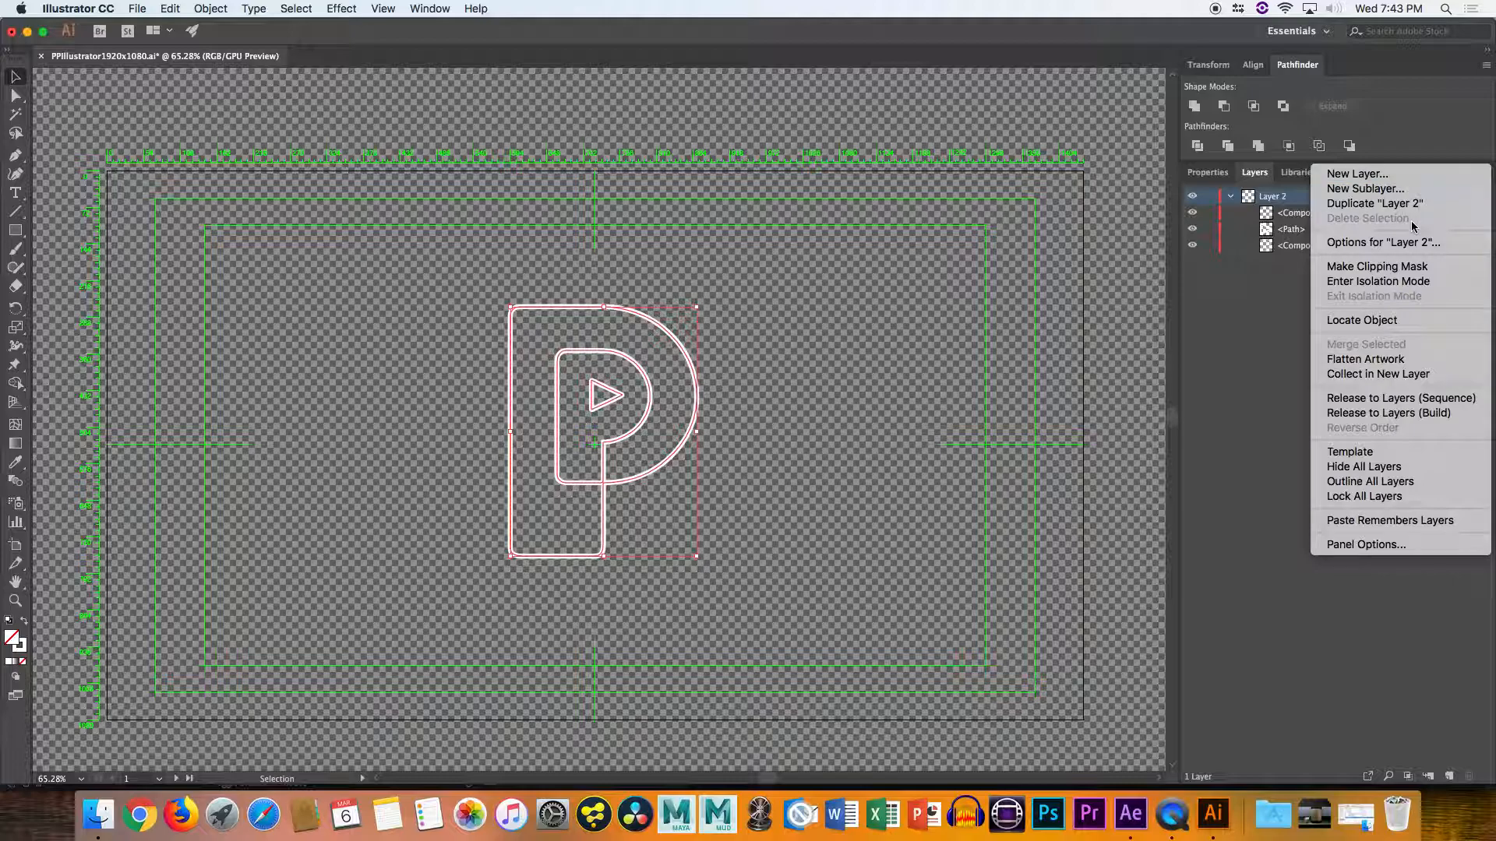
pyautogui.click(1393, 399)
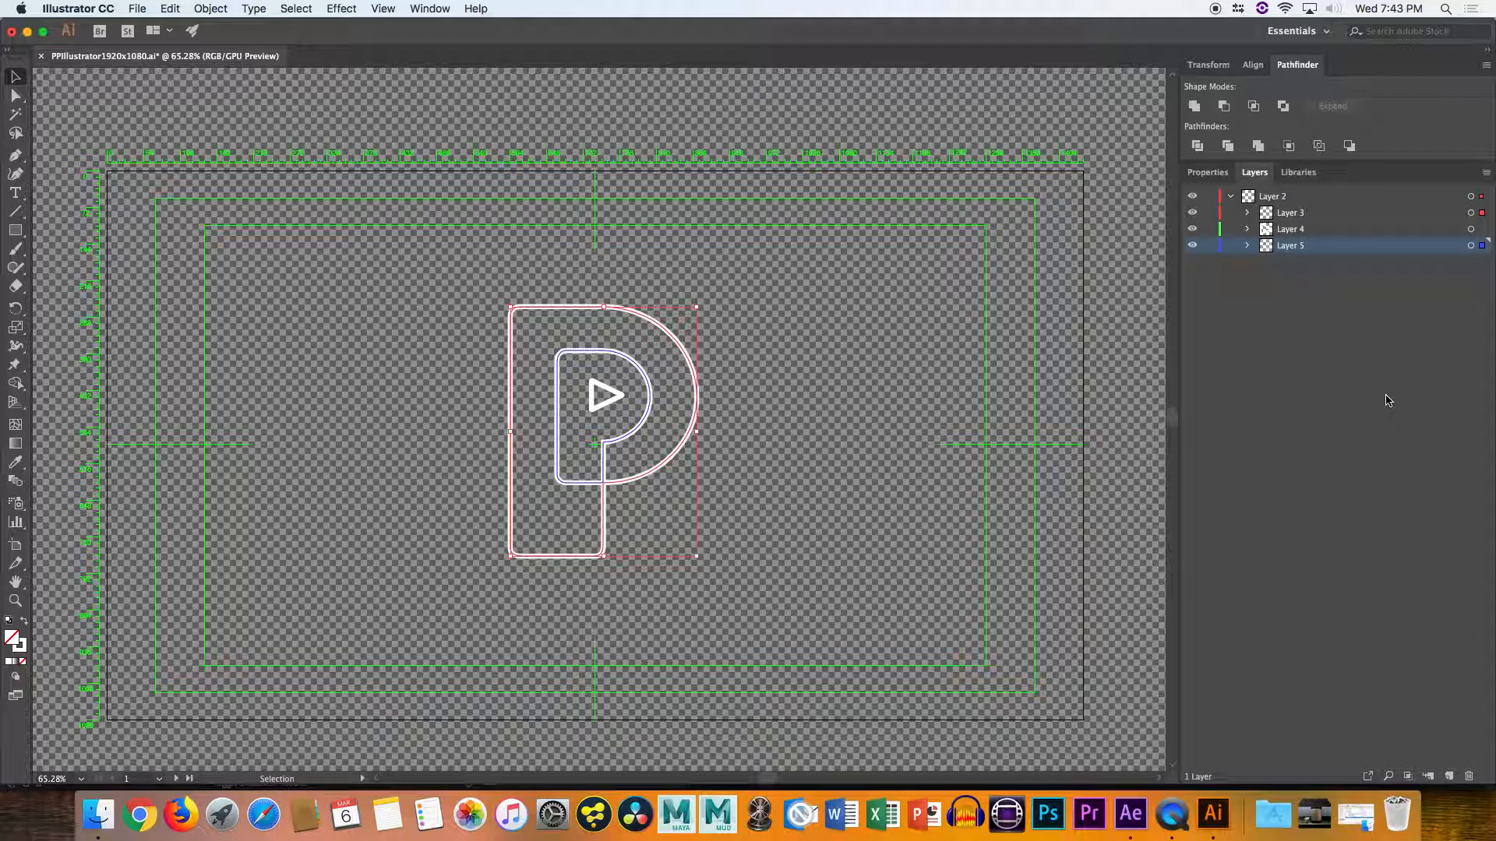
pyautogui.press('super+z')
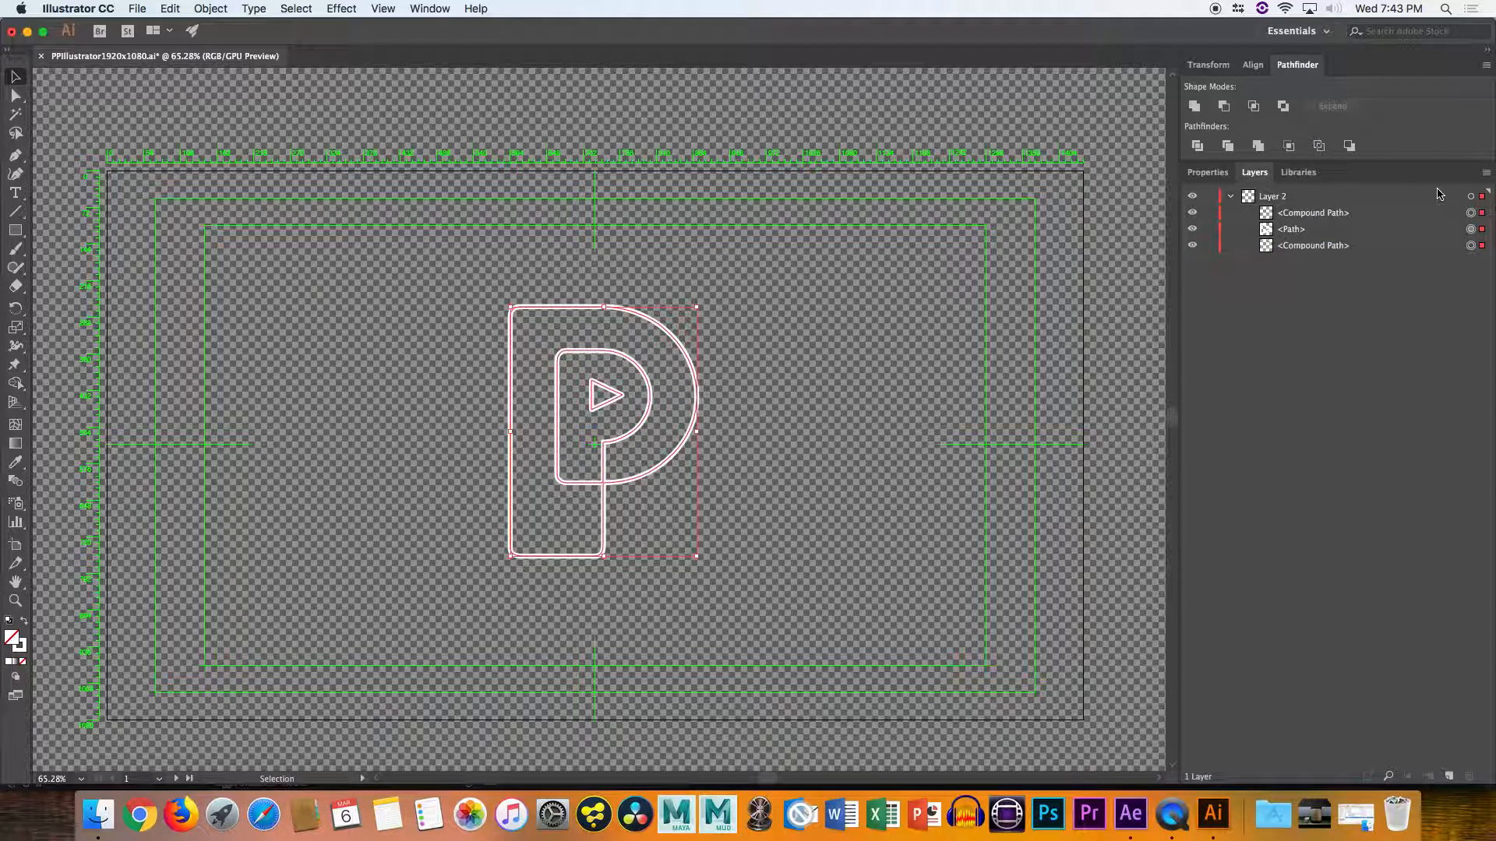
# Try Release to Layers (Build) on Layer 2
pyautogui.click(1299, 201)
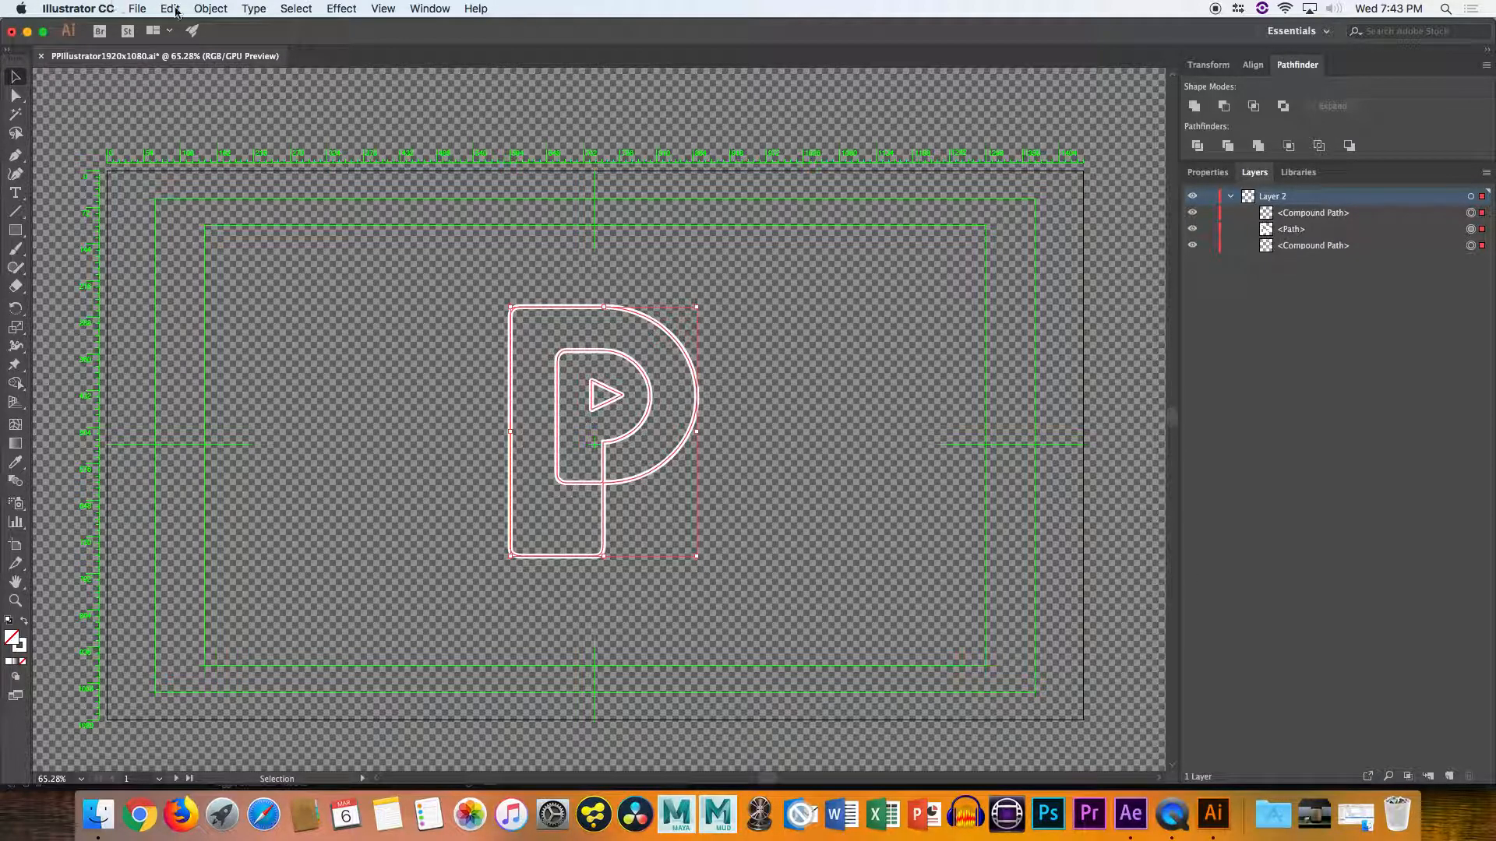
pyautogui.click(1485, 172)
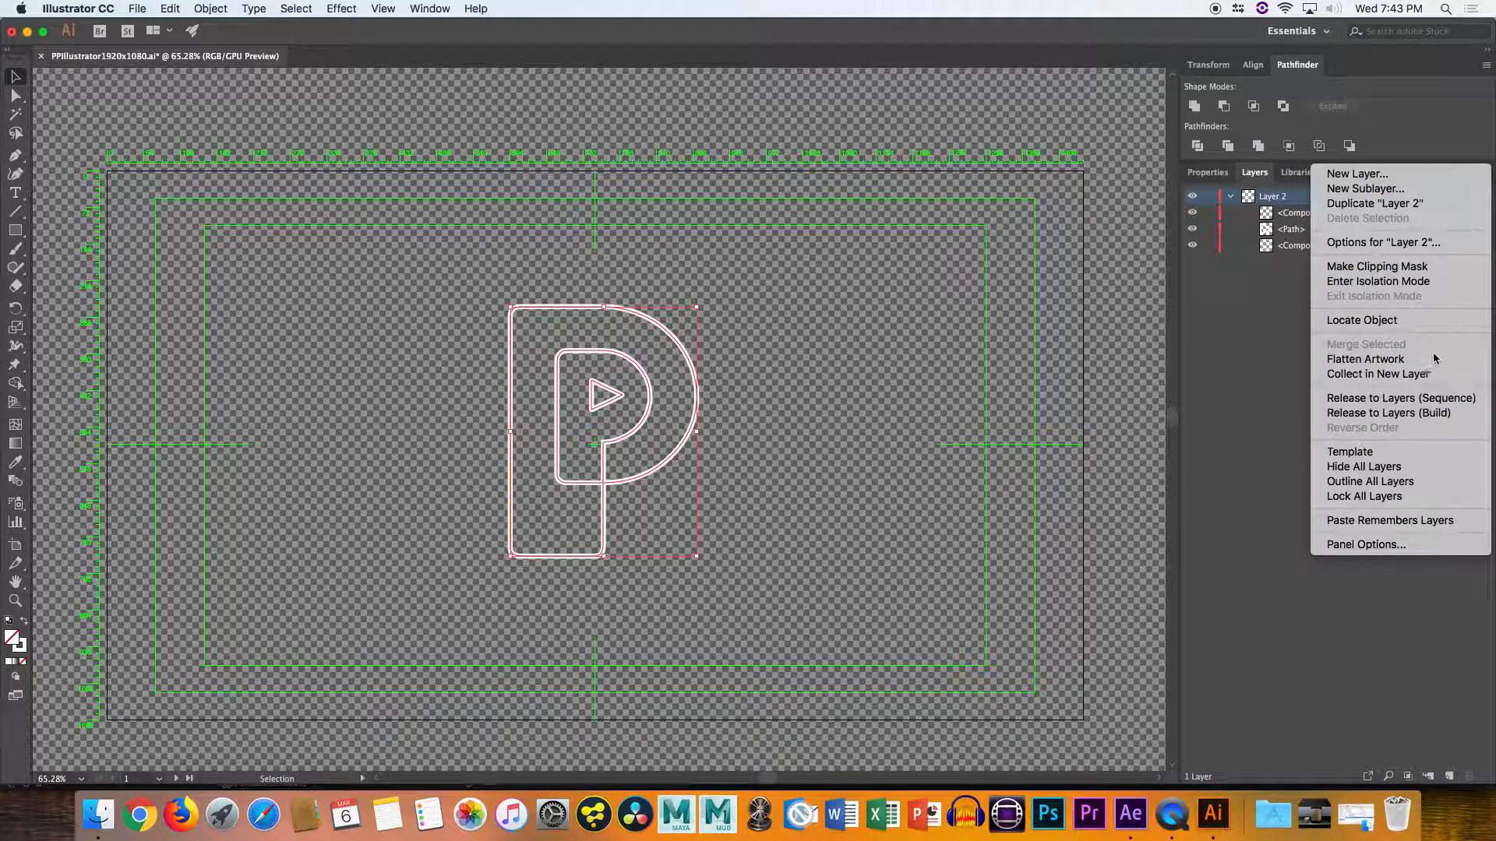
pyautogui.click(1420, 420)
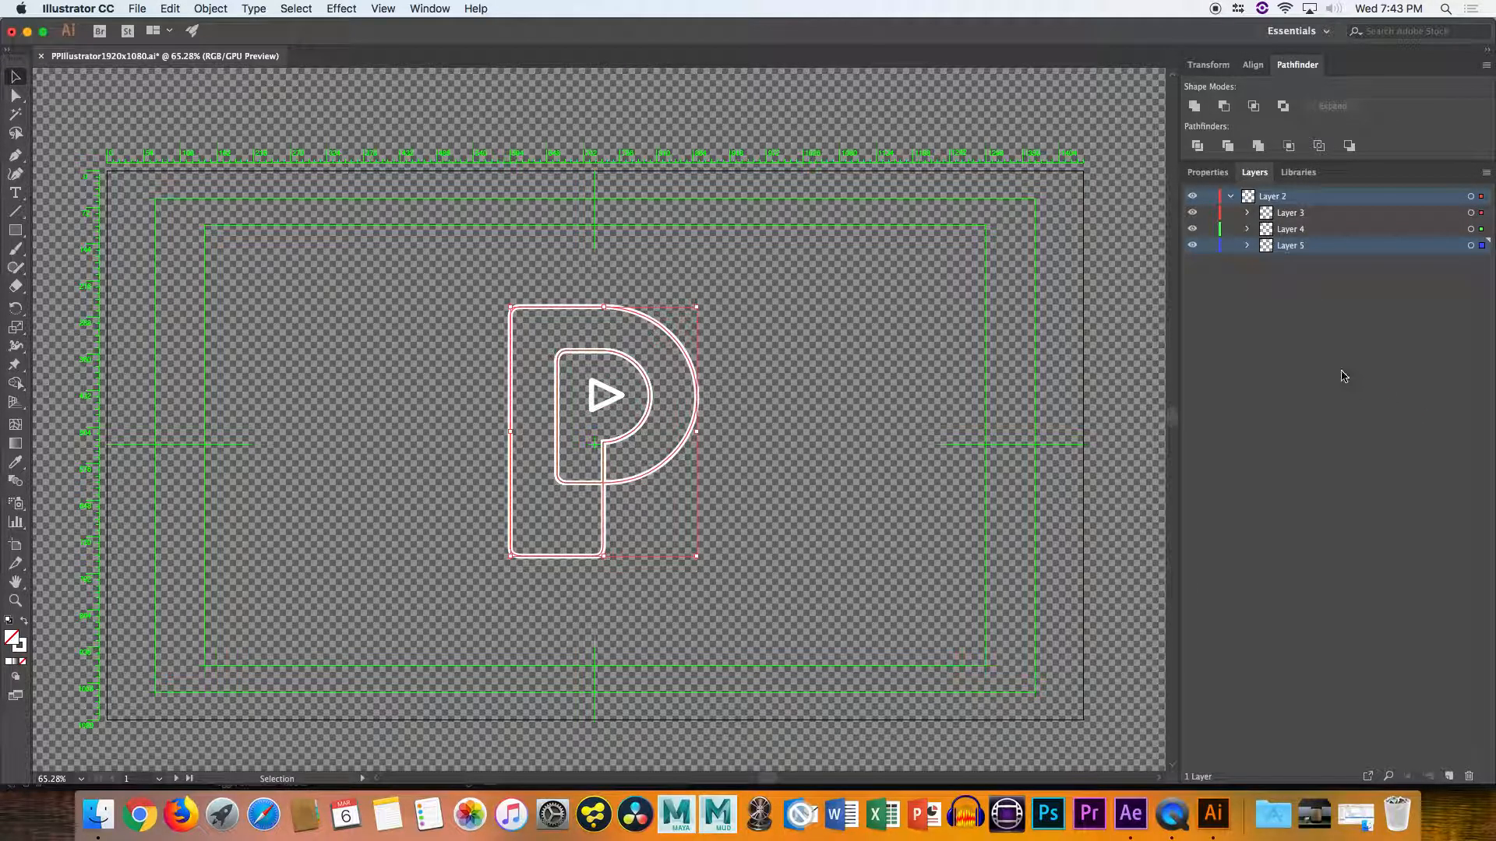
# Expand Layer 3, Layer 4 and Layer 5 and examine which artwork each one contains
pyautogui.click(1290, 213)
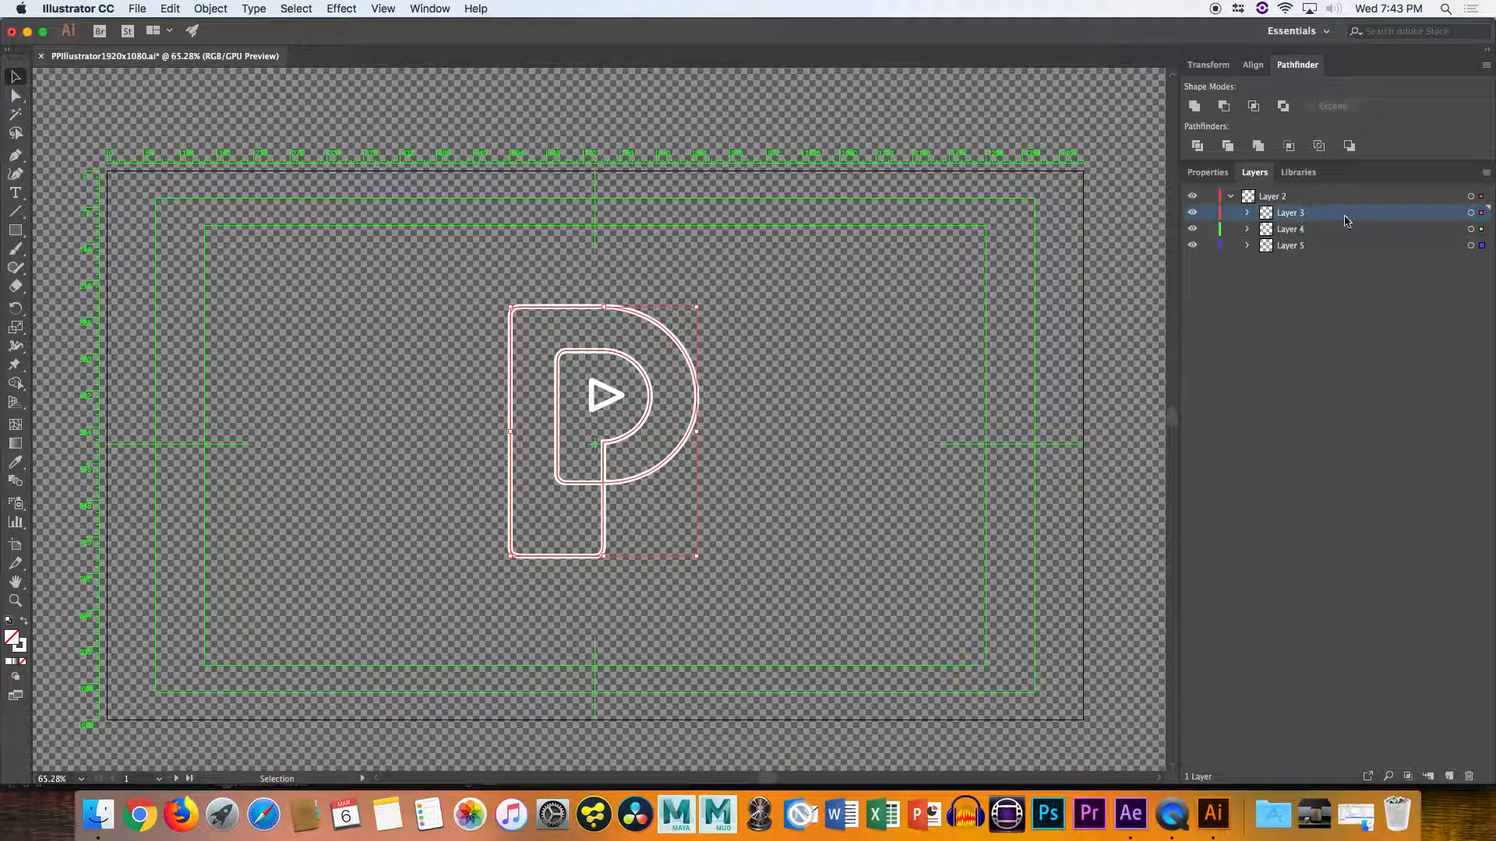
pyautogui.click(1248, 214)
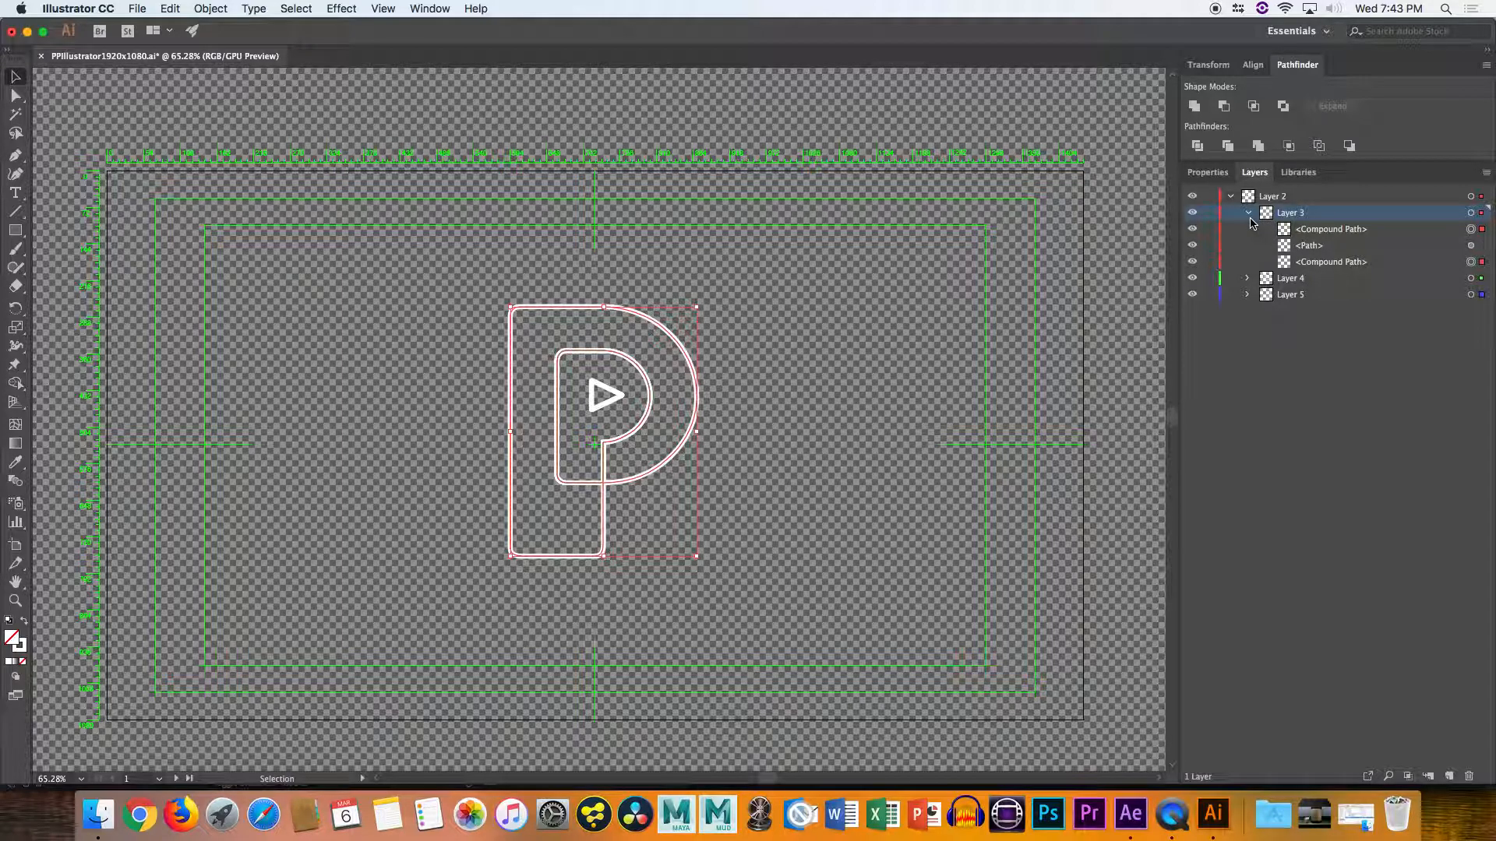
pyautogui.click(1482, 245)
pyautogui.click(1482, 232)
pyautogui.click(1481, 243)
pyautogui.click(1426, 234)
pyautogui.click(1246, 278)
pyautogui.click(1249, 327)
pyautogui.click(1481, 295)
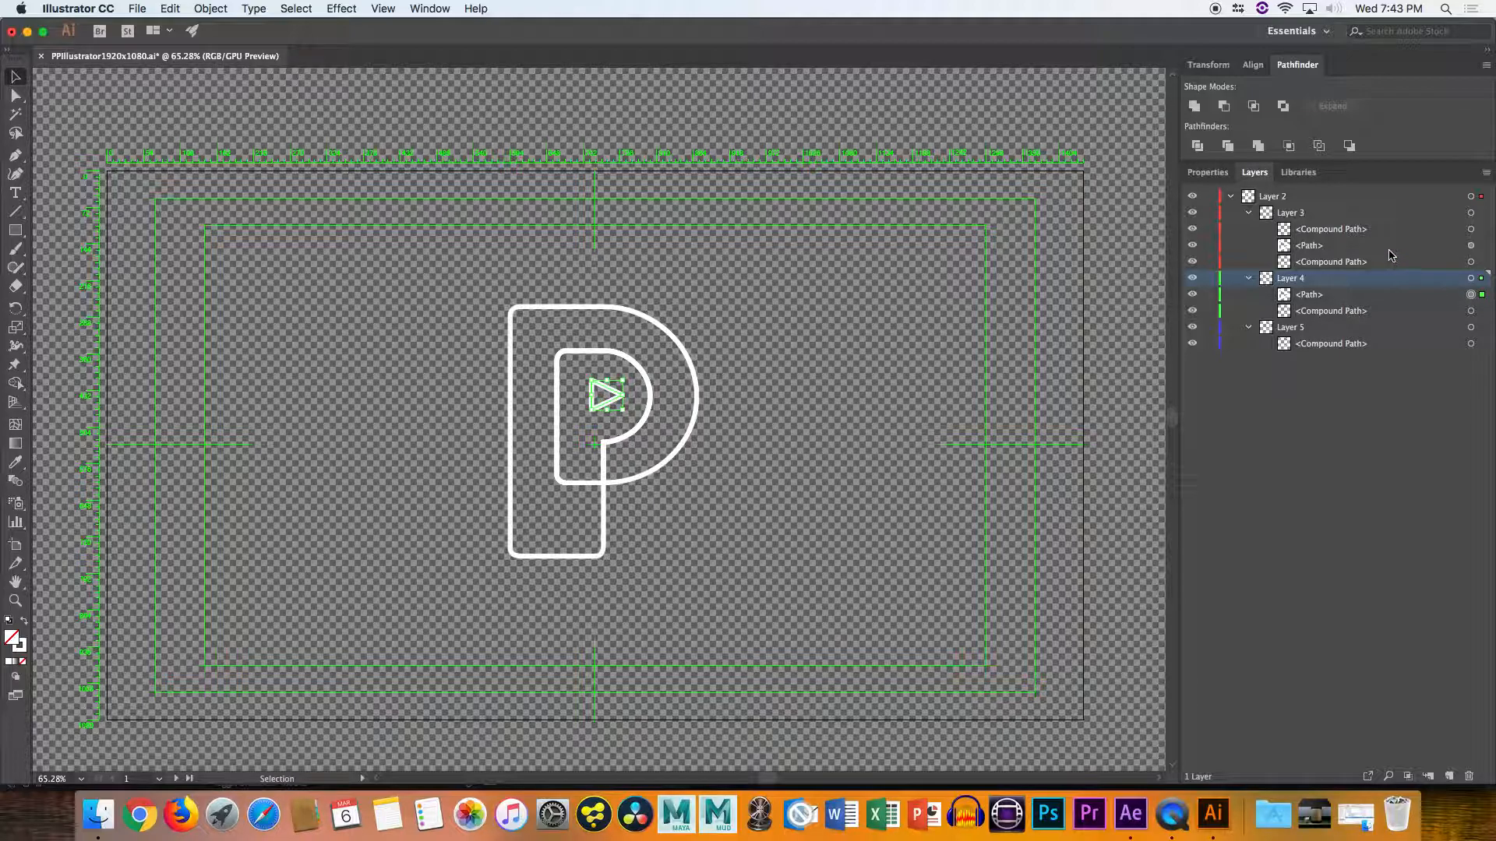
# Compare the cumulative contents of the built sublayers by highlighting the paths in Layer 5, Layer 4 and Layer 3
pyautogui.click(1311, 231)
pyautogui.click(1322, 343)
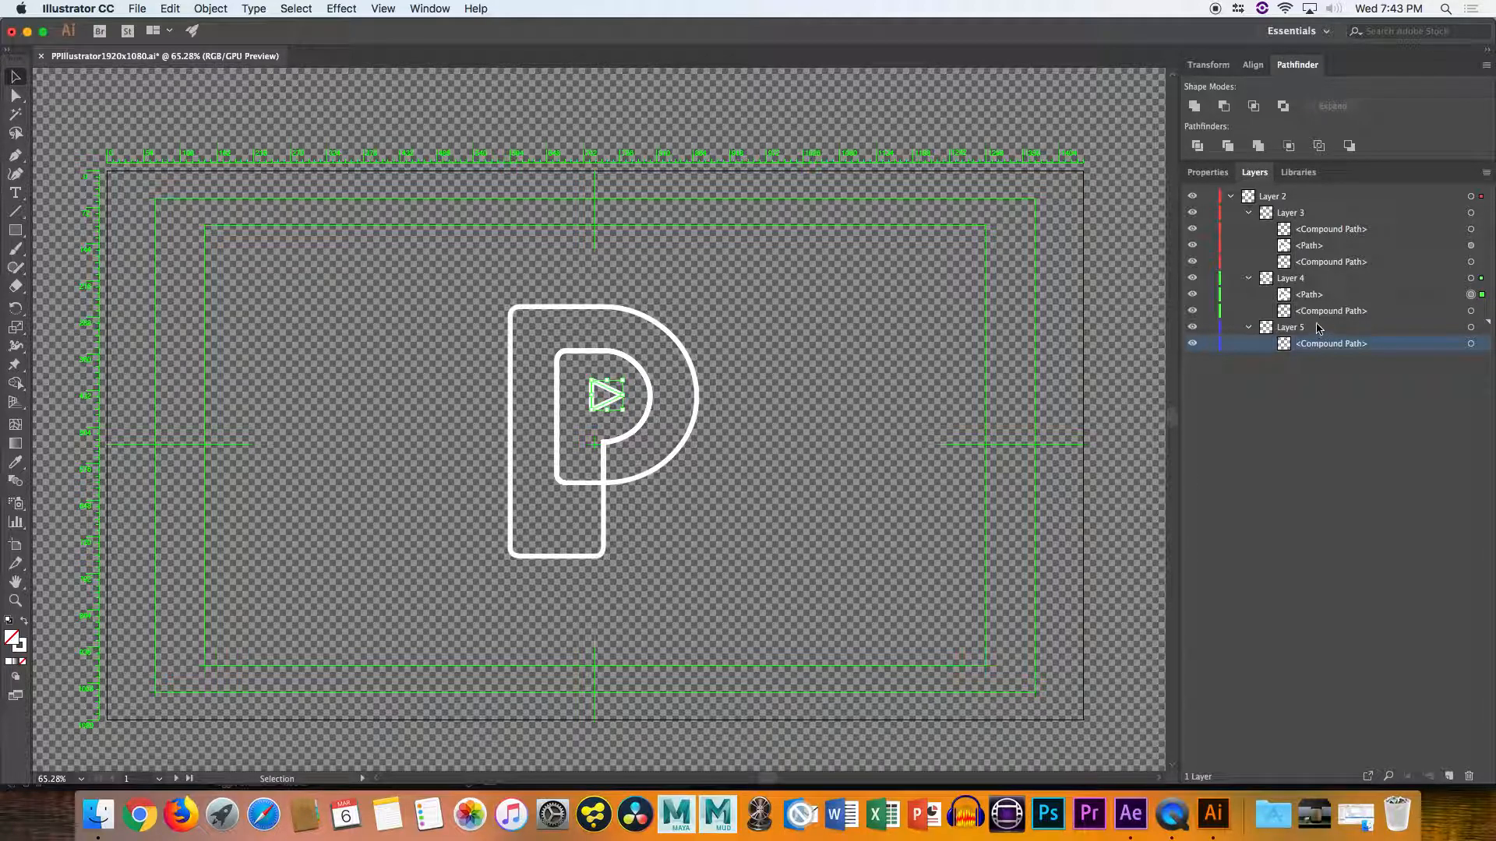
pyautogui.click(1472, 345)
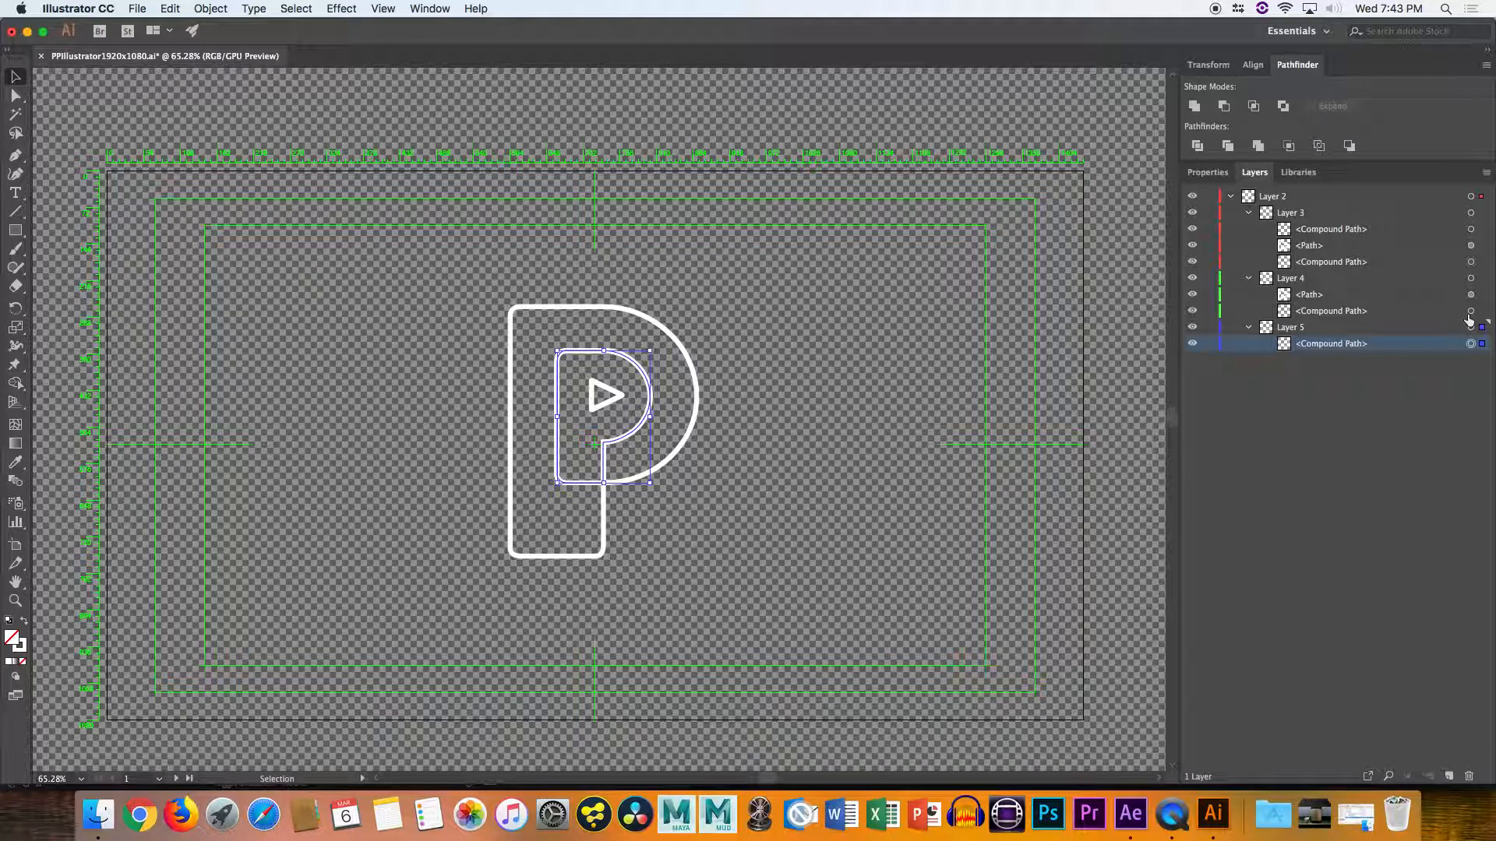
pyautogui.click(1470, 310)
pyautogui.click(1307, 312)
pyautogui.keyDown('shift'); pyautogui.click(1306, 302); pyautogui.keyUp('shift')
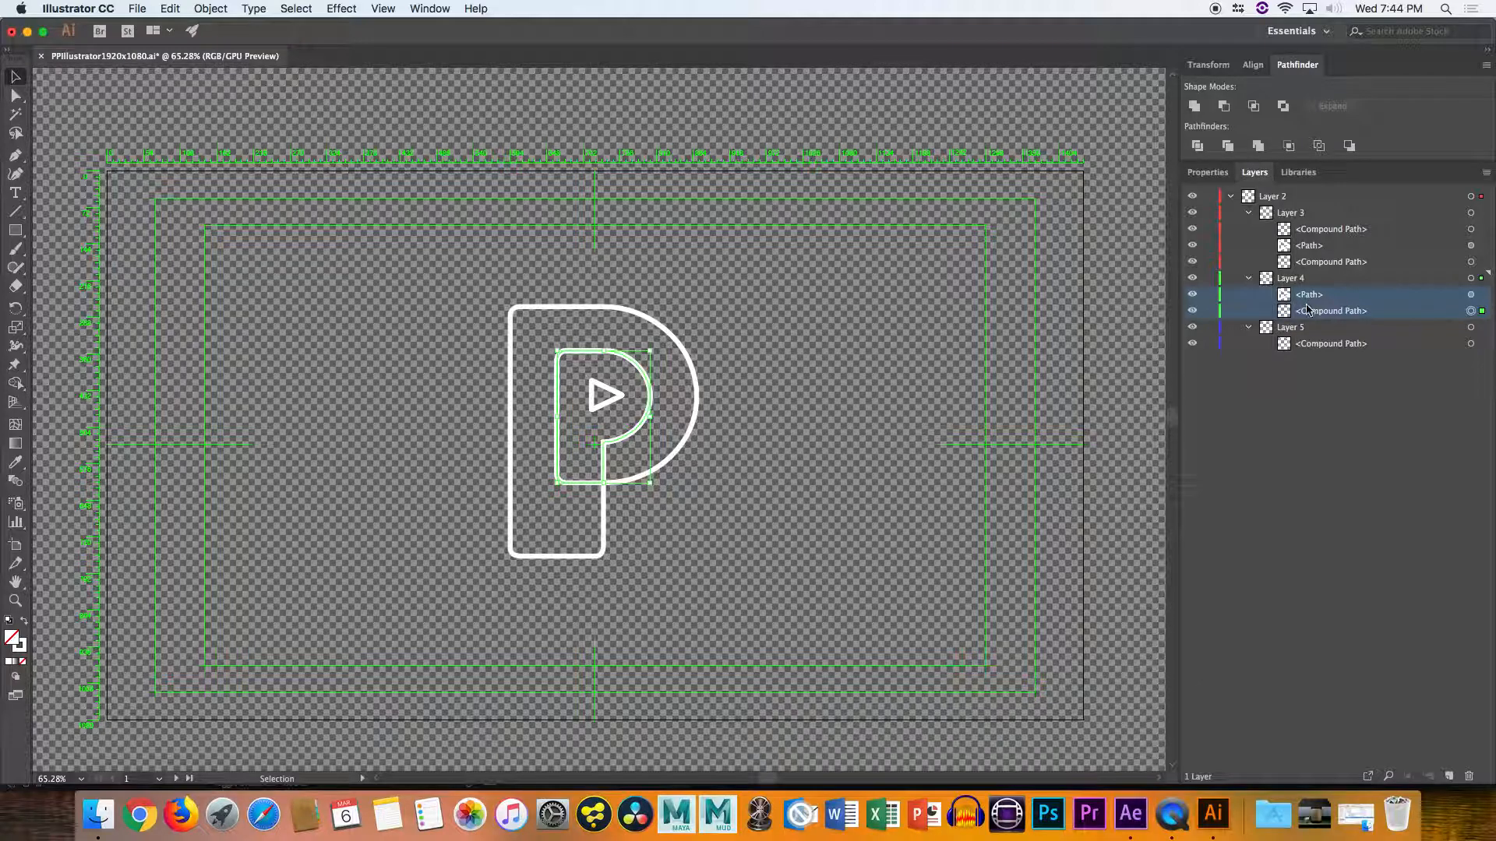
pyautogui.click(1323, 240)
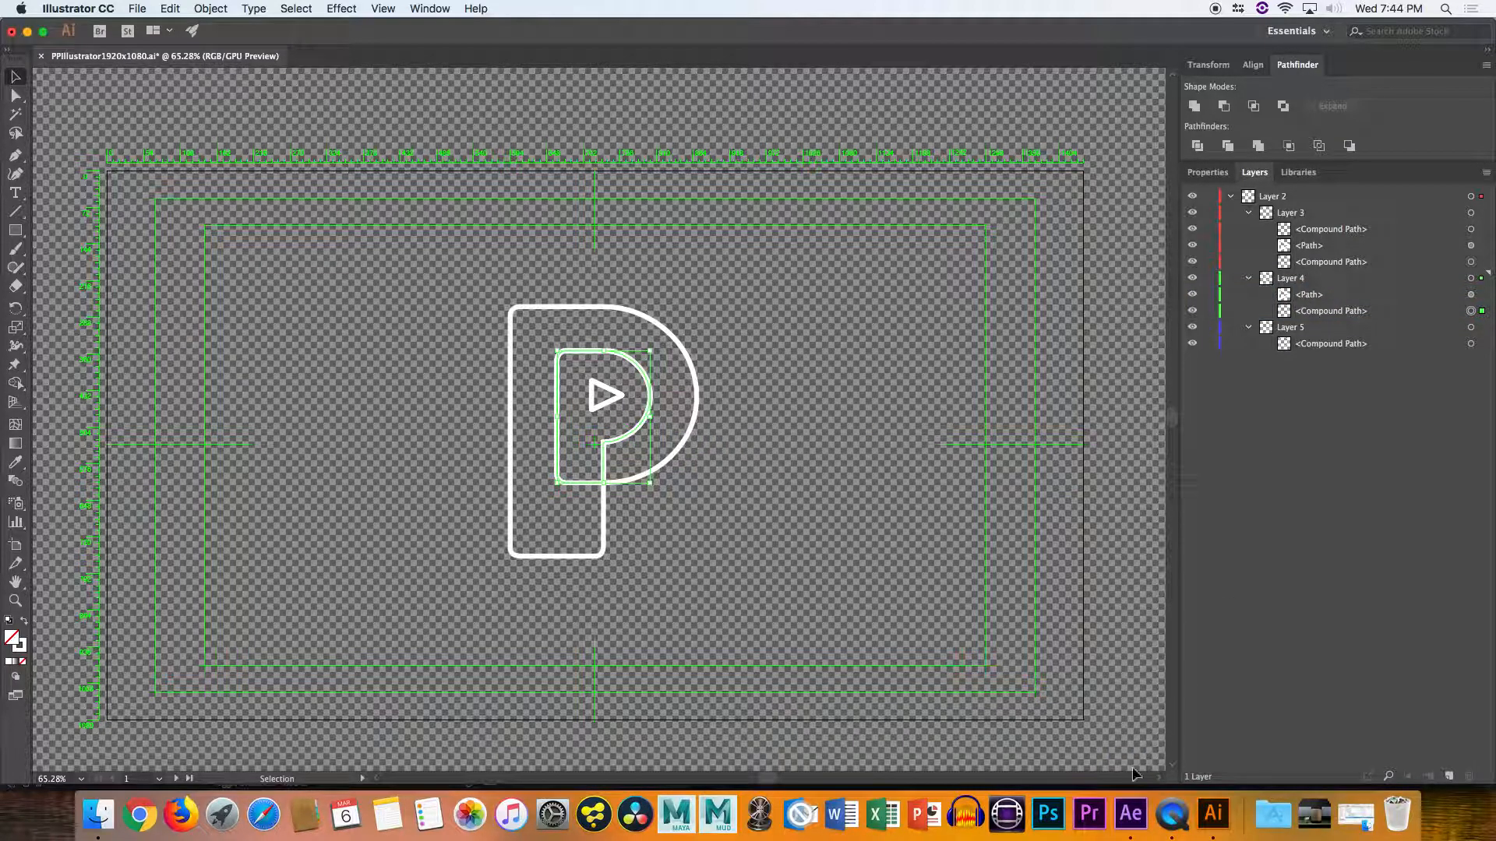
pyautogui.moveTo(1316, 264); pyautogui.dragTo(1325, 230)
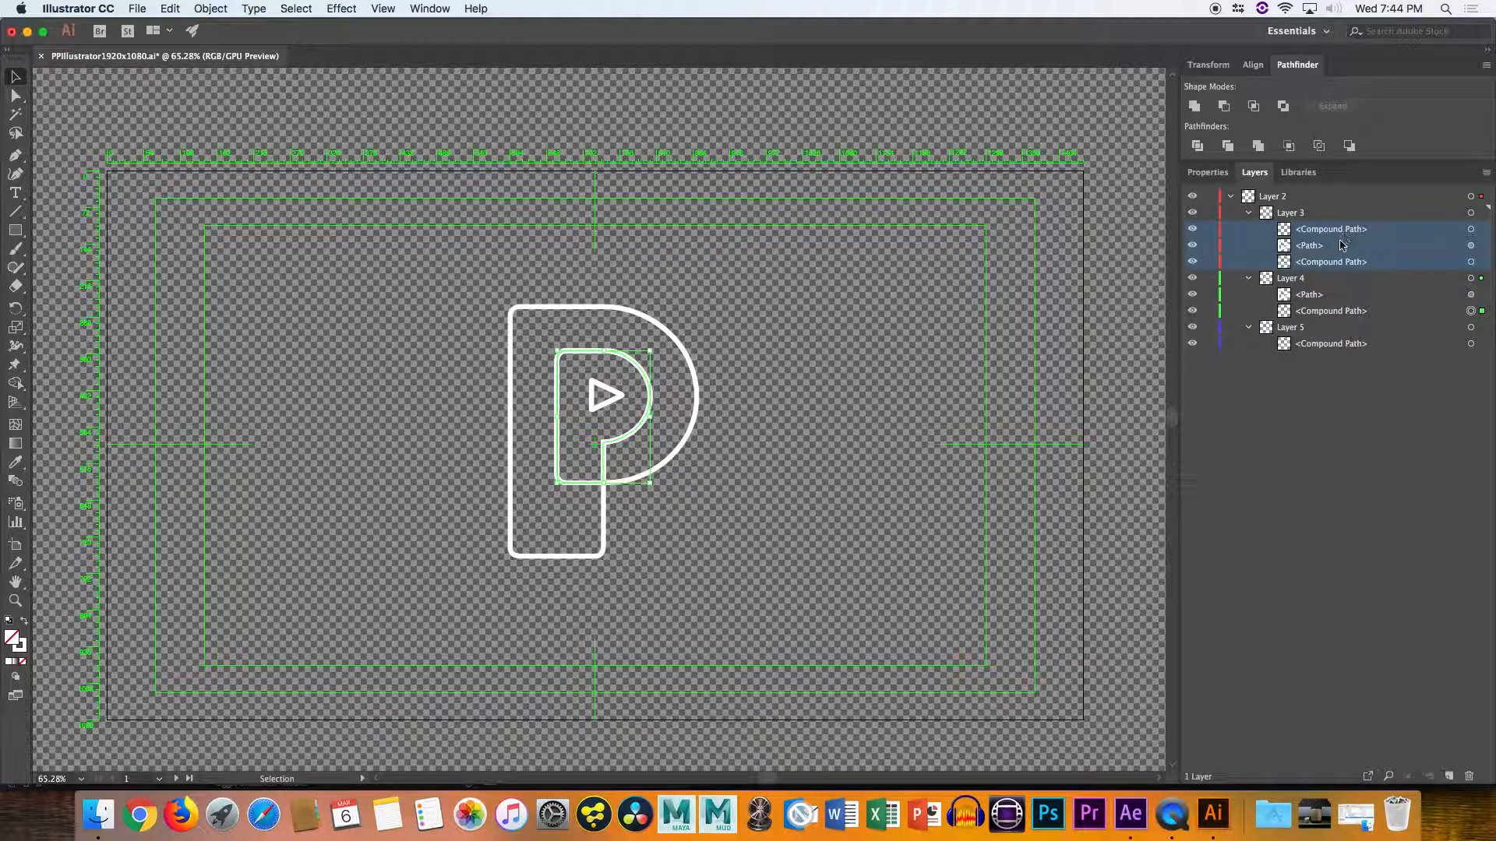
# Undo the build release and apply Release to Layers (Sequence) to Layer 2
pyautogui.press('super+z')
pyautogui.click(1425, 213)
pyautogui.click(1367, 204)
pyautogui.click(1470, 197)
pyautogui.click(1486, 172)
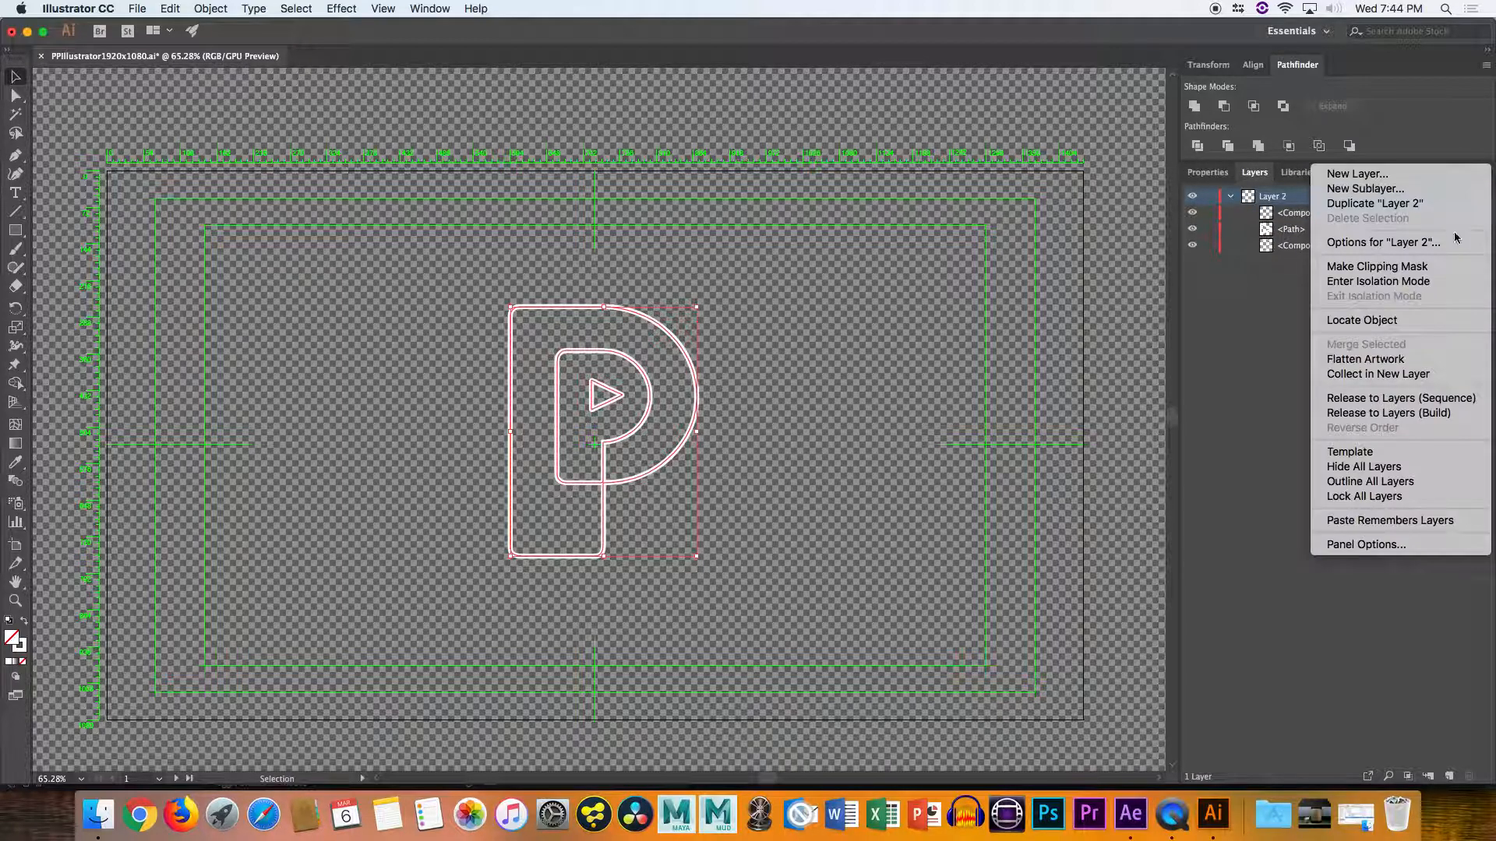
pyautogui.click(1400, 398)
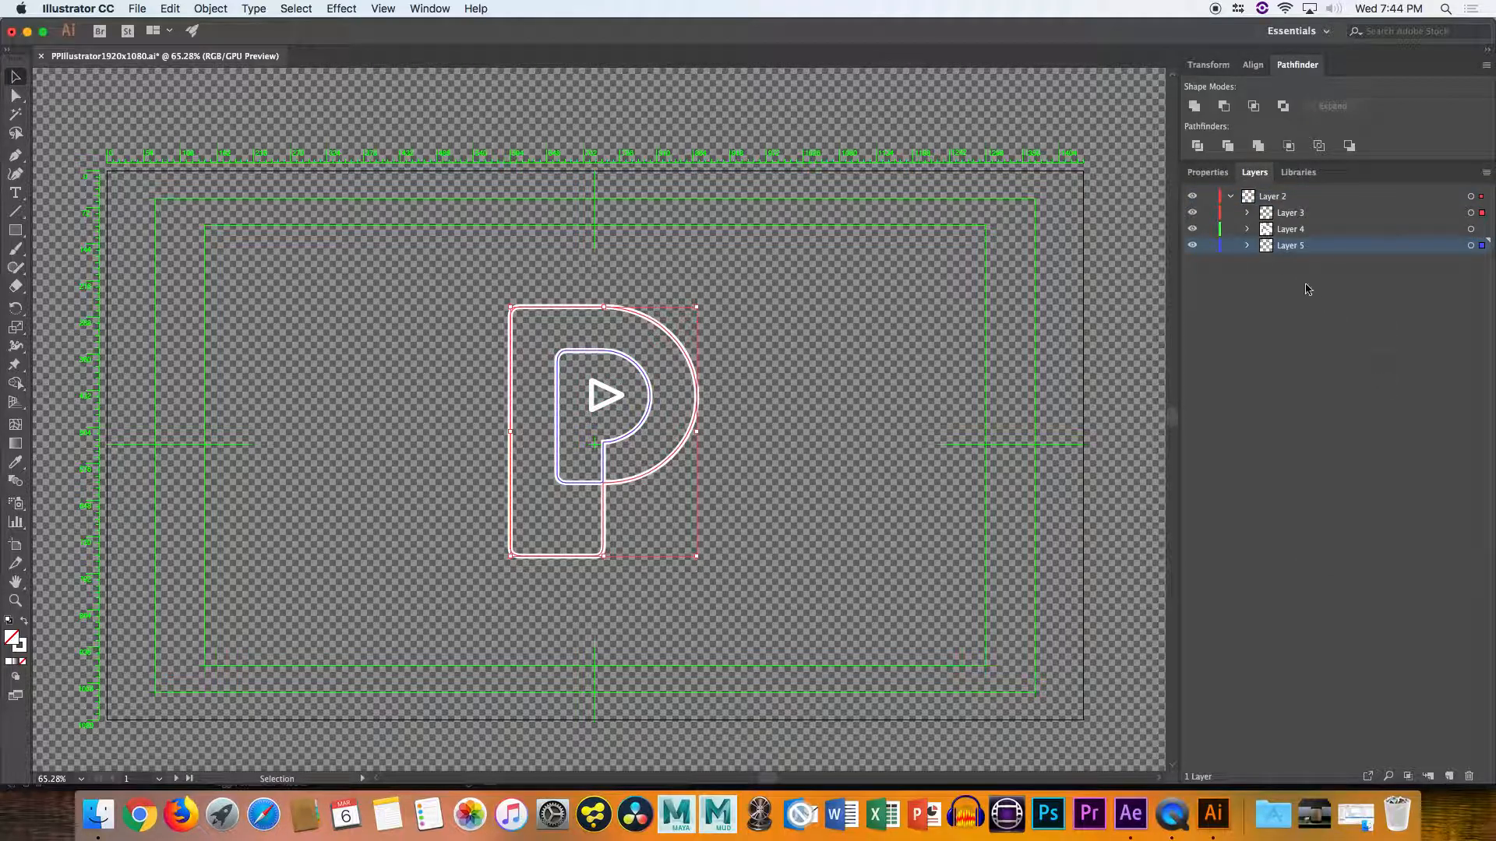
# Expand Layer 3, Layer 4 and Layer 5, move them out of Layer 2 to the top level, and select the emptied Layer 2
pyautogui.click(1247, 216)
pyautogui.click(1248, 245)
pyautogui.click(1248, 278)
pyautogui.click(1284, 212)
pyautogui.keyDown('shift'); pyautogui.click(1297, 278); pyautogui.keyUp('shift')
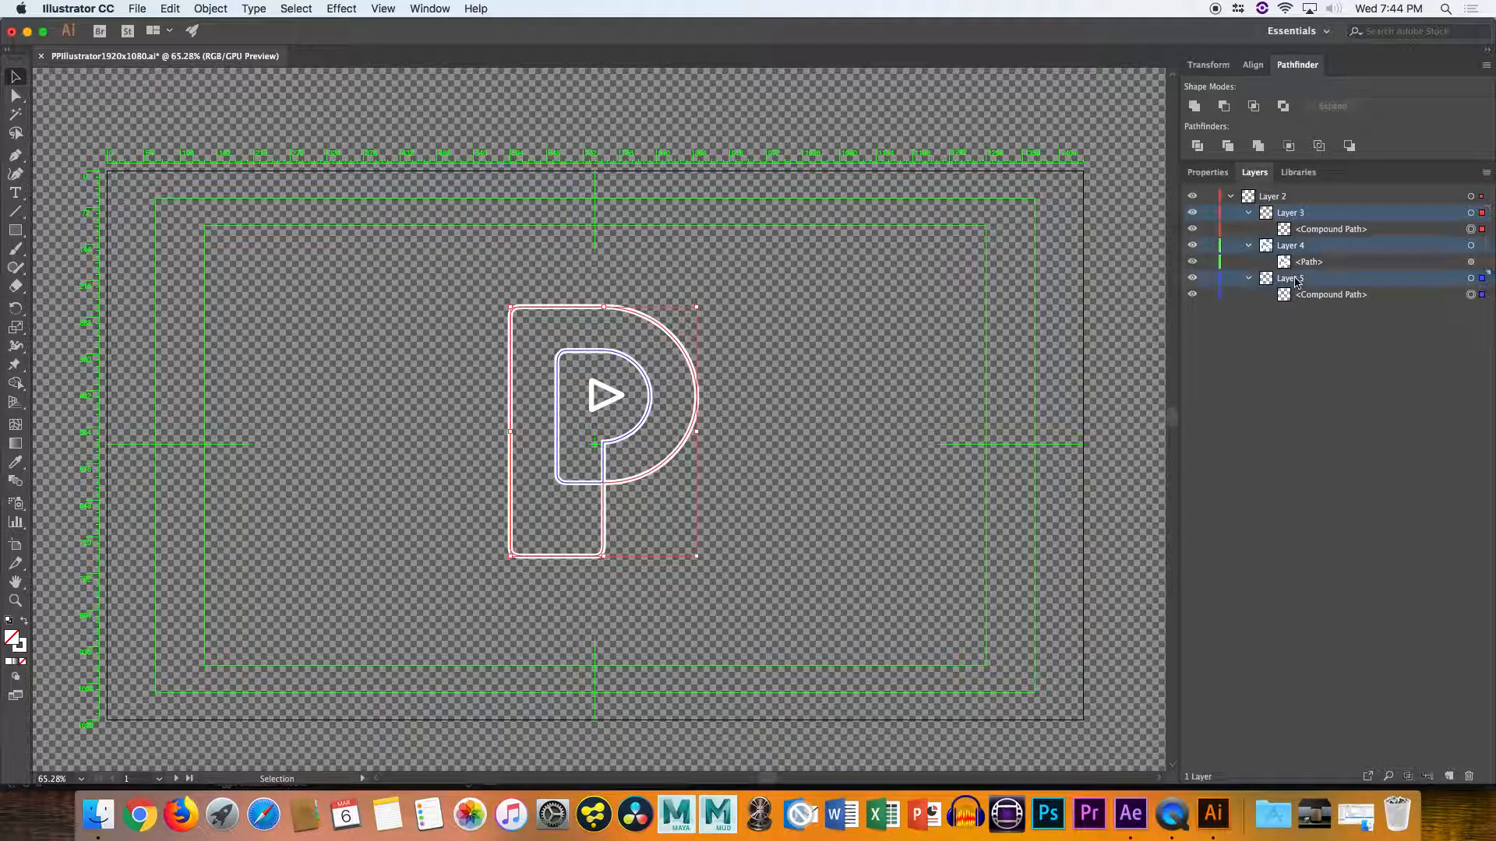
pyautogui.moveTo(1299, 257); pyautogui.dragTo(1327, 195)
pyautogui.click(1300, 295)
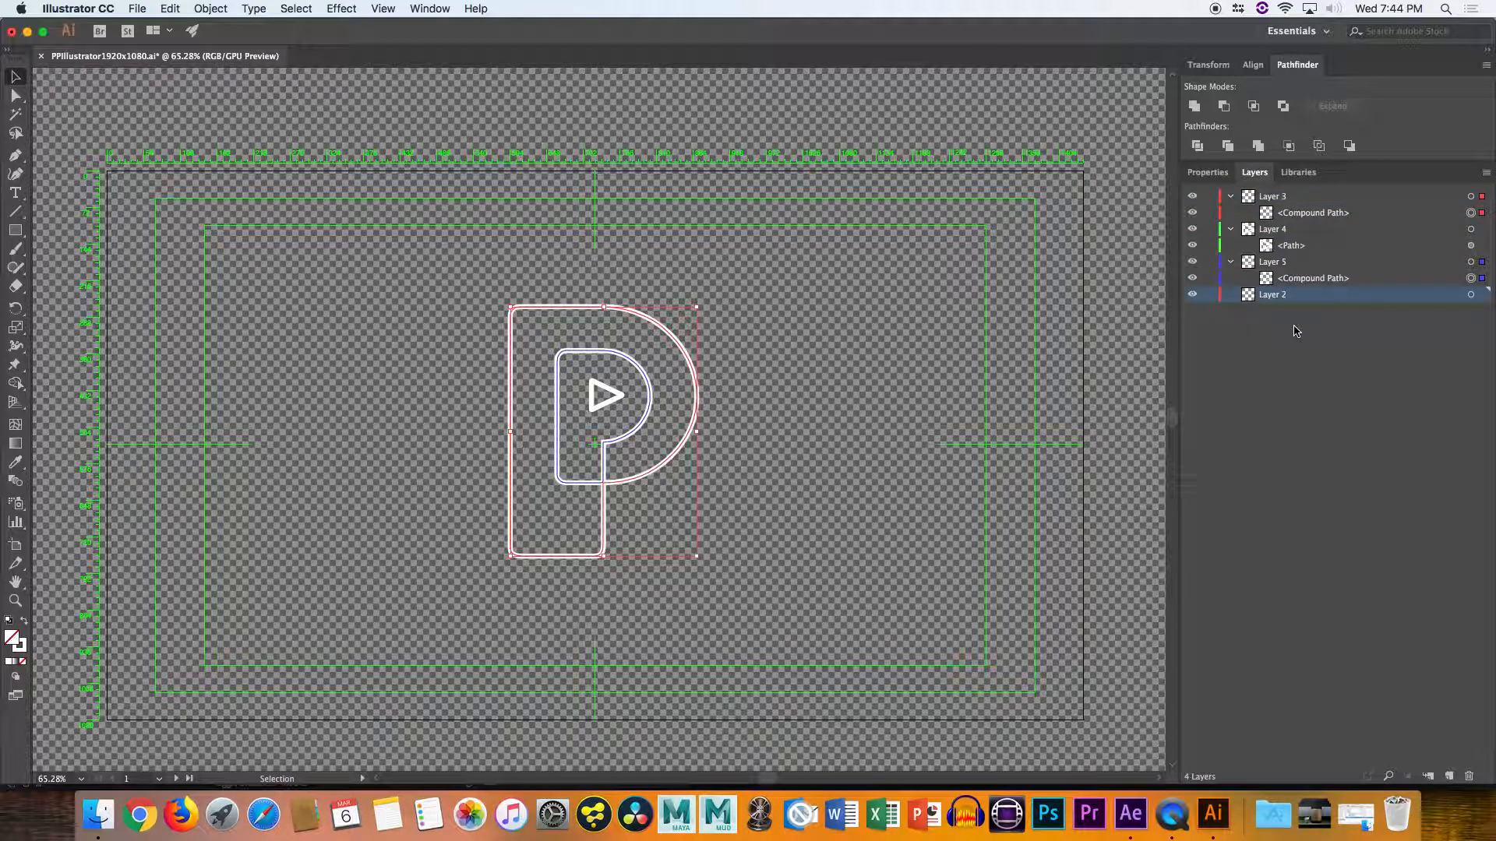
pyautogui.press('Delete')
pyautogui.press('super+z')
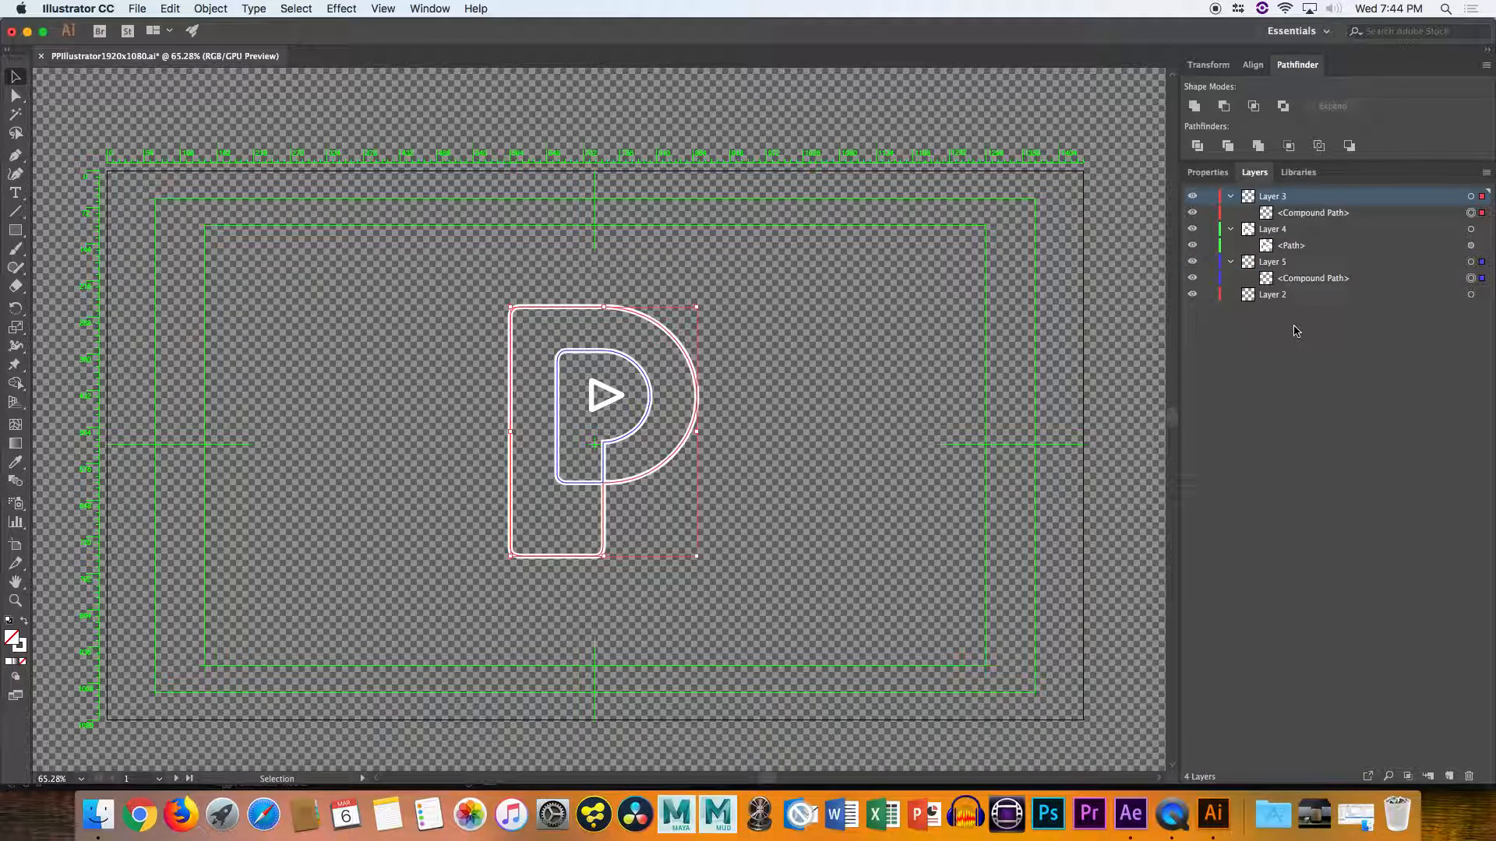
pyautogui.press('Delete')
pyautogui.press('super+z')
# Delete the emptied Layer 2 and save the Illustrator document
pyautogui.click(1297, 296)
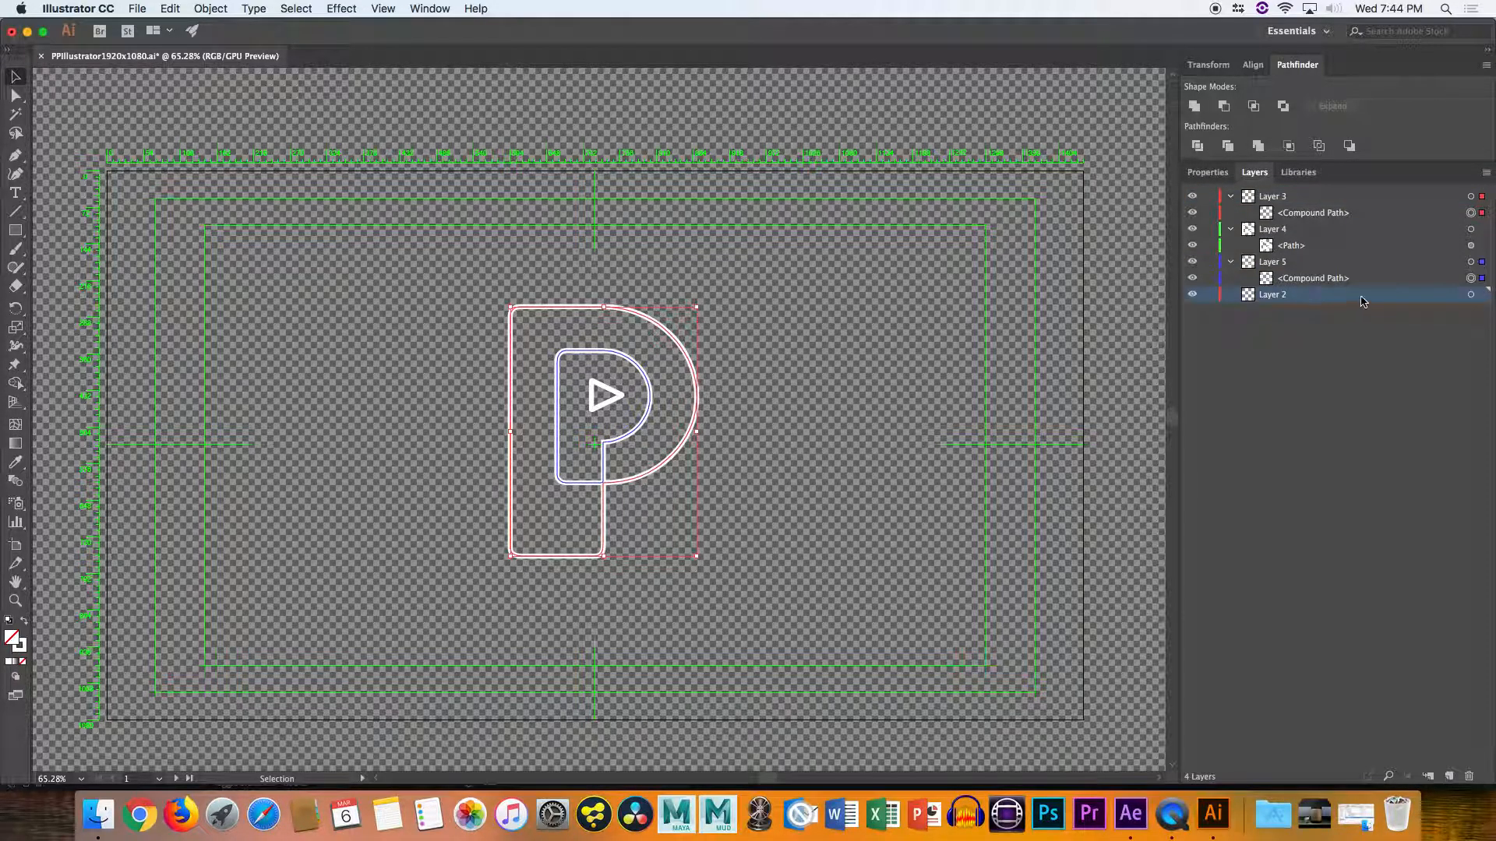
pyautogui.click(1483, 300)
pyautogui.click(1471, 295)
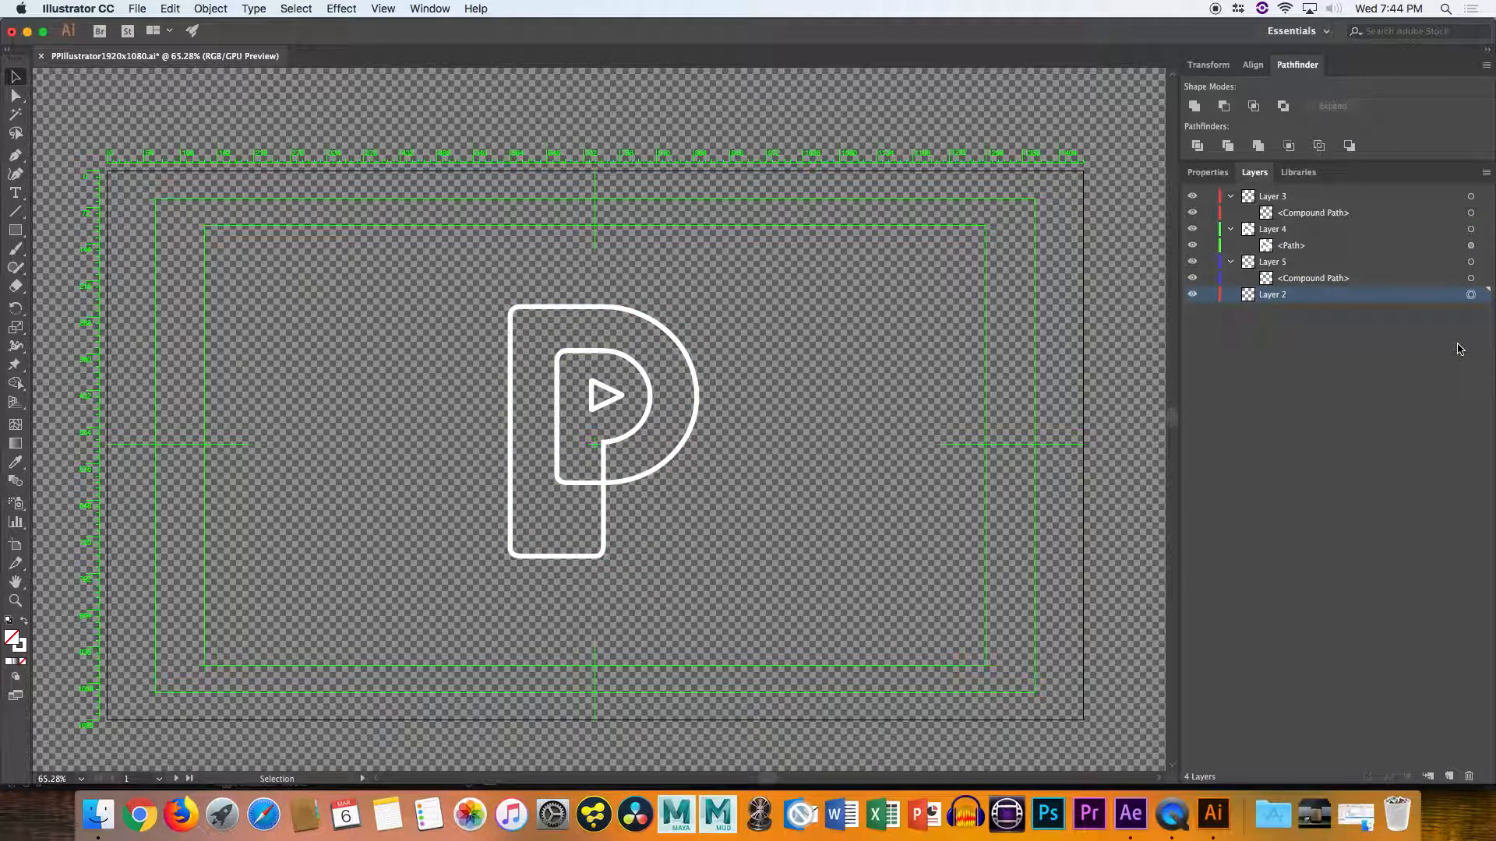
pyautogui.click(1469, 776)
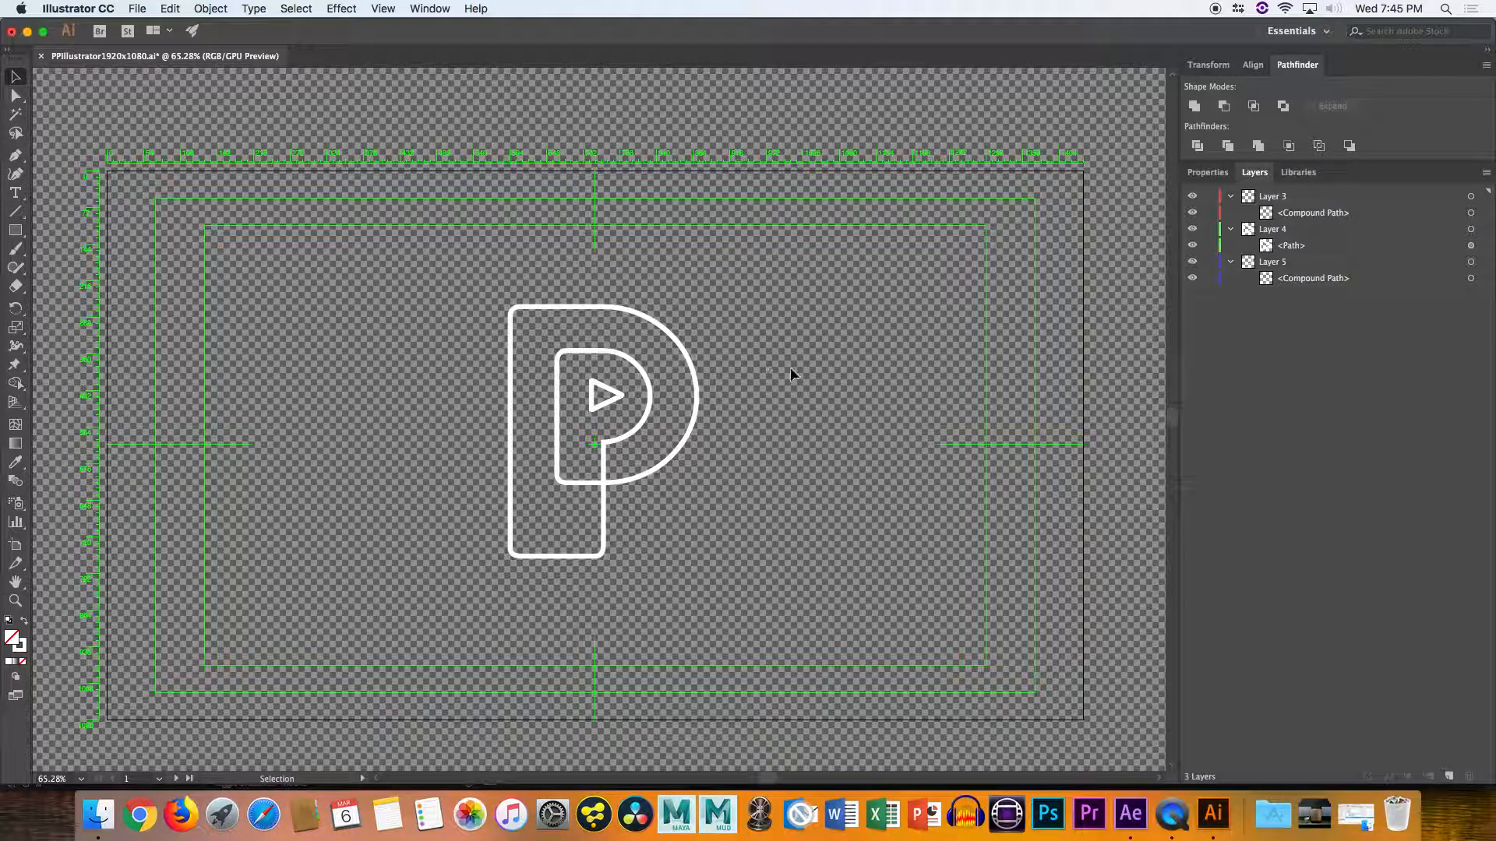
pyautogui.press('super+s')
# Switch to After Effects and create a 1920 x 1080 composition at 24 fps, 15 seconds long, using the HDTV 1080 24 preset
pyautogui.click(1130, 814)
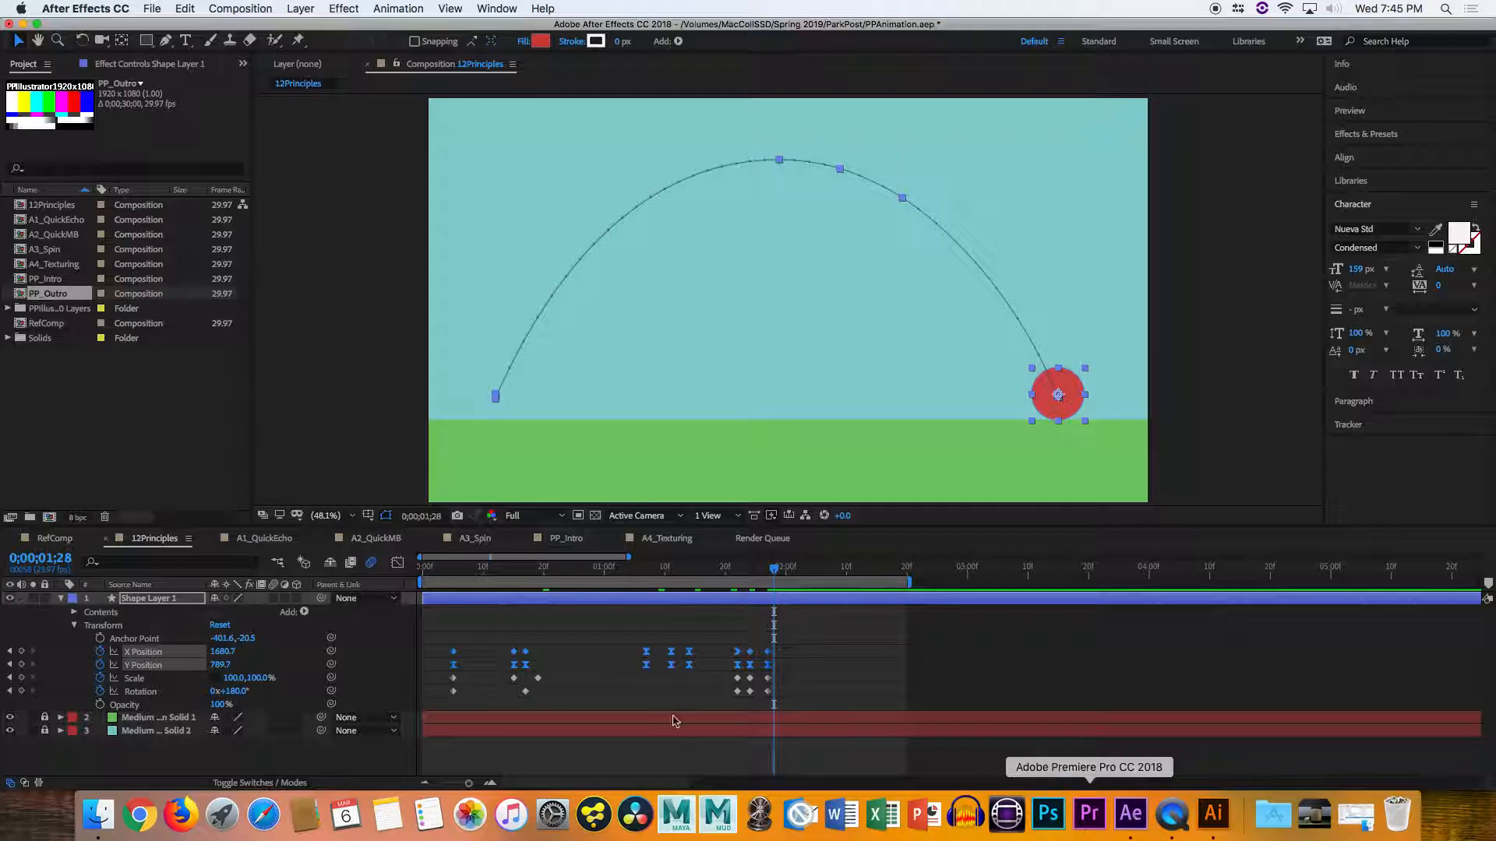
pyautogui.click(110, 435)
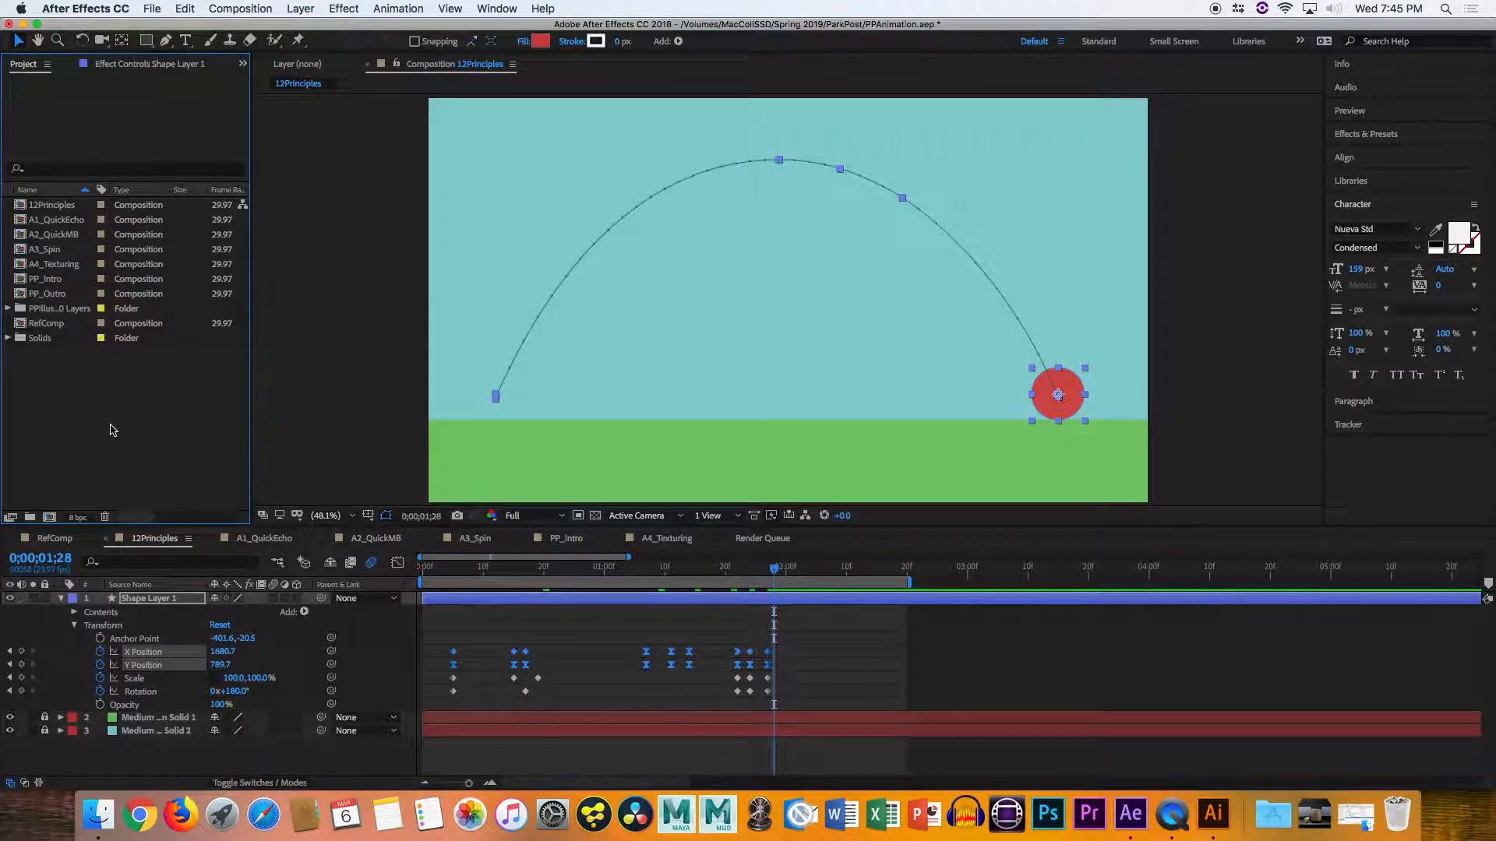
pyautogui.rightClick(110, 430)
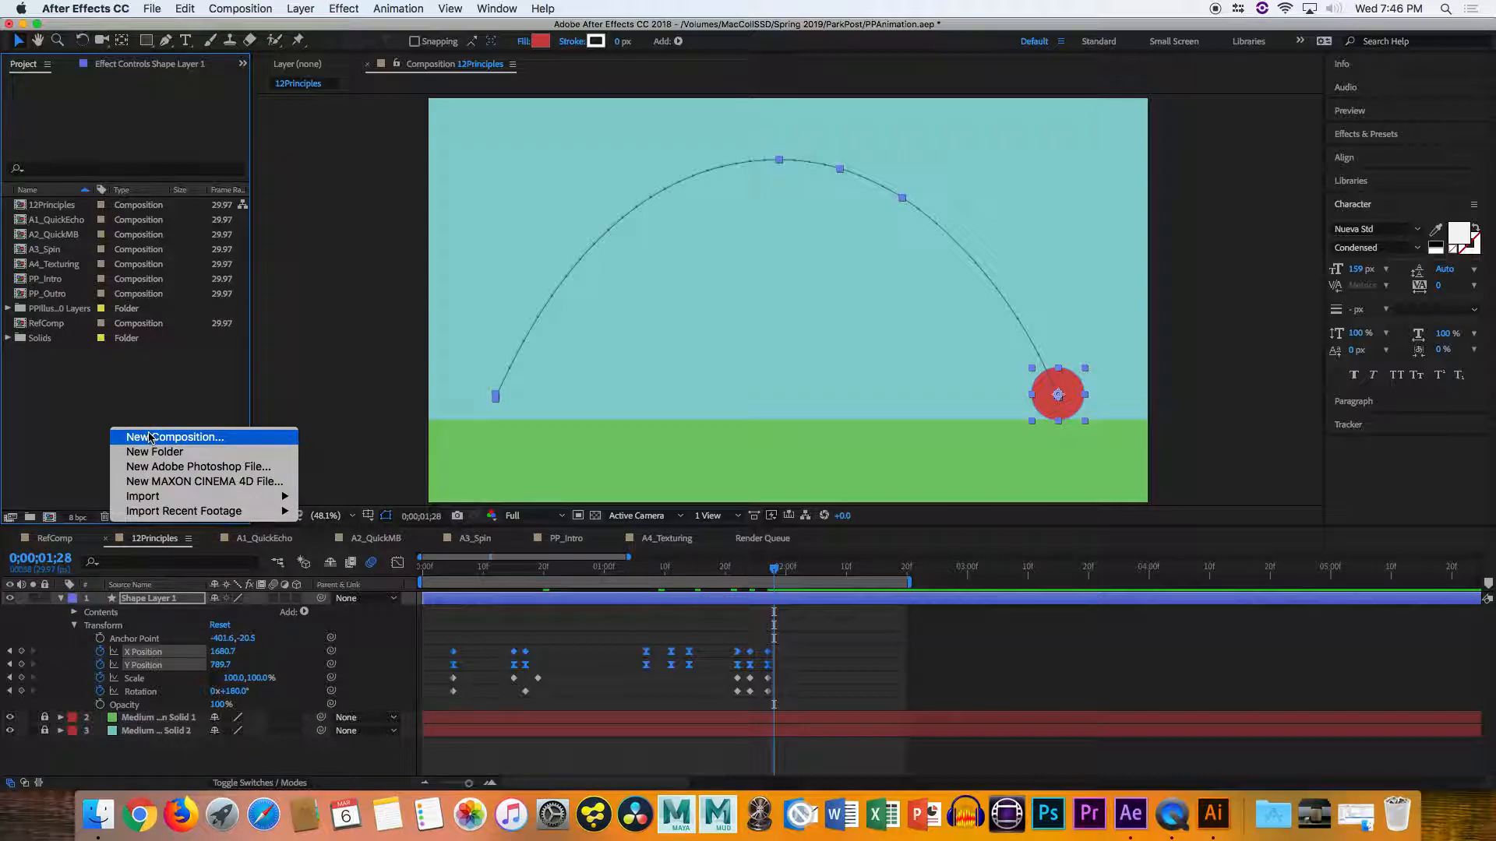
pyautogui.click(78, 480)
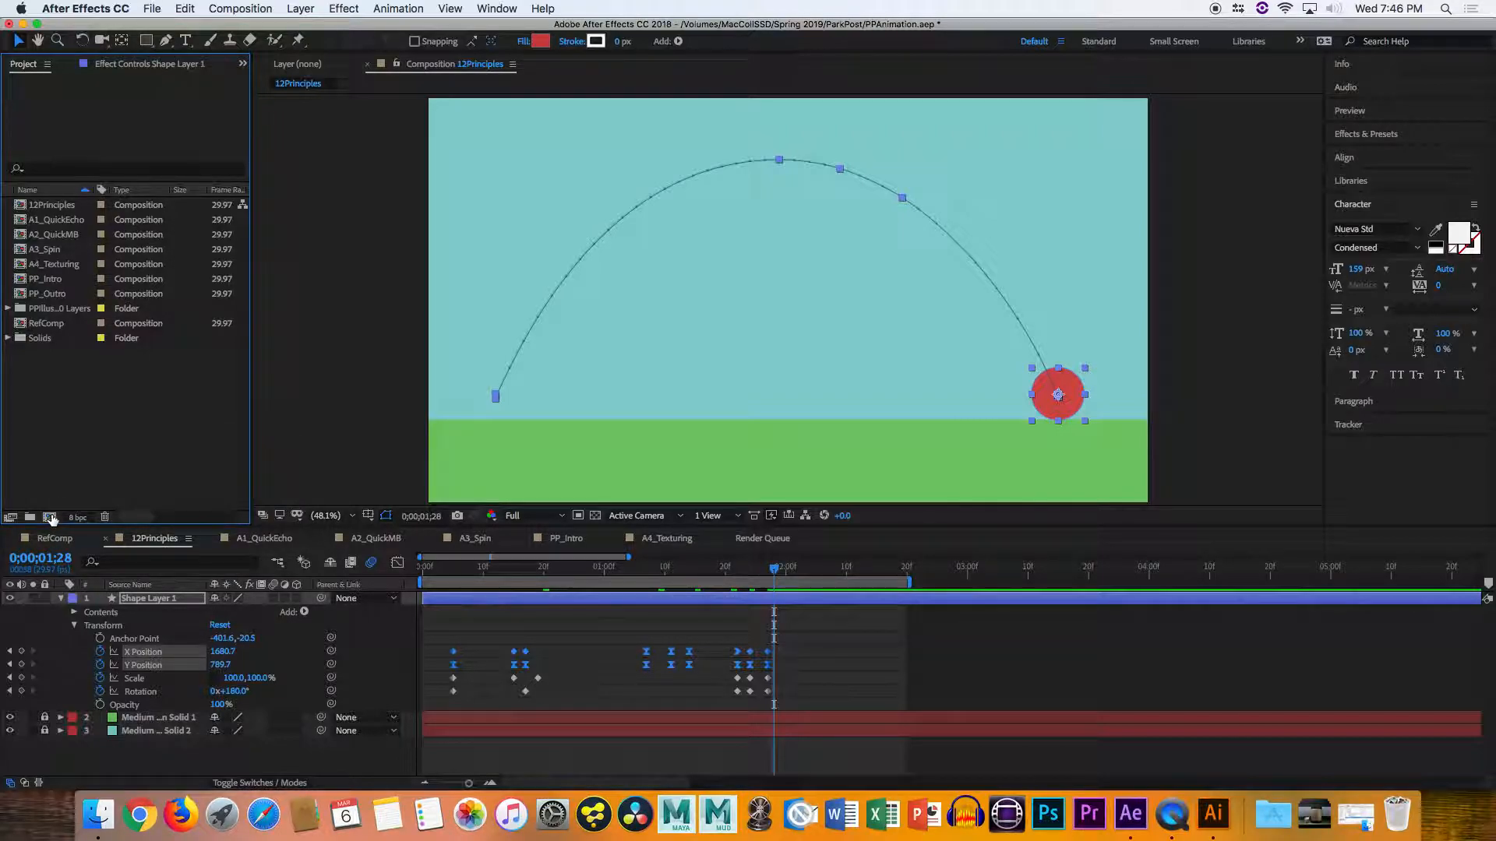
pyautogui.click(50, 518)
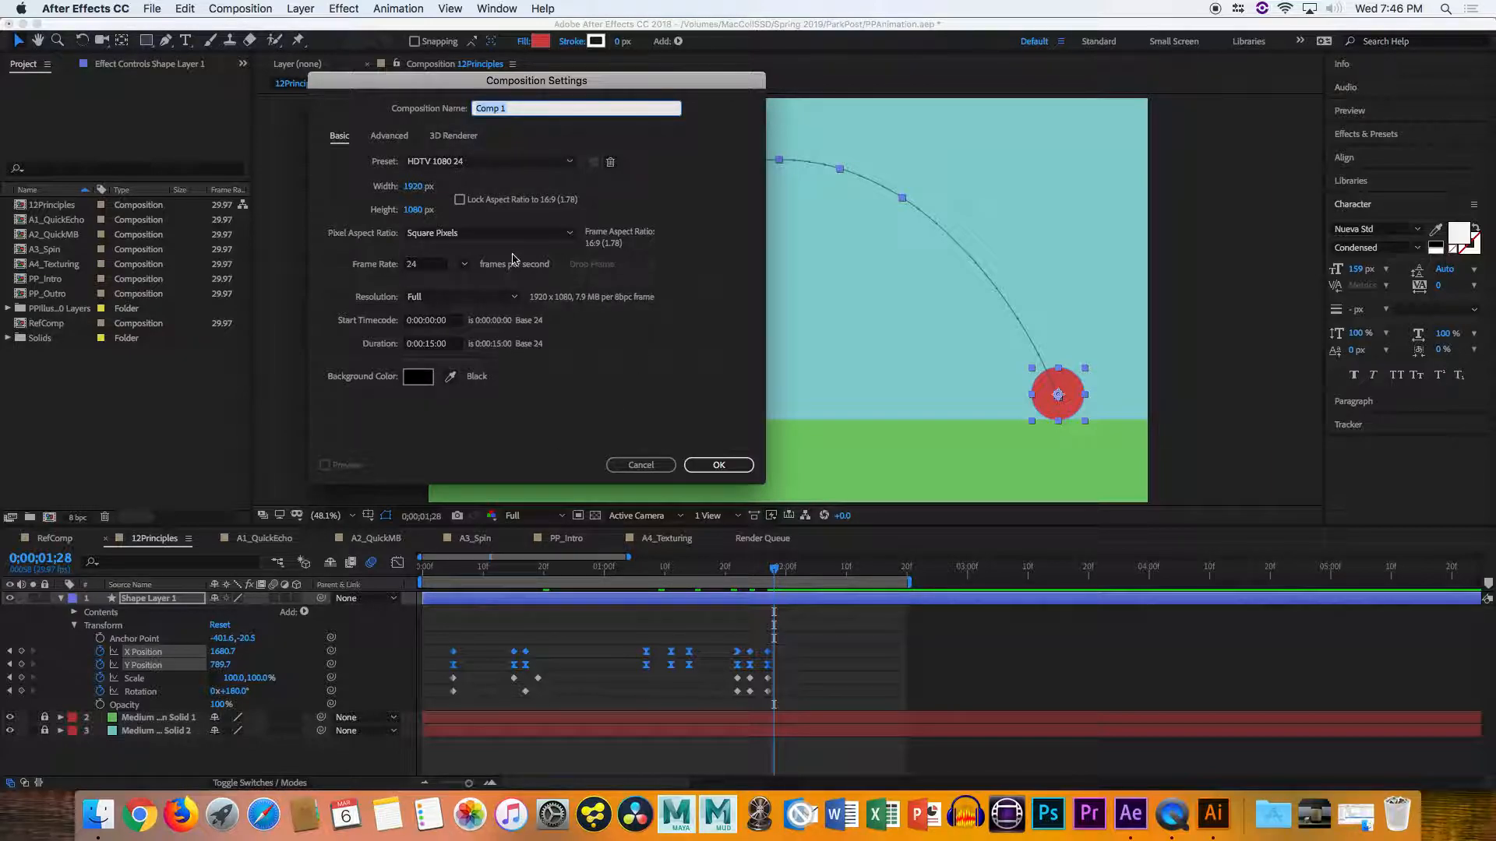
pyautogui.click(718, 466)
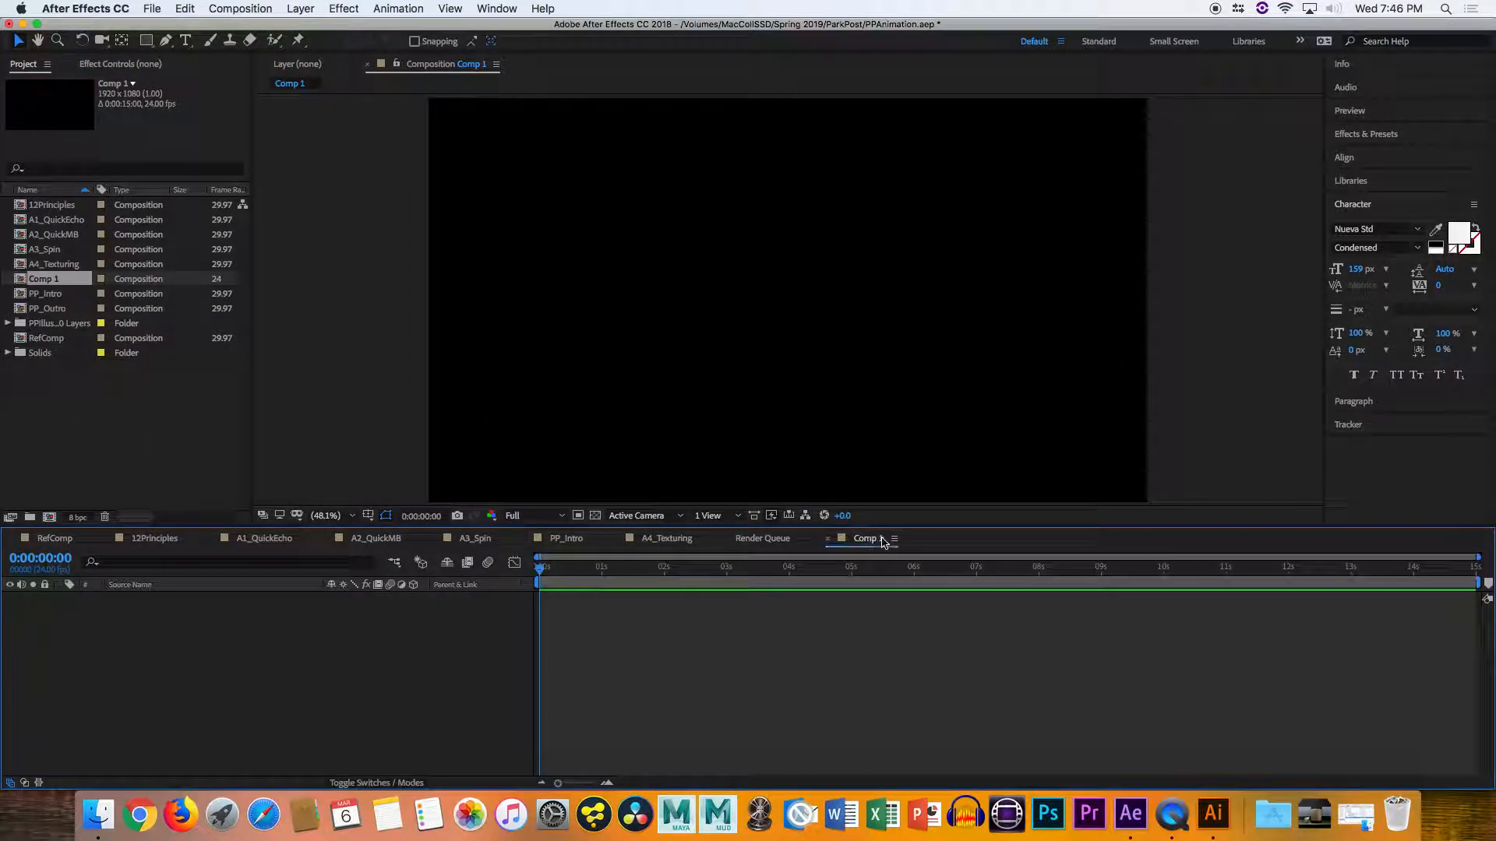
# Start a file import into the project and choose PPIllustrator1920x1080.ai on the Desktop
pyautogui.click(58, 324)
pyautogui.click(73, 379)
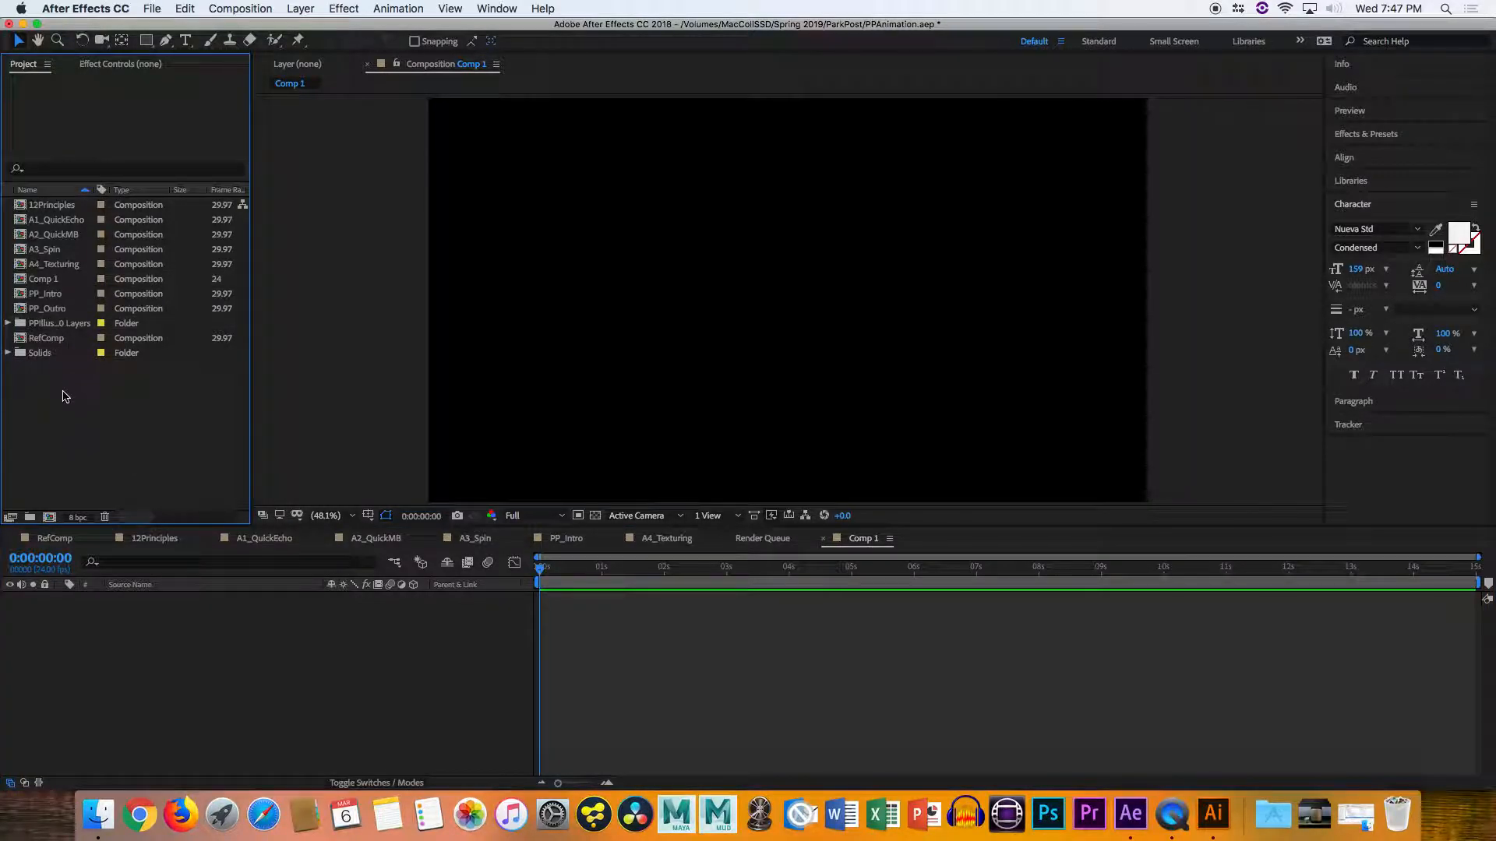
pyautogui.rightClick(58, 382)
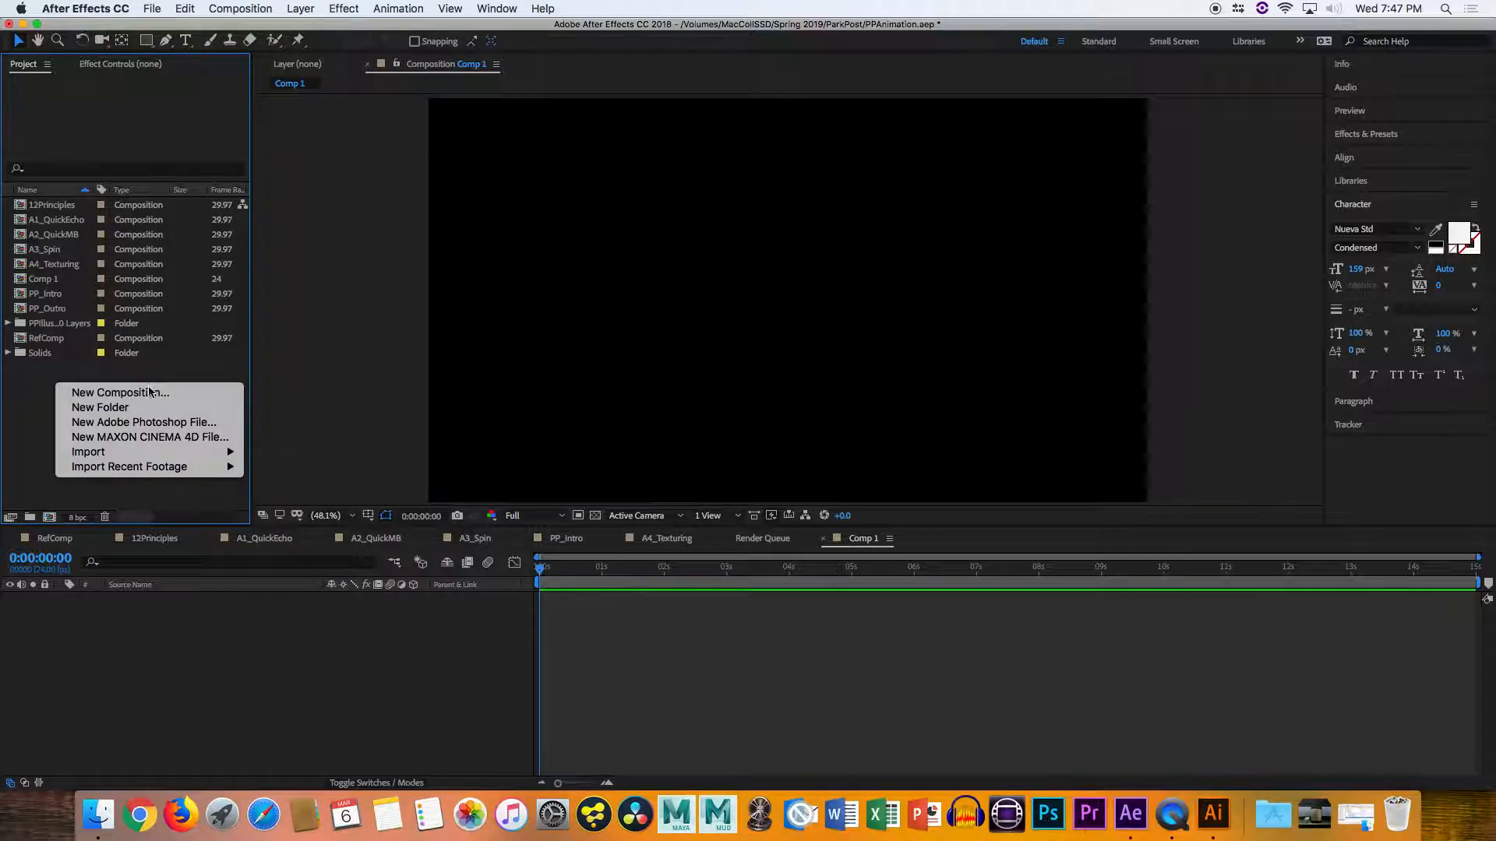
pyautogui.moveTo(152, 452)
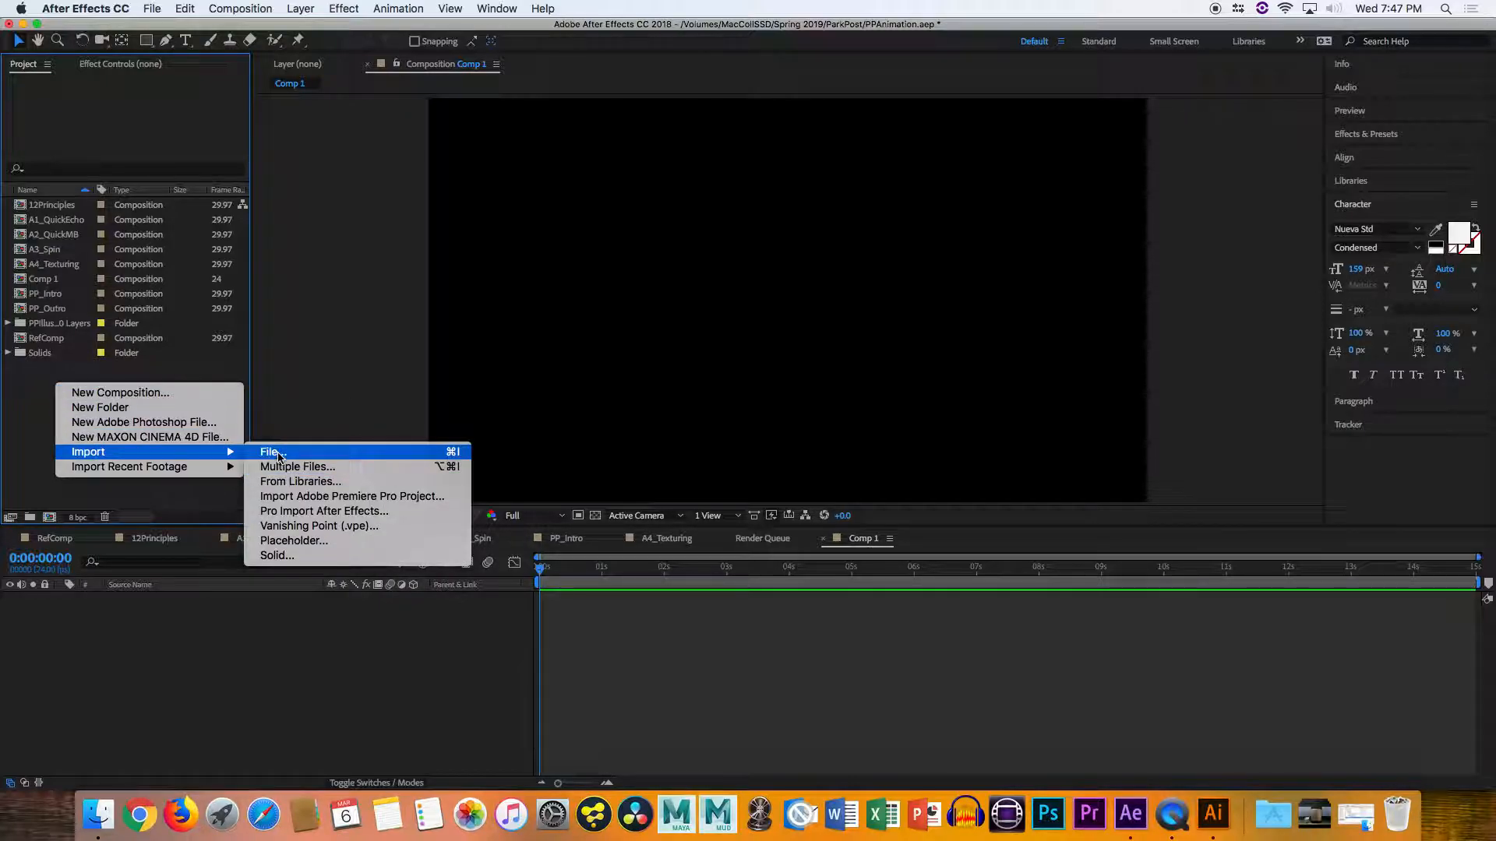
pyautogui.click(278, 454)
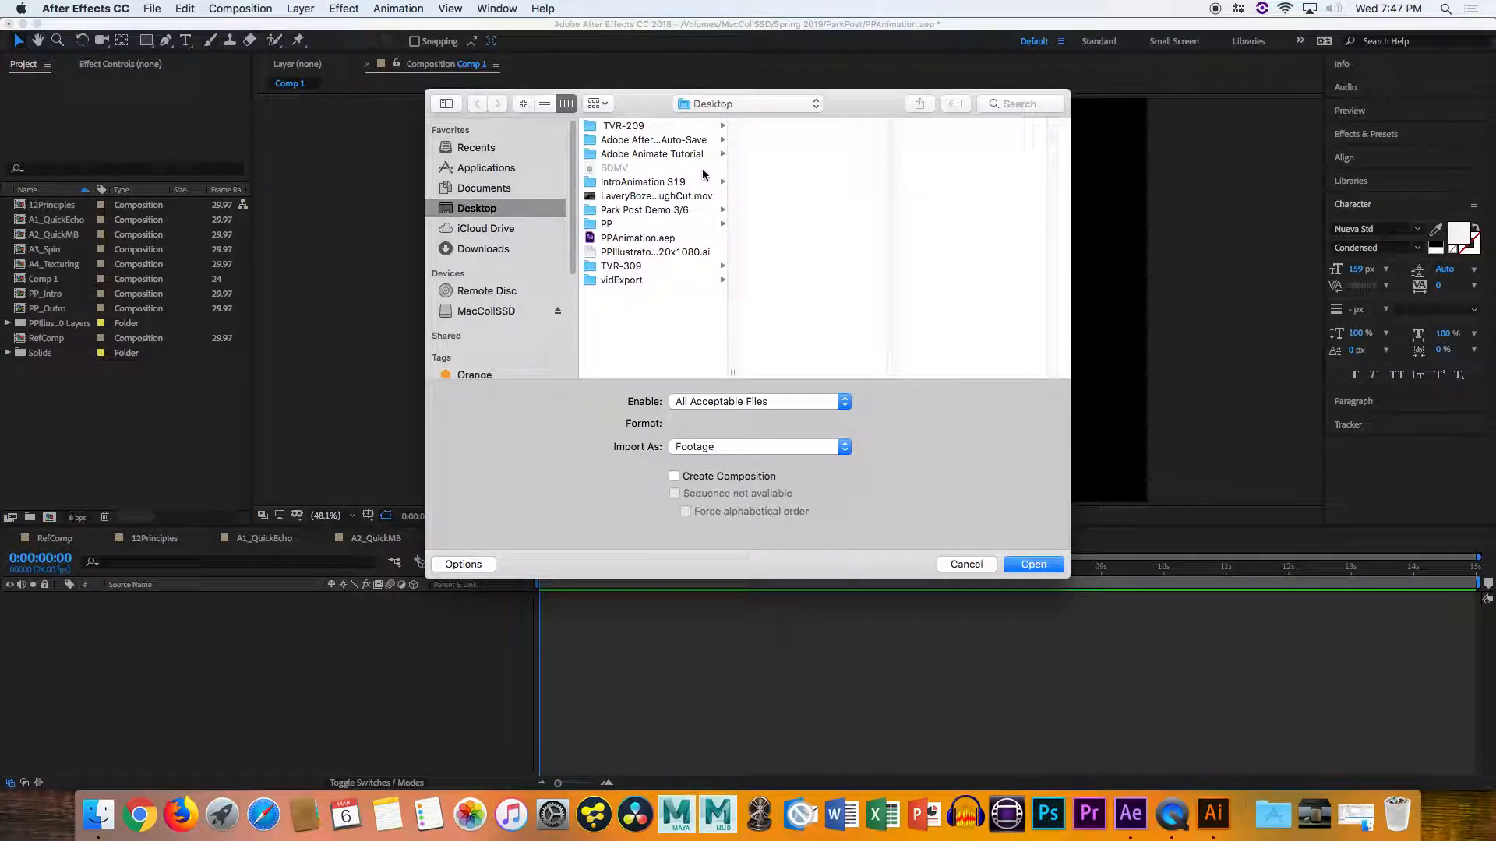
pyautogui.click(666, 252)
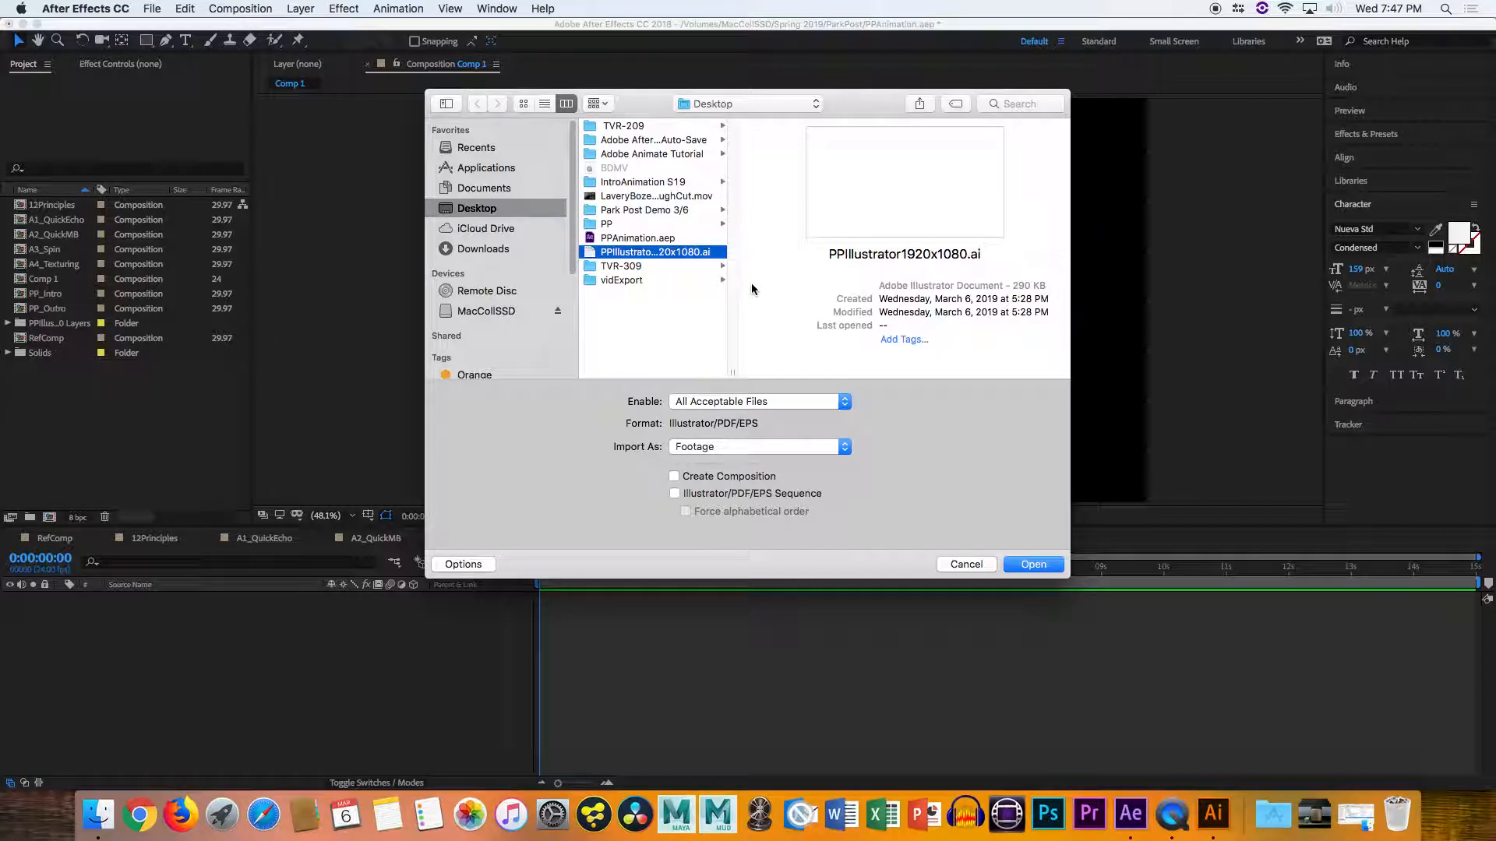
# Check the layered logo in Illustrator, then import the chosen file into After Effects as Composition - Retain Layer Sizes
pyautogui.click(832, 449)
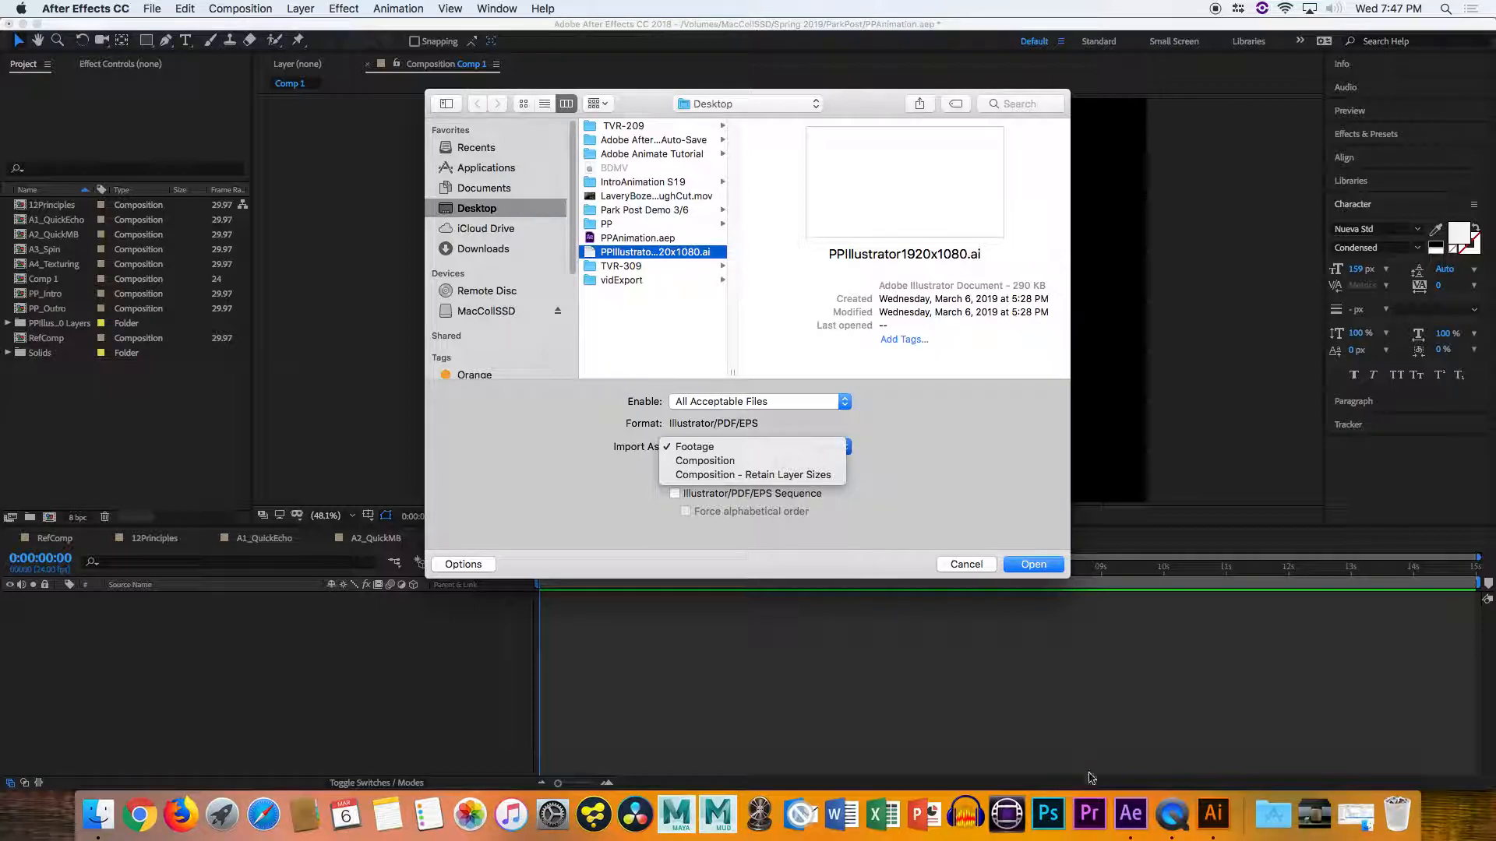
pyautogui.click(1213, 814)
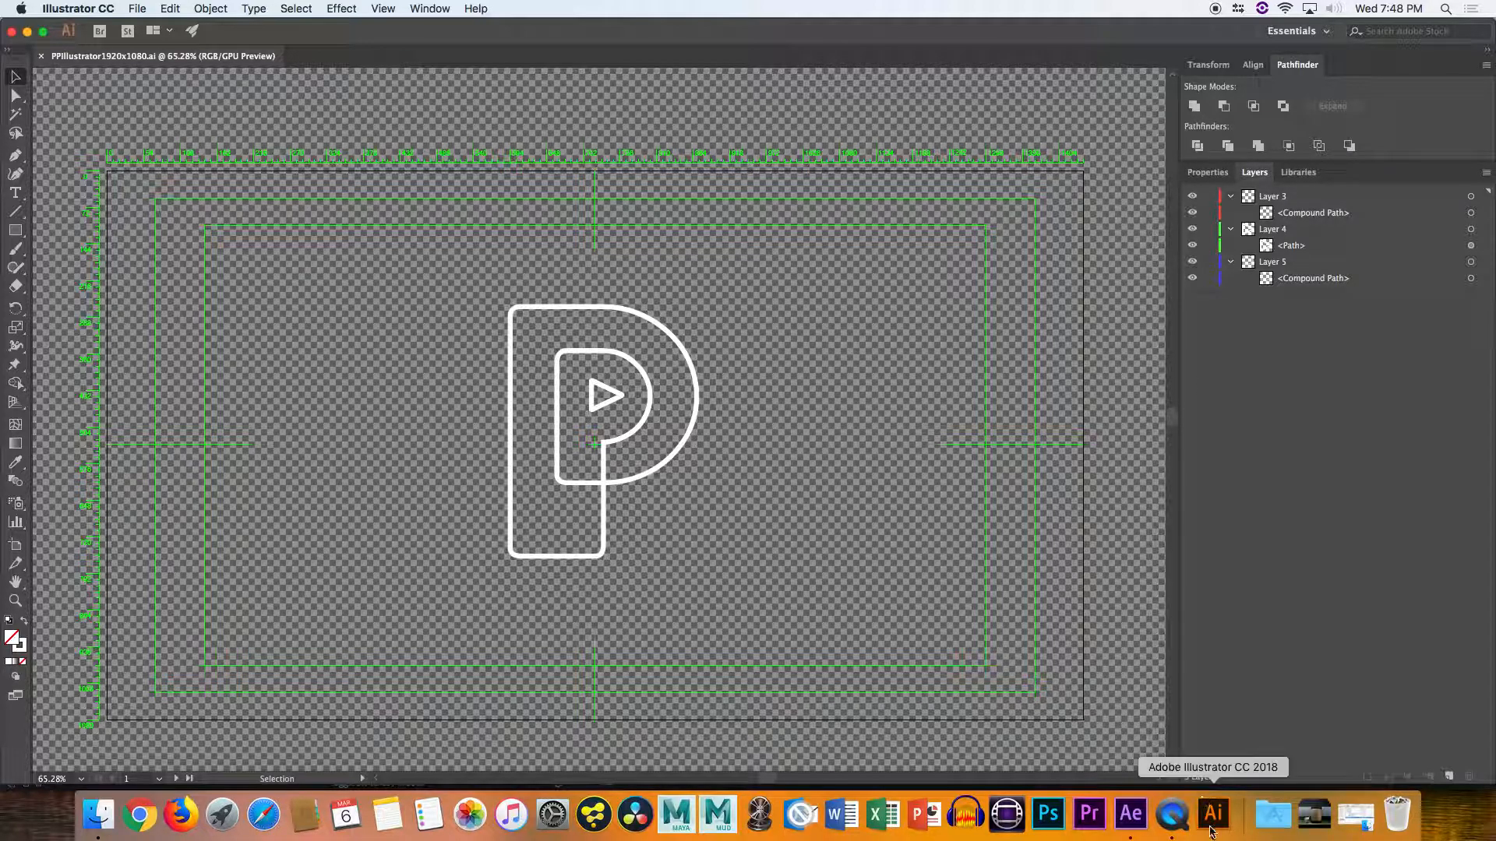
pyautogui.click(1130, 814)
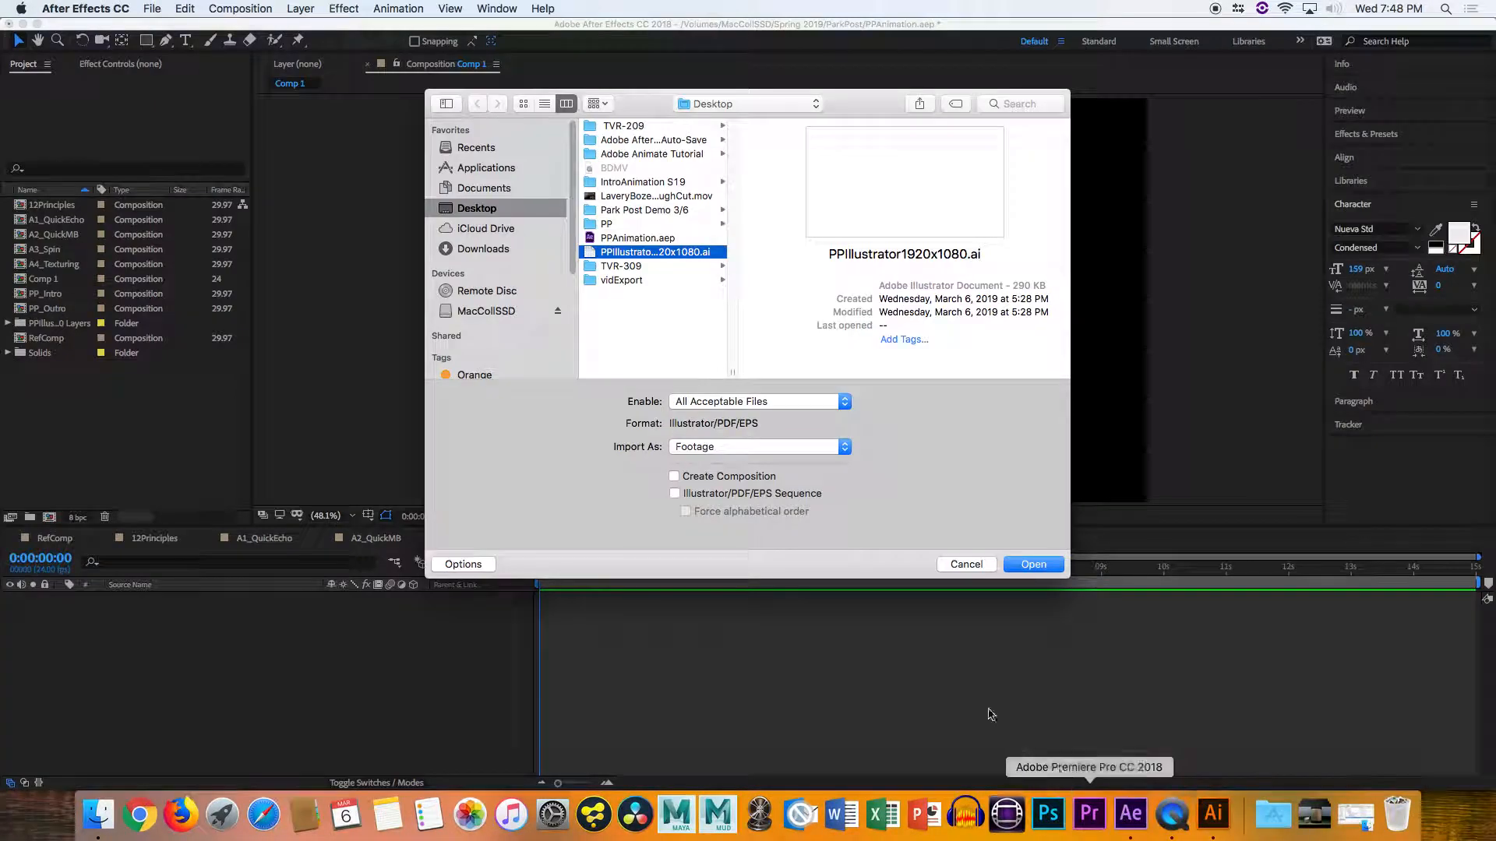
pyautogui.click(826, 444)
pyautogui.click(817, 475)
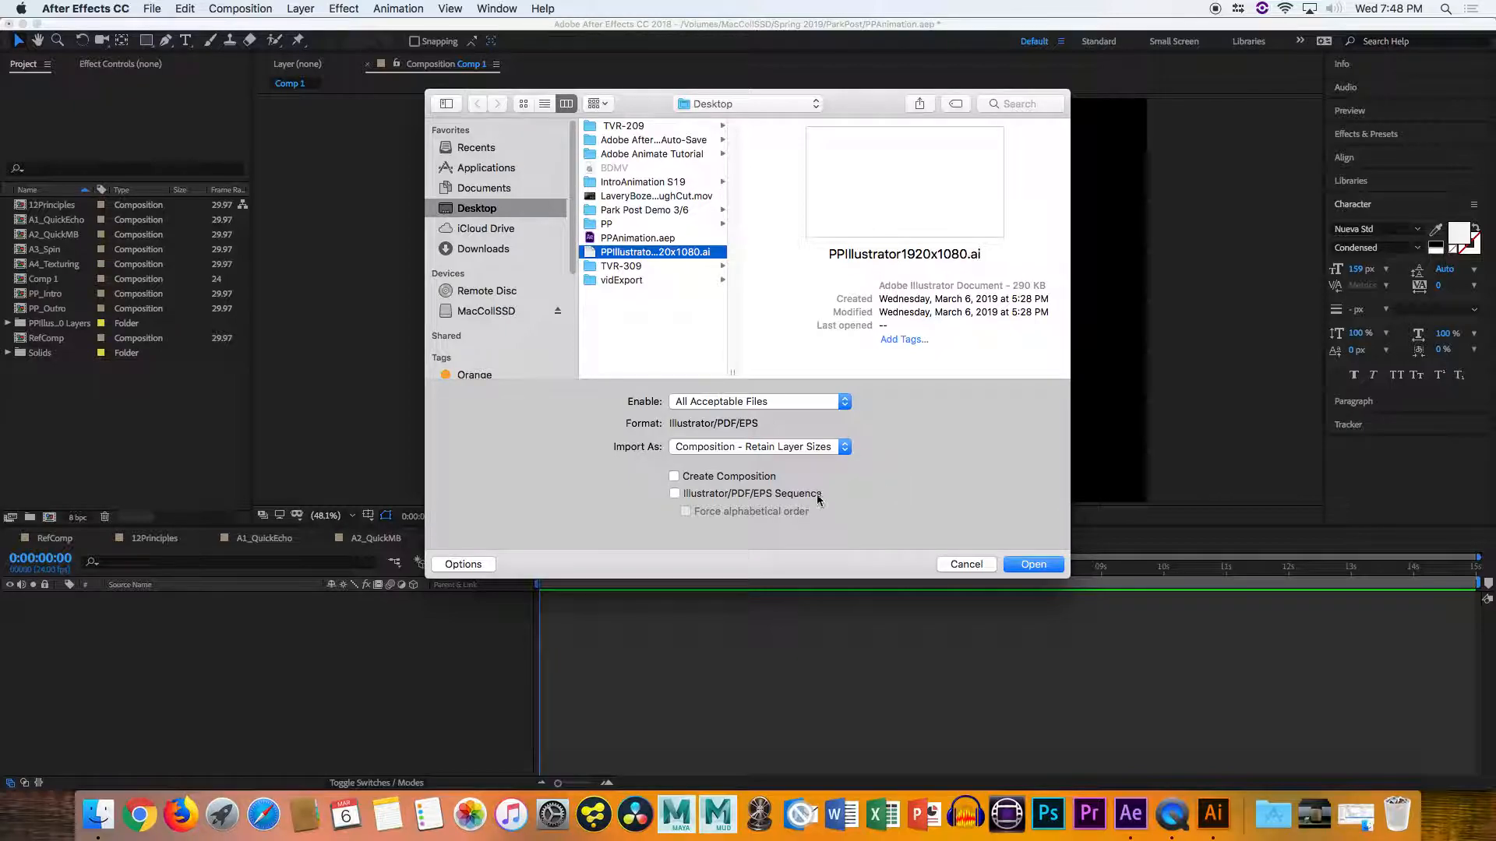
pyautogui.click(688, 501)
pyautogui.click(691, 494)
pyautogui.click(1036, 564)
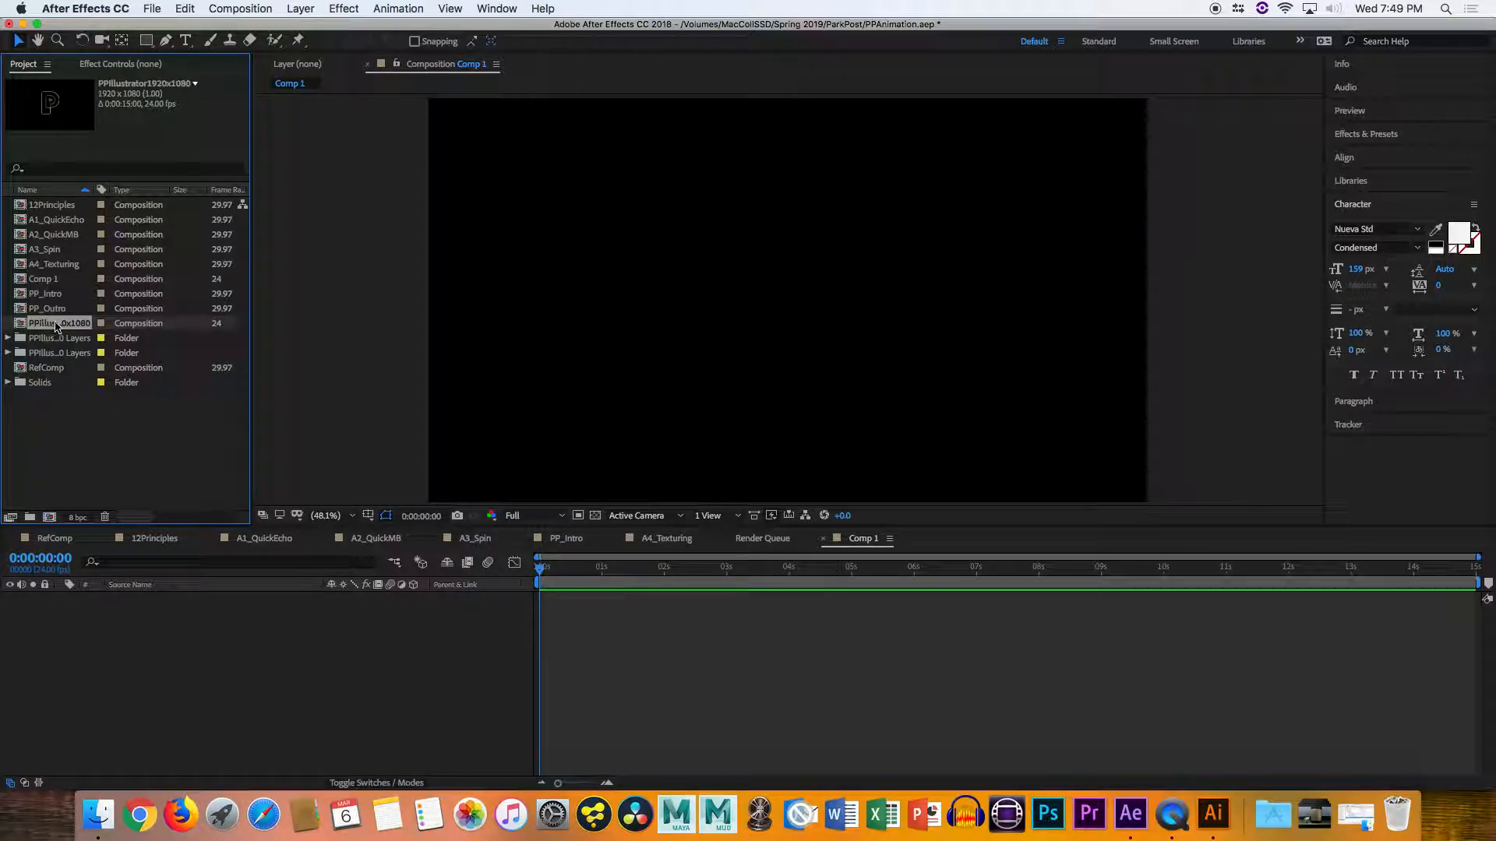
# Expand both PPIllustrator1920x1080 Layers folders in the project
pyautogui.click(9, 338)
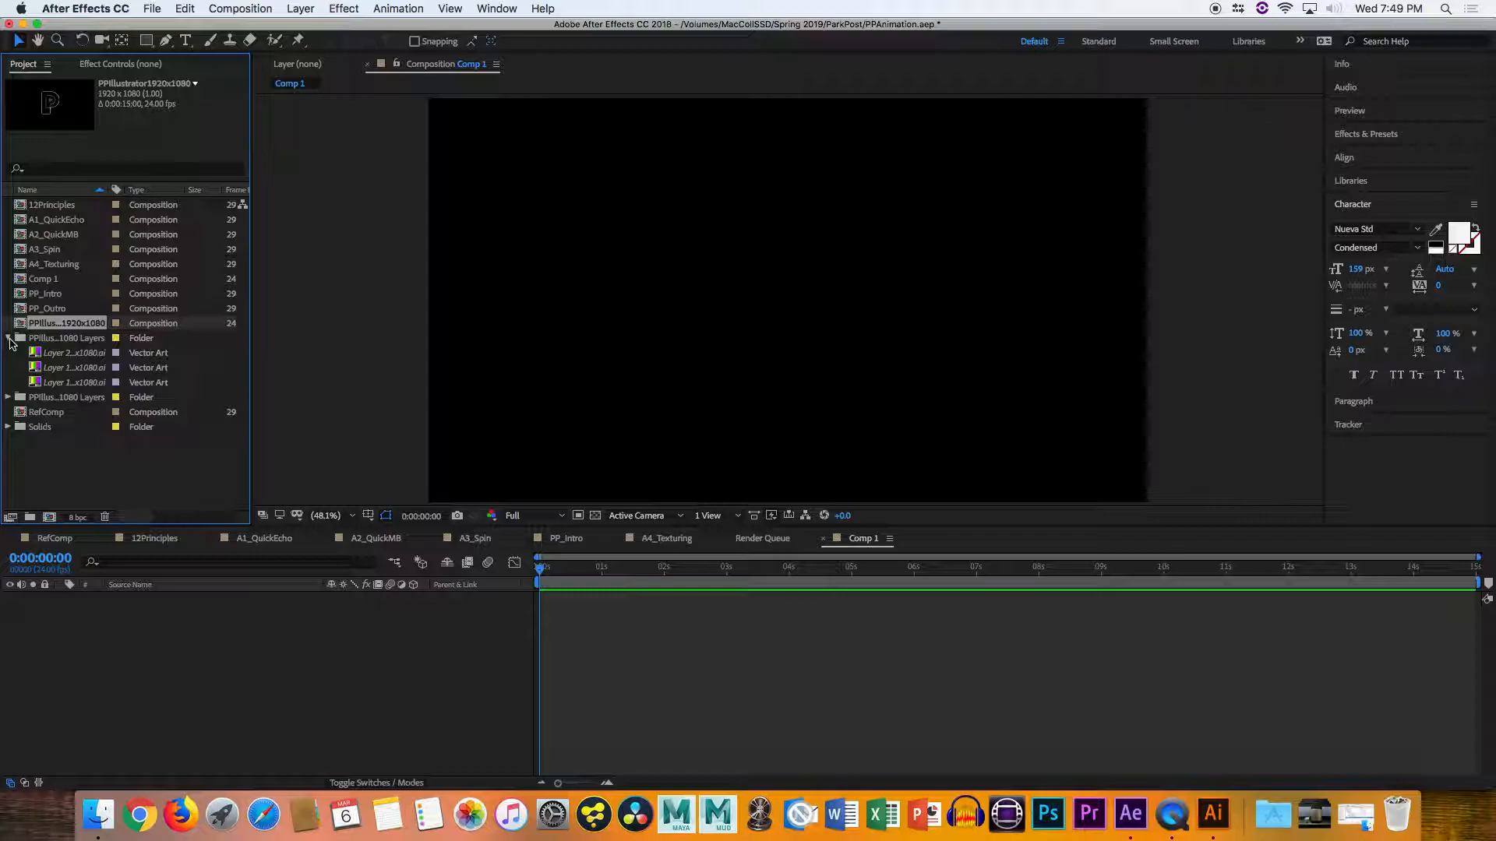
pyautogui.click(9, 398)
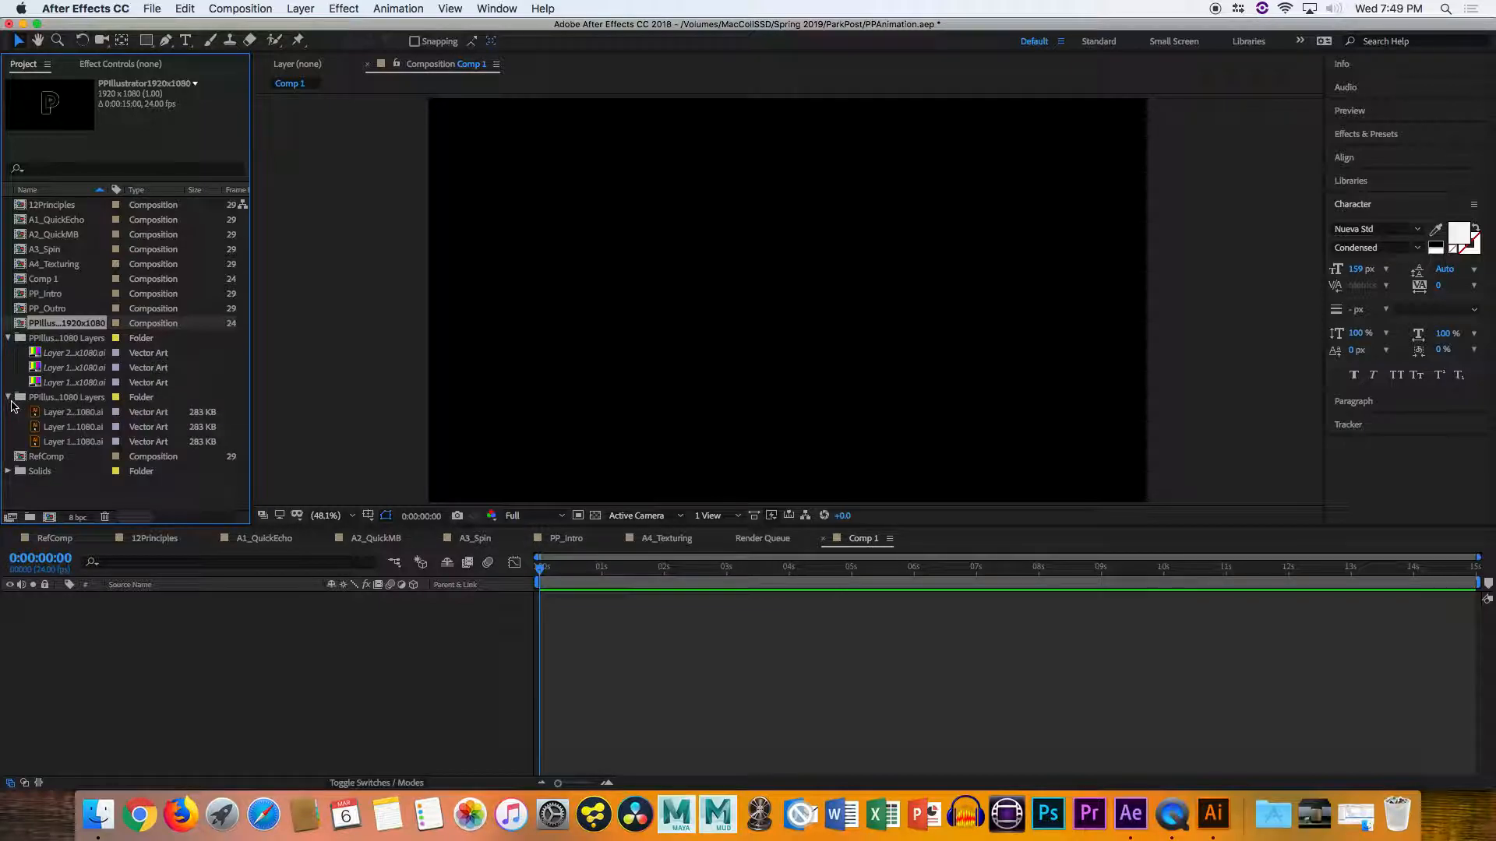
# Try placing the three missing-footage layers from the first Layers folder in Comp 1, then remove them
pyautogui.click(55, 382)
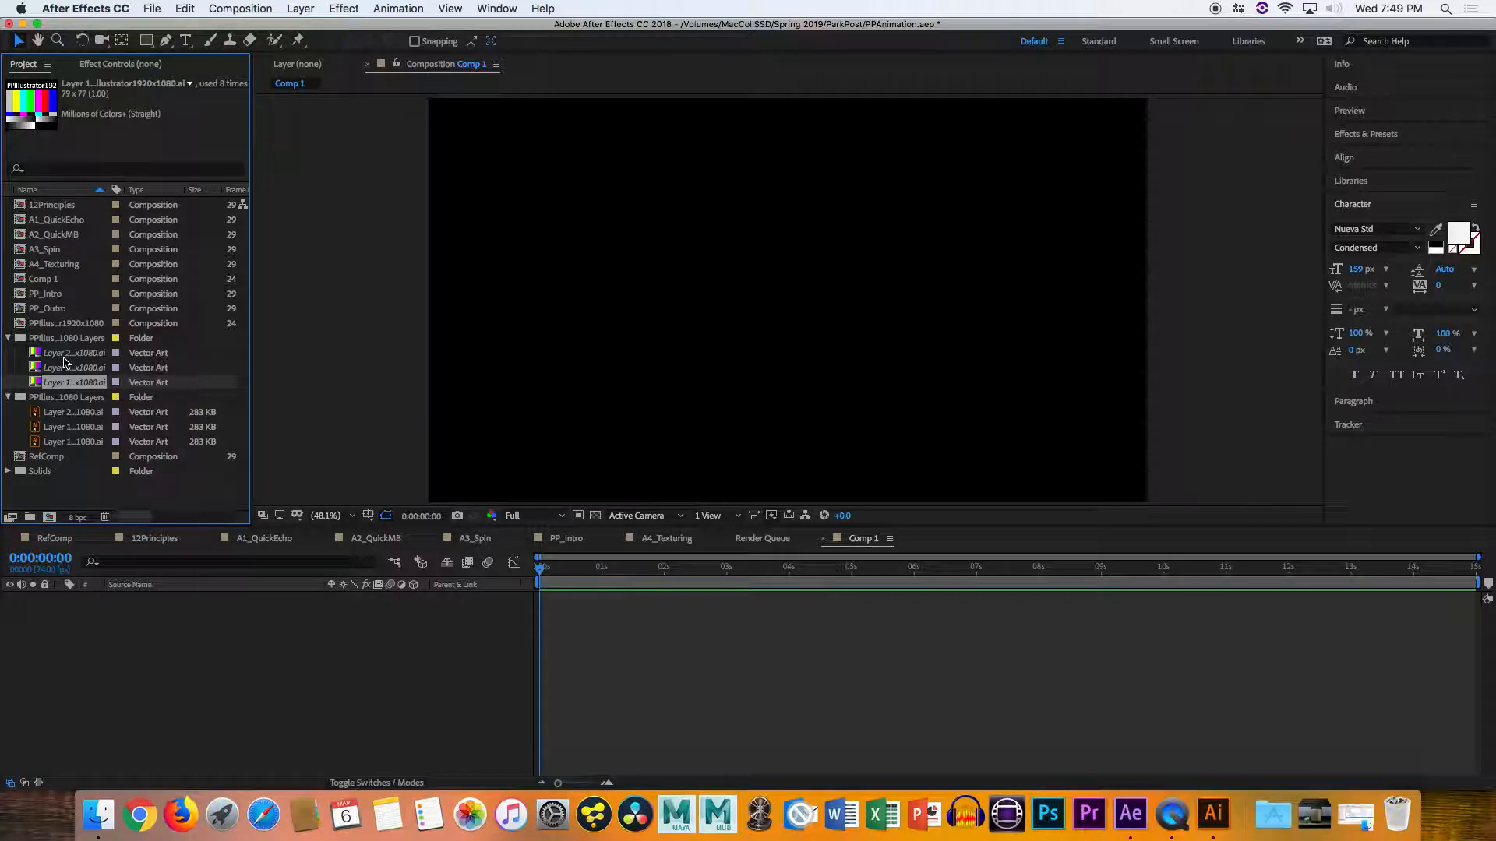
pyautogui.keyDown('shift'); pyautogui.click(67, 355); pyautogui.keyUp('shift')
pyautogui.moveTo(72, 363); pyautogui.dragTo(117, 620)
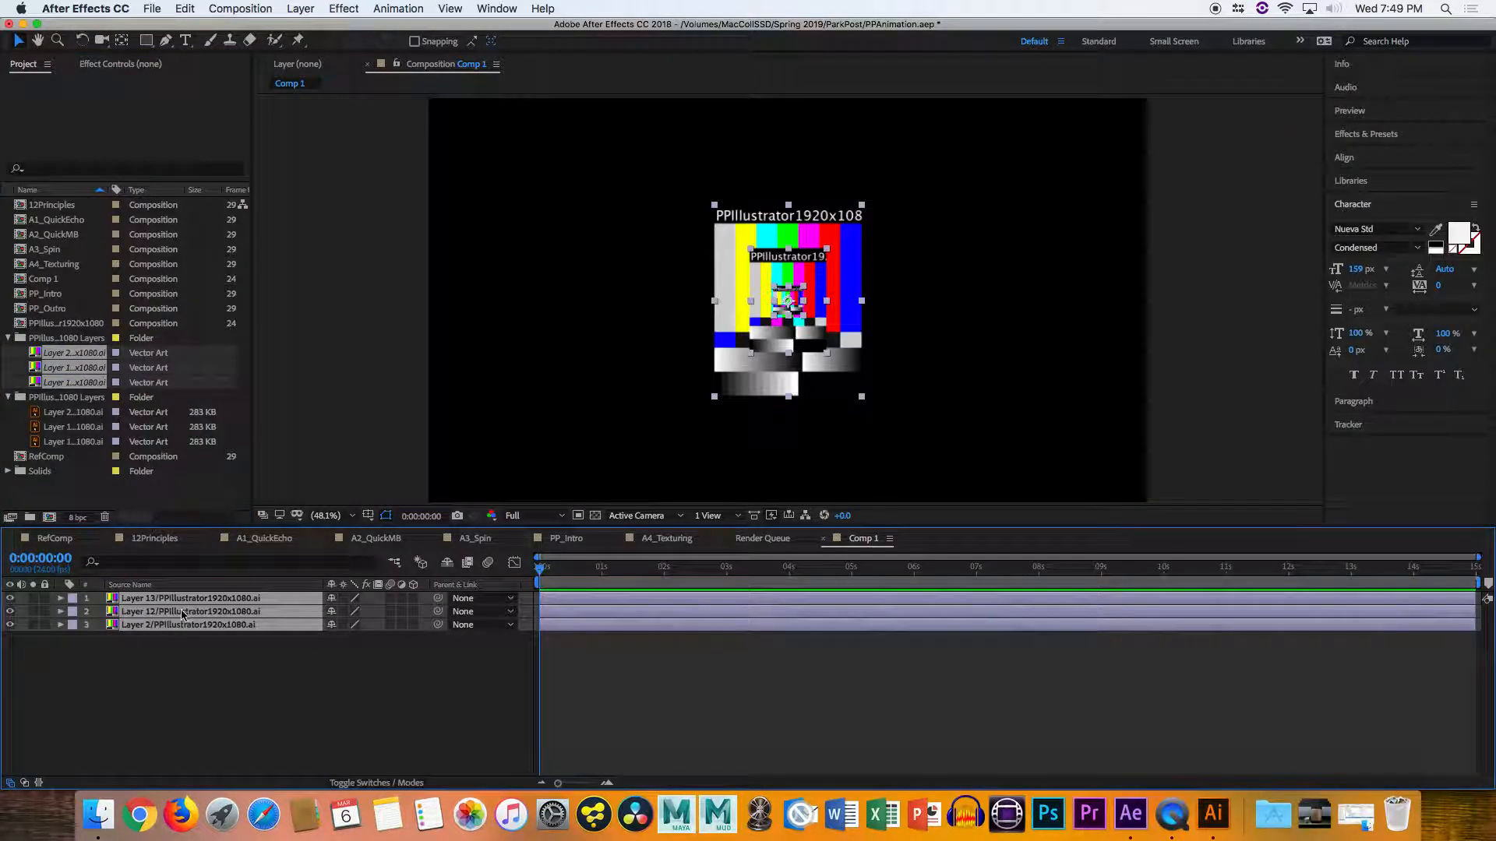
pyautogui.press('Delete')
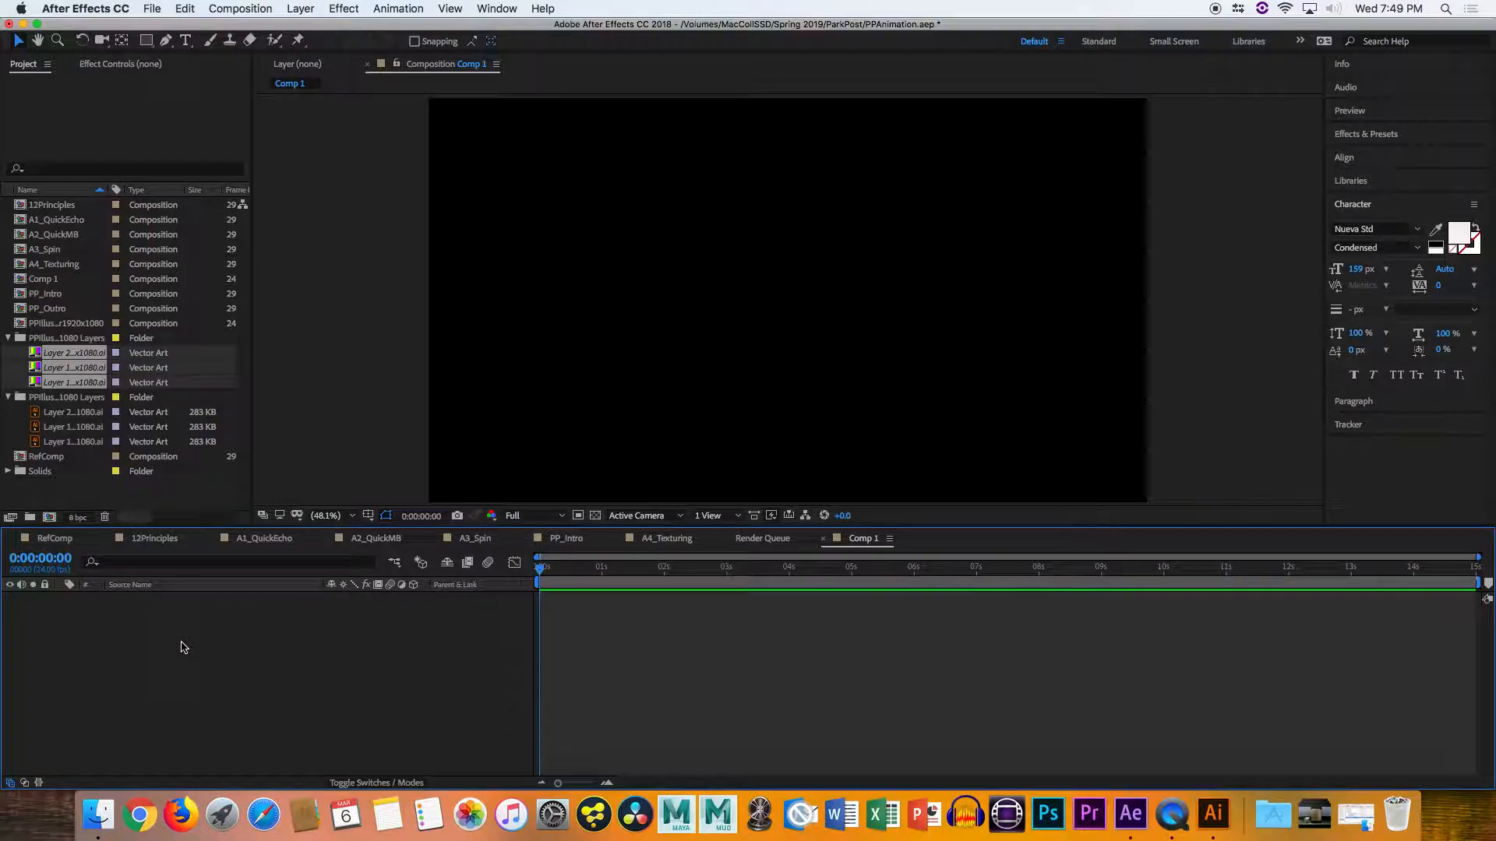
# Check RefComp at its first frame and delete the three missing-footage items of the first Layers folder from the project
pyautogui.click(64, 417)
pyautogui.keyDown('shift'); pyautogui.click(73, 441); pyautogui.keyUp('shift')
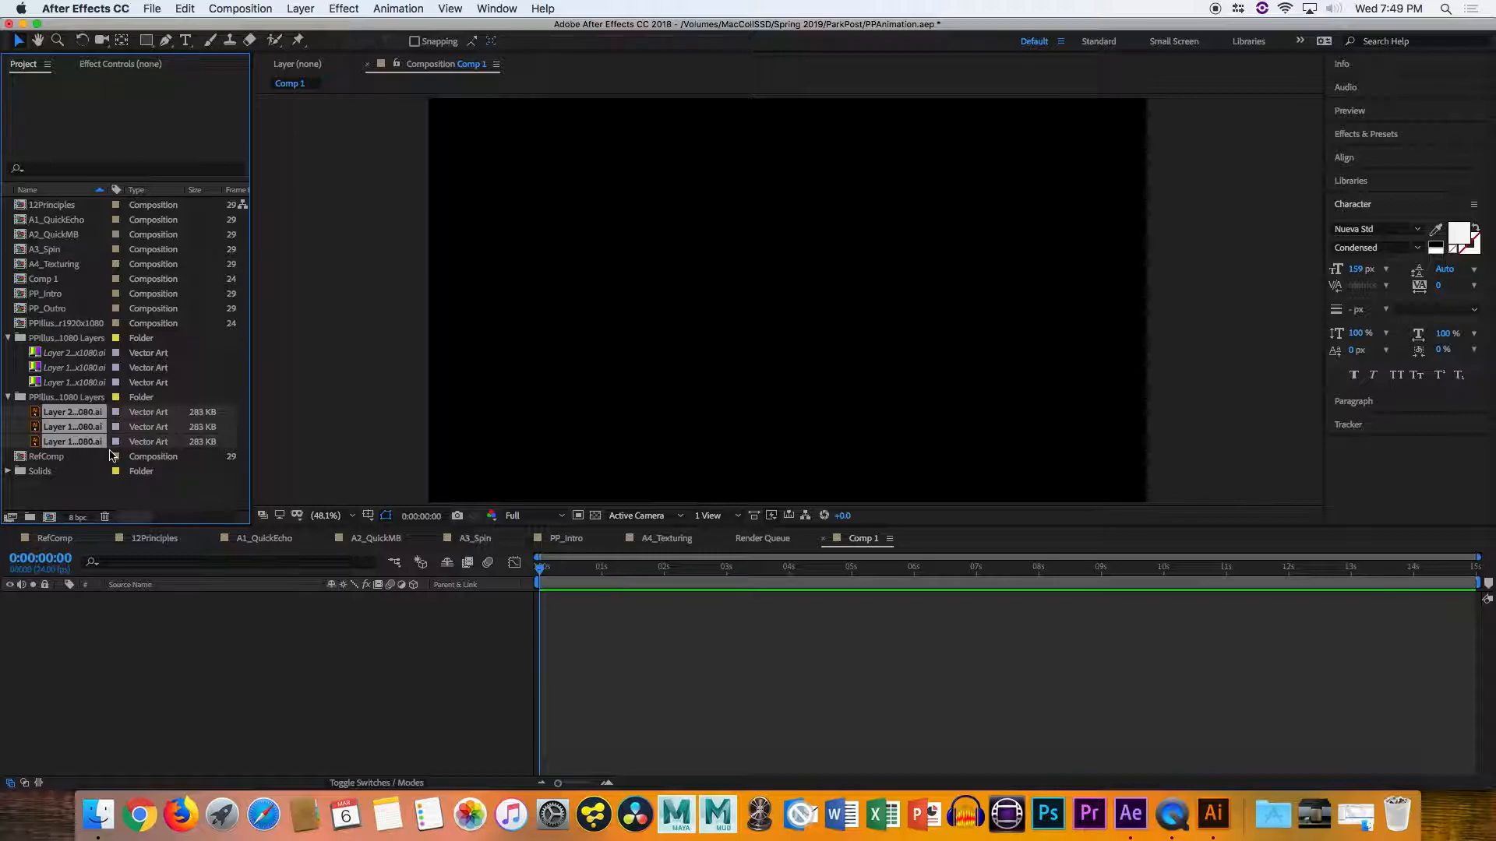
pyautogui.click(74, 353)
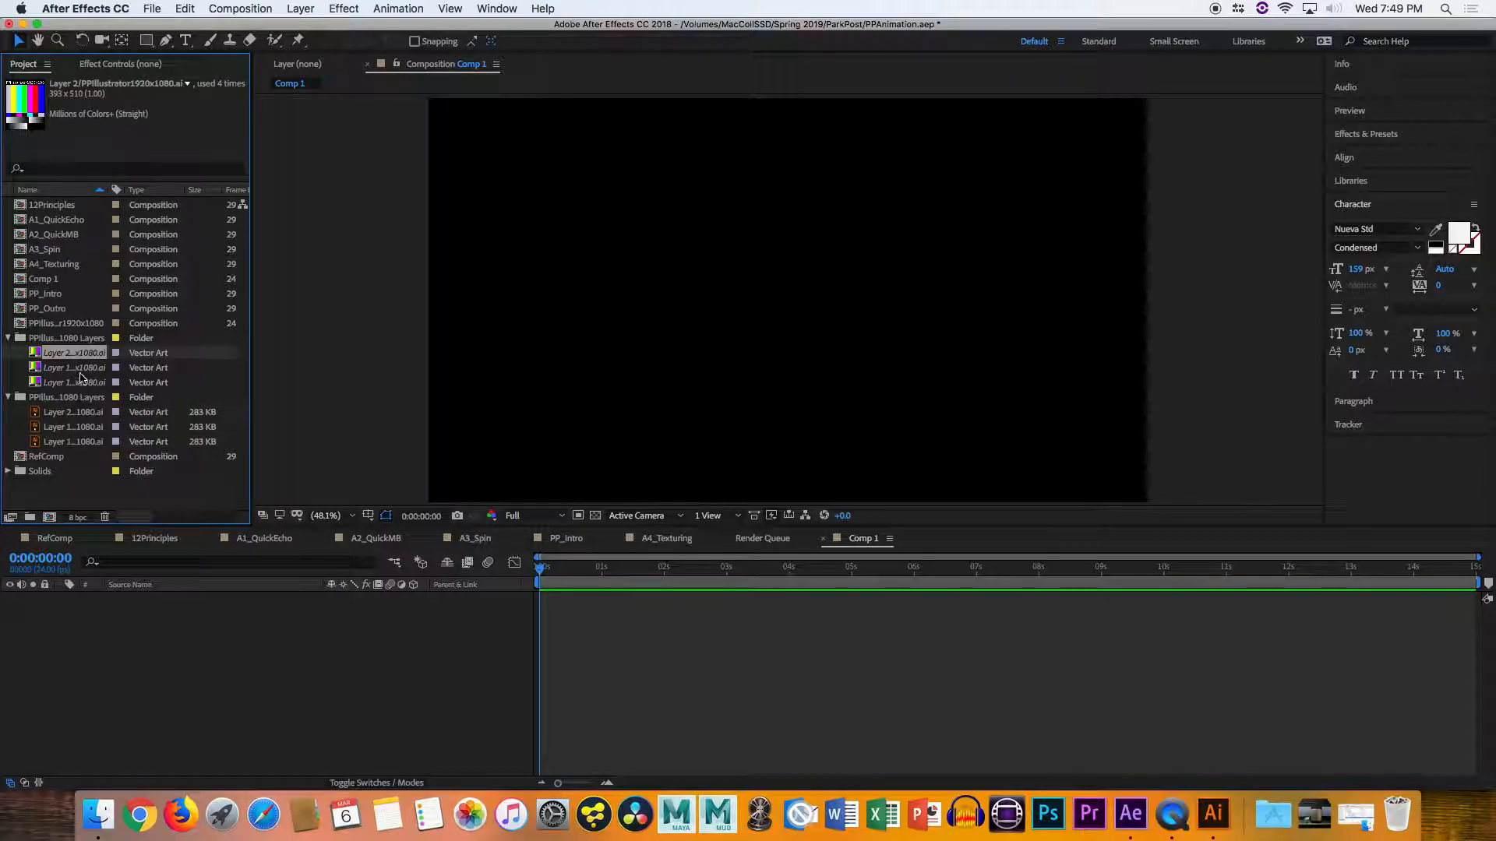
pyautogui.keyDown('shift'); pyautogui.click(92, 384); pyautogui.keyUp('shift')
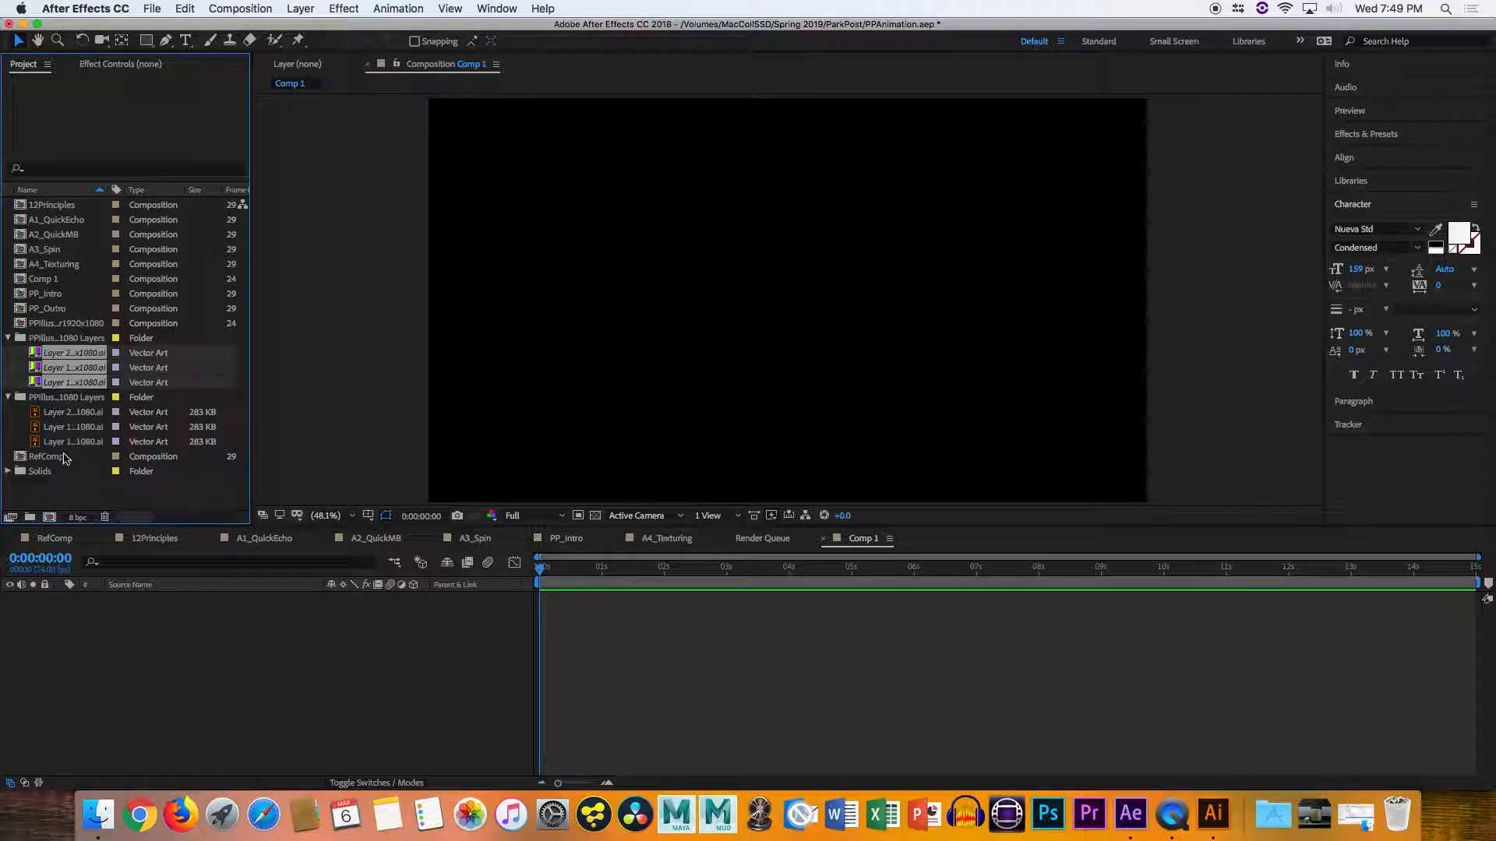
pyautogui.click(53, 541)
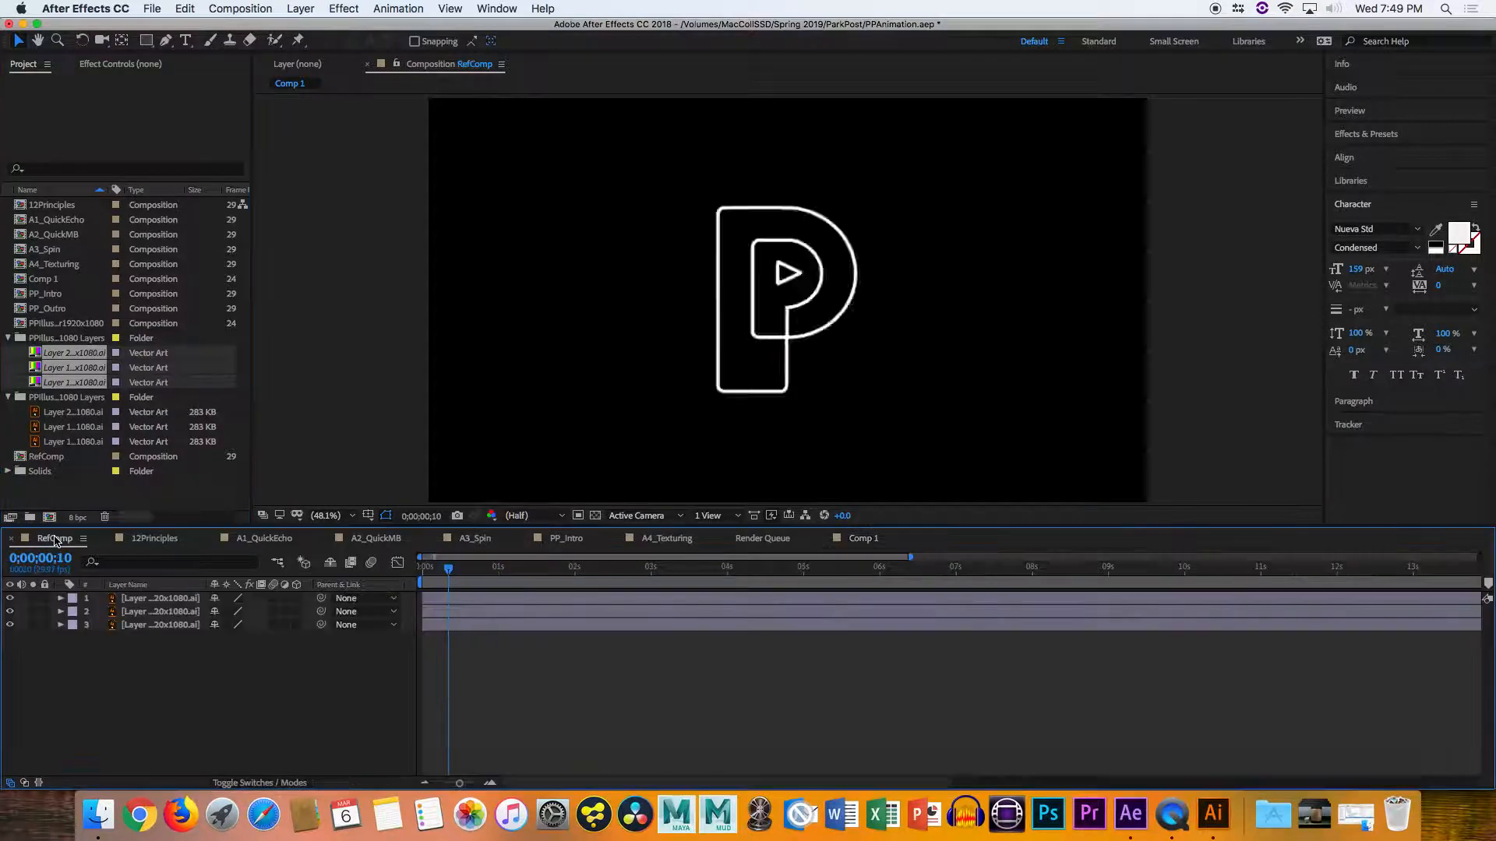
pyautogui.press('Home')
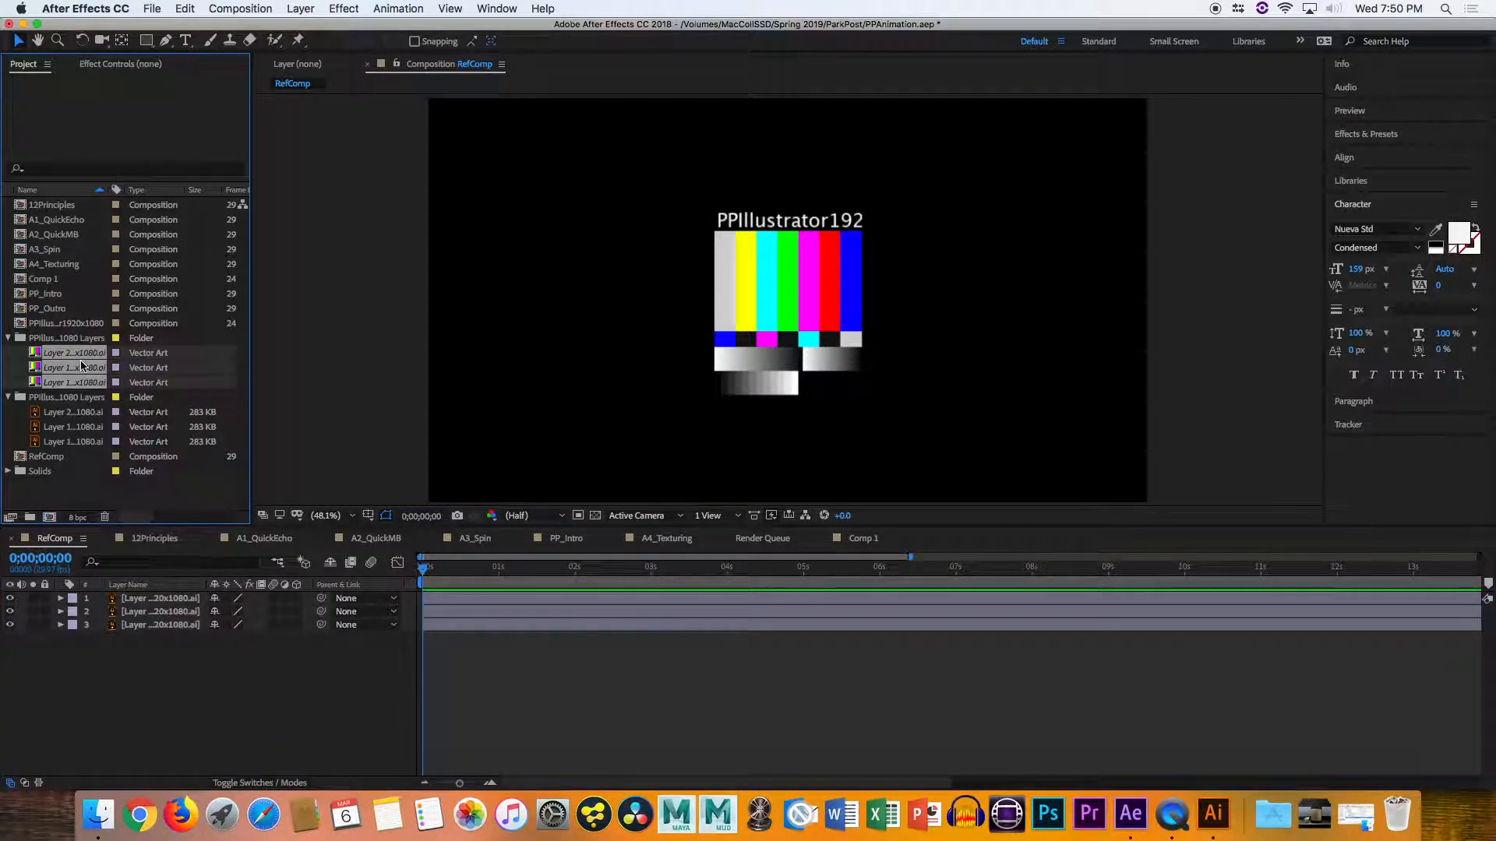
pyautogui.press('Delete')
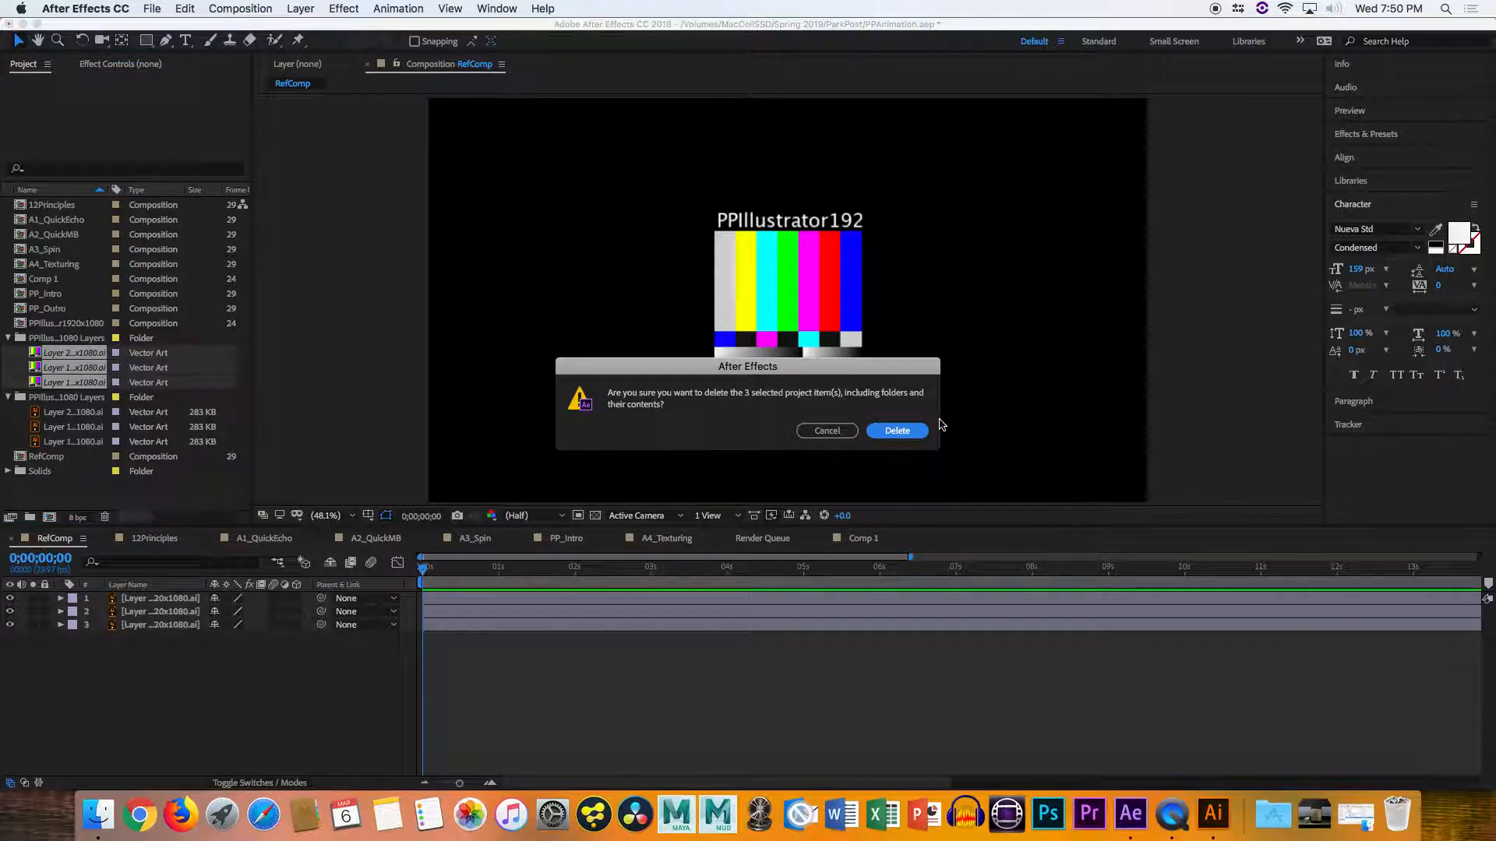
pyautogui.click(898, 431)
# Delete the emptied PPIllustrator1920x1080 Layers folder from the project
pyautogui.click(95, 399)
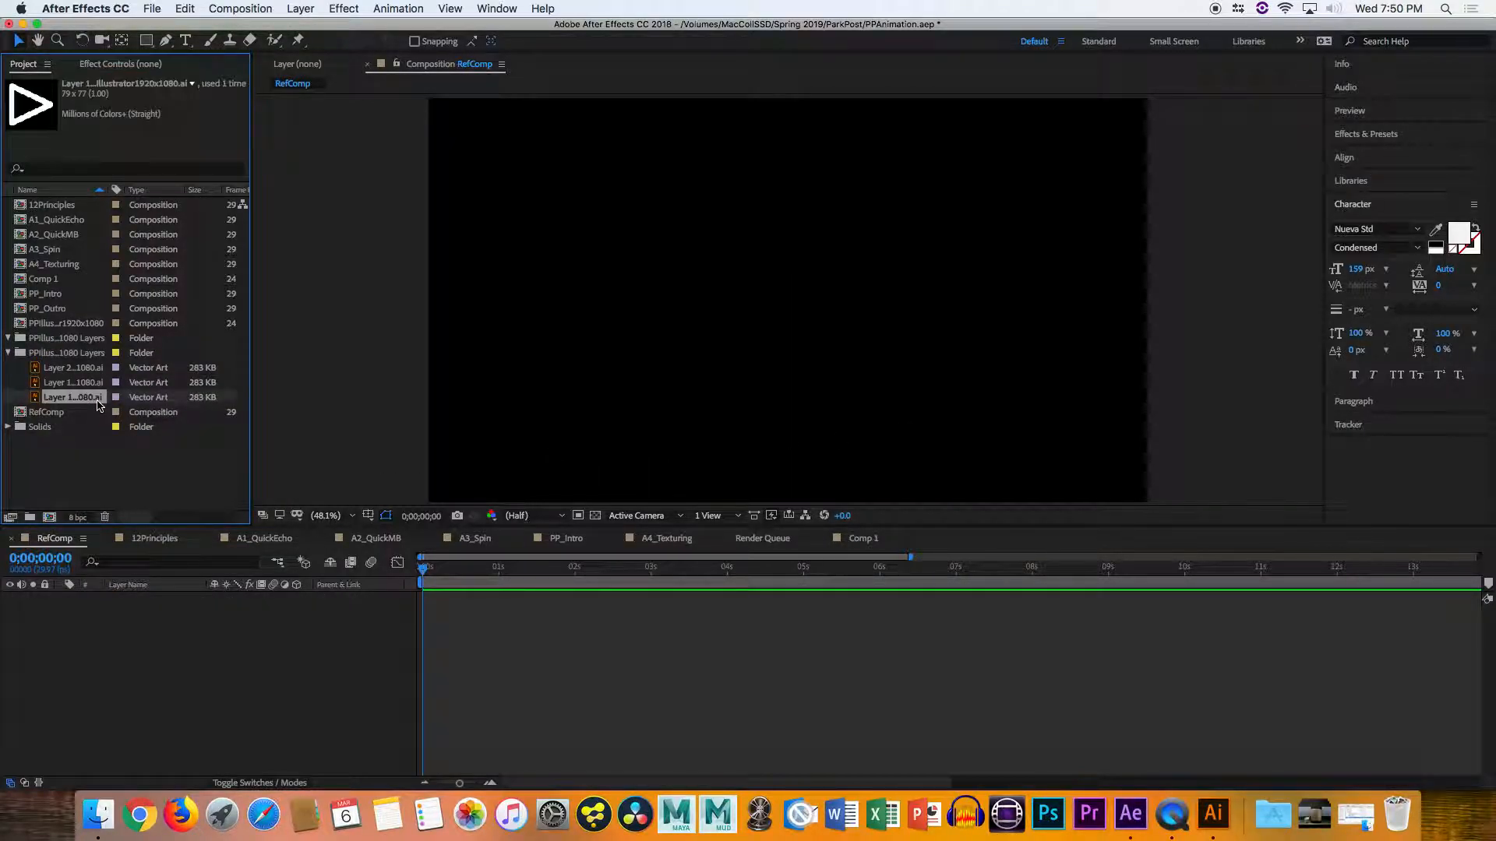
pyautogui.click(88, 350)
pyautogui.click(86, 341)
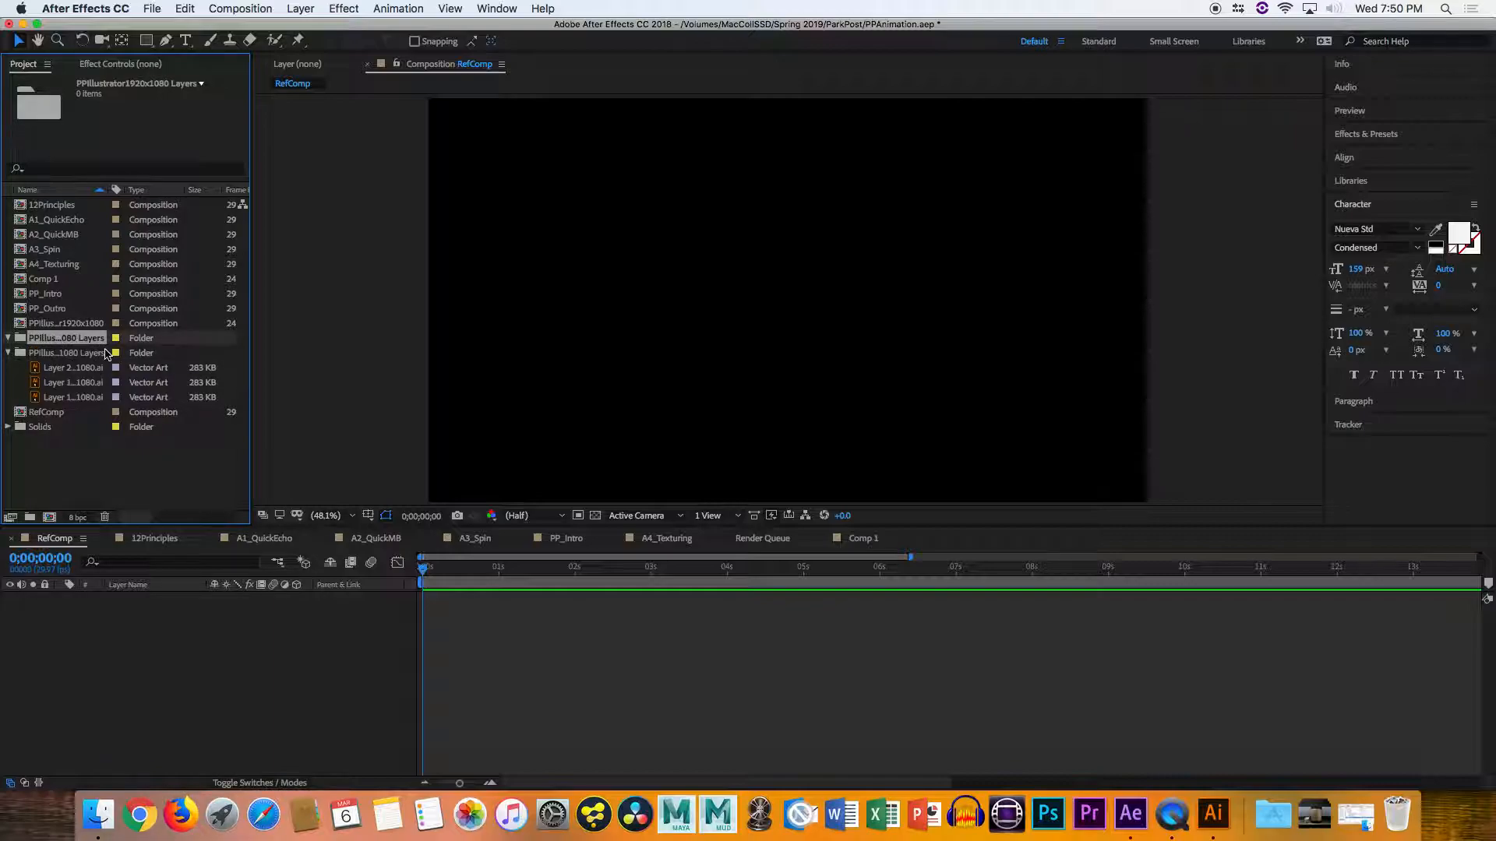
pyautogui.press('Delete')
# Add the three newly imported vector layers from the remaining Layers folder to the RefComp timeline
pyautogui.click(96, 354)
pyautogui.keyDown('shift'); pyautogui.click(95, 381); pyautogui.keyUp('shift')
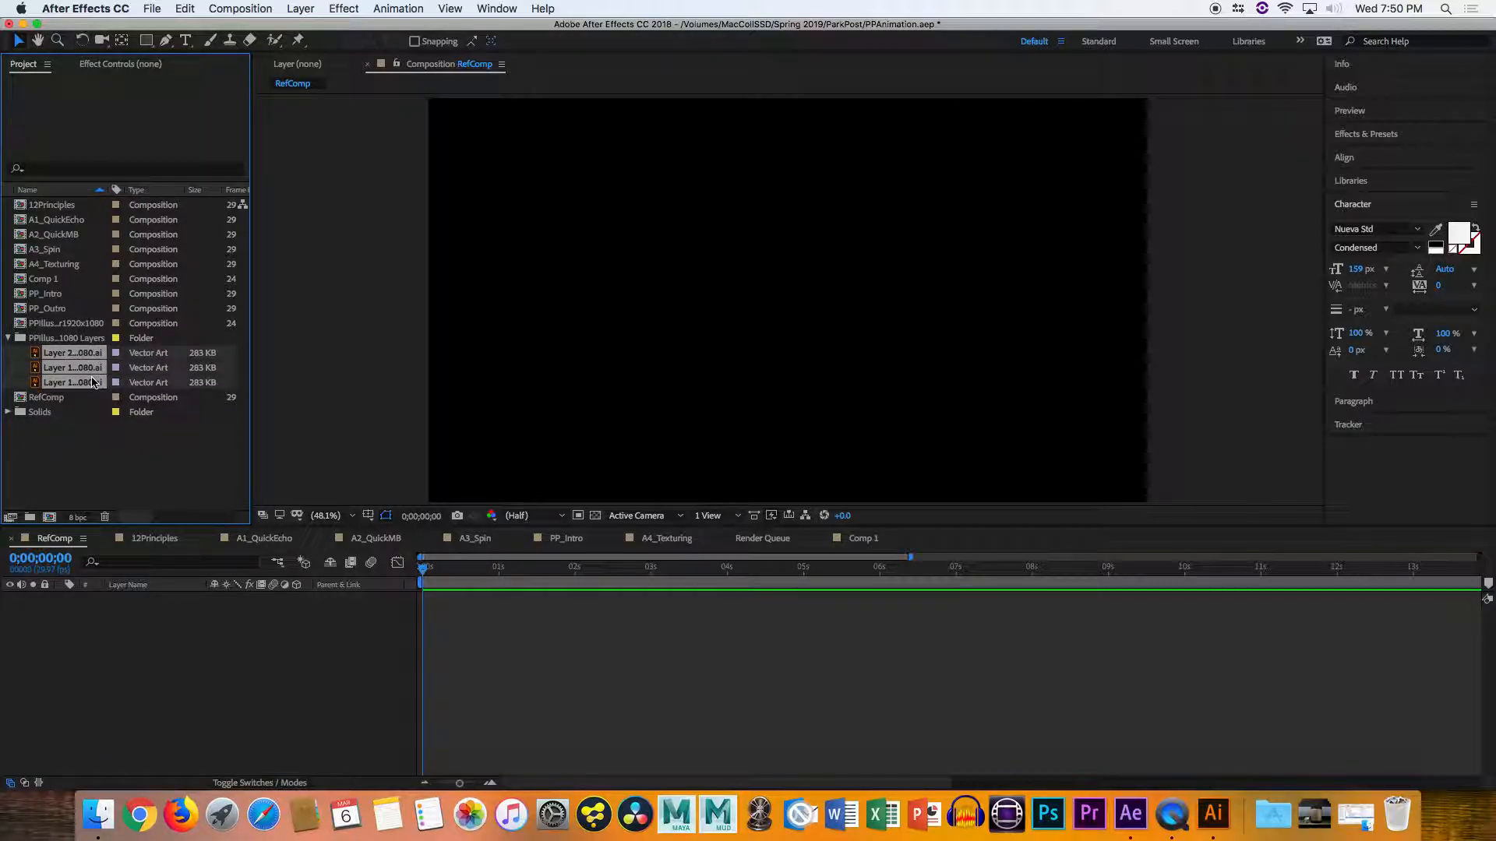
pyautogui.moveTo(90, 360); pyautogui.dragTo(97, 644)
pyautogui.click(437, 670)
# Undo the layer placement in RefComp and the deletions of the old Layers folder and its footage items
pyautogui.press('super+z')
pyautogui.press('super+z')
pyautogui.press('super+shift+z')
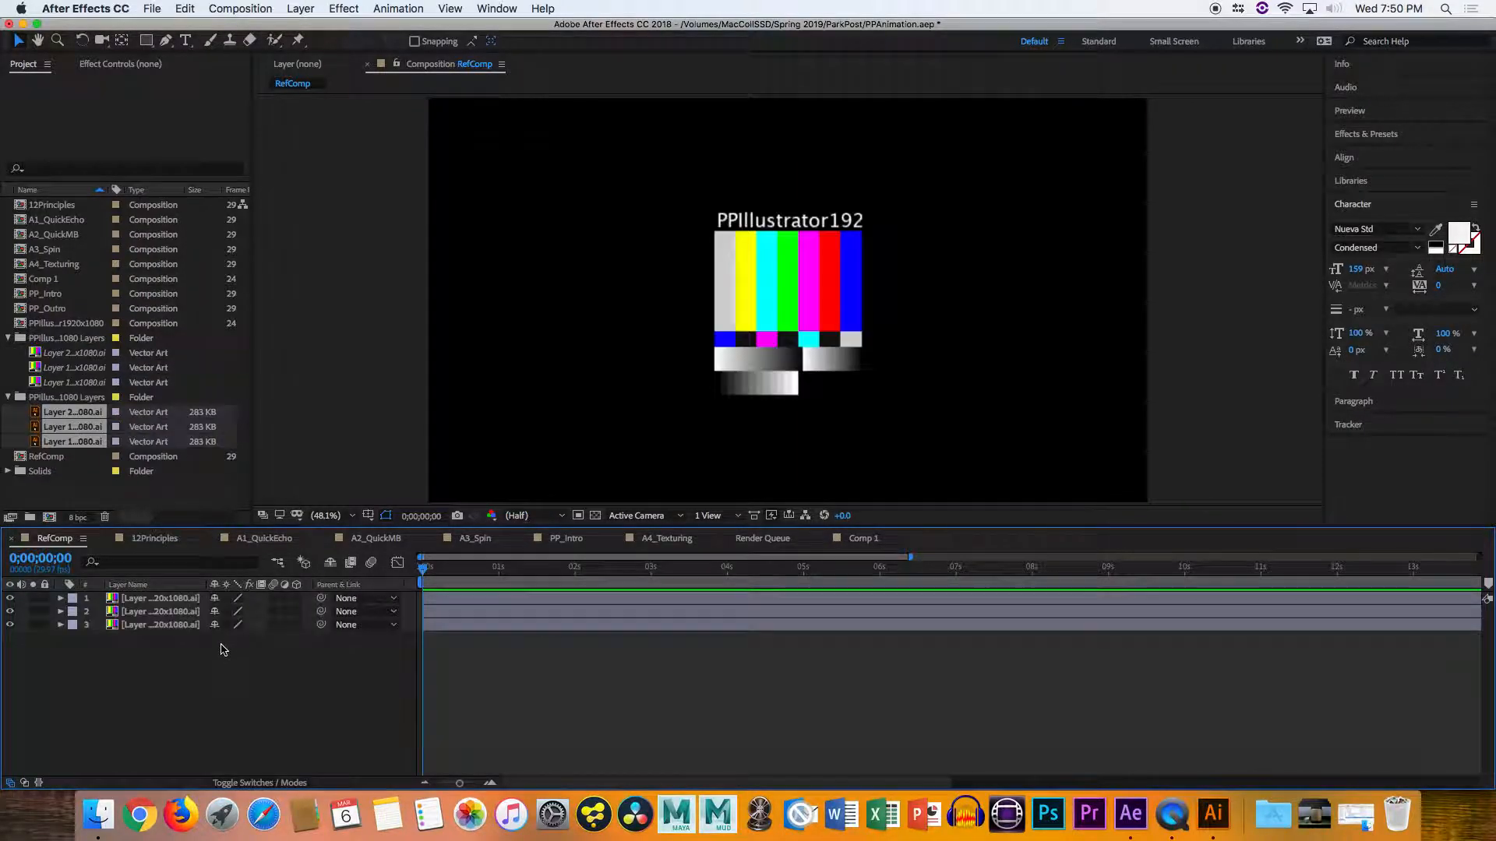
# Delete the PPIllustrator1920x1080 Layers folder holding the three missing-footage items, including their uses in compositions
pyautogui.click(75, 382)
pyautogui.click(65, 340)
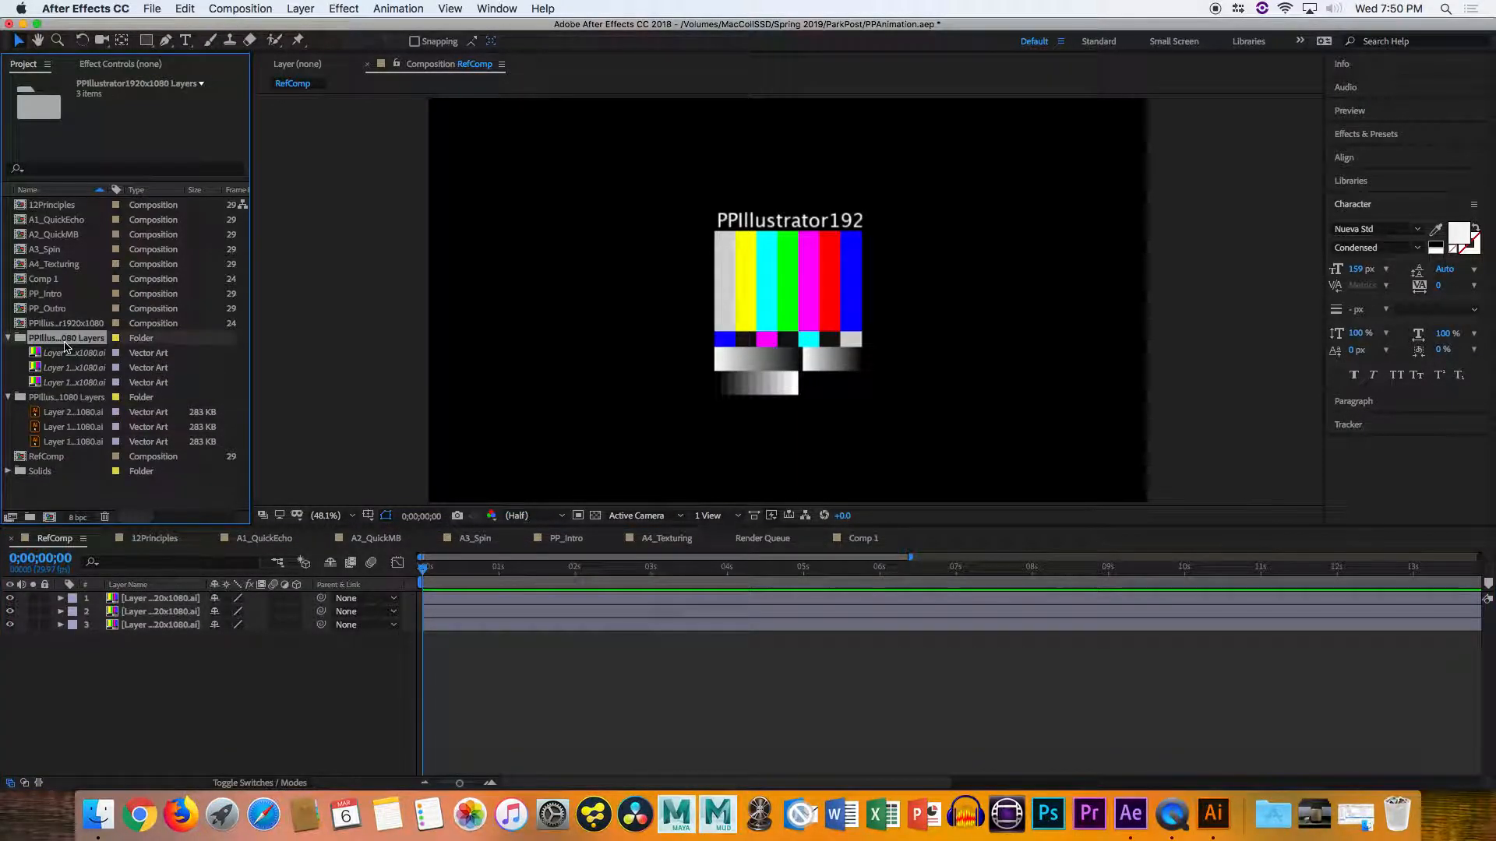
pyautogui.press('Delete')
pyautogui.click(895, 431)
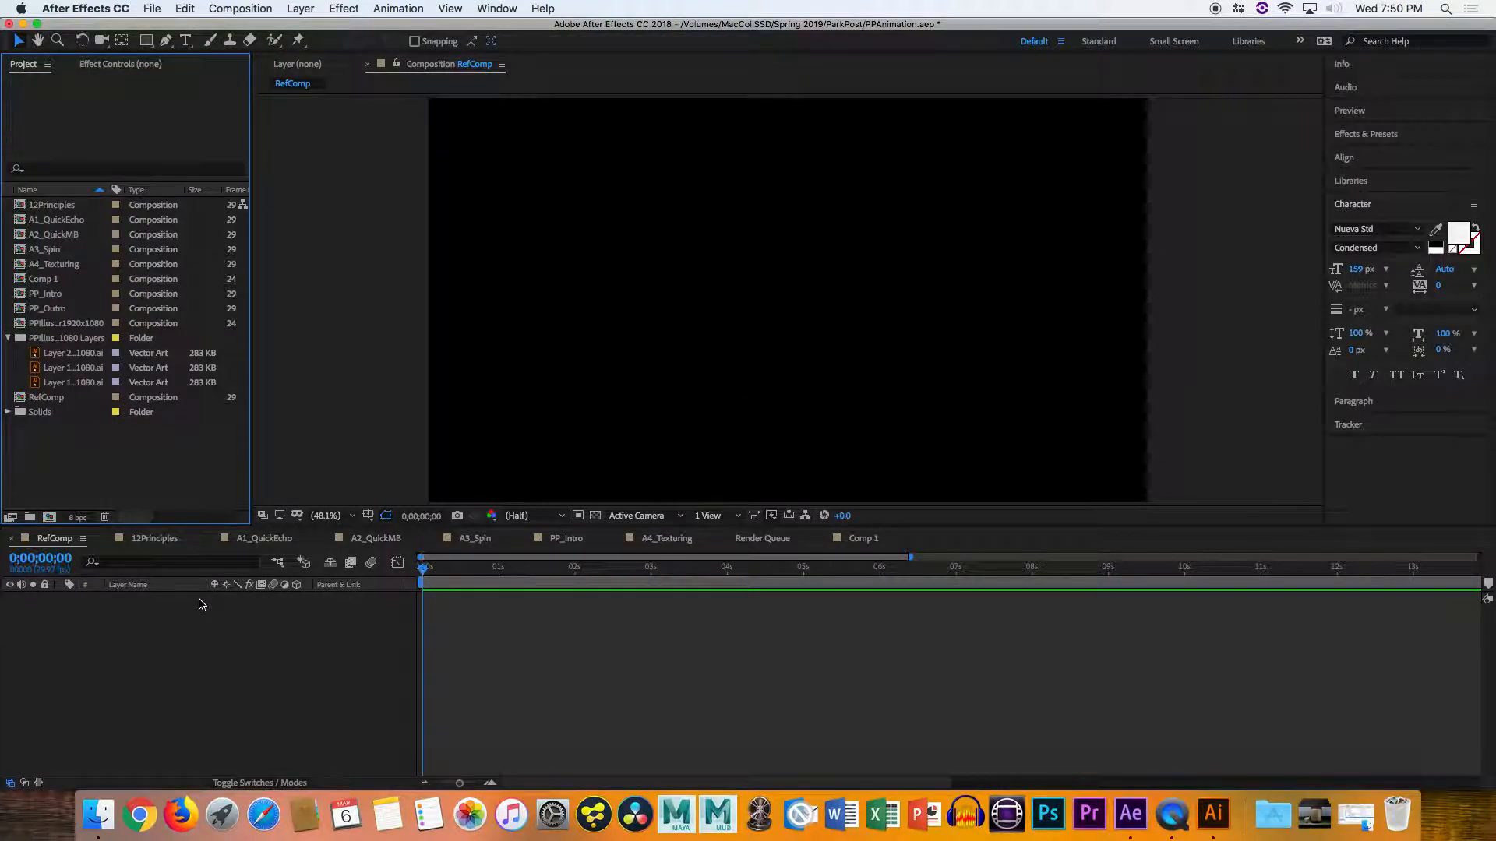
# Check A1_QuickEcho at its first frame and undo the Layers folder deletion
pyautogui.click(277, 538)
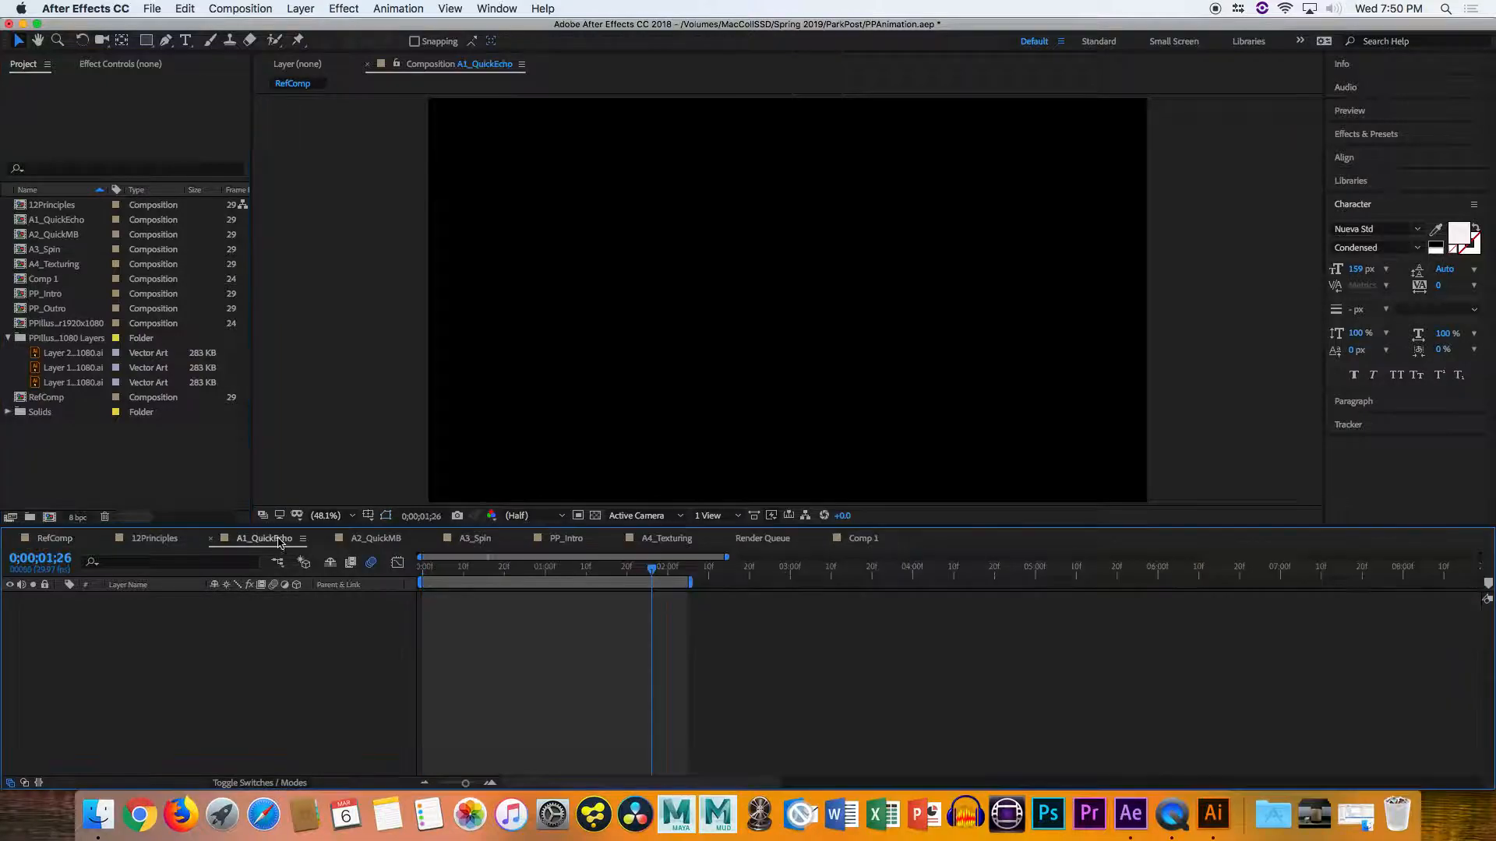
pyautogui.moveTo(520, 569); pyautogui.dragTo(390, 584)
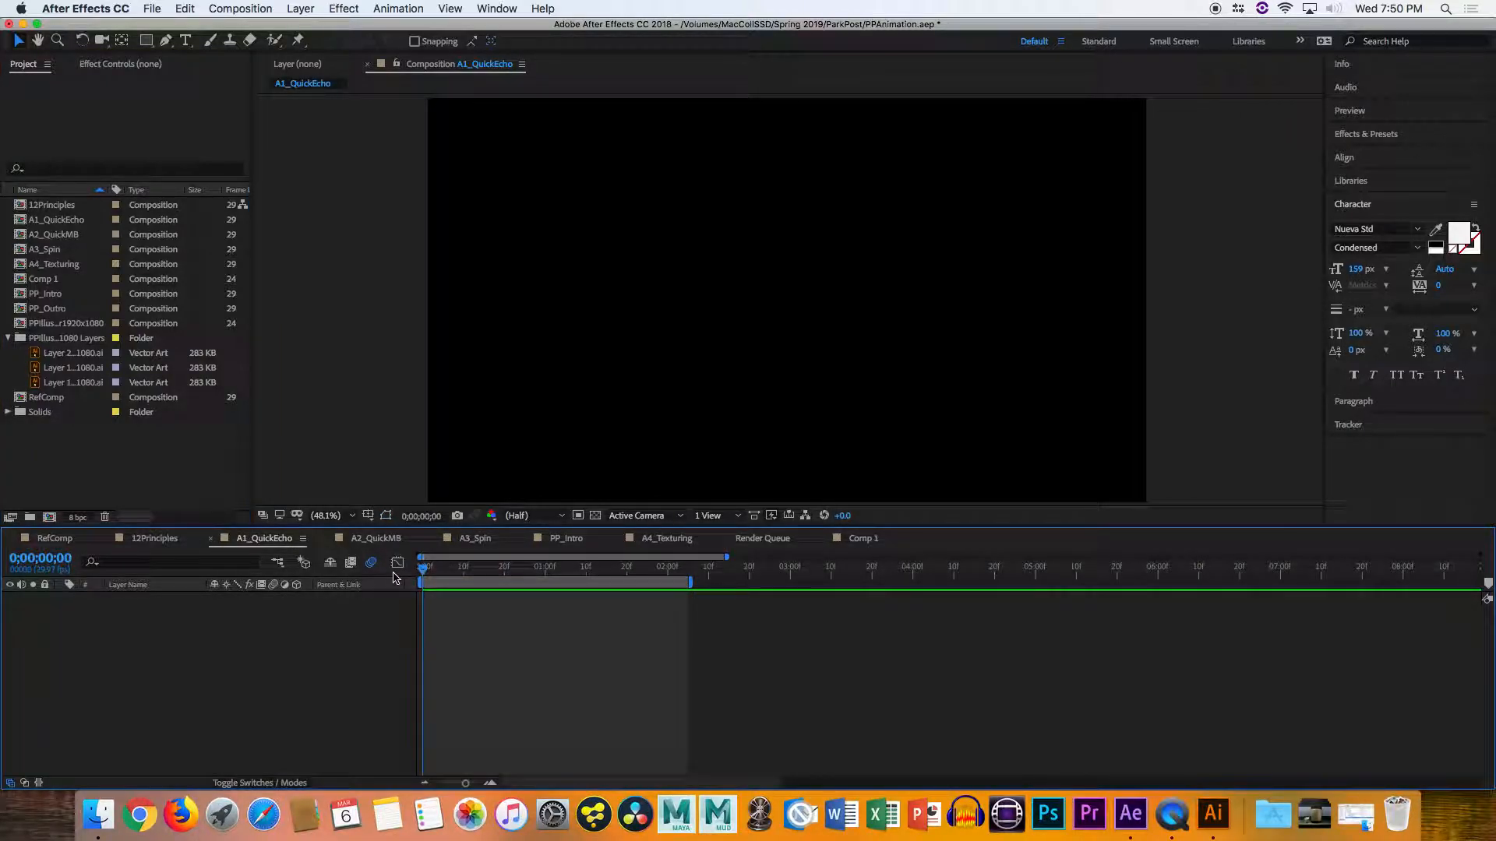
pyautogui.press('super+z')
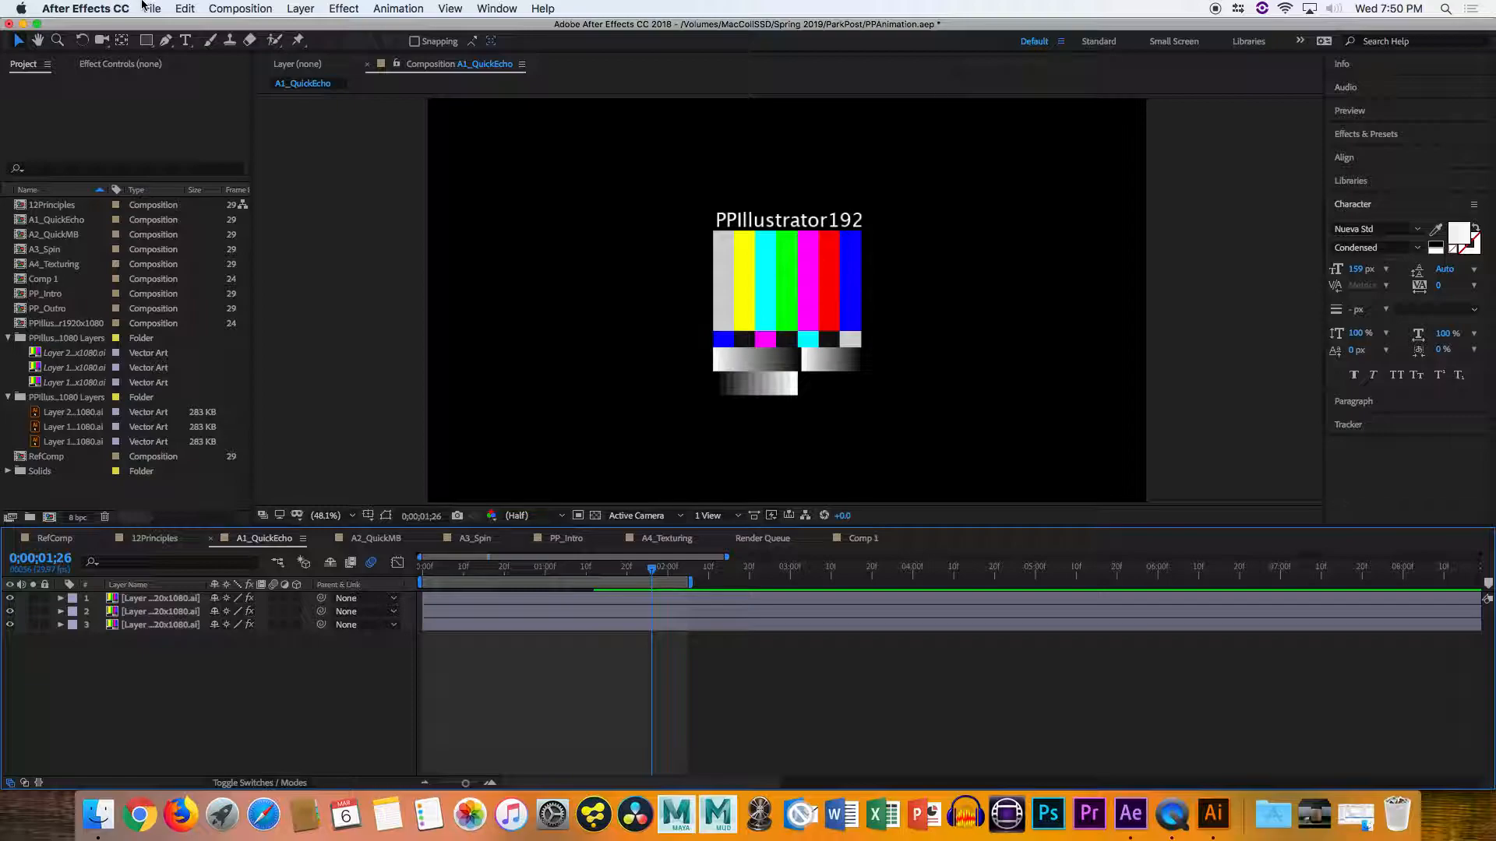
# Reopen PPAnimation.aep from the ParkPost folder, discarding the unsaved changes and dismissing the missing-files warning
pyautogui.click(151, 9)
pyautogui.click(172, 42)
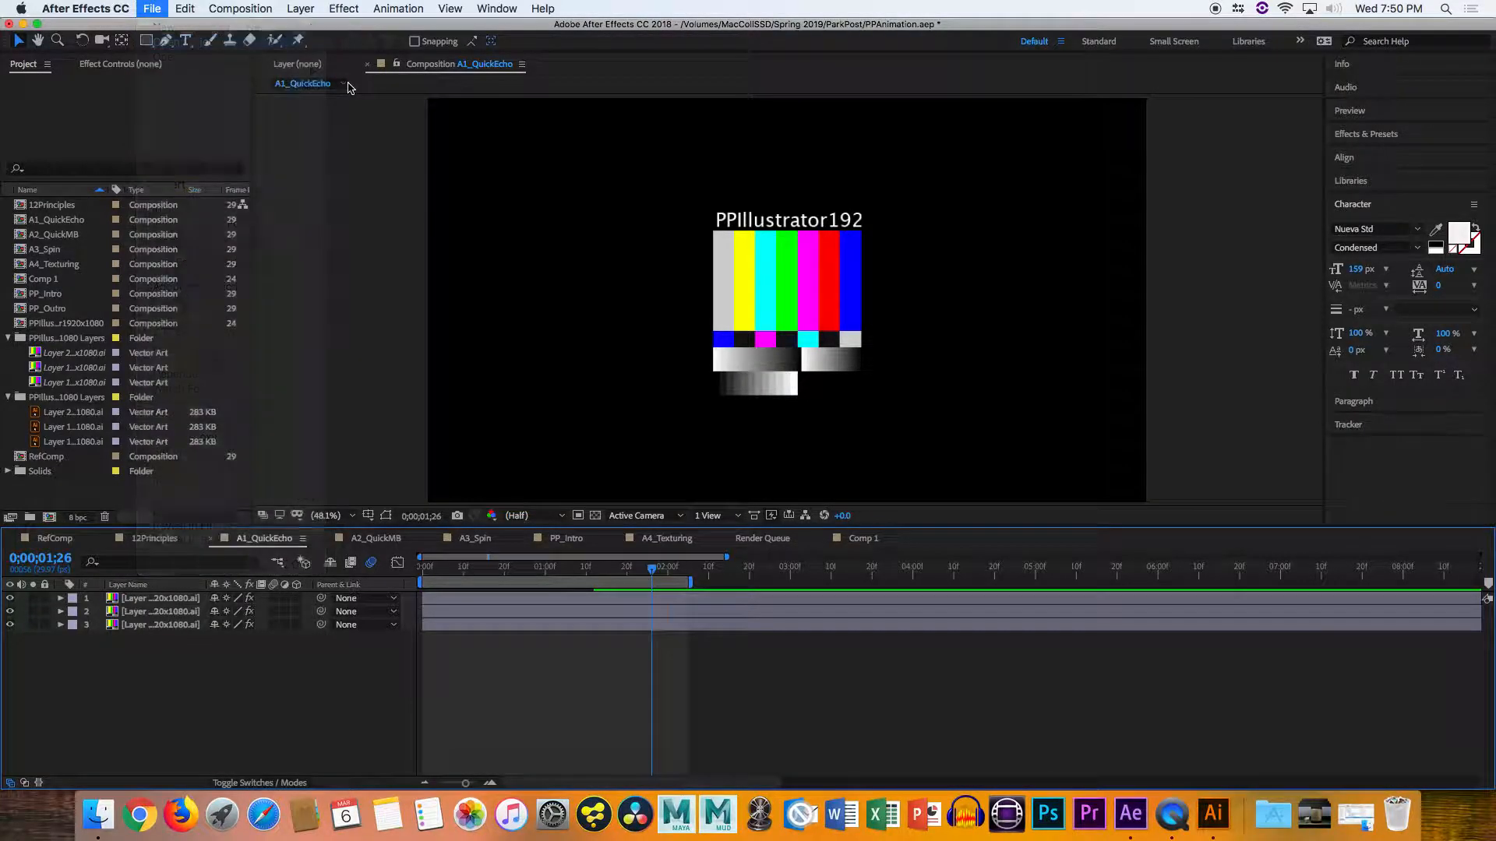
pyautogui.click(696, 430)
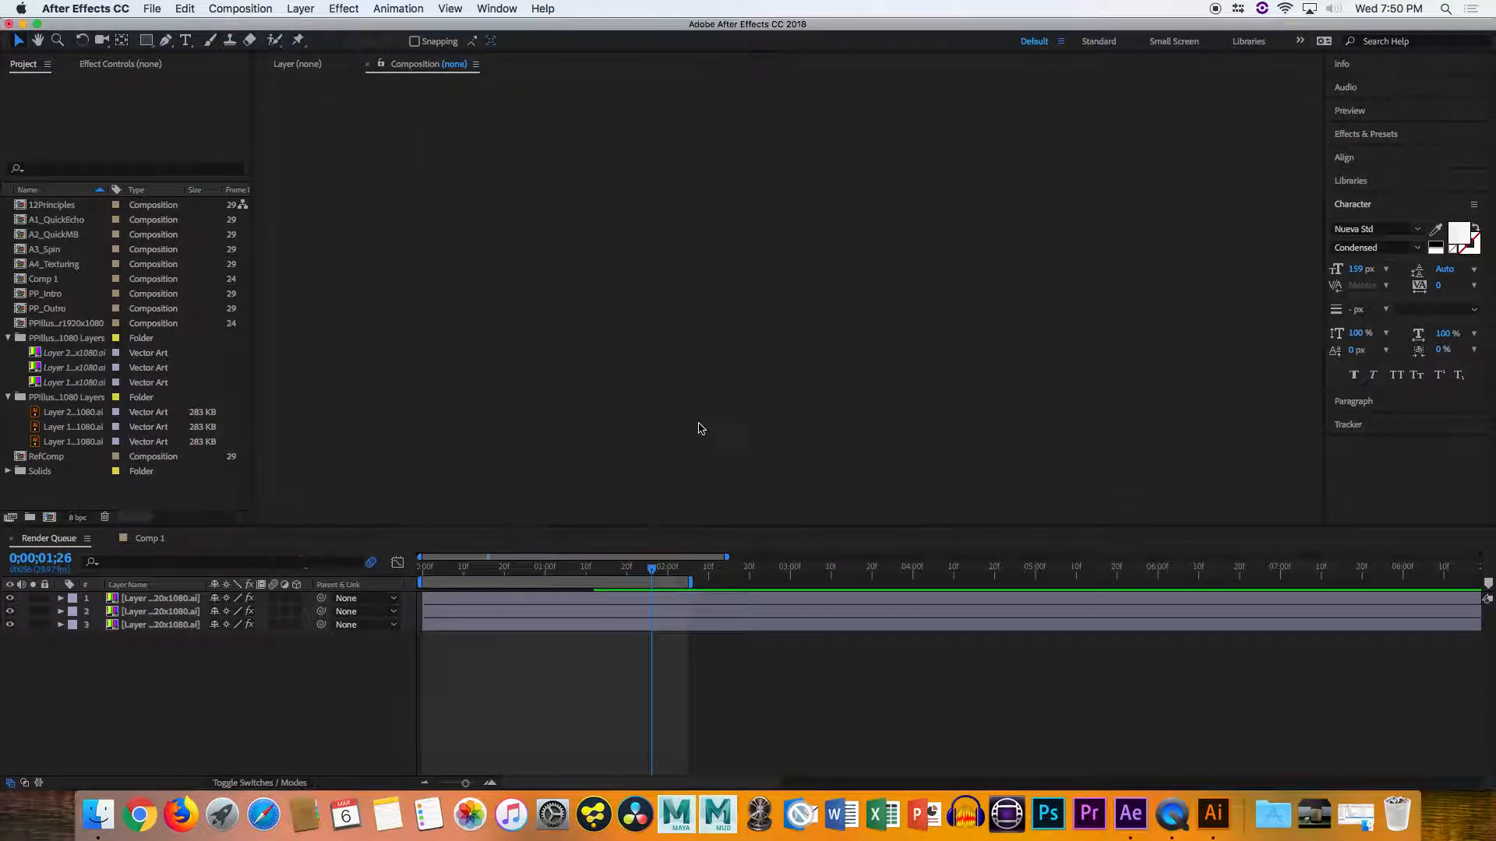
pyautogui.click(966, 168)
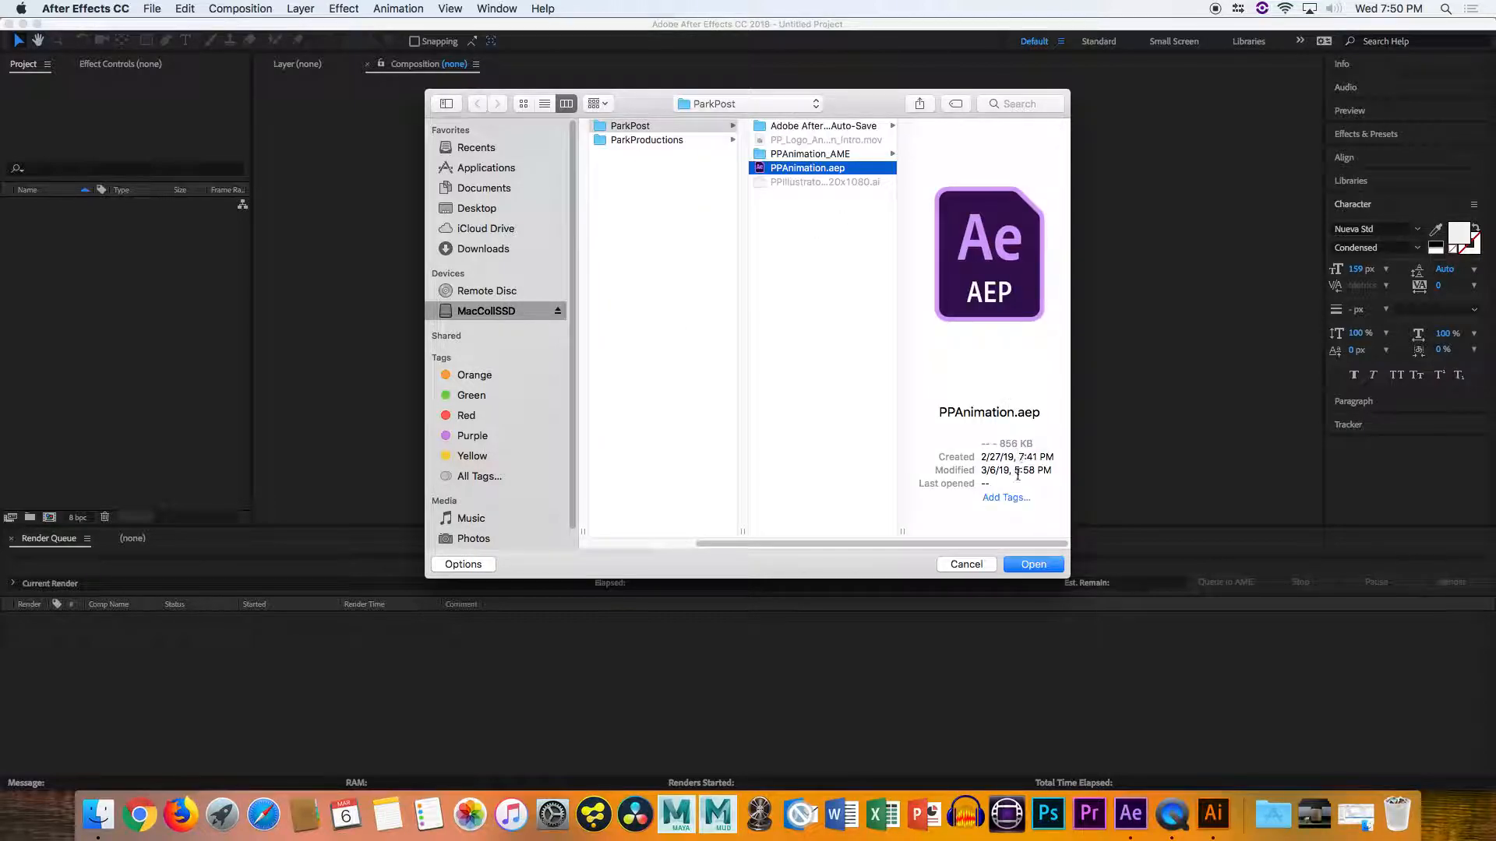
pyautogui.click(1022, 561)
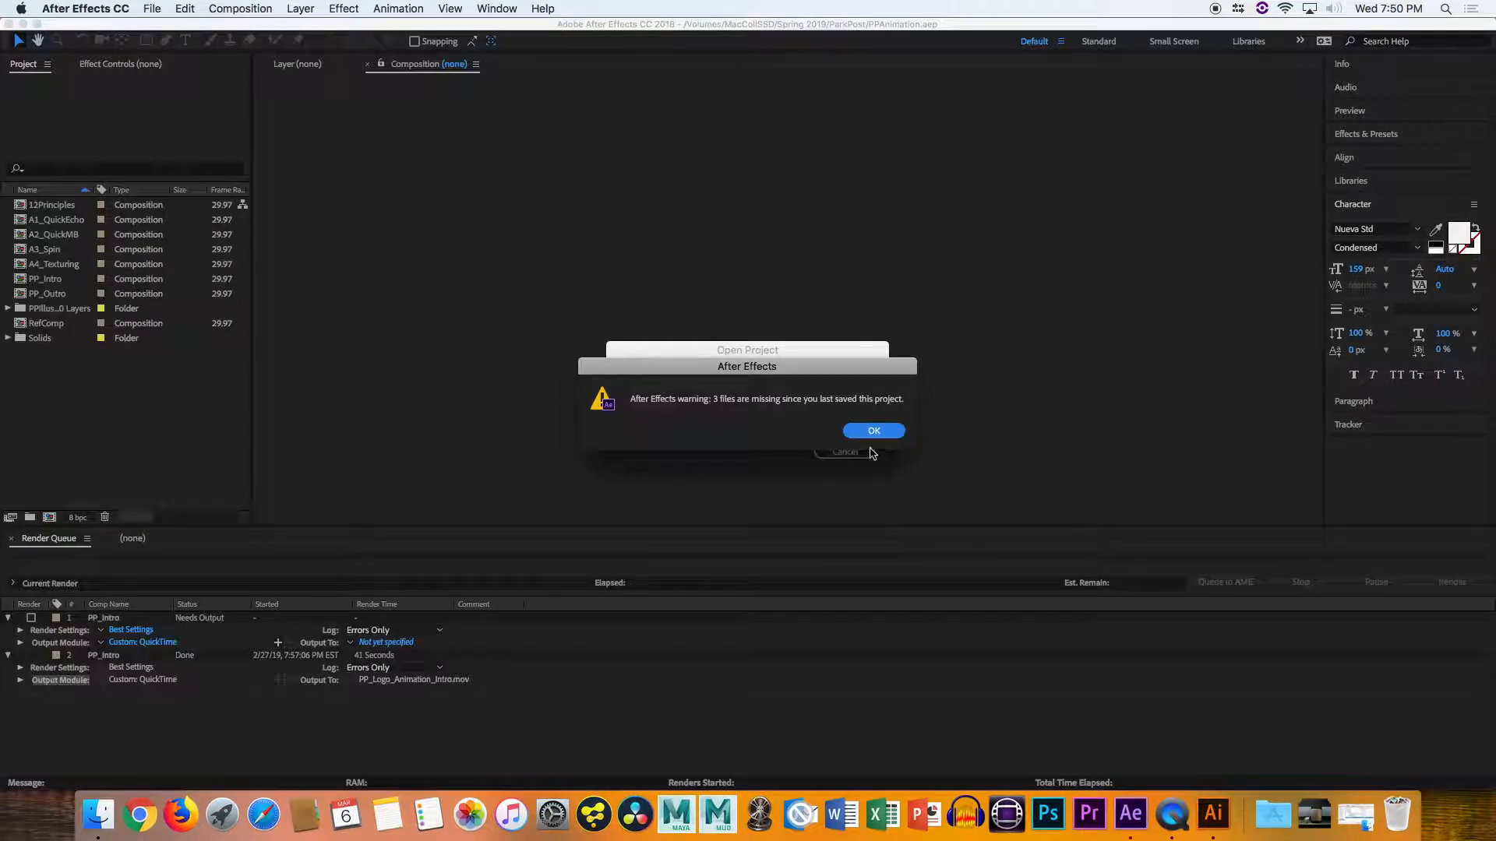
pyautogui.click(873, 431)
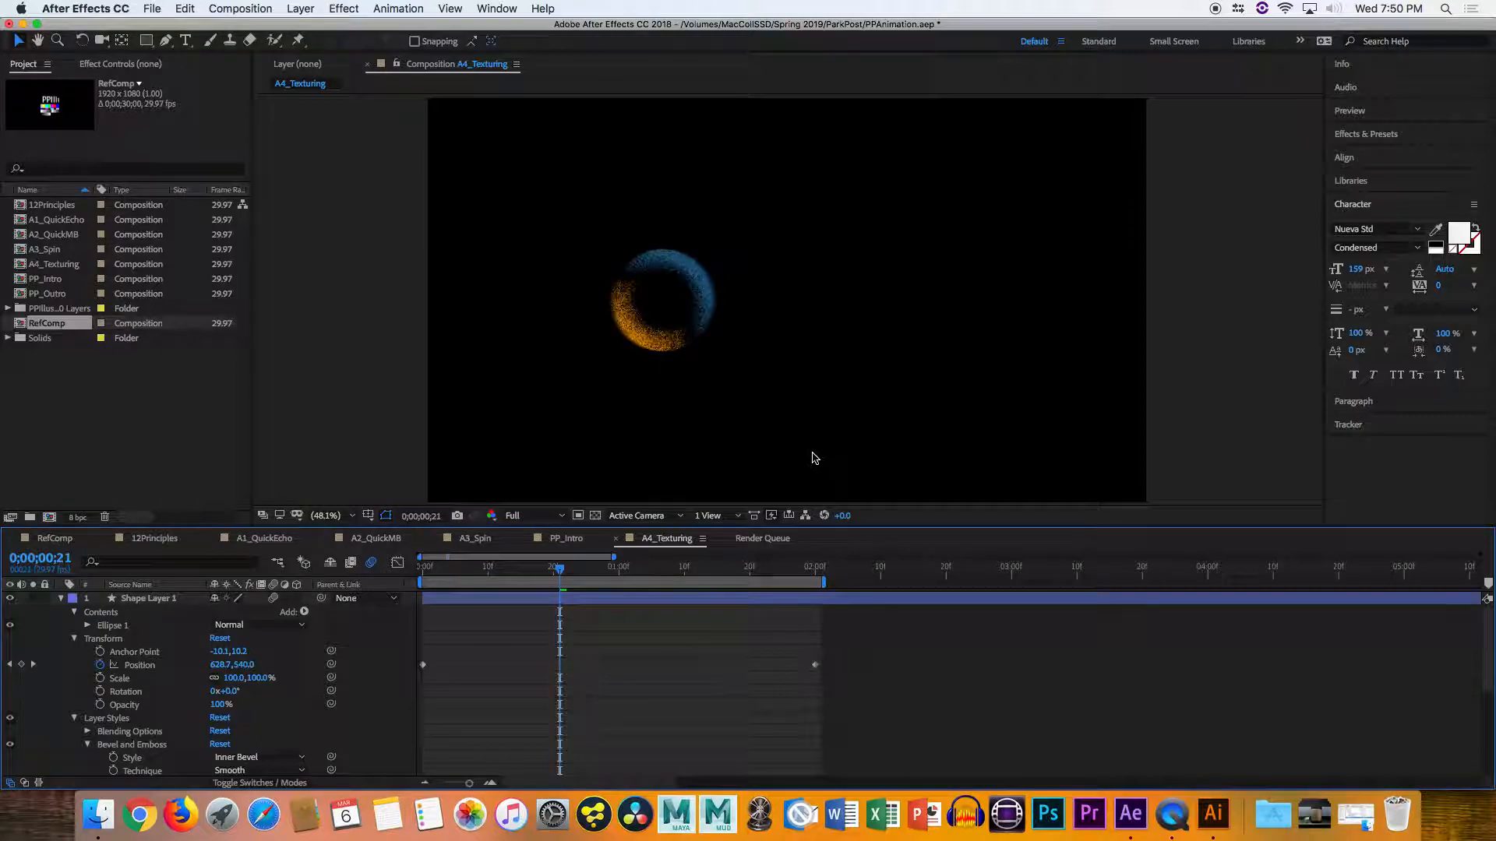
# Open RefComp, select its three layers, and reload the three missing vector items in the PPIllustrator1920x1080 Layers folder
pyautogui.click(45, 538)
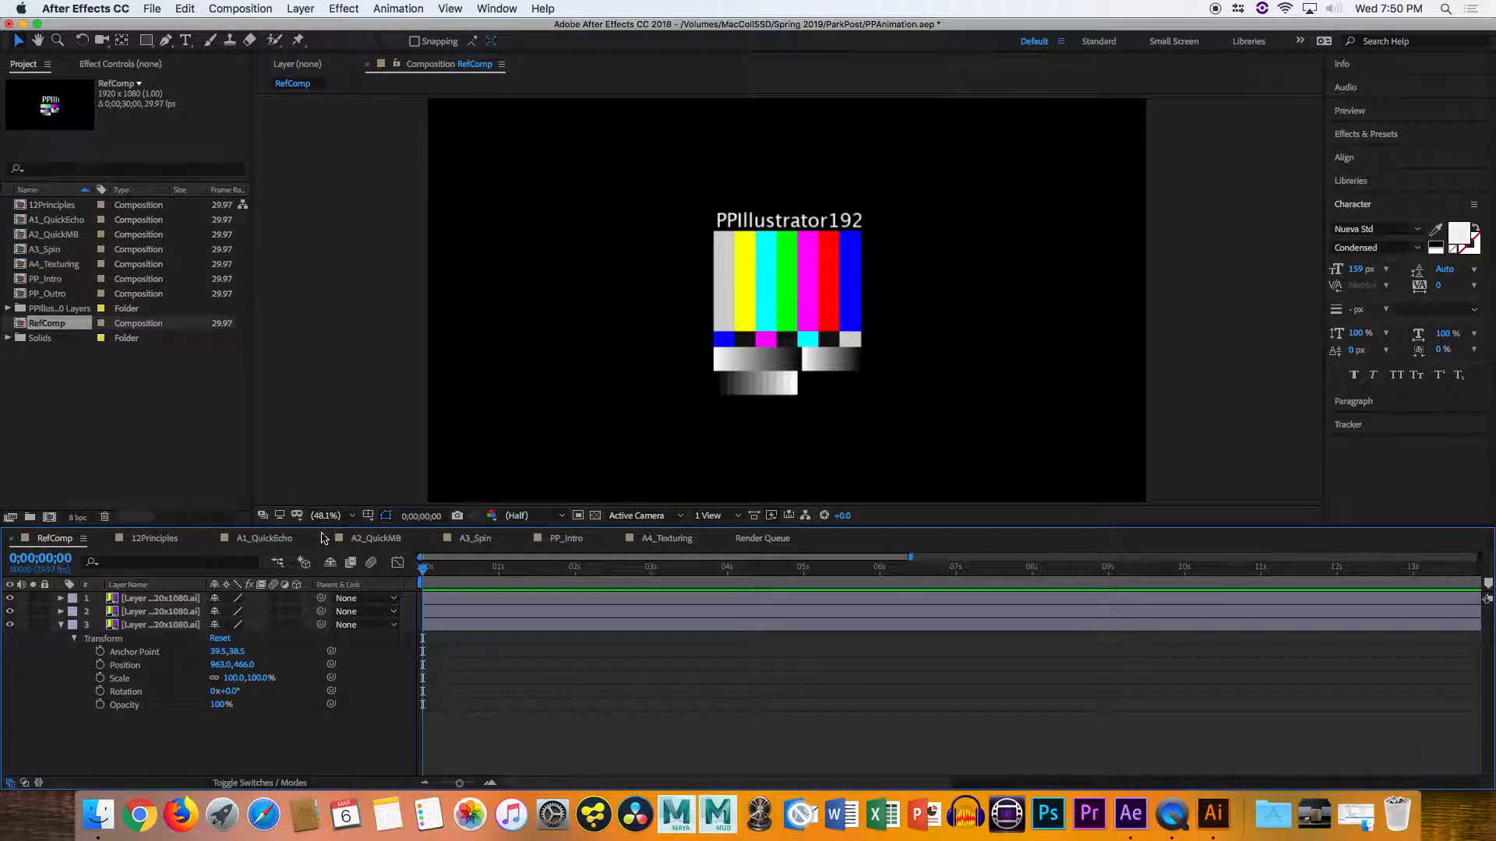
pyautogui.click(148, 597)
pyautogui.keyDown('shift'); pyautogui.click(152, 612); pyautogui.keyUp('shift')
pyautogui.keyDown('shift'); pyautogui.click(152, 625); pyautogui.keyUp('shift')
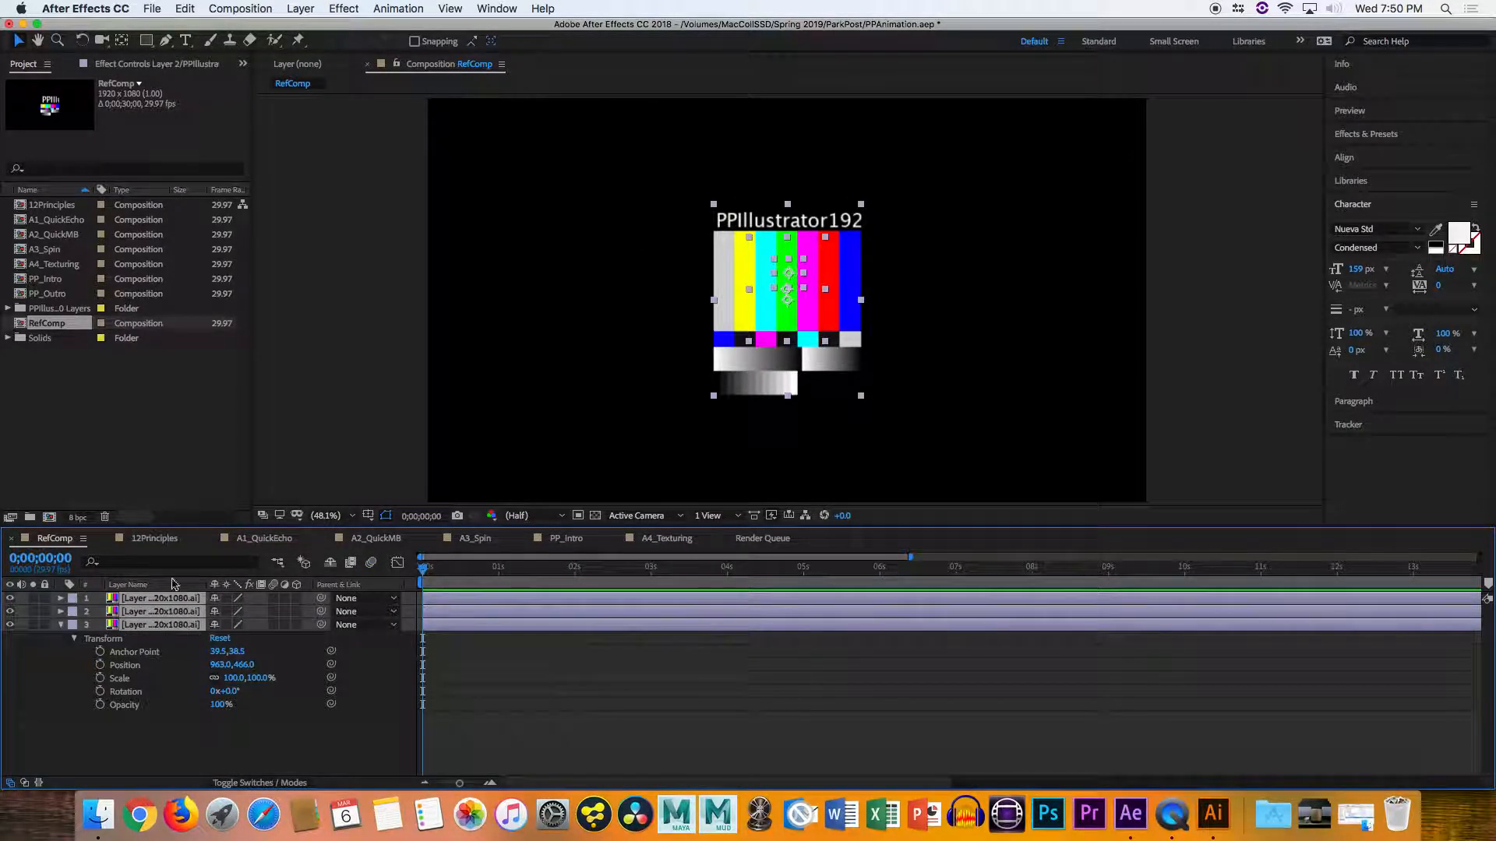
pyautogui.click(9, 308)
pyautogui.click(71, 324)
pyautogui.keyDown('shift'); pyautogui.click(70, 353); pyautogui.keyUp('shift')
pyautogui.rightClick(105, 349)
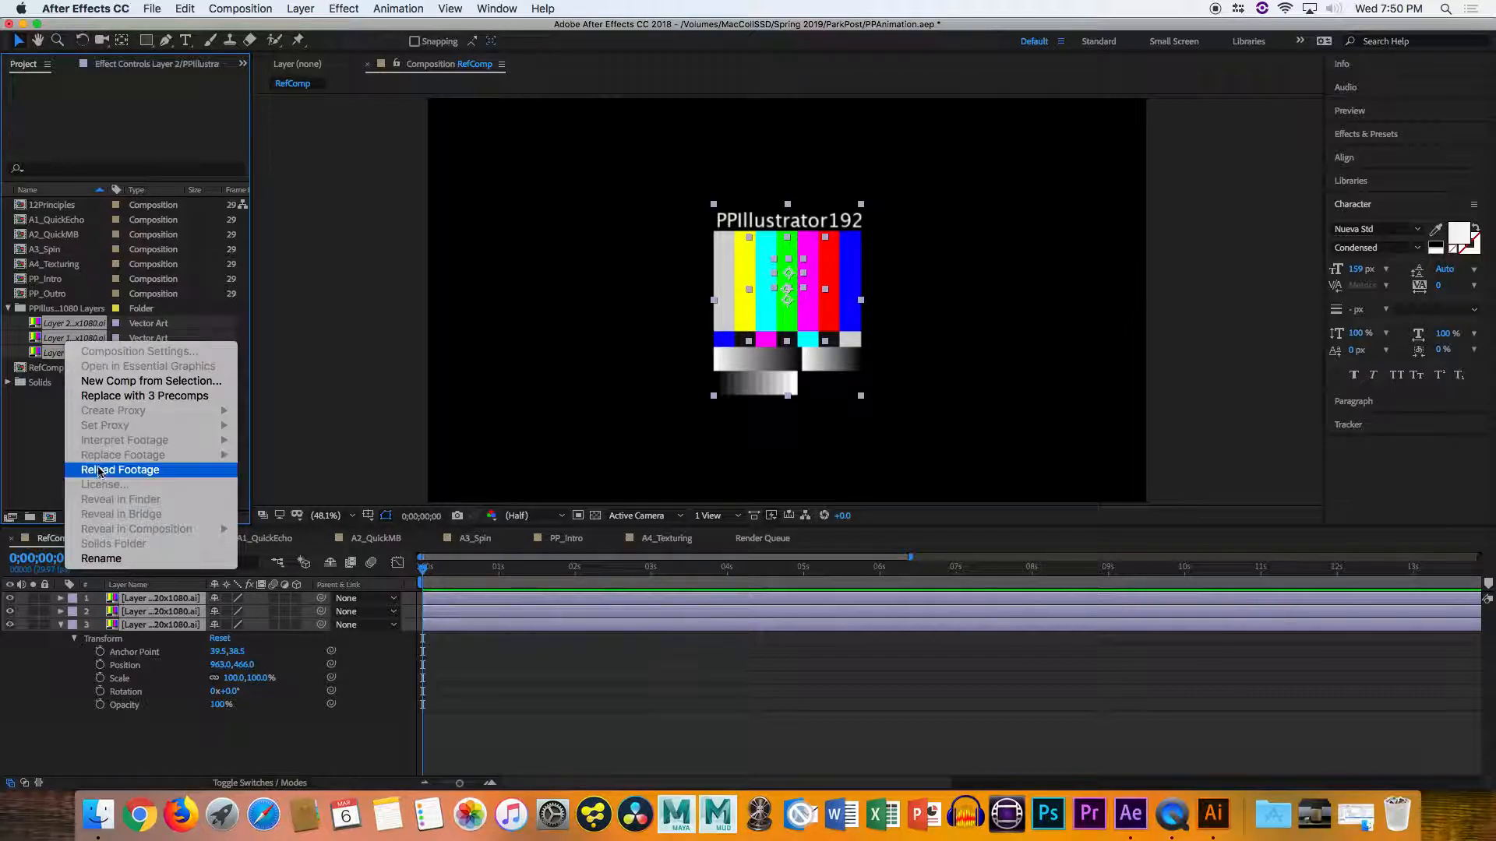
pyautogui.click(97, 470)
pyautogui.press('Return')
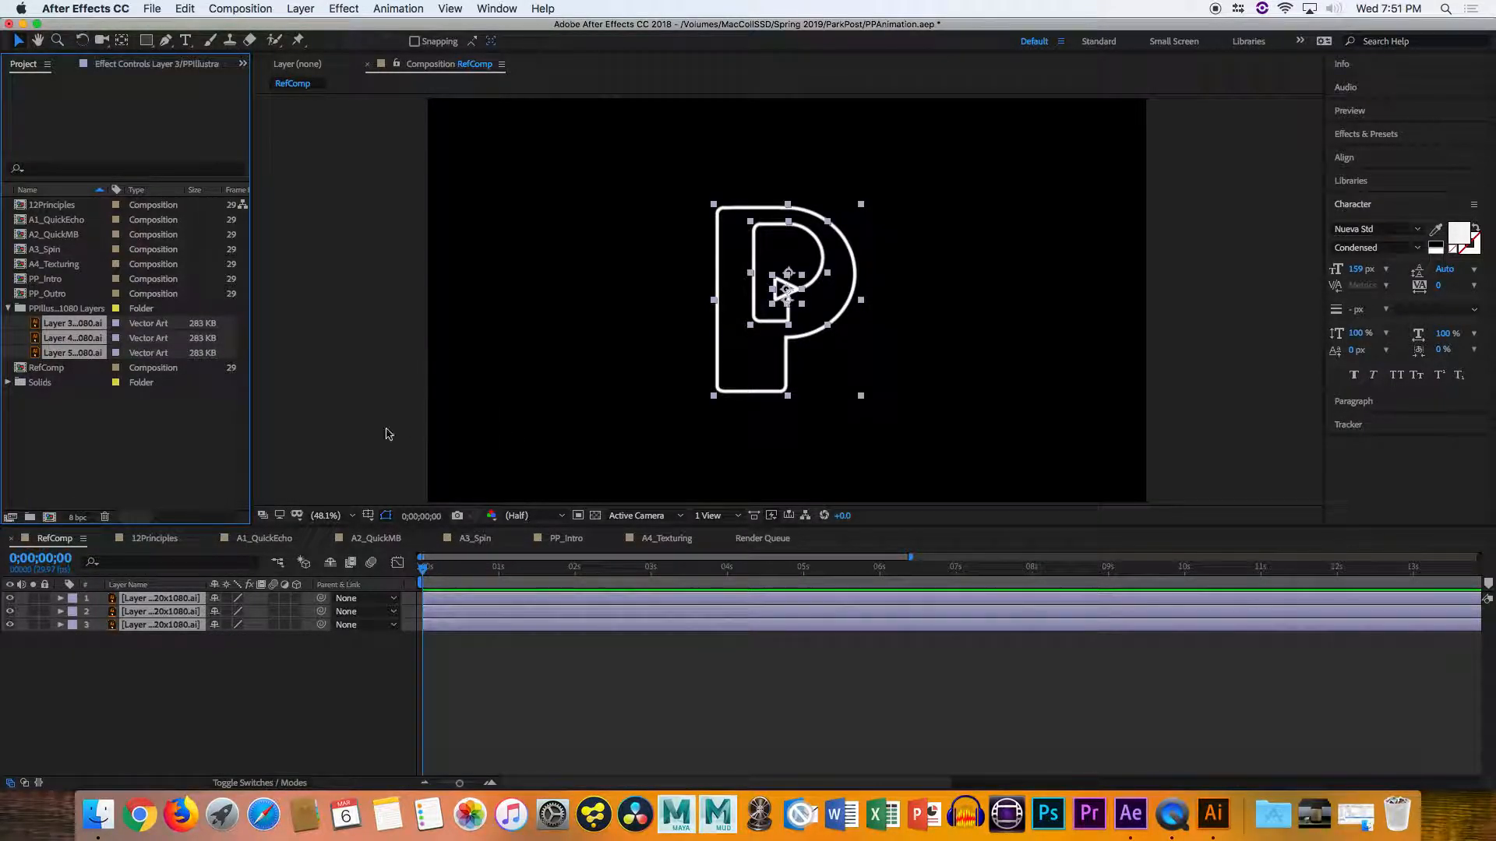
# Deselect the RefComp layers and scrub A1_QuickEcho back to its first frame to check the reloaded artwork
pyautogui.click(236, 675)
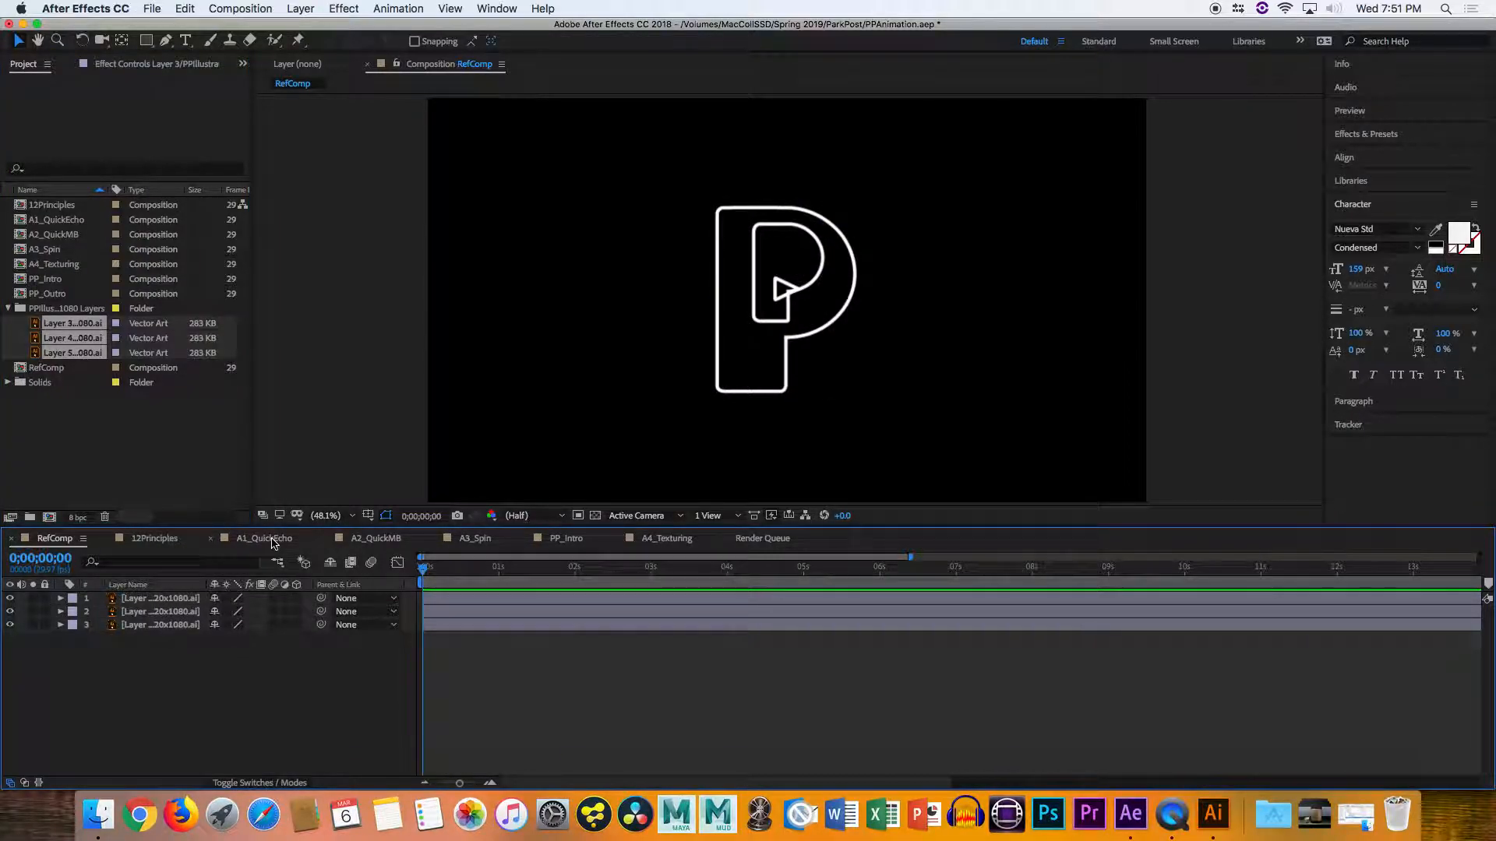
pyautogui.click(271, 541)
pyautogui.click(569, 575)
pyautogui.moveTo(569, 574); pyautogui.dragTo(422, 575)
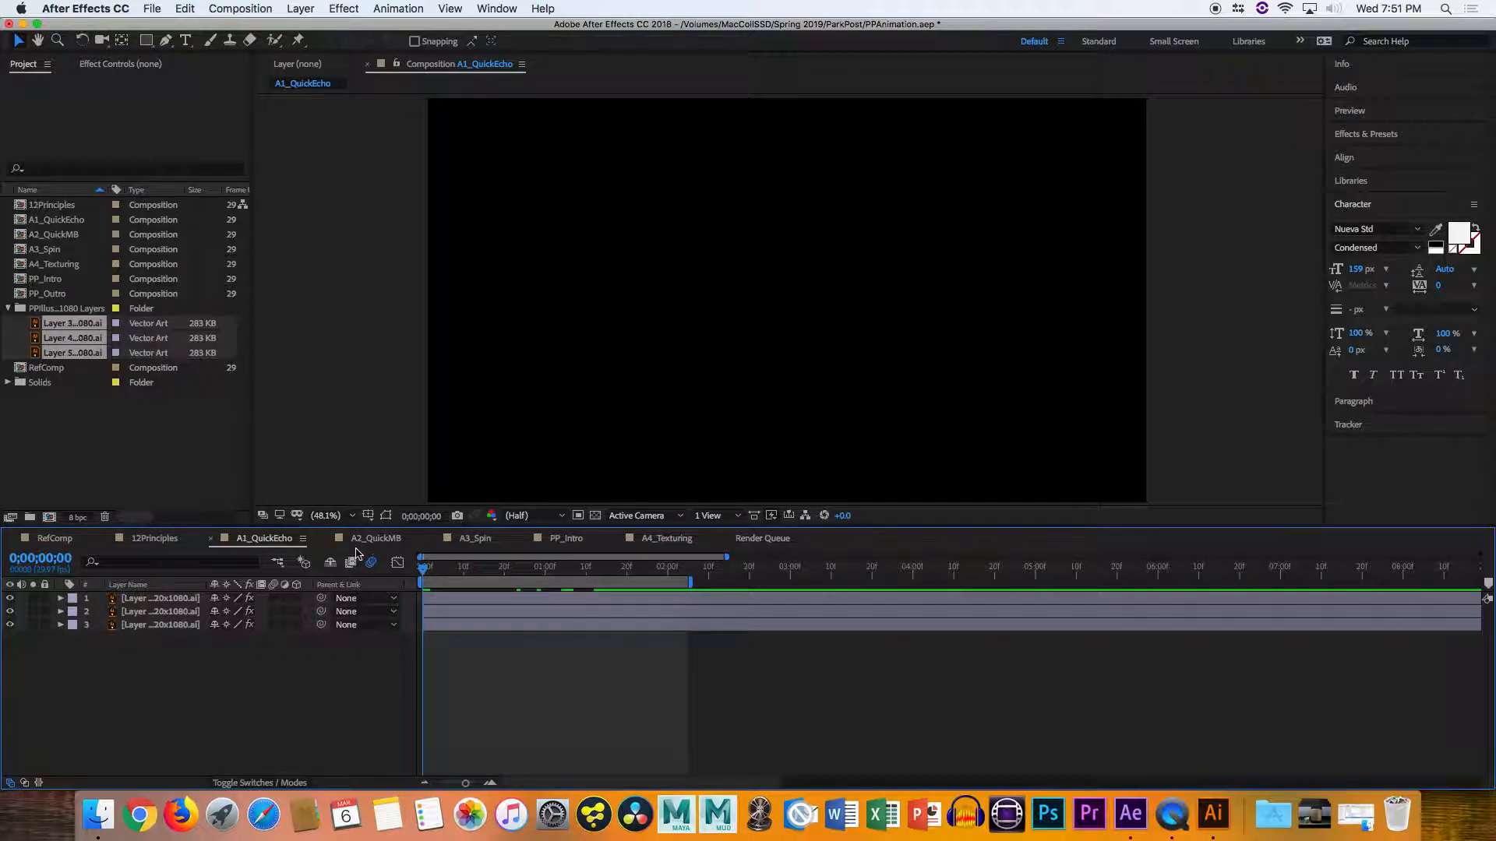
pyautogui.click(427, 571)
pyautogui.moveTo(428, 571); pyautogui.dragTo(421, 571)
# Open PPAnimation.aep again from the ParkPost folder without saving the current changes, and dismiss the missing-files warning
pyautogui.click(67, 8)
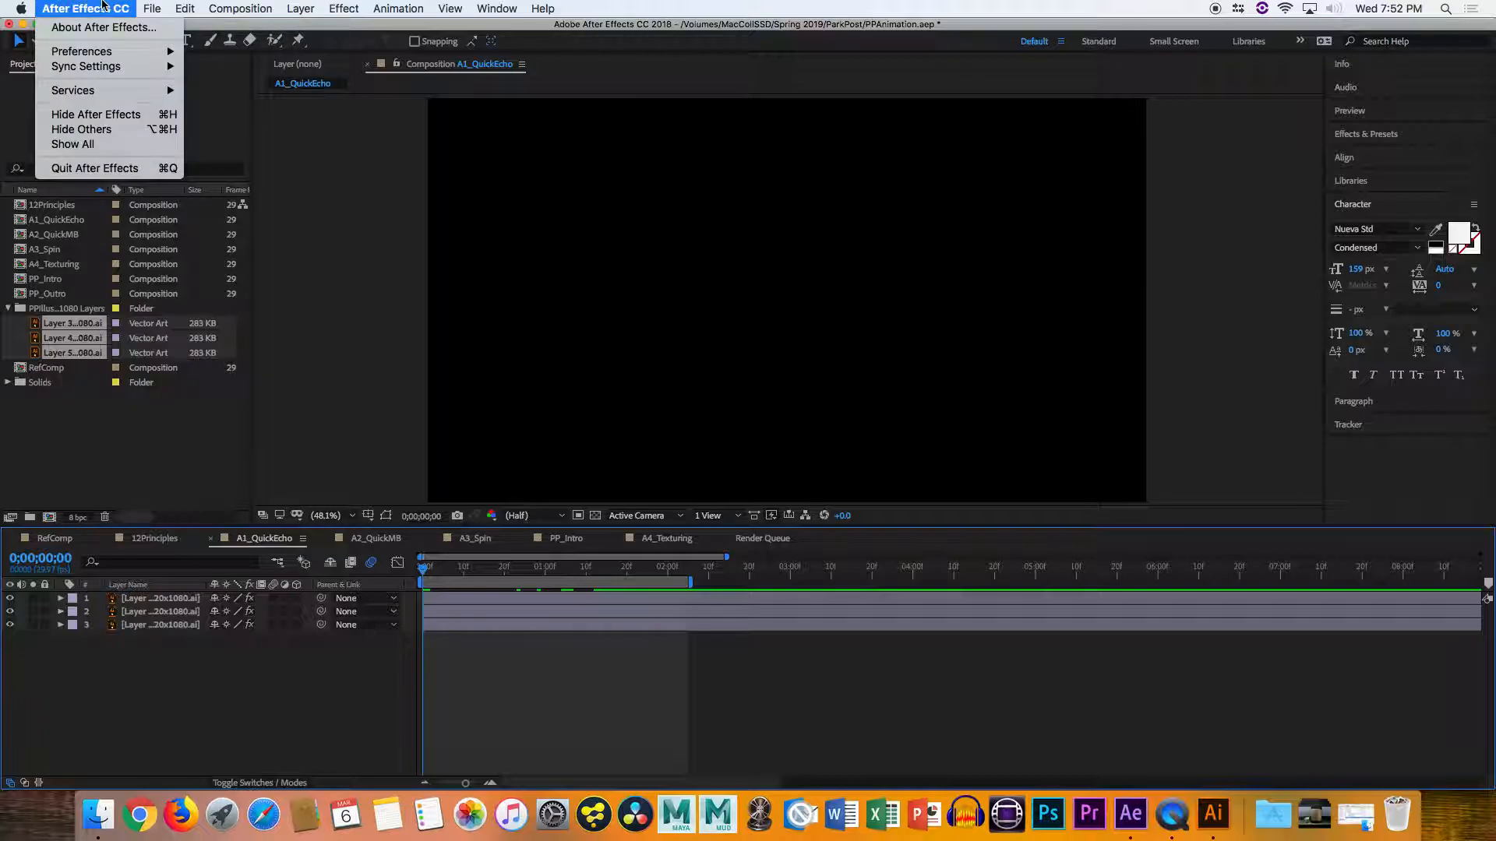
pyautogui.moveTo(141, 8)
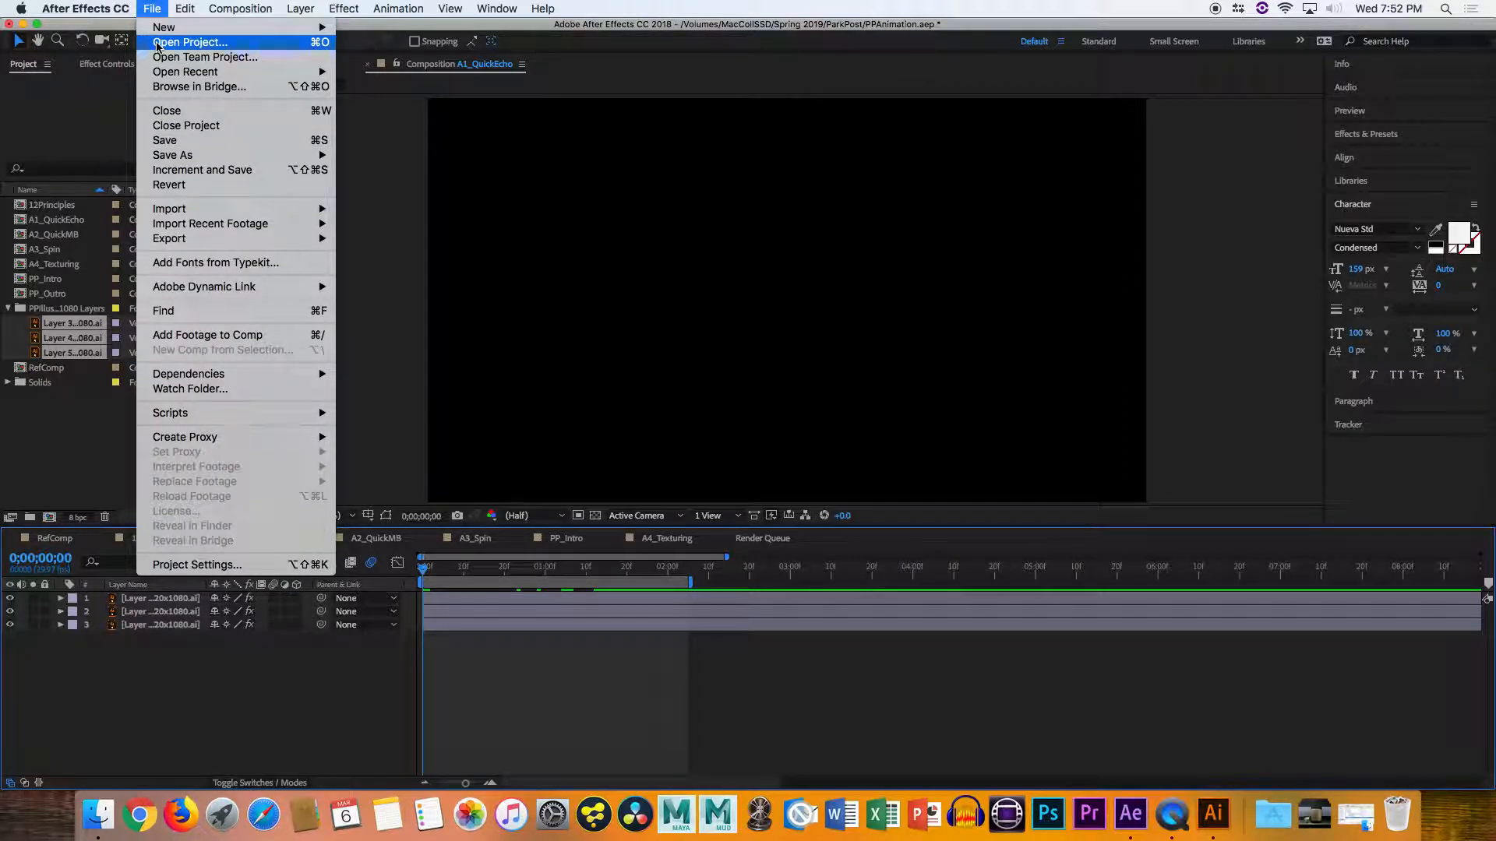
pyautogui.click(157, 42)
pyautogui.click(676, 429)
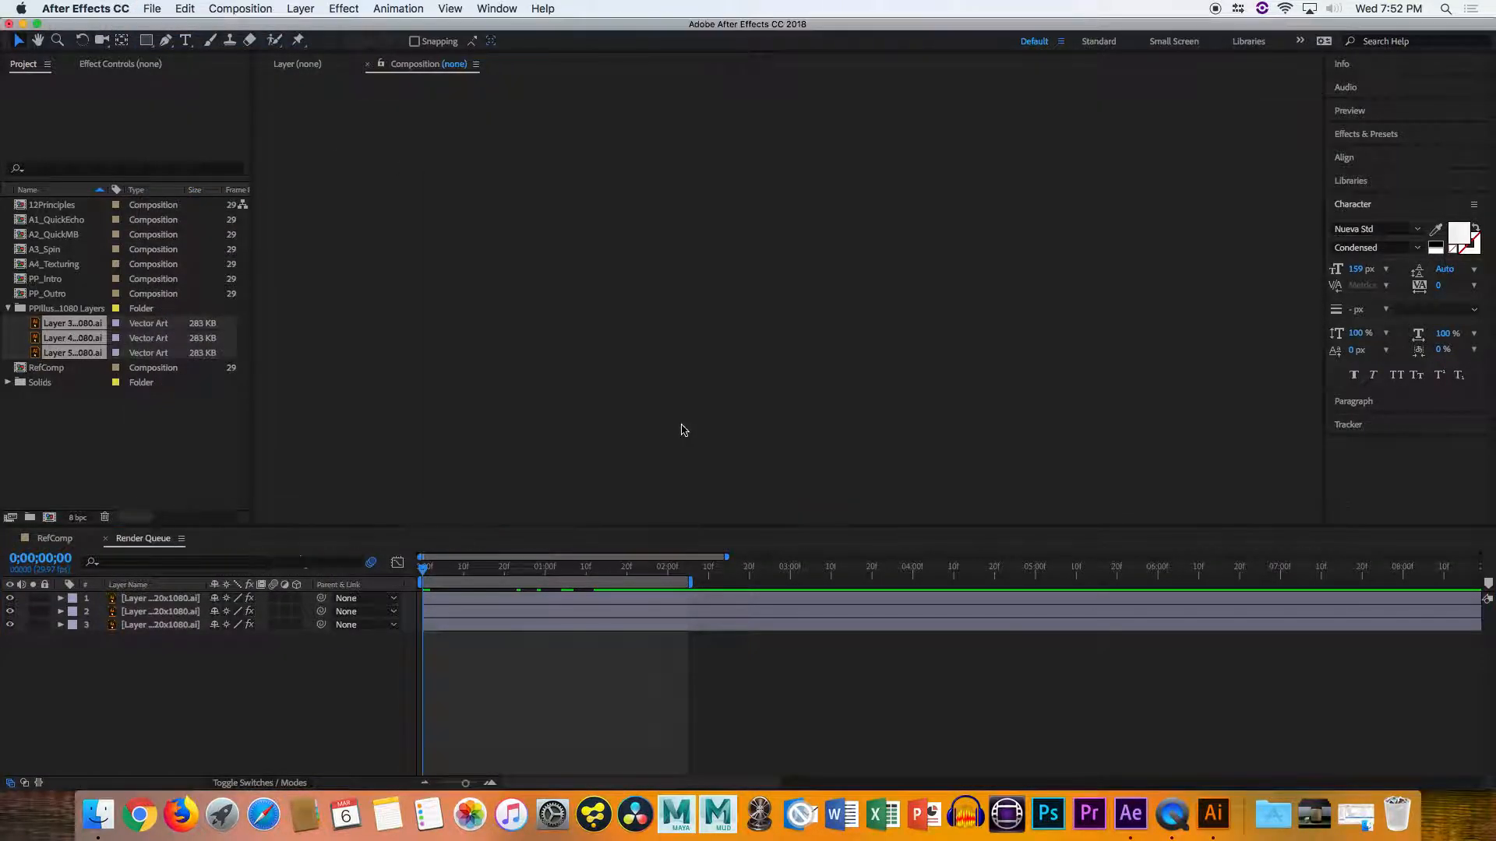
pyautogui.click(675, 169)
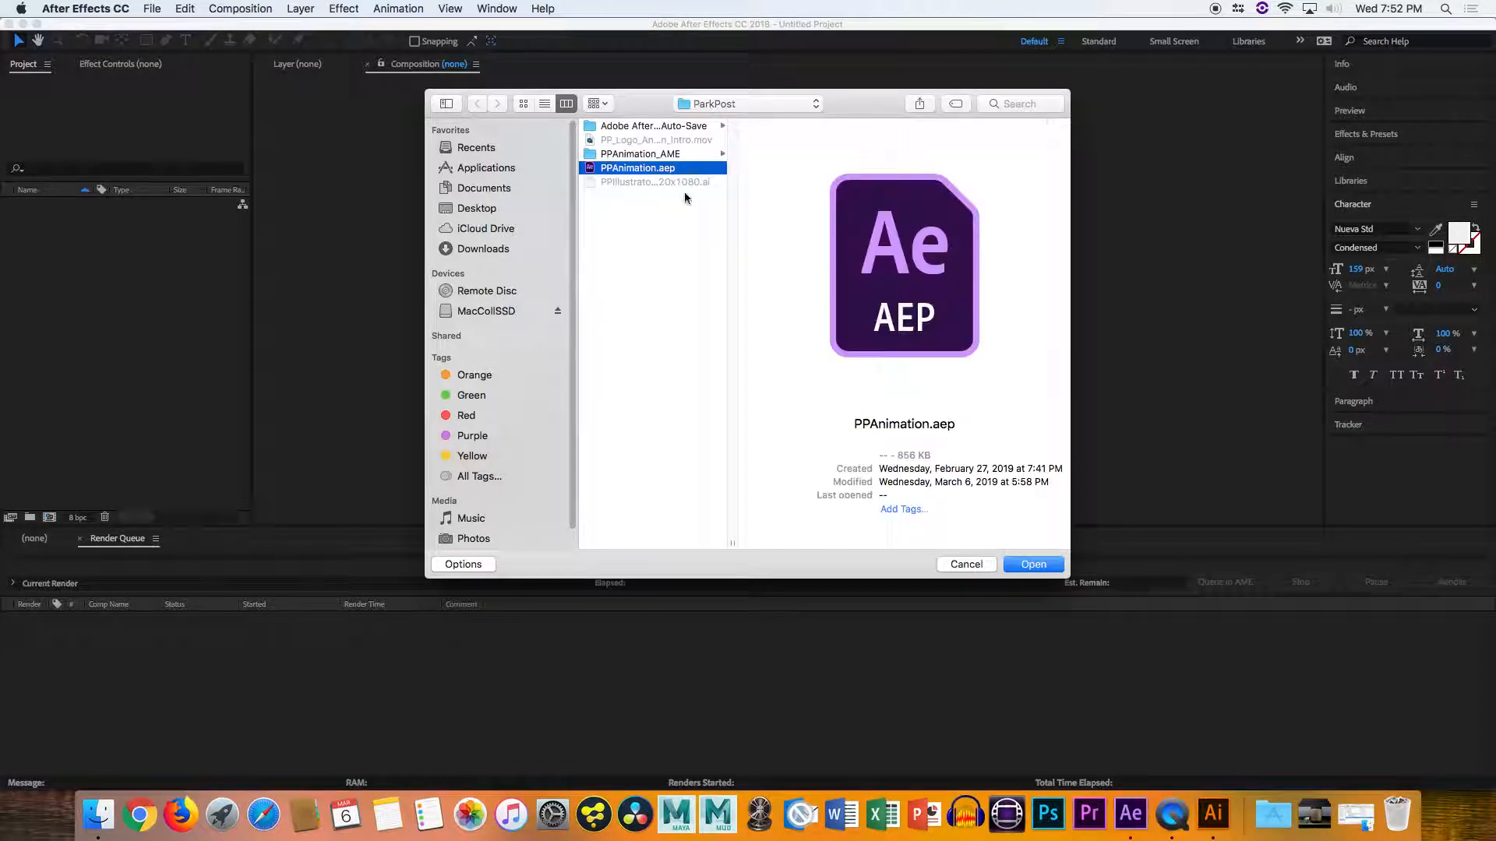
pyautogui.click(1043, 568)
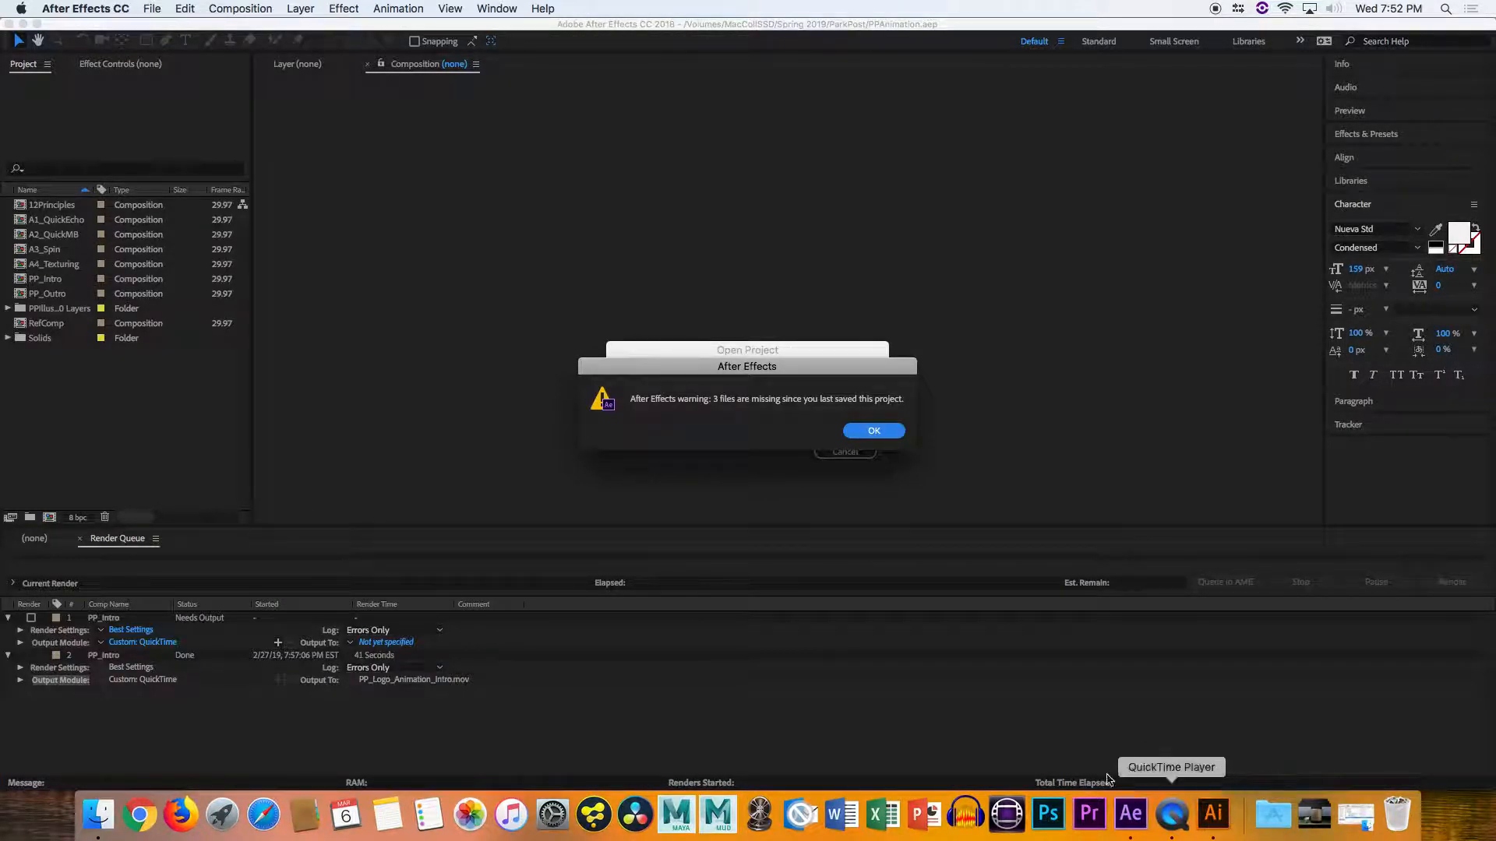
pyautogui.click(873, 430)
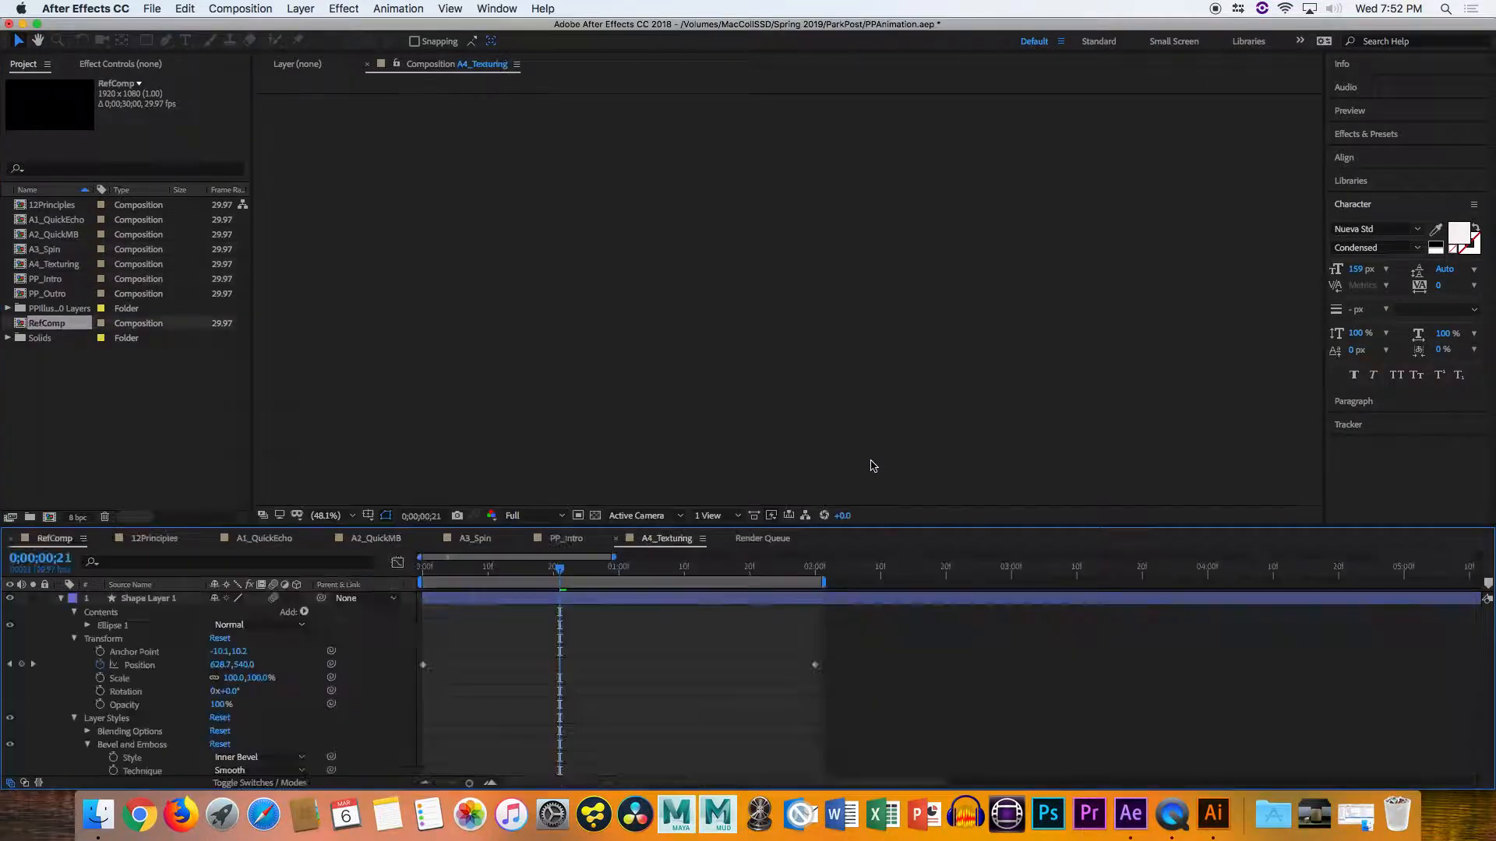
# Switch to Illustrator and undo the recent layer edits to the P logo
pyautogui.click(1213, 814)
pyautogui.click(169, 8)
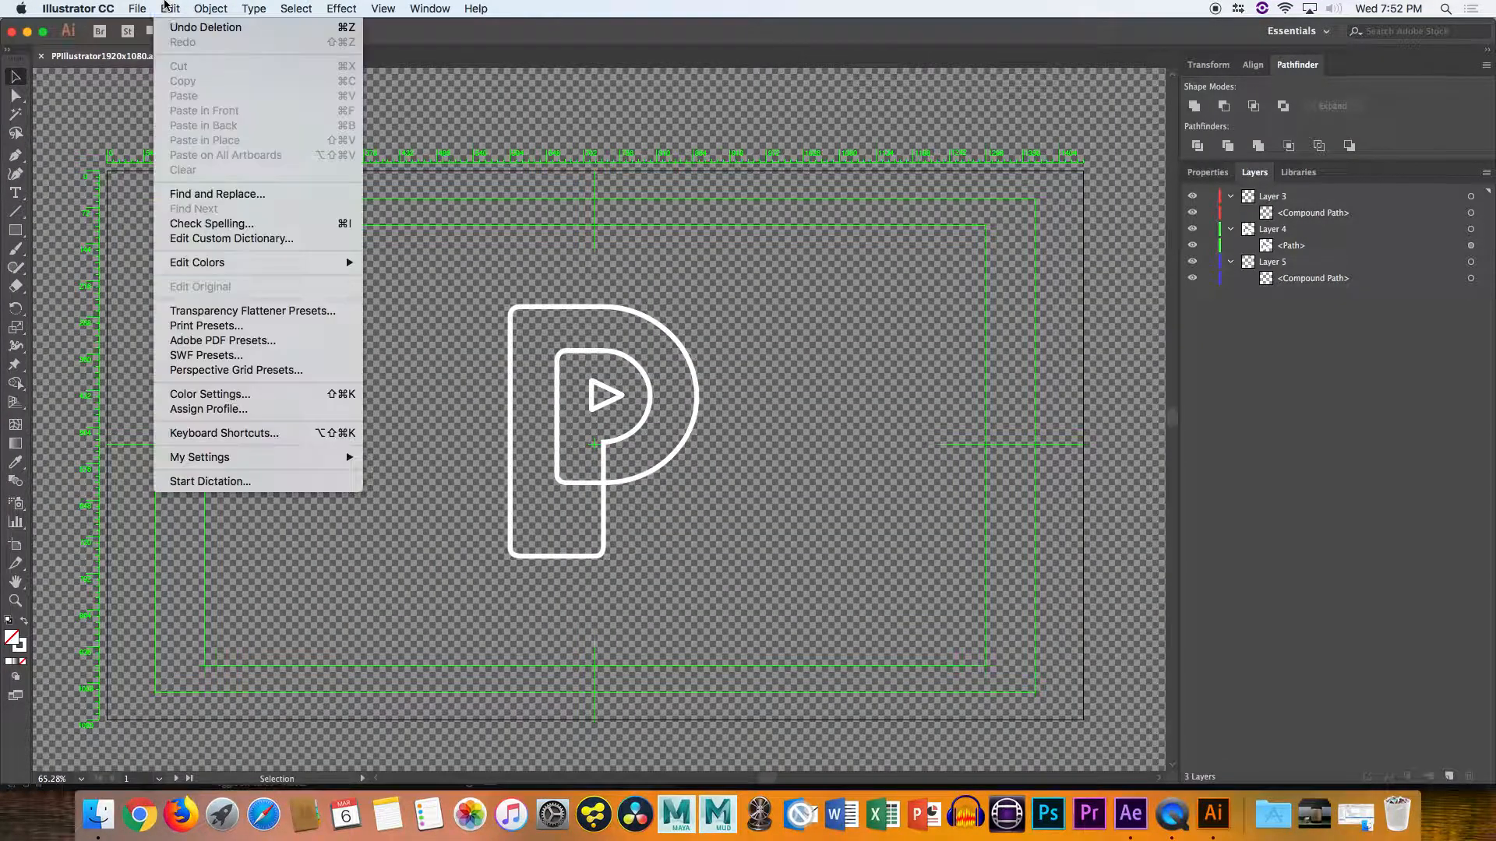
pyautogui.click(165, 6)
pyautogui.press('super+z')
pyautogui.press('super+z')
pyautogui.press('super+z')
pyautogui.press('super+z')
pyautogui.press('super+z')
pyautogui.press('super+z')
pyautogui.press('super+z')
pyautogui.press('super+z')
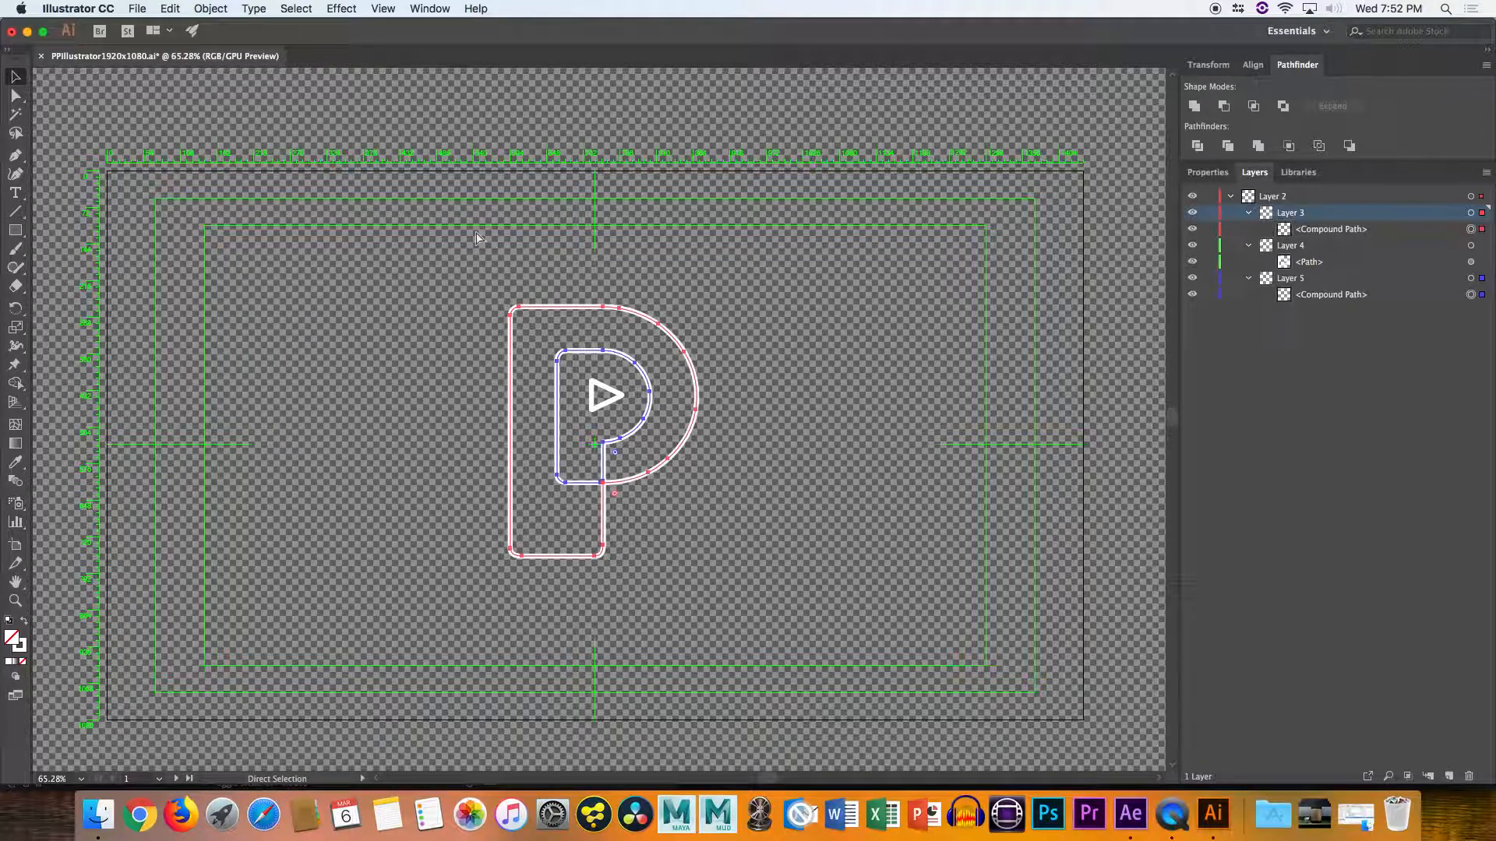
# Step through the edit history to restore Layer 2, Layer 12 and Layer 13 as top-level layers, and save the document
pyautogui.press('super+shift+z')
pyautogui.press('super+shift+z')
pyautogui.press('super+shift+z')
pyautogui.press('super+shift+z')
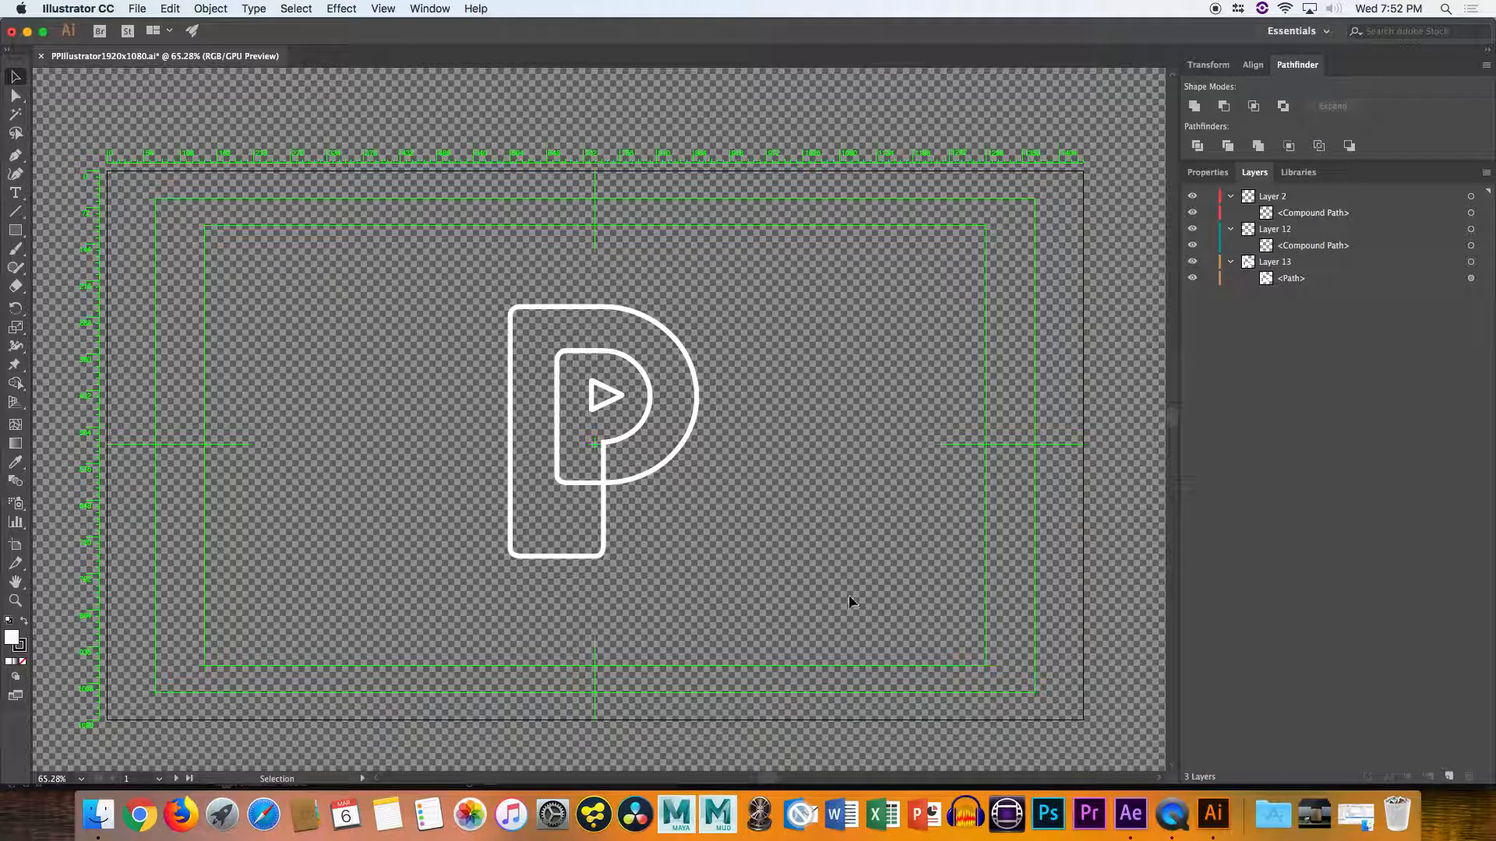
pyautogui.press('super+s')
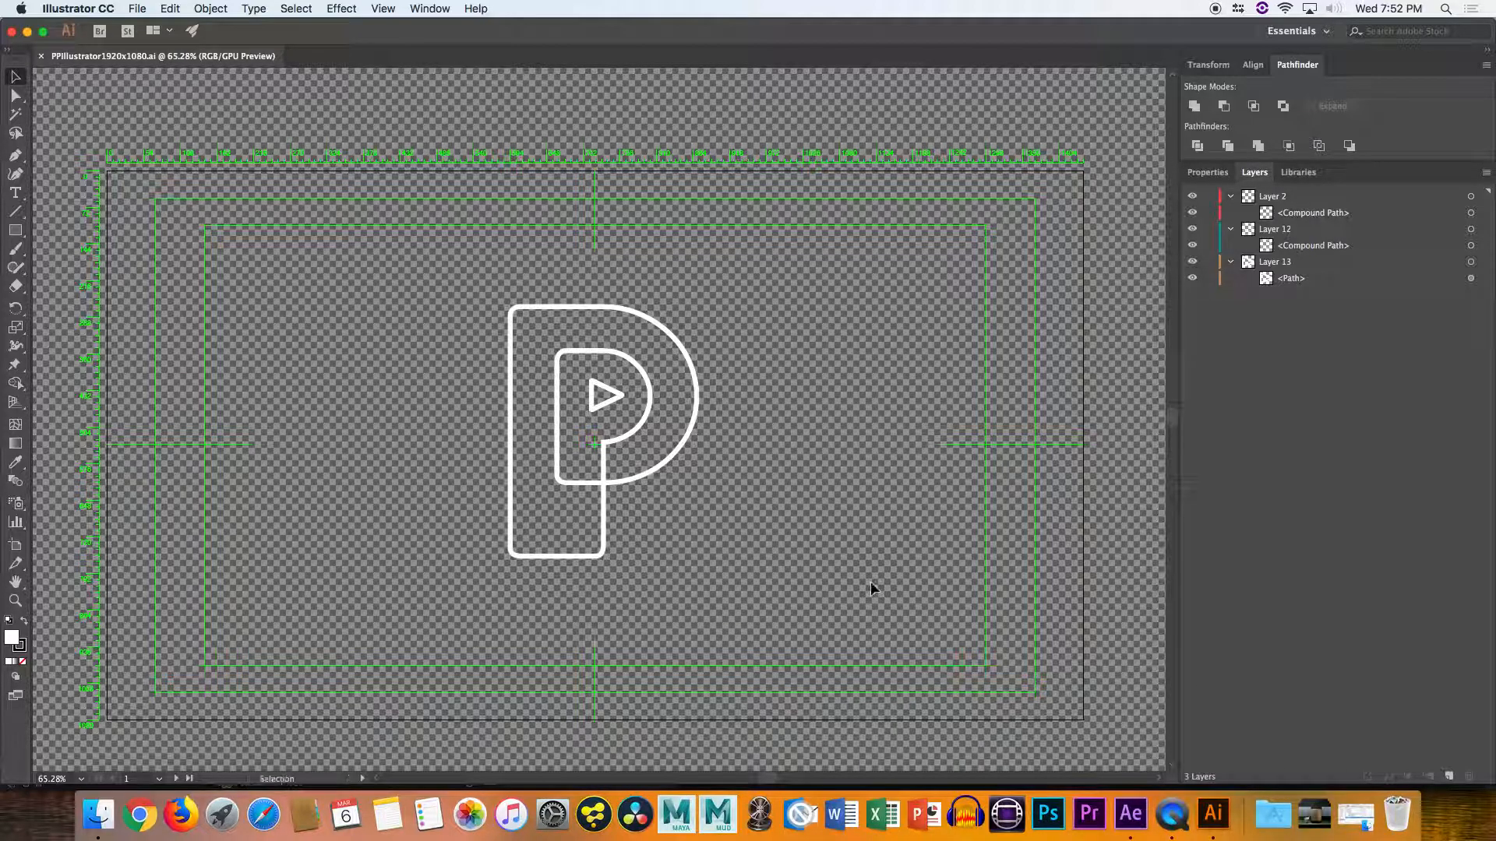
# Switch to After Effects, open RefComp, and reload the three missing vector items in the PPIllustrator1920x1080 Layers folder
pyautogui.click(1131, 814)
pyautogui.press('Home')
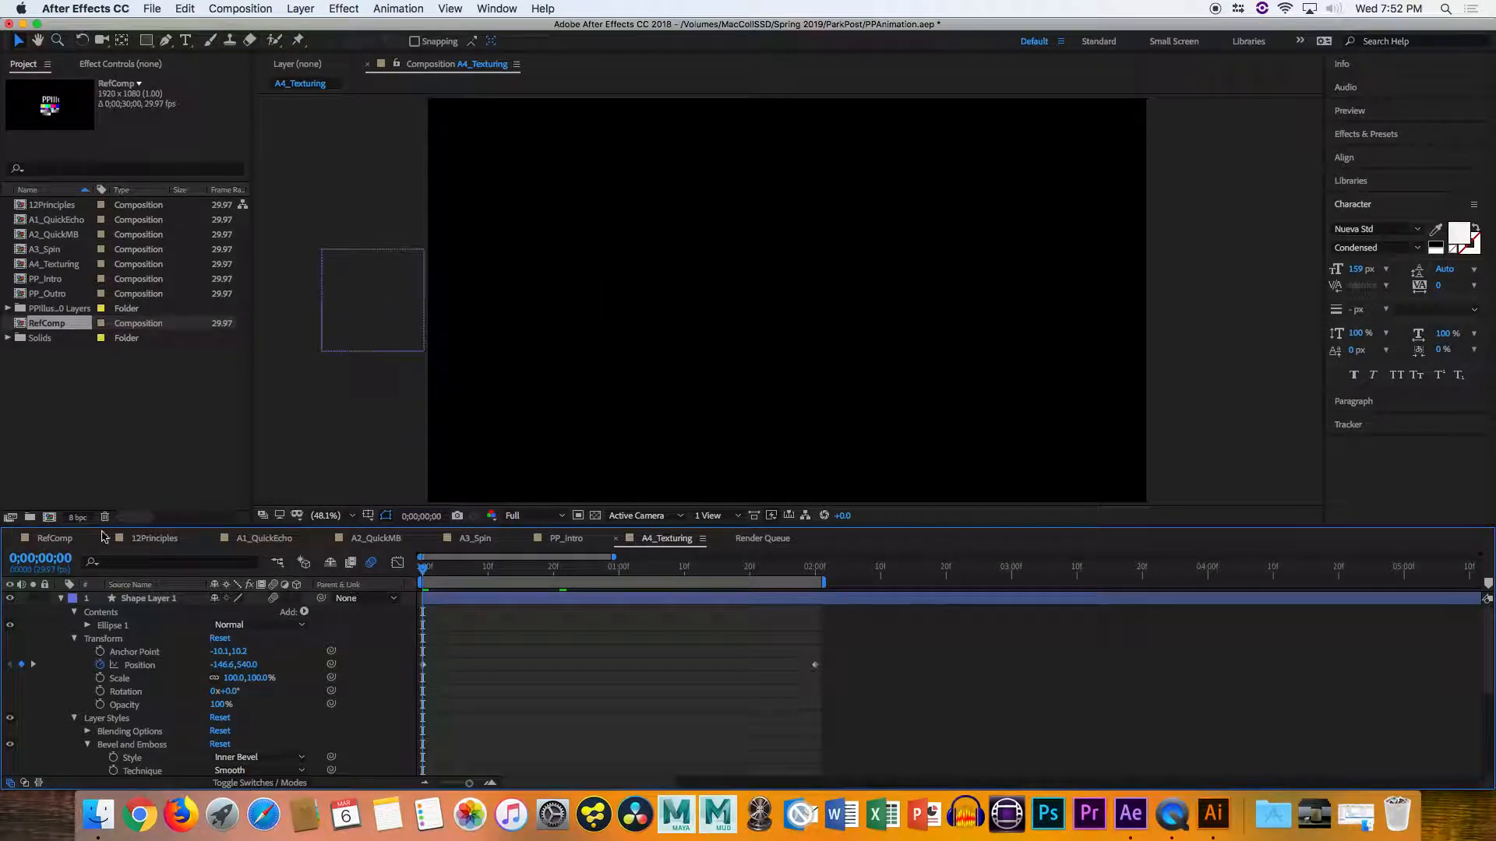
pyautogui.click(75, 539)
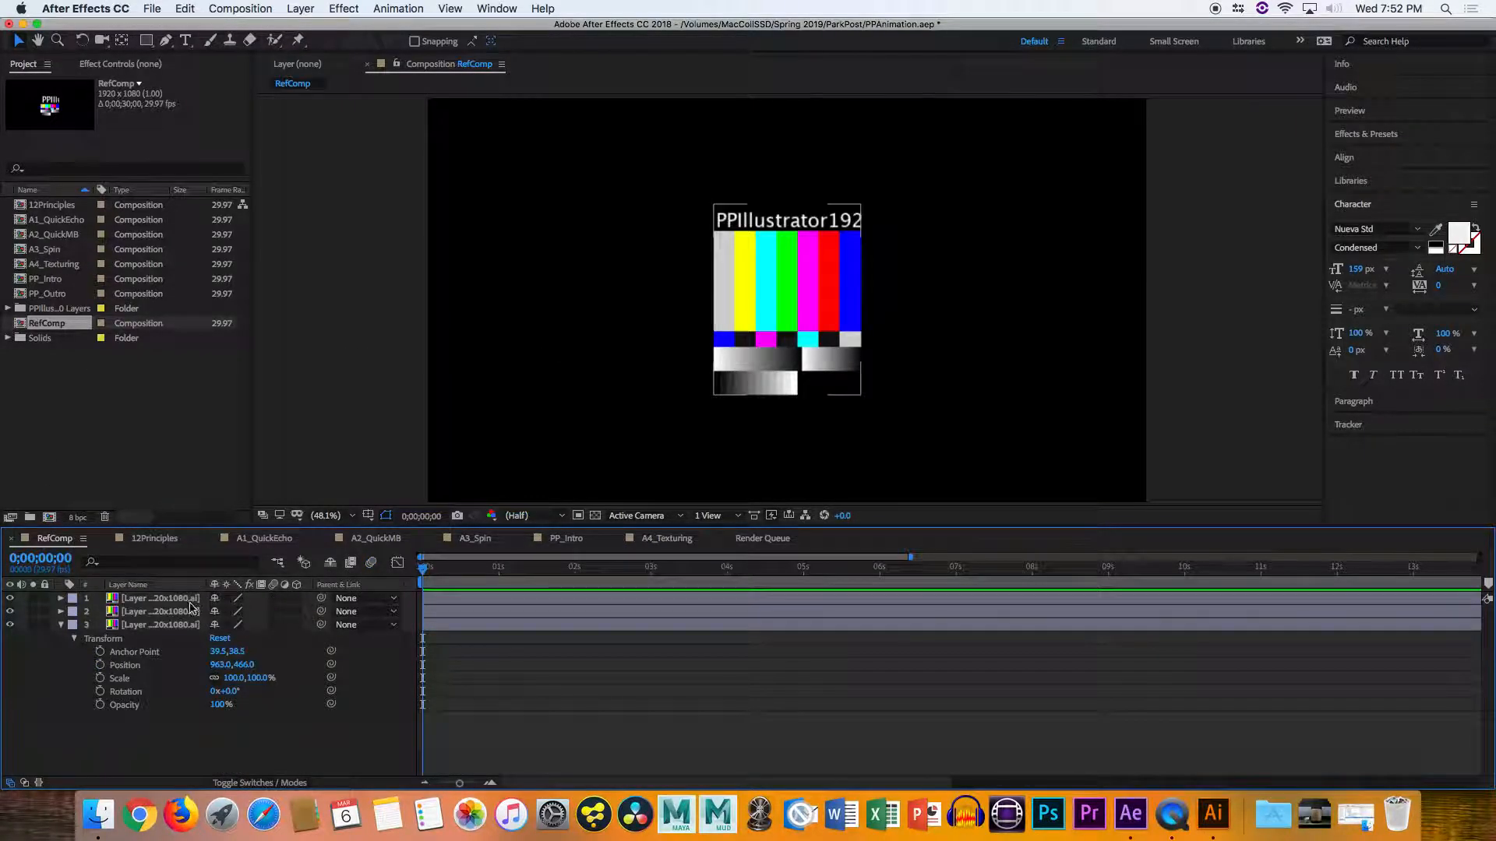
pyautogui.click(161, 599)
pyautogui.click(11, 310)
pyautogui.click(10, 310)
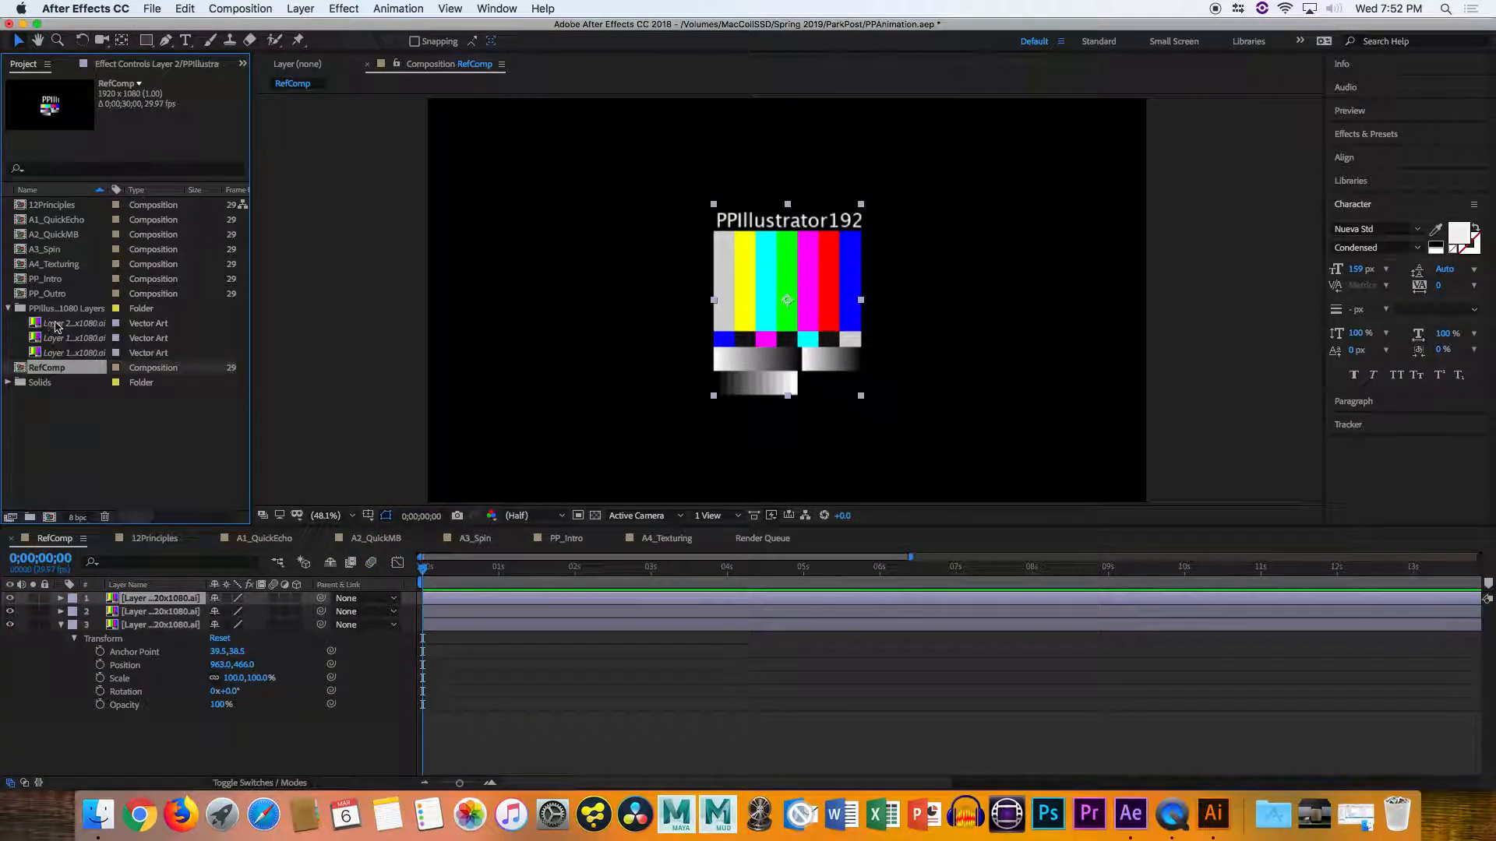
pyautogui.click(62, 324)
pyautogui.keyDown('shift'); pyautogui.click(62, 353); pyautogui.keyUp('shift')
pyautogui.rightClick(83, 342)
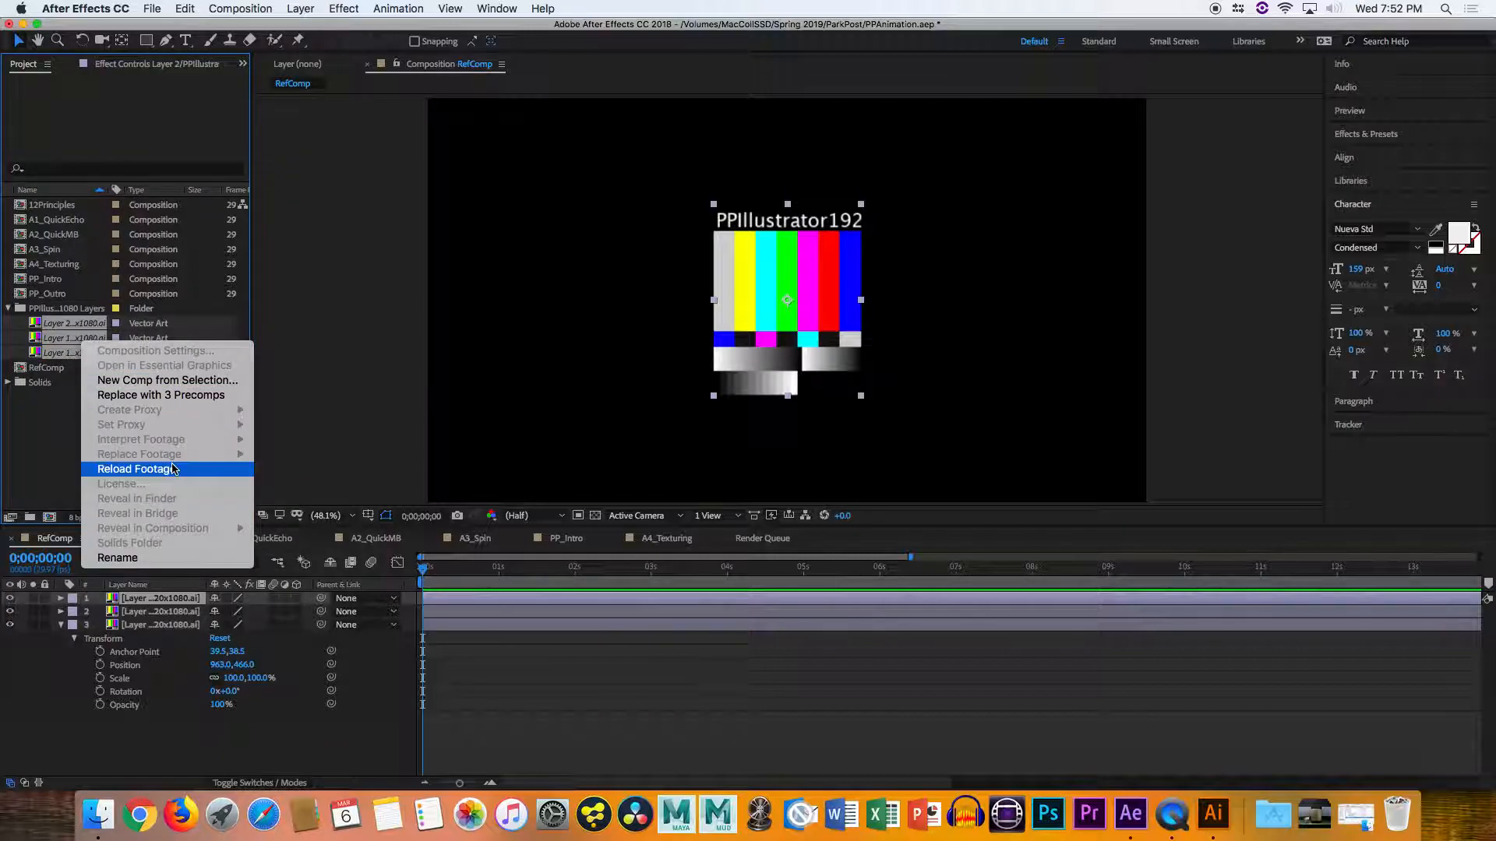
pyautogui.click(136, 469)
pyautogui.click(840, 428)
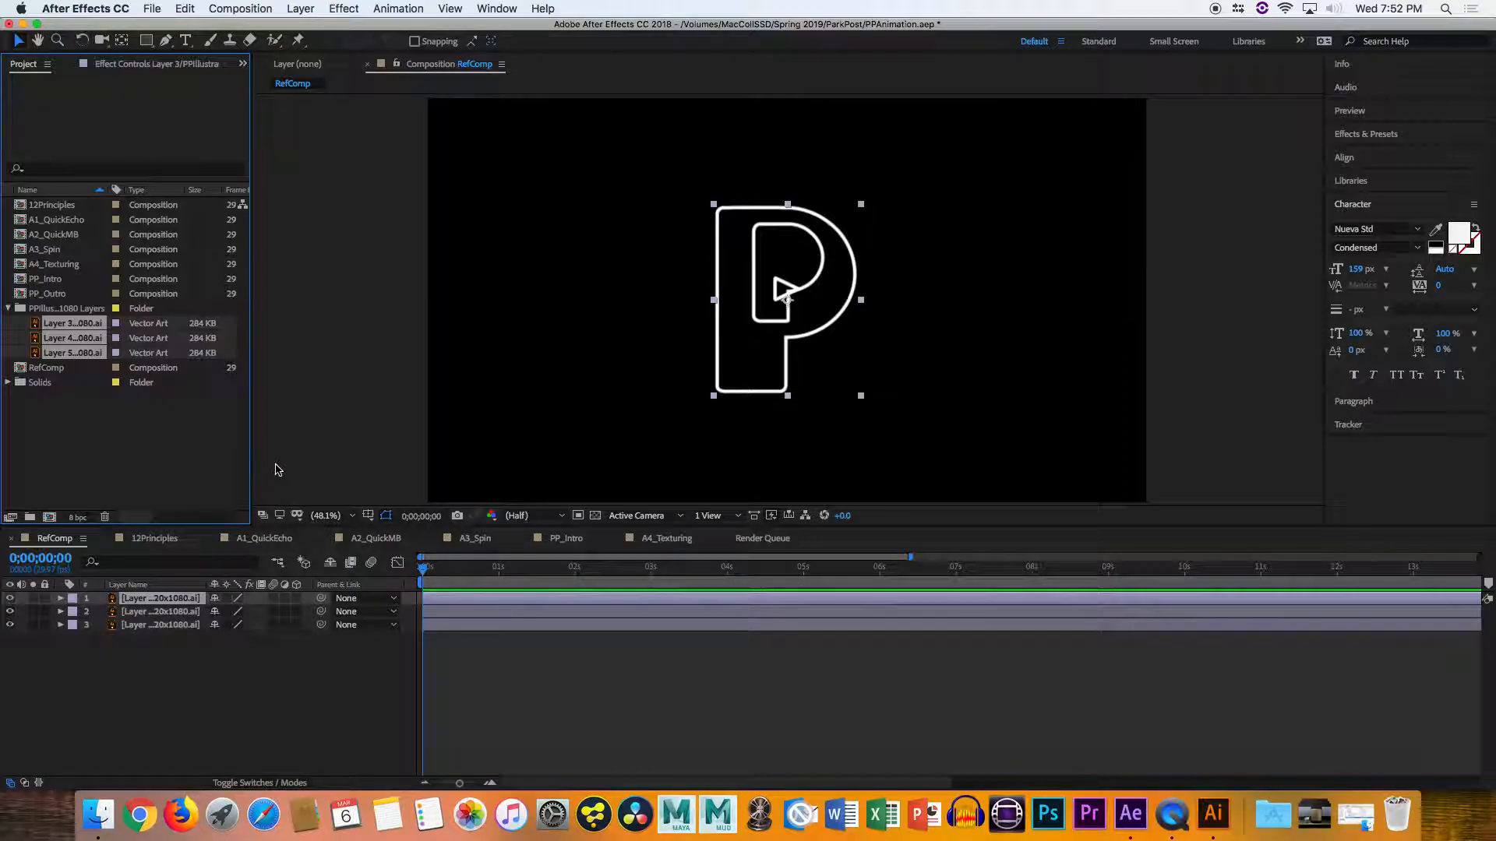
pyautogui.click(173, 472)
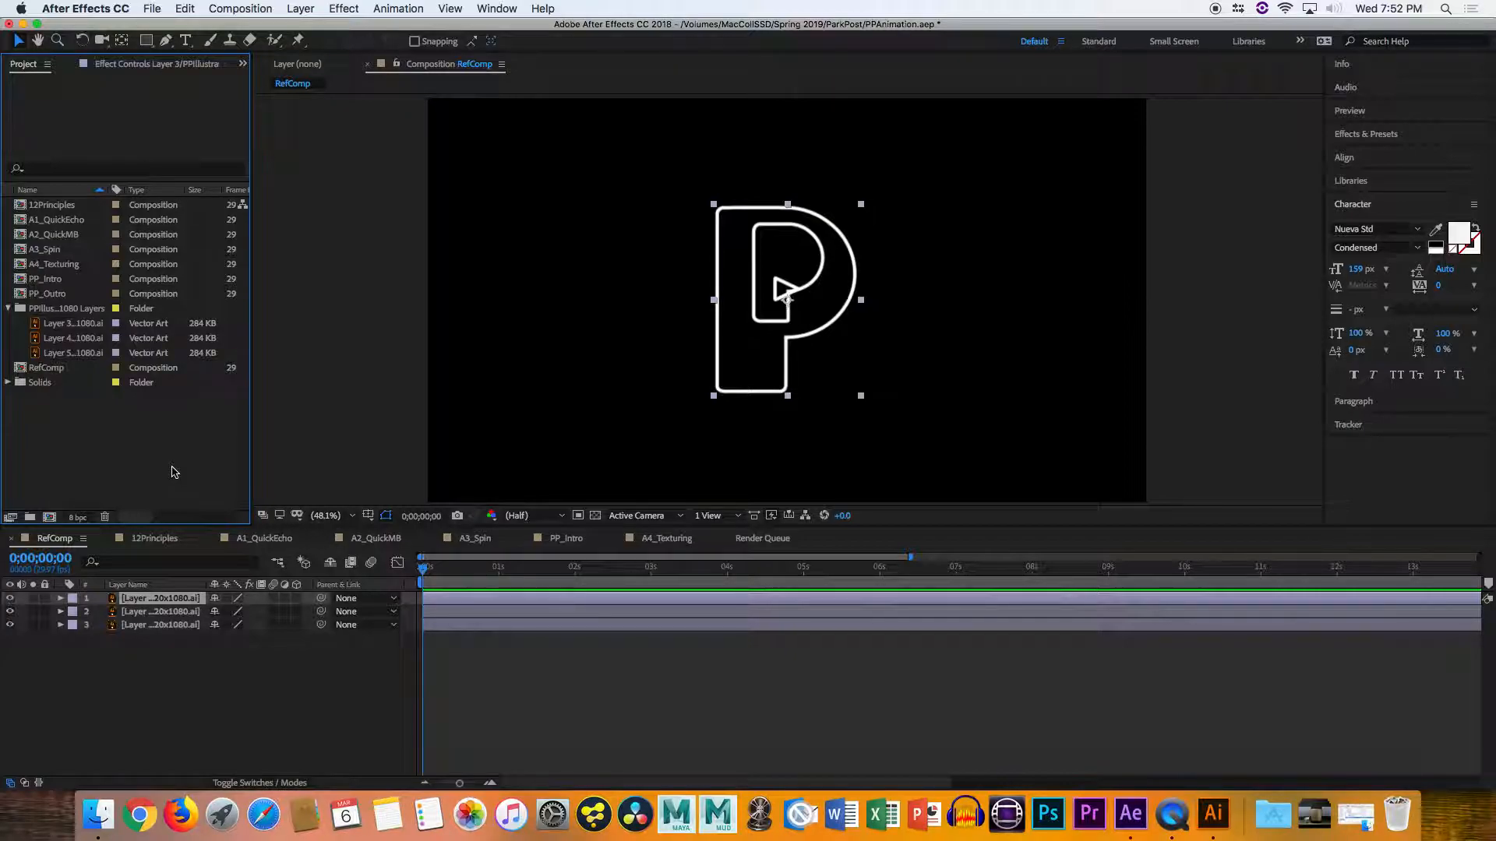
pyautogui.click(87, 343)
pyautogui.click(87, 330)
pyautogui.keyDown('shift'); pyautogui.click(91, 352); pyautogui.keyUp('shift')
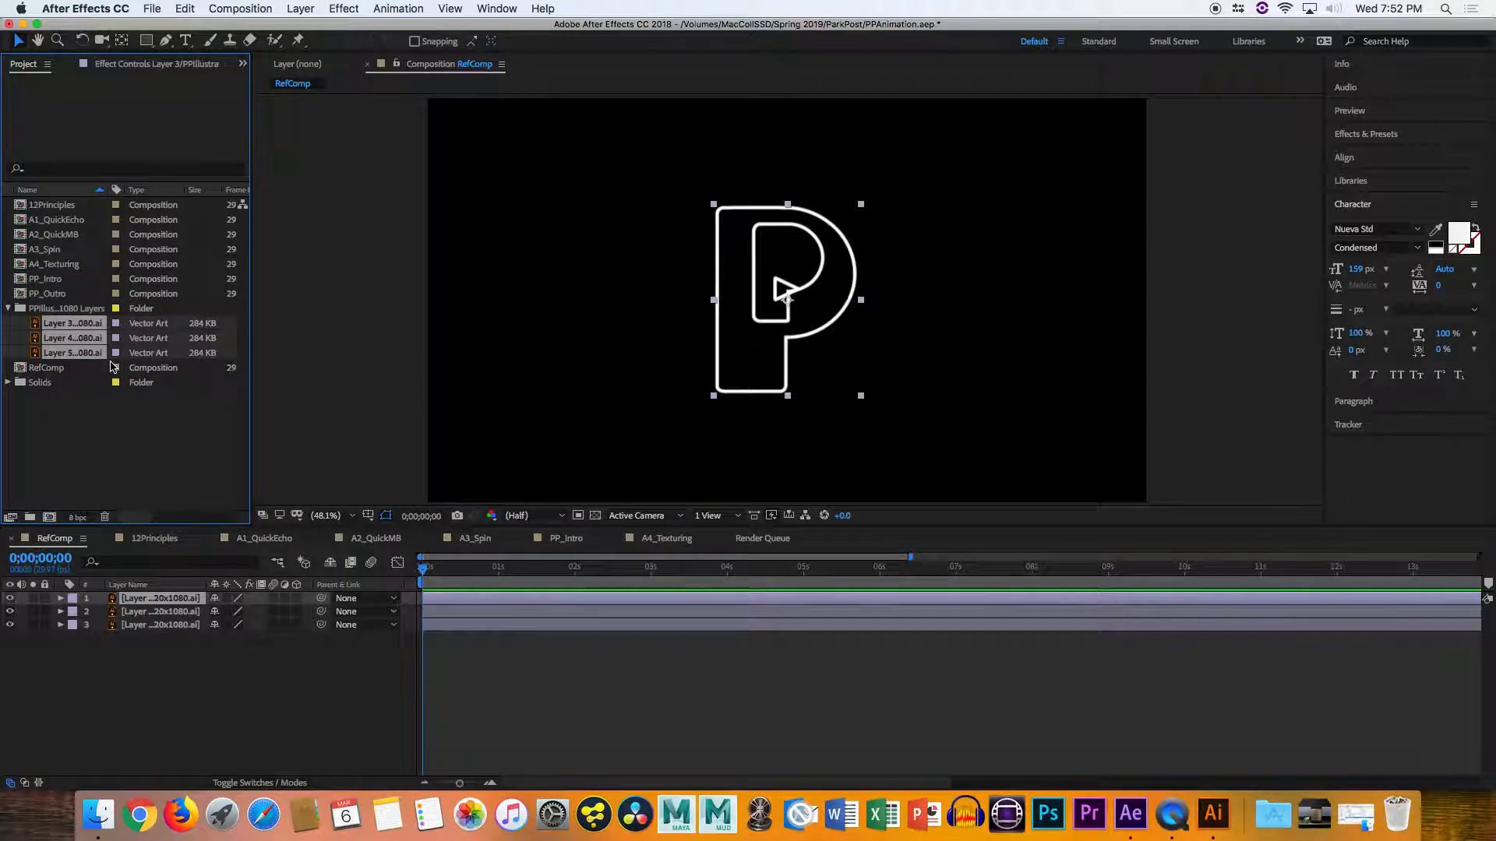
pyautogui.click(77, 311)
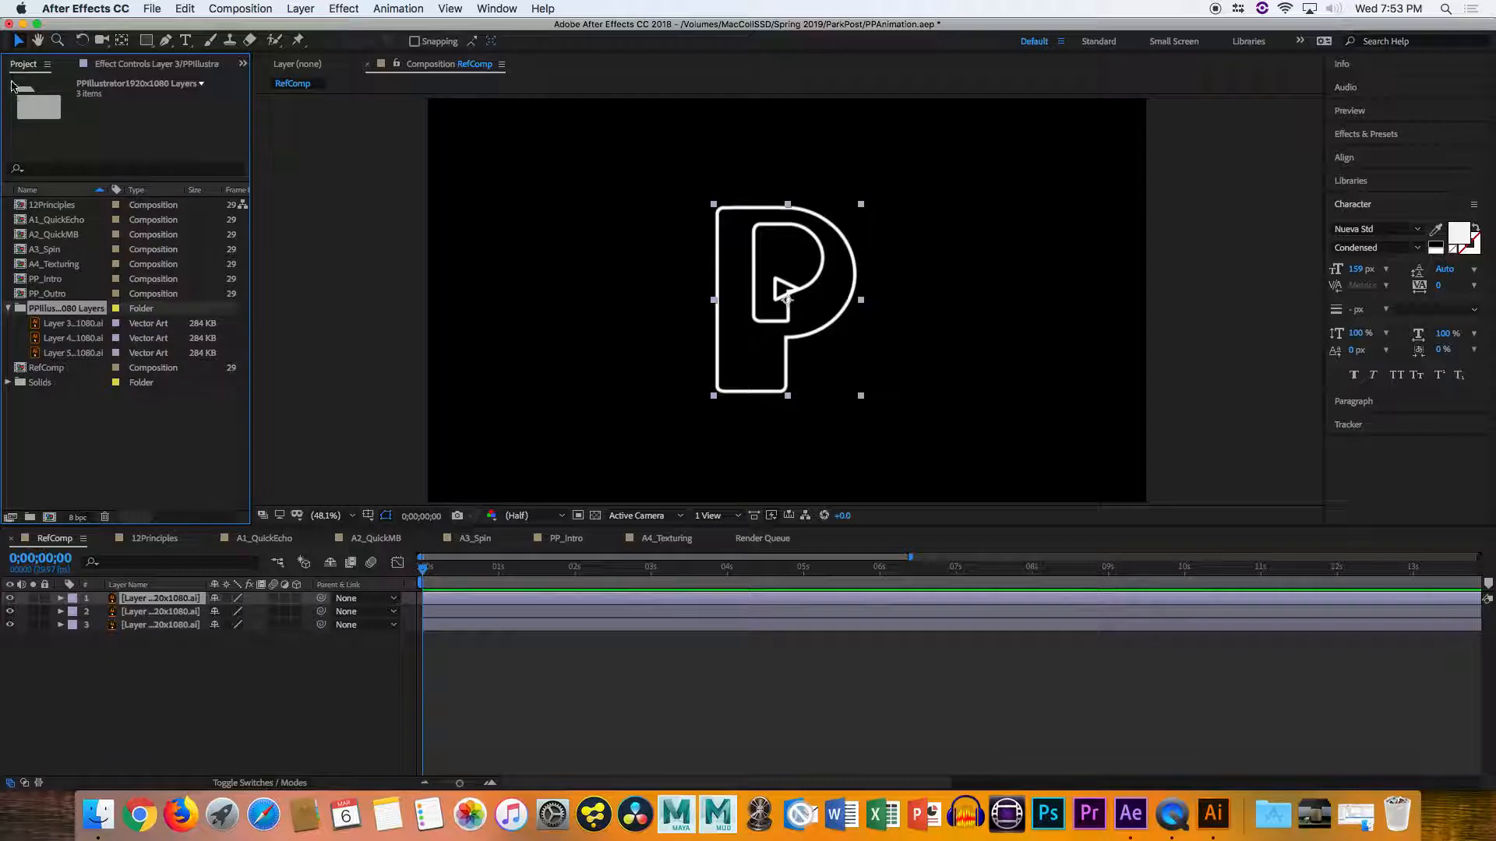
# Close the project without saving its changes and open PPAnimation.aep from the Park Post Demo 3/6 folder on the desktop
pyautogui.click(9, 23)
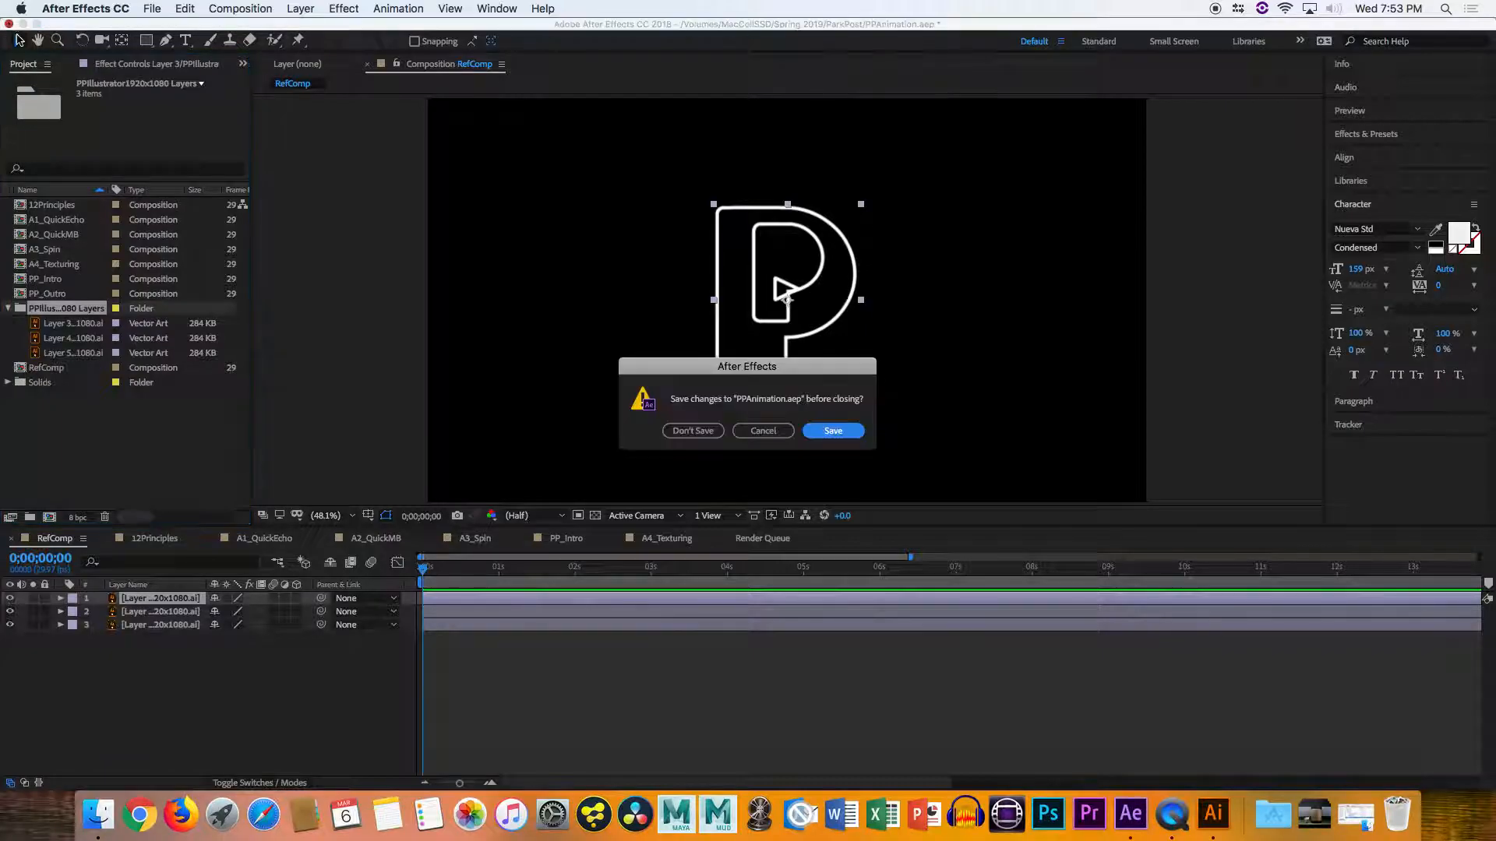
pyautogui.click(685, 429)
pyautogui.click(27, 31)
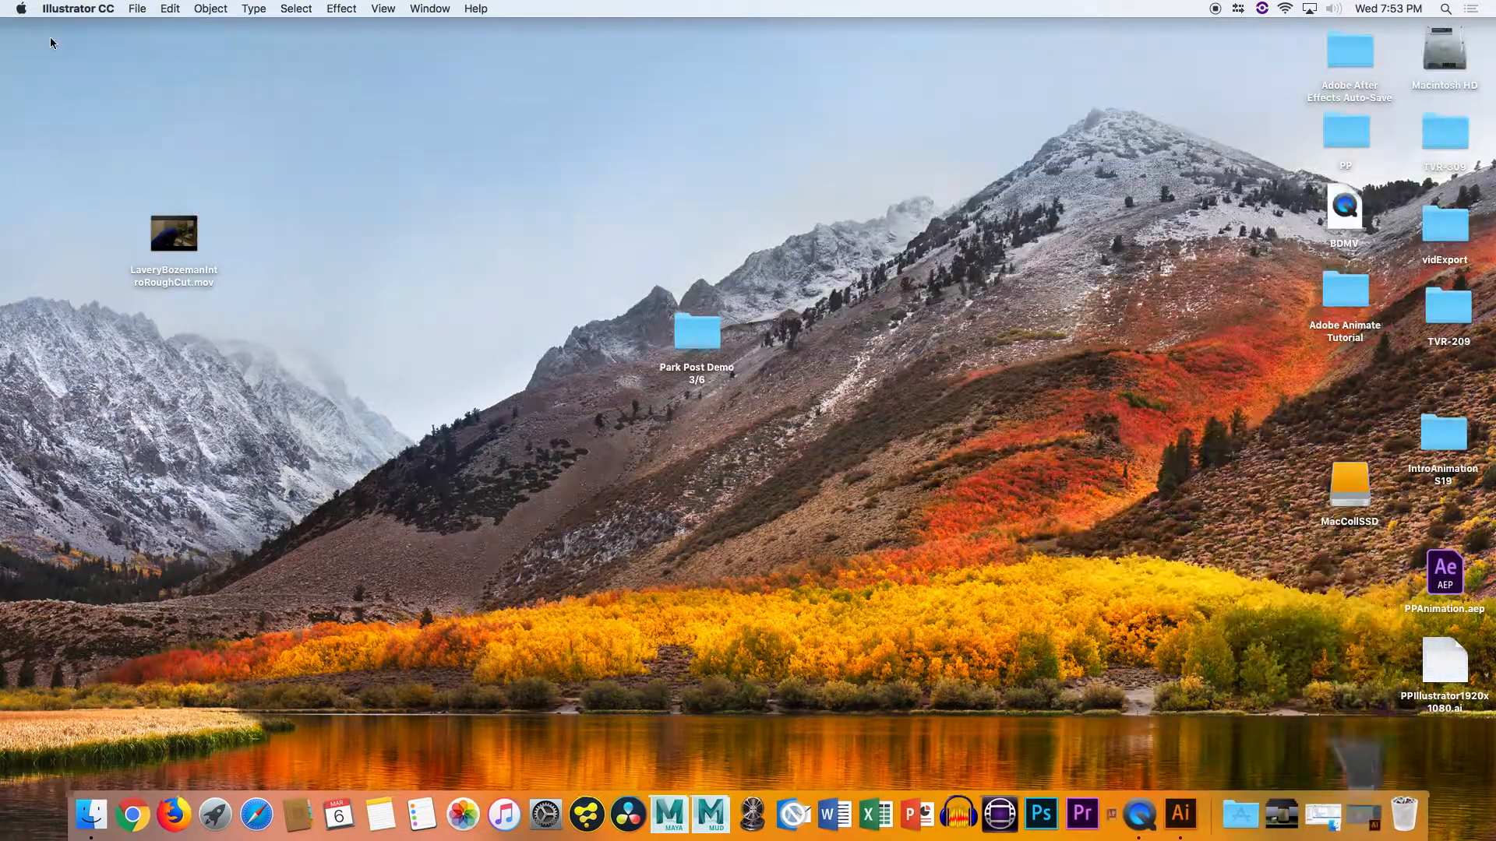
pyautogui.doubleClick(712, 330)
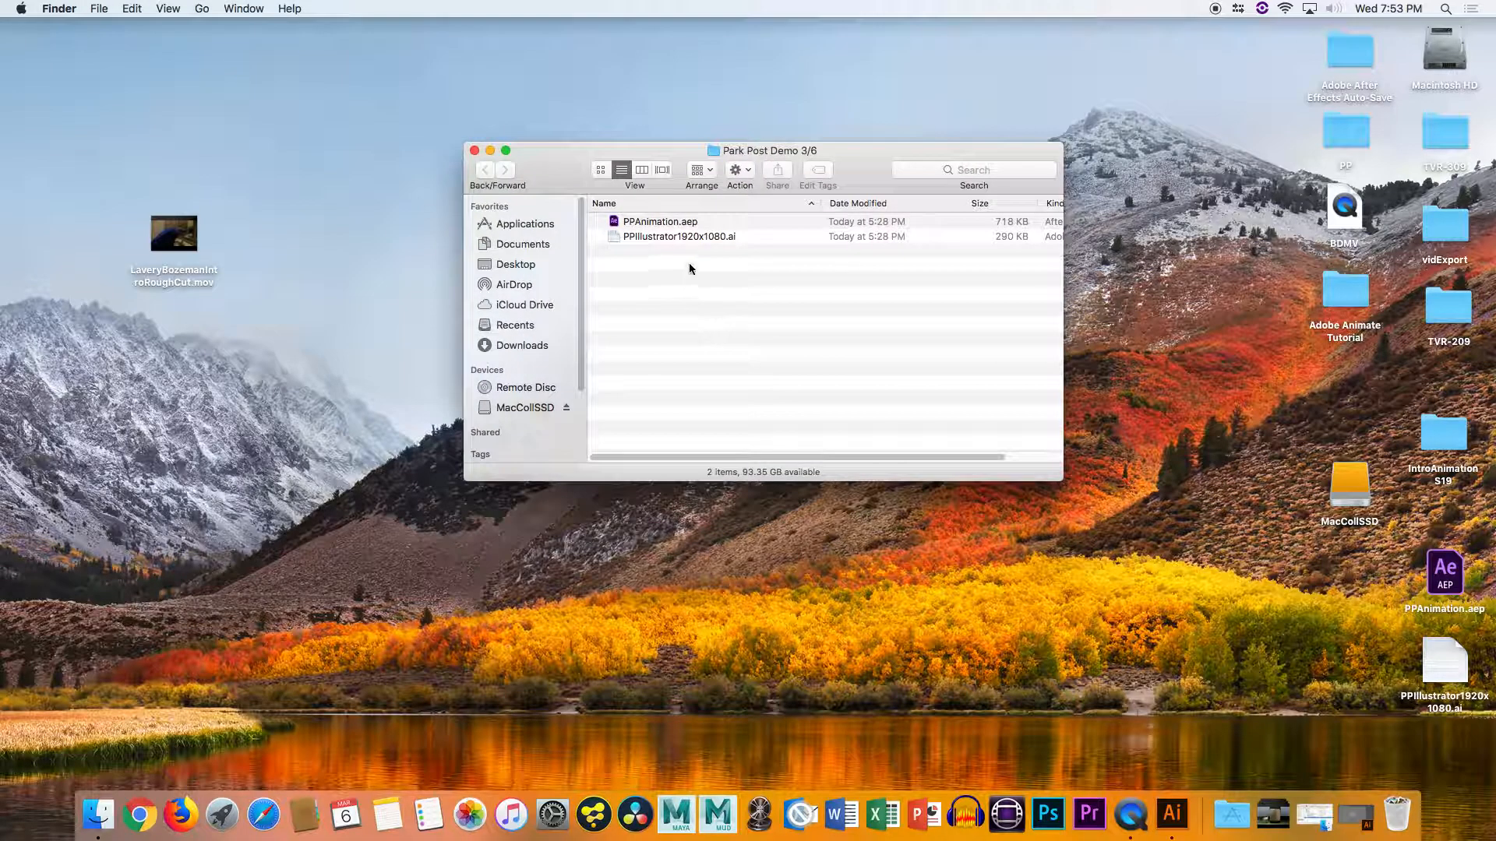
pyautogui.click(686, 226)
pyautogui.doubleClick(686, 226)
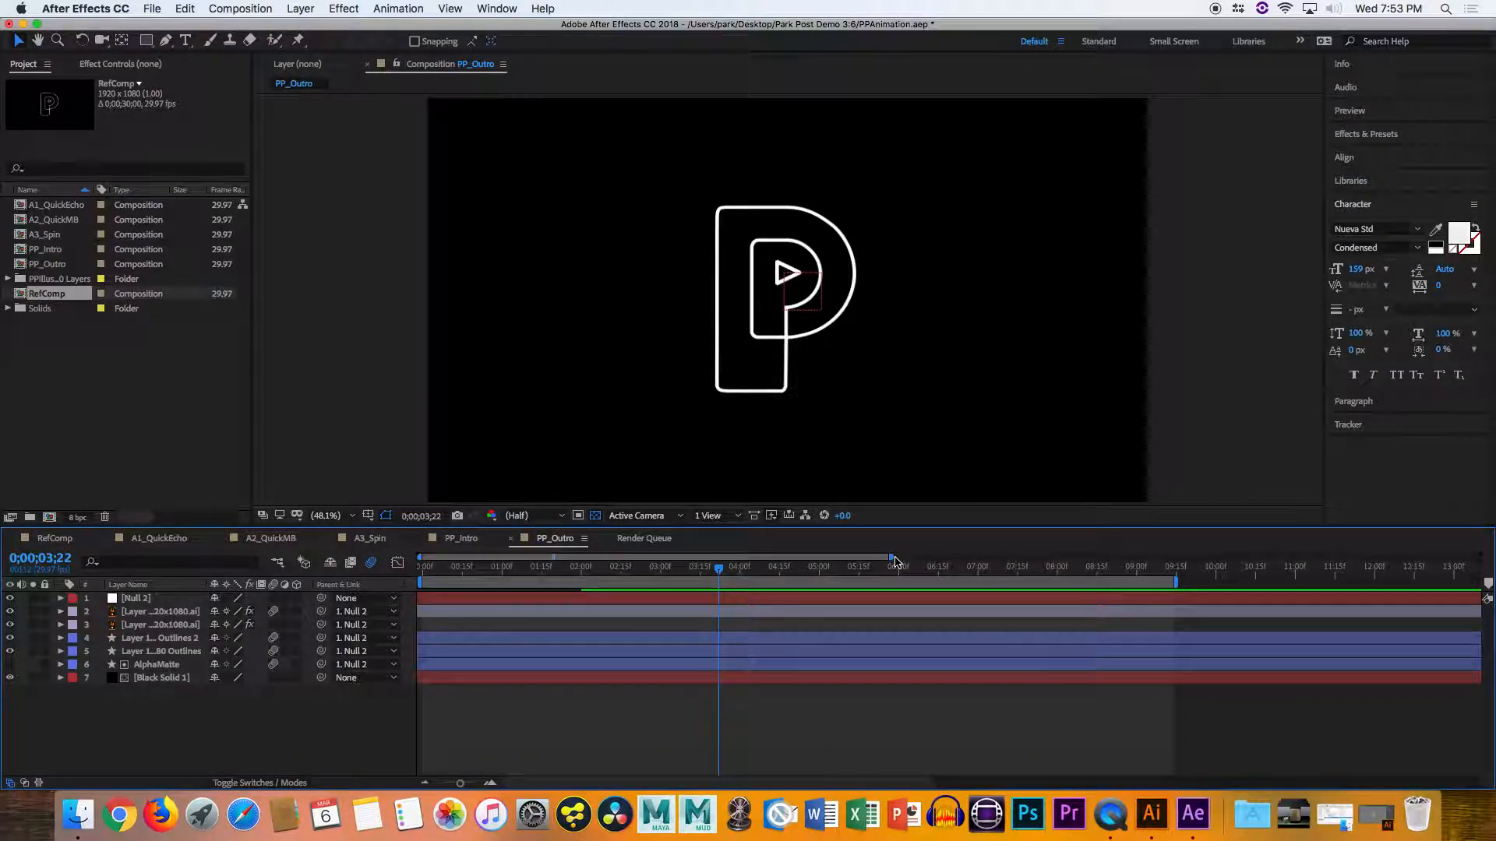
# In RefComp, create shapes from the three Illustrator vector layers of the P logo
pyautogui.moveTo(893, 559); pyautogui.dragTo(976, 555)
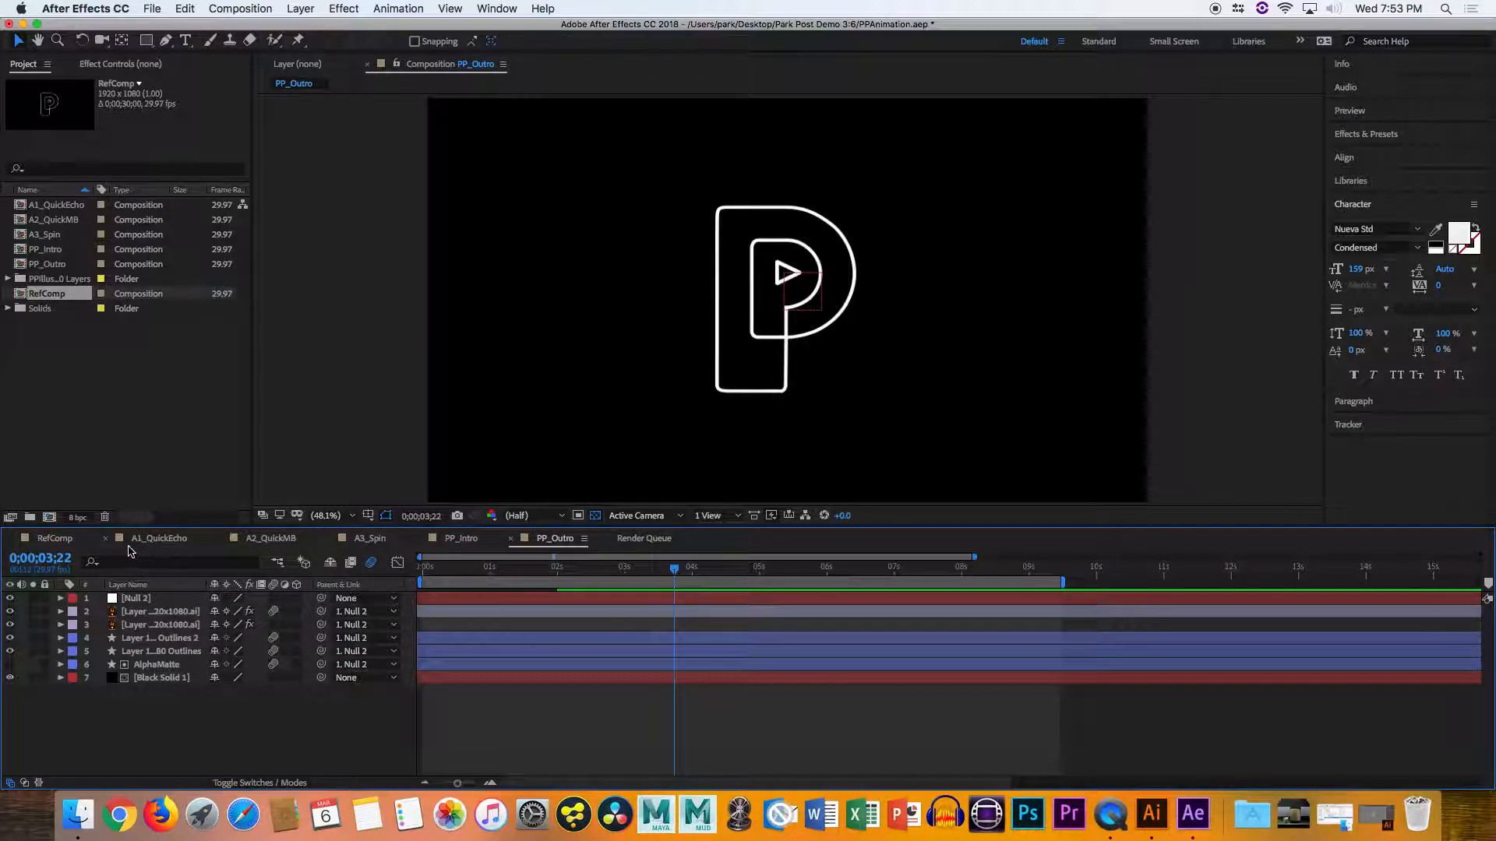
pyautogui.click(87, 539)
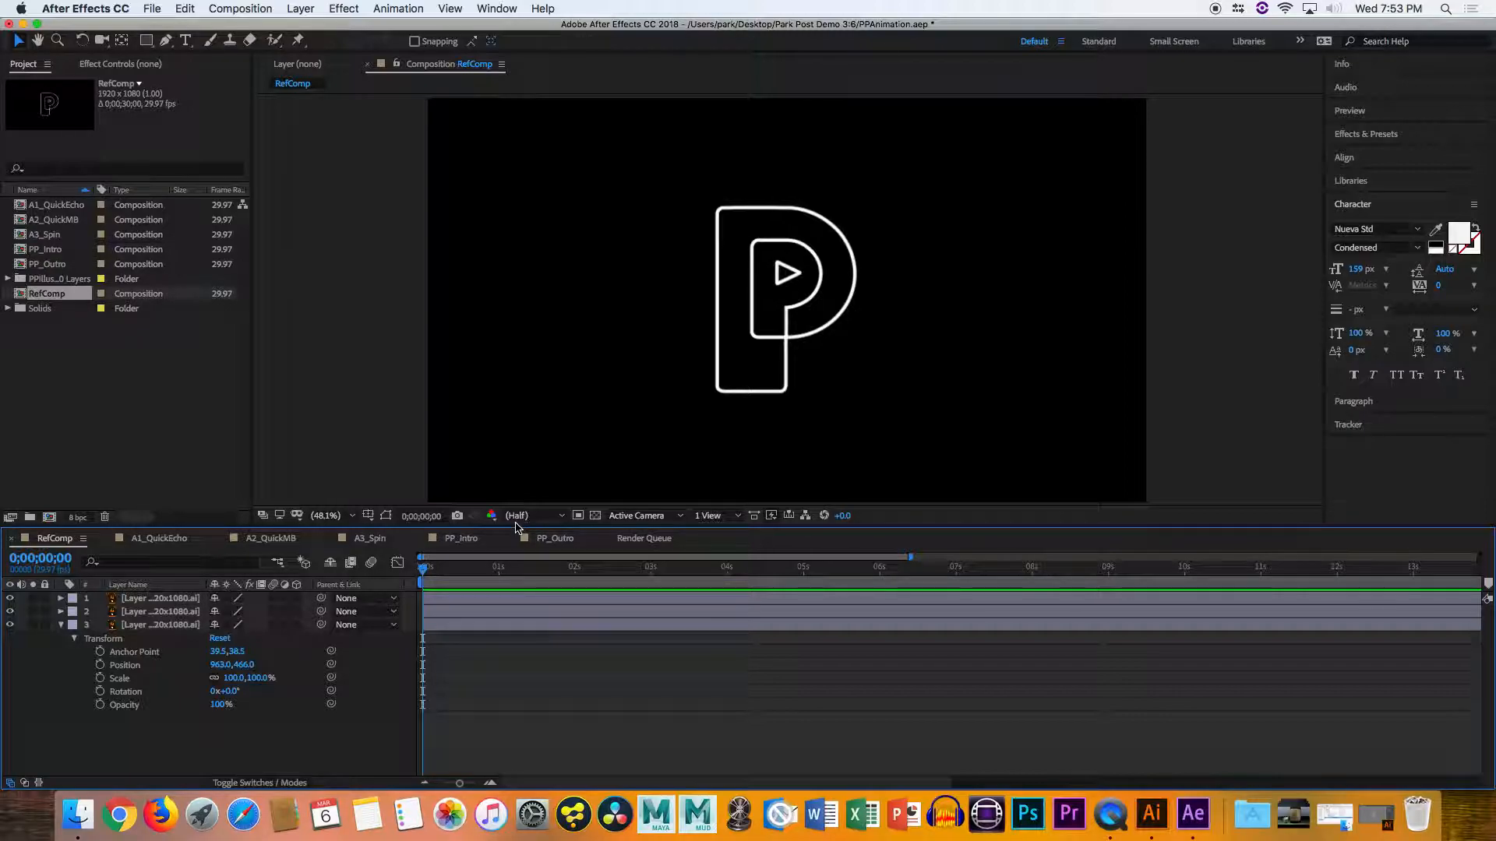
pyautogui.click(61, 626)
pyautogui.click(142, 598)
pyautogui.keyDown('shift'); pyautogui.click(164, 626); pyautogui.keyUp('shift')
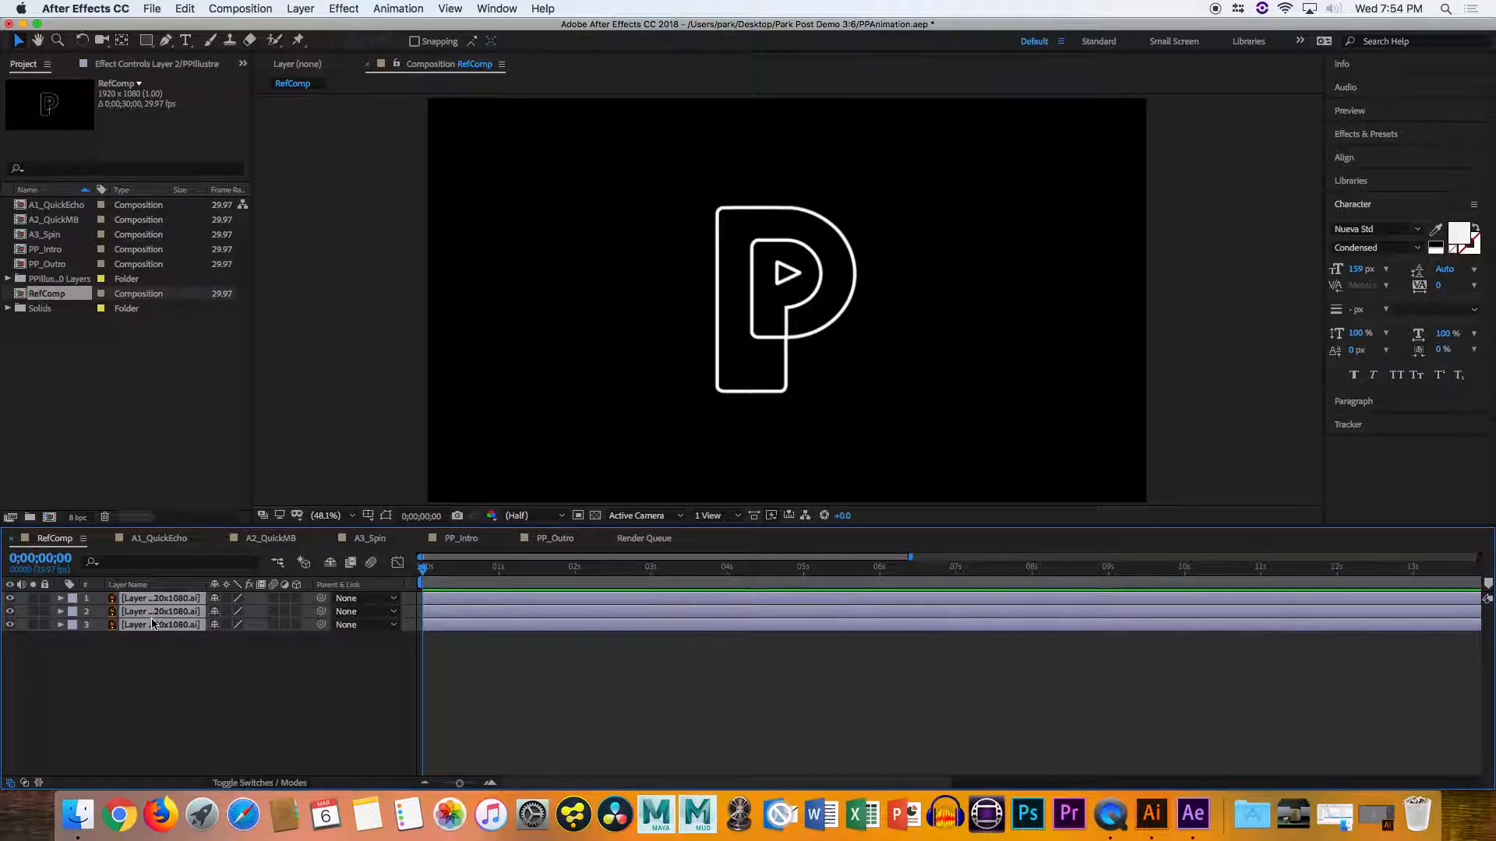
pyautogui.rightClick(154, 623)
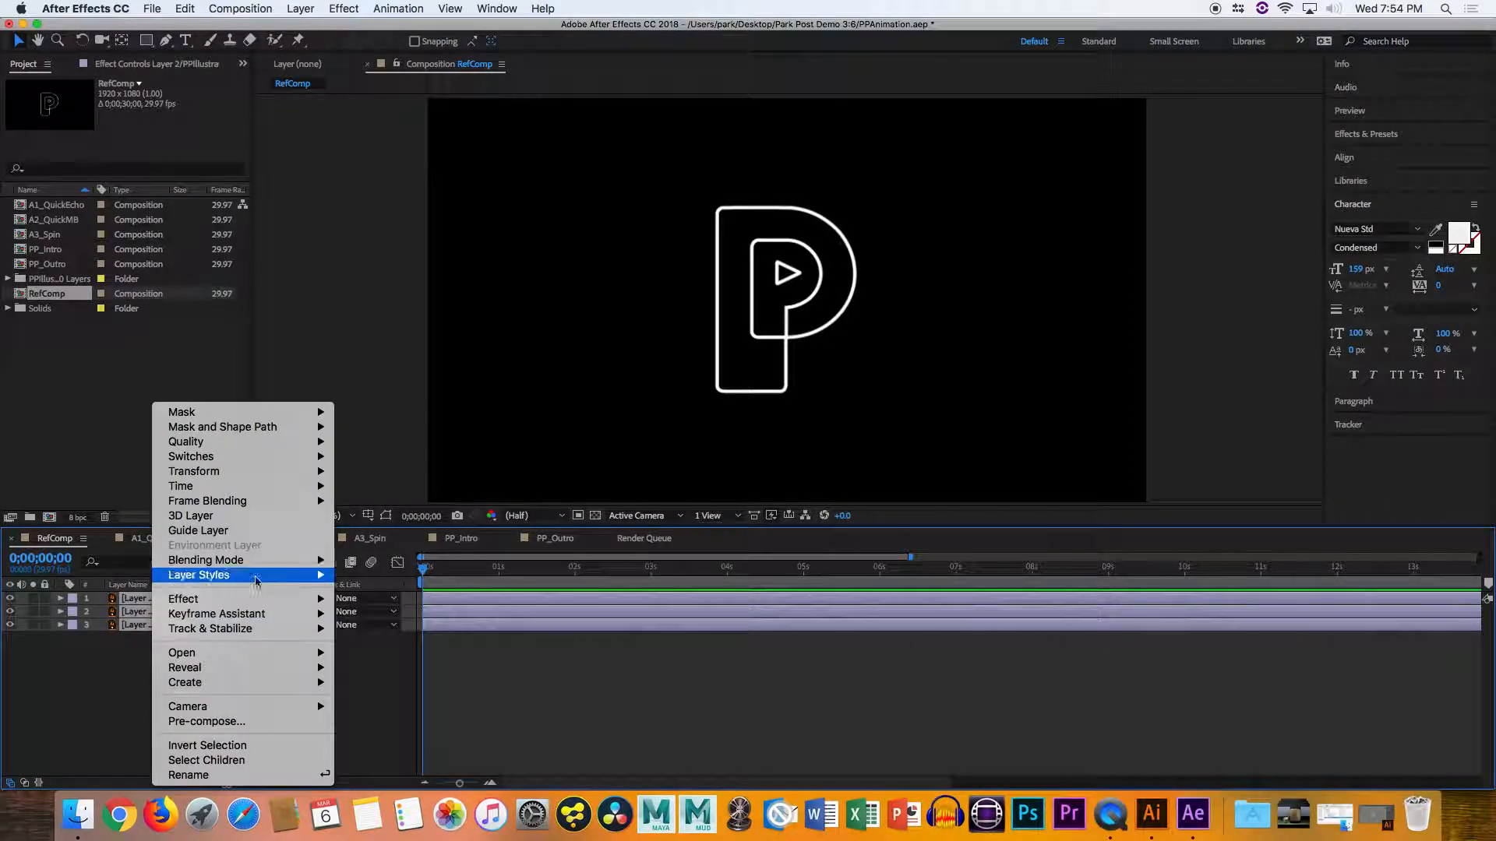
pyautogui.moveTo(274, 683)
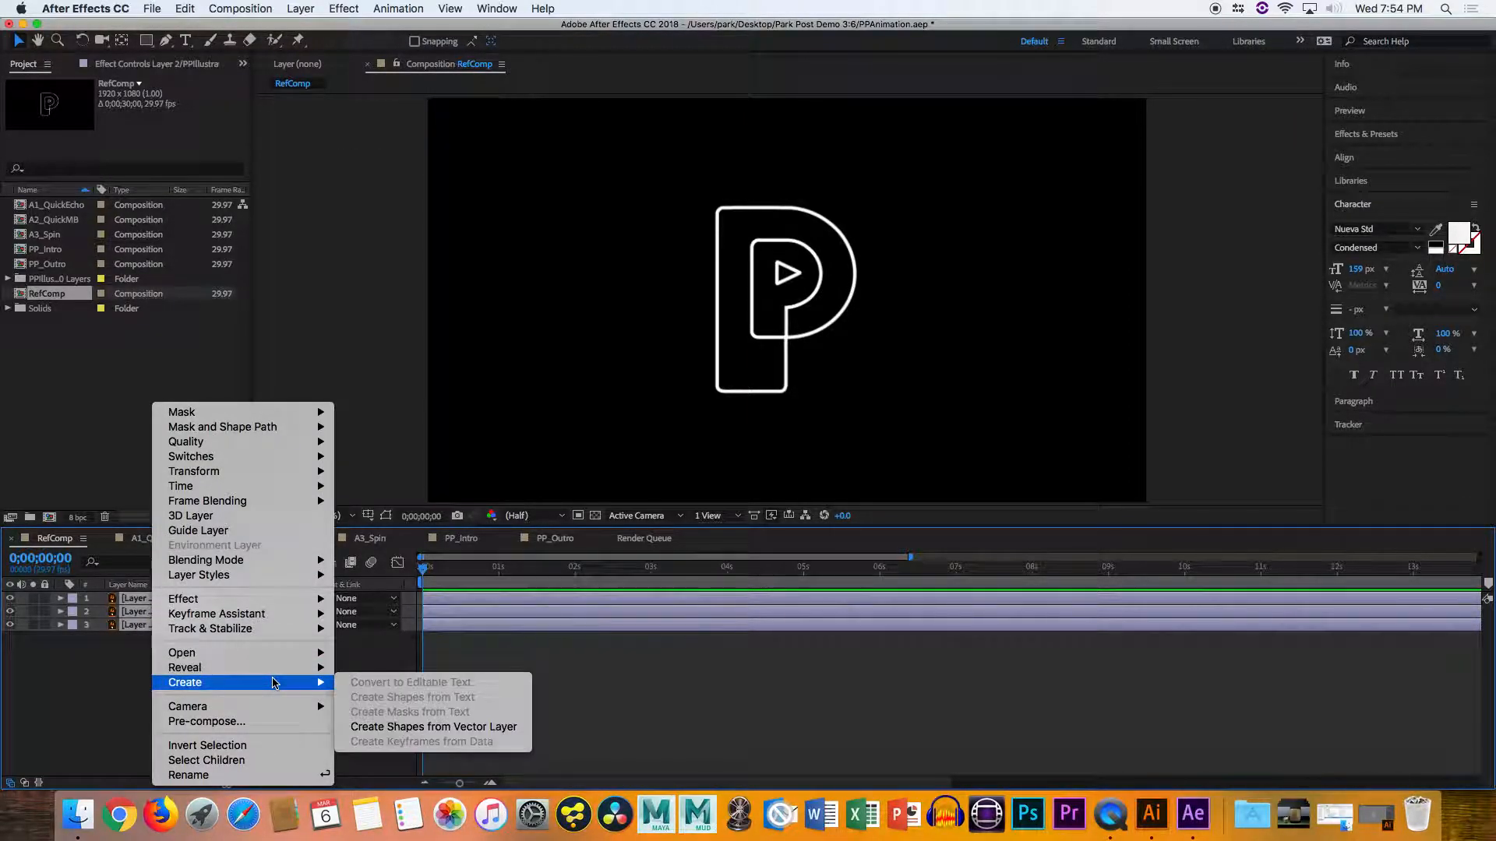
pyautogui.click(448, 731)
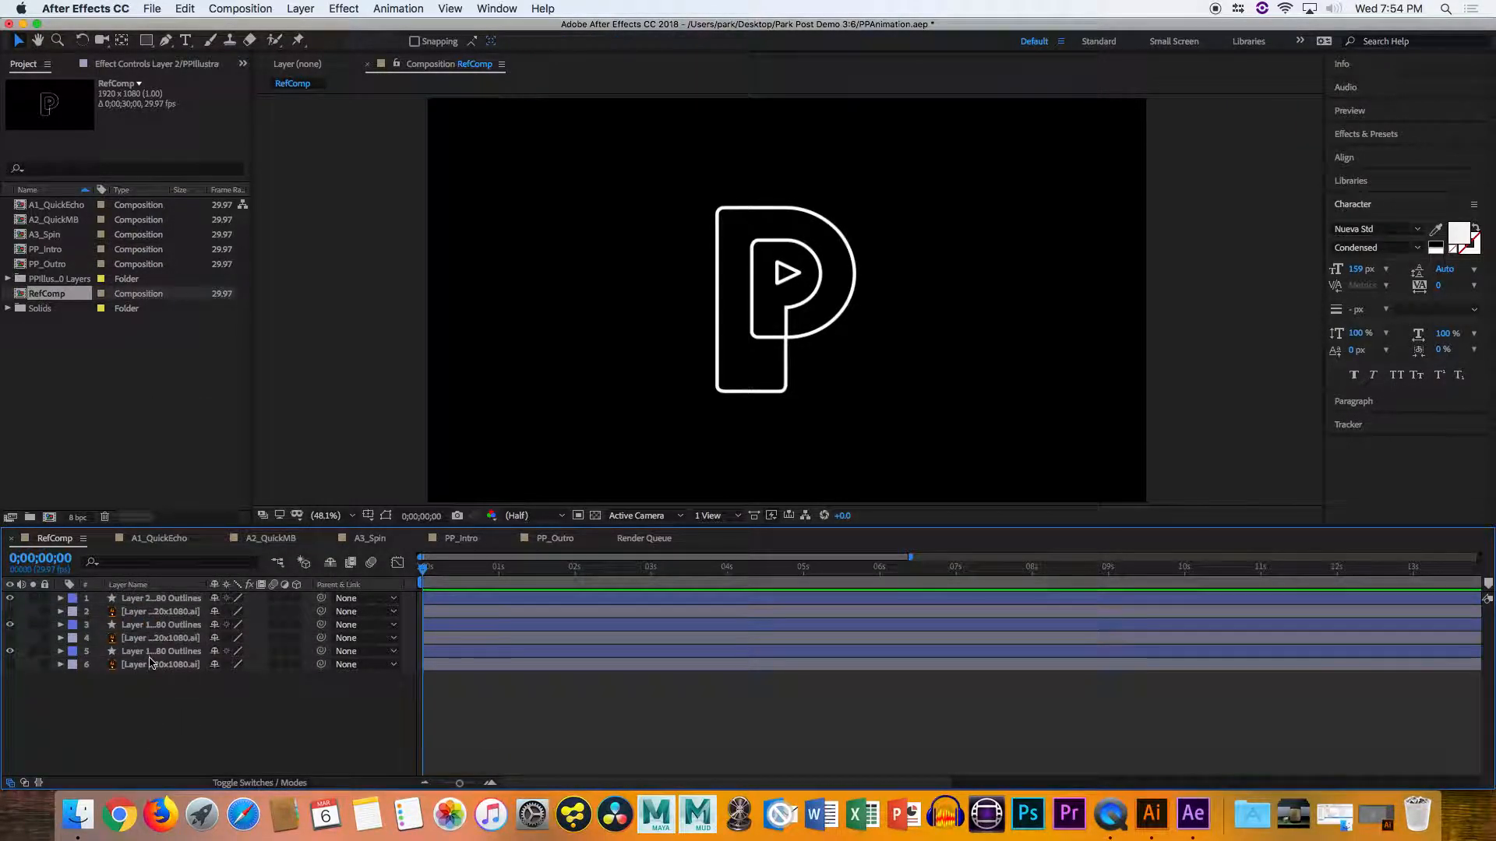
# Arrange the three Outlines shape layers above the three Illustrator layers, and widen the layer name column to show the full names
pyautogui.moveTo(155, 638)
pyautogui.mouseDown()
pyautogui.moveTo(157, 663)
pyautogui.moveTo(157, 617)
pyautogui.moveTo(168, 651)
pyautogui.mouseUp()
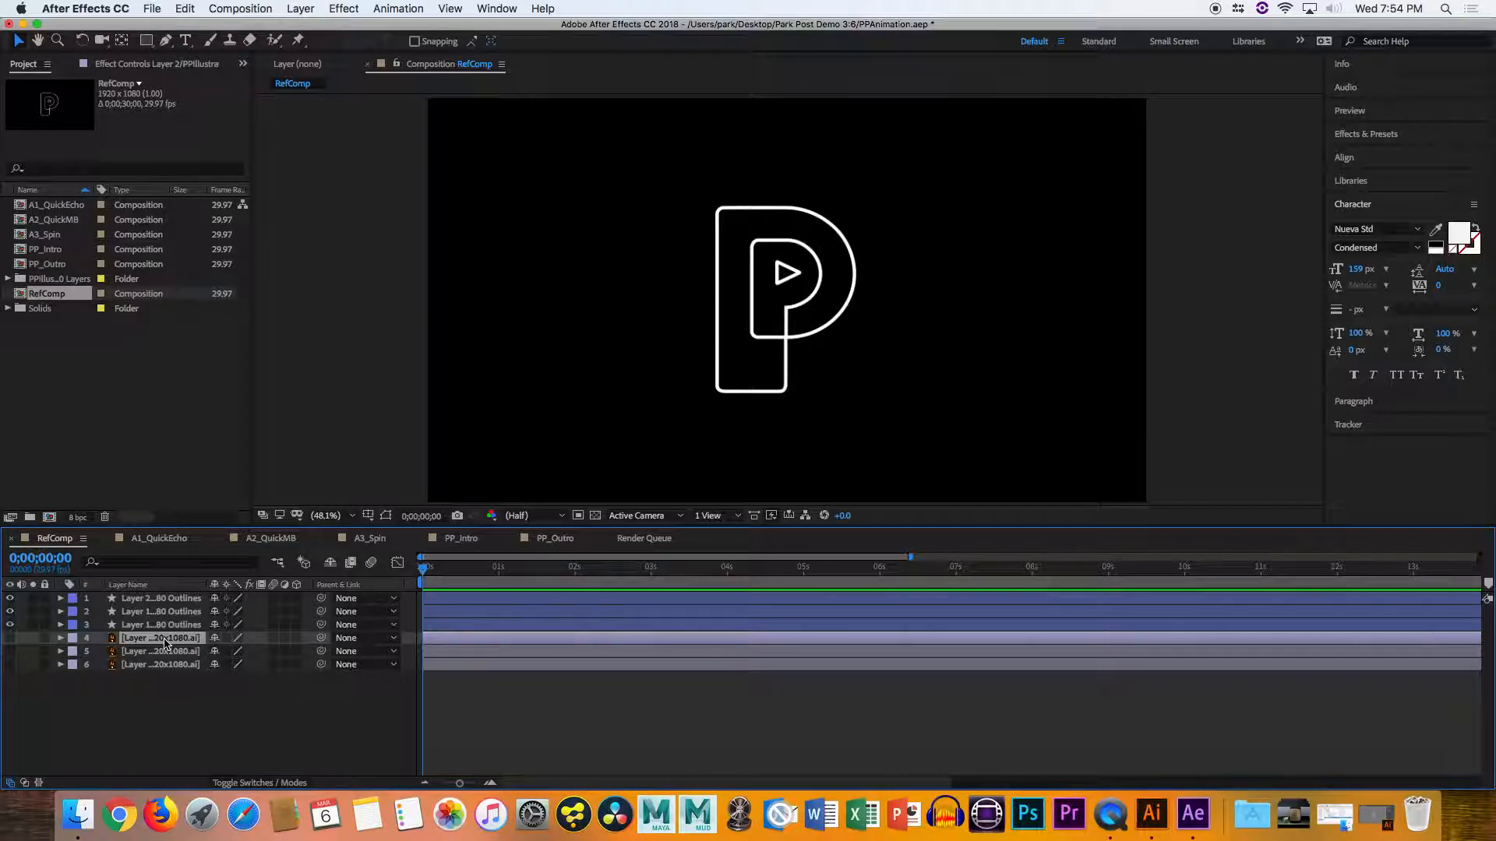
pyautogui.click(194, 625)
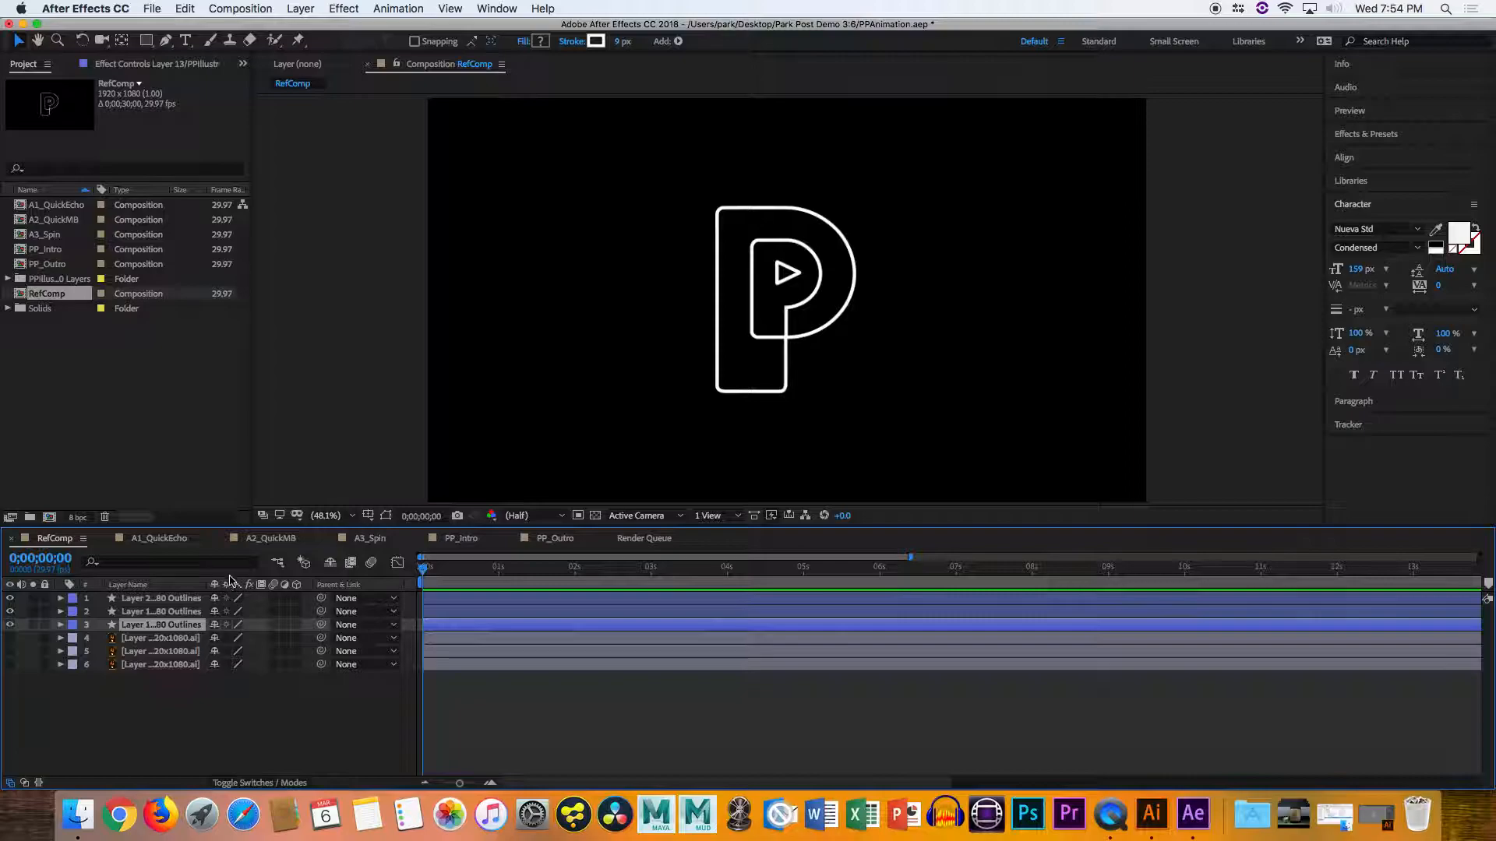
pyautogui.moveTo(207, 581); pyautogui.dragTo(318, 583)
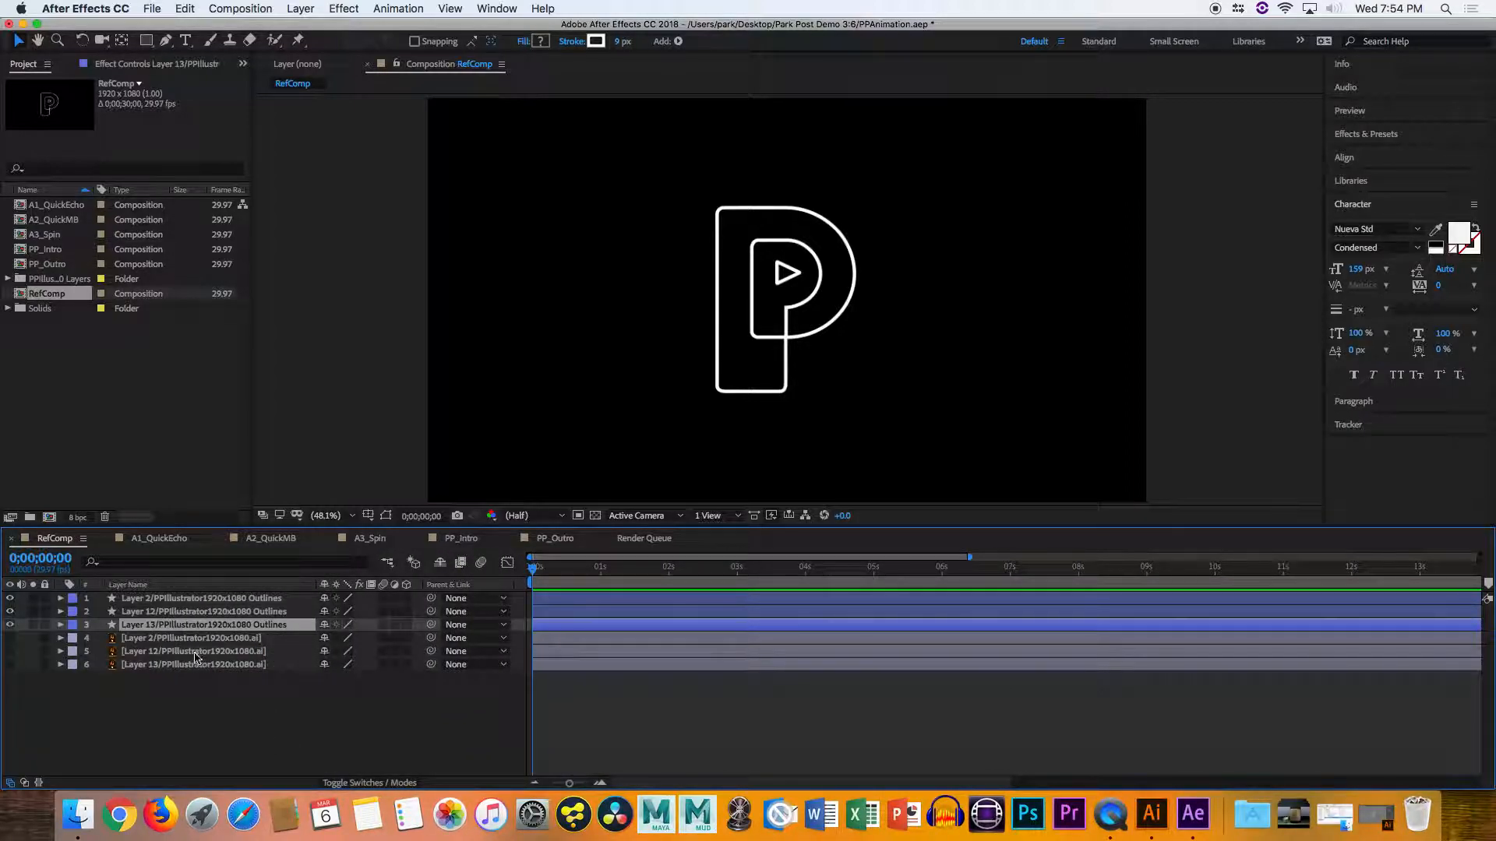
pyautogui.click(238, 611)
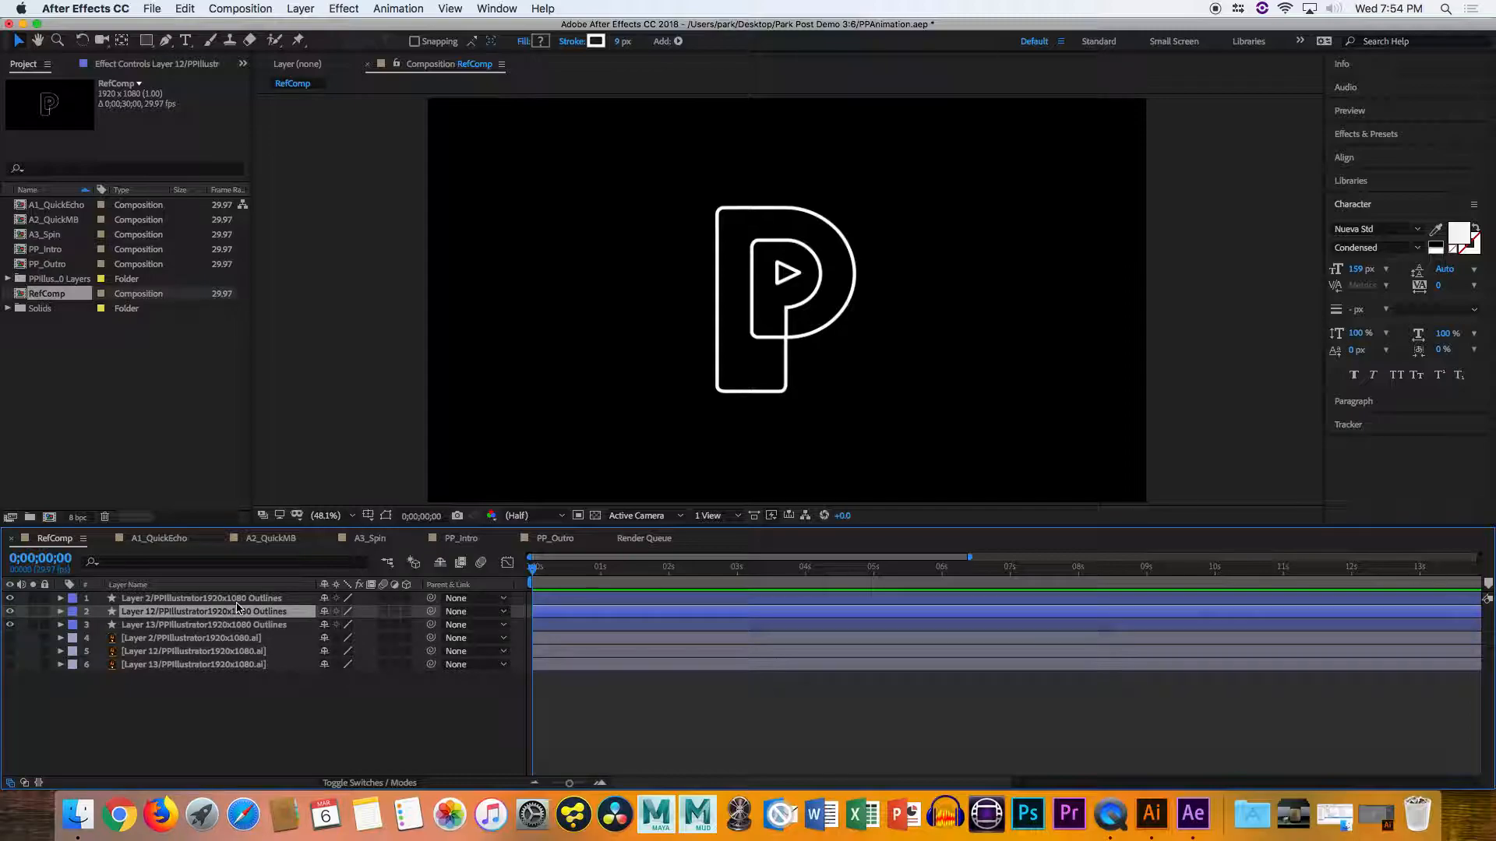
# Check the visibility of the Outlines layers, and expand the Layer 2 Outlines contents to inspect what Group 1 contains
pyautogui.moveTo(9, 598); pyautogui.dragTo(10, 625)
pyautogui.click(61, 599)
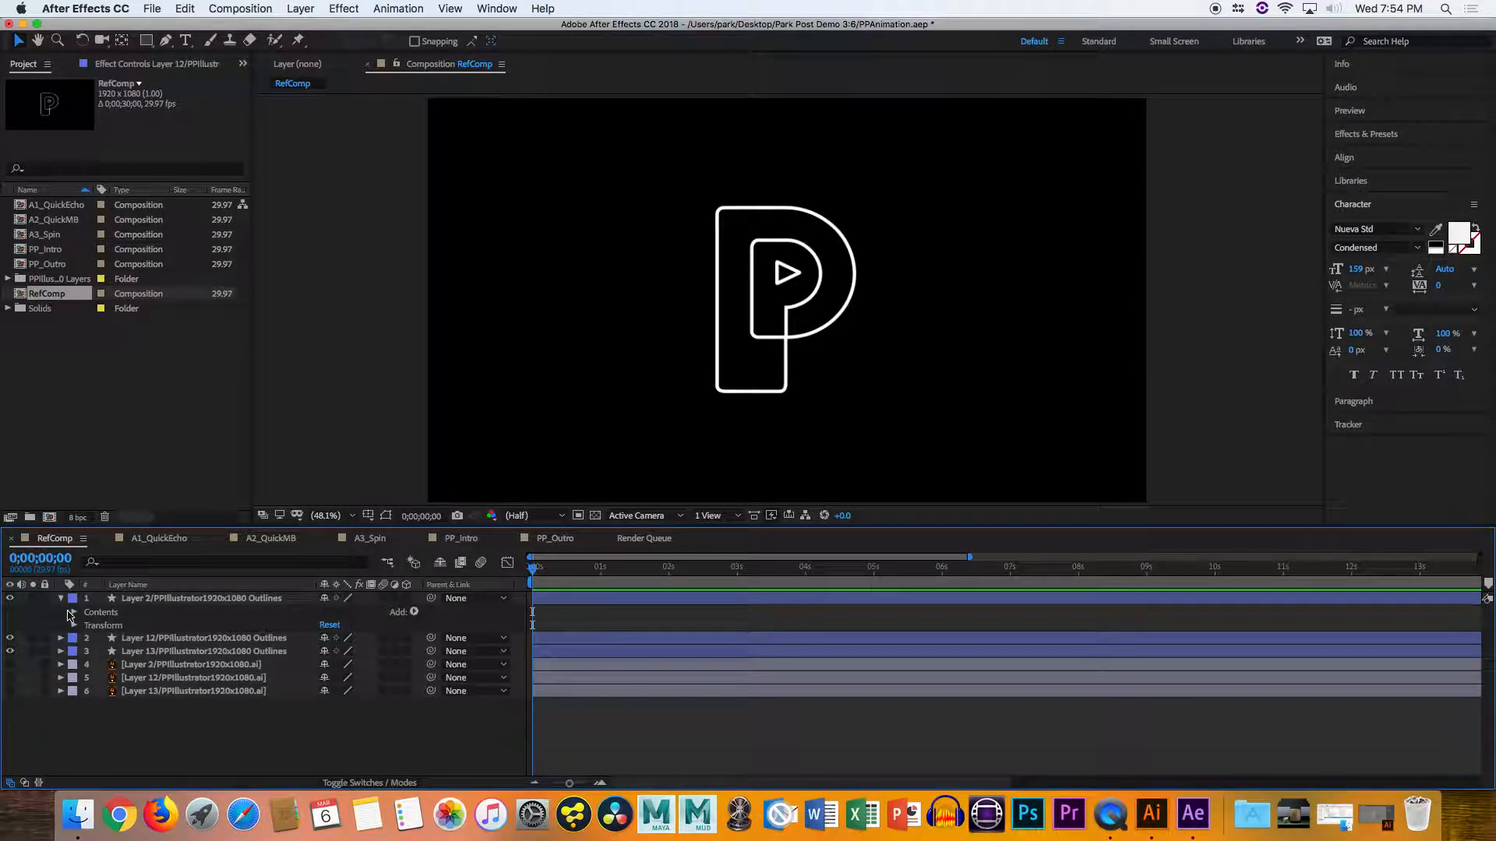
pyautogui.click(74, 612)
pyautogui.click(74, 612)
pyautogui.click(74, 613)
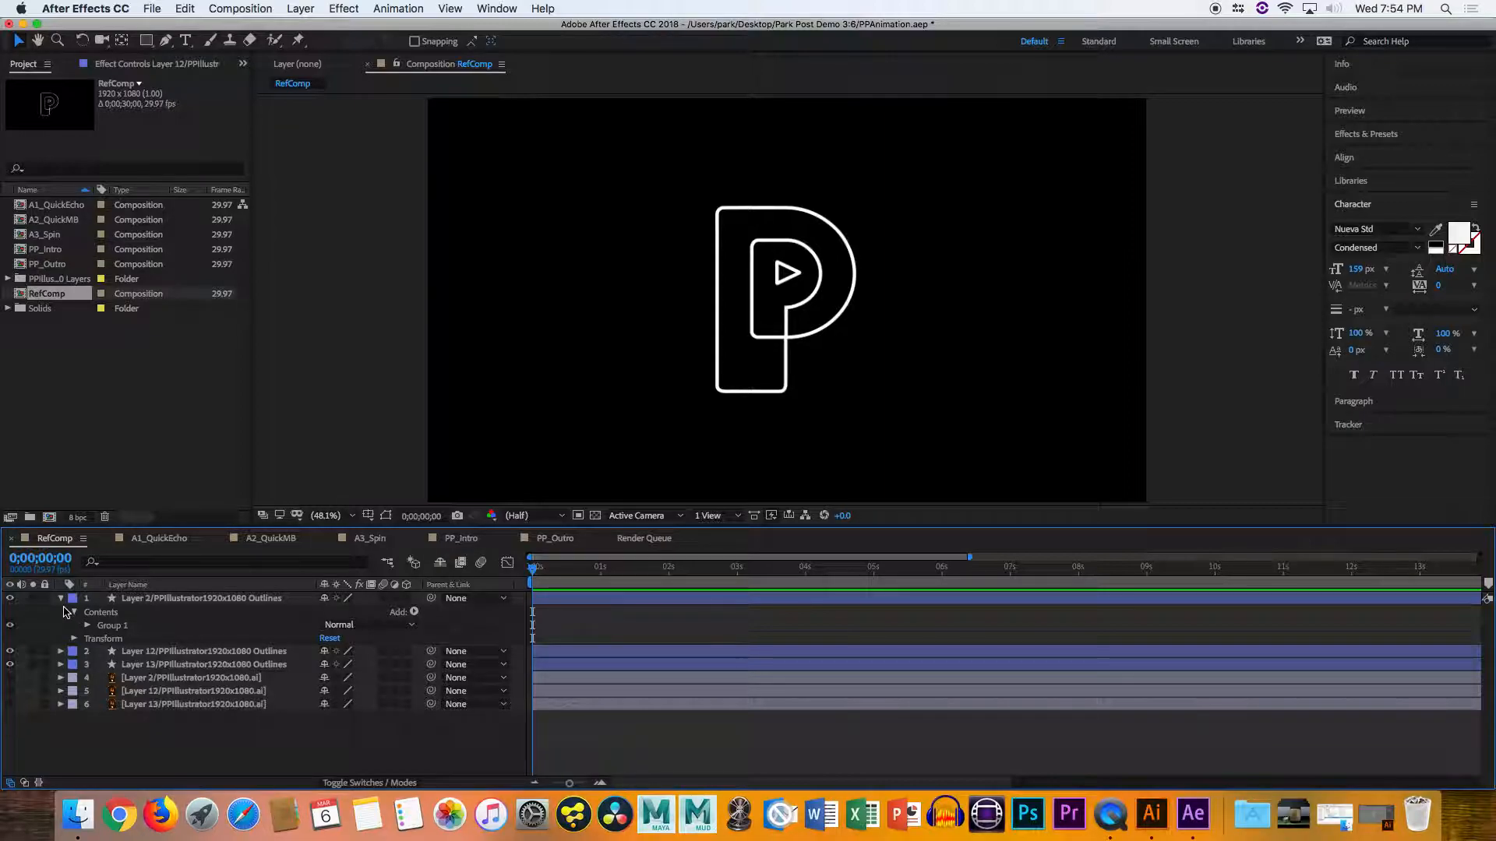
pyautogui.click(75, 615)
pyautogui.click(75, 613)
pyautogui.click(88, 628)
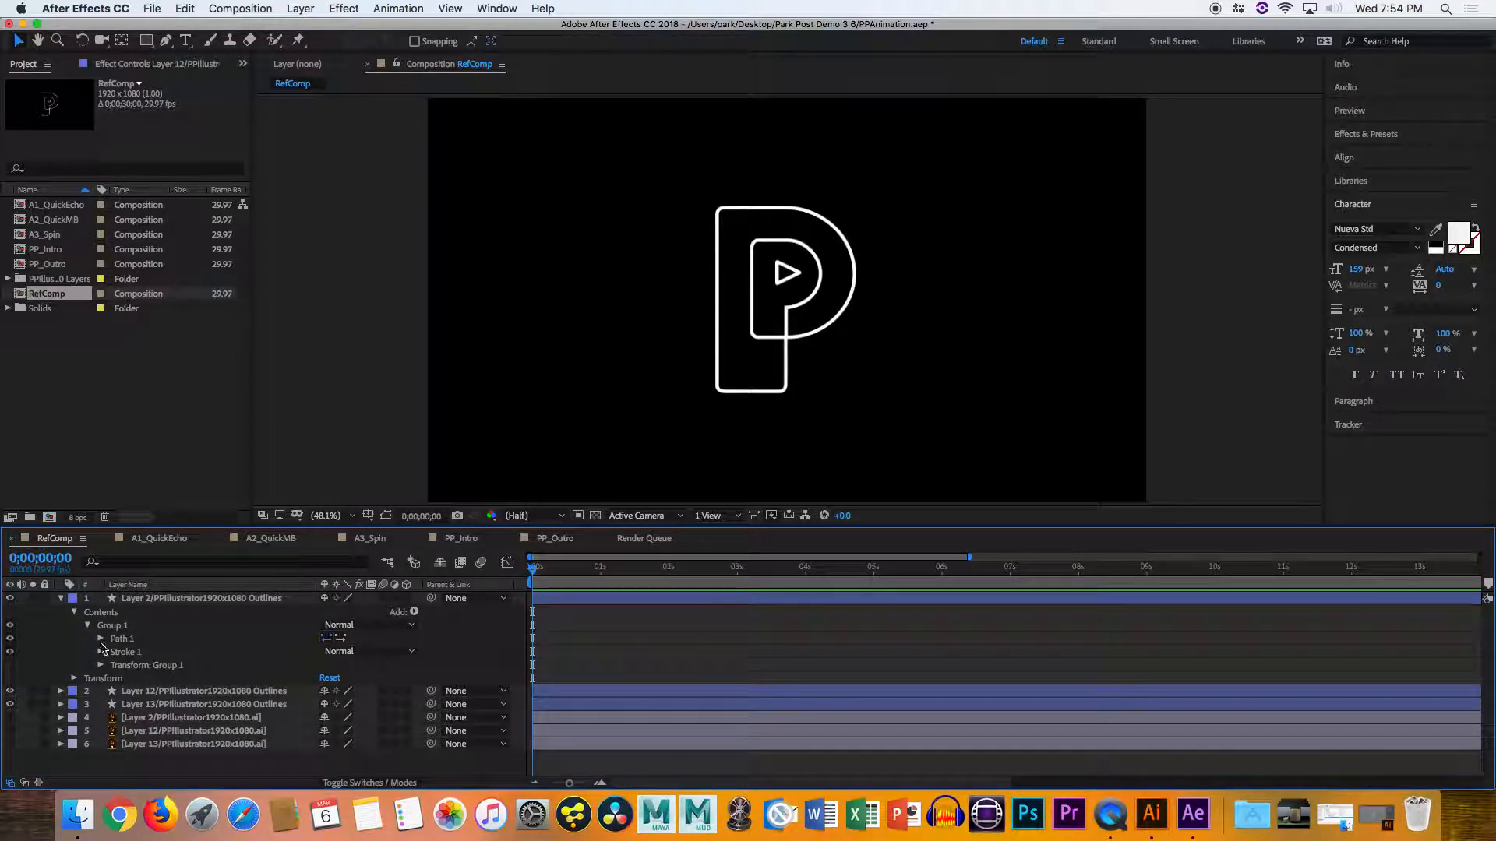
pyautogui.click(112, 626)
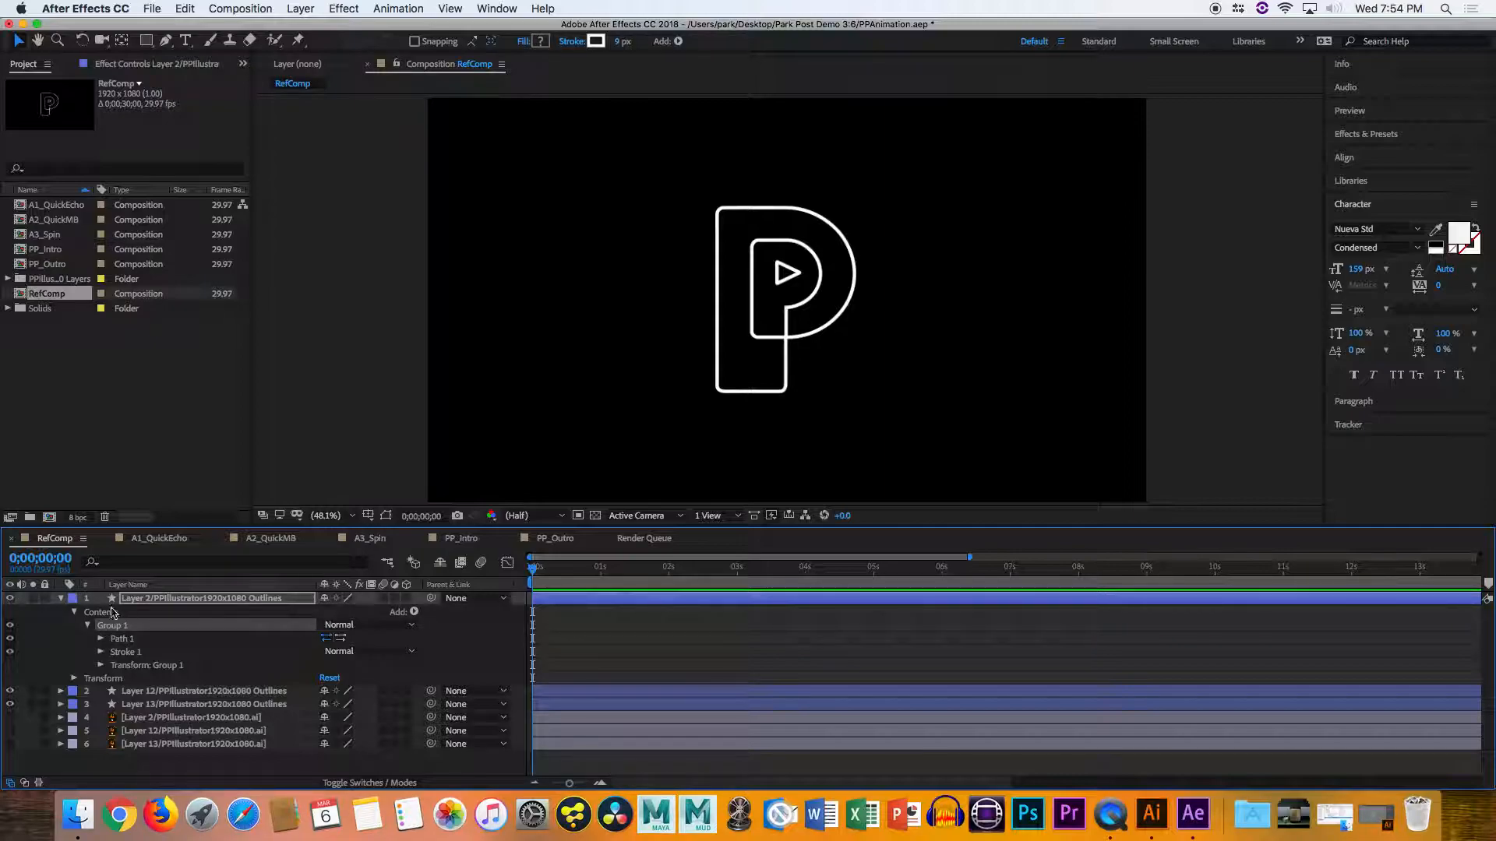
# Toggle the Layer 2 Outlines layer and its Stroke 1 off and on, and inspect Path 1
pyautogui.click(10, 598)
pyautogui.click(10, 598)
pyautogui.click(101, 639)
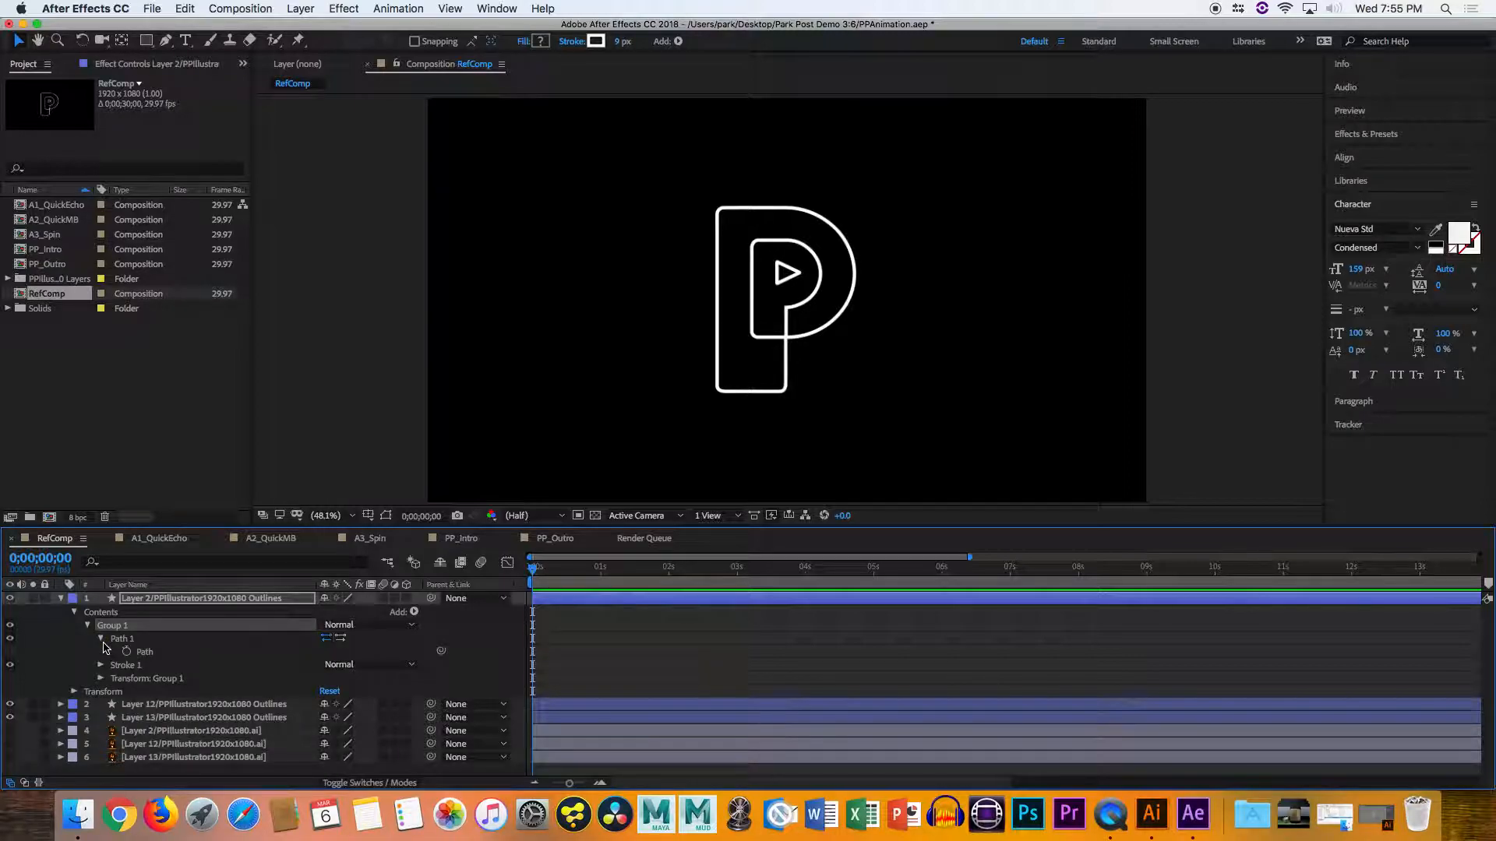
pyautogui.click(101, 639)
pyautogui.click(11, 652)
pyautogui.click(11, 652)
pyautogui.click(11, 653)
pyautogui.click(11, 652)
pyautogui.click(154, 641)
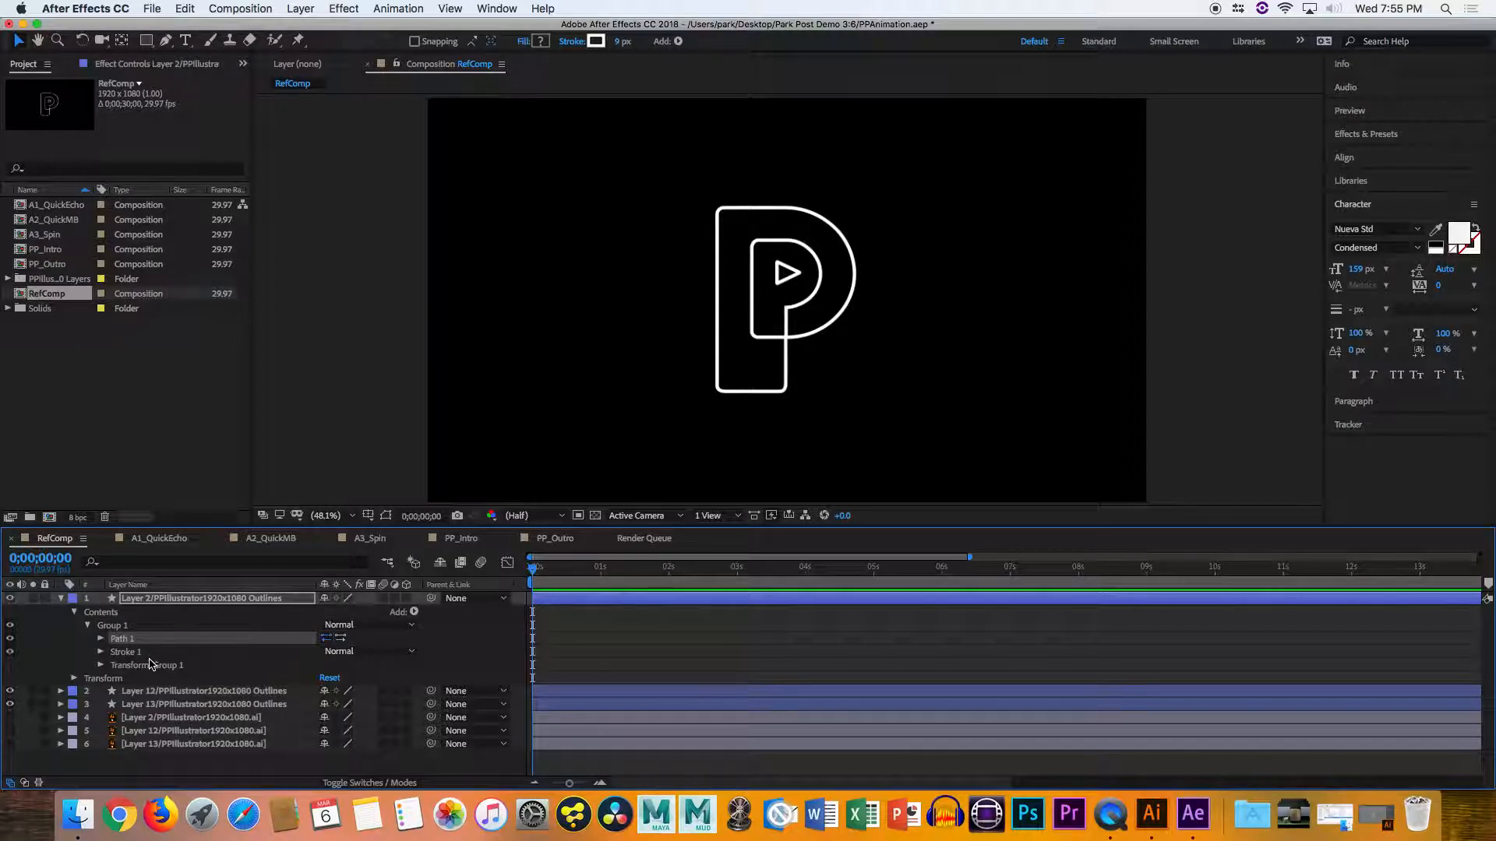
# Expand Transform: Group 1 of Layer 2 Outlines and examine its anchor point, position, scale and rotation properties
pyautogui.click(152, 664)
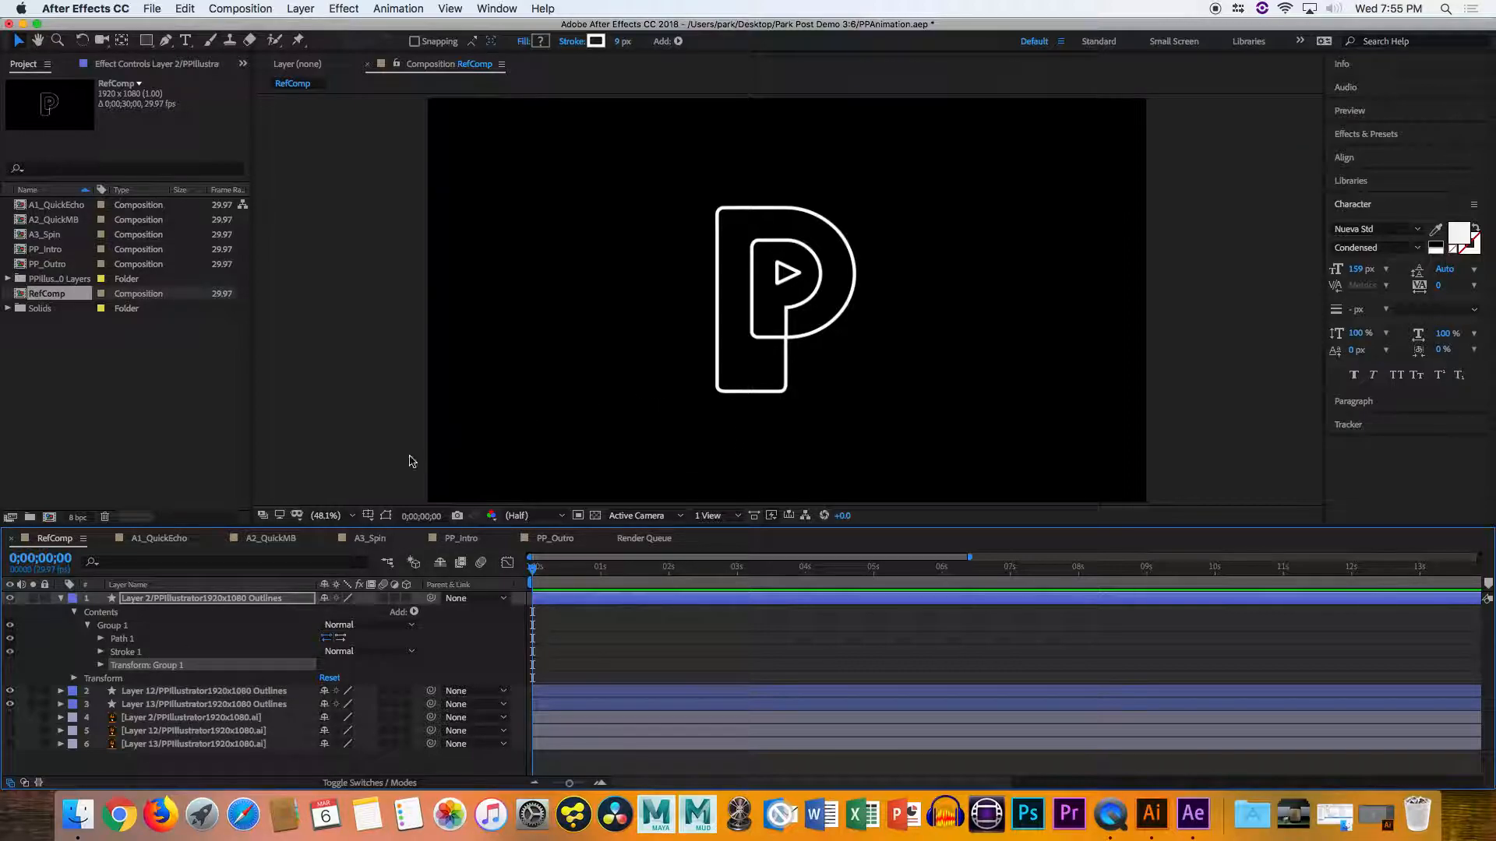
pyautogui.click(100, 665)
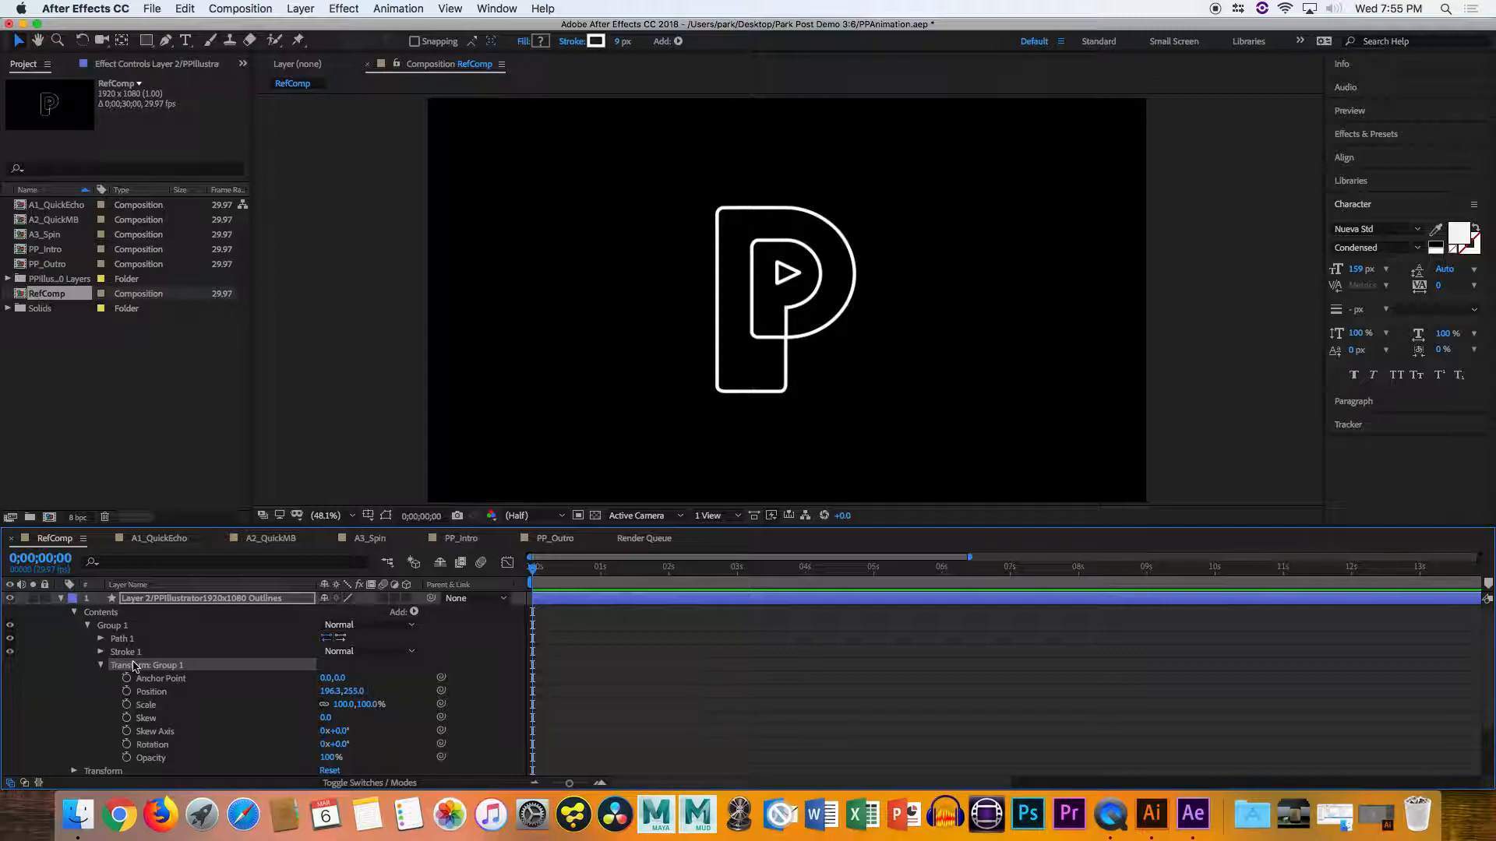
pyautogui.scroll(-1, 179, 672)
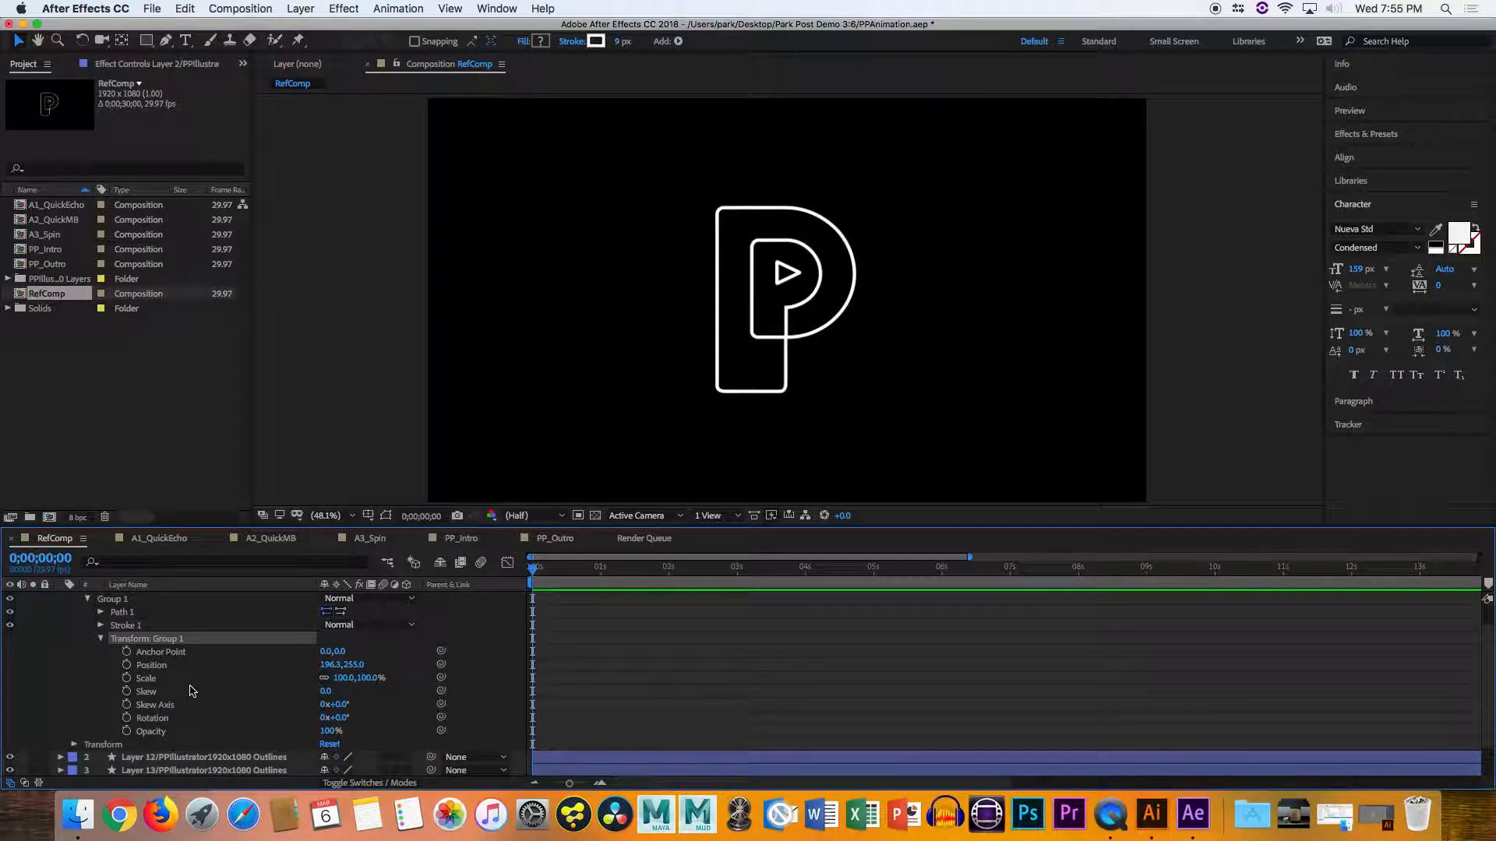
pyautogui.click(165, 655)
pyautogui.click(165, 667)
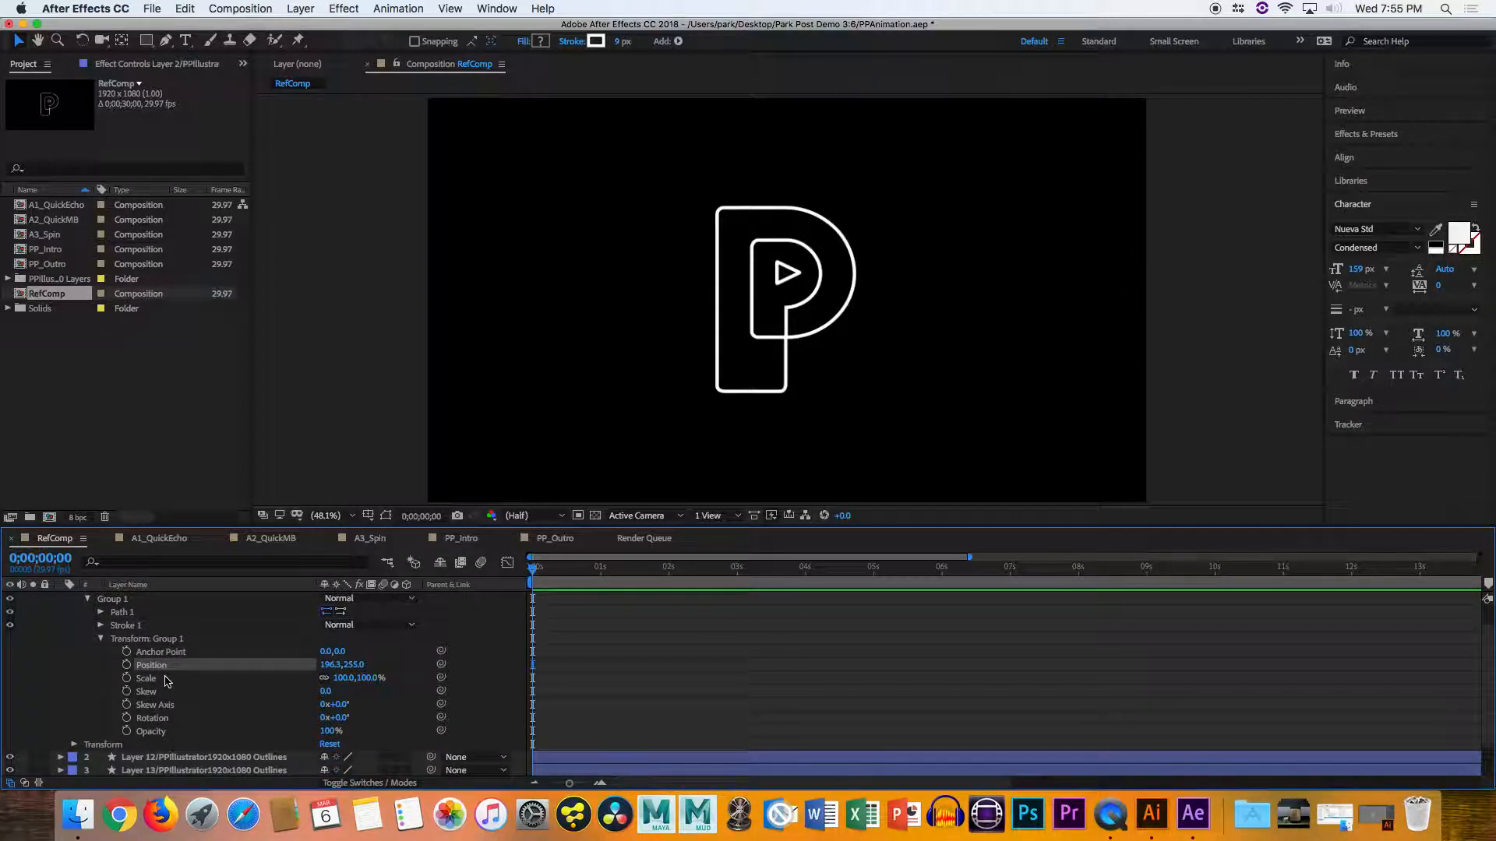
pyautogui.click(171, 680)
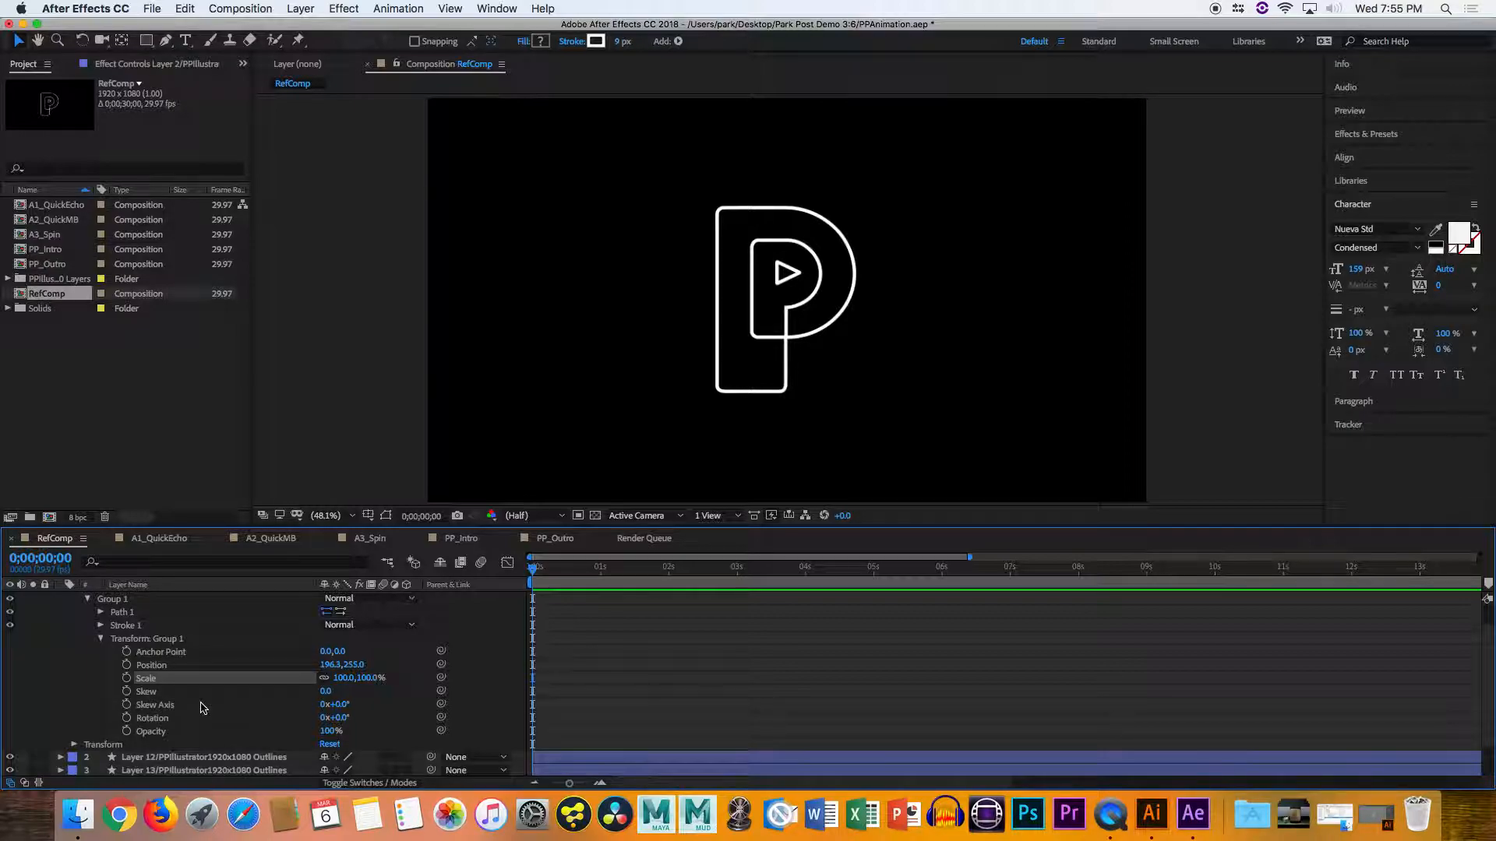
pyautogui.click(177, 721)
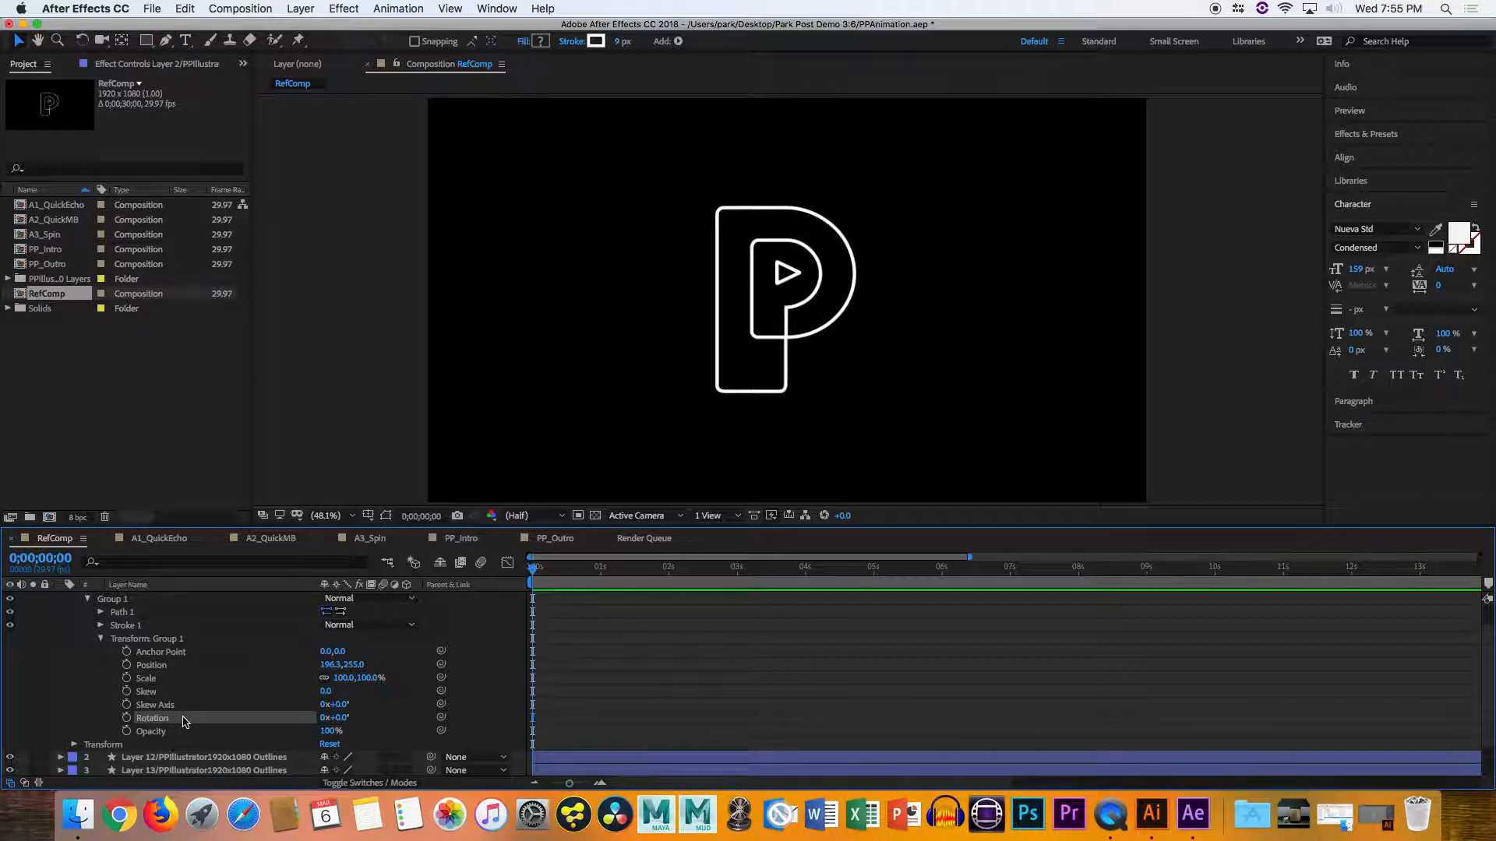
pyautogui.scroll(1, 103, 691)
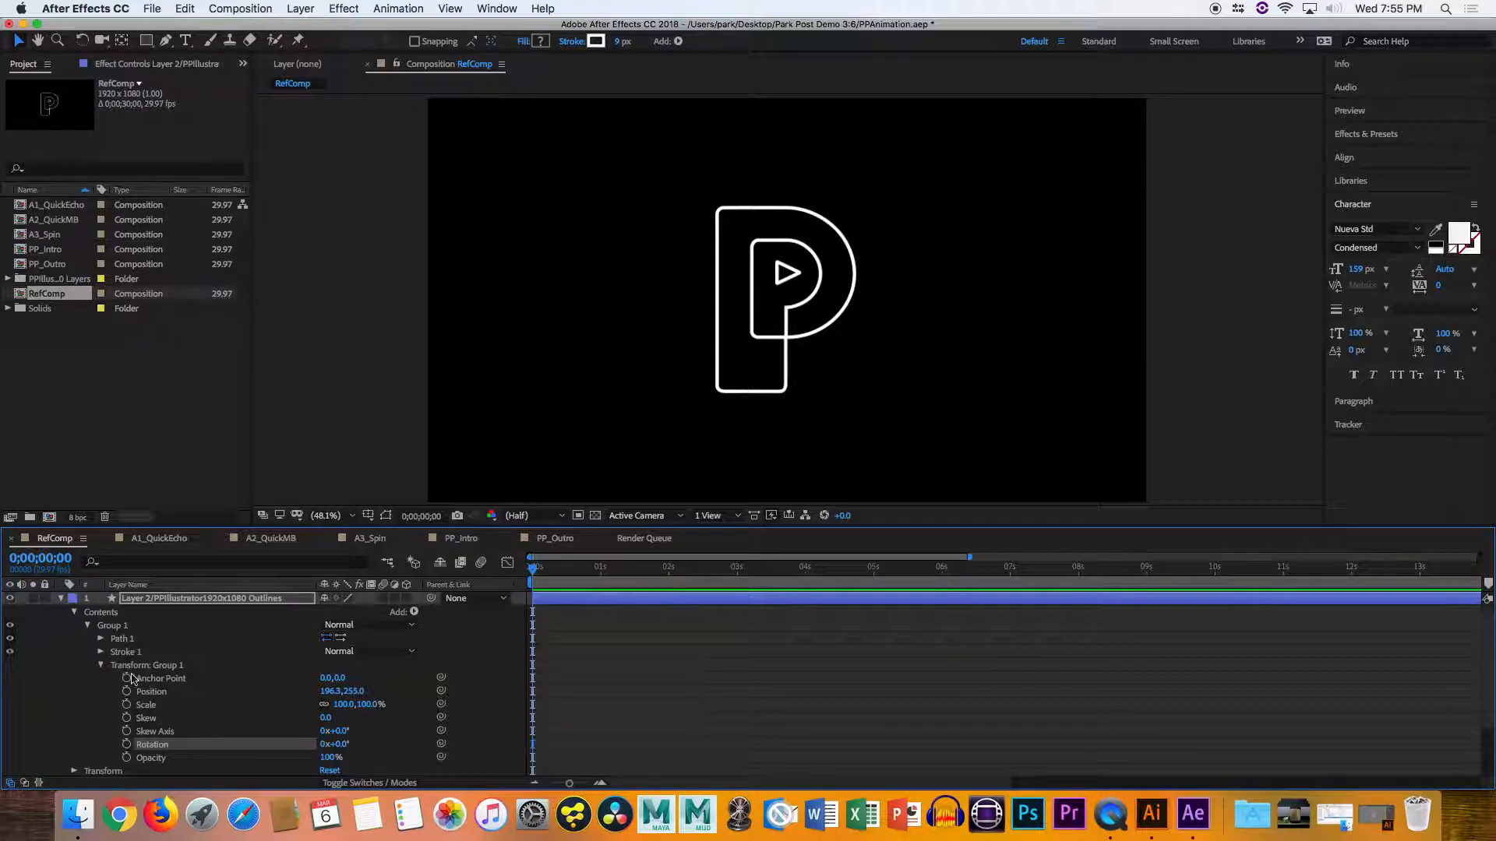
pyautogui.click(227, 678)
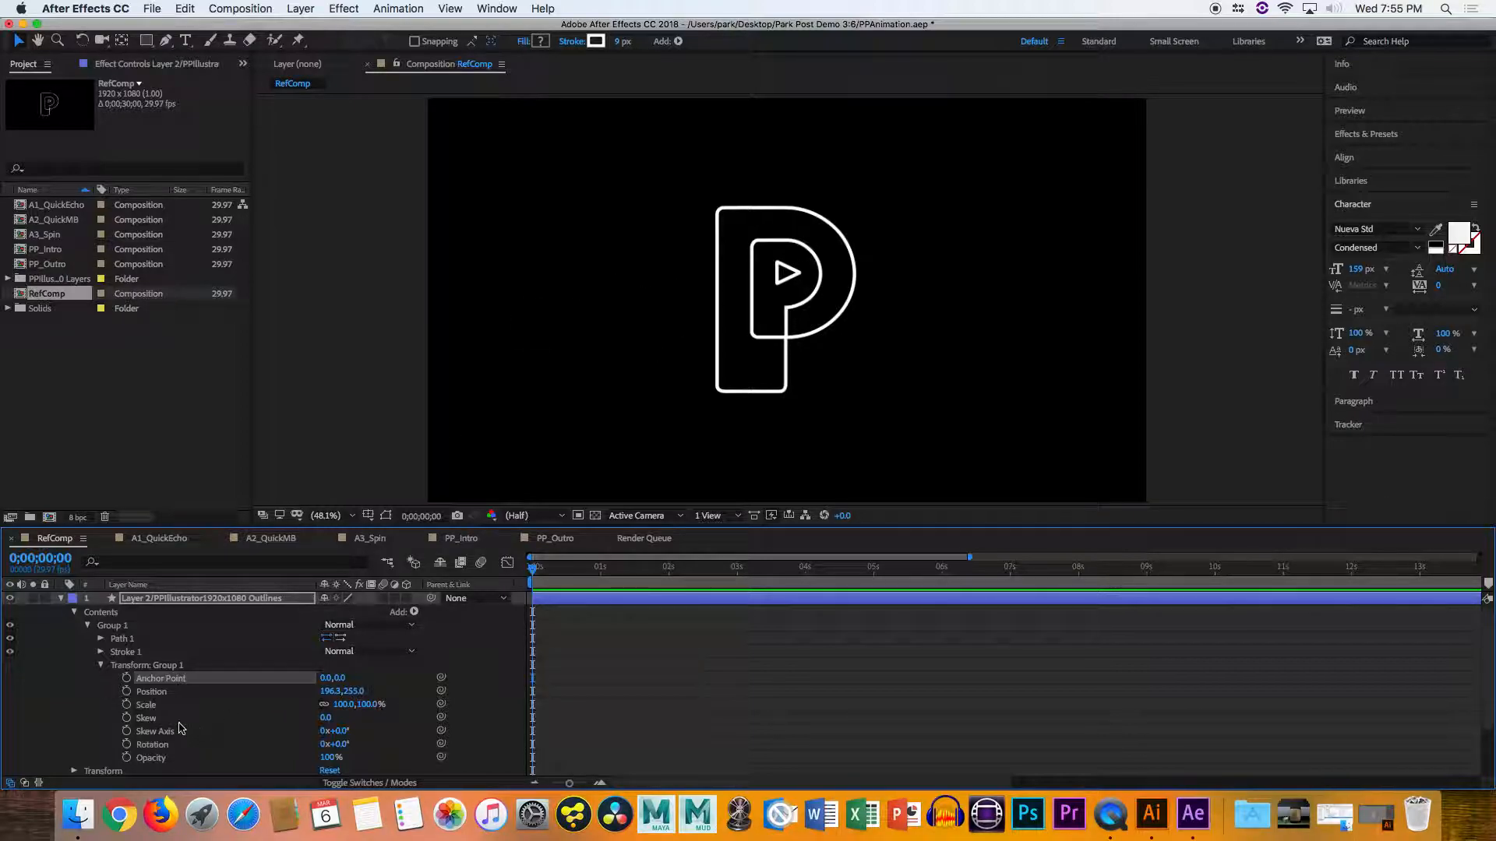
# Collapse Group 1 and expand the layer-level Transform of Layer 2 Outlines to examine its anchor point
pyautogui.click(88, 626)
pyautogui.click(76, 639)
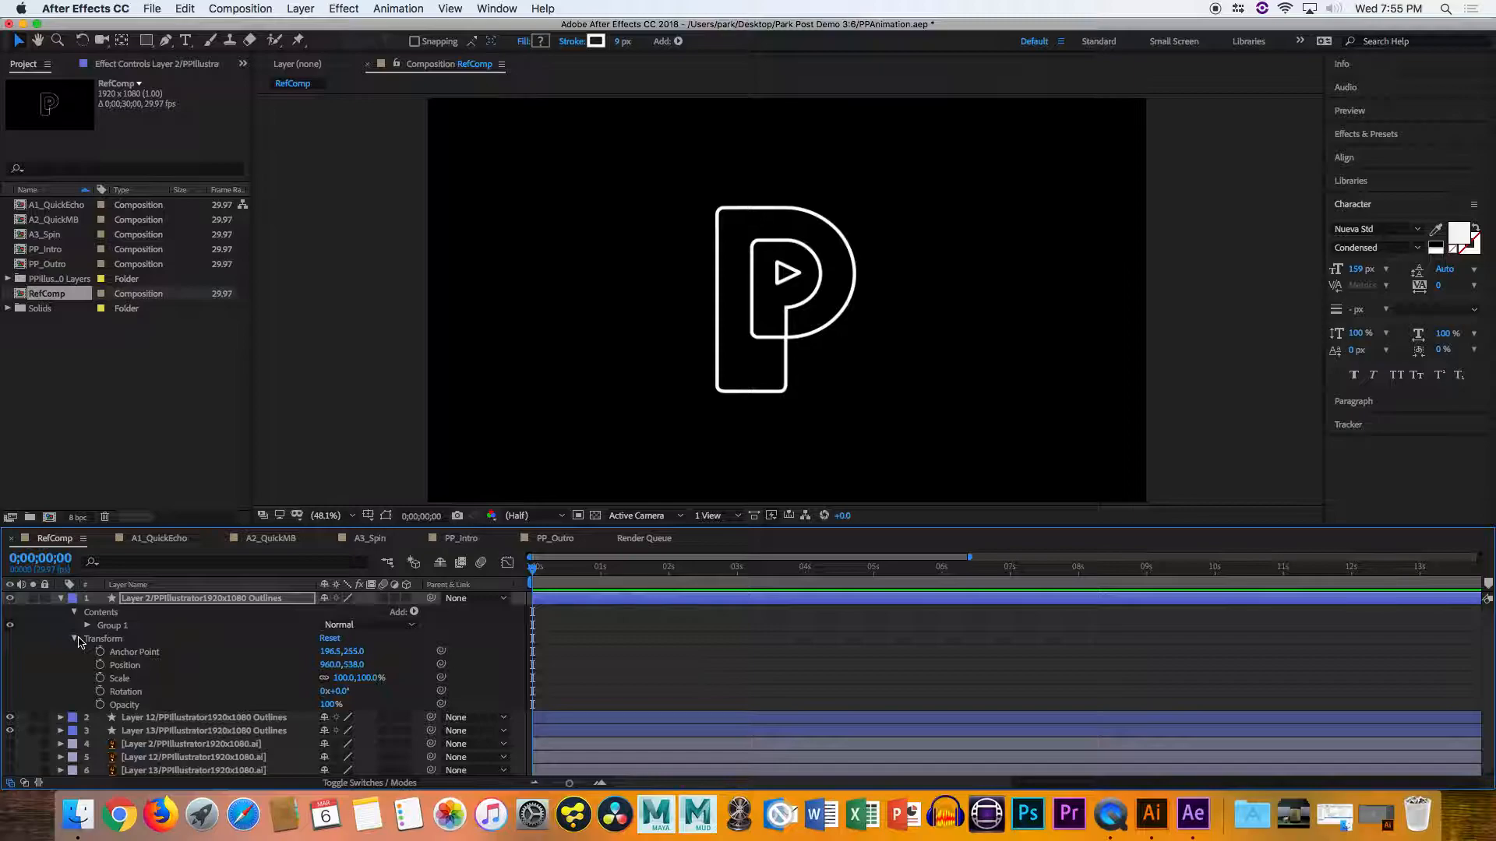
pyautogui.click(143, 596)
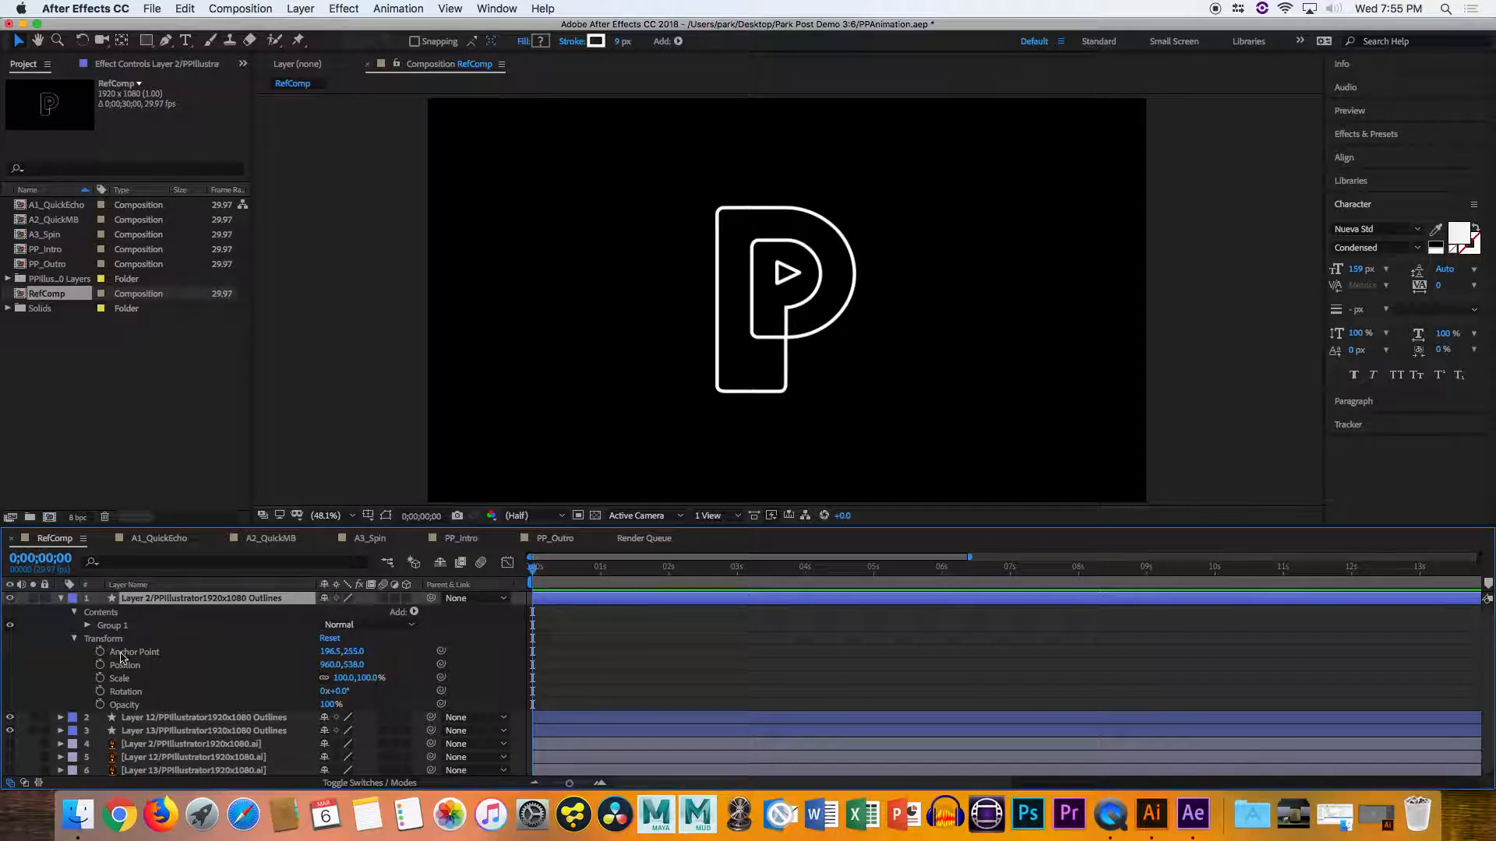
pyautogui.click(13, 599)
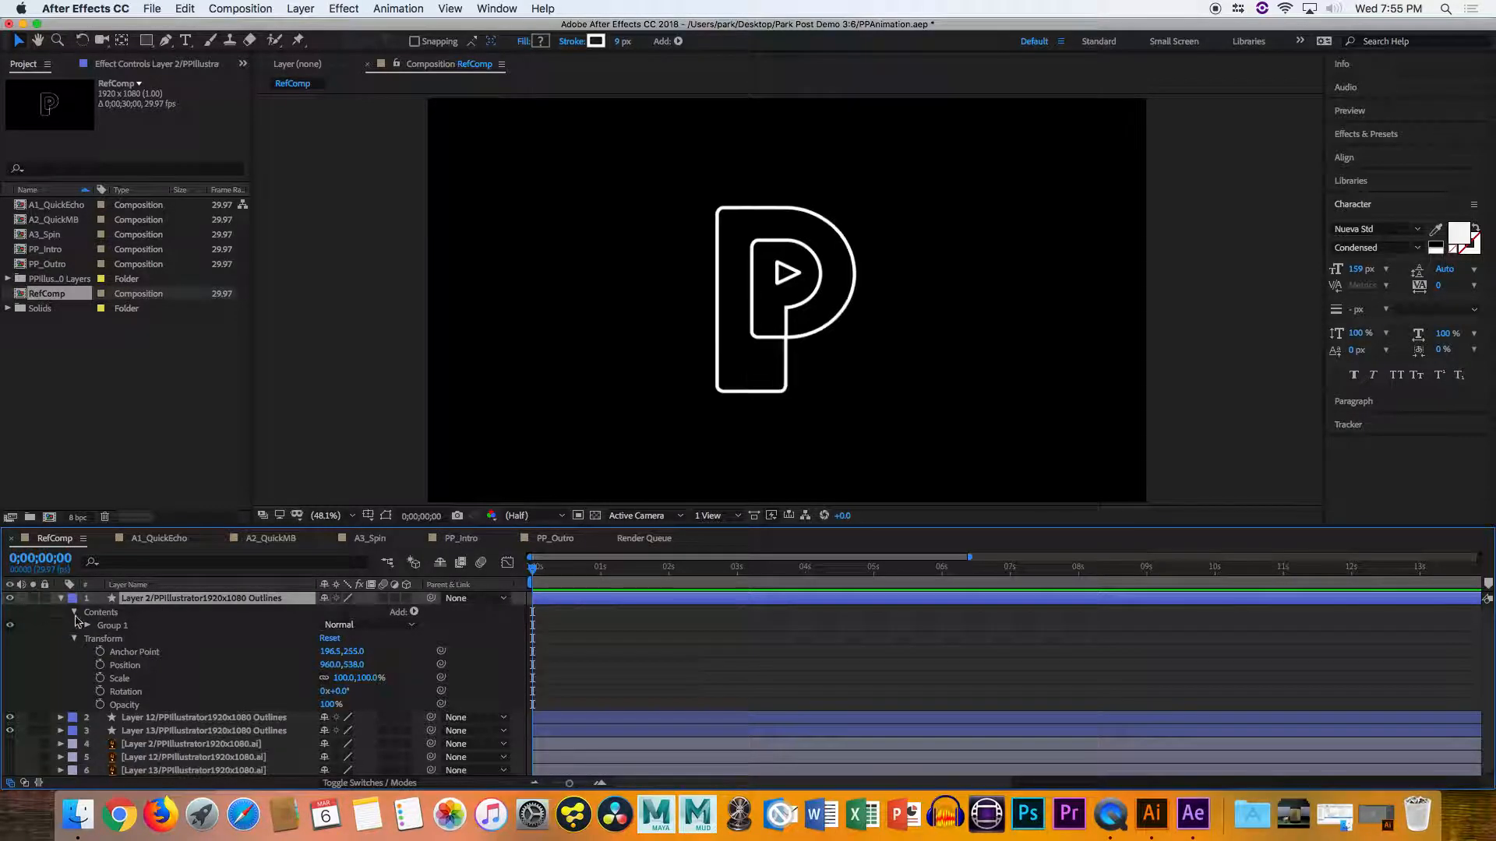
pyautogui.click(137, 653)
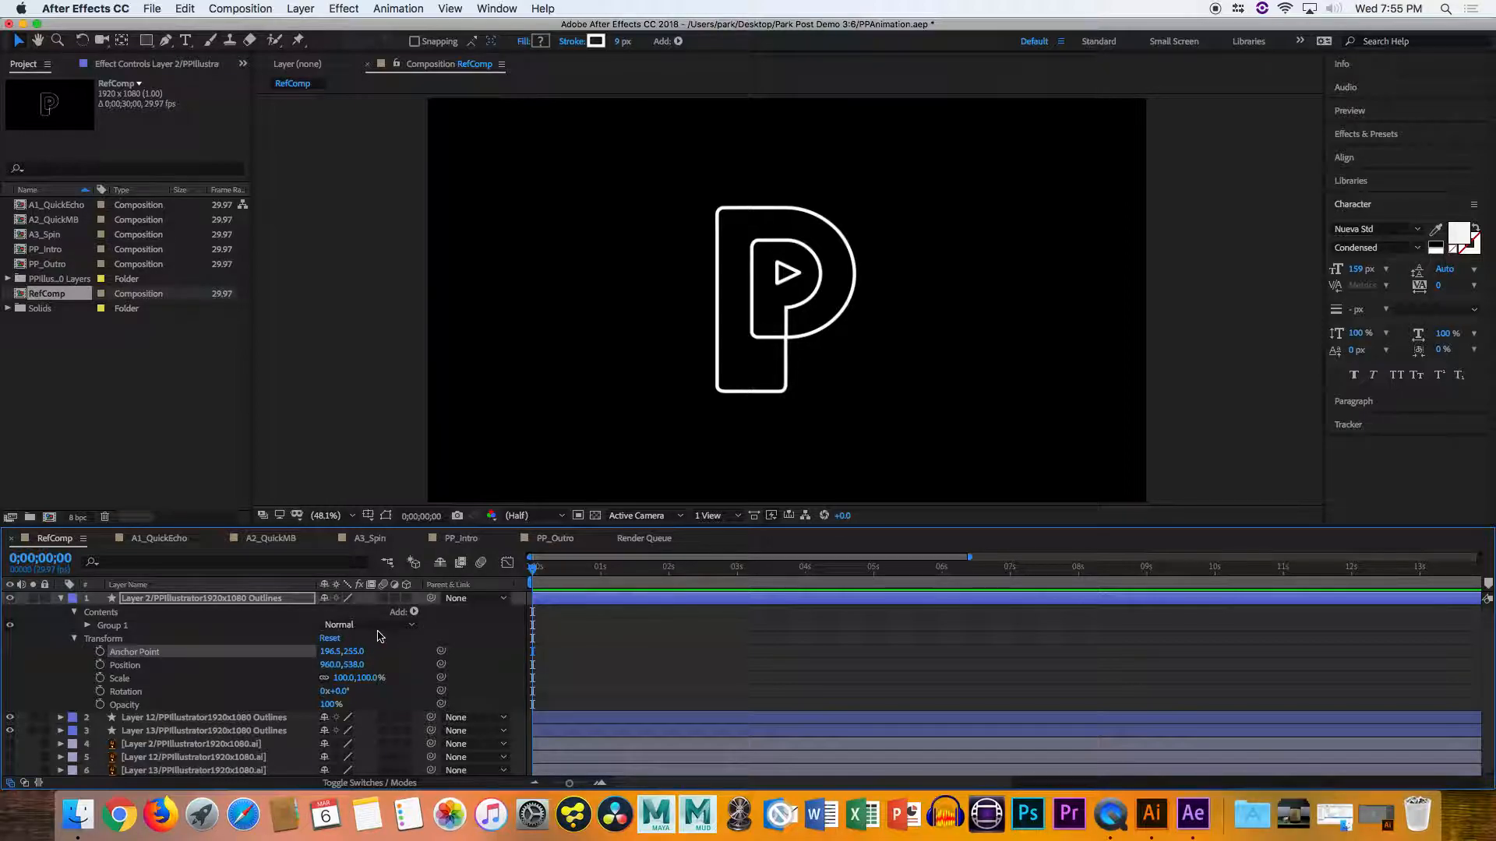
# Try shifting the Layer 2 Outlines anchor point to 196.5, 318.0, undo it, and try picking the anchor point with the Pan Behind tool
pyautogui.moveTo(358, 650); pyautogui.dragTo(416, 646)
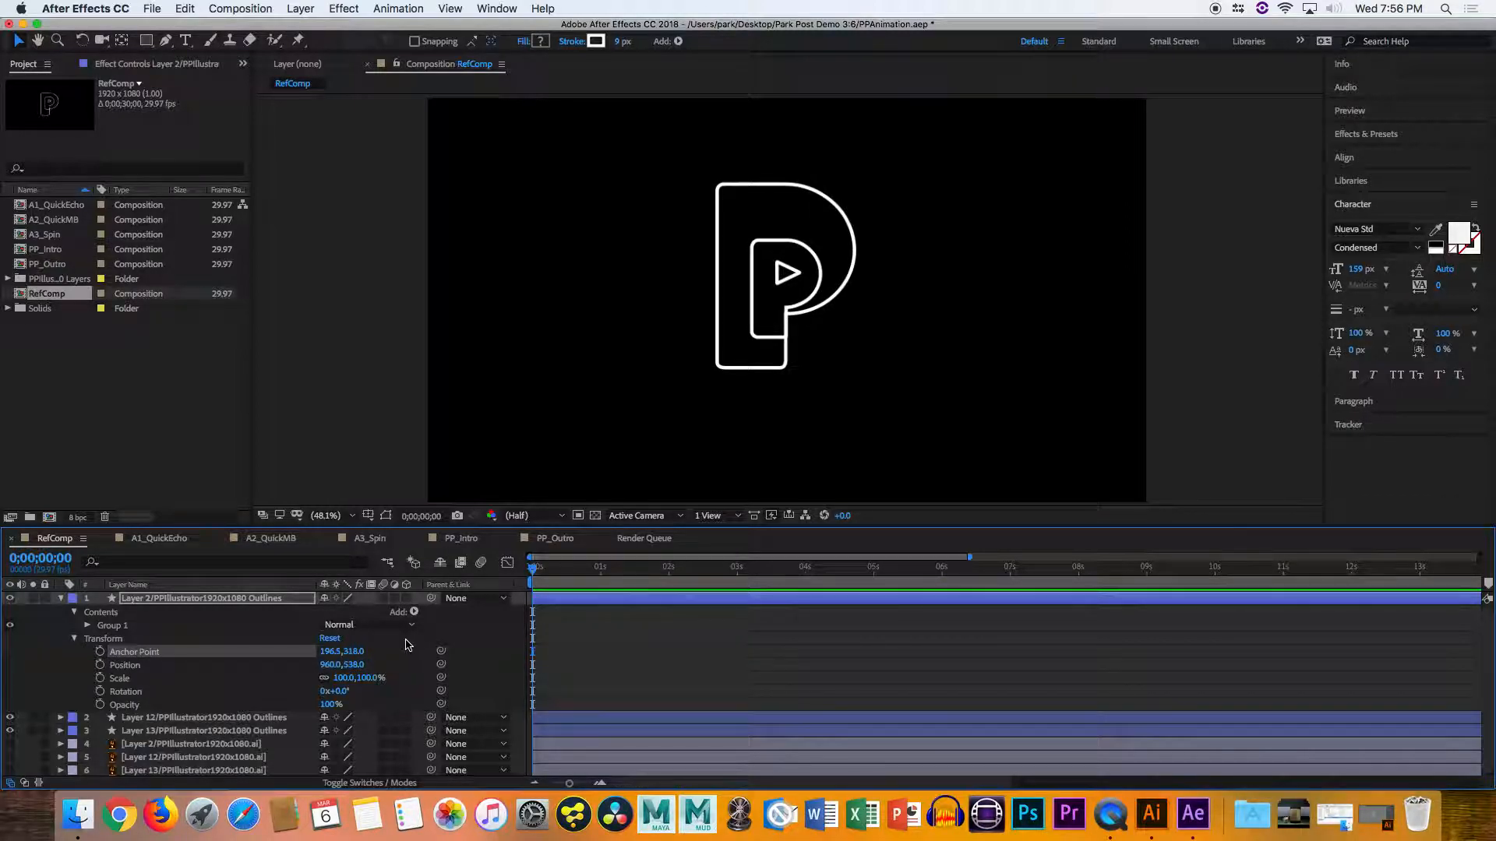
pyautogui.press('super+z')
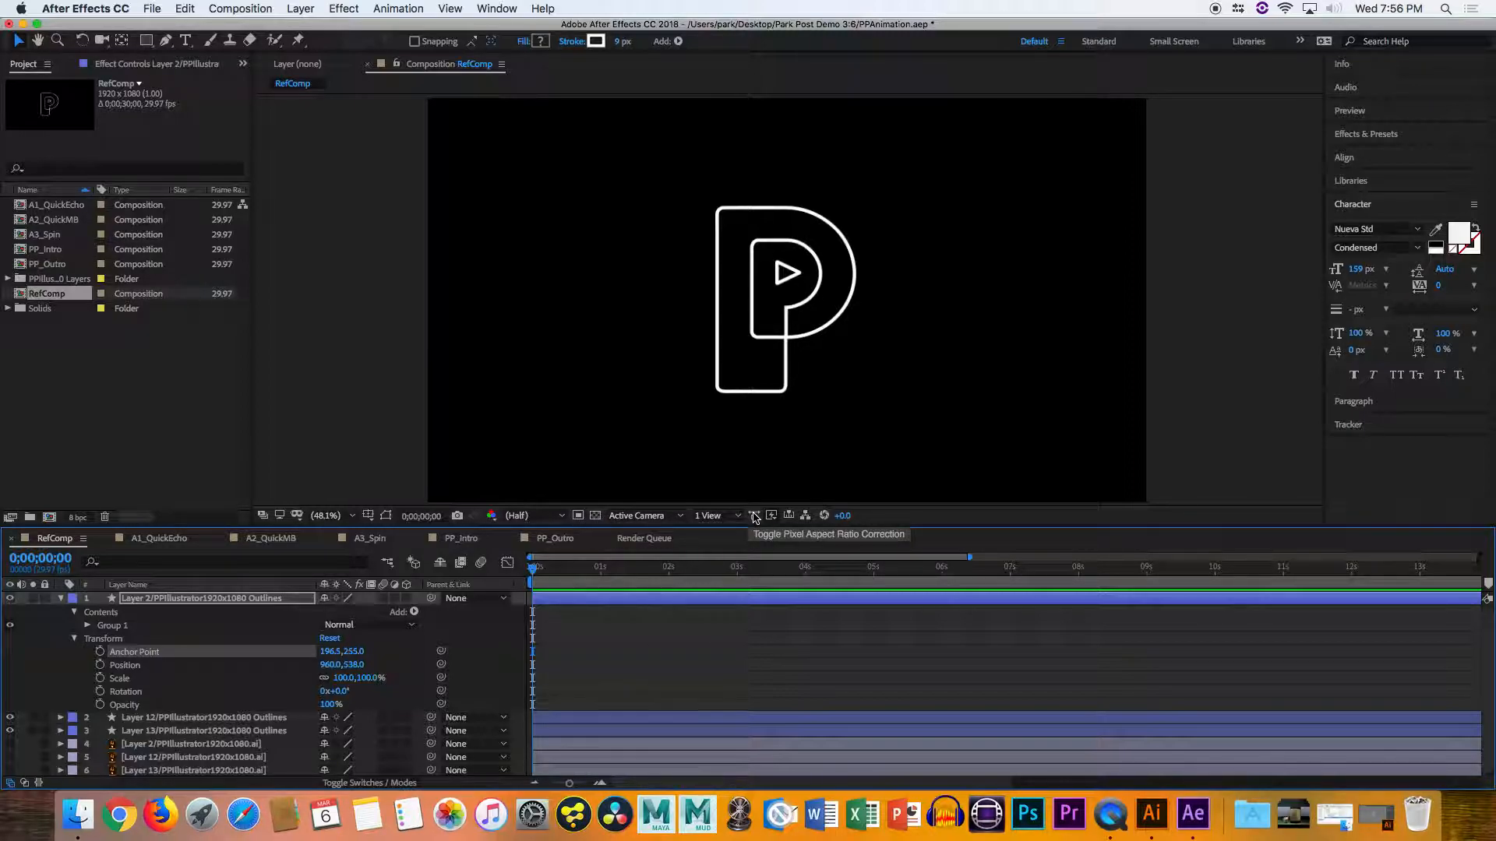
pyautogui.press('y')
pyautogui.click(600, 383)
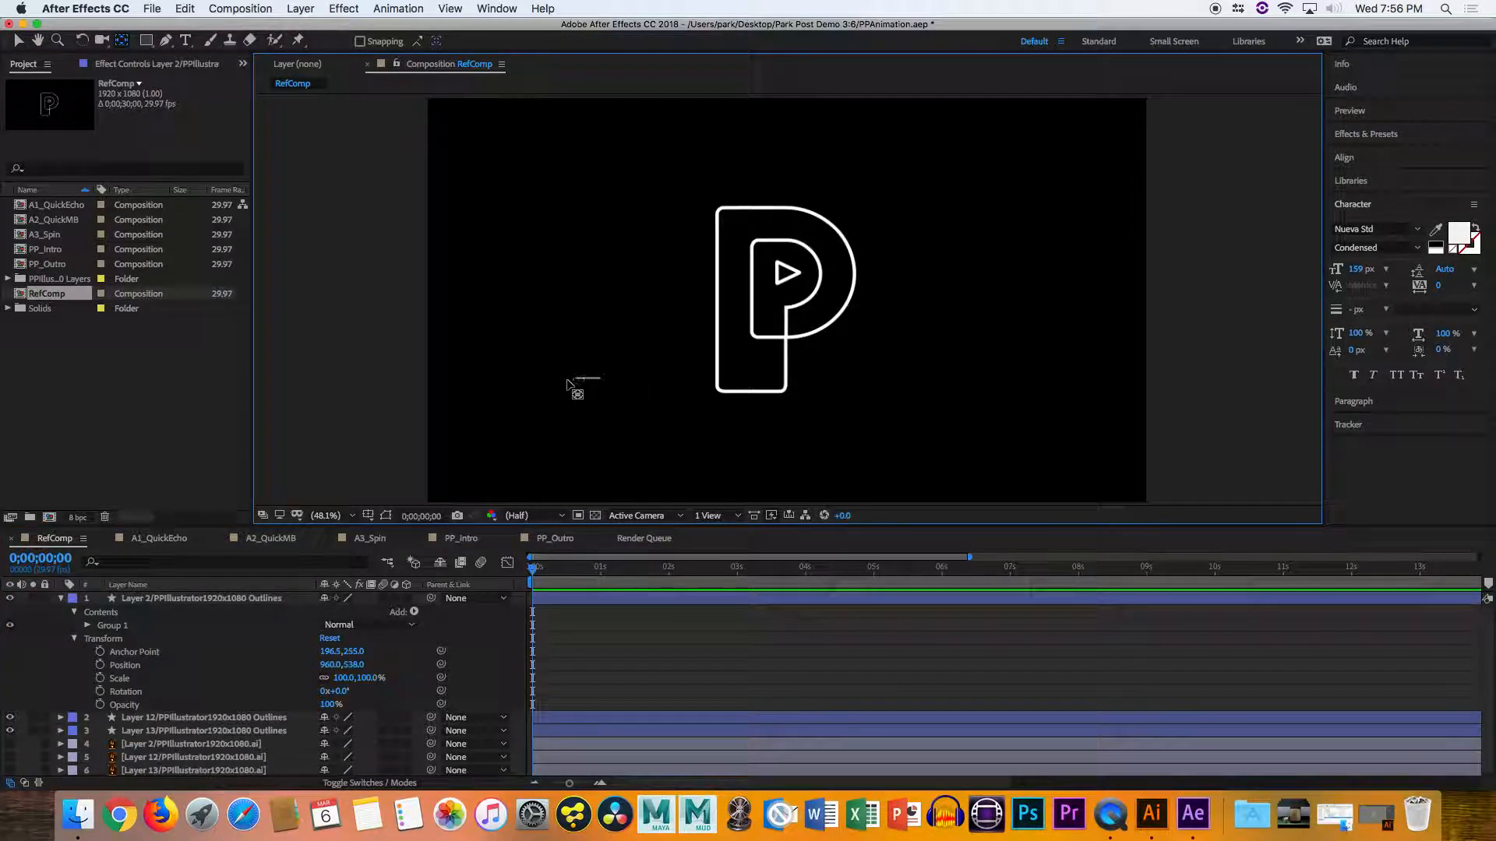
pyautogui.click(790, 304)
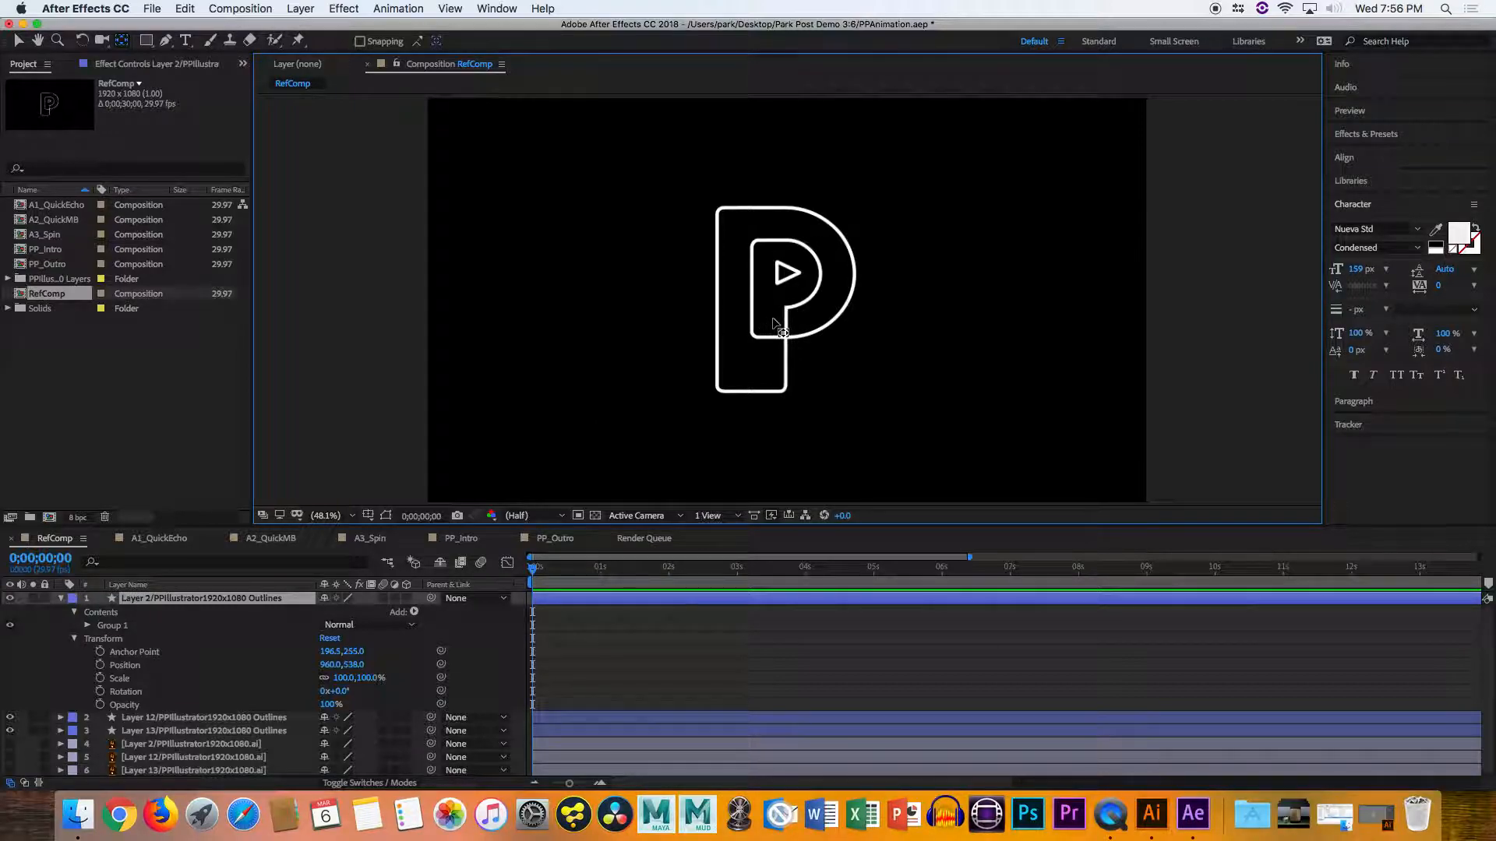
pyautogui.press('super+z')
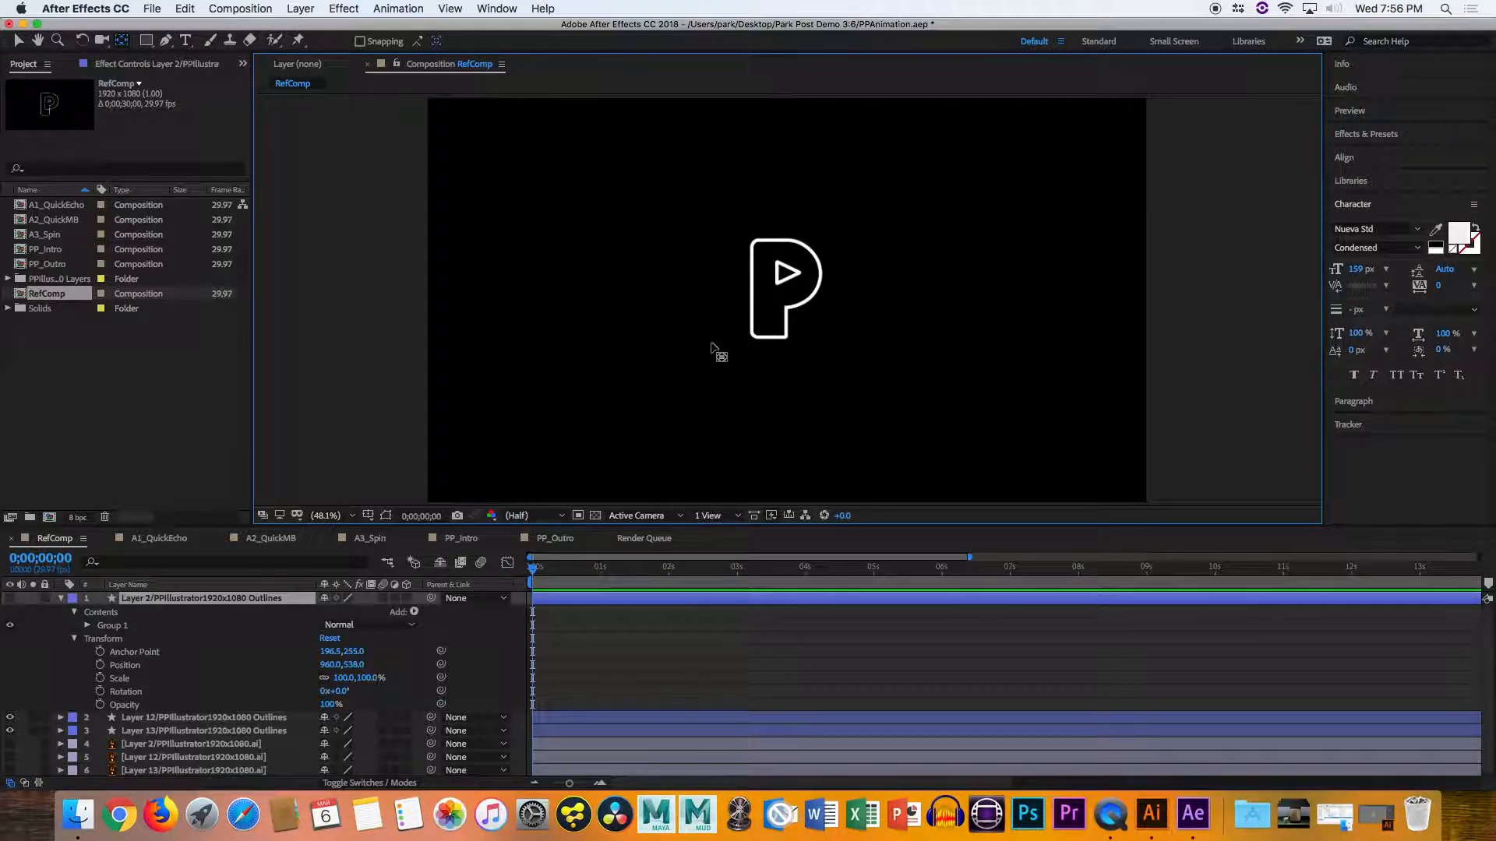
# Turn on mask and shape path visibility in the composition, and make the Layer 2 Outlines layer visible
pyautogui.click(385, 516)
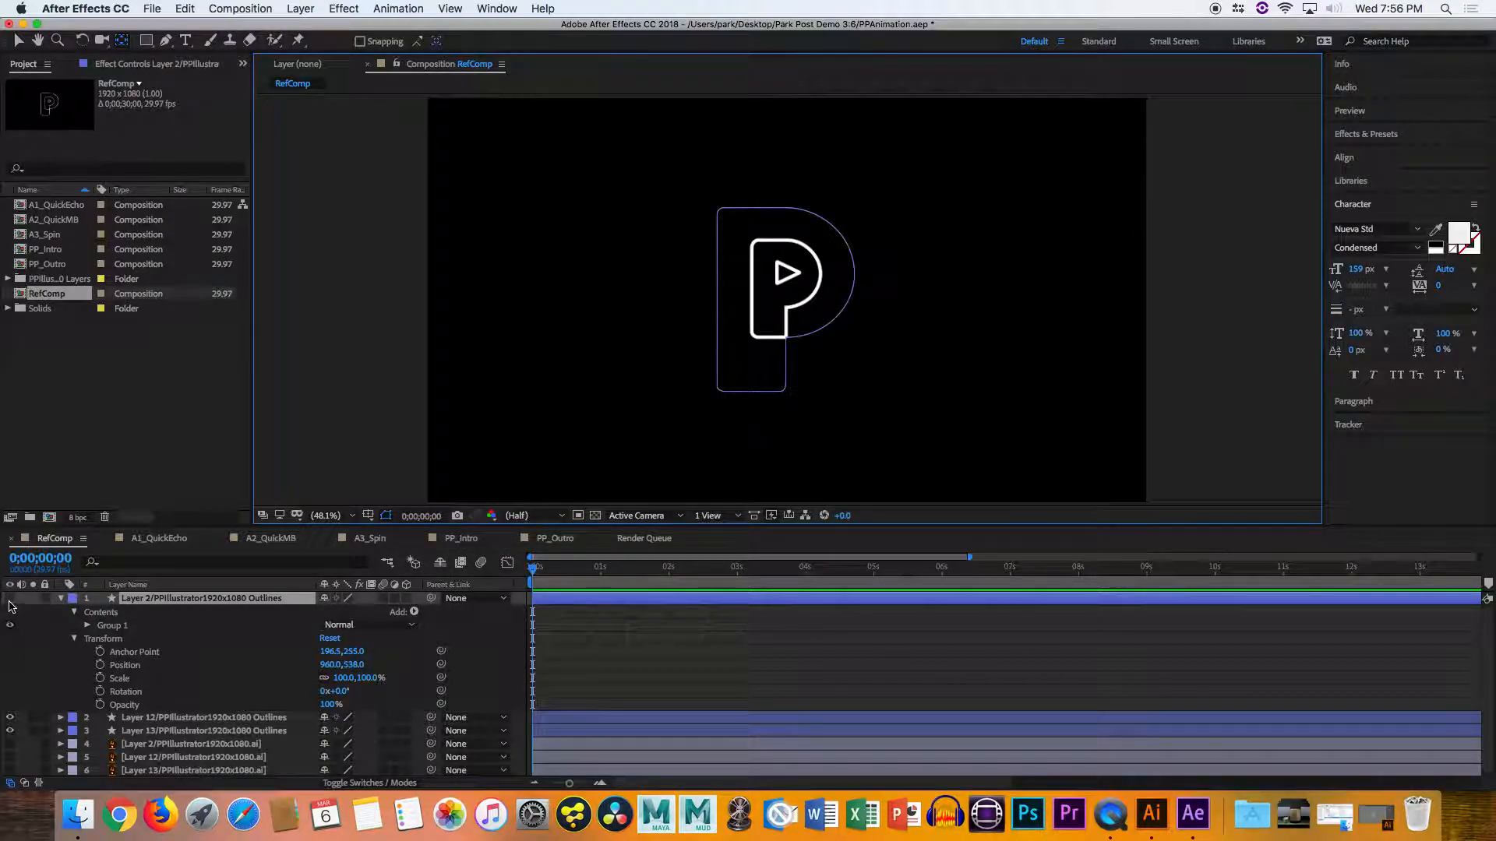
pyautogui.click(10, 599)
pyautogui.click(17, 40)
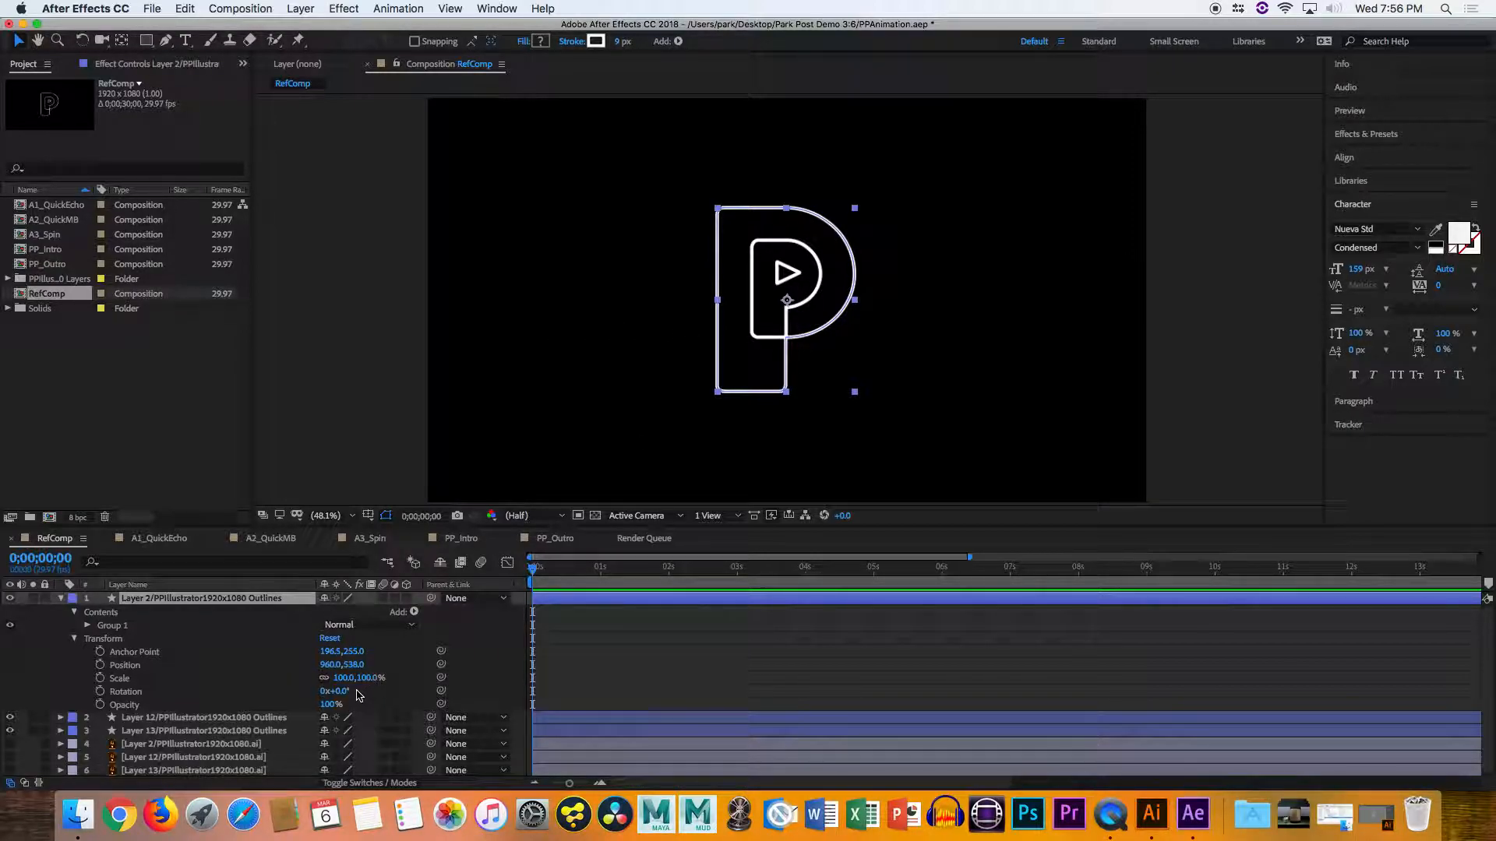
# Try rotating Layer 2 Outlines about its centre and about an anchor point moved to 300.5, 109.3, and restore the centred anchor point
pyautogui.moveTo(345, 695)
pyautogui.mouseDown()
pyautogui.moveTo(393, 691)
pyautogui.moveTo(348, 691)
pyautogui.mouseUp()
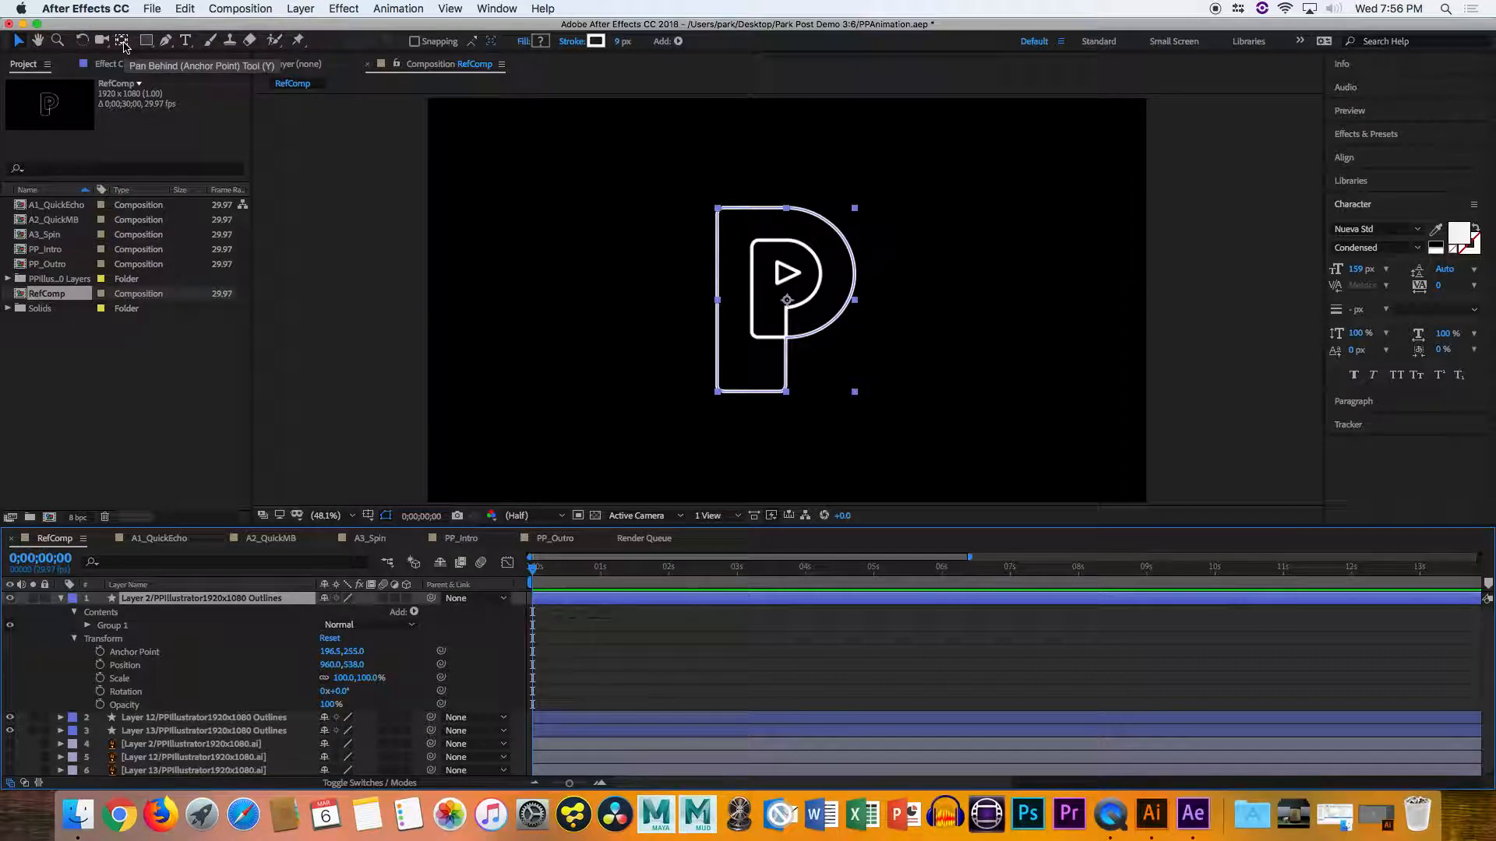
pyautogui.click(122, 41)
pyautogui.moveTo(791, 302); pyautogui.dragTo(825, 245)
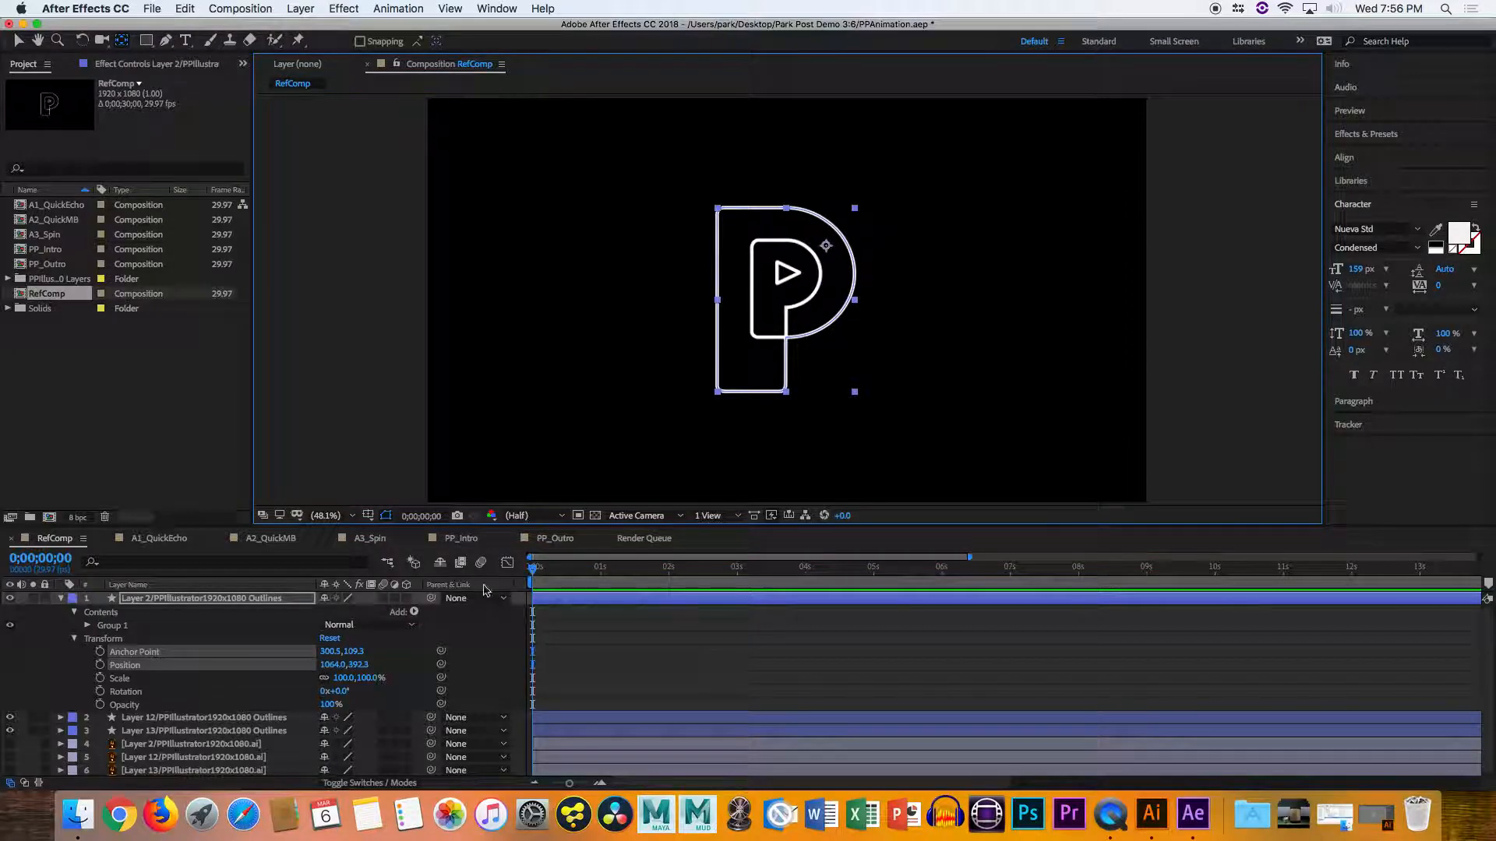
pyautogui.moveTo(341, 696)
pyautogui.mouseDown()
pyautogui.moveTo(526, 678)
pyautogui.moveTo(335, 683)
pyautogui.mouseUp()
pyautogui.press('super+alt+Home')
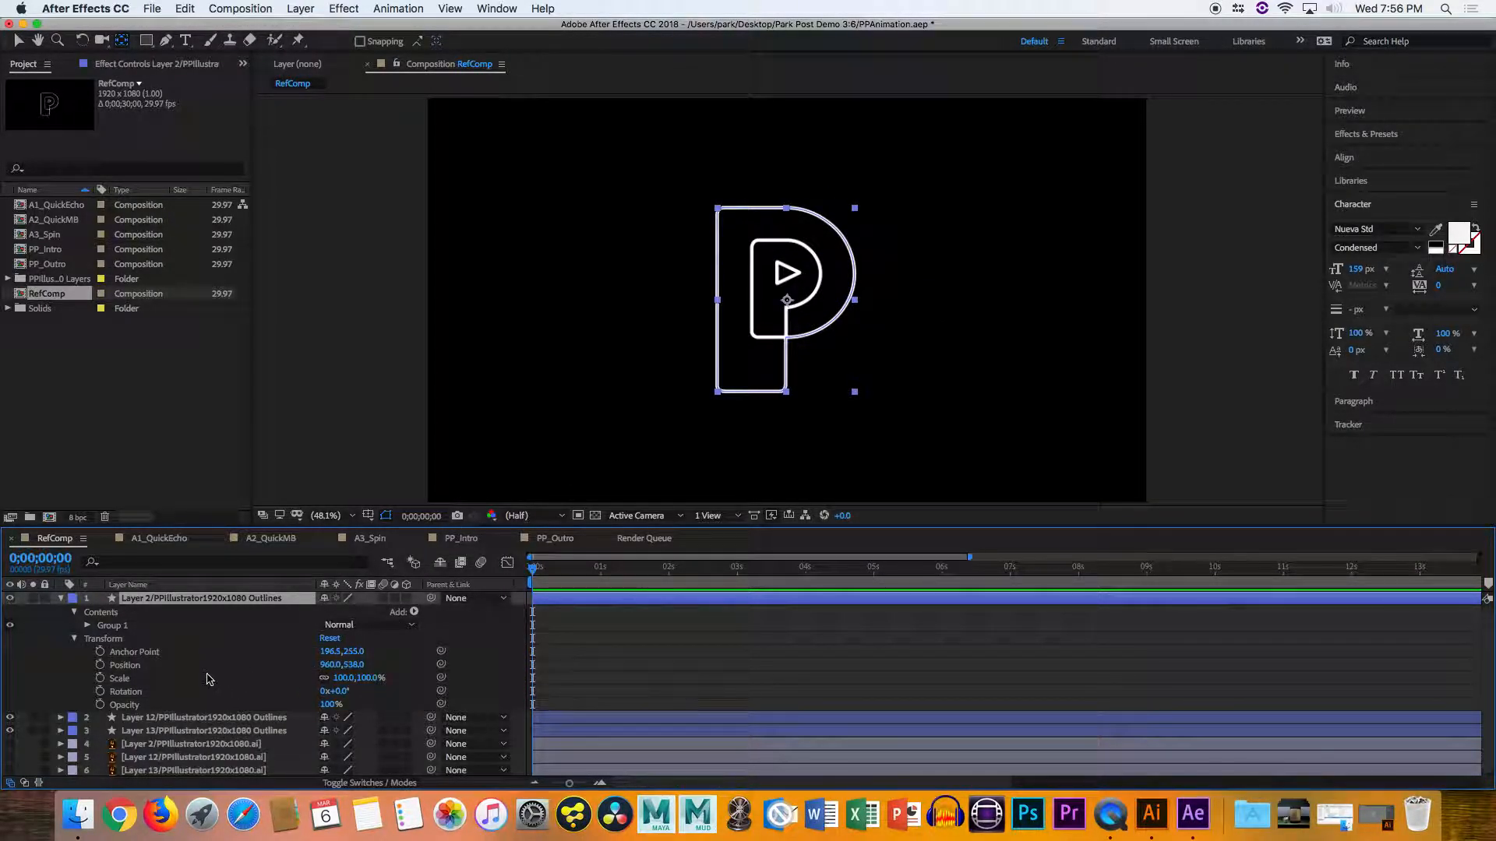
# Try moving Layer 2 Outlines with its Position property, undo the move, and view the options available for Position
pyautogui.click(156, 667)
pyautogui.moveTo(330, 667); pyautogui.dragTo(718, 611)
pyautogui.press('super+z')
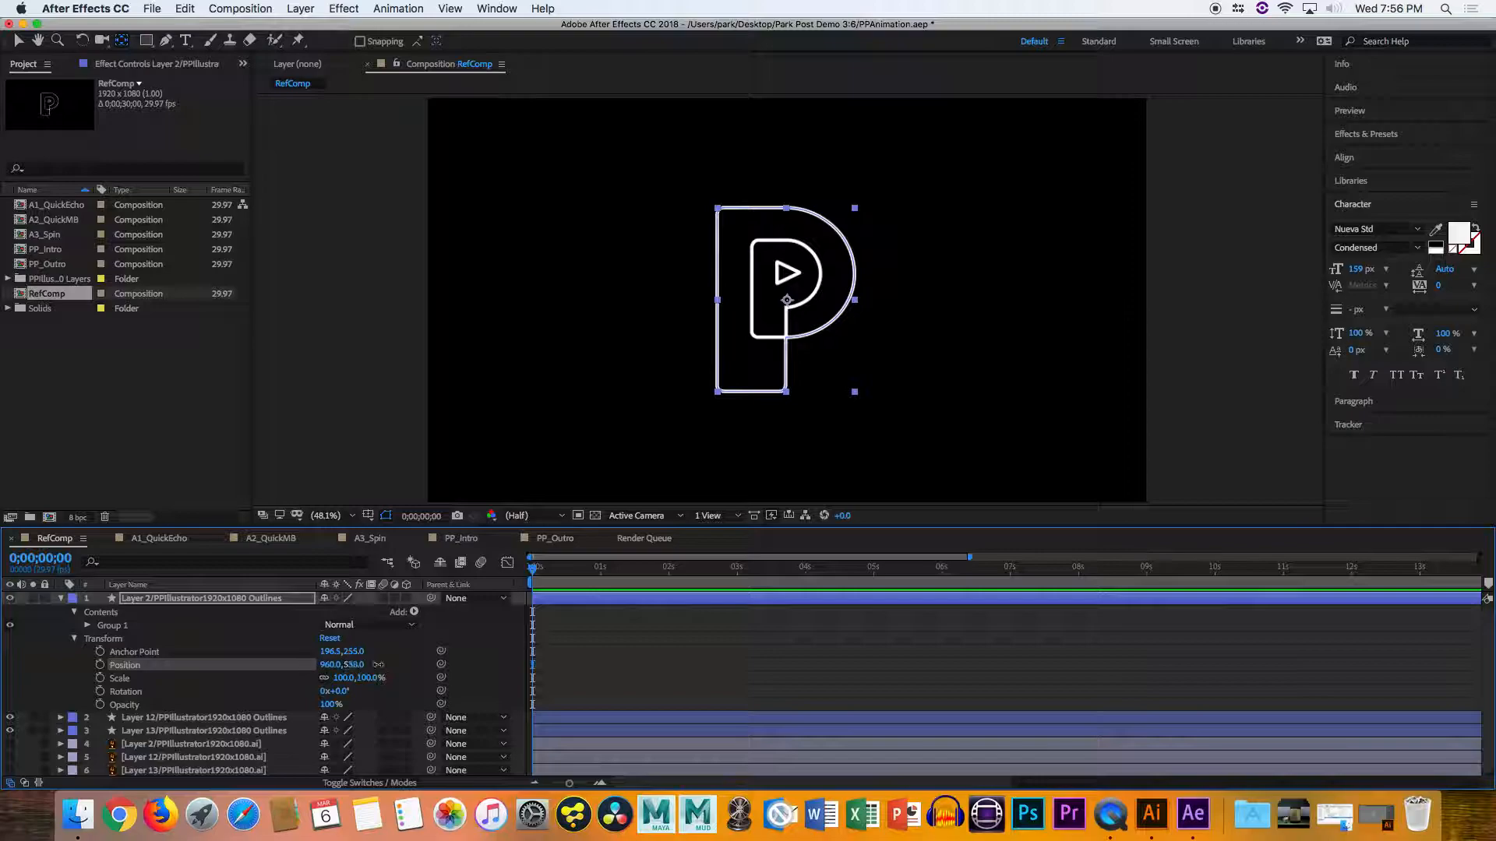
pyautogui.rightClick(179, 667)
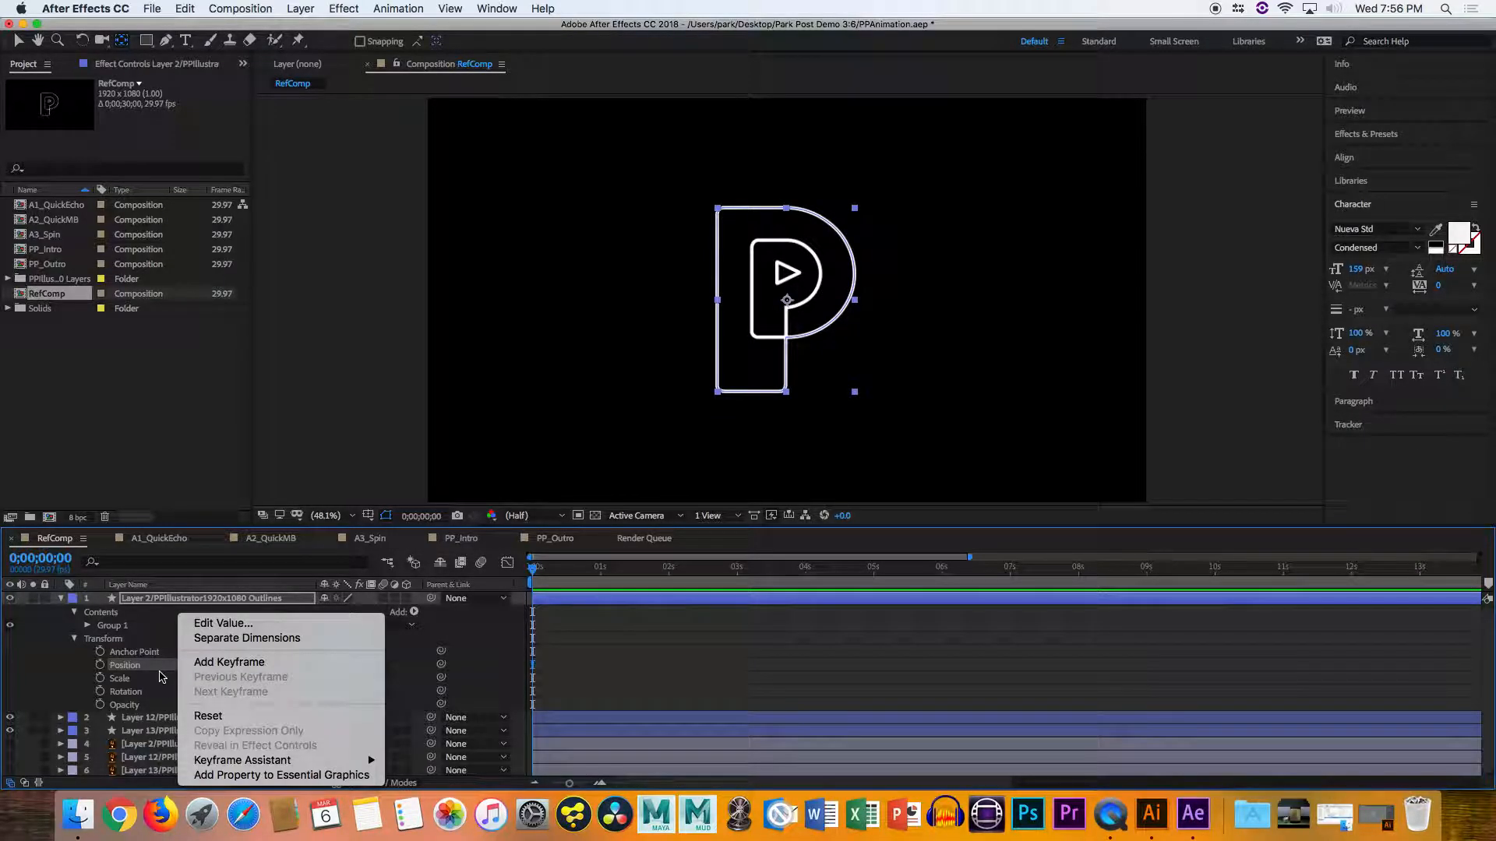
pyautogui.click(156, 670)
# Try scaling Layer 2 Outlines uniformly to 167% and with unlinked dimensions of -58% by 386%, and undo the scale changes
pyautogui.click(242, 679)
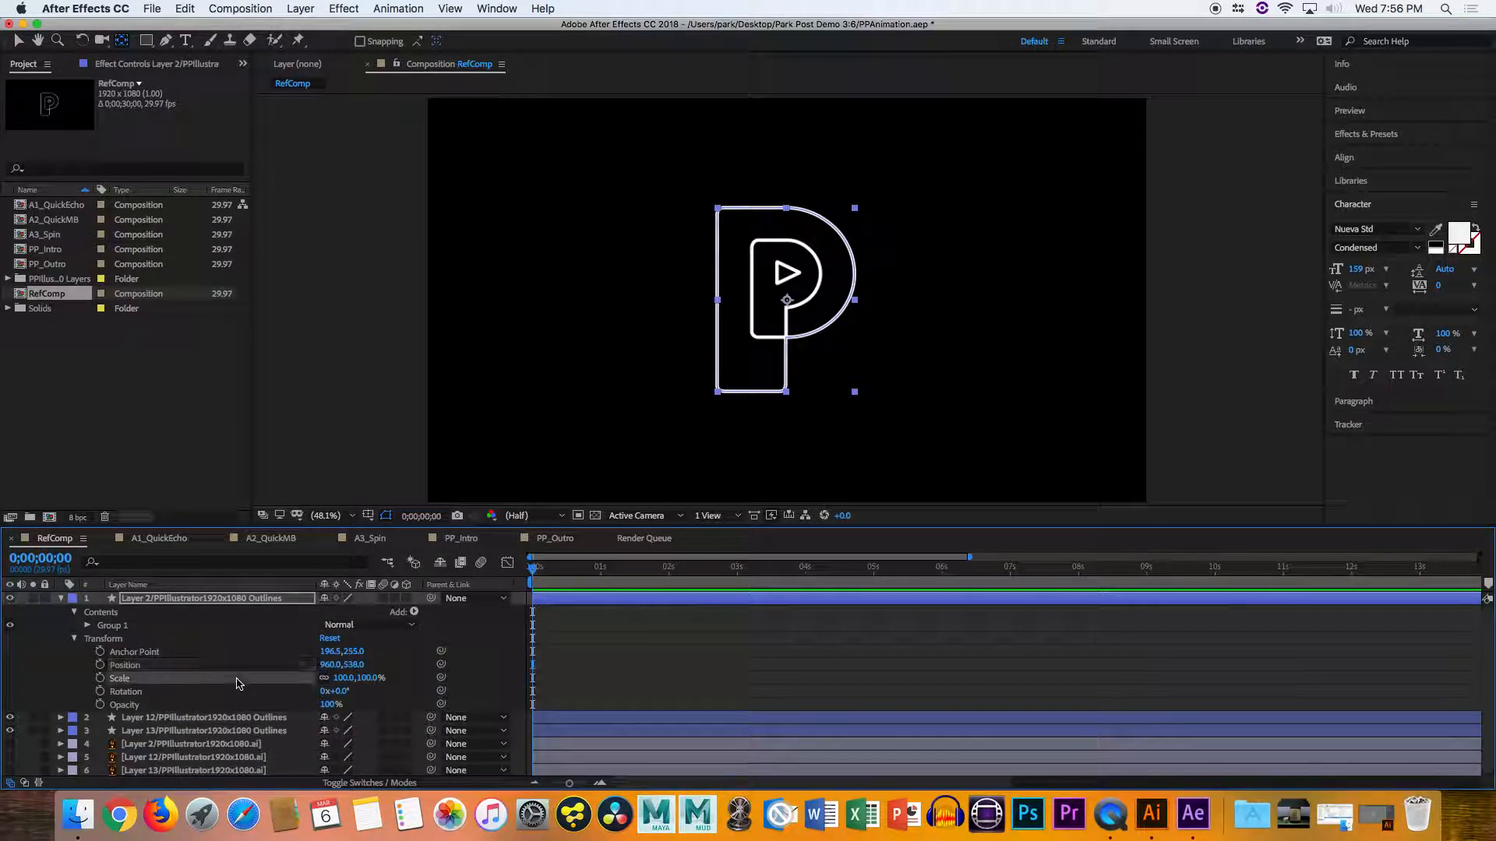
pyautogui.moveTo(330, 677); pyautogui.dragTo(395, 677)
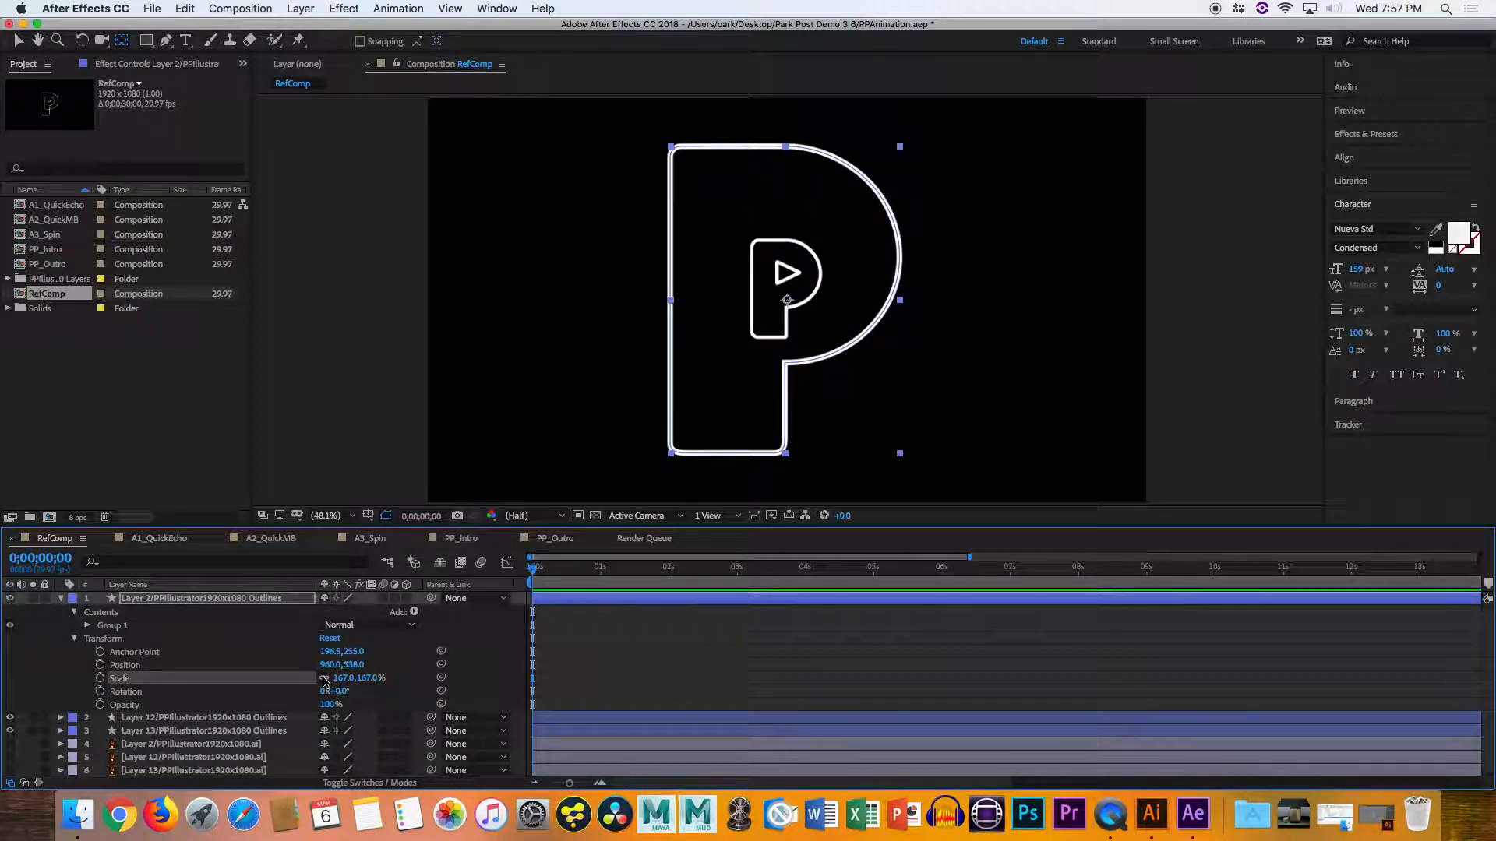
pyautogui.click(373, 678)
pyautogui.write('386')
pyautogui.press('Return')
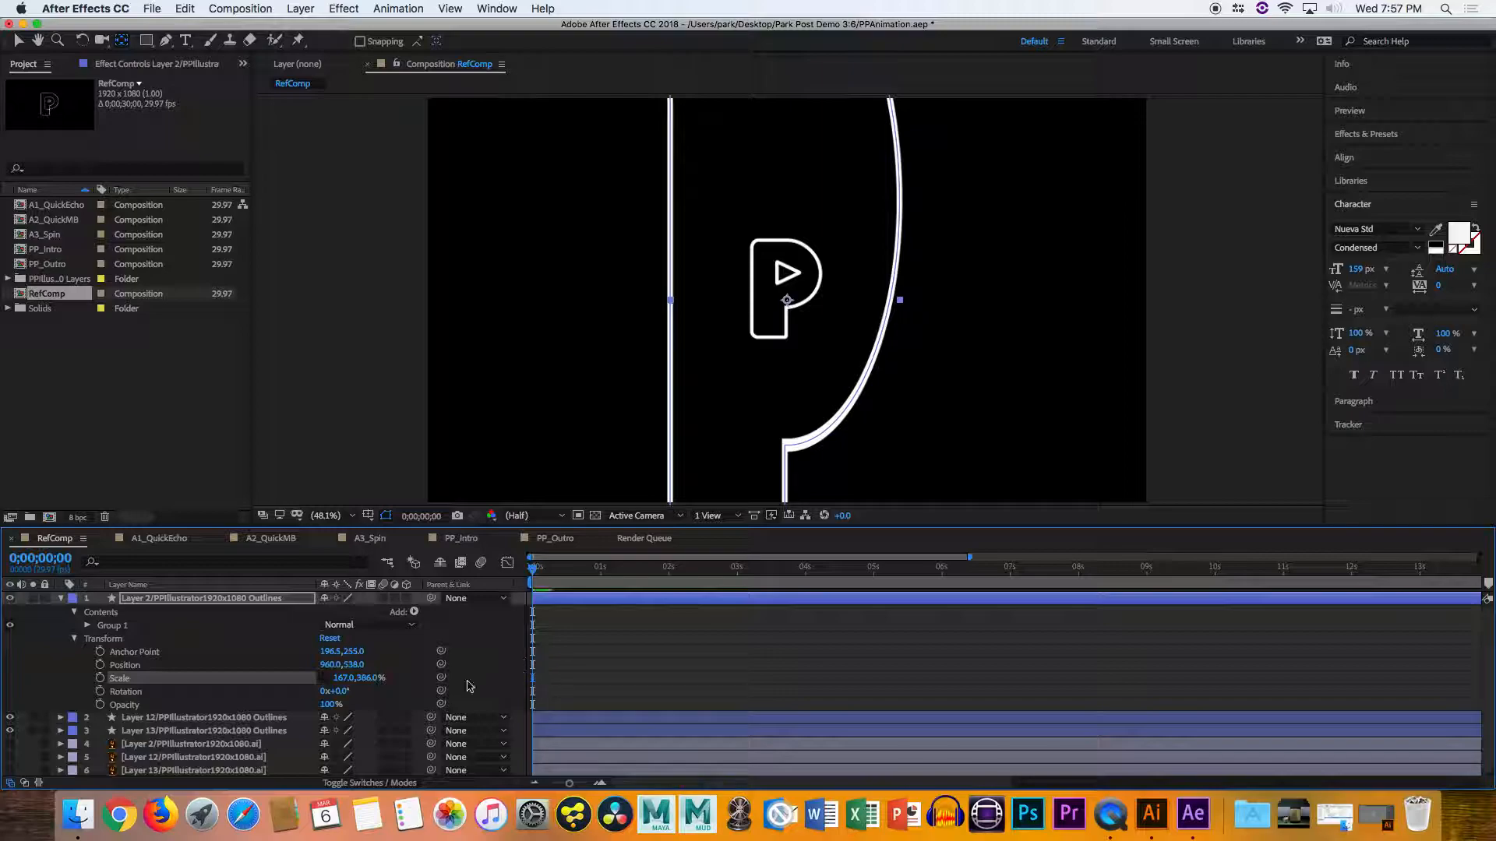
pyautogui.moveTo(335, 679); pyautogui.dragTo(163, 690)
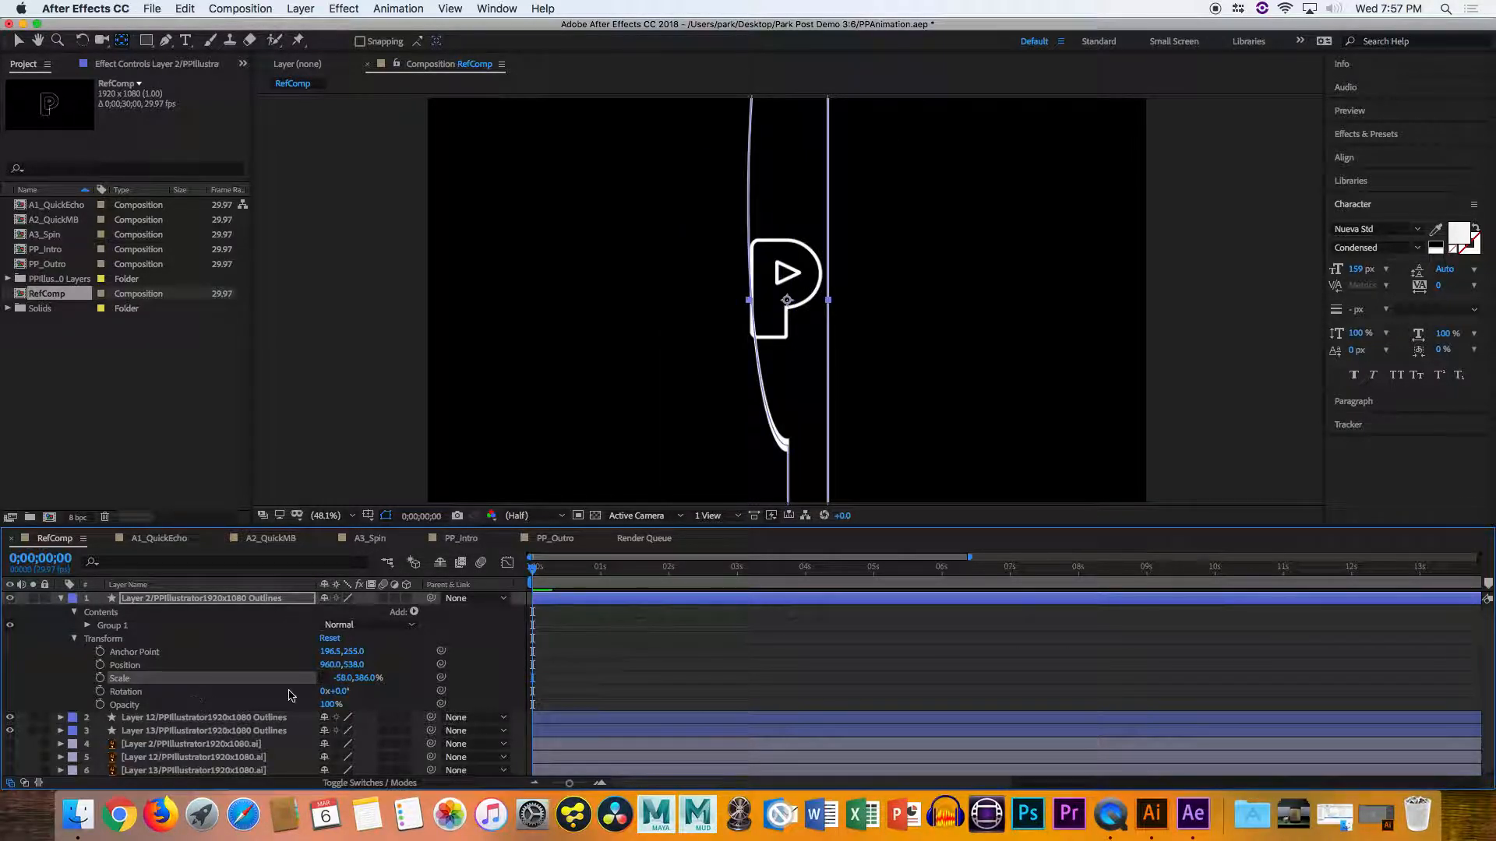
pyautogui.press('super+z')
pyautogui.press('super+z')
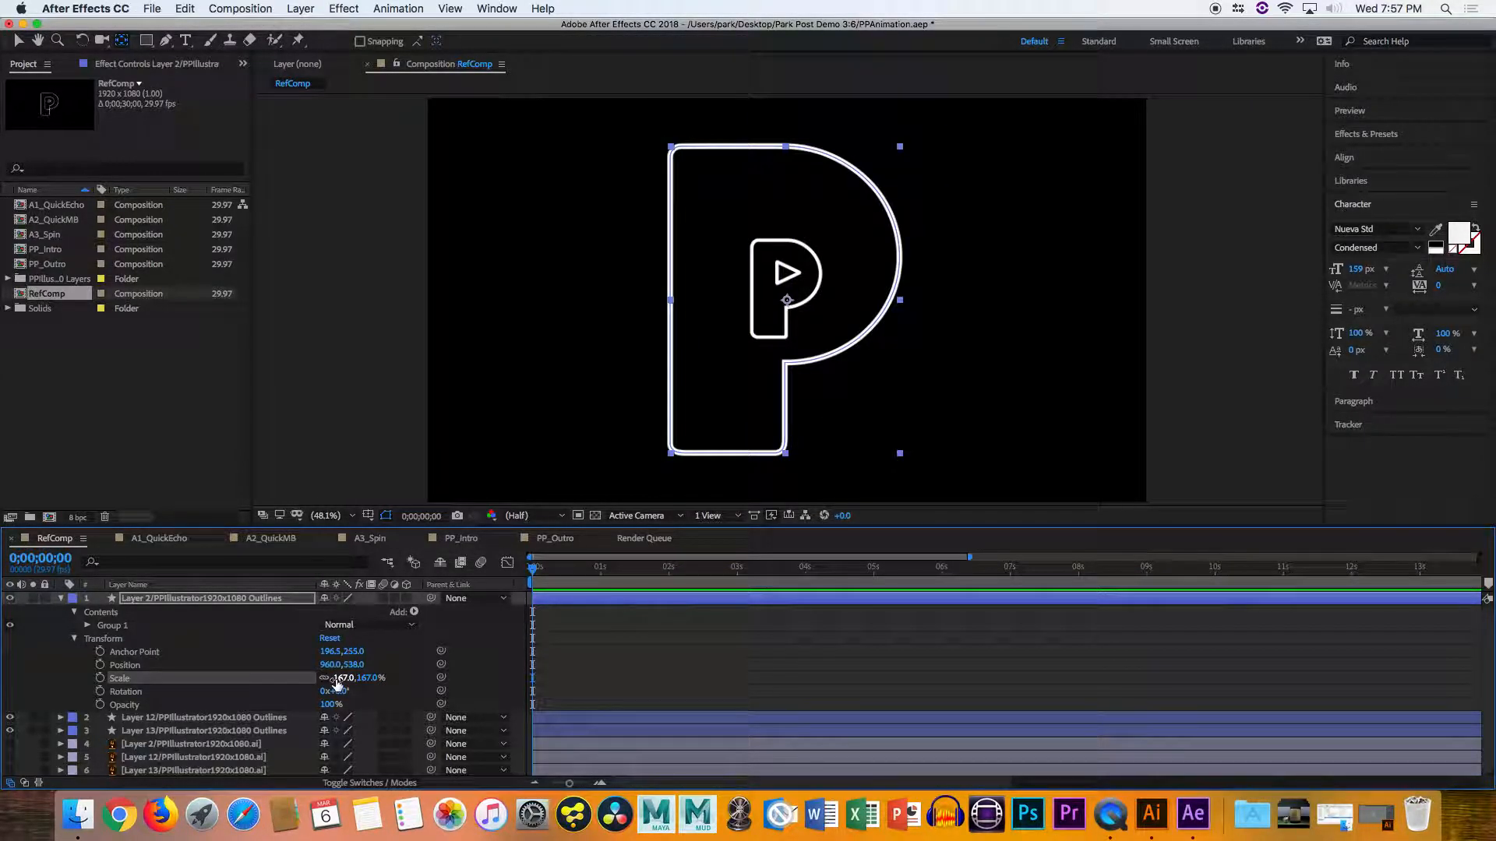
pyautogui.press('super+z')
# Try changing the Rotation of Layer 2 Outlines and lowering its Opacity to 33%, and undo the changes
pyautogui.click(245, 692)
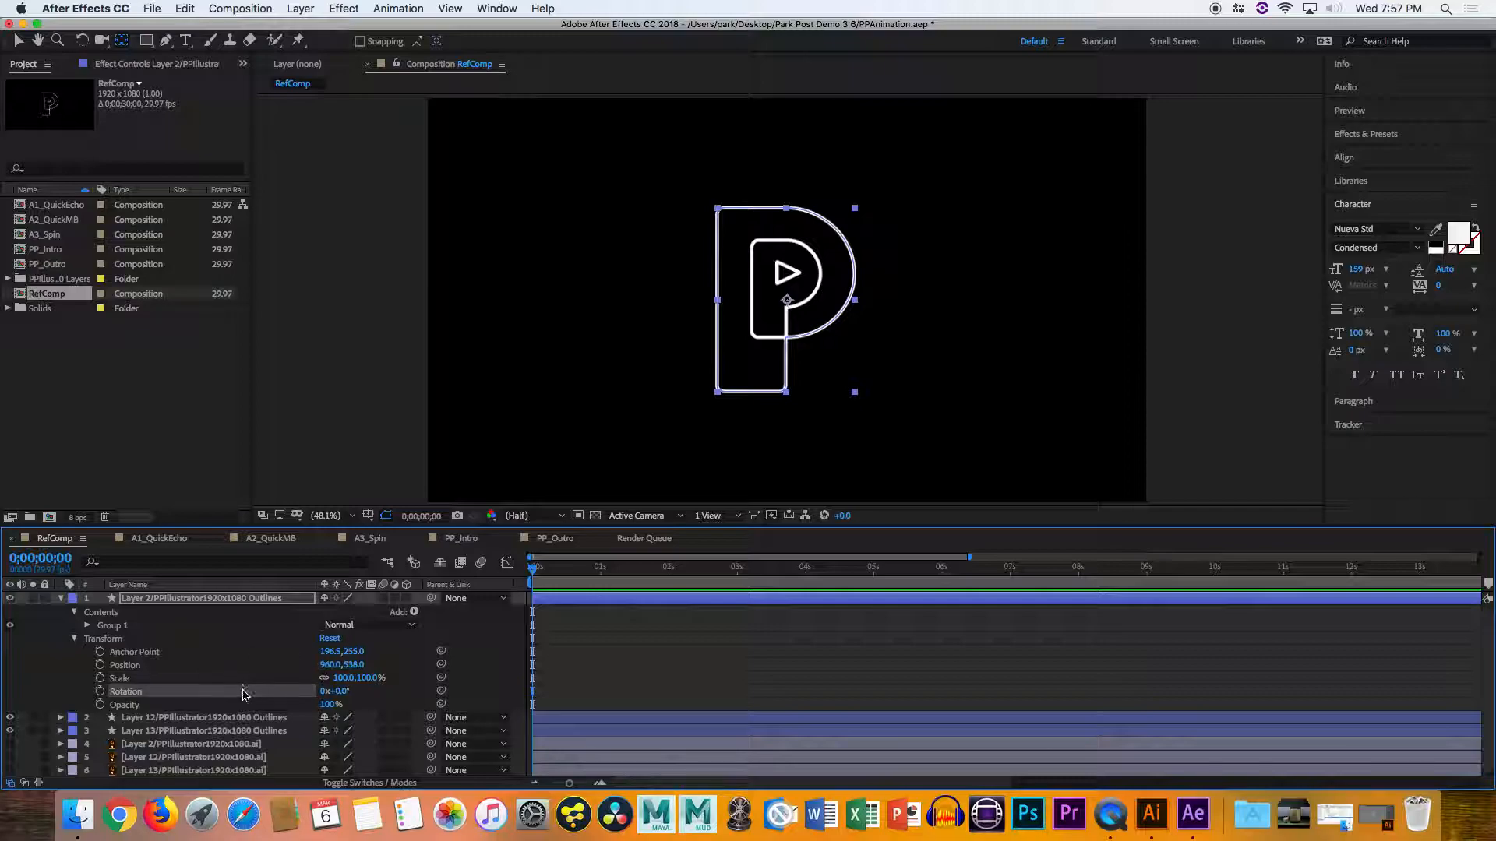
pyautogui.moveTo(339, 693)
pyautogui.mouseDown()
pyautogui.moveTo(506, 664)
pyautogui.moveTo(224, 698)
pyautogui.moveTo(322, 697)
pyautogui.mouseUp()
pyautogui.click(198, 705)
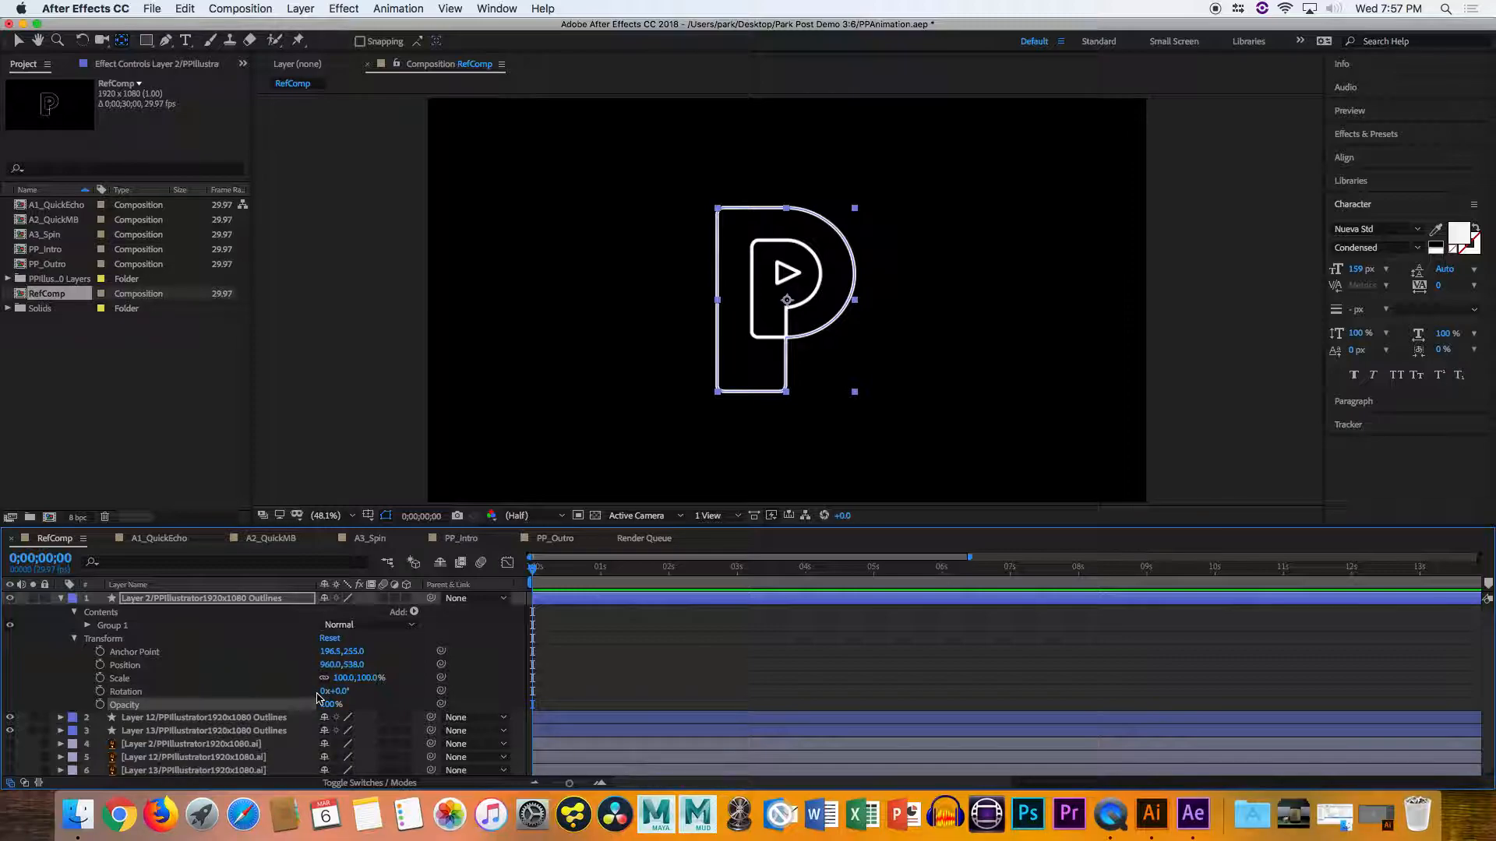
pyautogui.moveTo(324, 708)
pyautogui.mouseDown()
pyautogui.moveTo(274, 711)
pyautogui.moveTo(295, 711)
pyautogui.mouseUp()
pyautogui.click(589, 675)
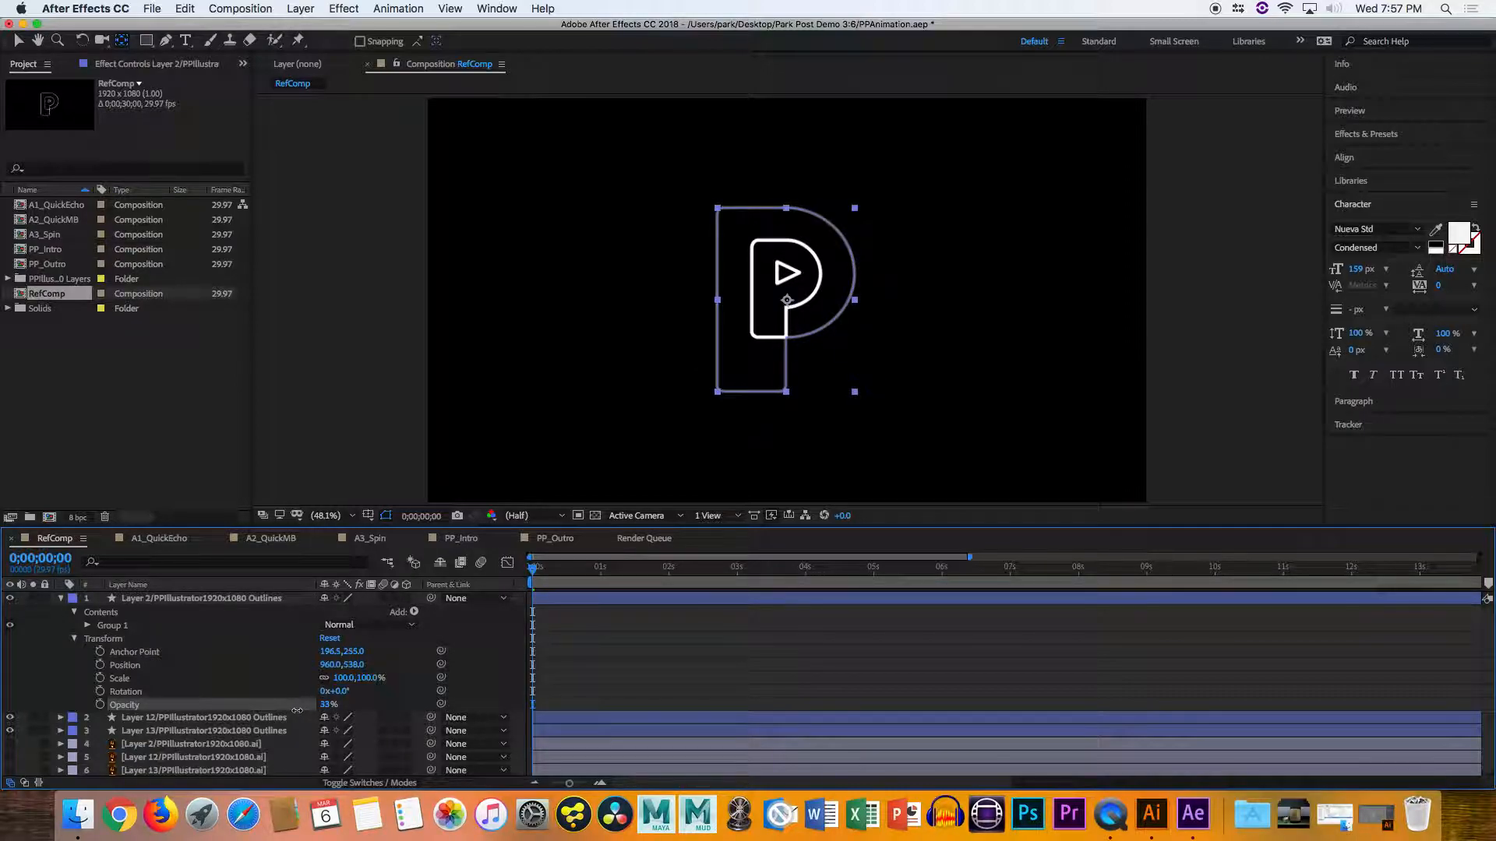
pyautogui.press('super+z')
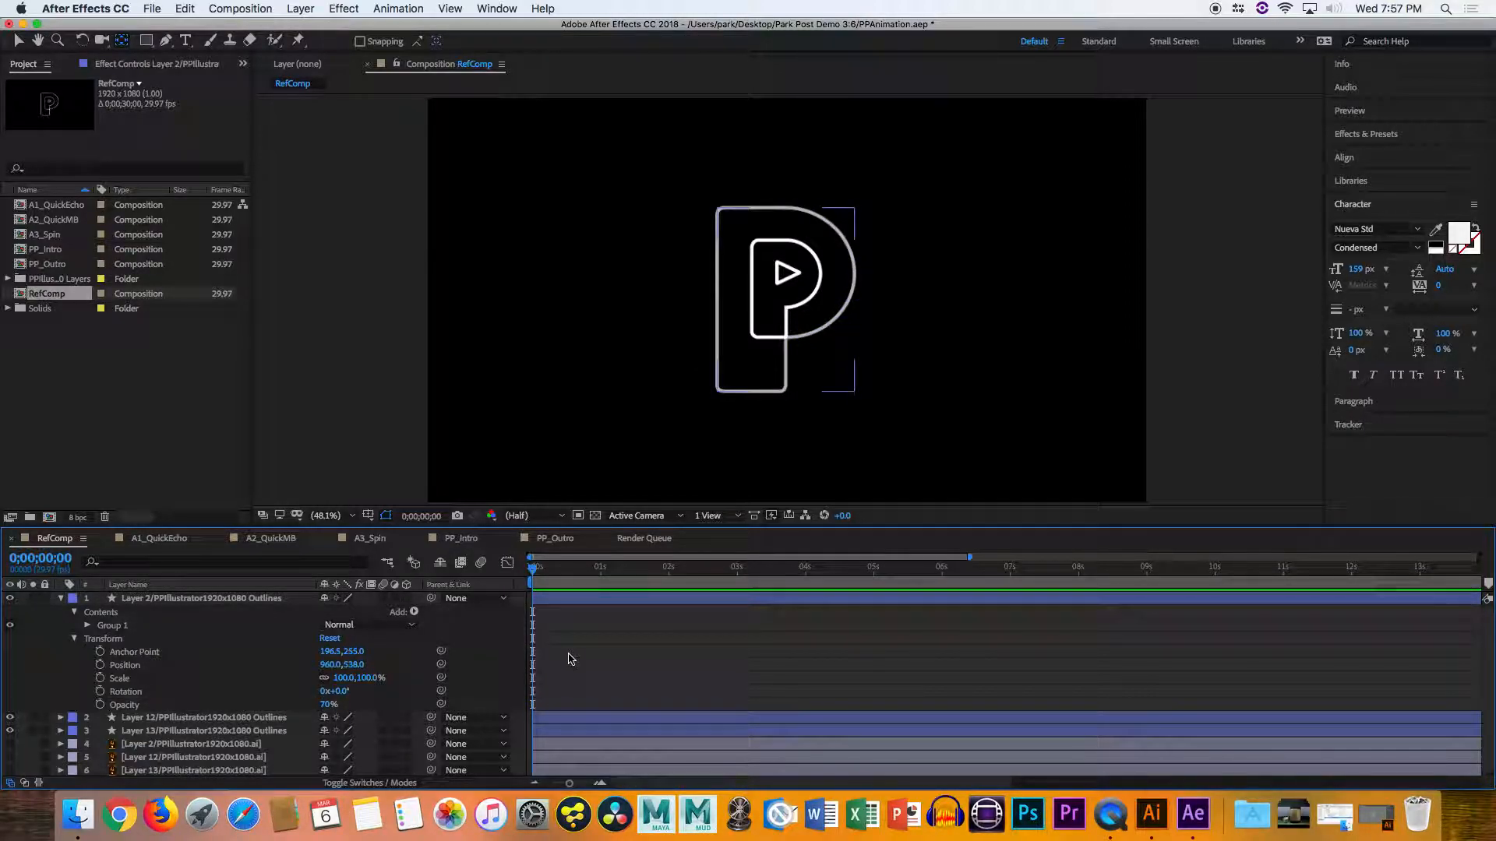
pyautogui.press('super+z')
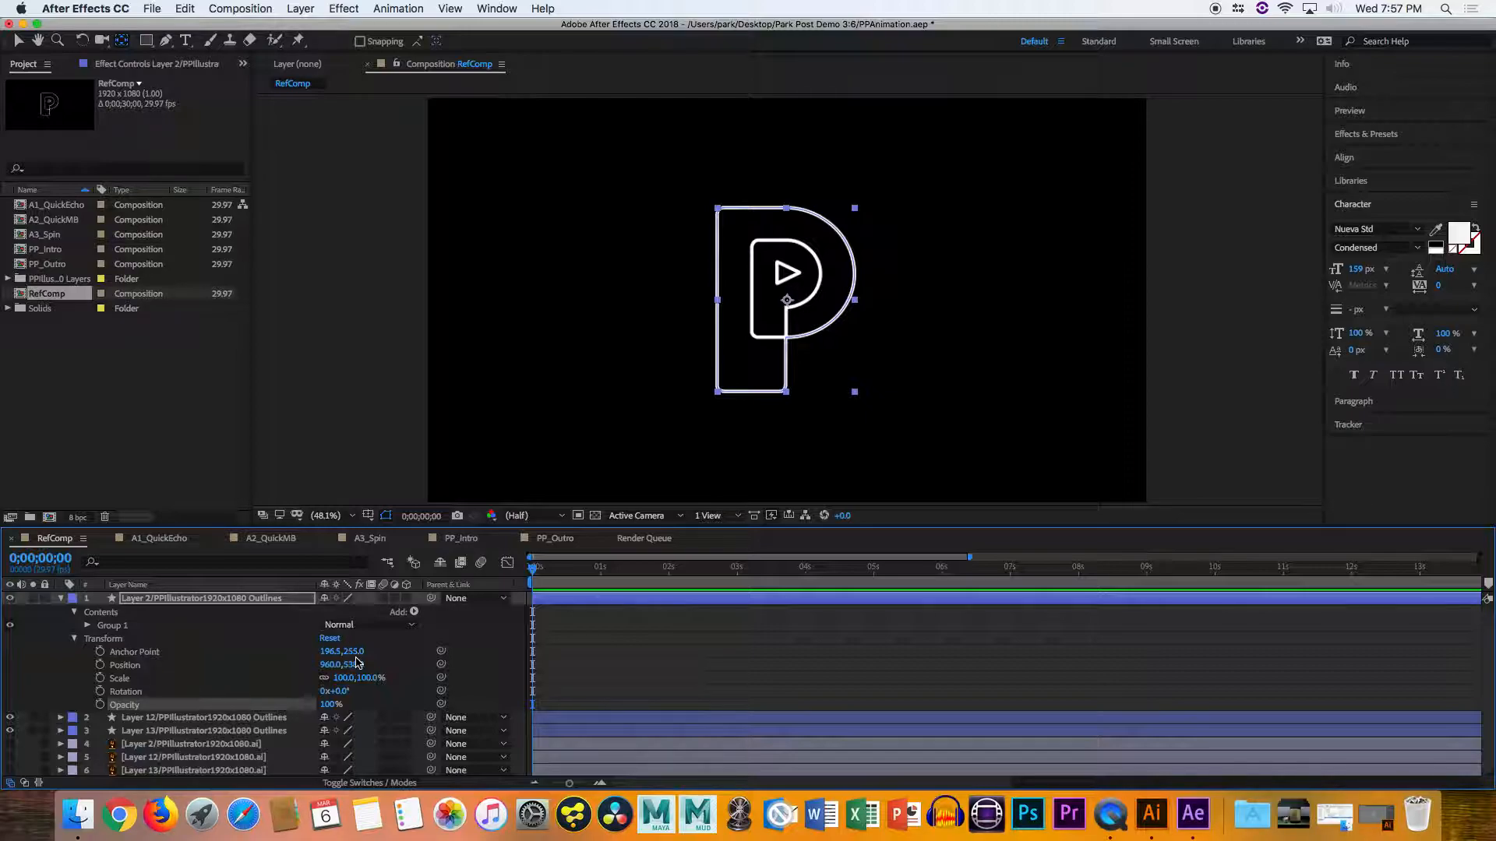
# Try a Skew of -47 and a Skew Axis of 61° in Transform: Group 1, undo both, and collapse Group 1
pyautogui.click(86, 625)
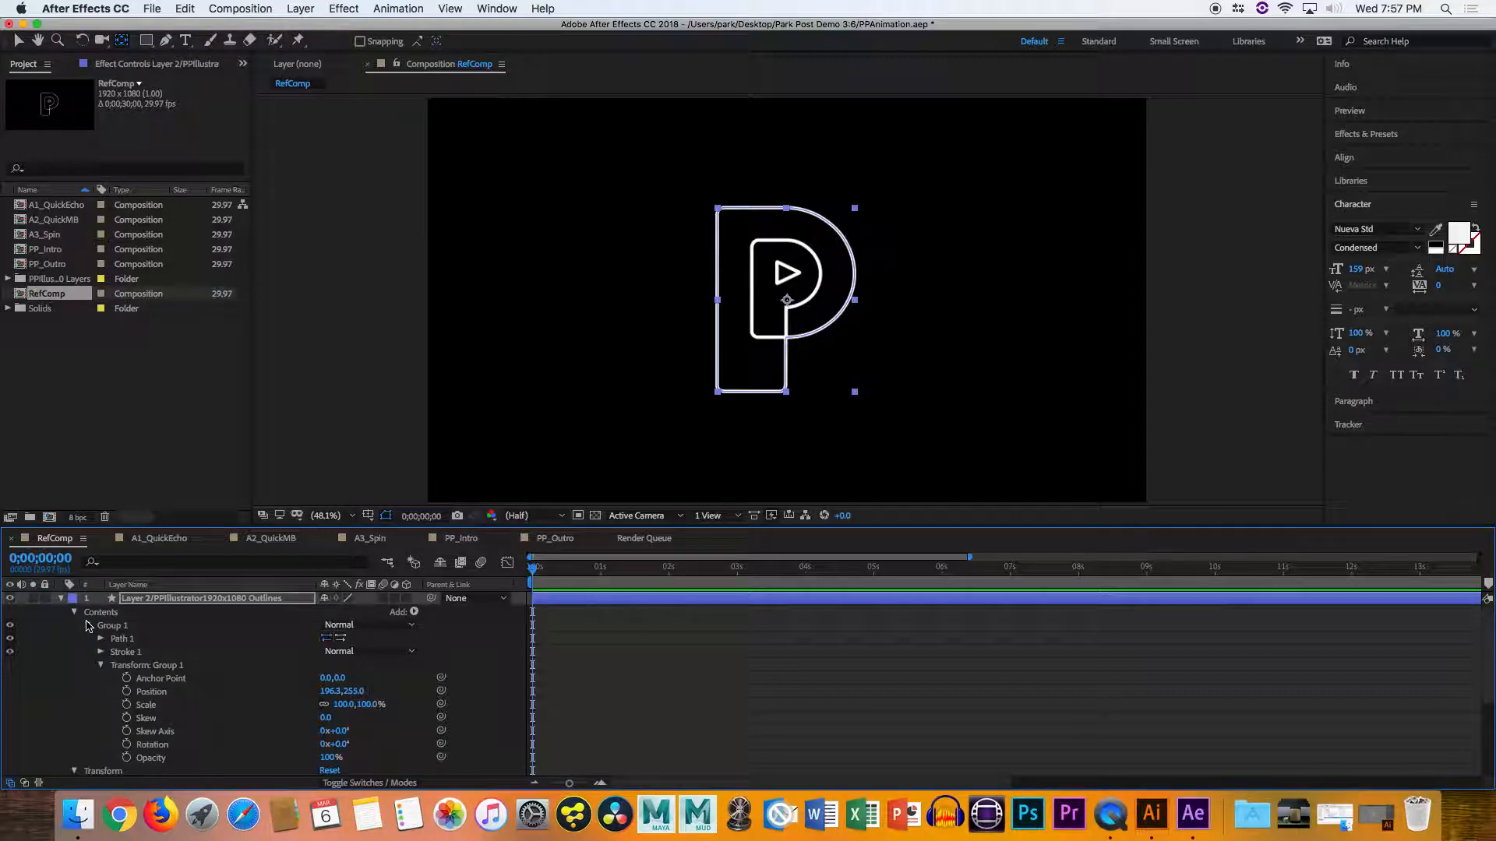
pyautogui.click(170, 717)
pyautogui.moveTo(325, 718); pyautogui.dragTo(378, 733)
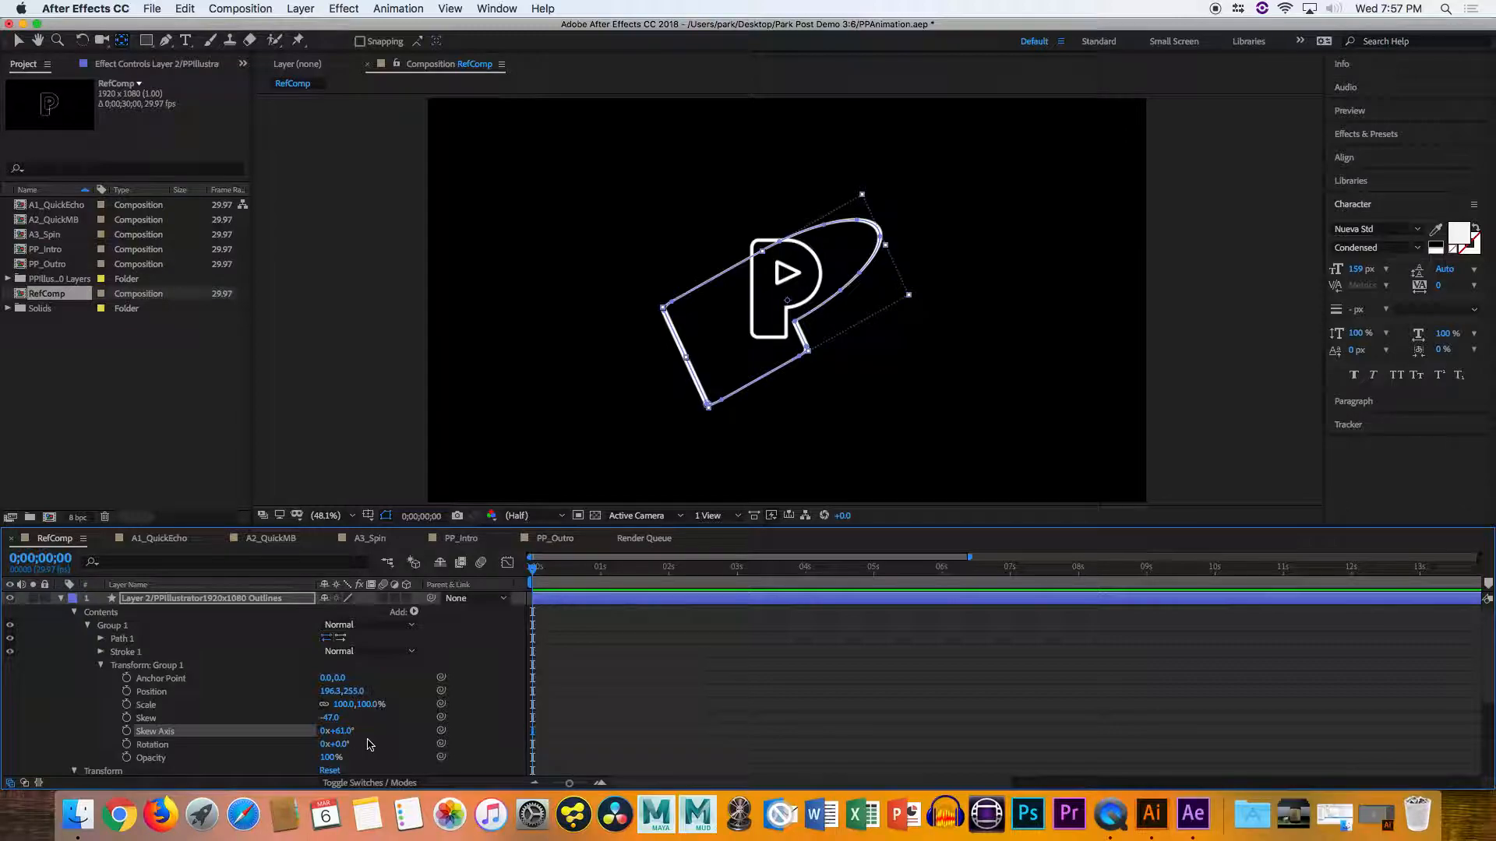
pyautogui.press('super+z')
pyautogui.press('super+z')
pyautogui.press('super+z')
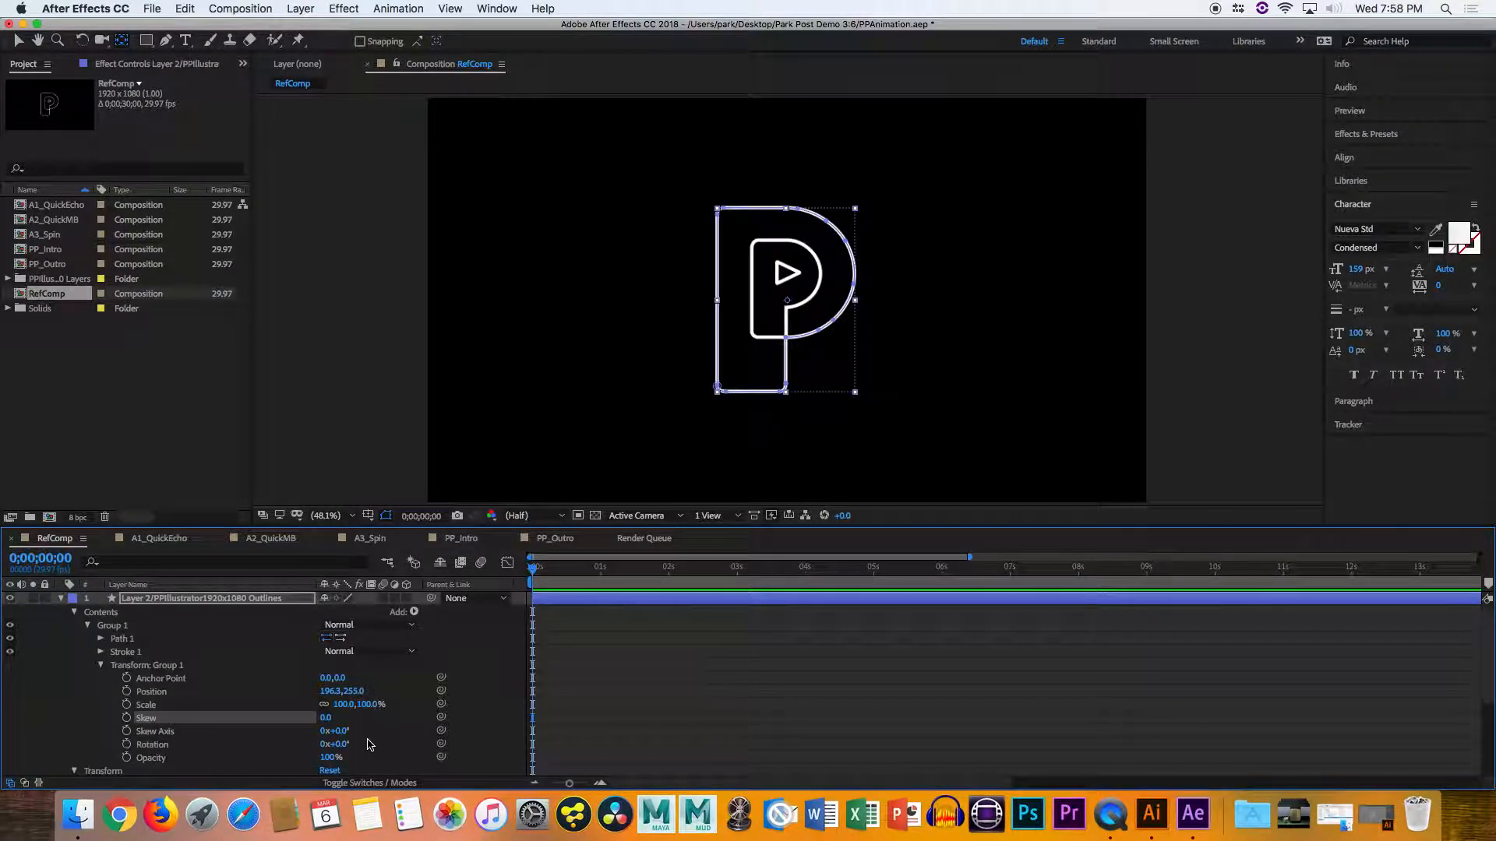
pyautogui.click(87, 626)
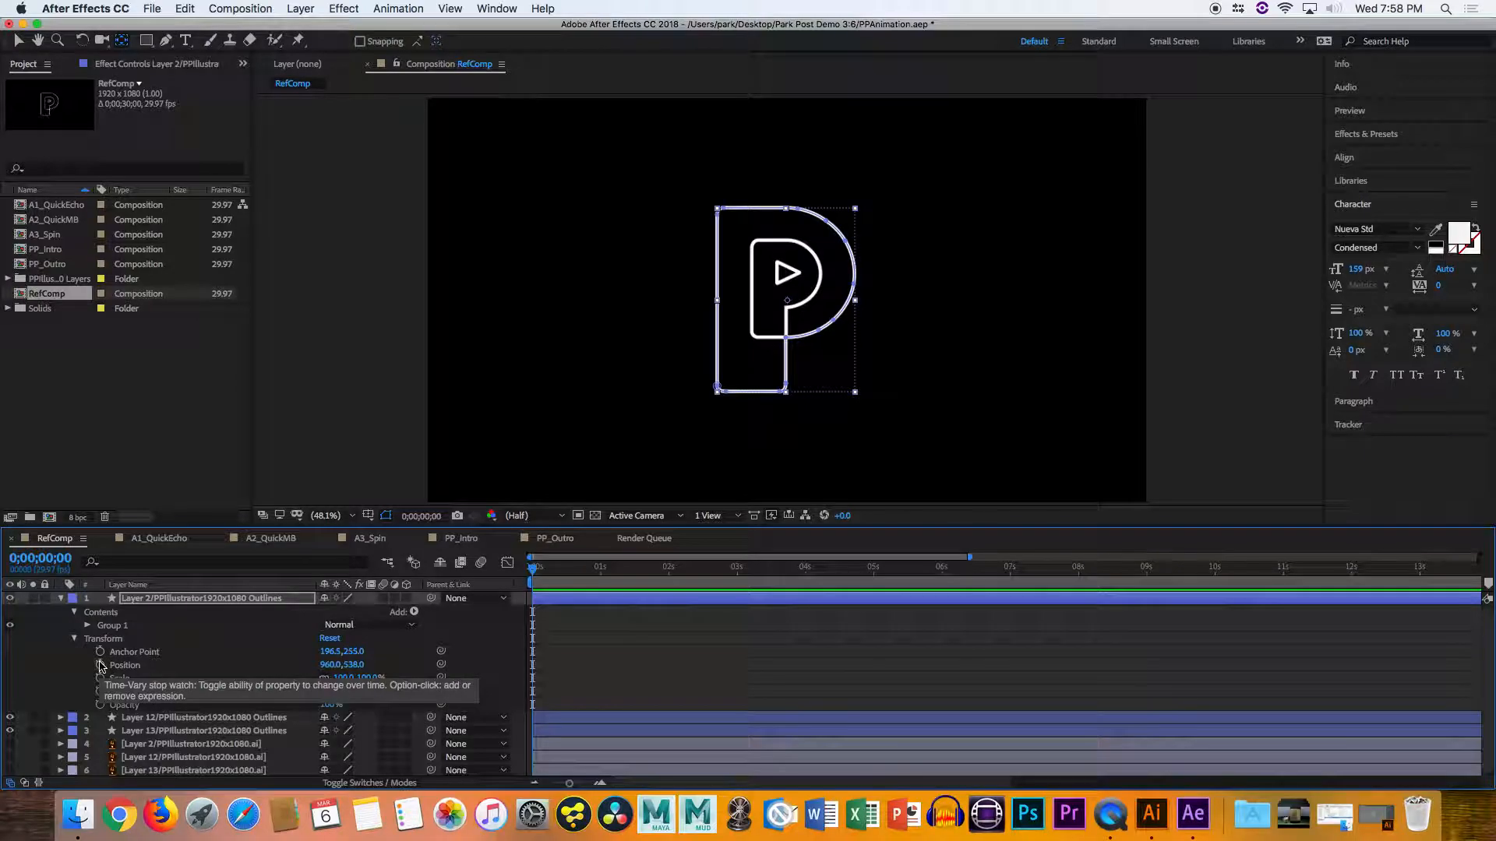
# Browse the Effects & Presets animation presets for Shapes, and look through the Sprites - Still presets such as Bullseye
pyautogui.click(1364, 134)
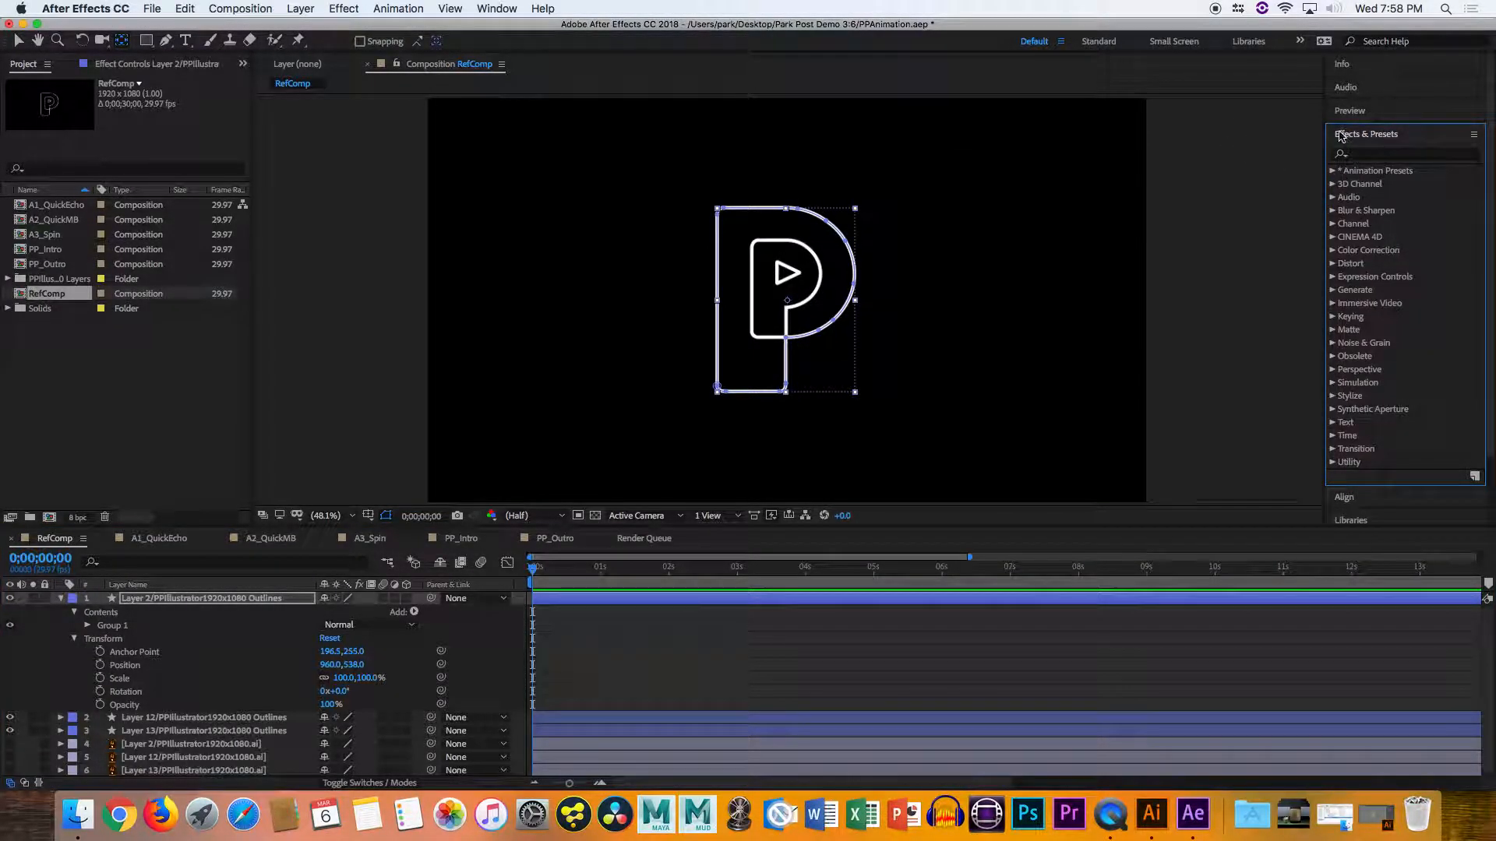
pyautogui.click(1333, 172)
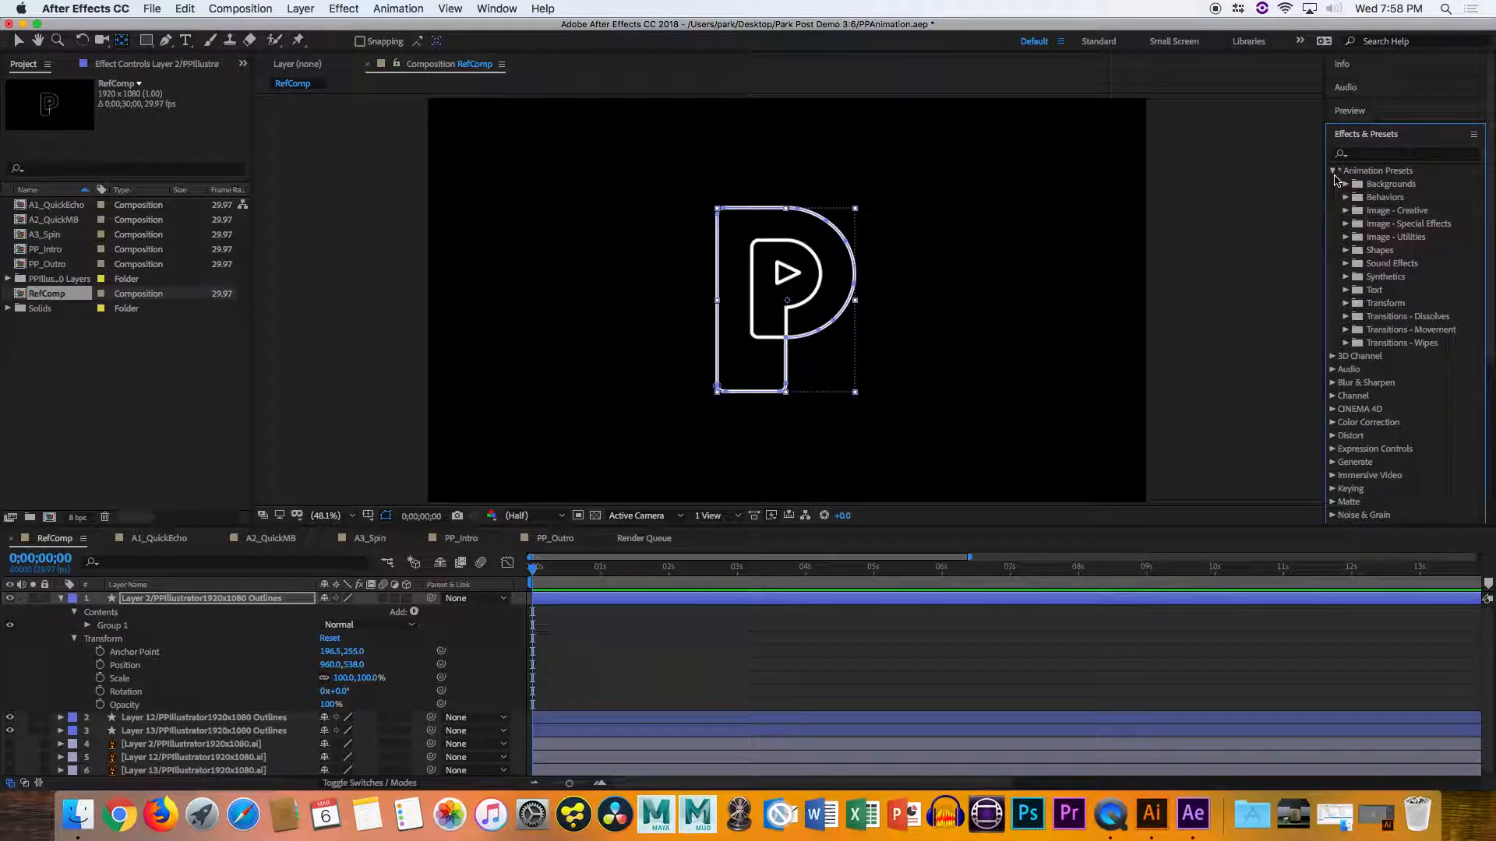
pyautogui.click(1346, 251)
pyautogui.click(1359, 303)
pyautogui.scroll(-3, 1363, 306)
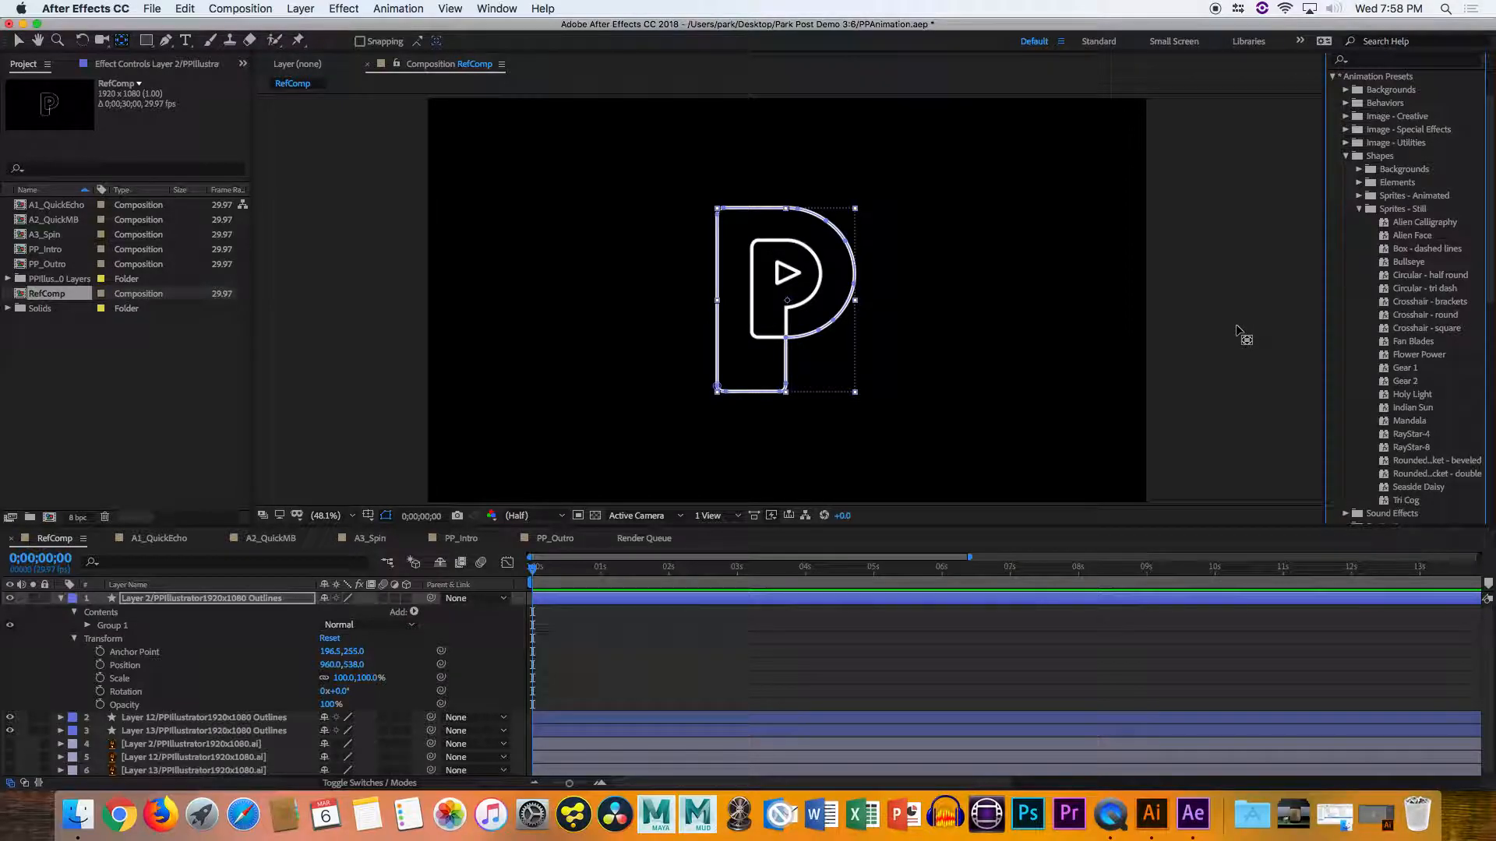
pyautogui.click(1399, 264)
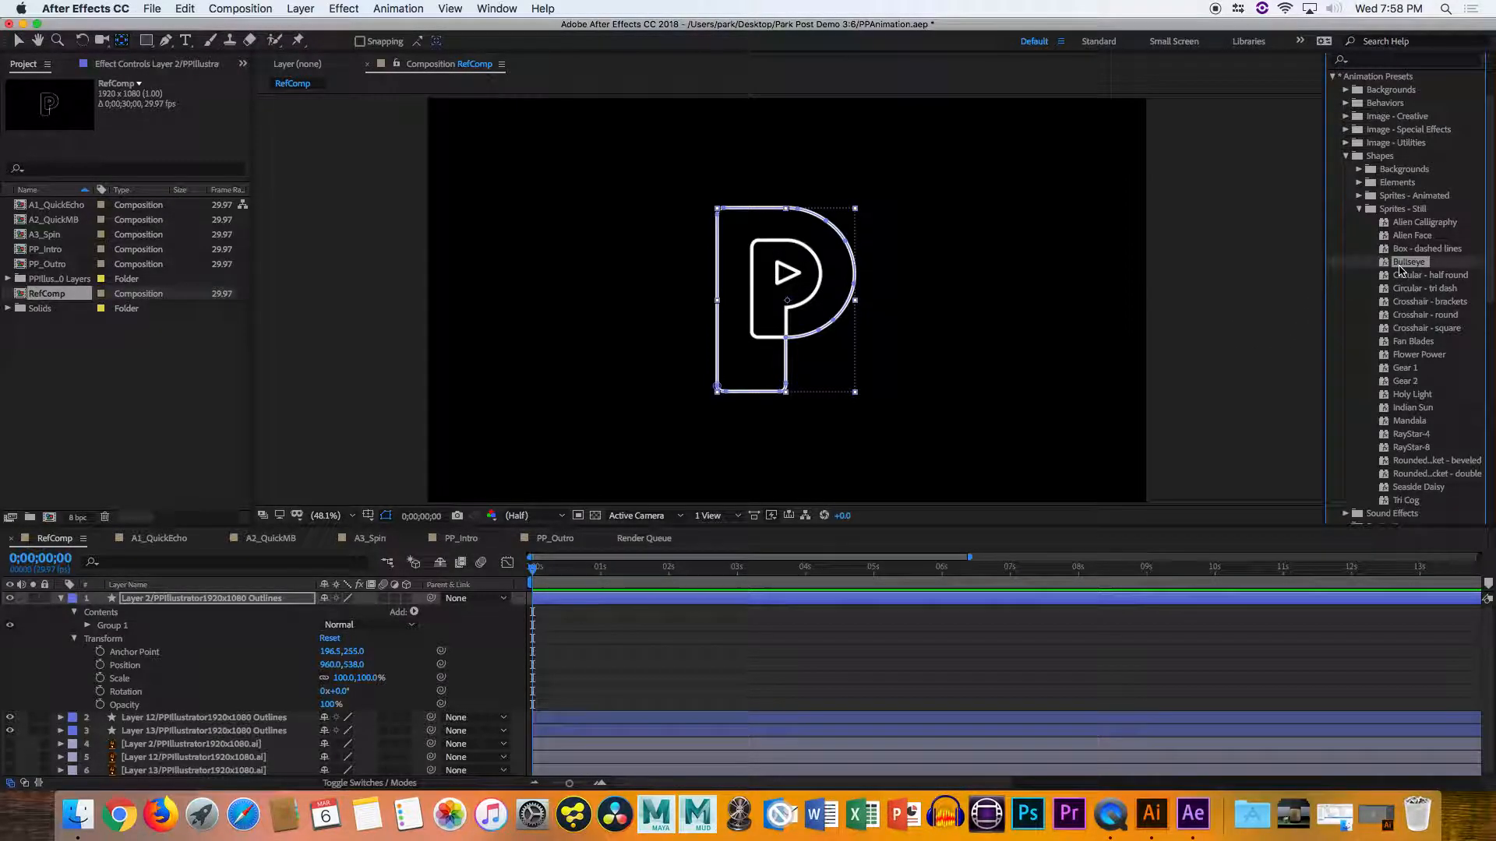
# Draw a red-filled rectangle beside the P logo as a new shape layer, and delete it
pyautogui.click(148, 45)
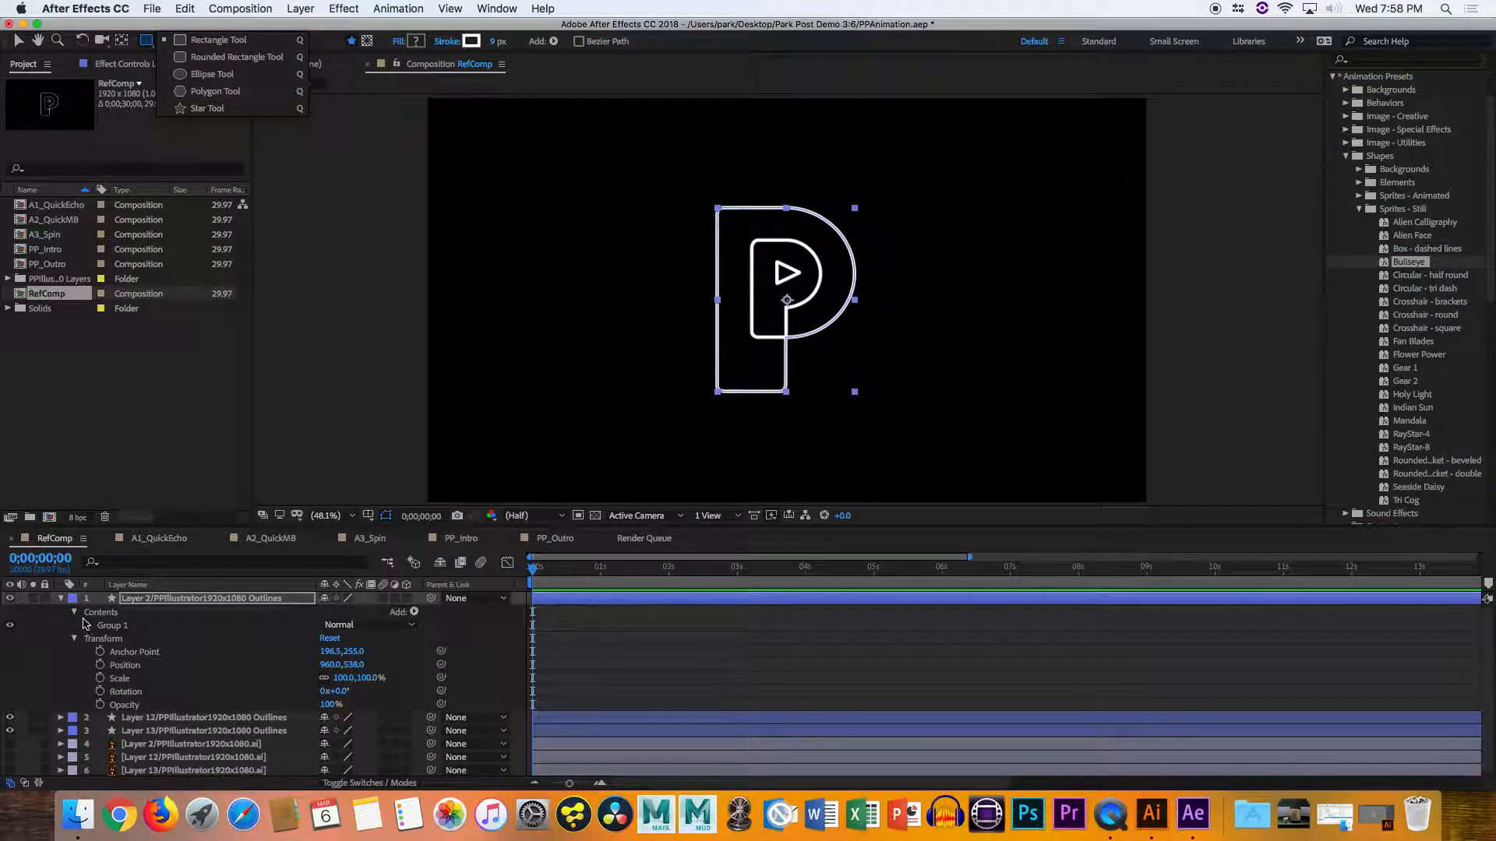
pyautogui.click(506, 607)
pyautogui.moveTo(492, 253); pyautogui.dragTo(582, 360)
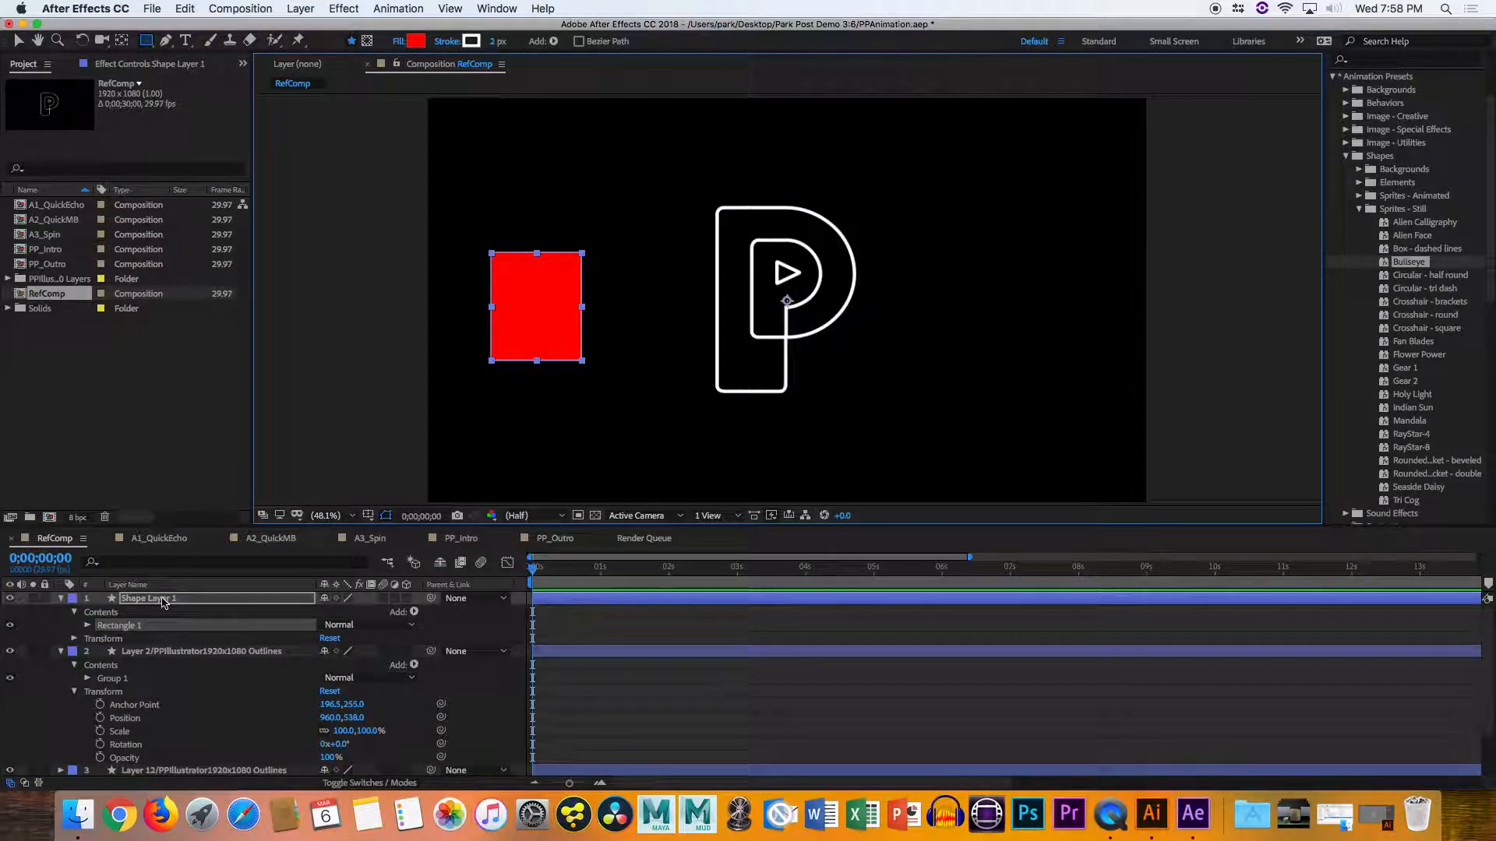
pyautogui.press('Delete')
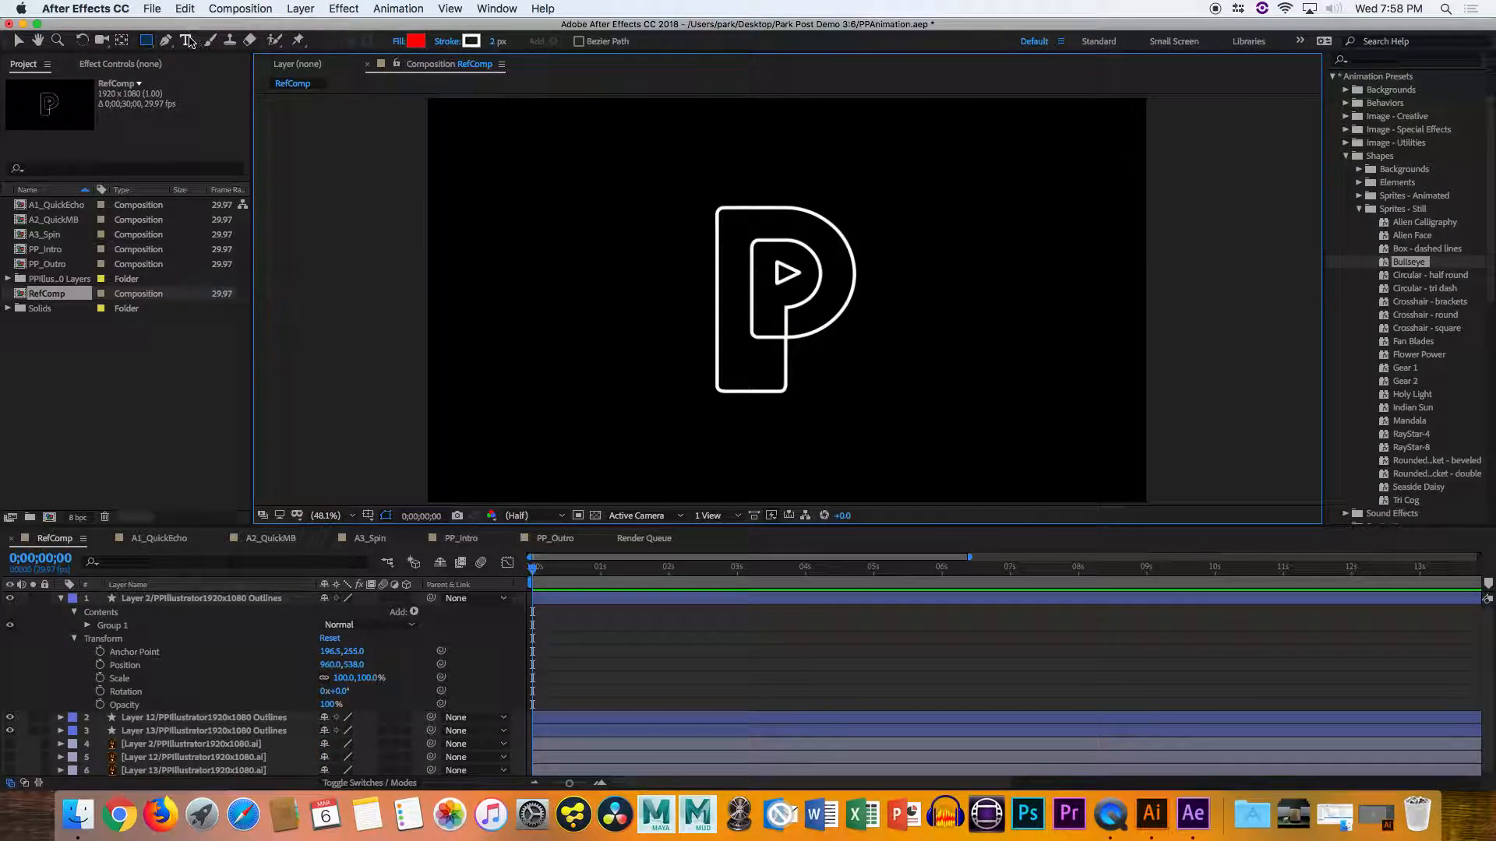
pyautogui.click(146, 41)
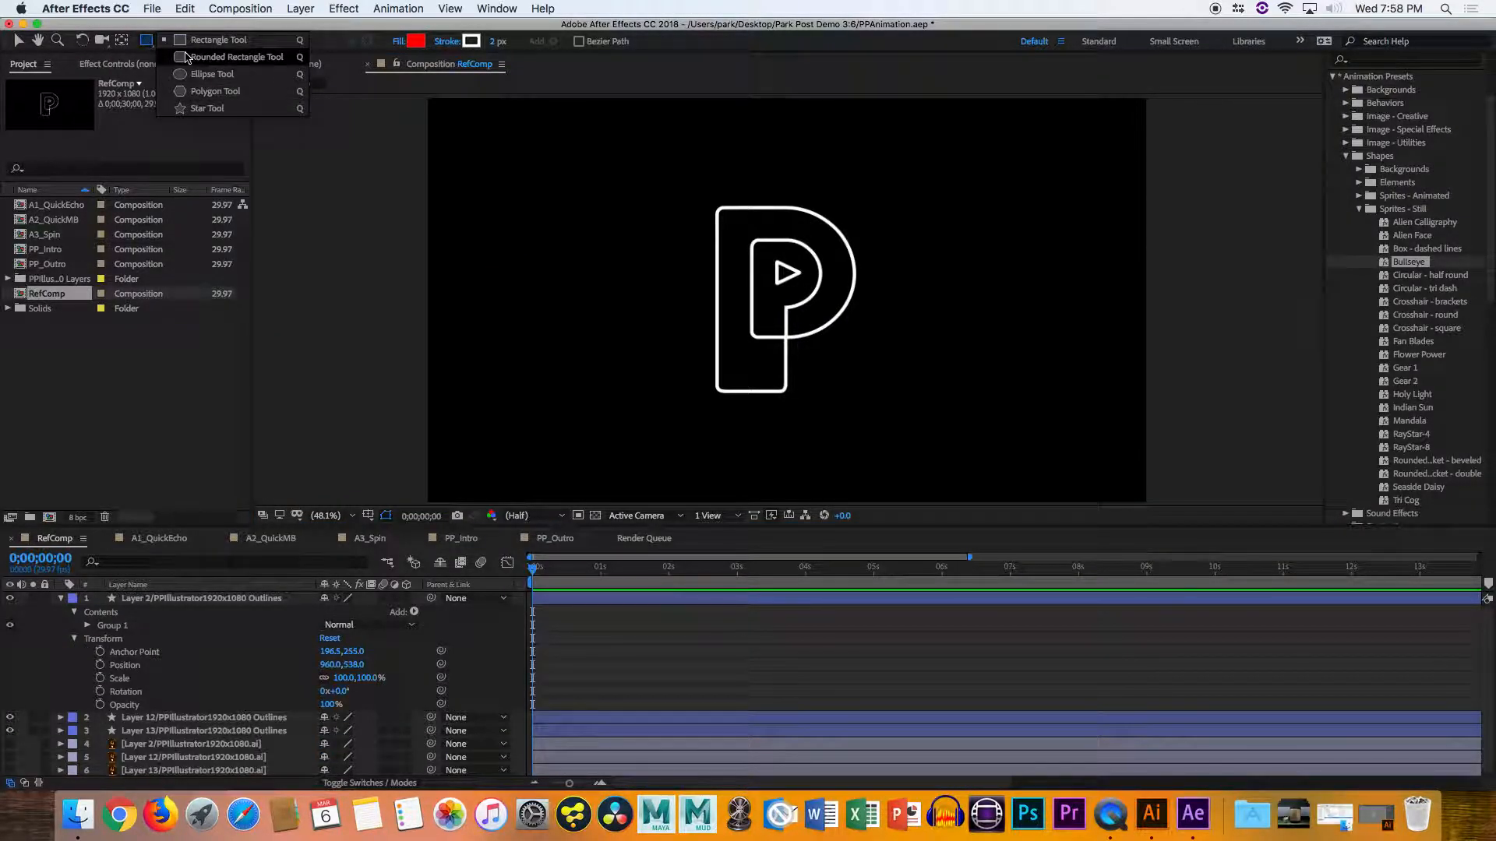
pyautogui.click(185, 42)
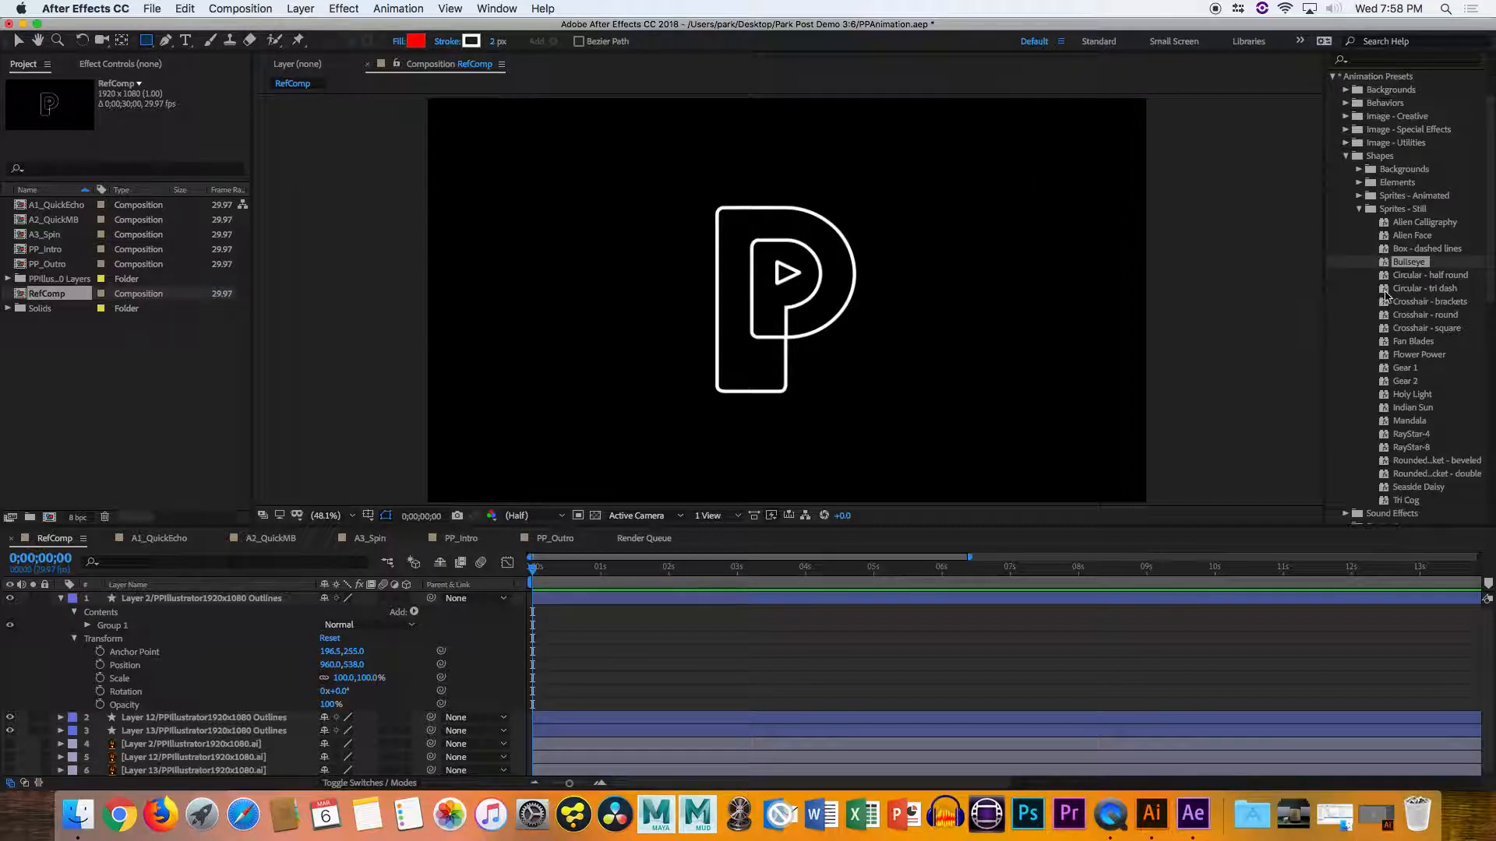
# Try the Circular - half round sprite preset in RefComp, placing the shape beside the P logo's stem
pyautogui.moveTo(1395, 277); pyautogui.dragTo(550, 281)
pyautogui.click(16, 41)
pyautogui.moveTo(777, 309); pyautogui.dragTo(610, 335)
pyautogui.click(586, 212)
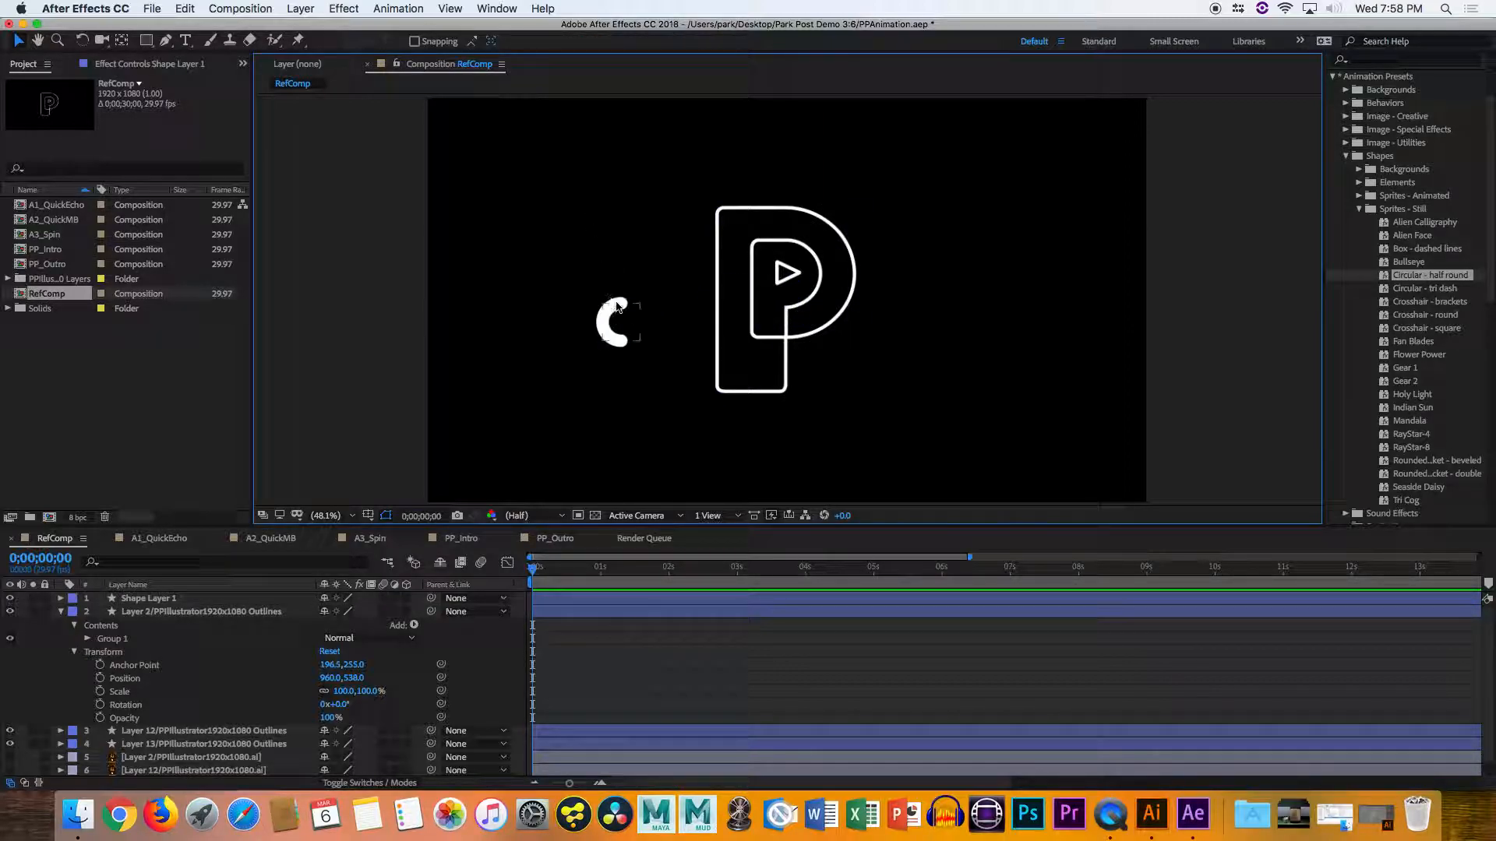
# Try the Crosshair - square and Gear 1 sprite presets, placing both shapes beside the P logo's bowl
pyautogui.moveTo(1425, 328); pyautogui.dragTo(1020, 351)
pyautogui.click(1148, 332)
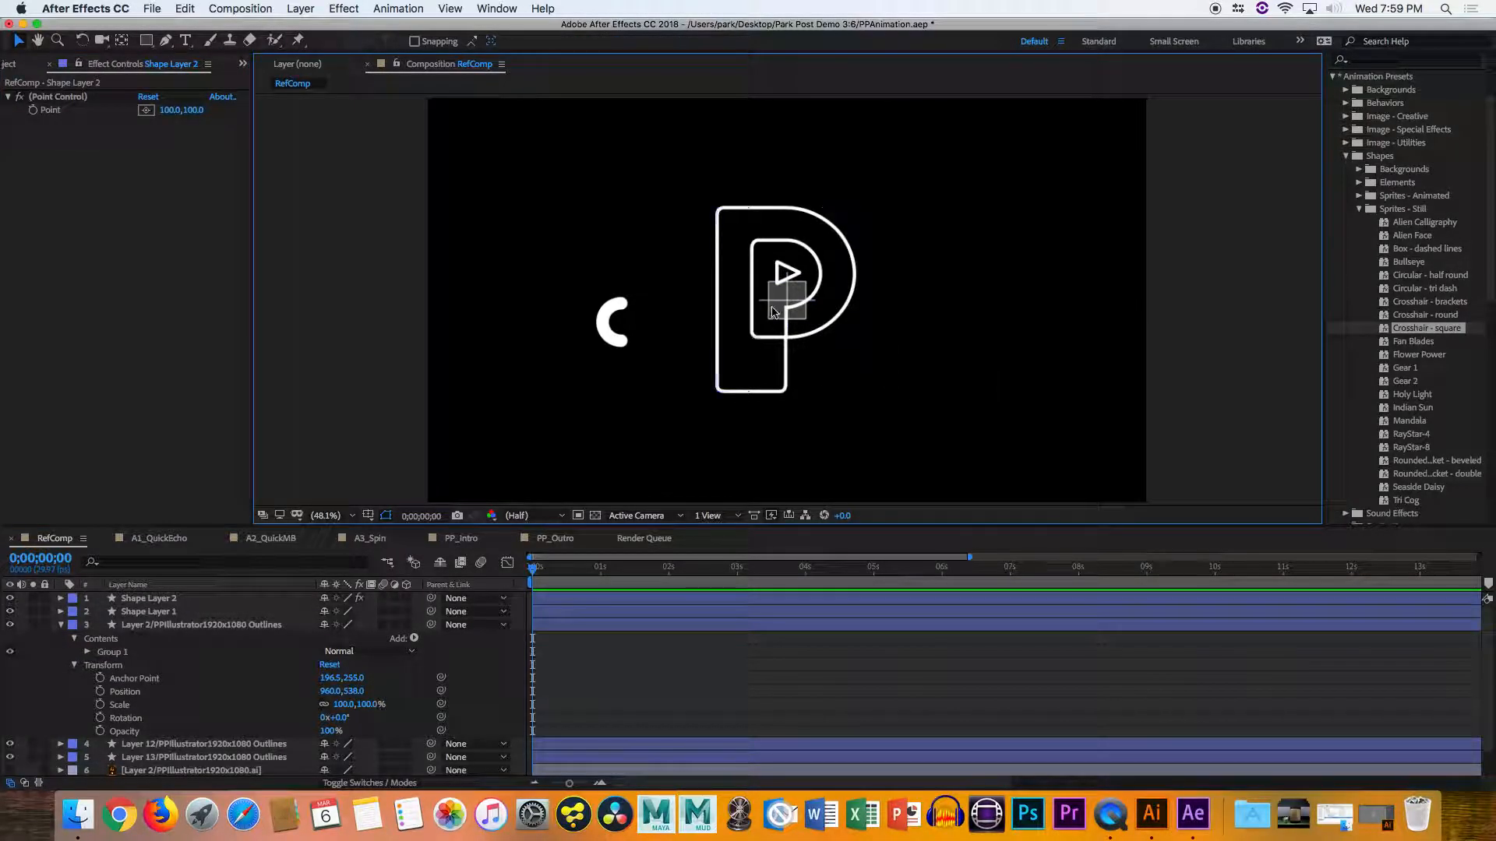
pyautogui.moveTo(1403, 368)
pyautogui.mouseDown()
pyautogui.moveTo(1112, 300)
pyautogui.moveTo(1017, 258)
pyautogui.mouseUp()
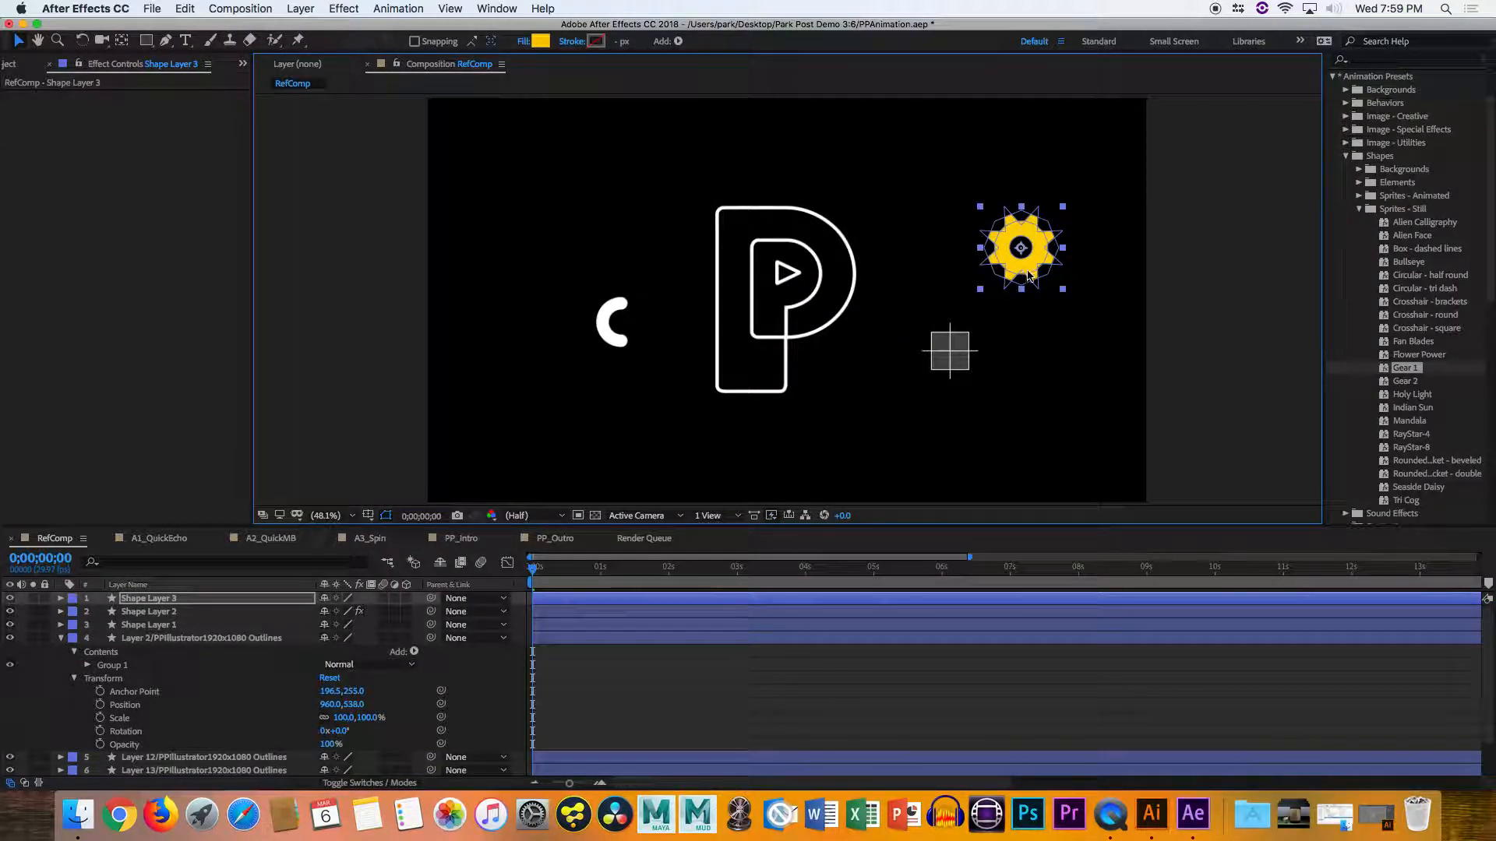
pyautogui.click(1150, 307)
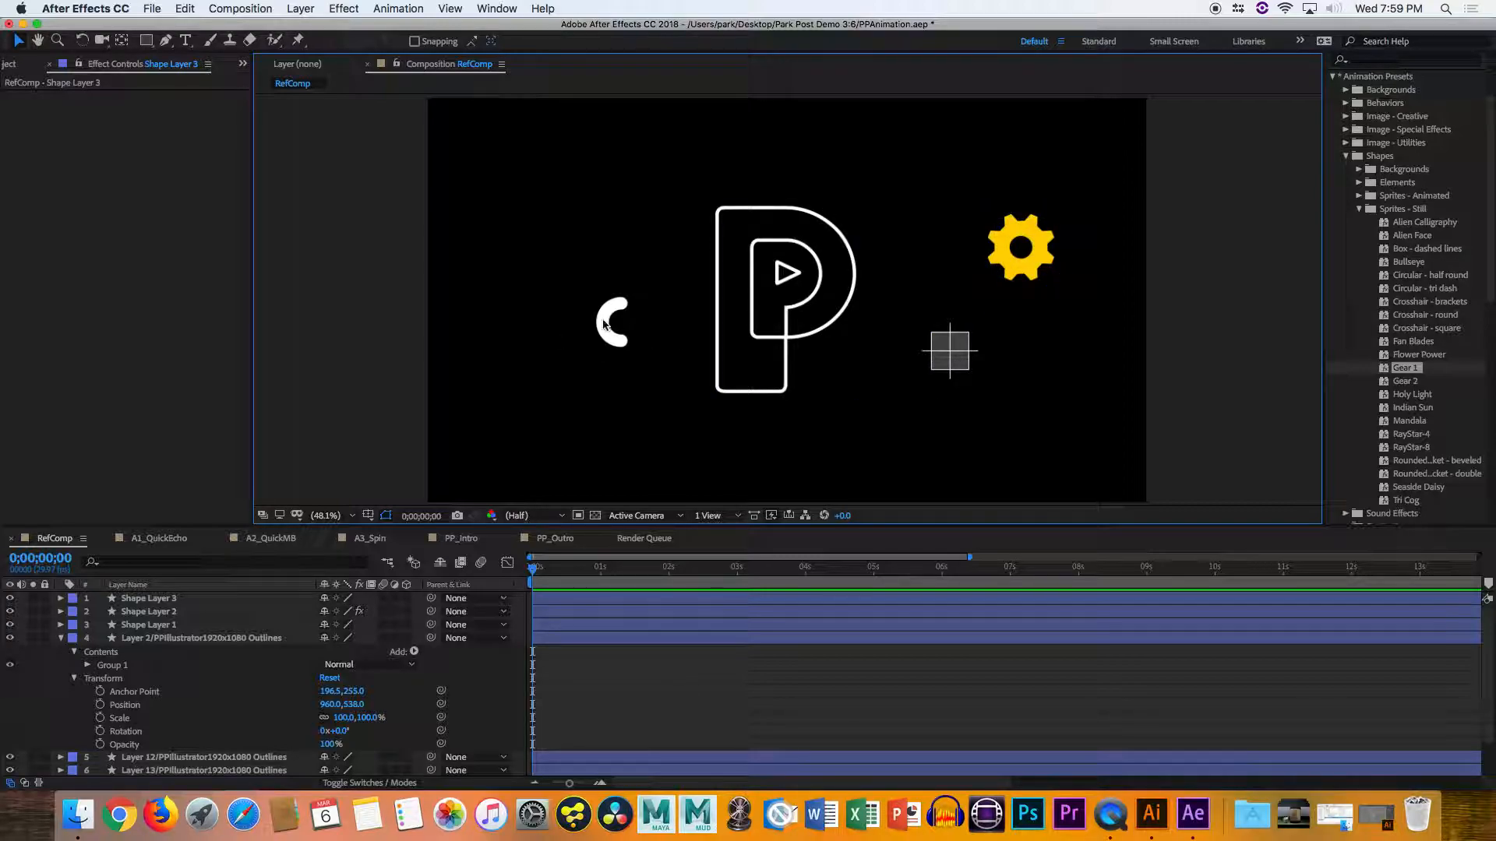
# Undo the three added sprite shapes and collapse the Transform group of Layer 2 Outlines
pyautogui.press('super+z')
pyautogui.press('super+z')
pyautogui.press('super+z')
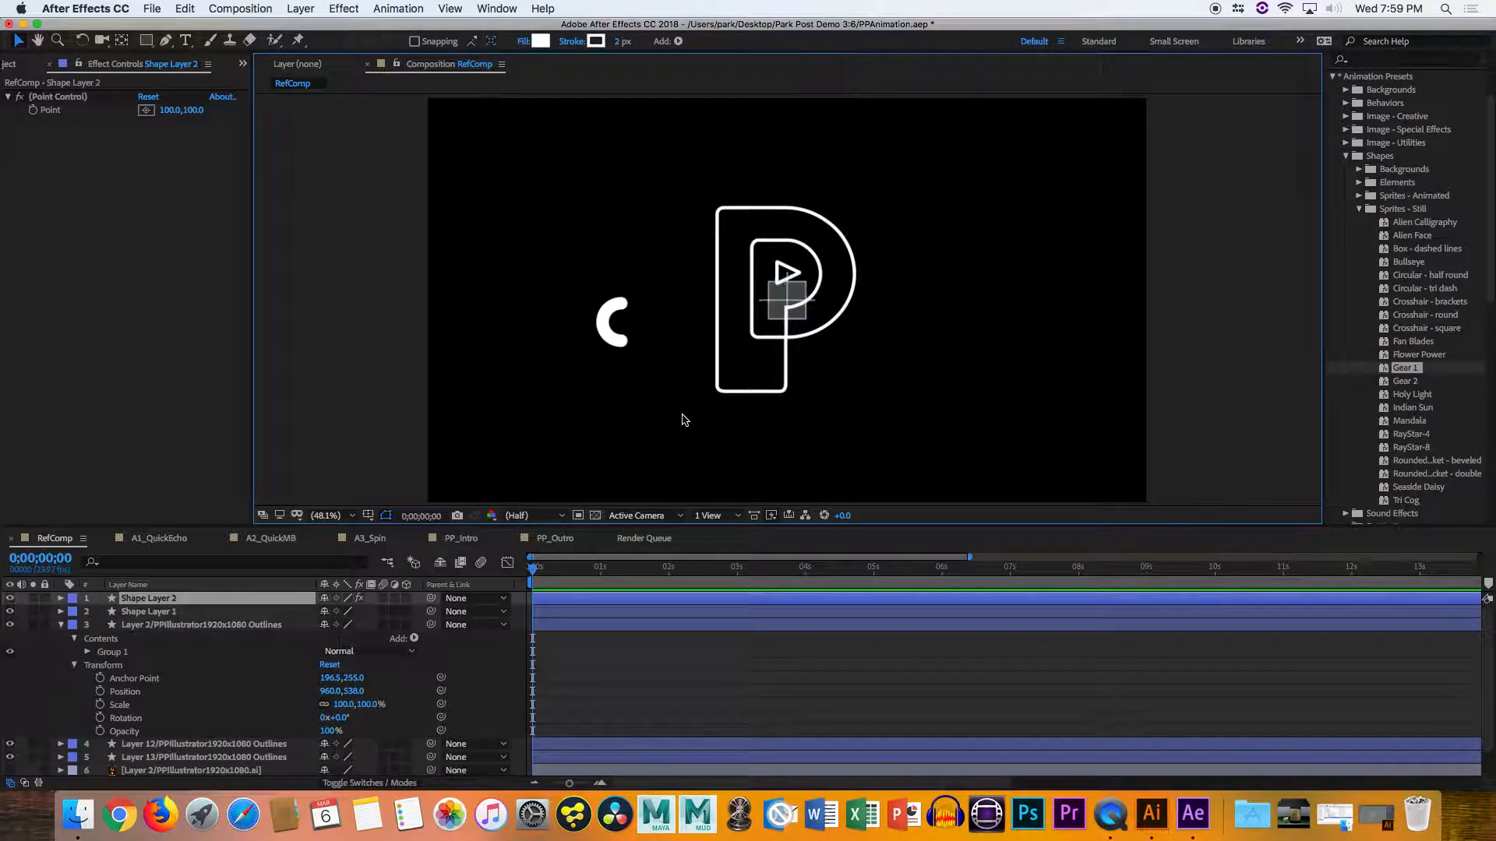
pyautogui.press('super+z')
pyautogui.press('super+z')
pyautogui.press('super+z')
pyautogui.press('super+z')
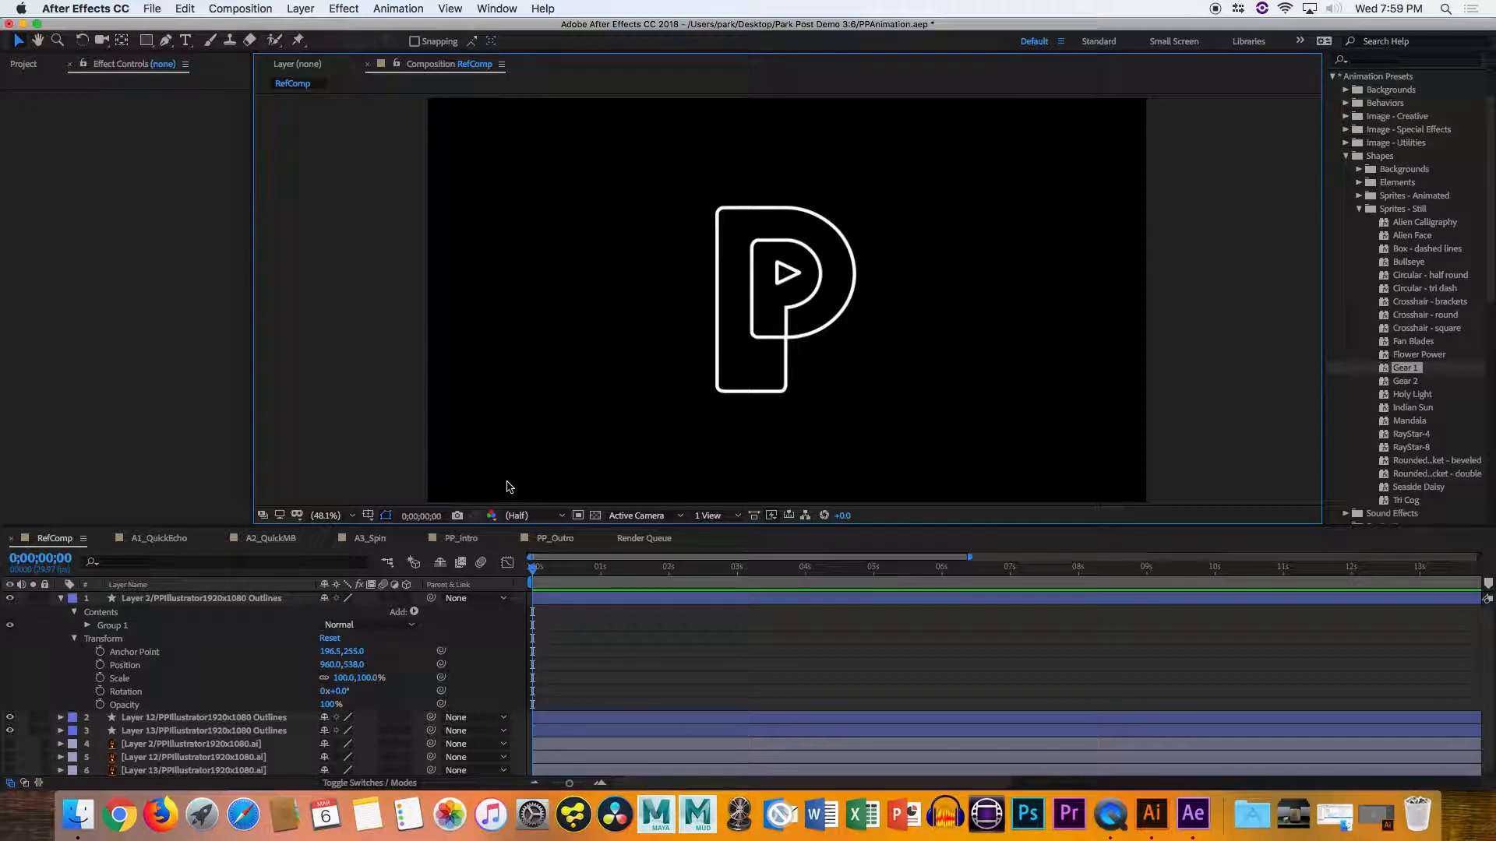
pyautogui.click(75, 638)
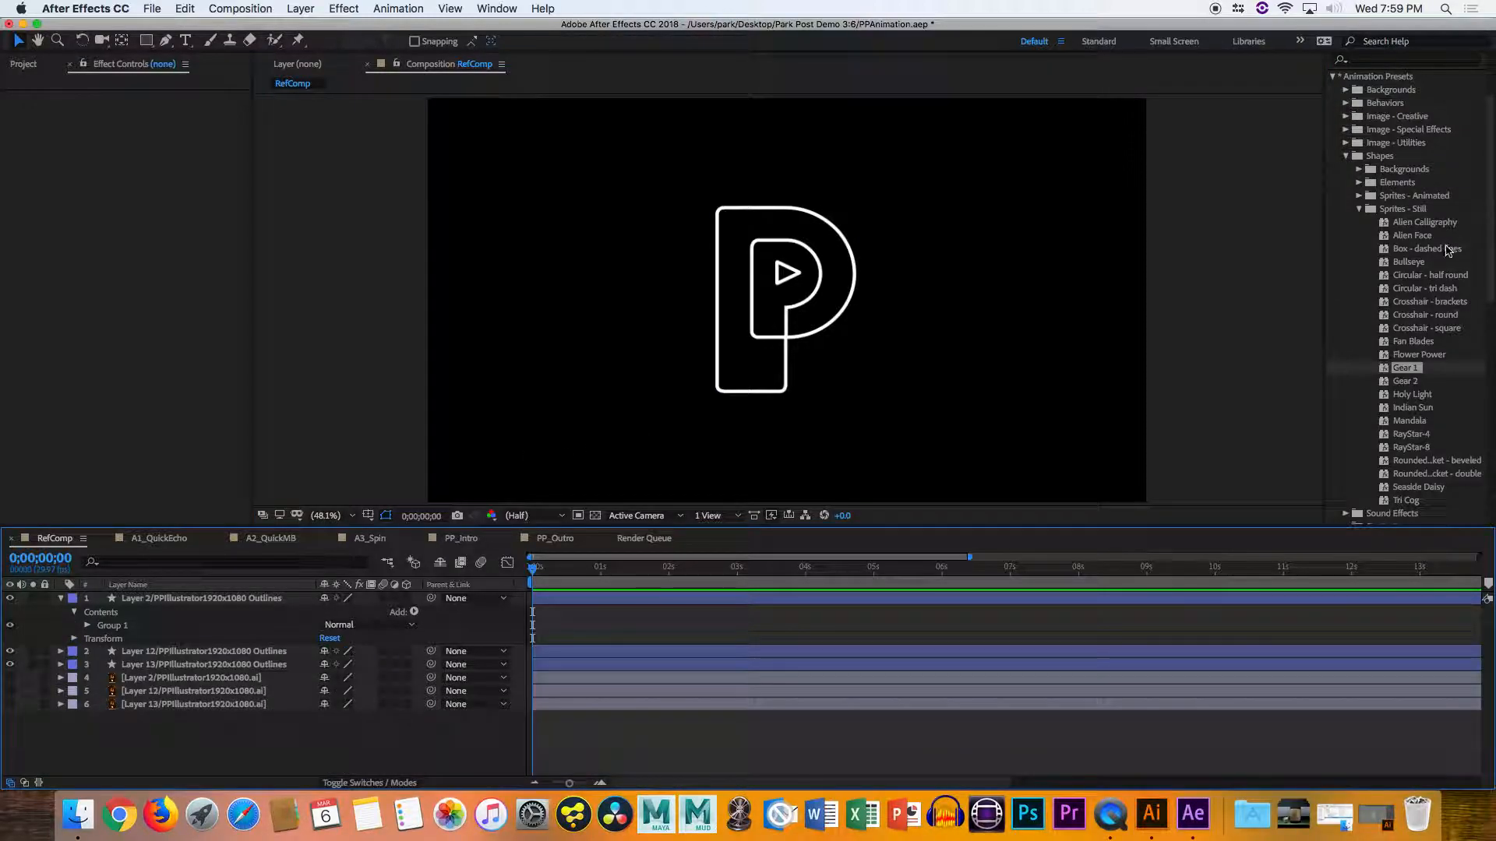
# Try the Seaside Daisy sprite preset beside the P logo's bowl, and undo it
pyautogui.moveTo(1407, 487); pyautogui.dragTo(943, 385)
pyautogui.moveTo(799, 307); pyautogui.dragTo(979, 321)
pyautogui.click(1184, 303)
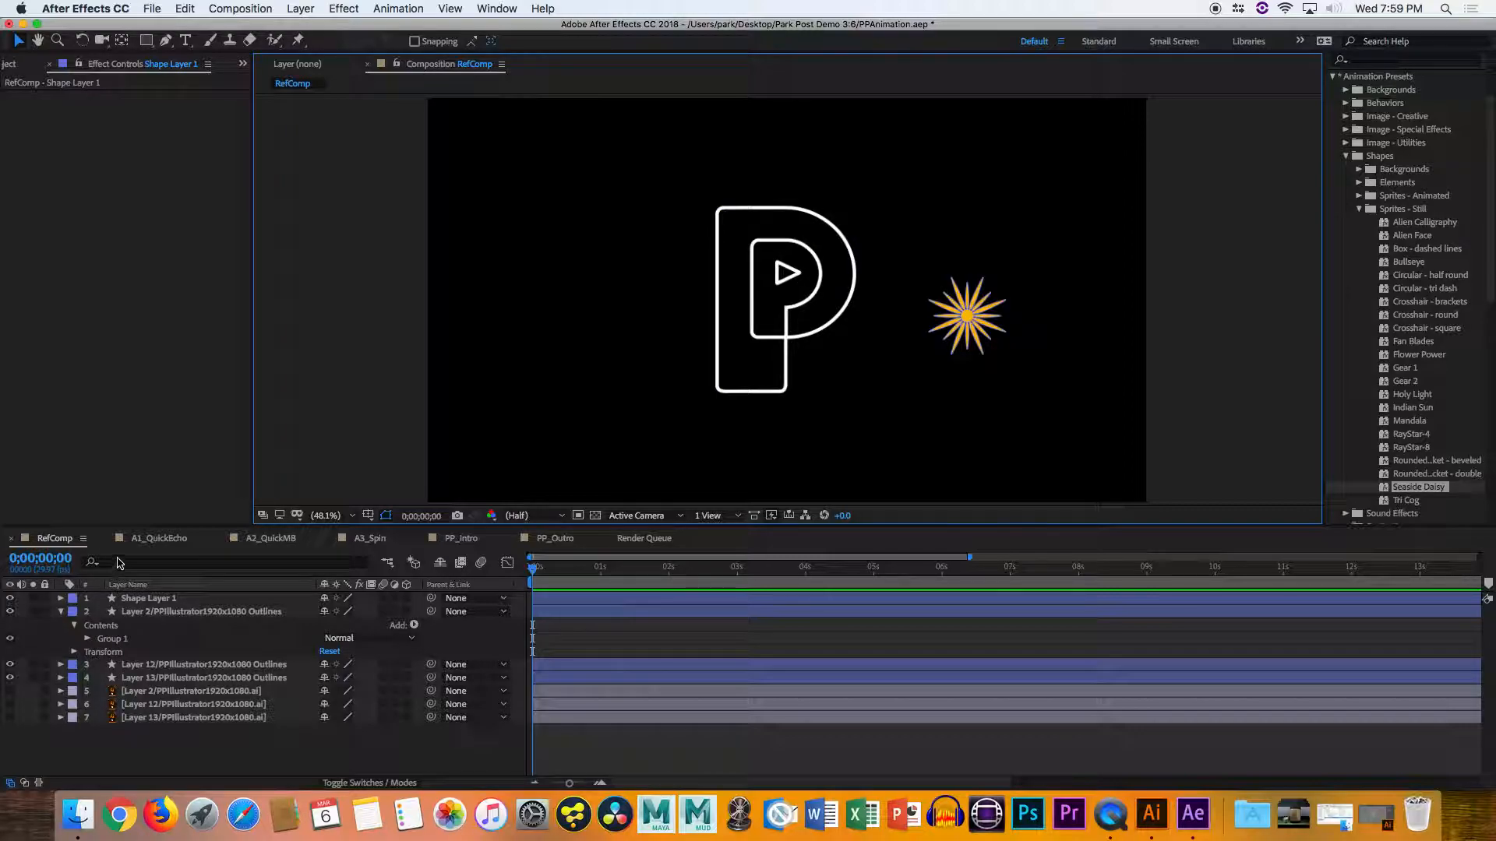
pyautogui.press('super+z')
pyautogui.press('super+z')
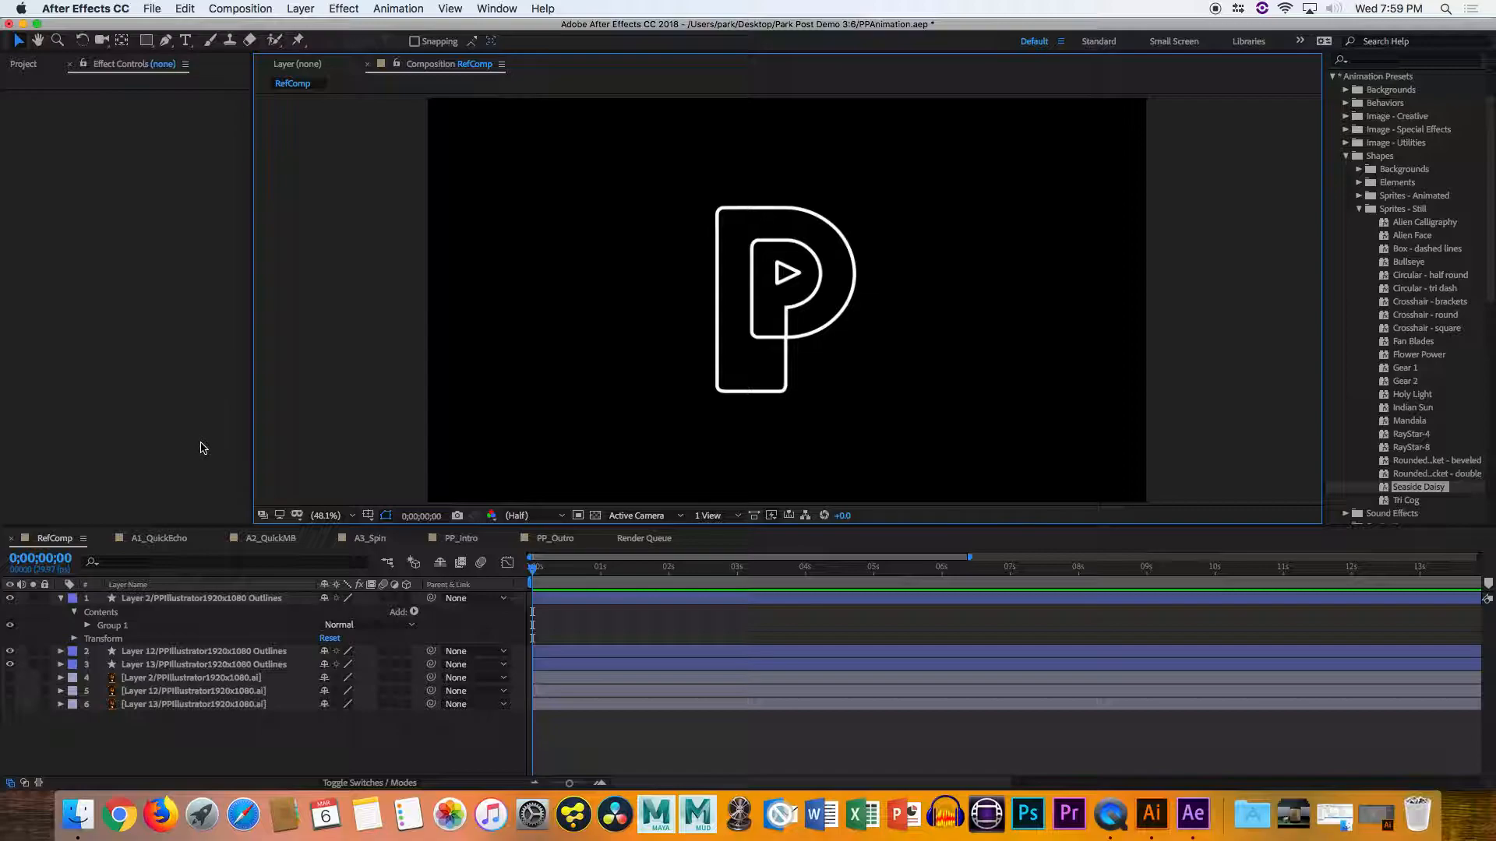
# Try adding a full-size red rectangle inside Layer 2 Outlines with its Transform group expanded, and move the rectangle towards the frame's centre
pyautogui.click(716, 352)
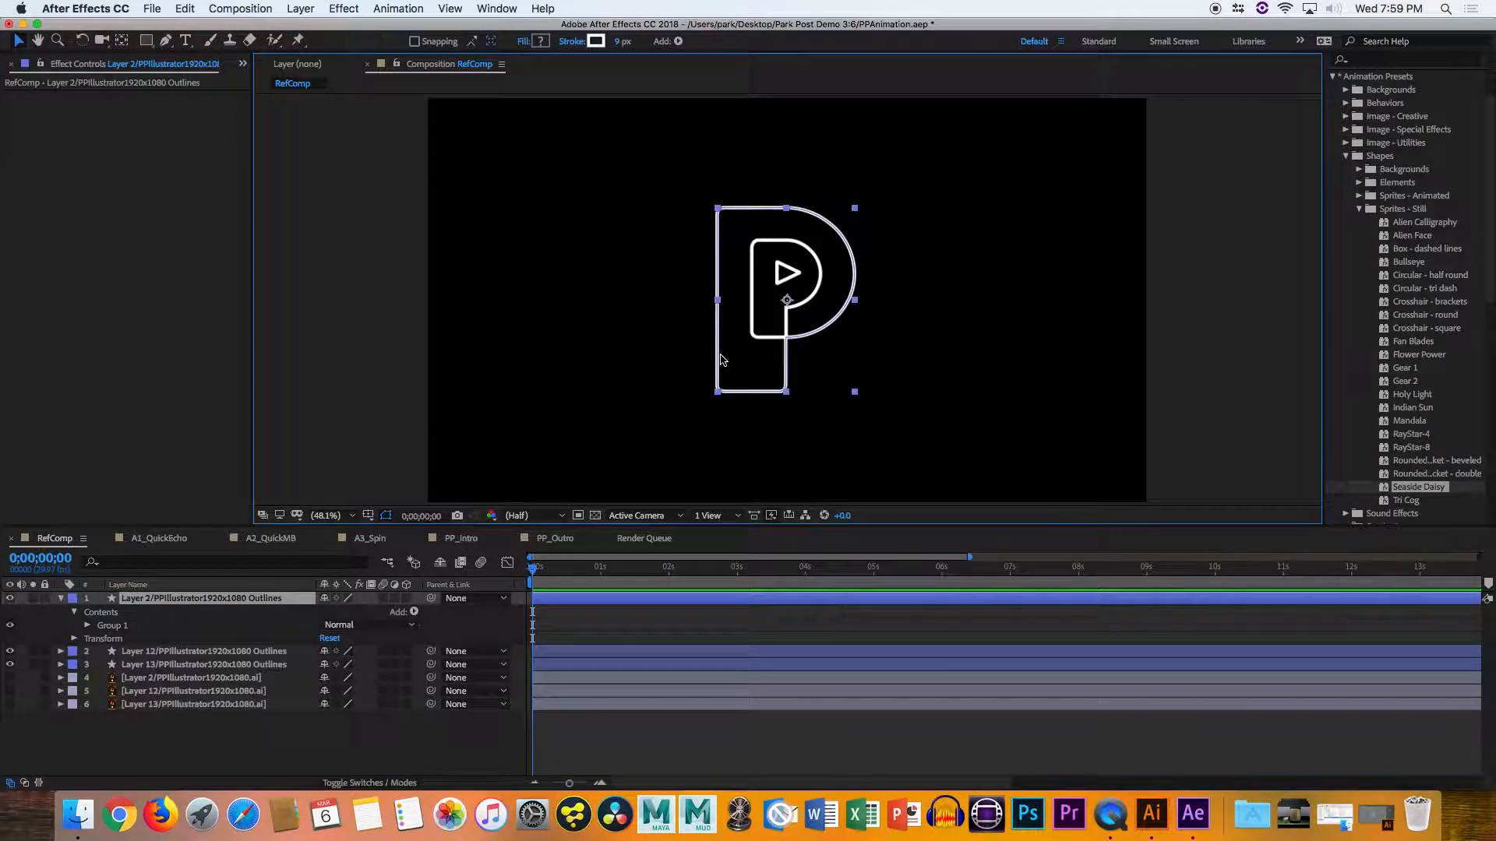
pyautogui.click(75, 639)
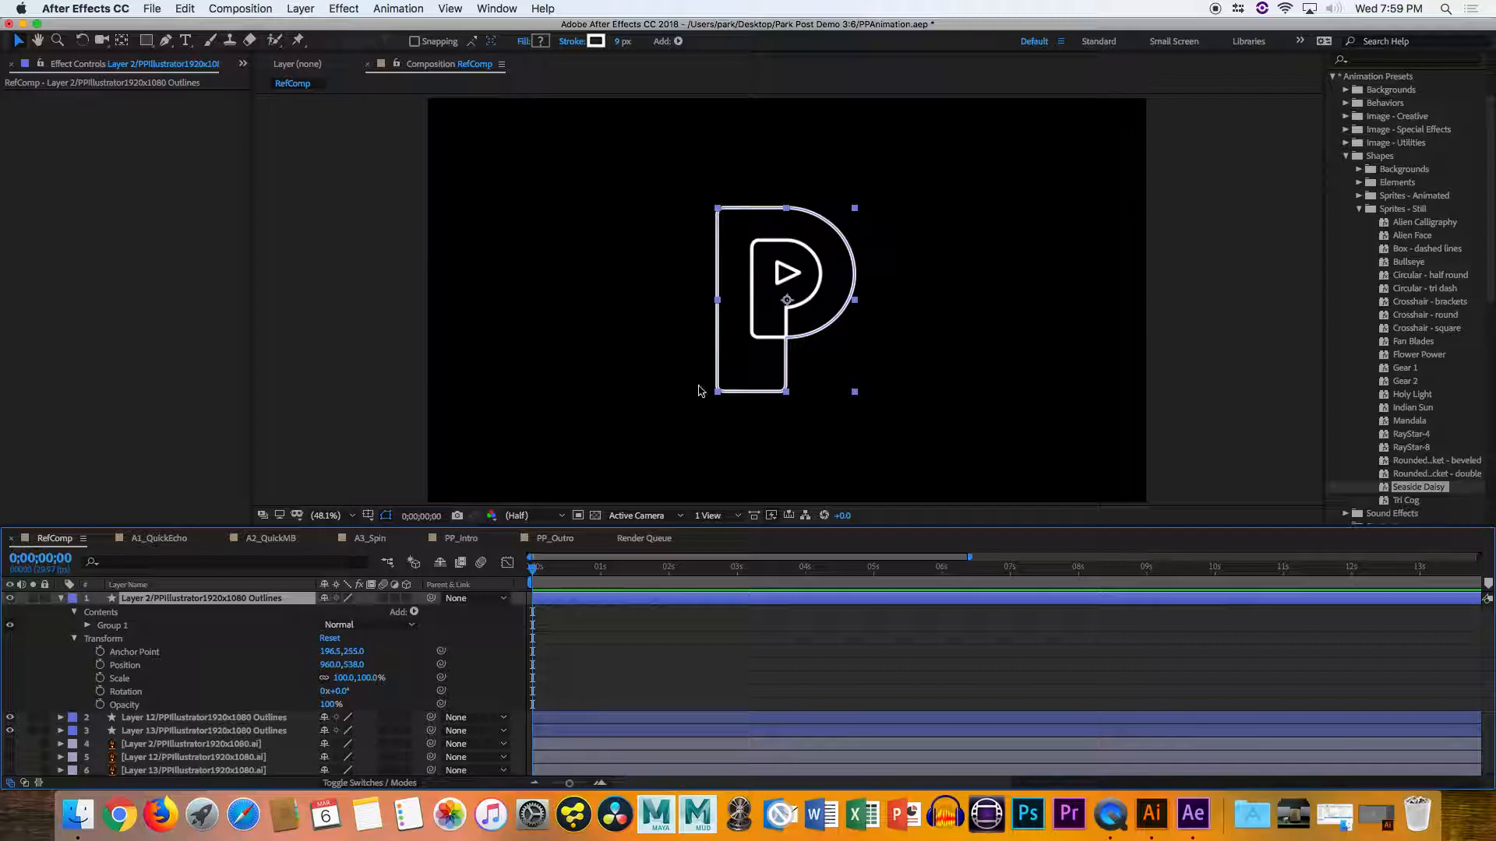
pyautogui.click(789, 382)
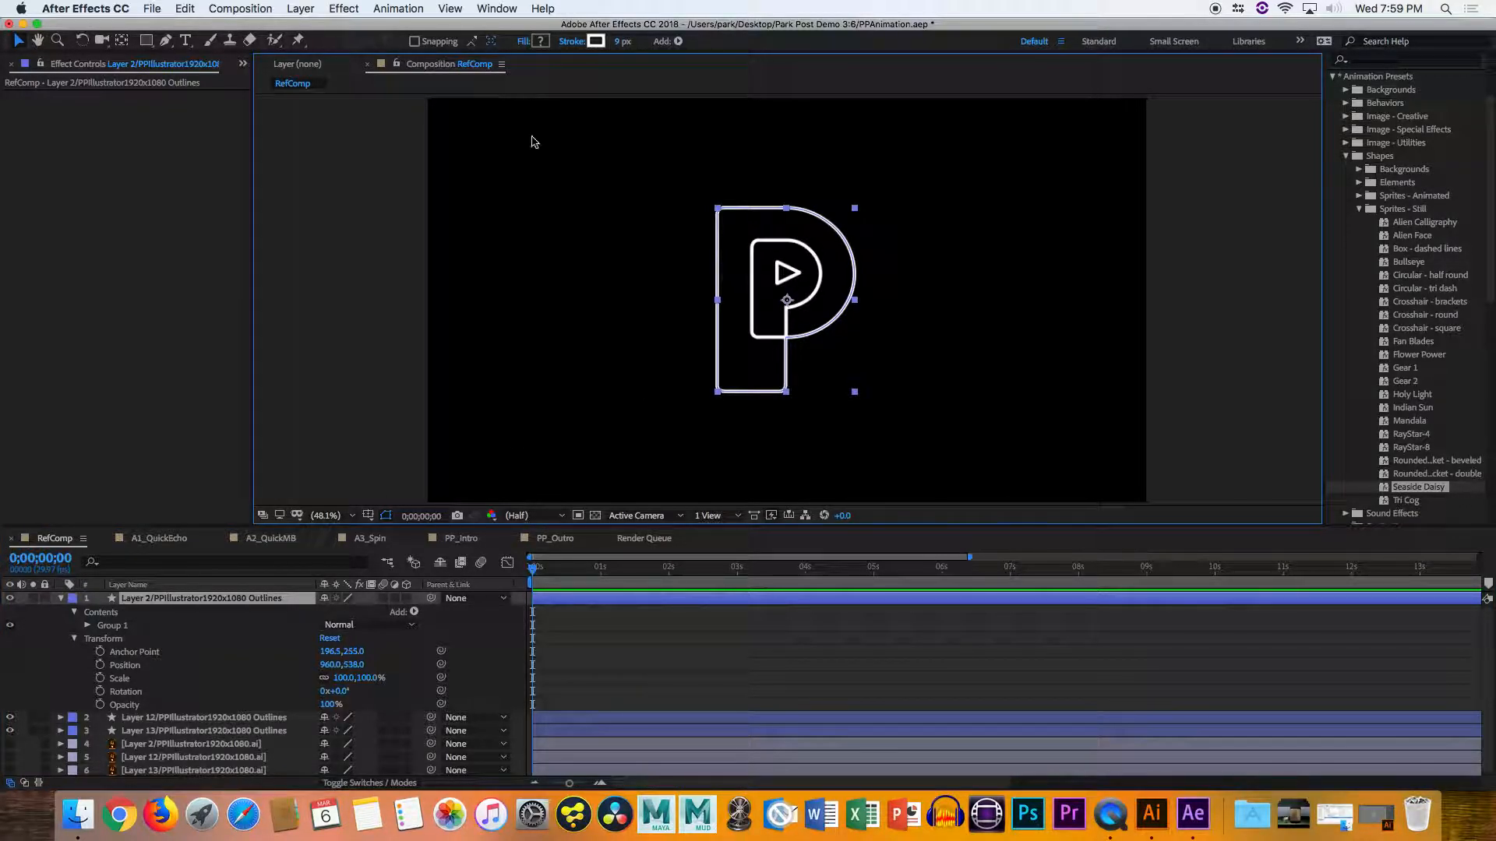
pyautogui.click(146, 39)
pyautogui.doubleClick(147, 40)
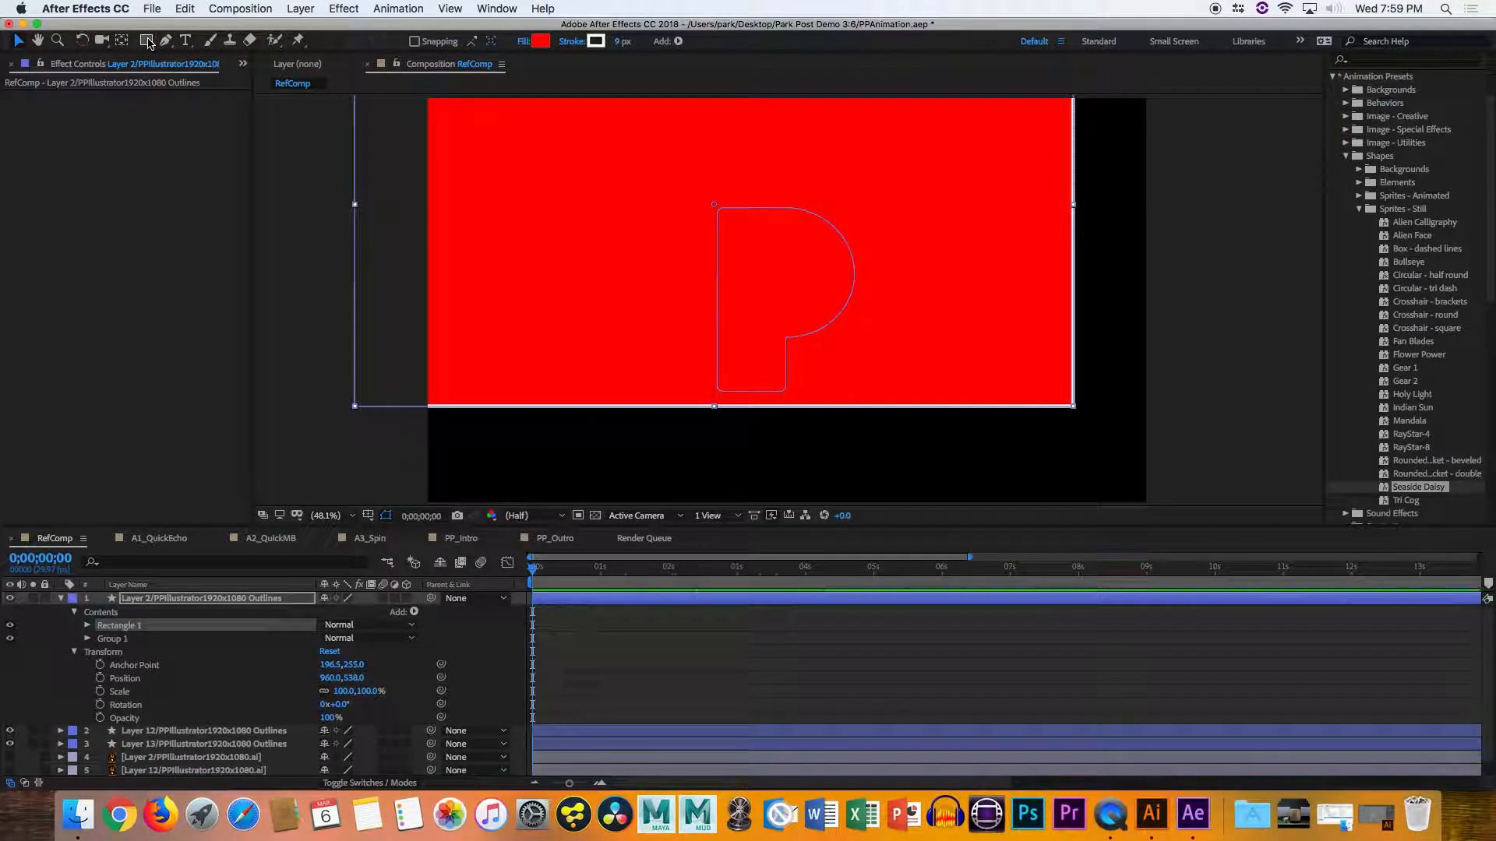
pyautogui.moveTo(466, 186); pyautogui.dragTo(530, 285)
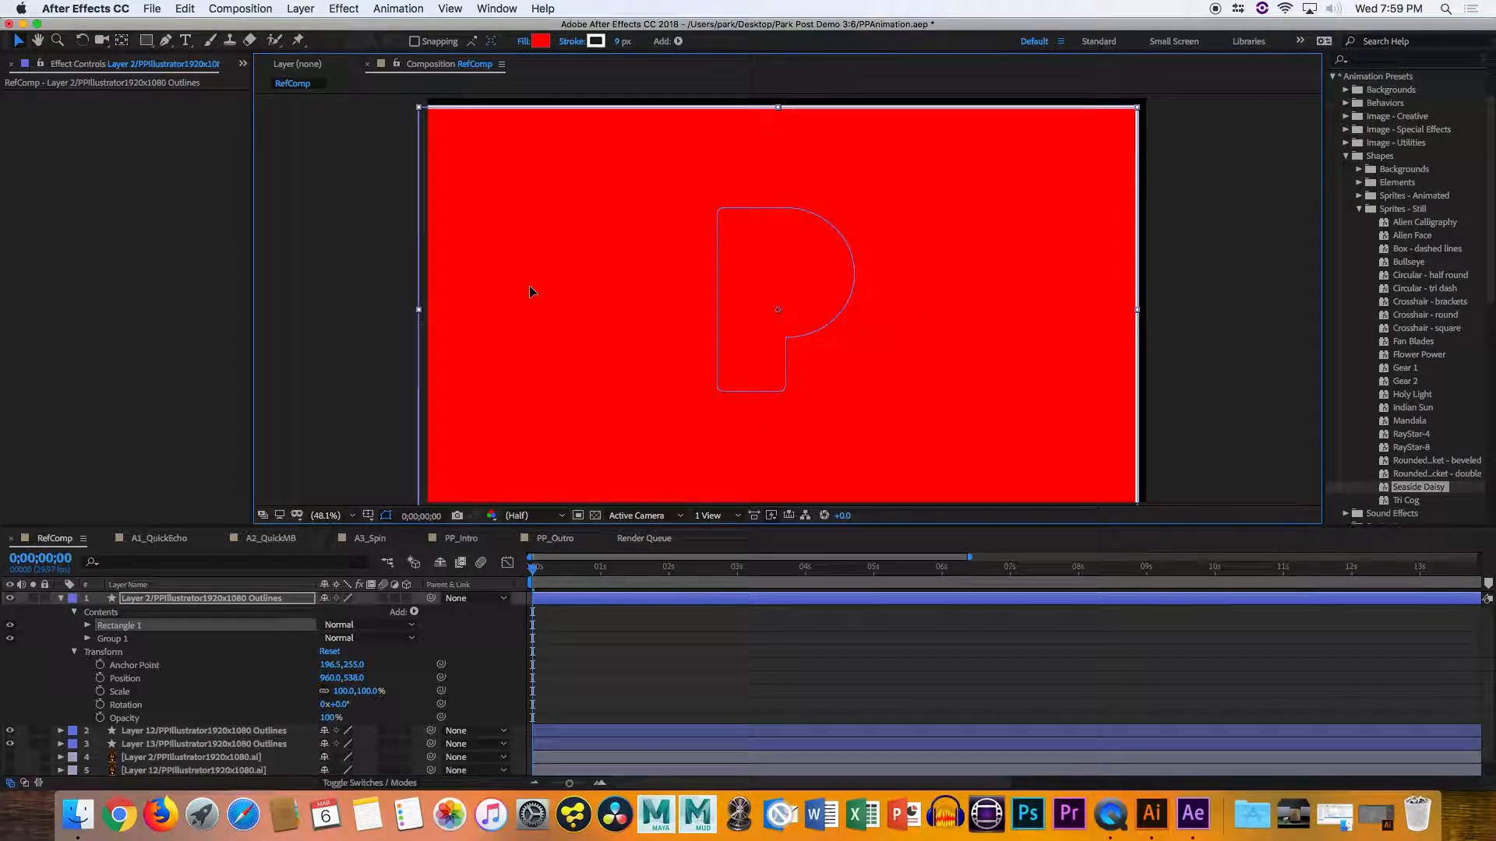
pyautogui.press('super+z')
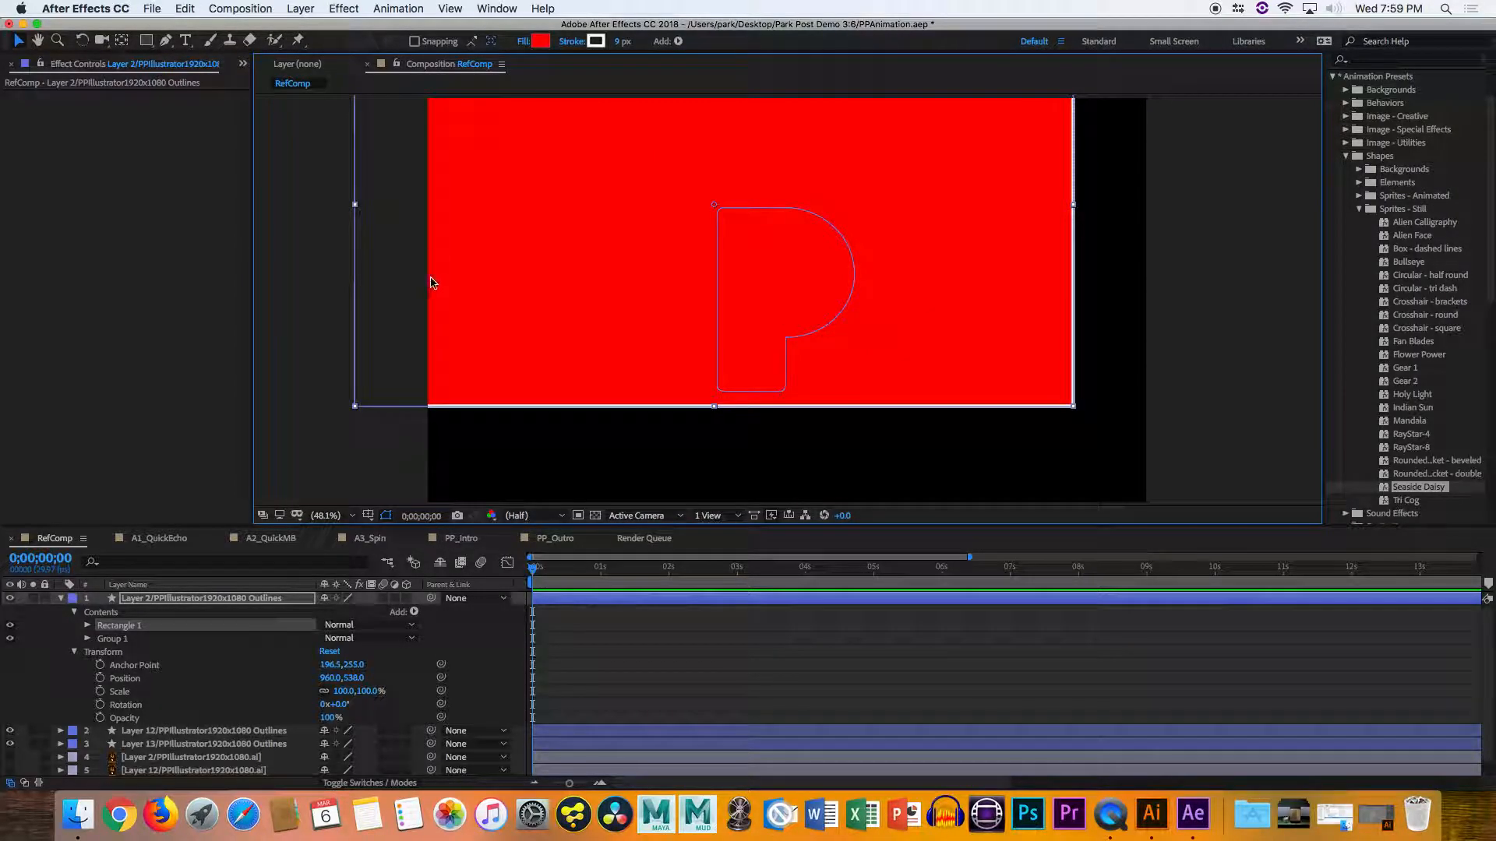
pyautogui.moveTo(466, 253); pyautogui.dragTo(530, 316)
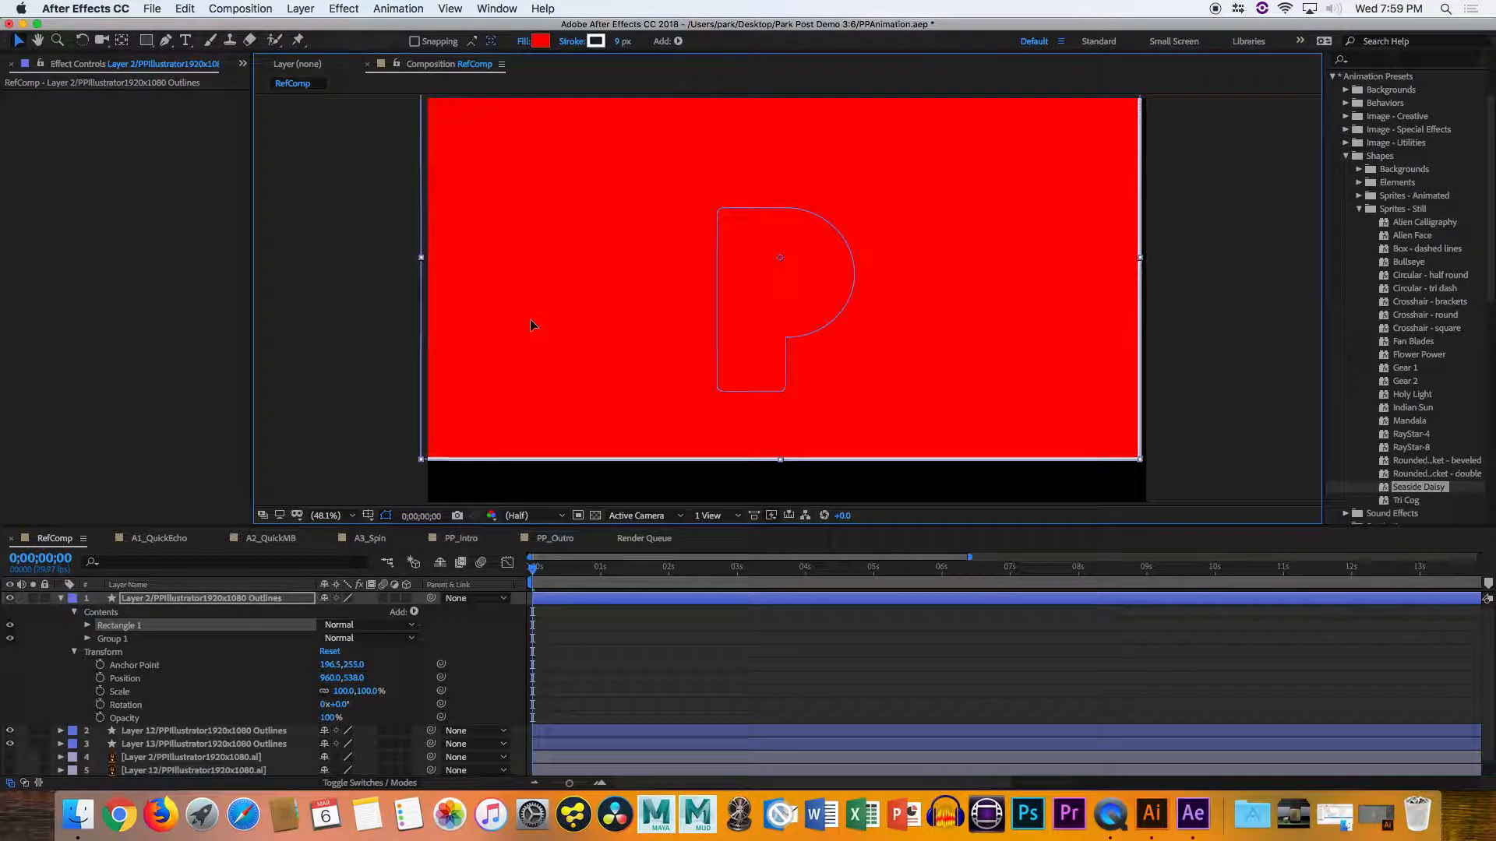
# Apply Fit to Comp to Layer 2 Outlines with its red rectangle, and deselect the layer
pyautogui.rightClick(532, 310)
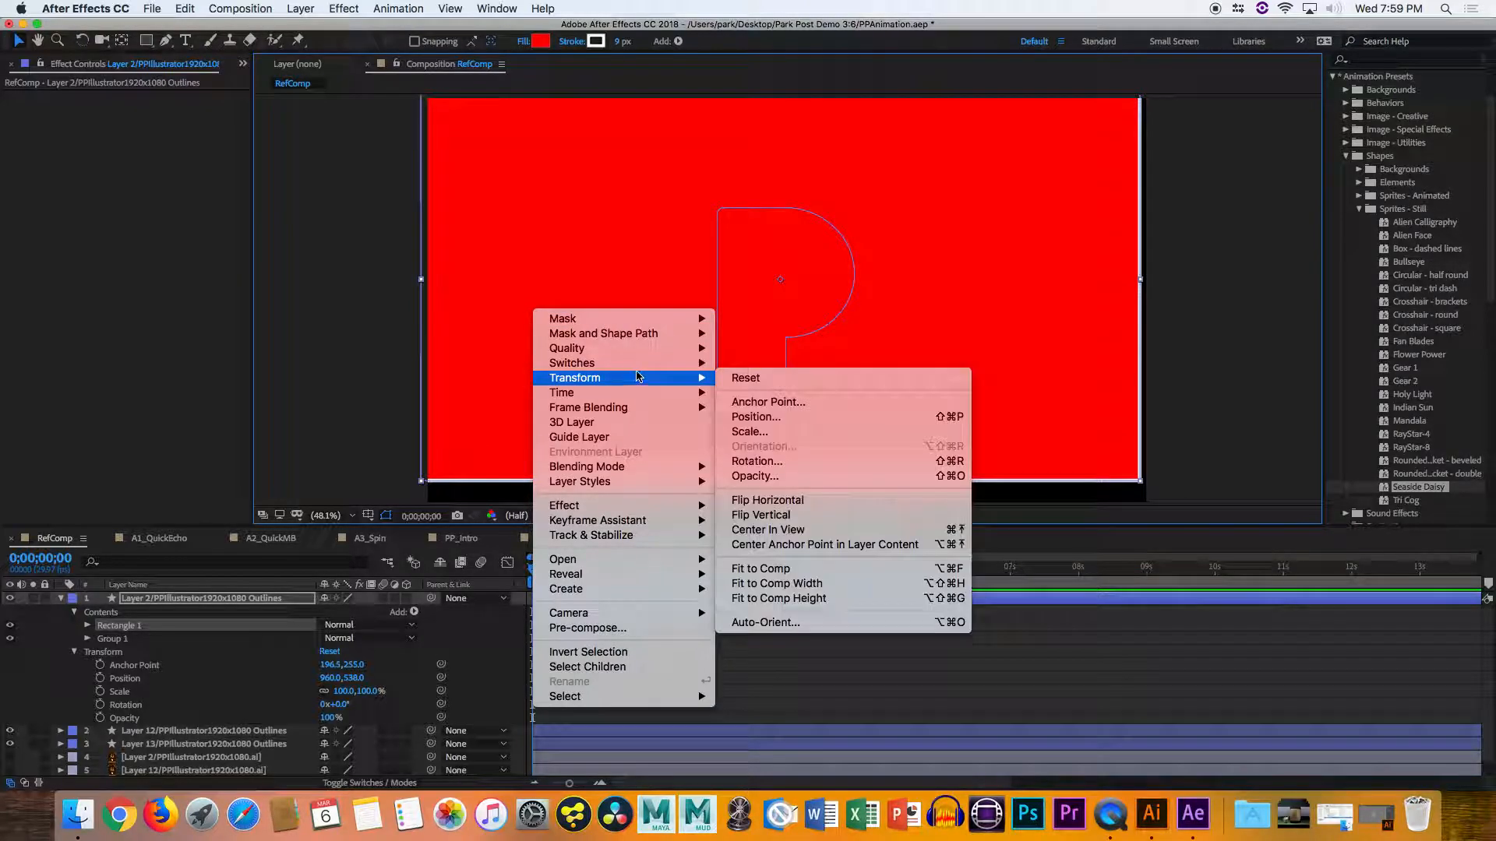
pyautogui.moveTo(645, 405)
pyautogui.moveTo(623, 378)
pyautogui.click(767, 569)
pyautogui.click(1149, 324)
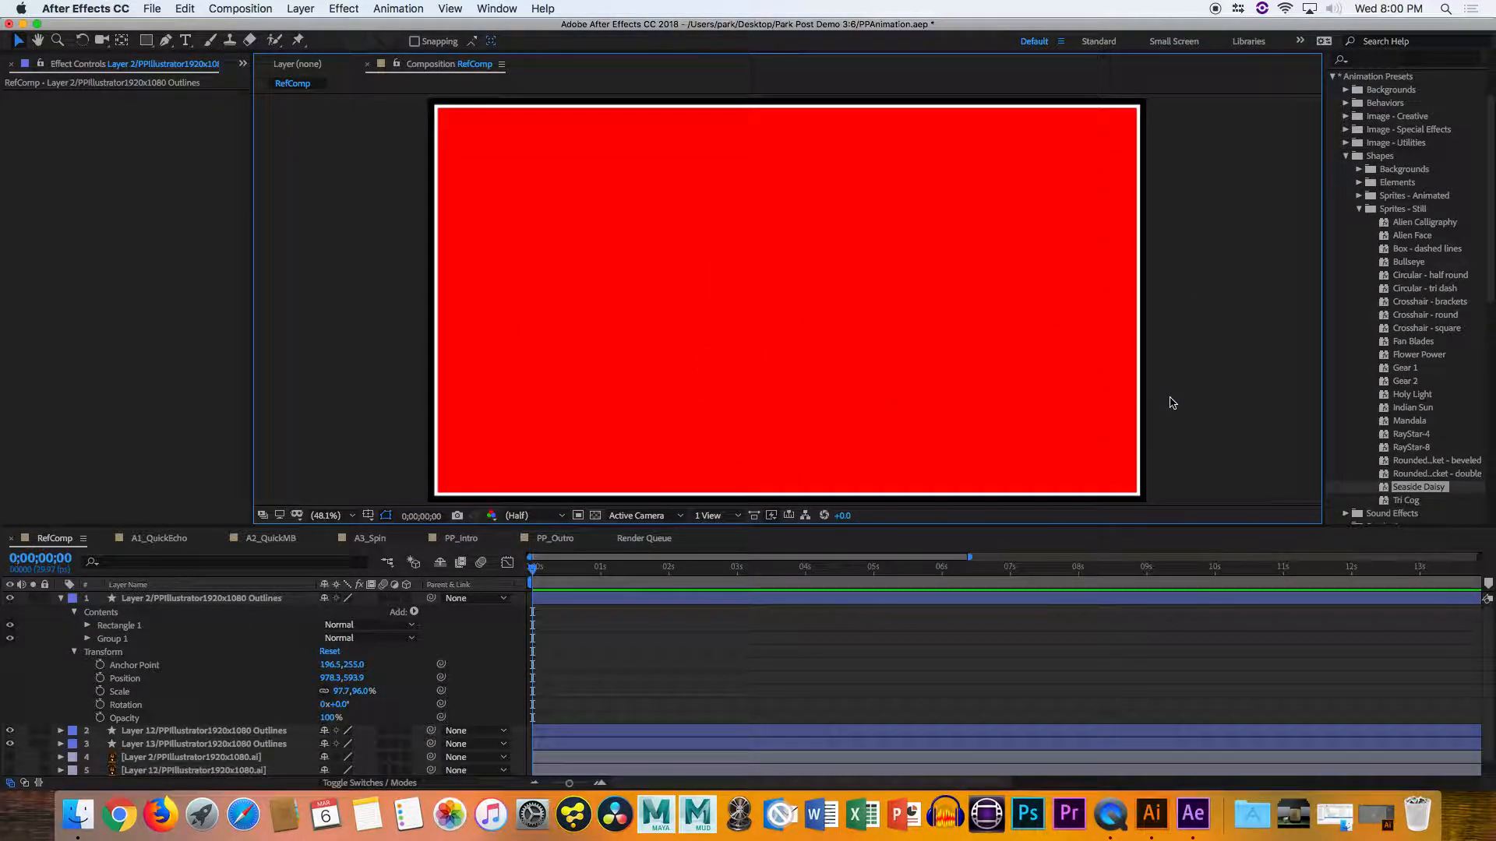
# Delete Layer 2 Outlines, and undo the deletion together with the fit and rectangle changes
pyautogui.click(1096, 400)
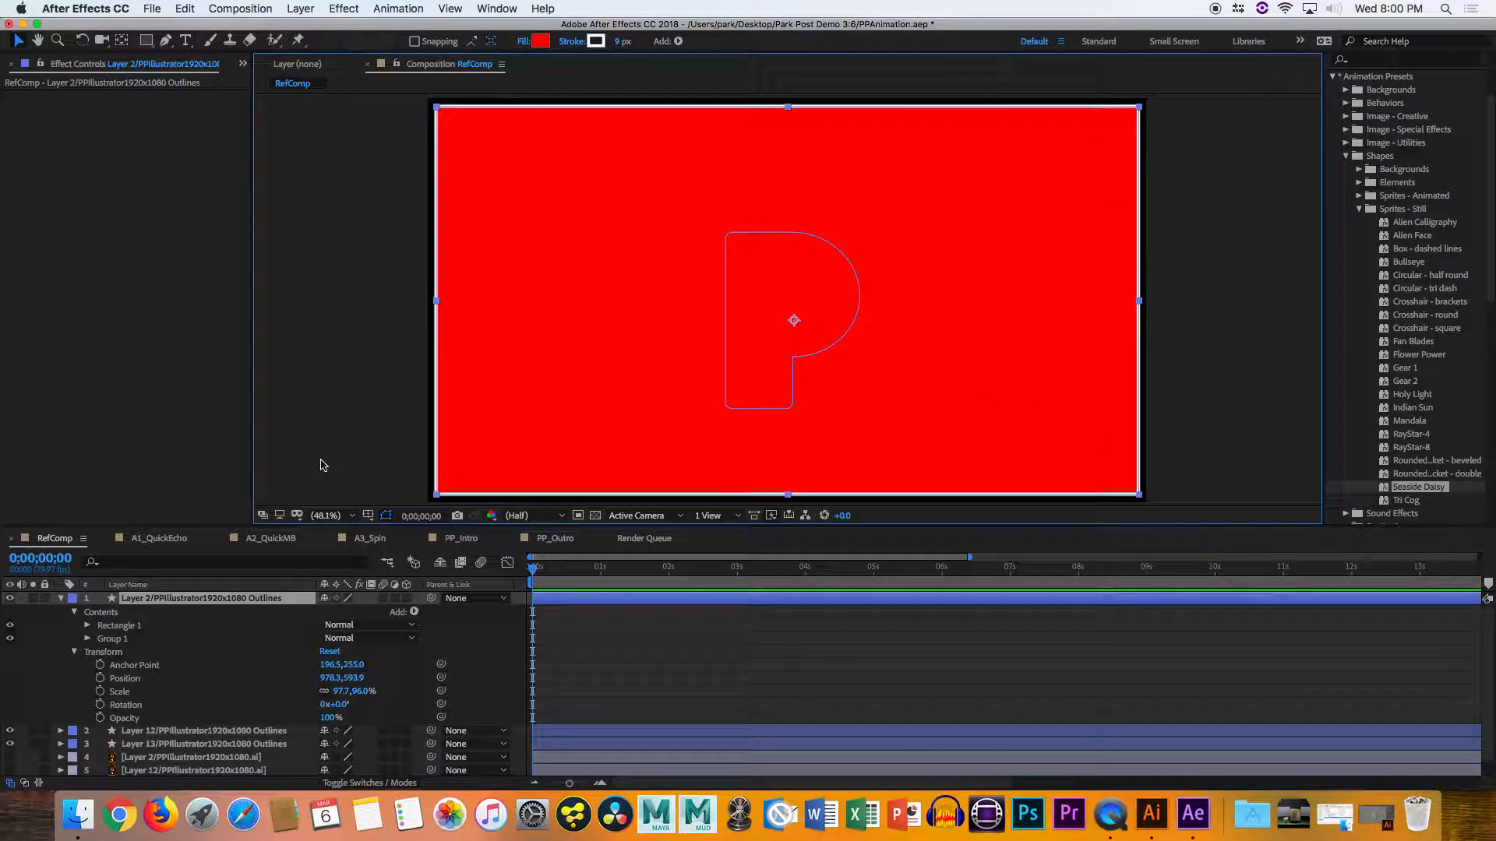
pyautogui.press('Delete')
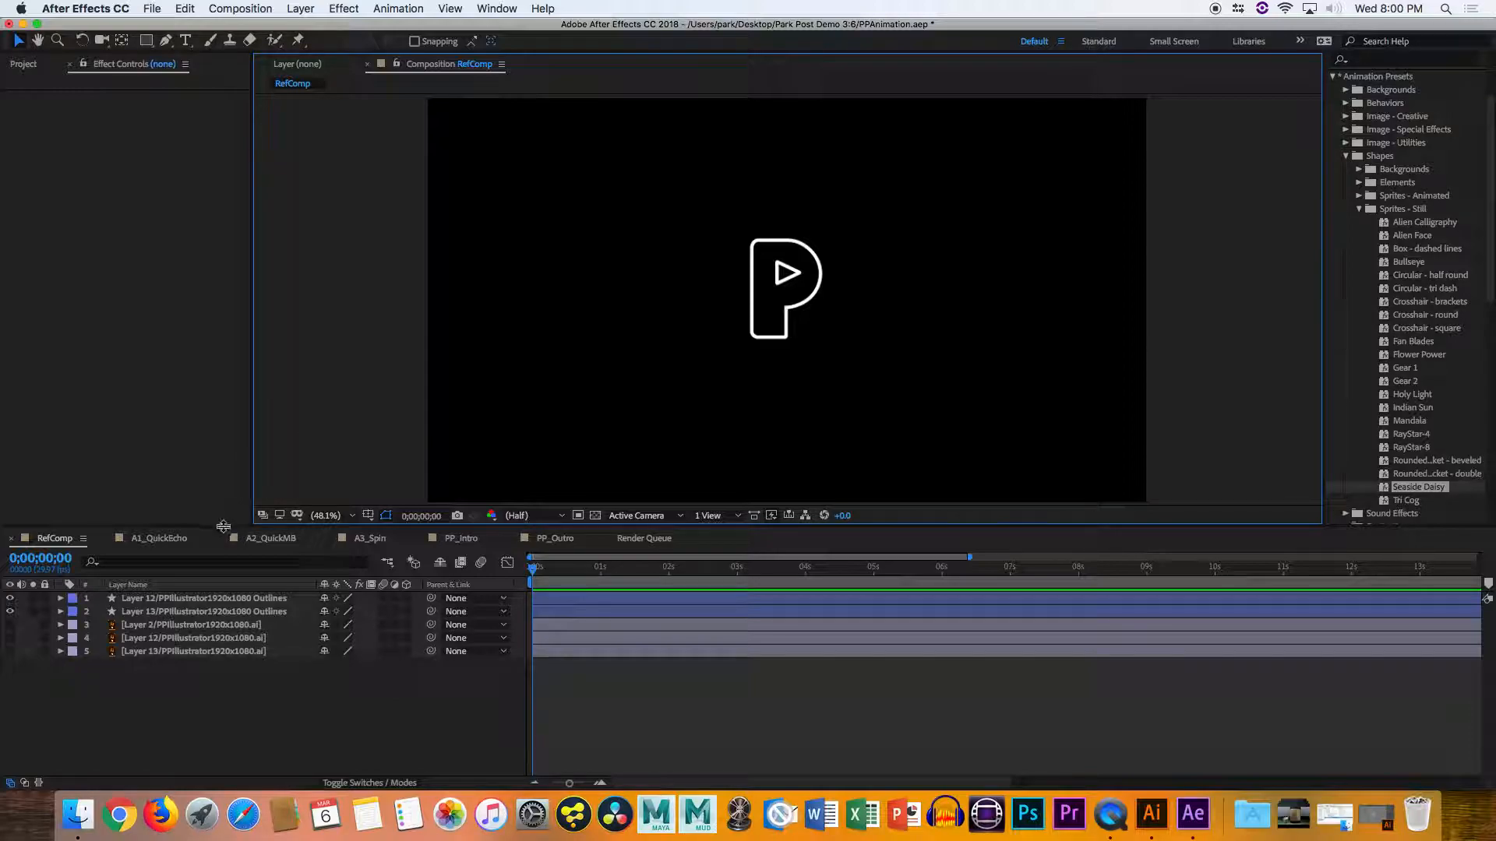
pyautogui.press('super+z')
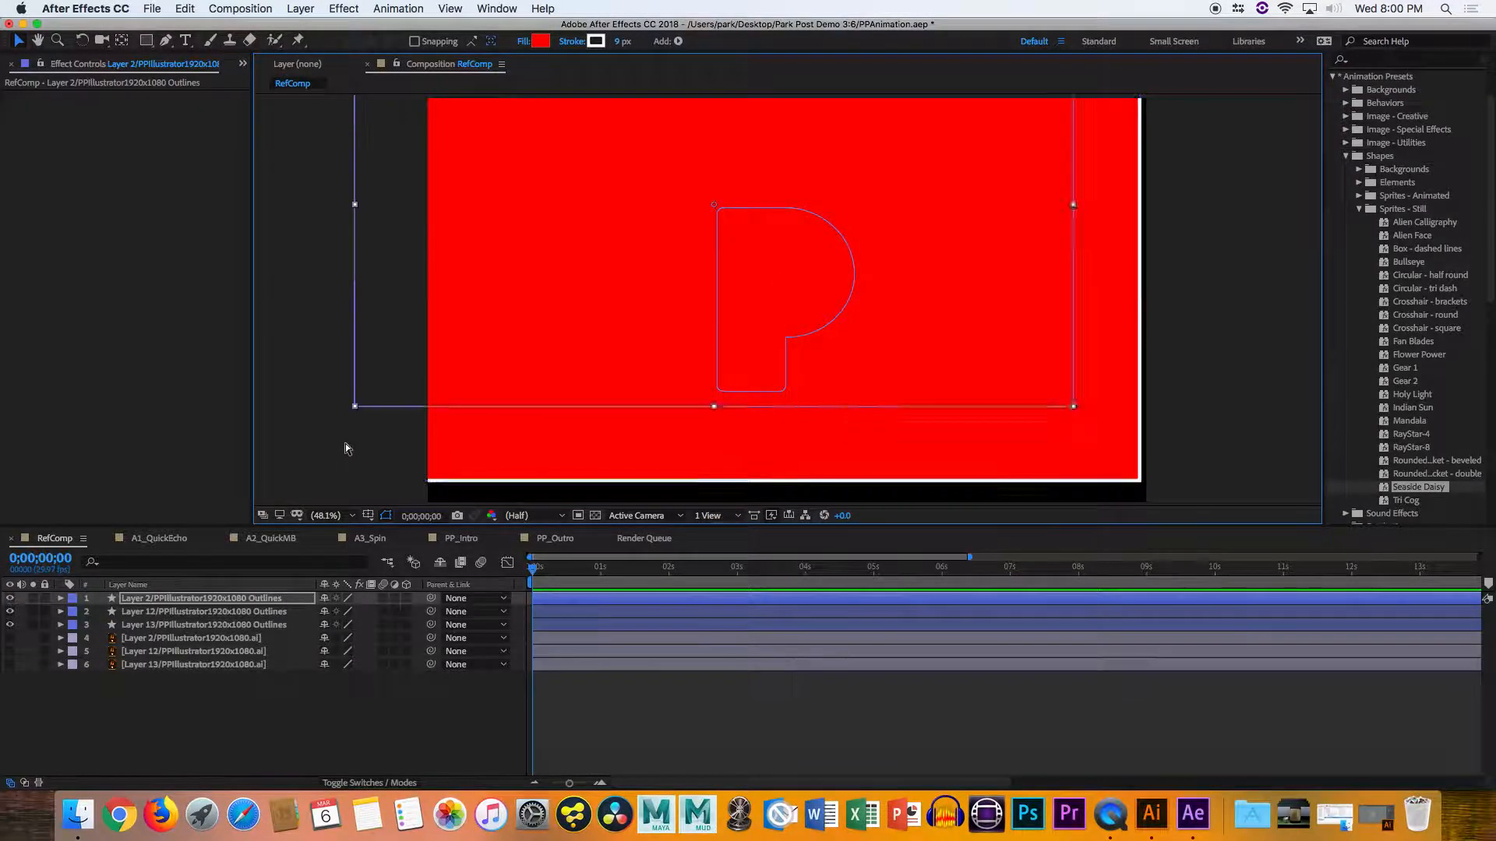
pyautogui.click(347, 444)
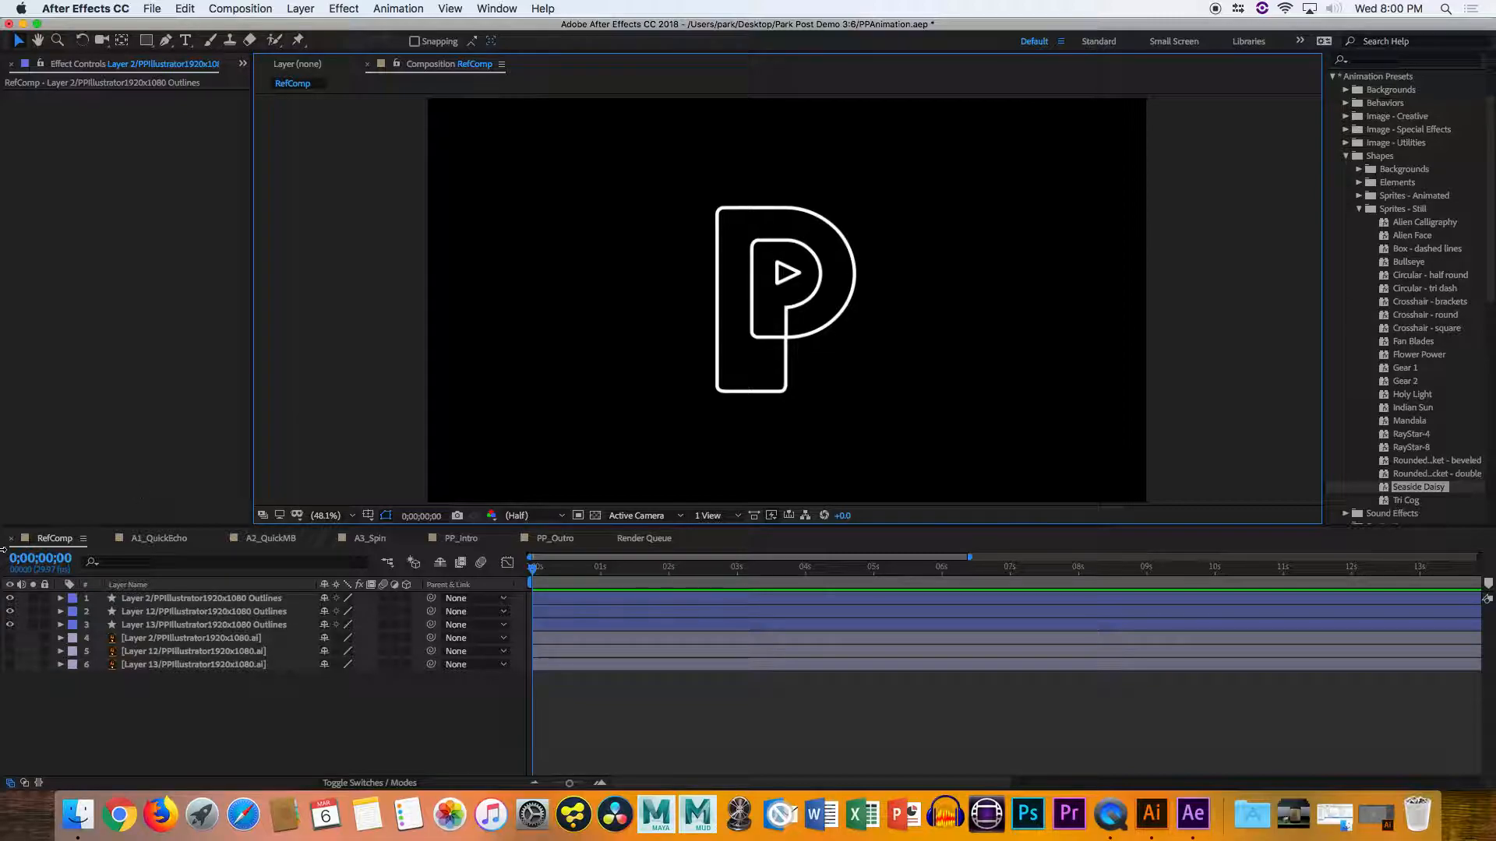
# Expand Layer 2 Outlines and its Transform group in the timeline, leaving Contents collapsed
pyautogui.click(60, 598)
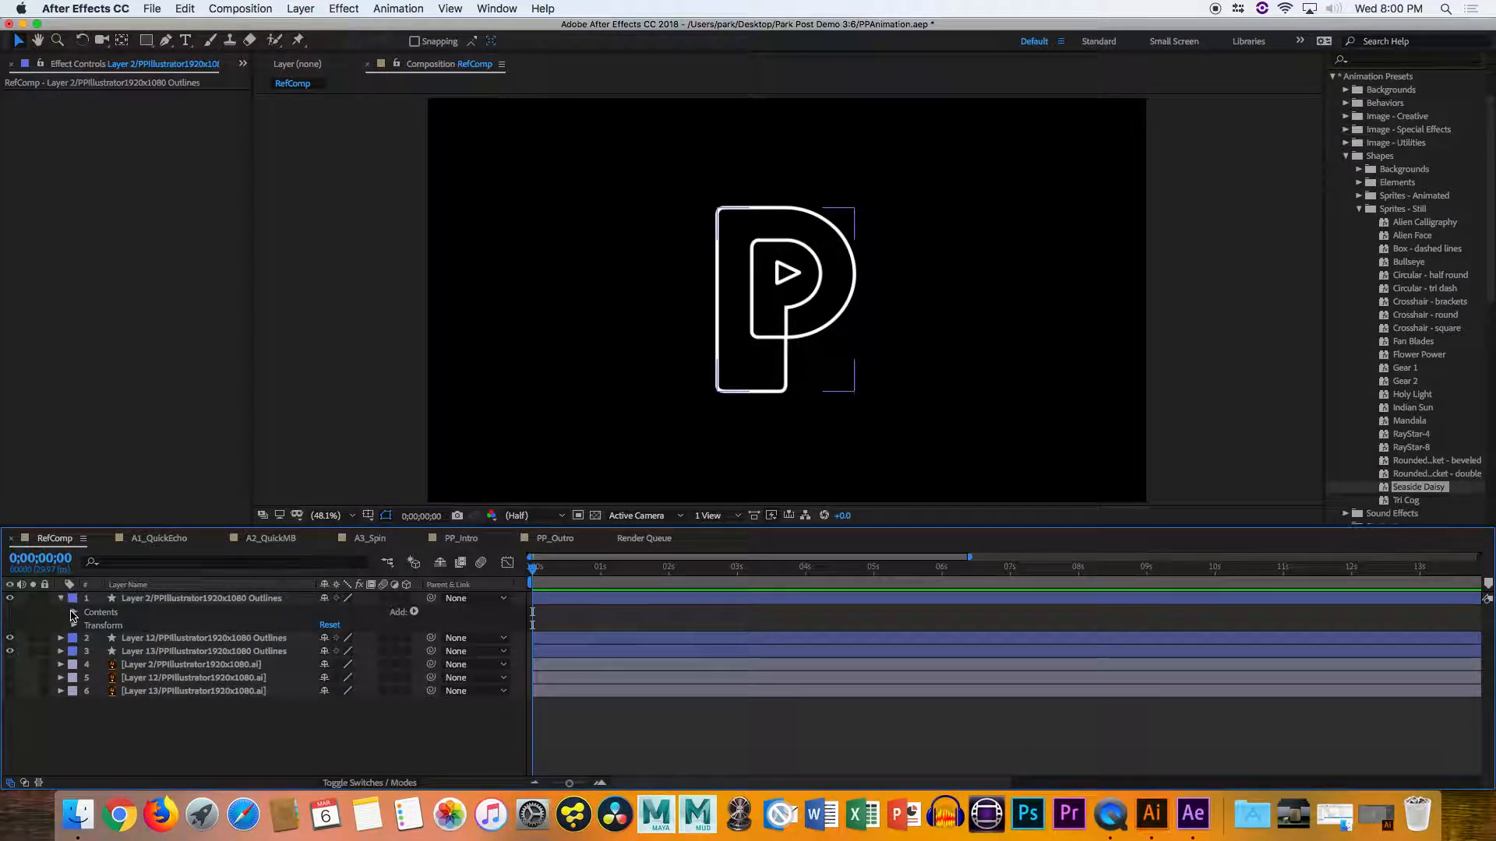
pyautogui.click(74, 612)
pyautogui.click(74, 613)
pyautogui.click(74, 626)
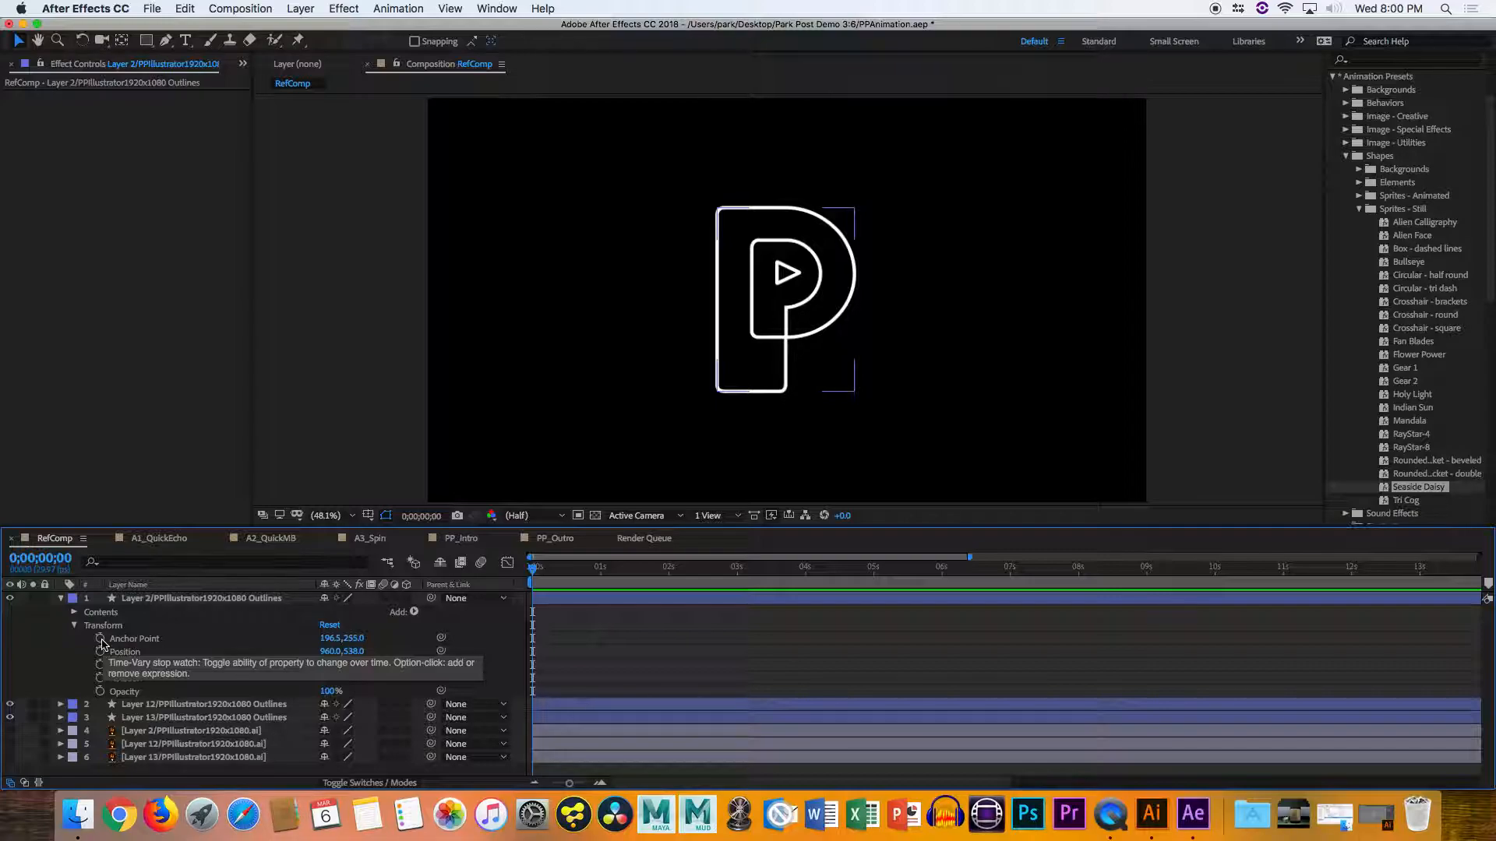
# Try Anchor Point keyframes on Layer 2 Outlines at the start, about half a second and 0;00;01;04
pyautogui.click(100, 639)
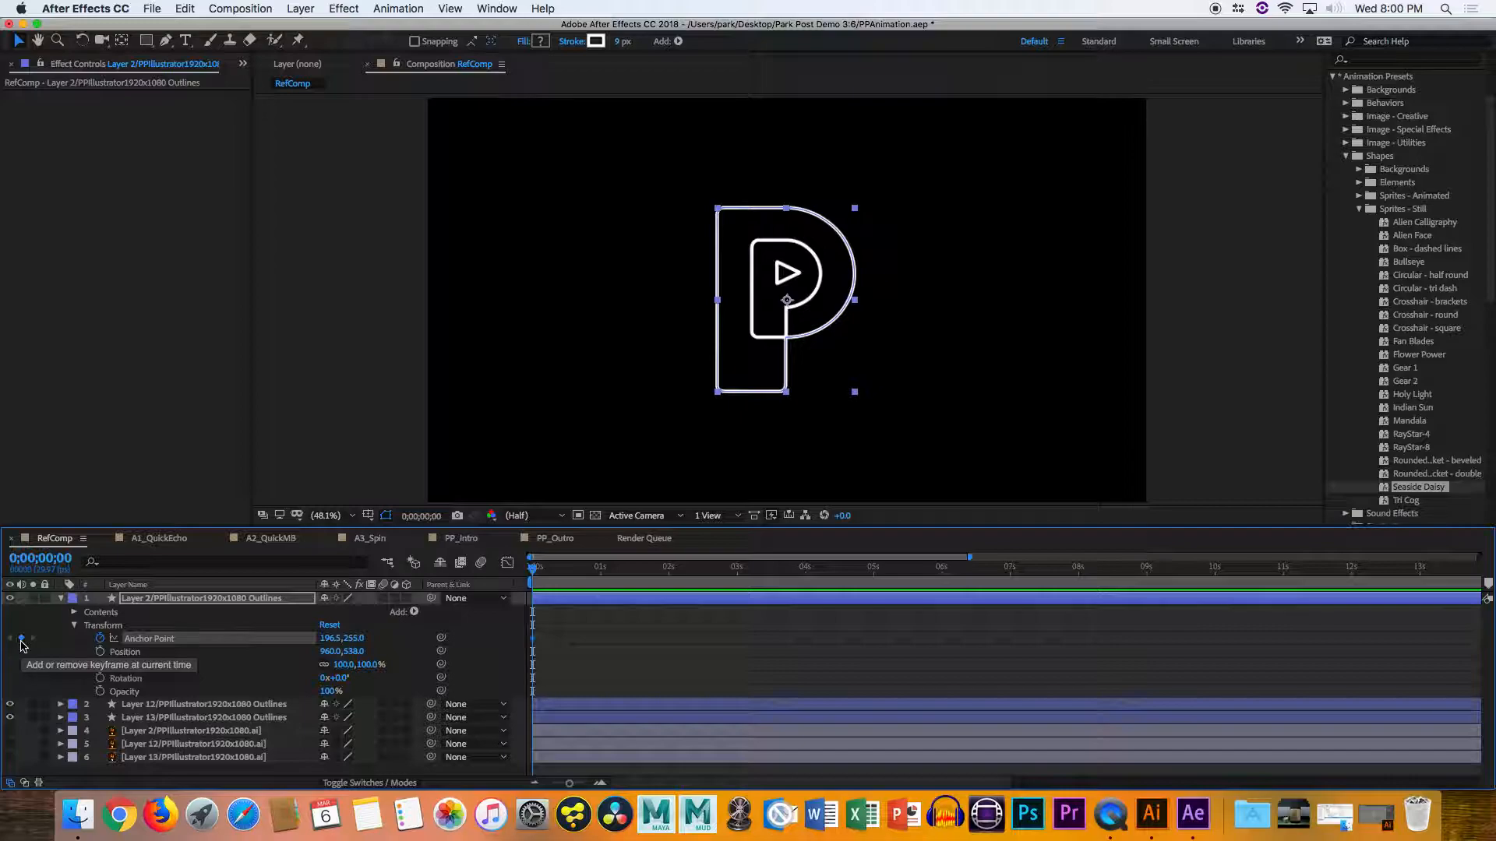
pyautogui.click(566, 574)
pyautogui.click(22, 638)
pyautogui.click(609, 567)
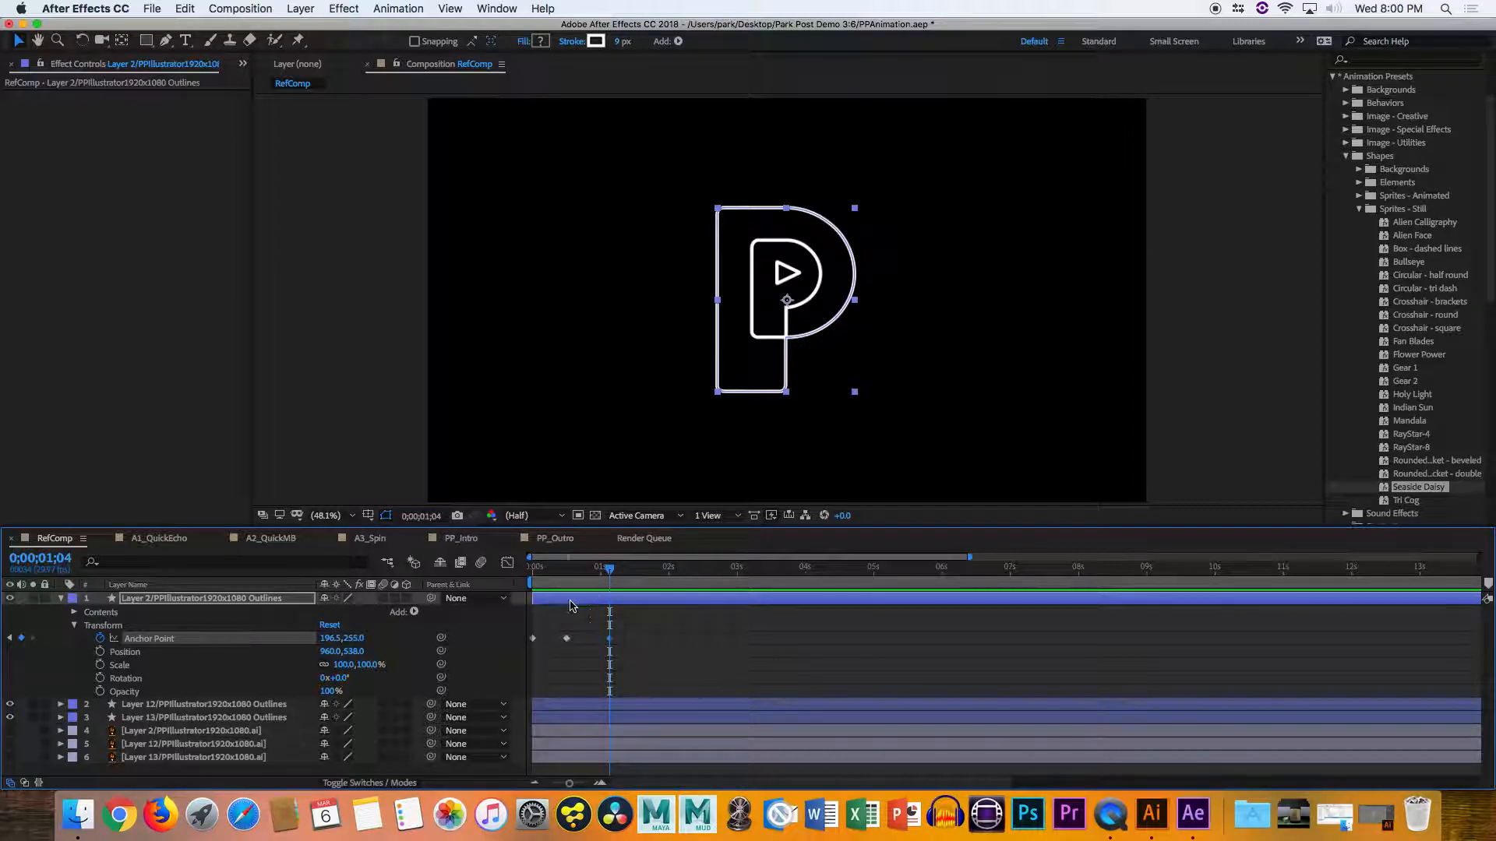
pyautogui.moveTo(577, 573); pyautogui.dragTo(566, 573)
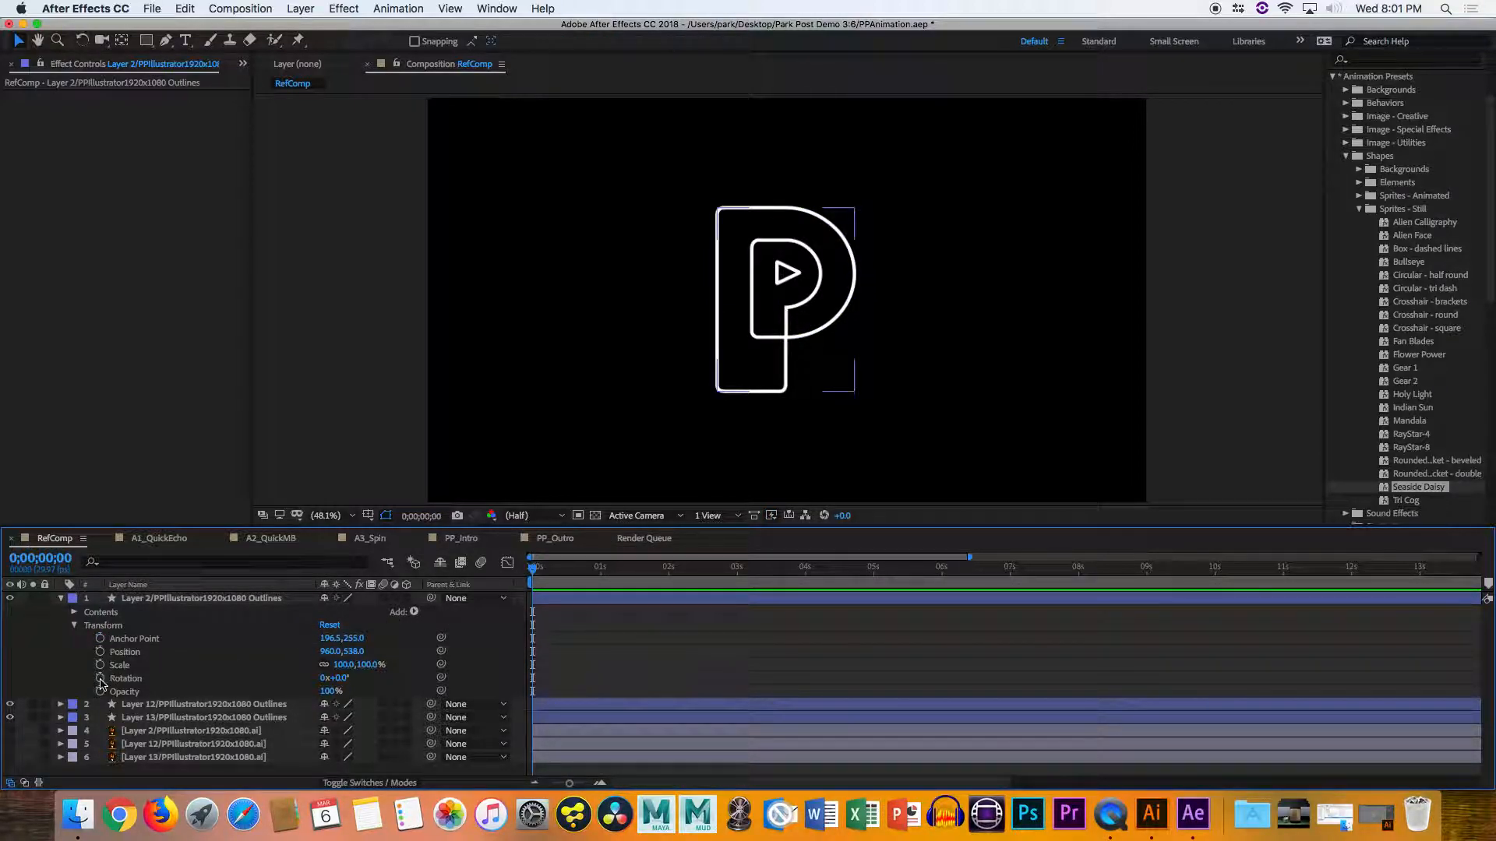
# Enable Rotation keyframing on Layer 2 Outlines at 0;00;00;00 and add a second Rotation keyframe at 0;00;01;00
pyautogui.click(99, 678)
pyautogui.click(550, 571)
pyautogui.moveTo(551, 577); pyautogui.dragTo(532, 577)
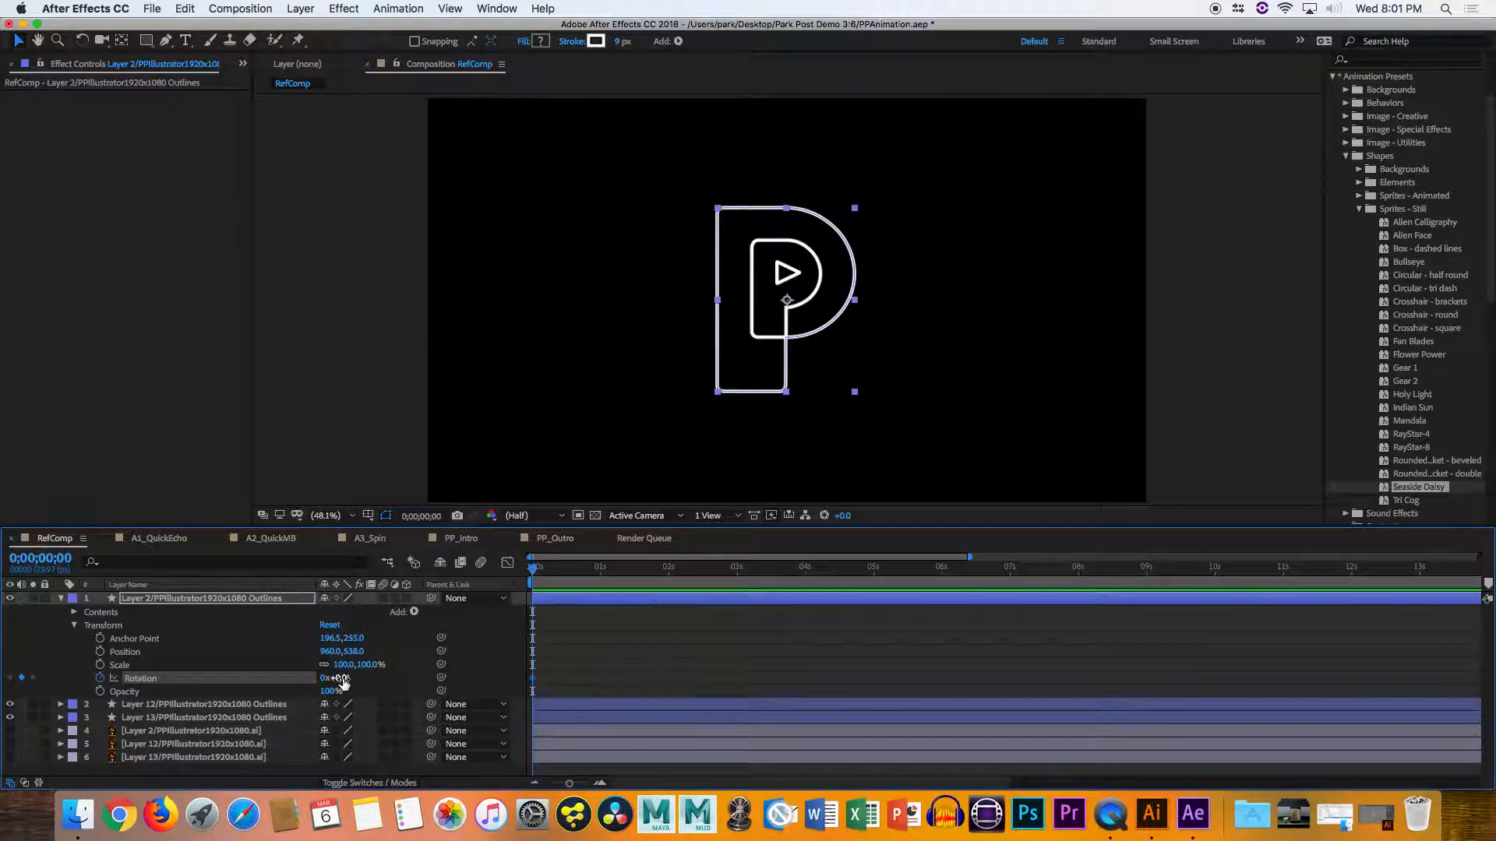
pyautogui.click(600, 571)
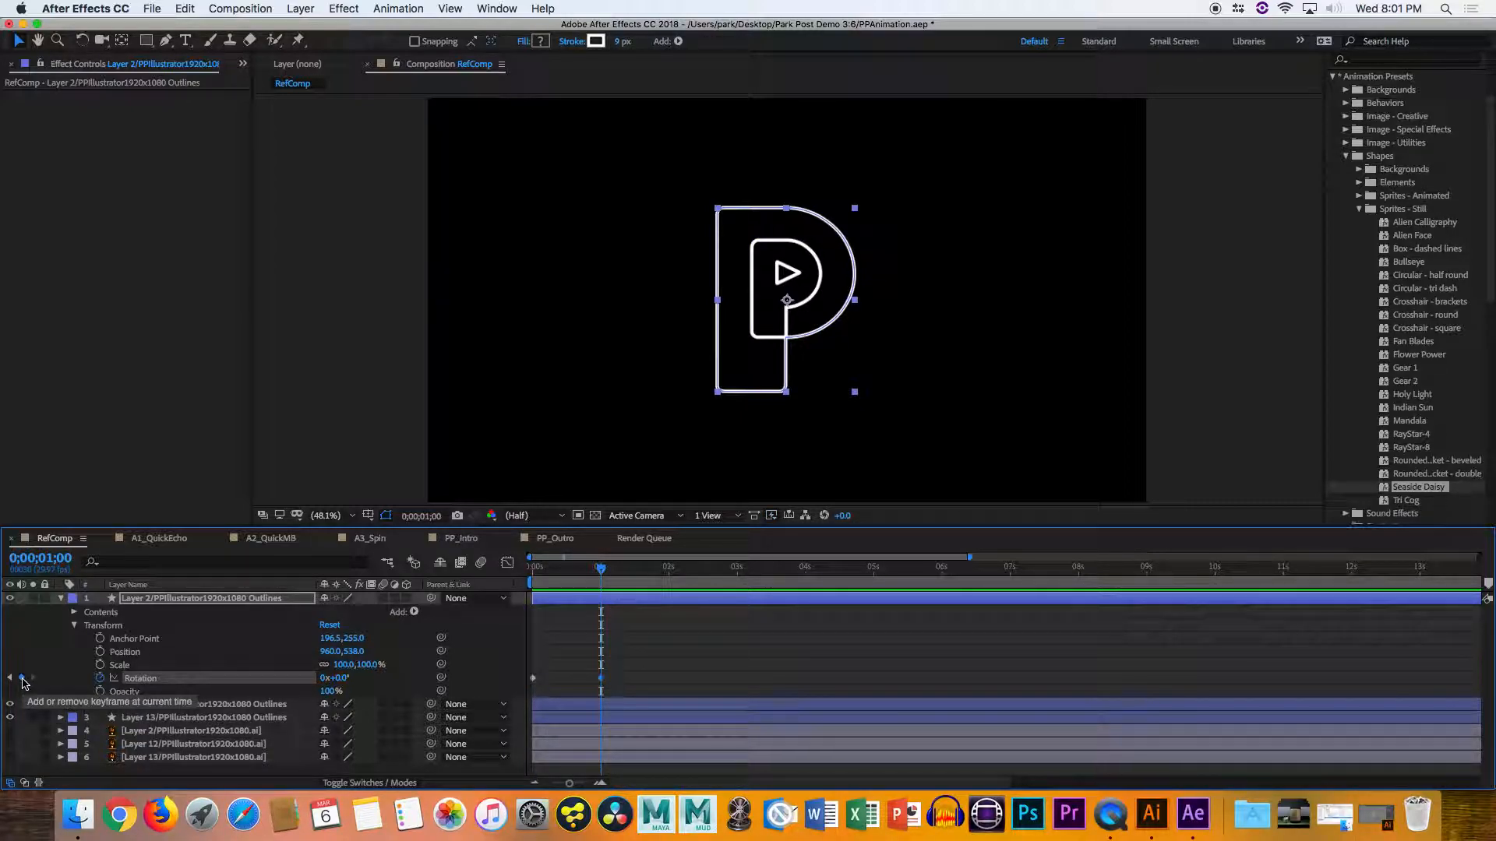
pyautogui.click(22, 682)
# Set the Rotation of Layer 2 Outlines to 89° at the 0;00;01;00 keyframe
pyautogui.click(337, 678)
pyautogui.write('48')
pyautogui.press('Return')
pyautogui.moveTo(368, 671); pyautogui.dragTo(399, 667)
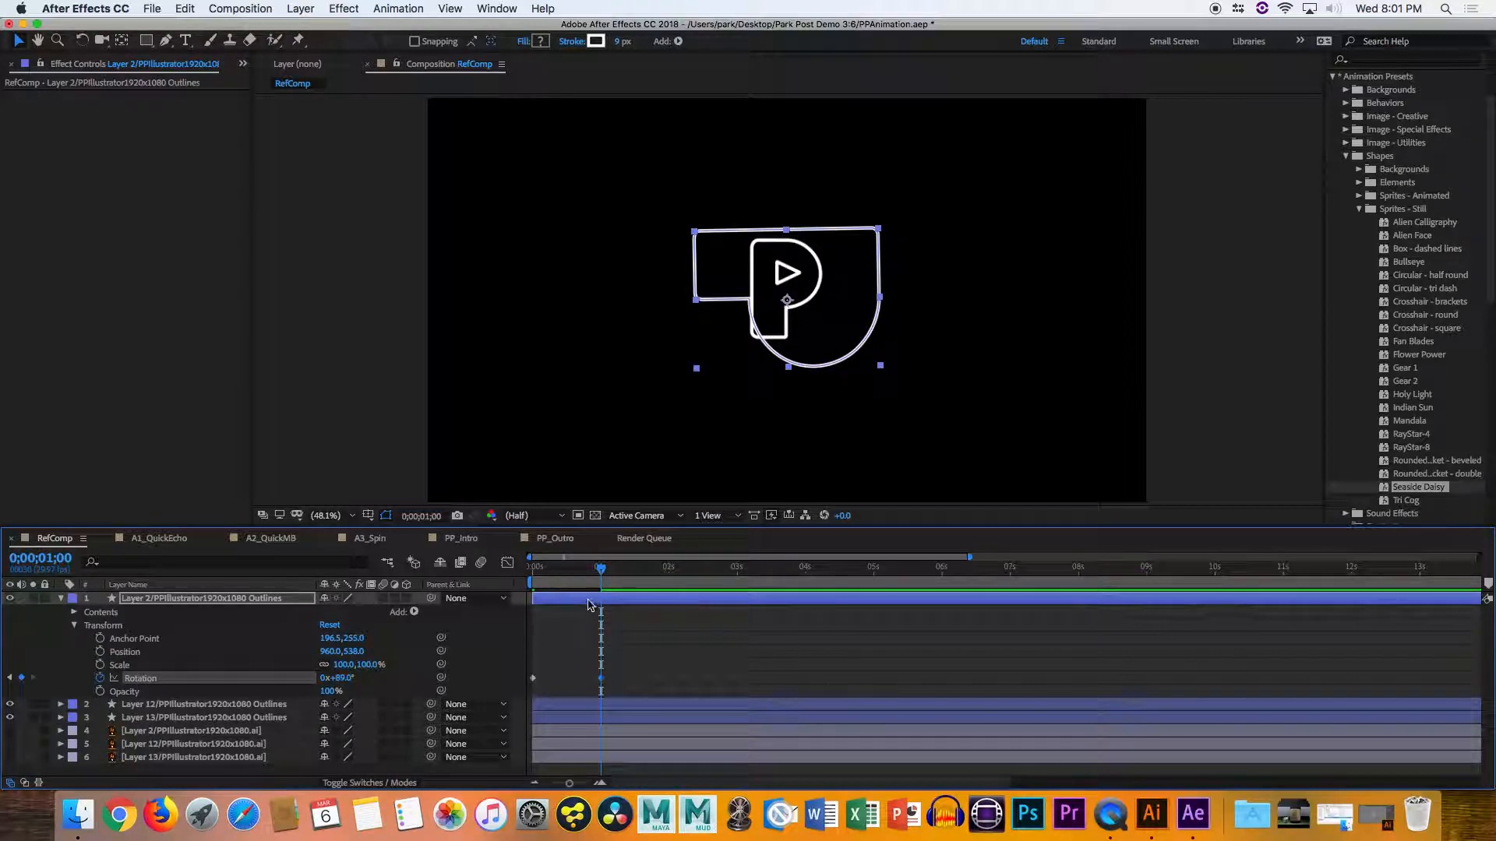
# Add a Rotation keyframe of 162° at 0;00;01;29 on Layer 2 Outlines and preview the spin
pyautogui.moveTo(600, 575); pyautogui.dragTo(666, 575)
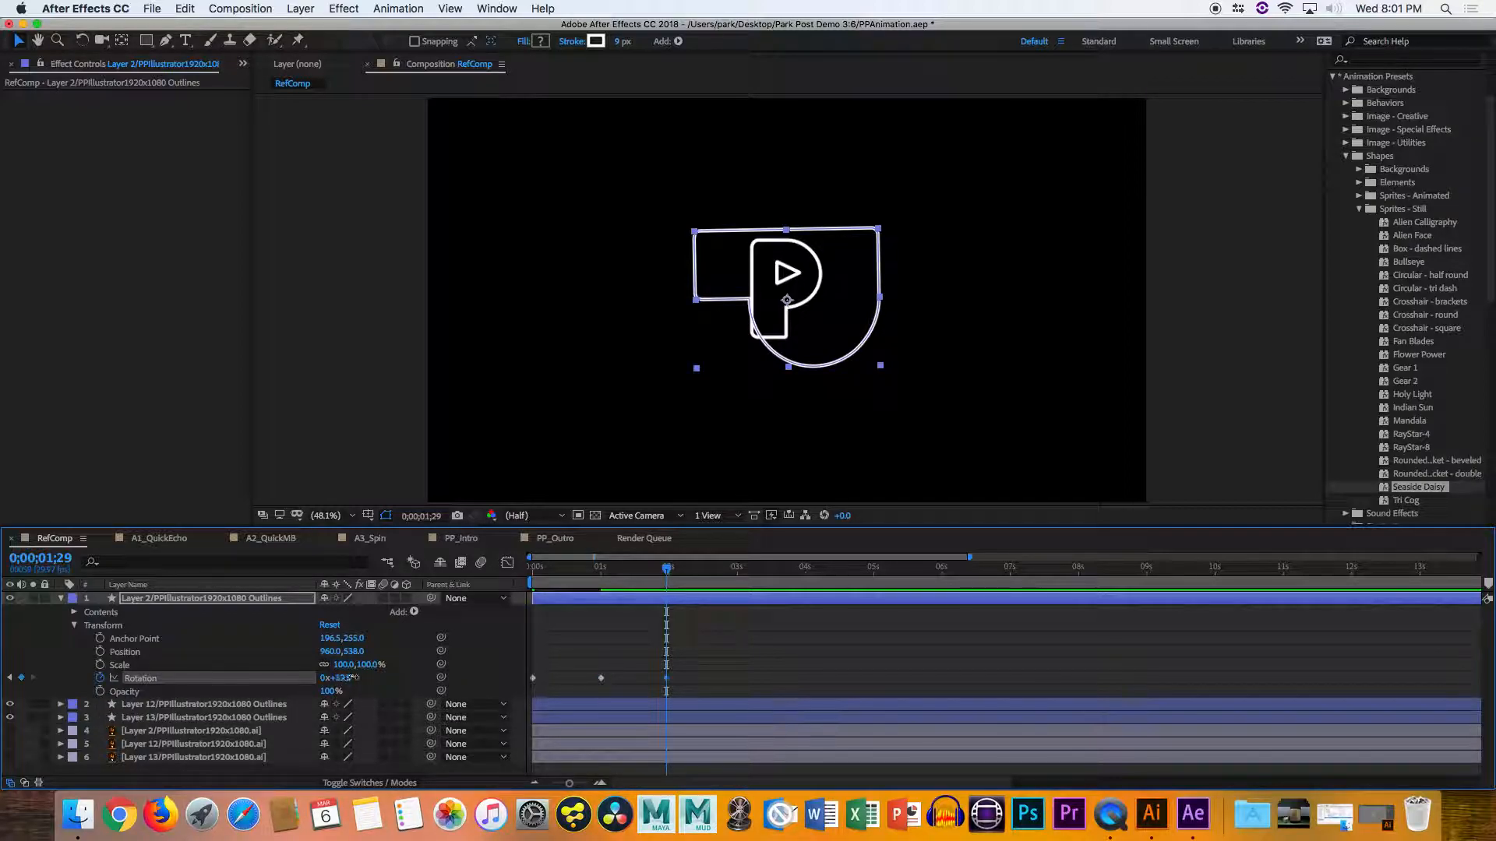
pyautogui.moveTo(341, 680); pyautogui.dragTo(399, 680)
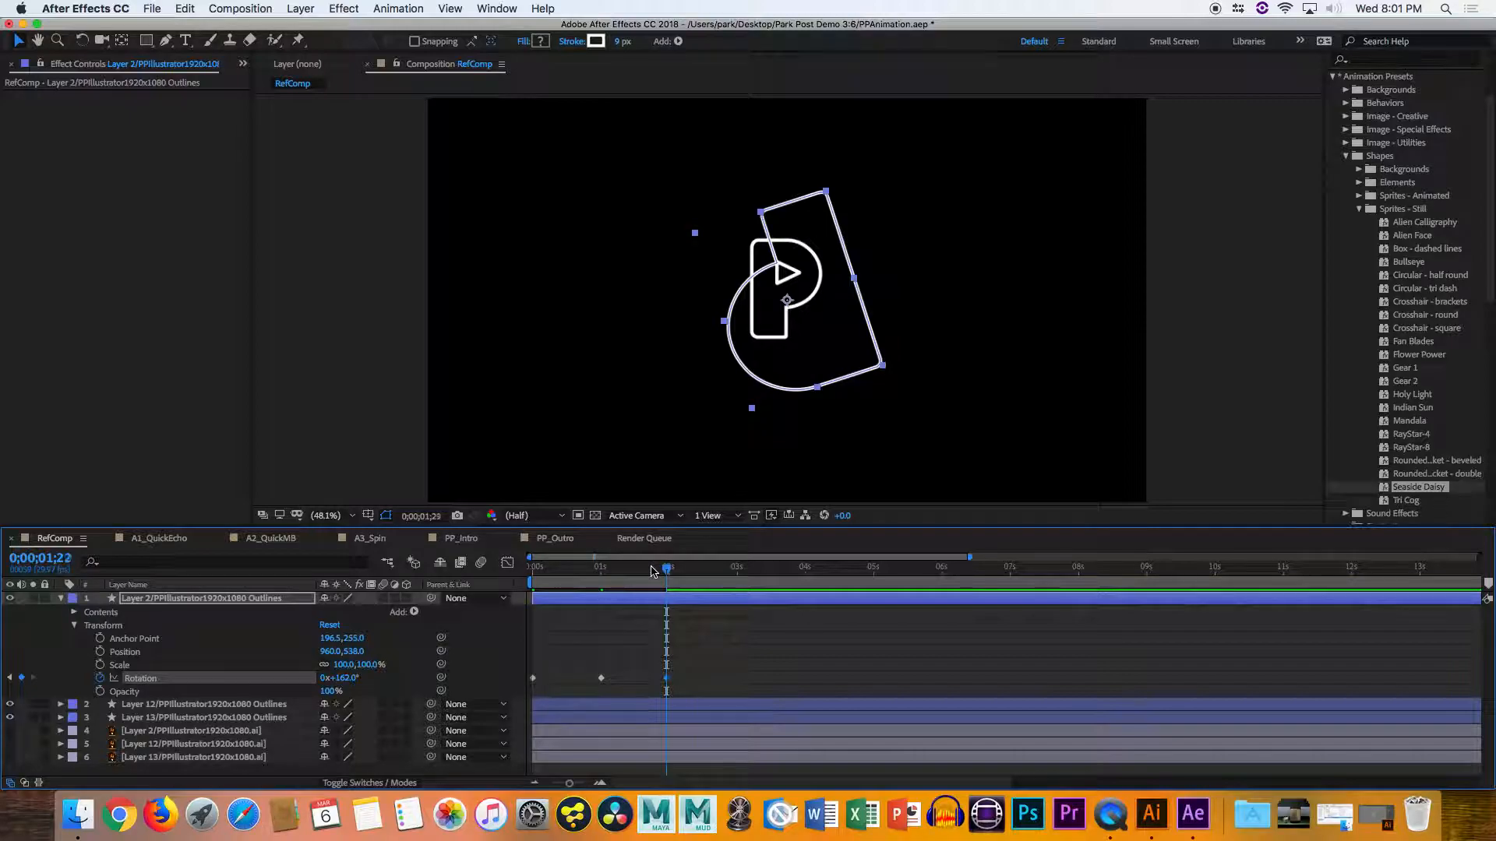
pyautogui.press('space')
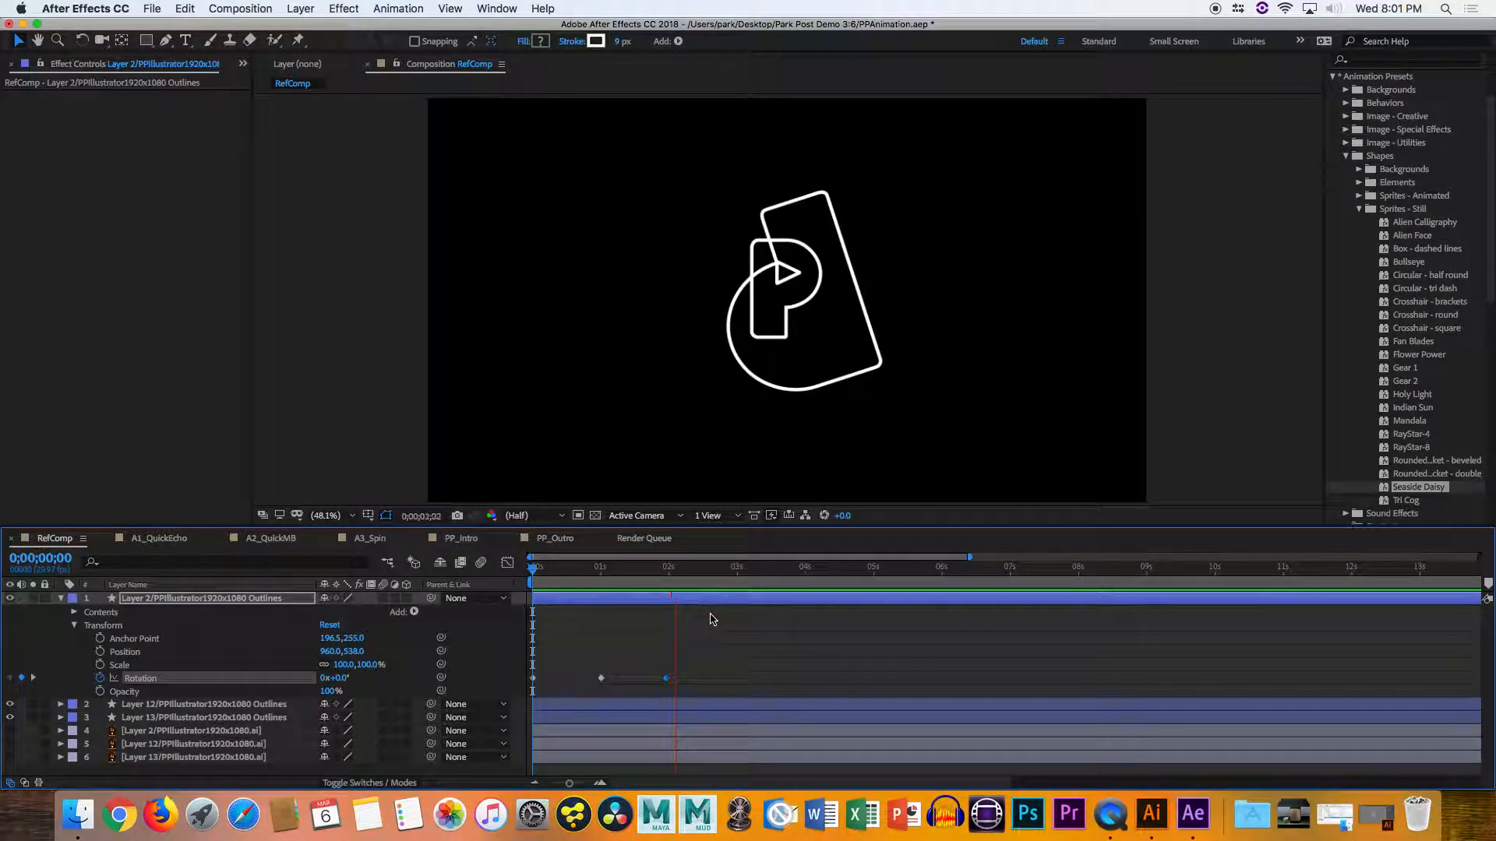
# Change the Rotation keyframe at 0;00;01;29 to 1x+120° and preview the faster spin
pyautogui.moveTo(679, 570); pyautogui.dragTo(664, 571)
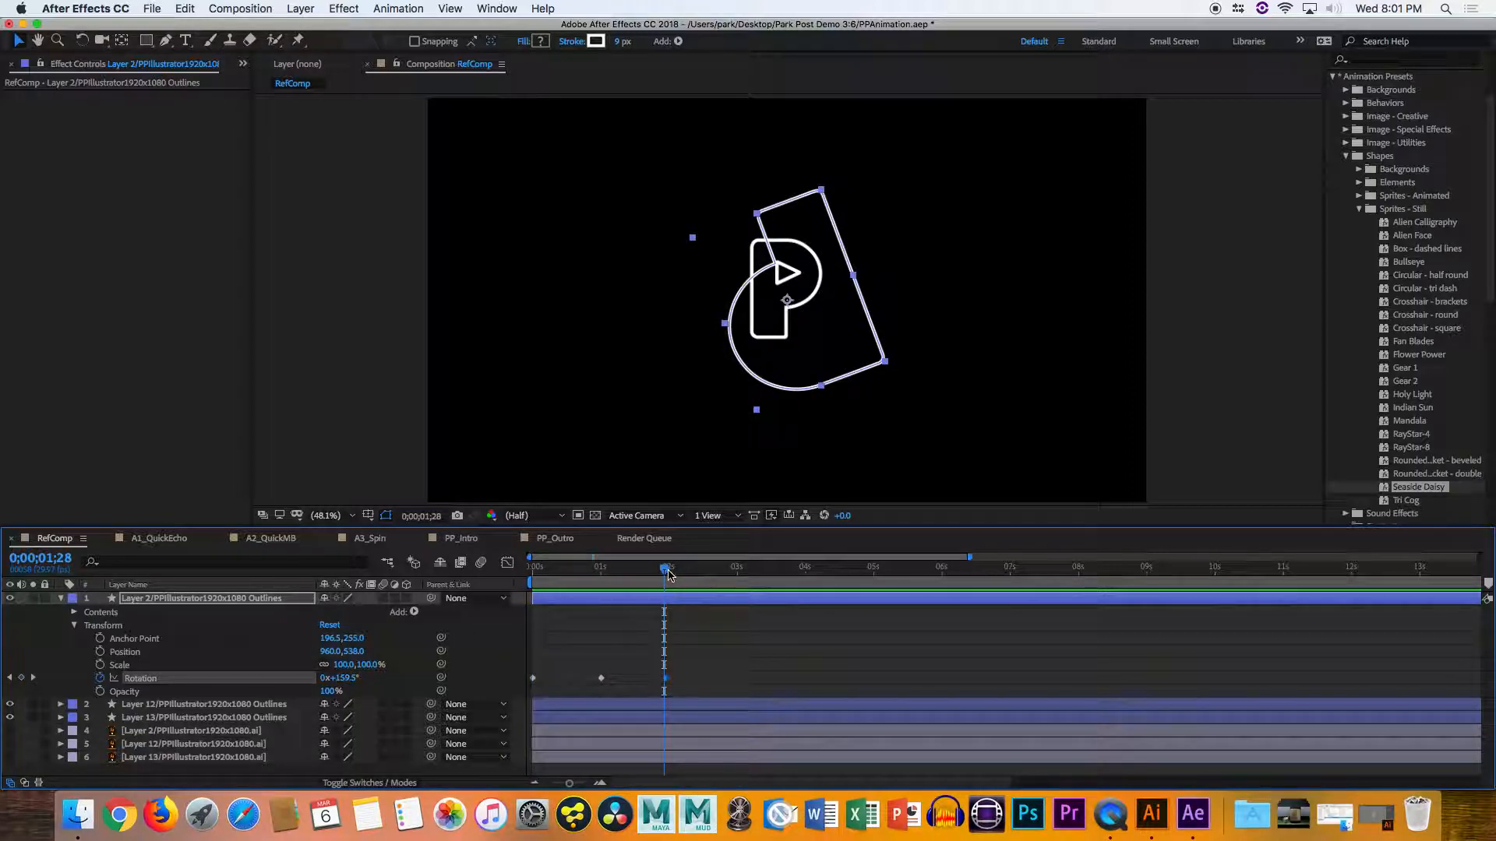
pyautogui.moveTo(669, 574); pyautogui.dragTo(671, 574)
pyautogui.moveTo(338, 678); pyautogui.dragTo(557, 639)
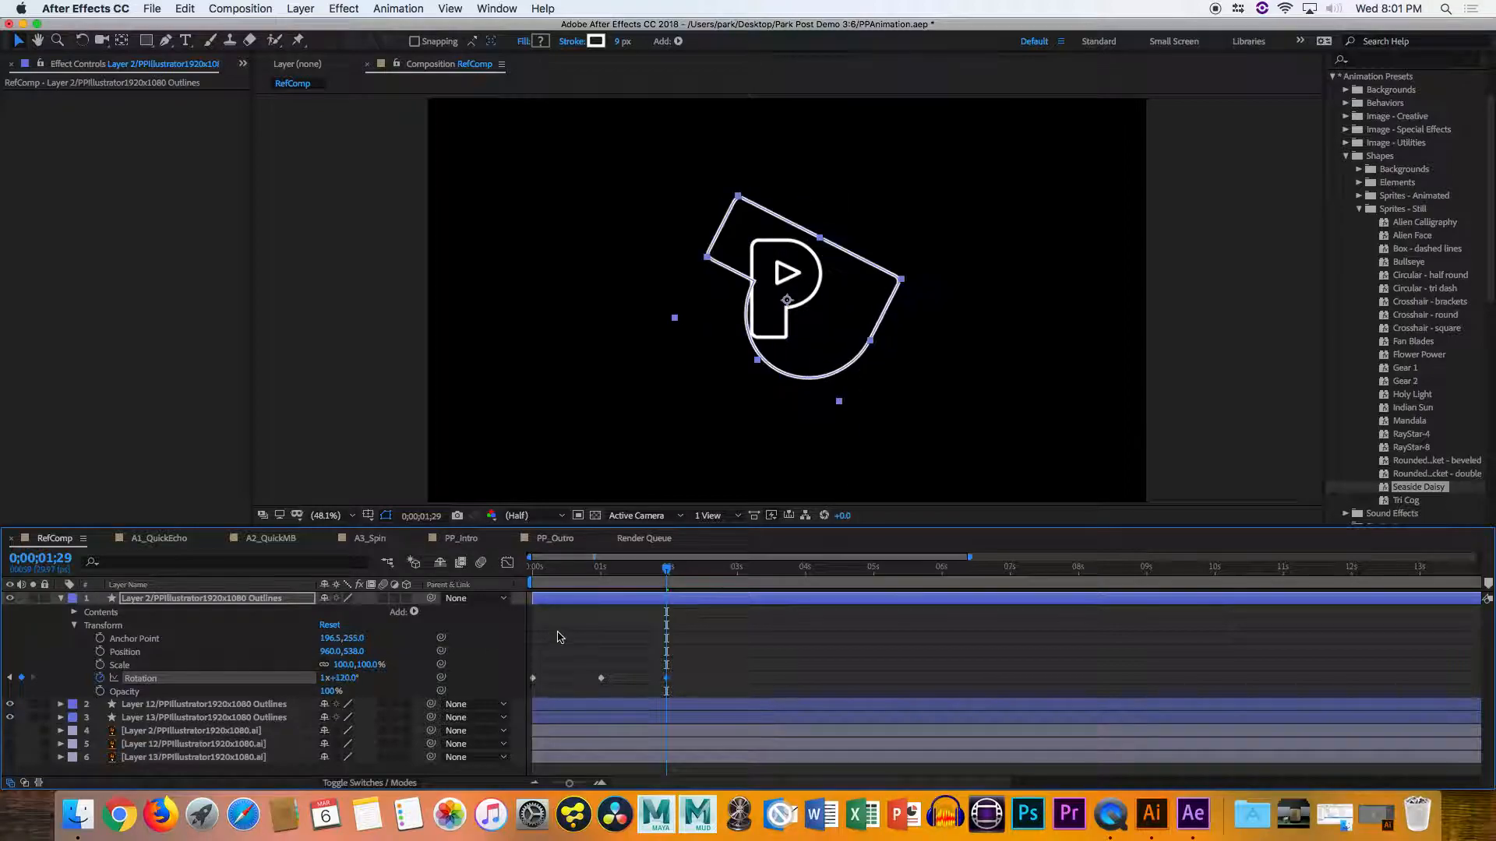
pyautogui.press('space')
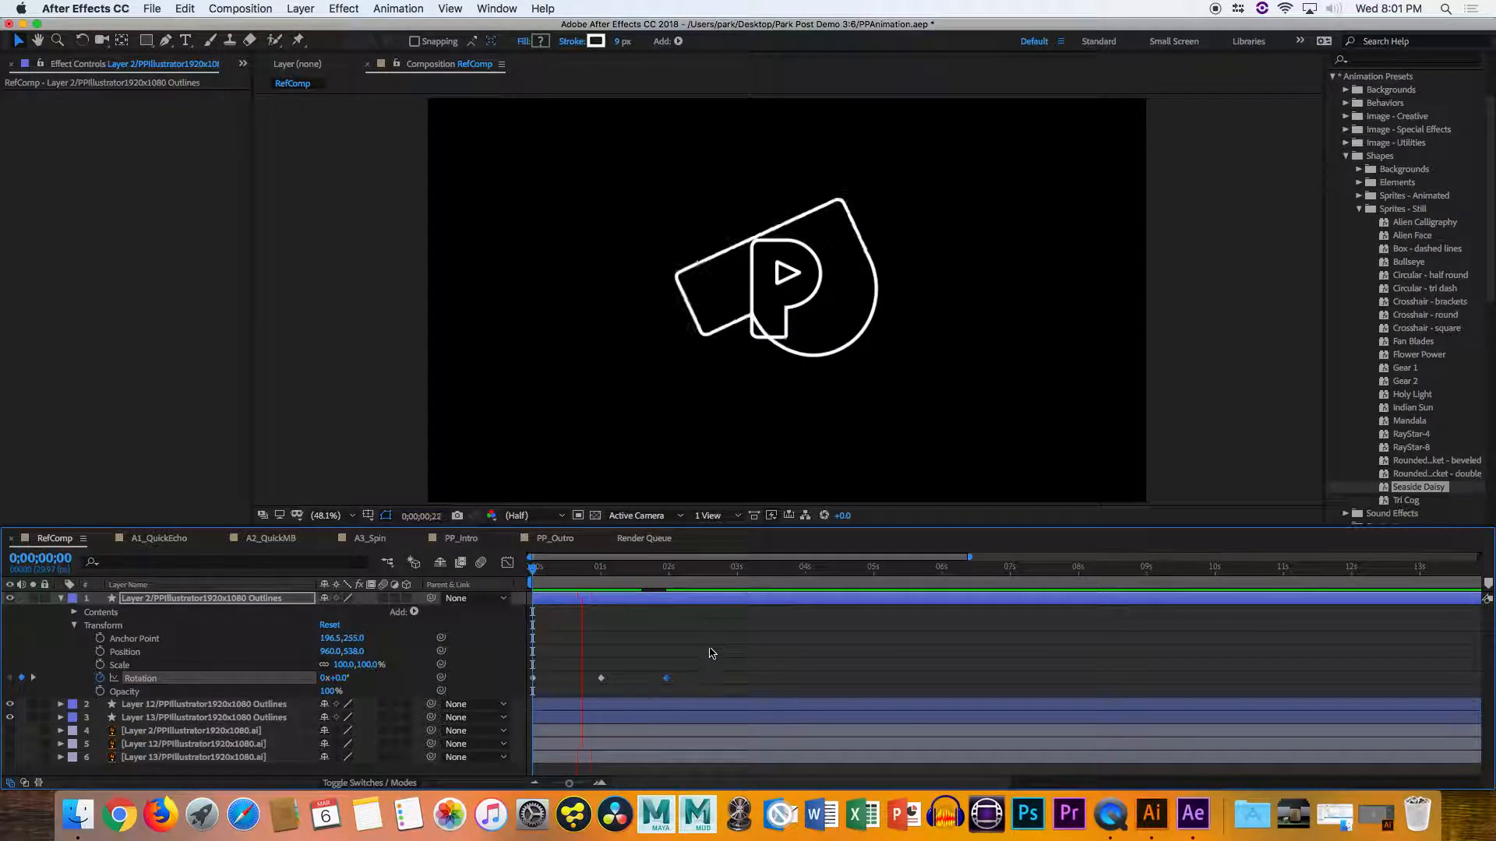
pyautogui.press('space')
# Undo the Rotation keyframe at 0;00;01;29 and set the Rotation at 0;00;01;00 to 1x+12°
pyautogui.press('super+z')
pyautogui.press('super+z')
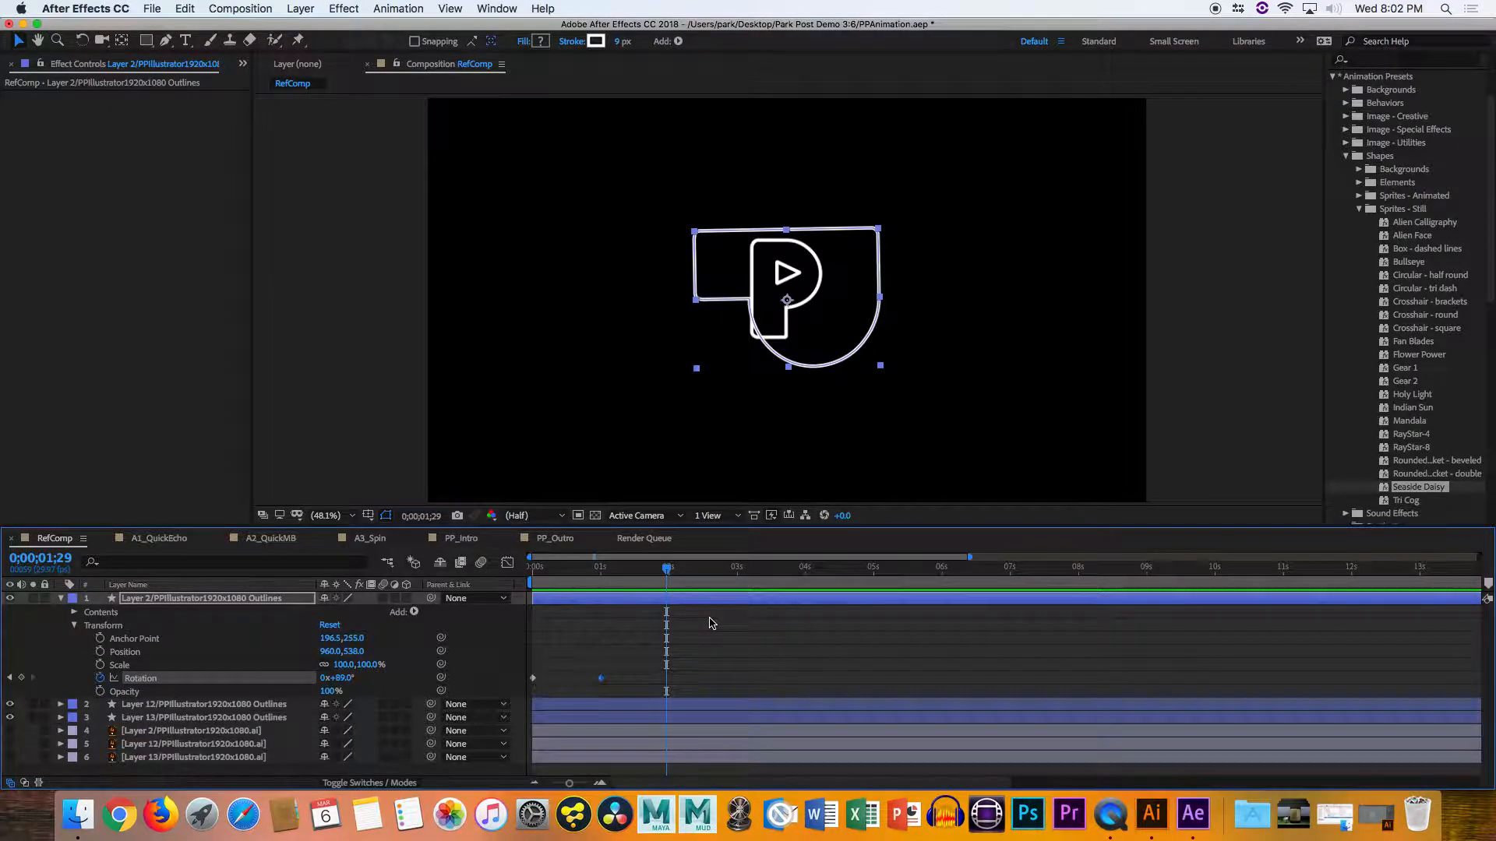
pyautogui.press('super+z')
pyautogui.moveTo(345, 678); pyautogui.dragTo(601, 643)
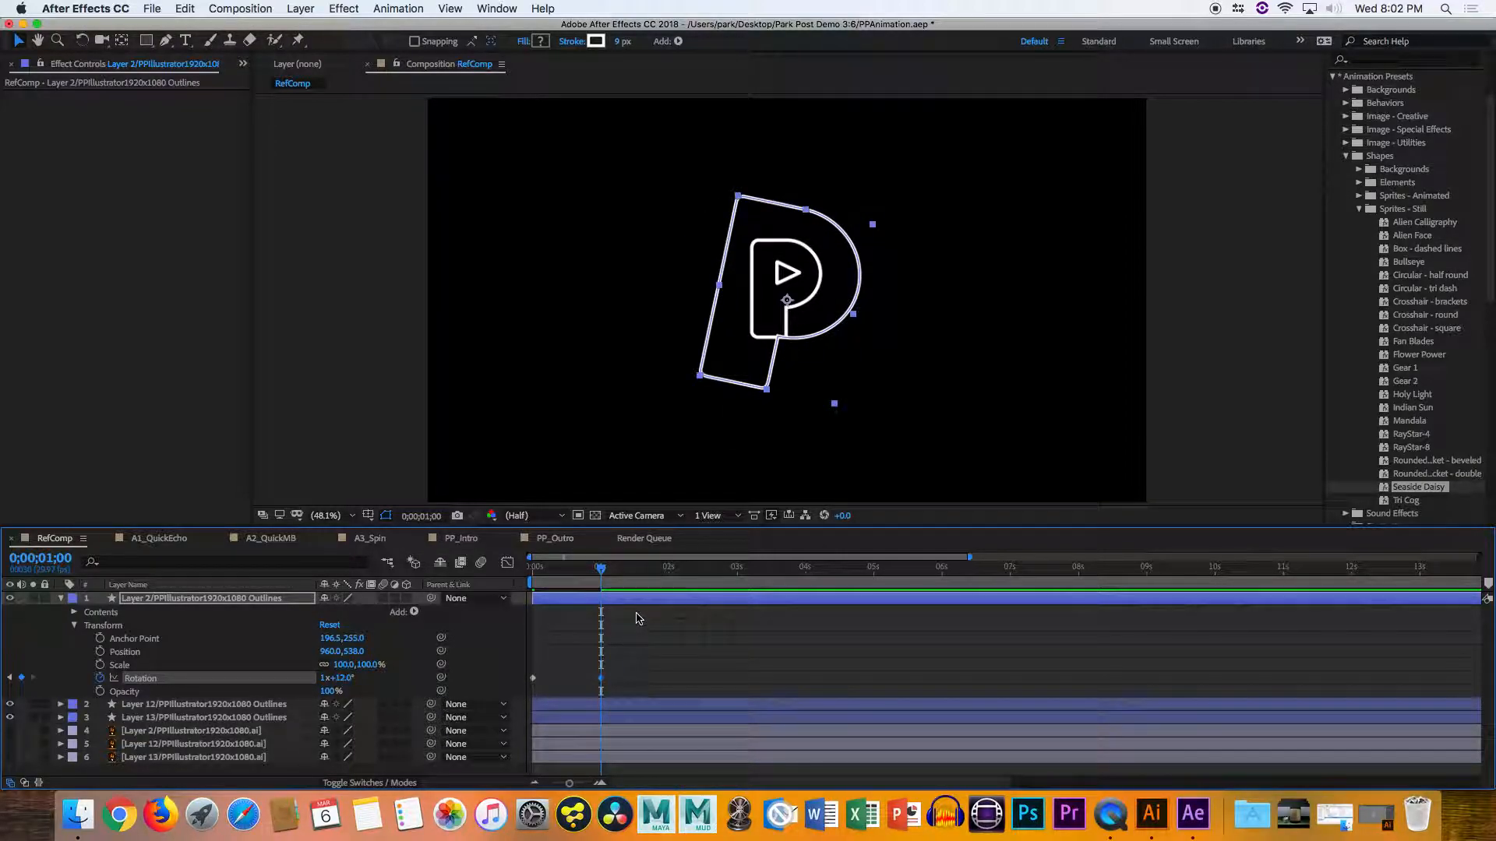
pyautogui.click(616, 662)
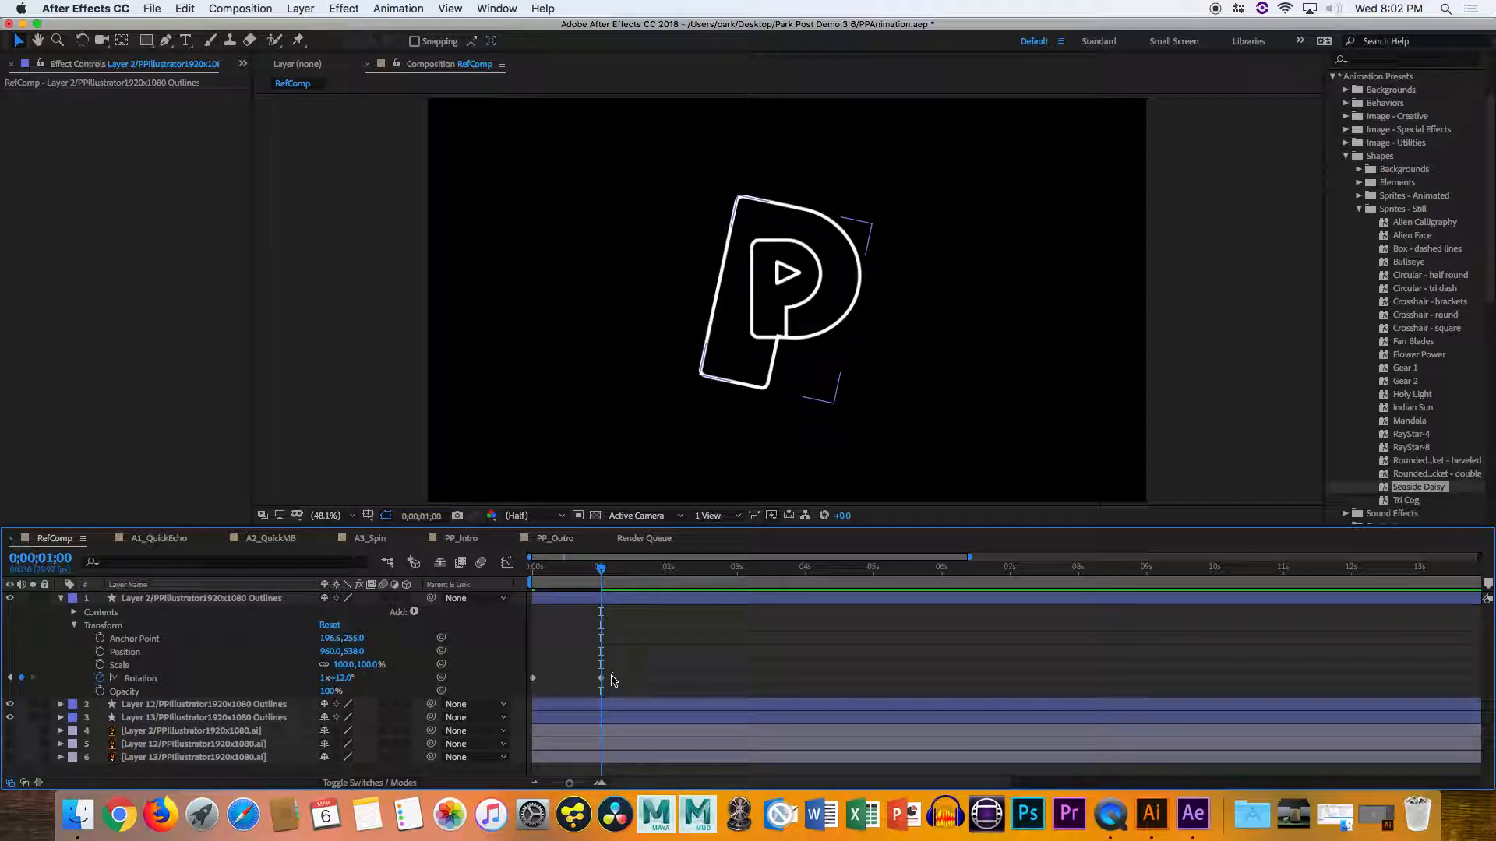
# Move the outer P layer's second Rotation keyframe to about 2 seconds and preview the spin from the start
pyautogui.click(601, 678)
pyautogui.press('Delete')
pyautogui.moveTo(640, 680); pyautogui.dragTo(667, 679)
pyautogui.moveTo(601, 572); pyautogui.dragTo(488, 587)
pyautogui.press('space')
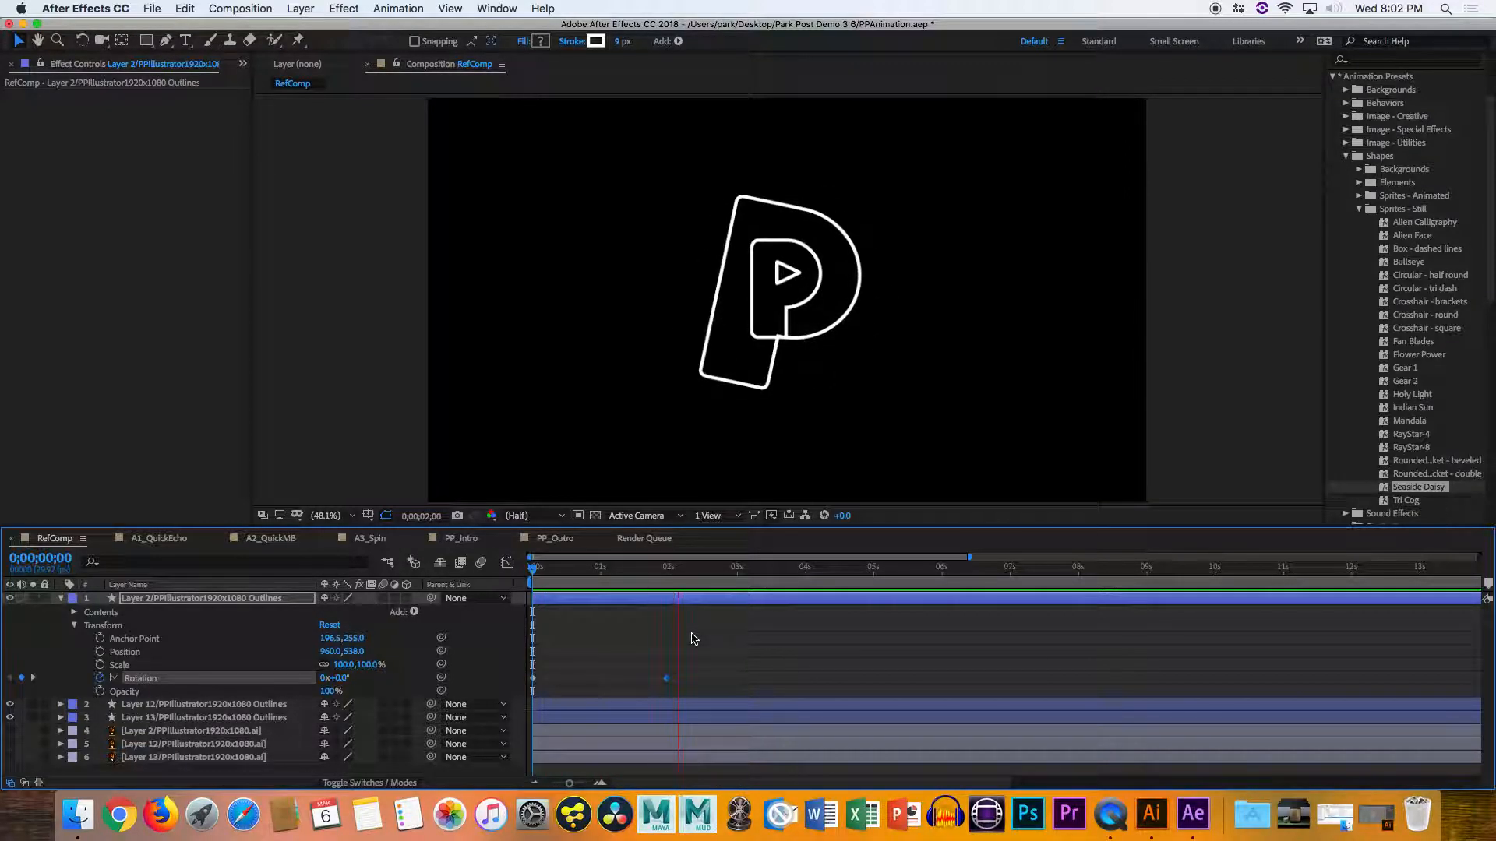
pyautogui.press('space')
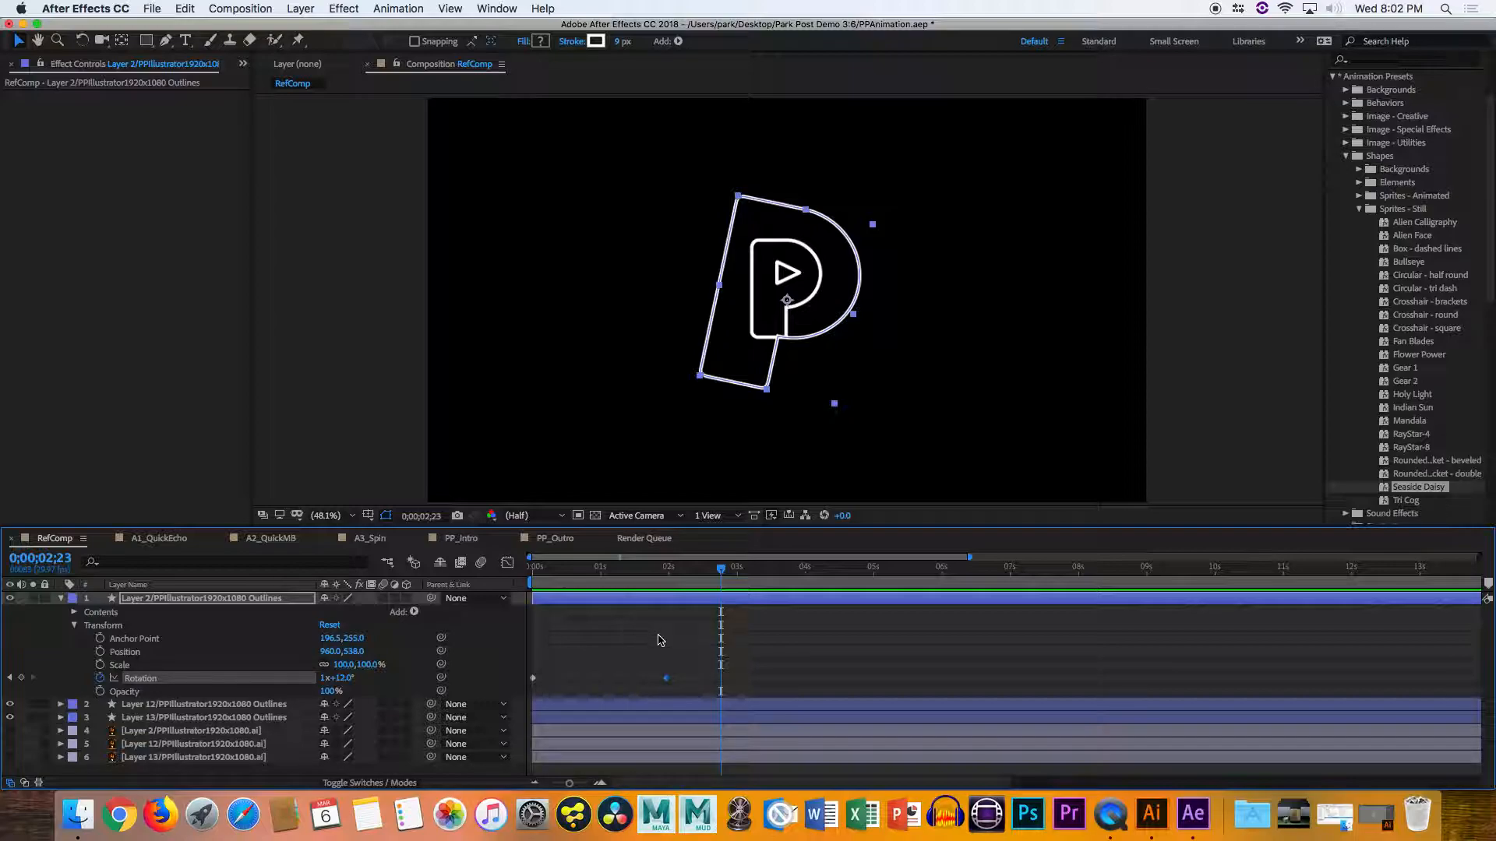
# Apply Easy Ease to both Rotation keyframes of the outer P layer and preview the animation from the start
pyautogui.moveTo(675, 654); pyautogui.dragTo(527, 703)
pyautogui.hotkey('alt', 'F12')
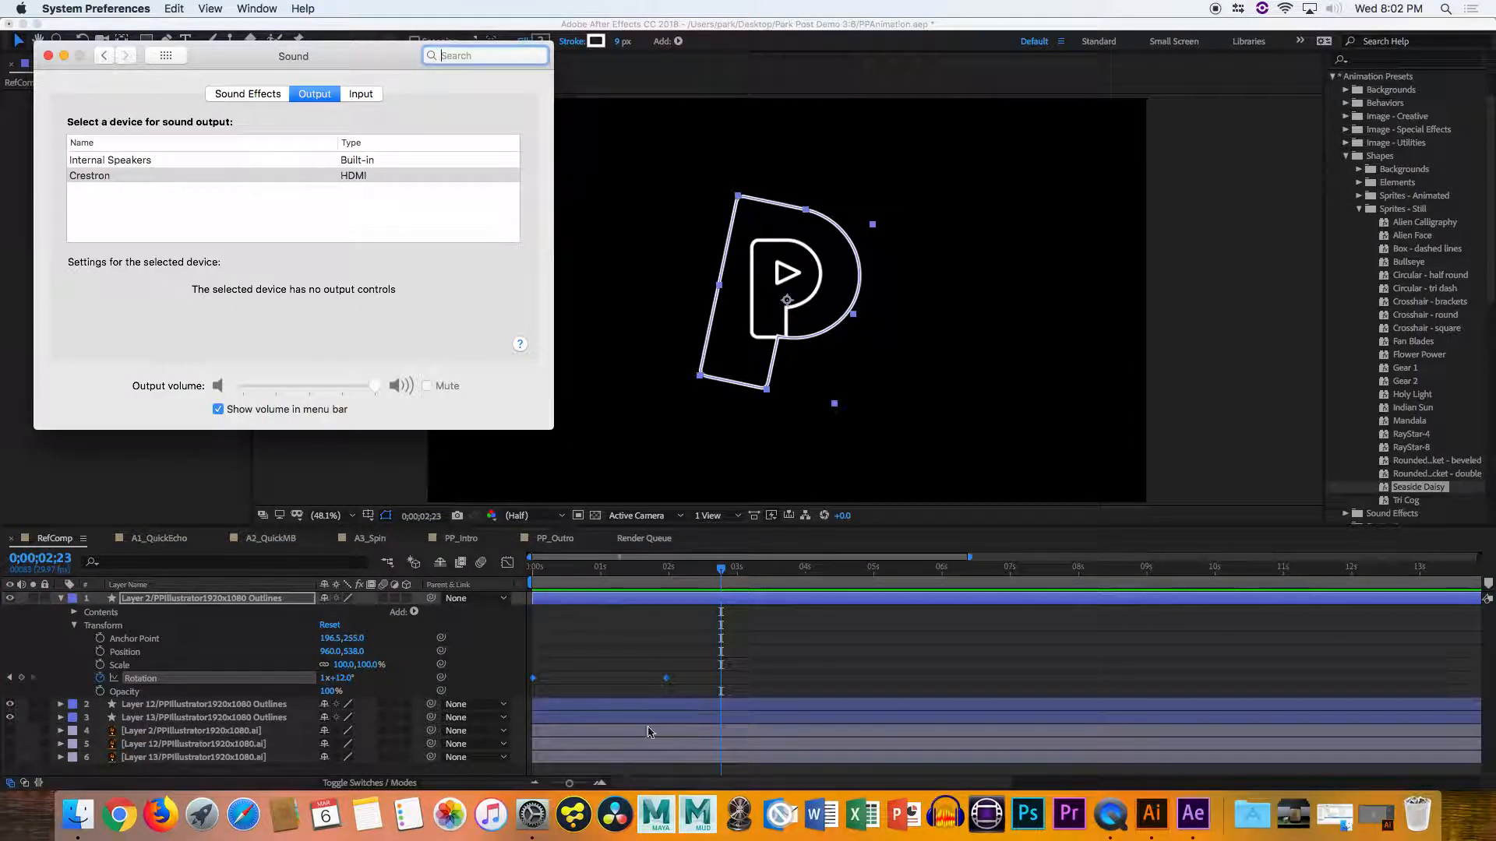
pyautogui.click(48, 55)
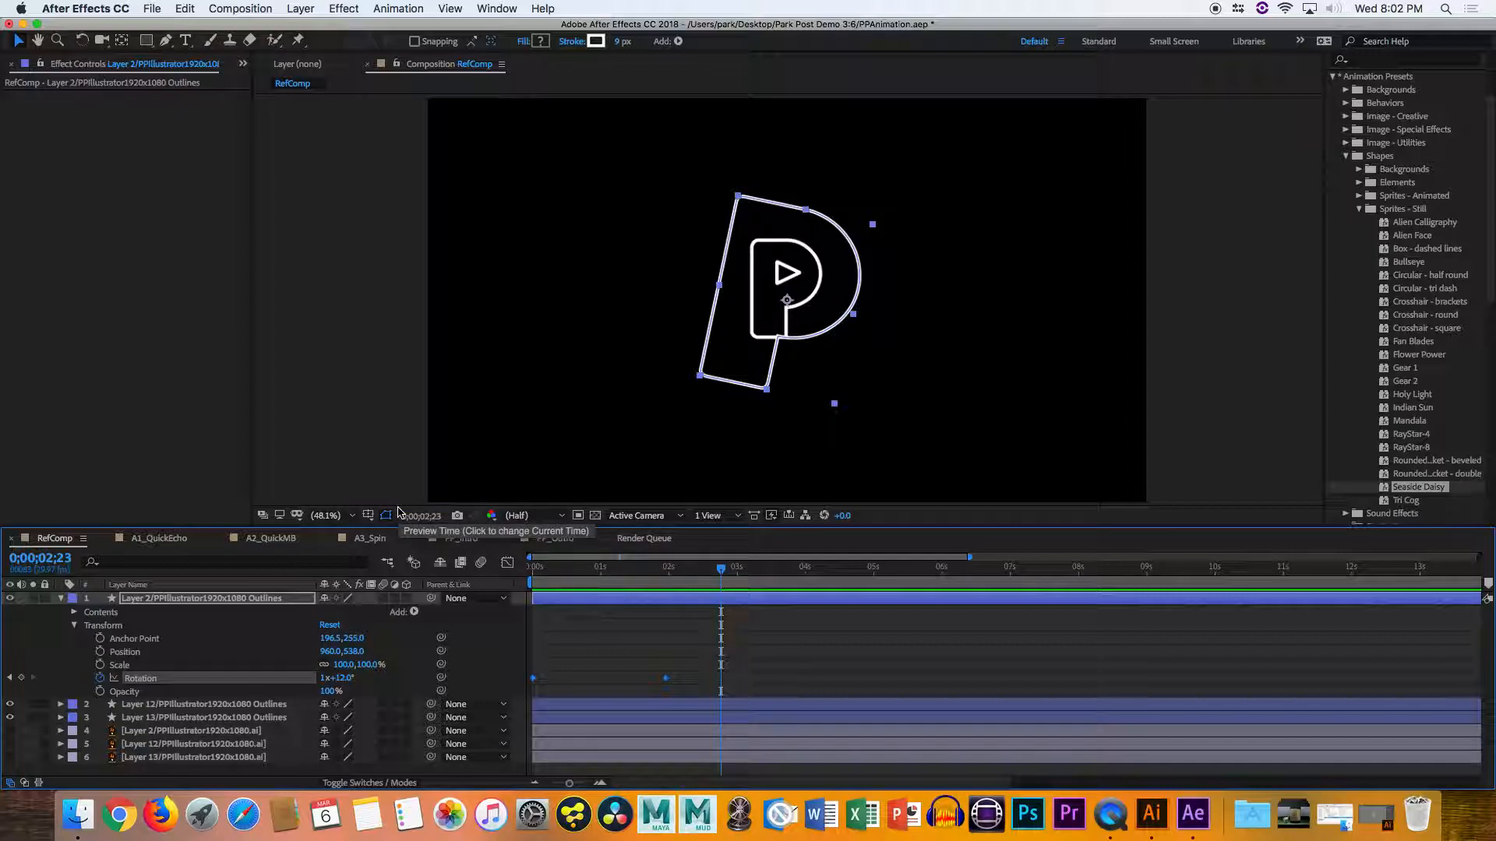
pyautogui.rightClick(665, 679)
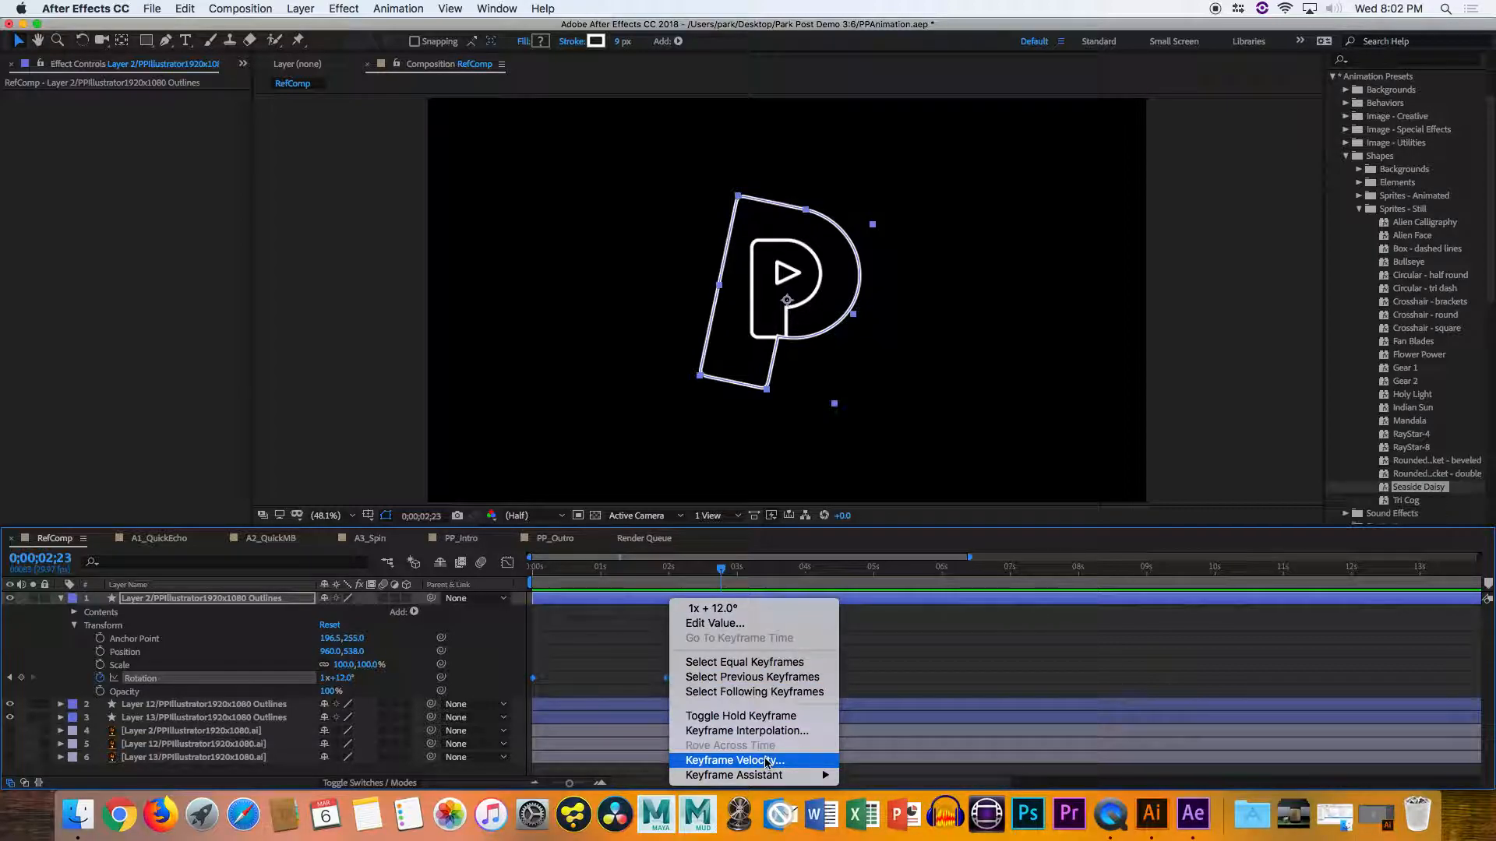
pyautogui.moveTo(779, 775)
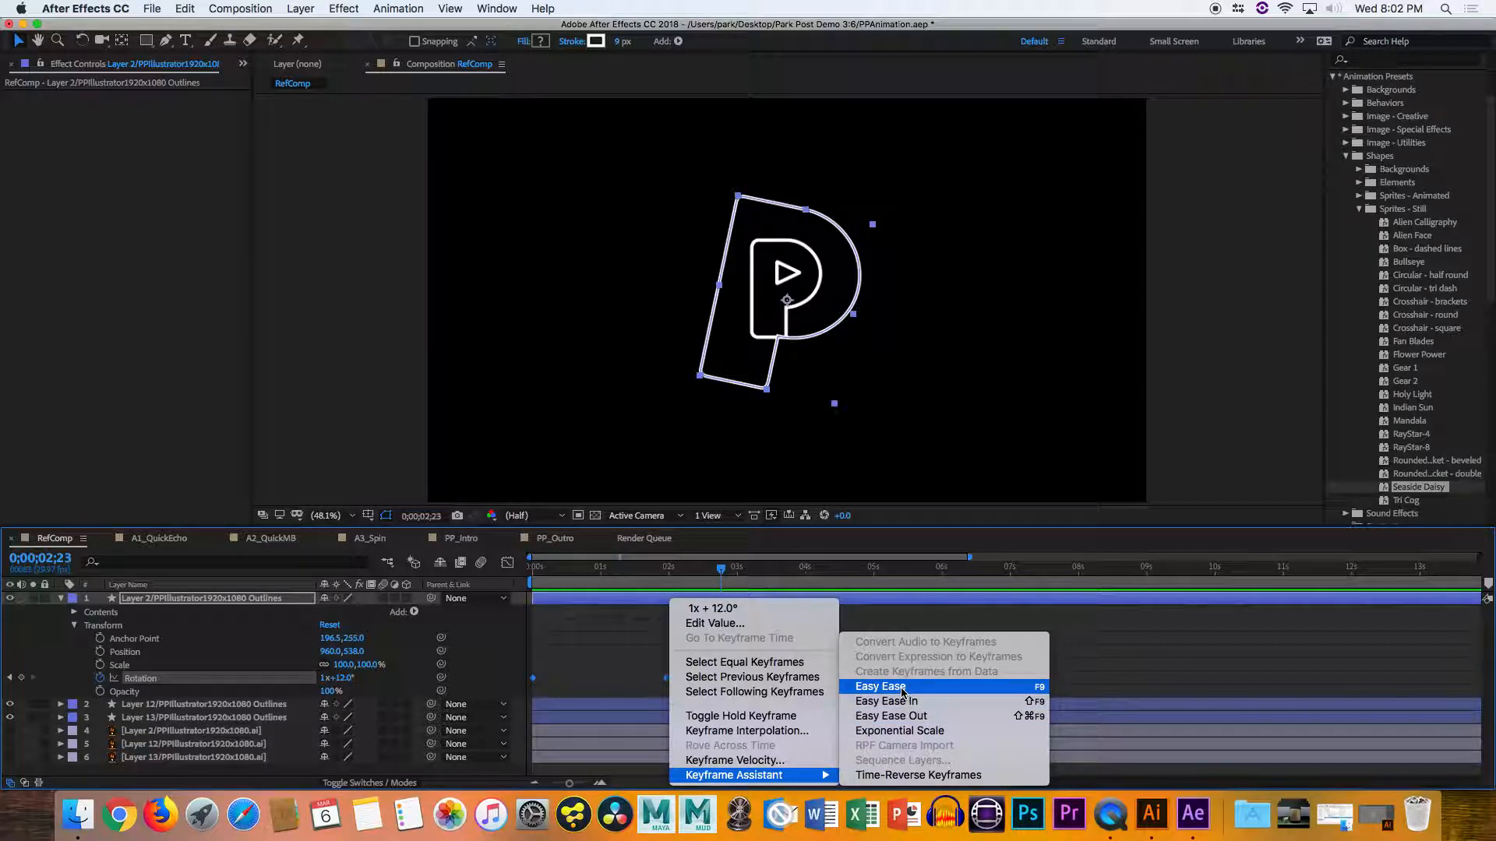
pyautogui.click(1040, 688)
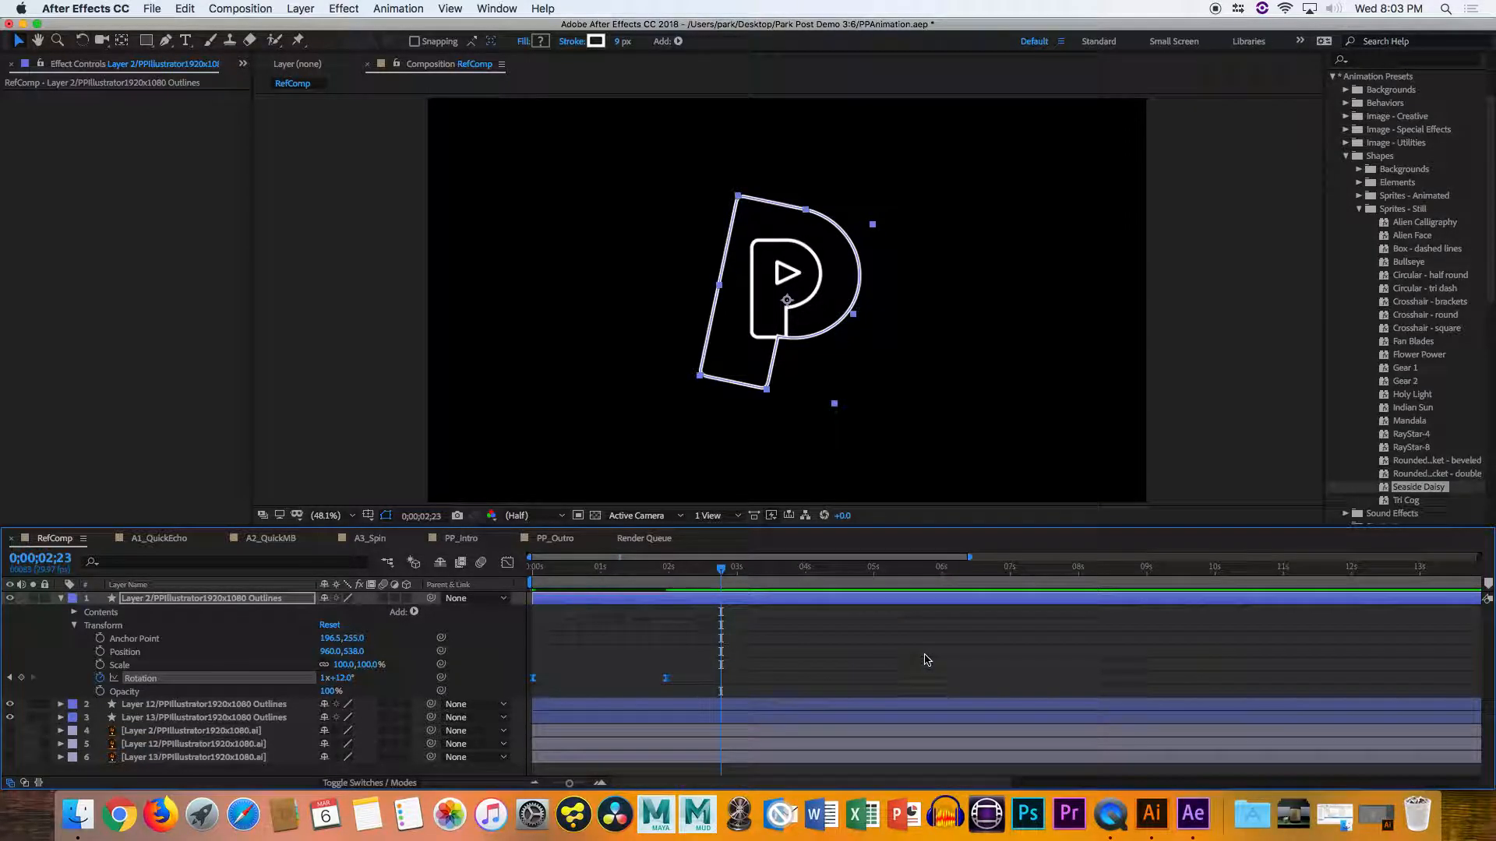
pyautogui.moveTo(613, 569); pyautogui.dragTo(502, 590)
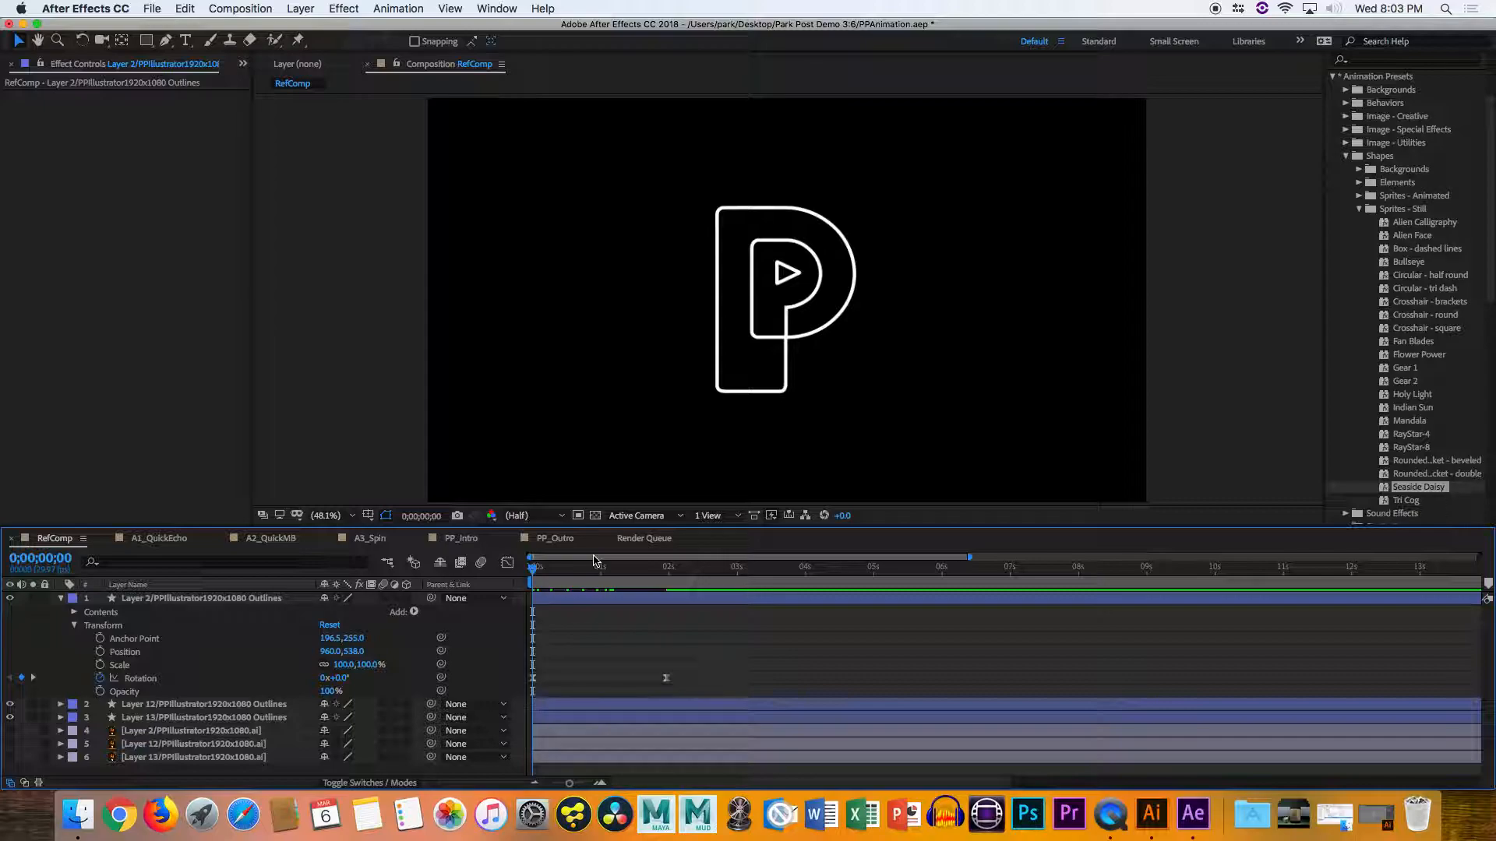
pyautogui.press('space')
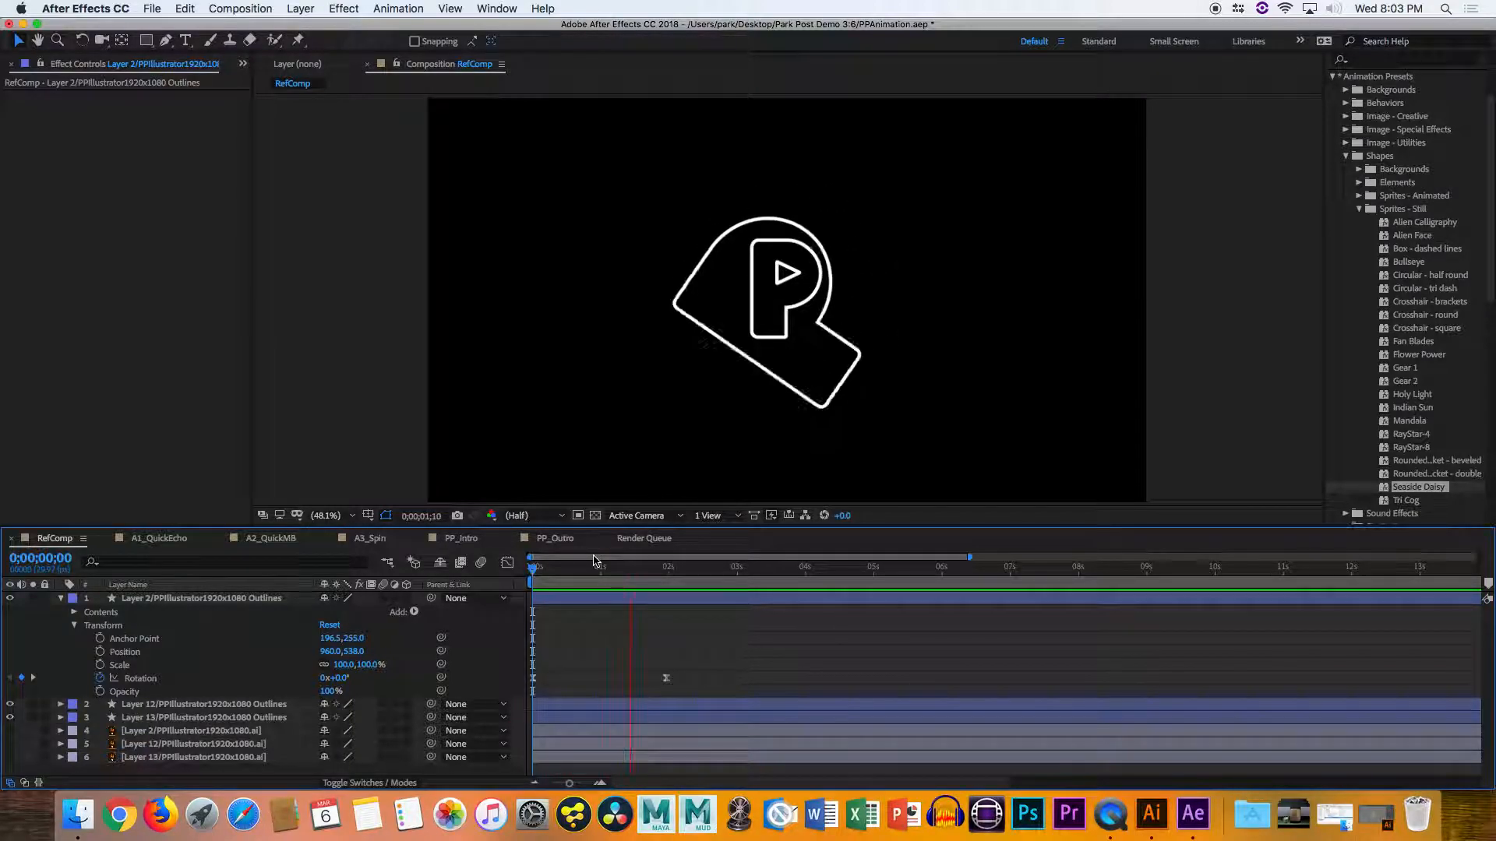
pyautogui.press('space')
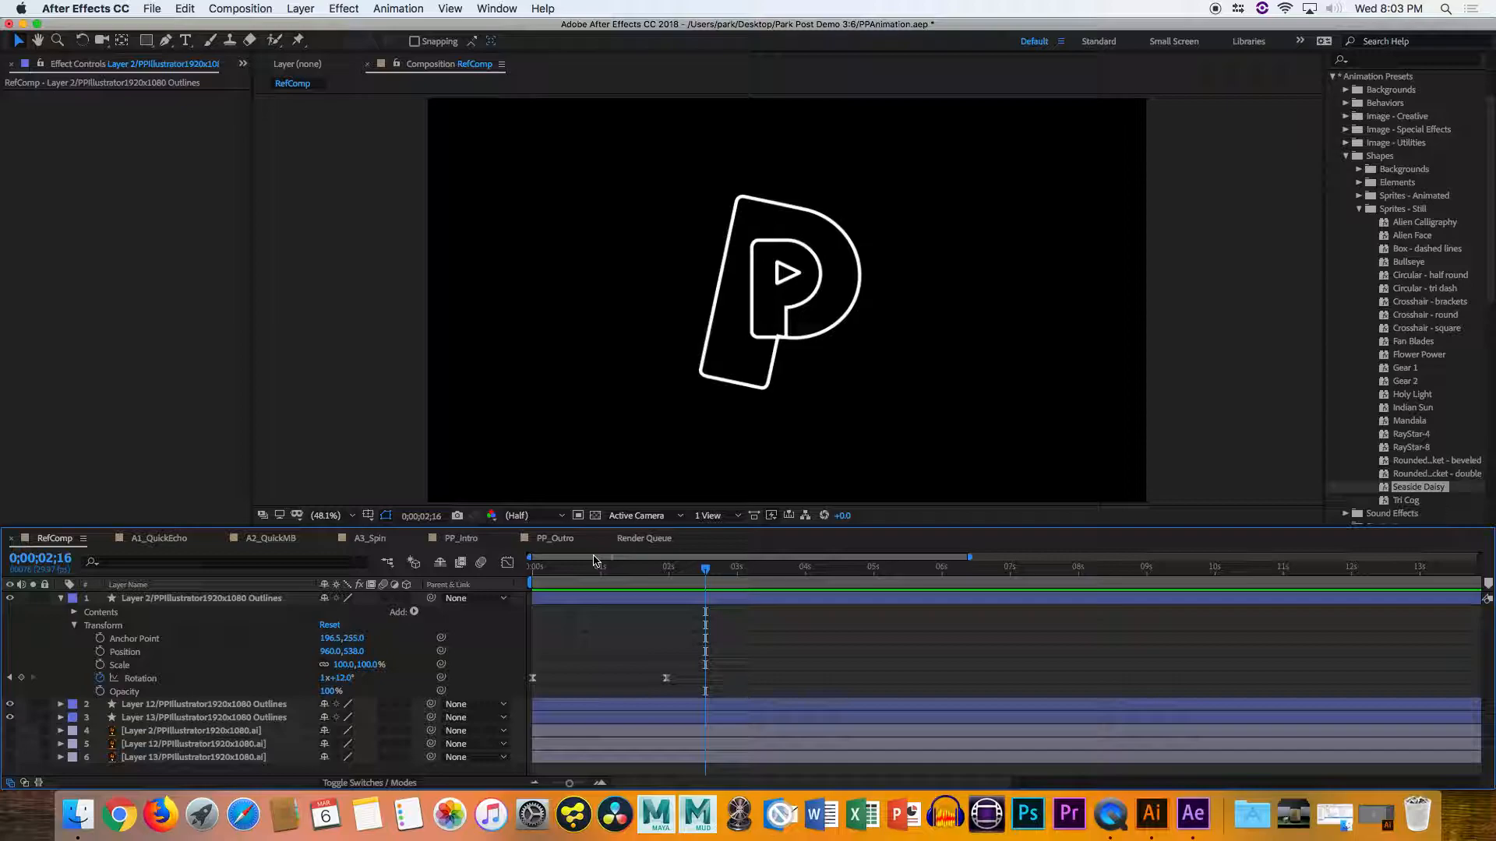
# Undo the easing, the keyframe move and the earlier Rotation edits on the outer P layer
pyautogui.press('super+z')
pyautogui.press('super+z')
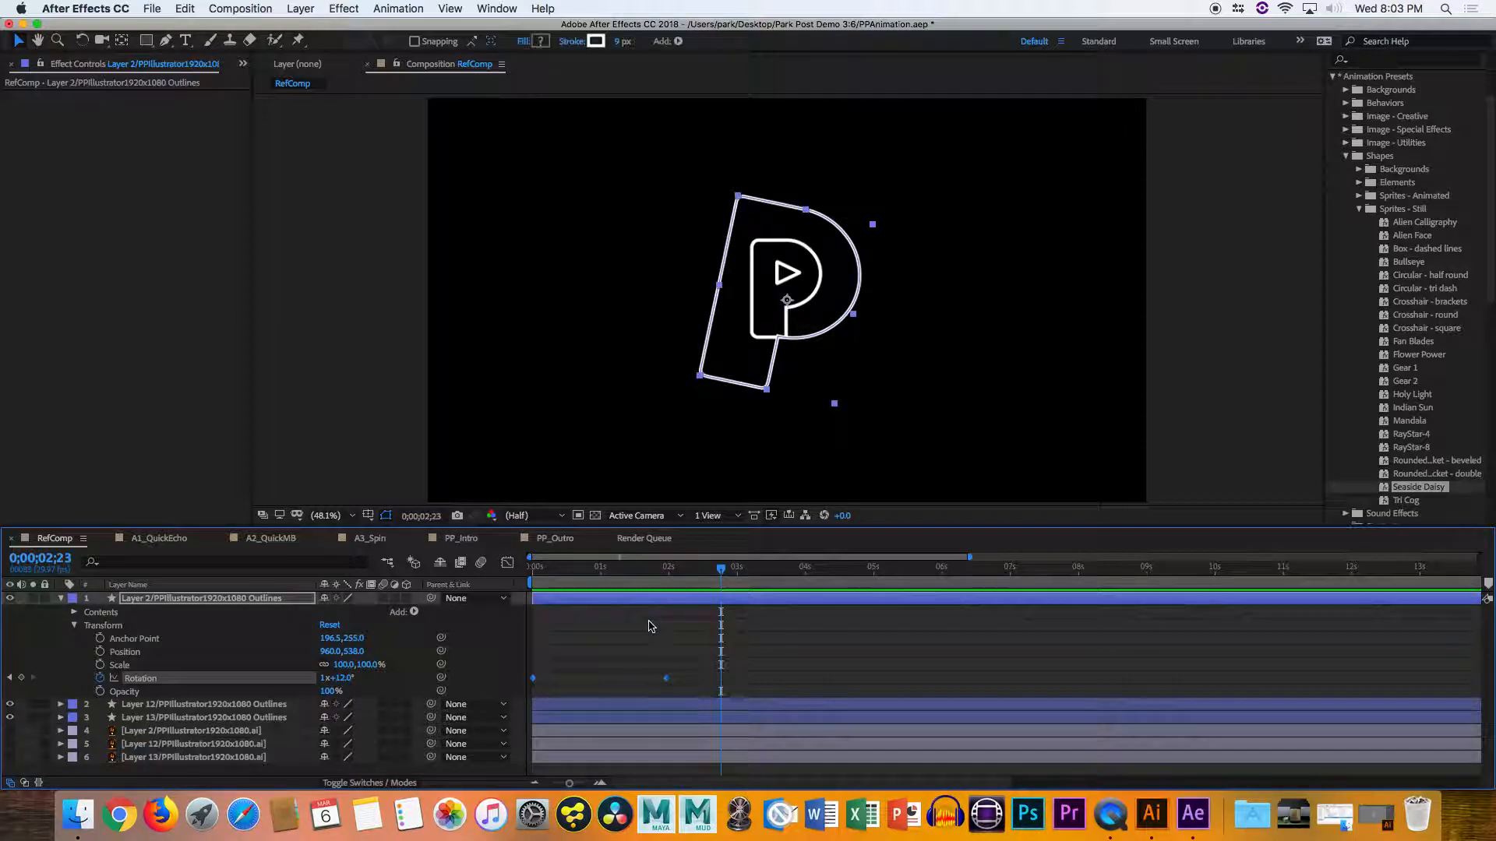
pyautogui.press('super+z')
pyautogui.press('super+z')
pyautogui.press('super+z')
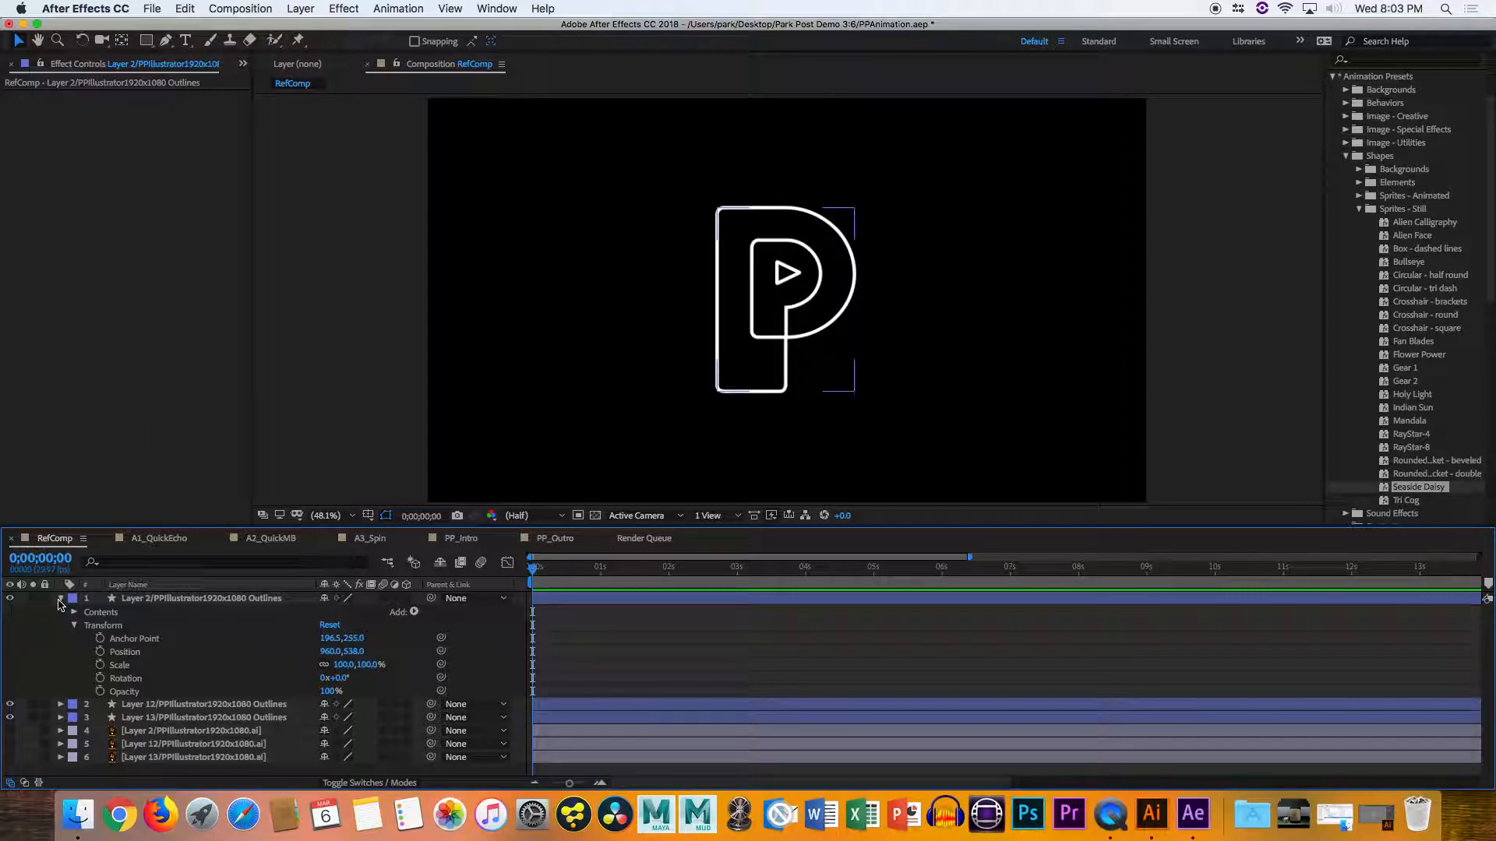
# Redo the undone layer switch, Rotation stopwatch and Rotation value changes on the outer P layer
pyautogui.click(371, 599)
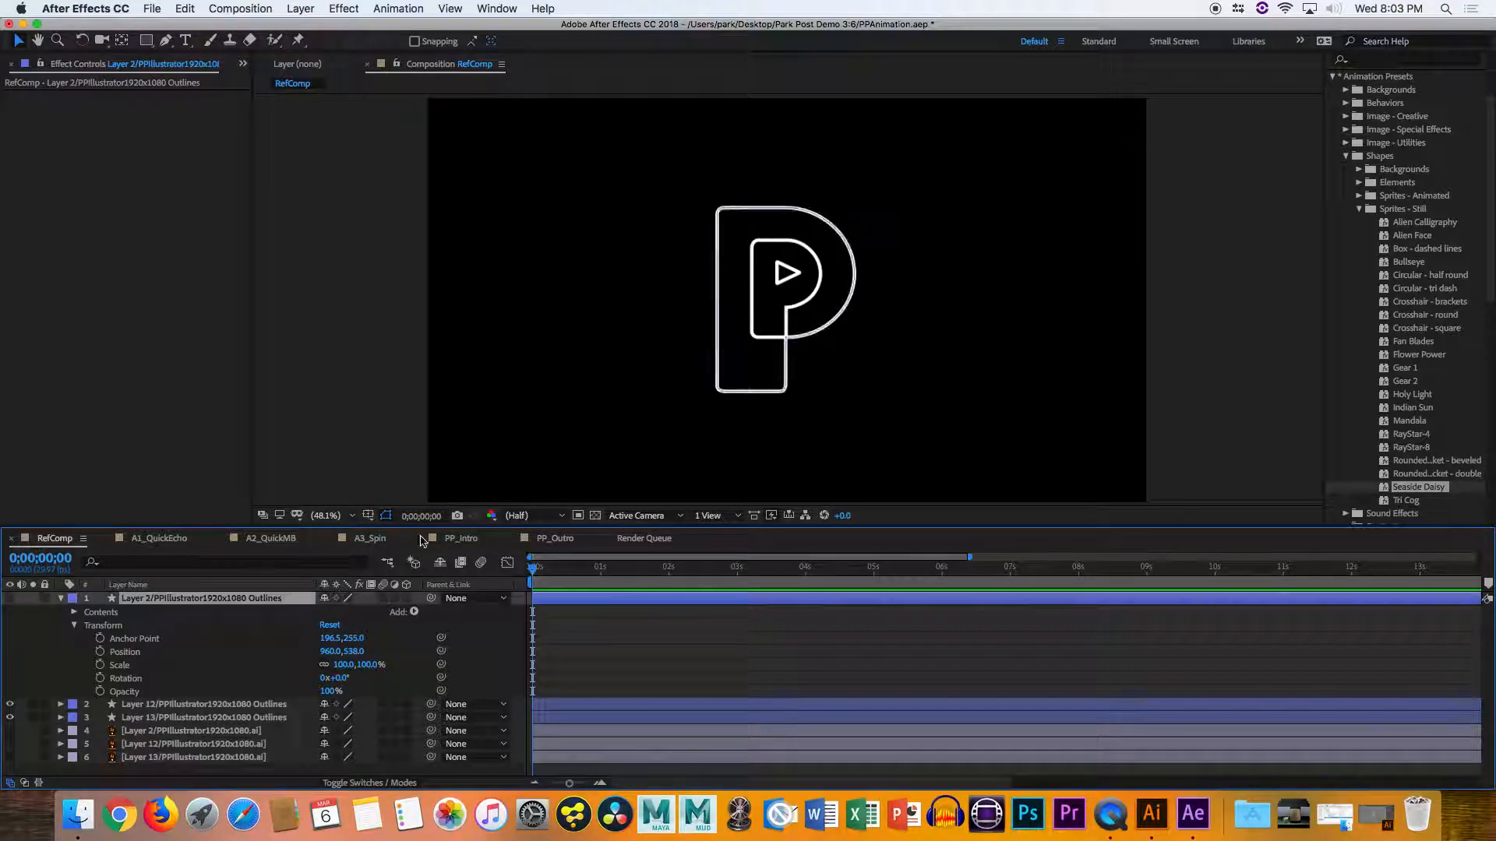
pyautogui.click(184, 9)
pyautogui.click(184, 9)
pyautogui.click(185, 8)
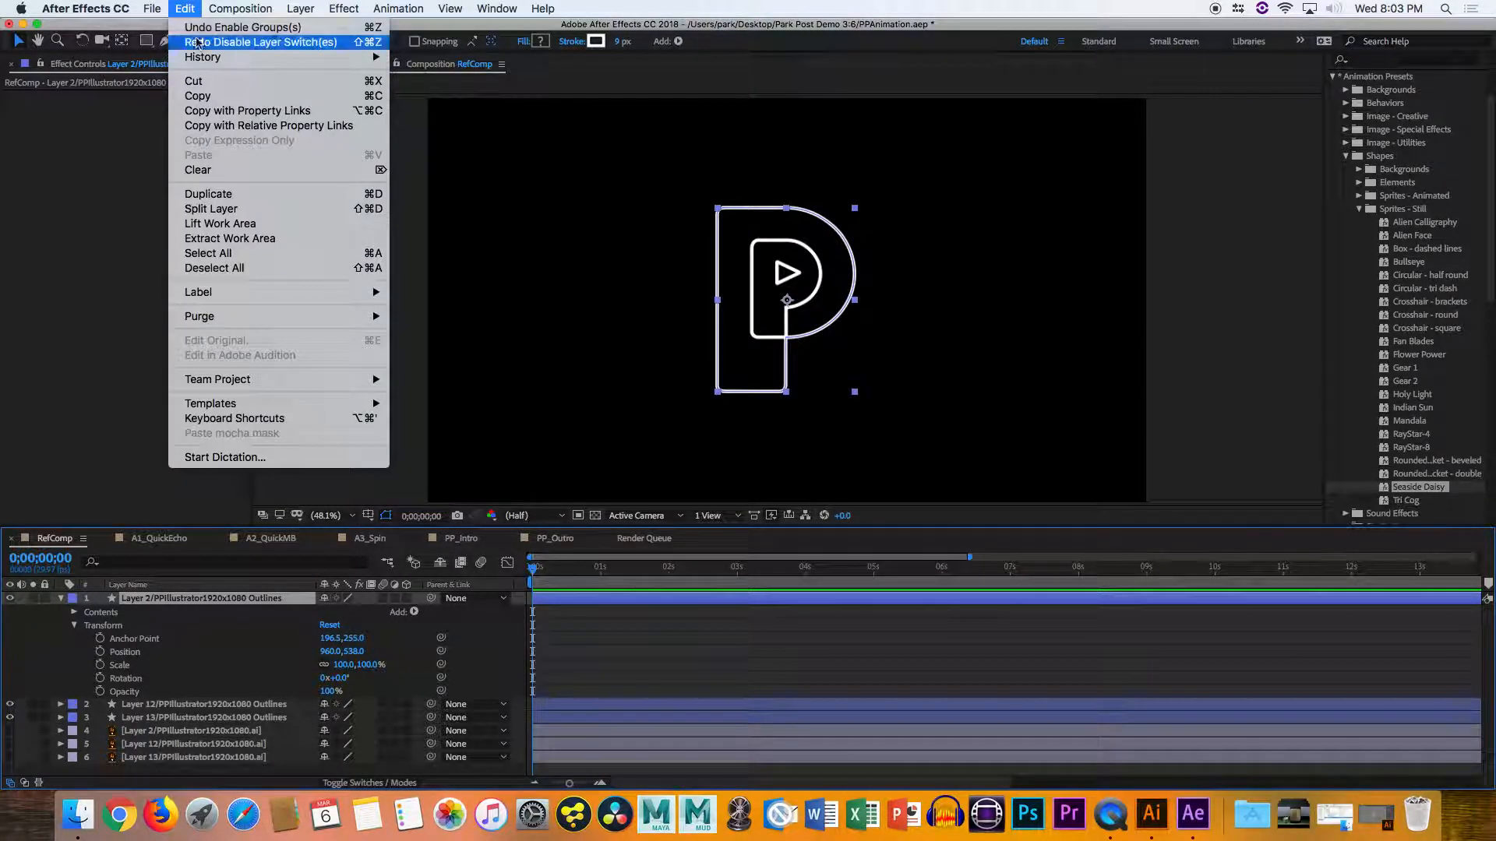
pyautogui.click(197, 44)
pyautogui.click(187, 8)
pyautogui.click(197, 43)
pyautogui.click(188, 9)
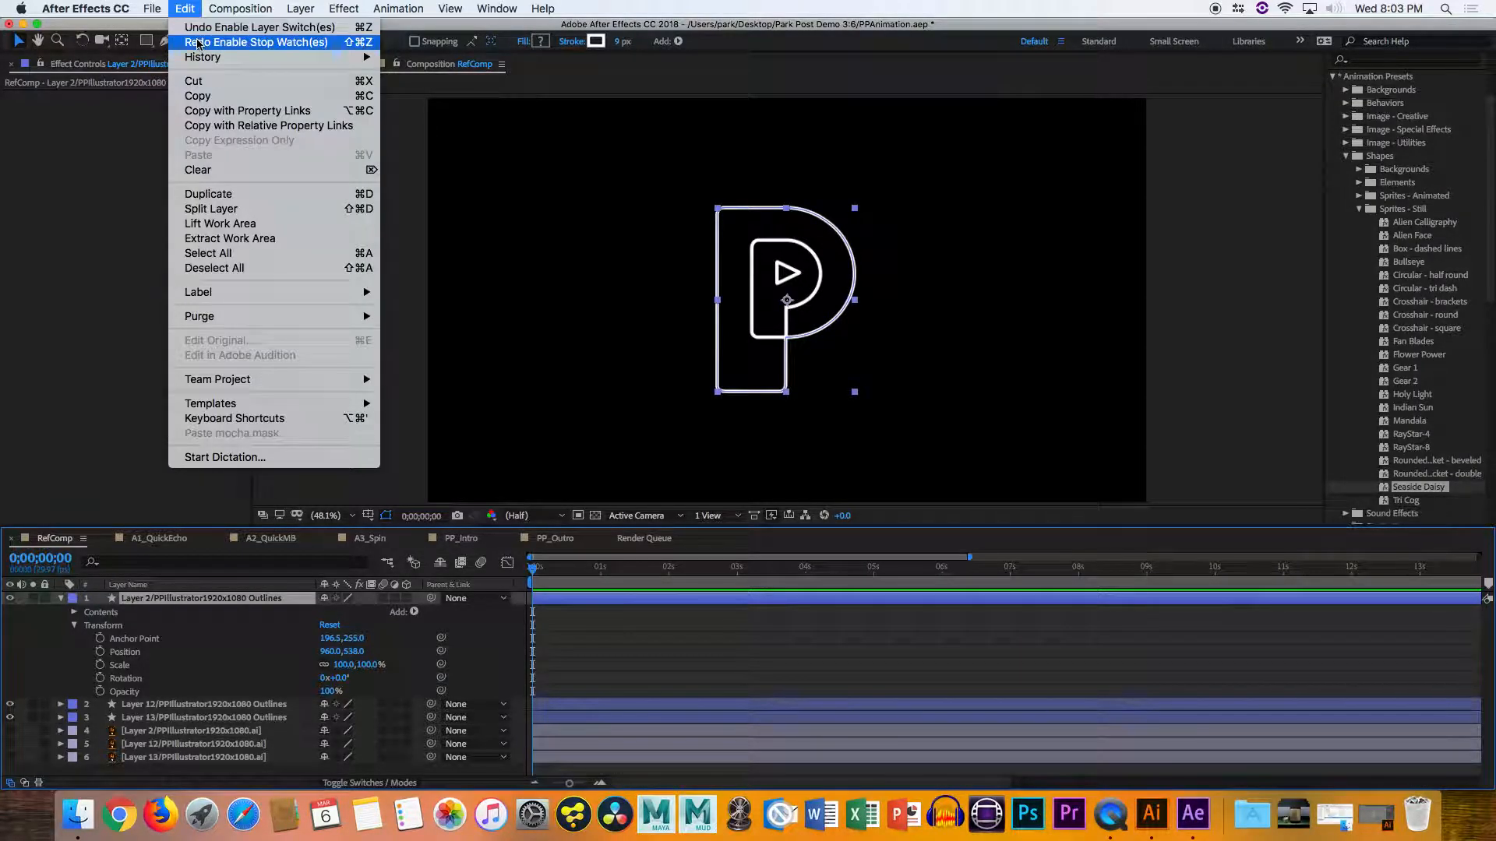
pyautogui.click(197, 42)
pyautogui.click(188, 9)
pyautogui.click(198, 44)
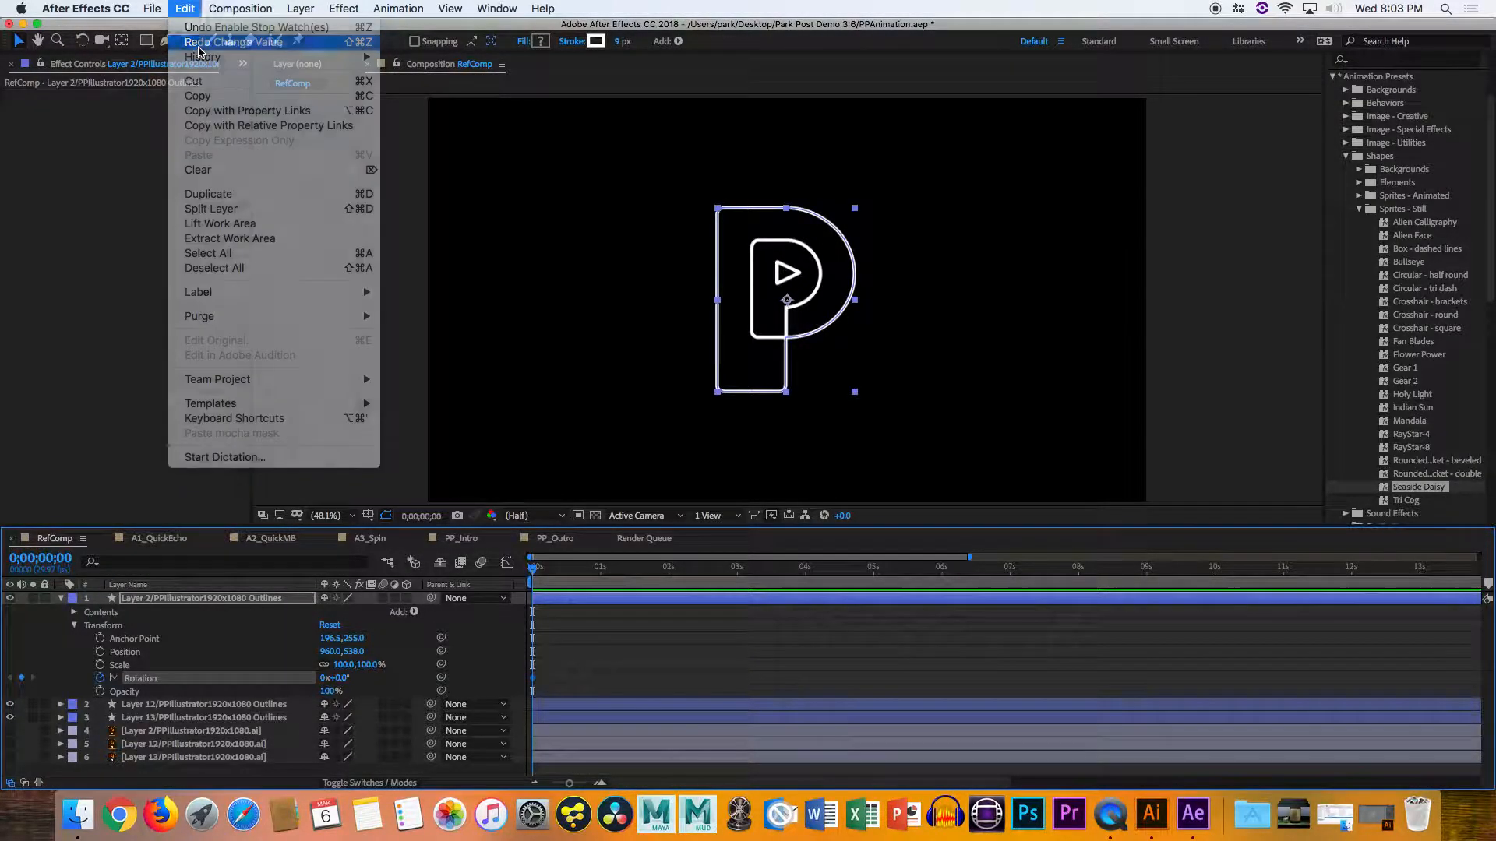
# Move the outer P layer's second Rotation keyframe to 2 seconds and apply Easy Ease to both Rotation keyframes
pyautogui.moveTo(617, 680); pyautogui.dragTo(668, 678)
pyautogui.click(668, 571)
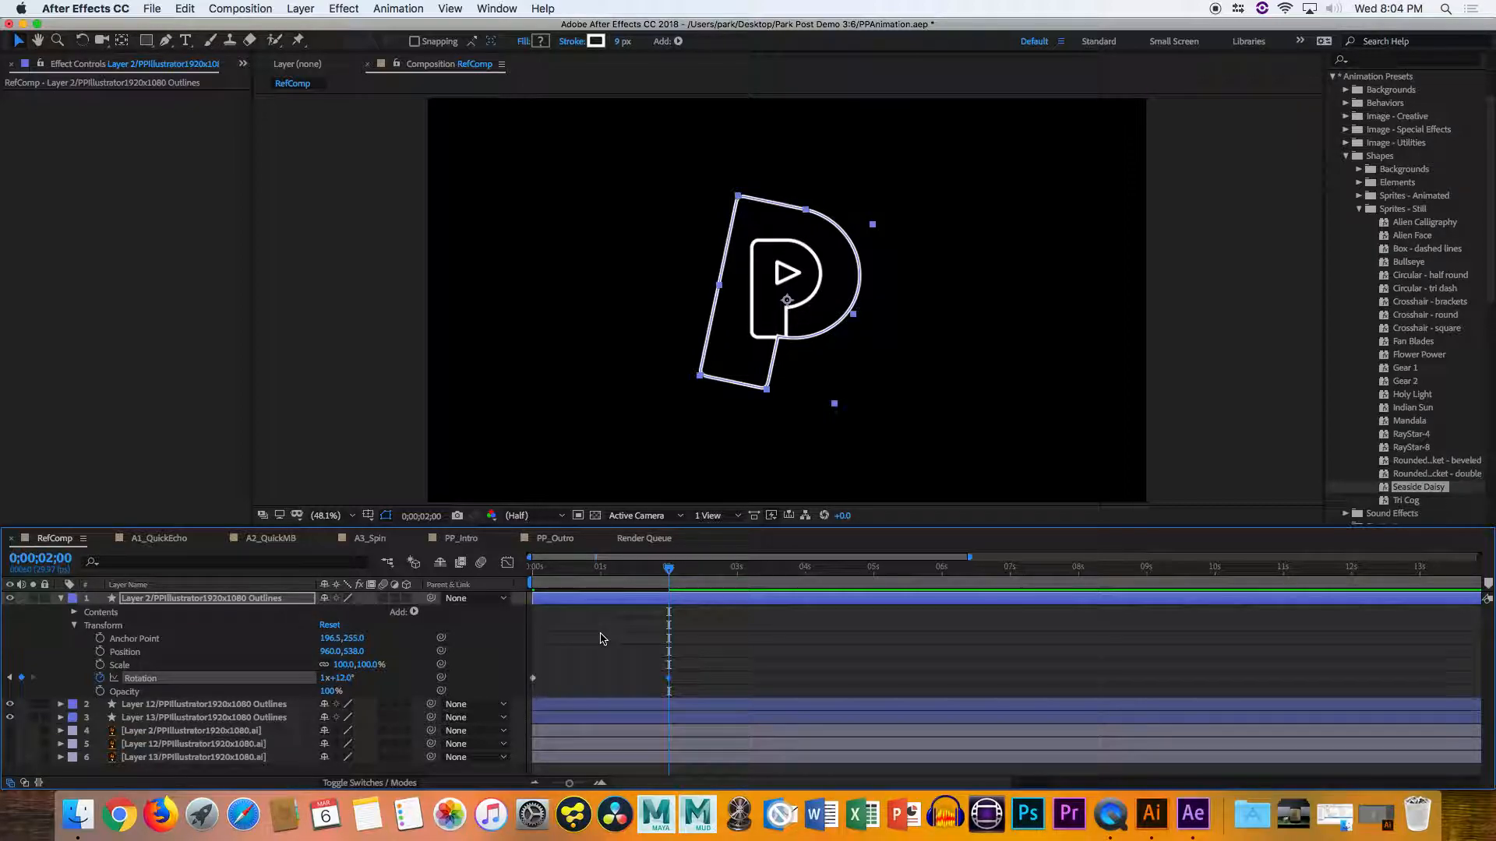
pyautogui.moveTo(688, 673); pyautogui.dragTo(532, 686)
pyautogui.rightClick(532, 685)
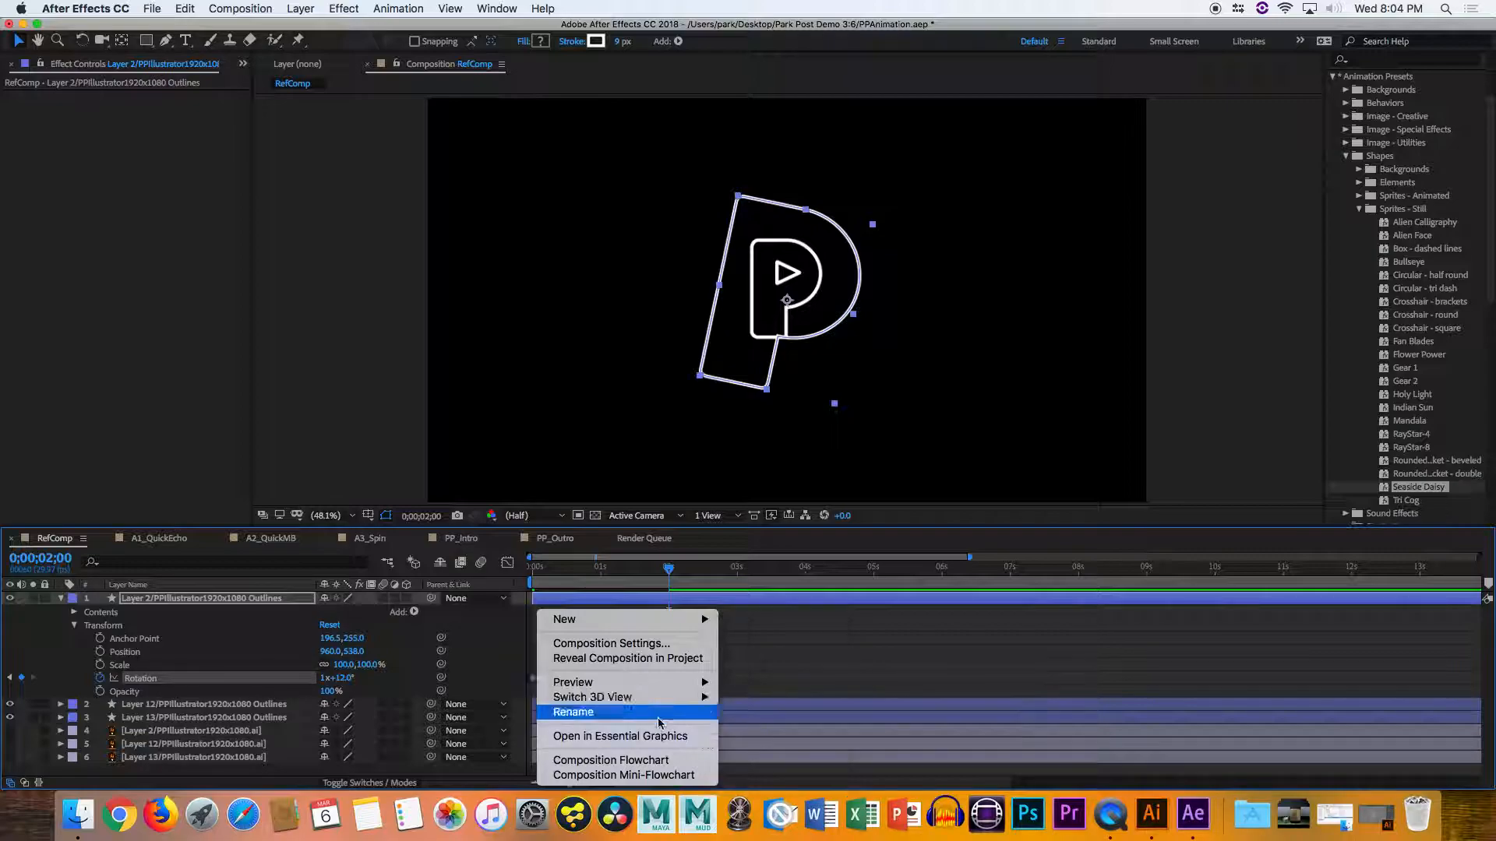
pyautogui.click(538, 685)
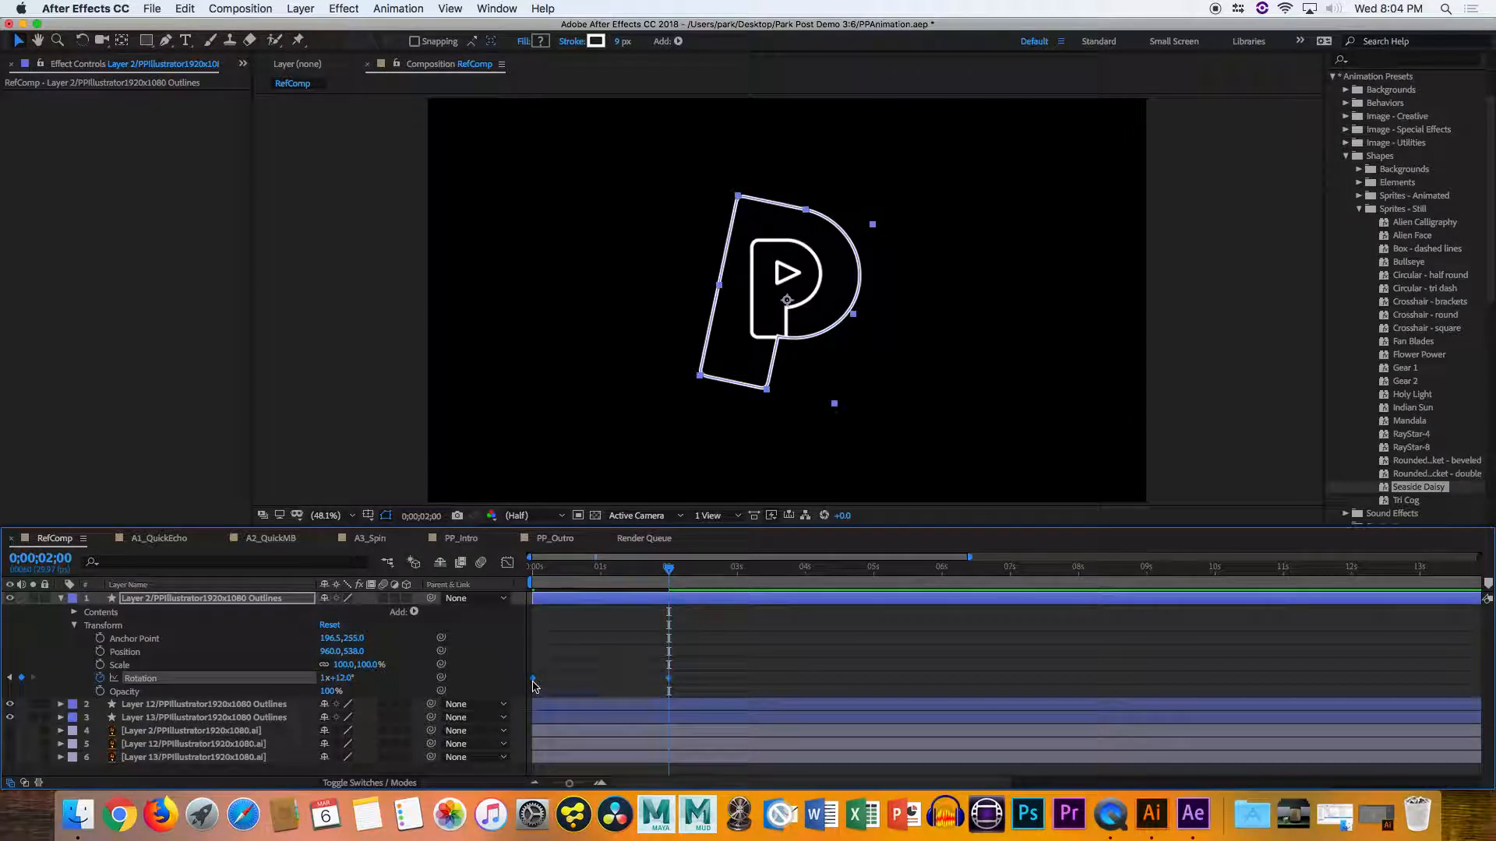
pyautogui.rightClick(533, 679)
pyautogui.moveTo(616, 776)
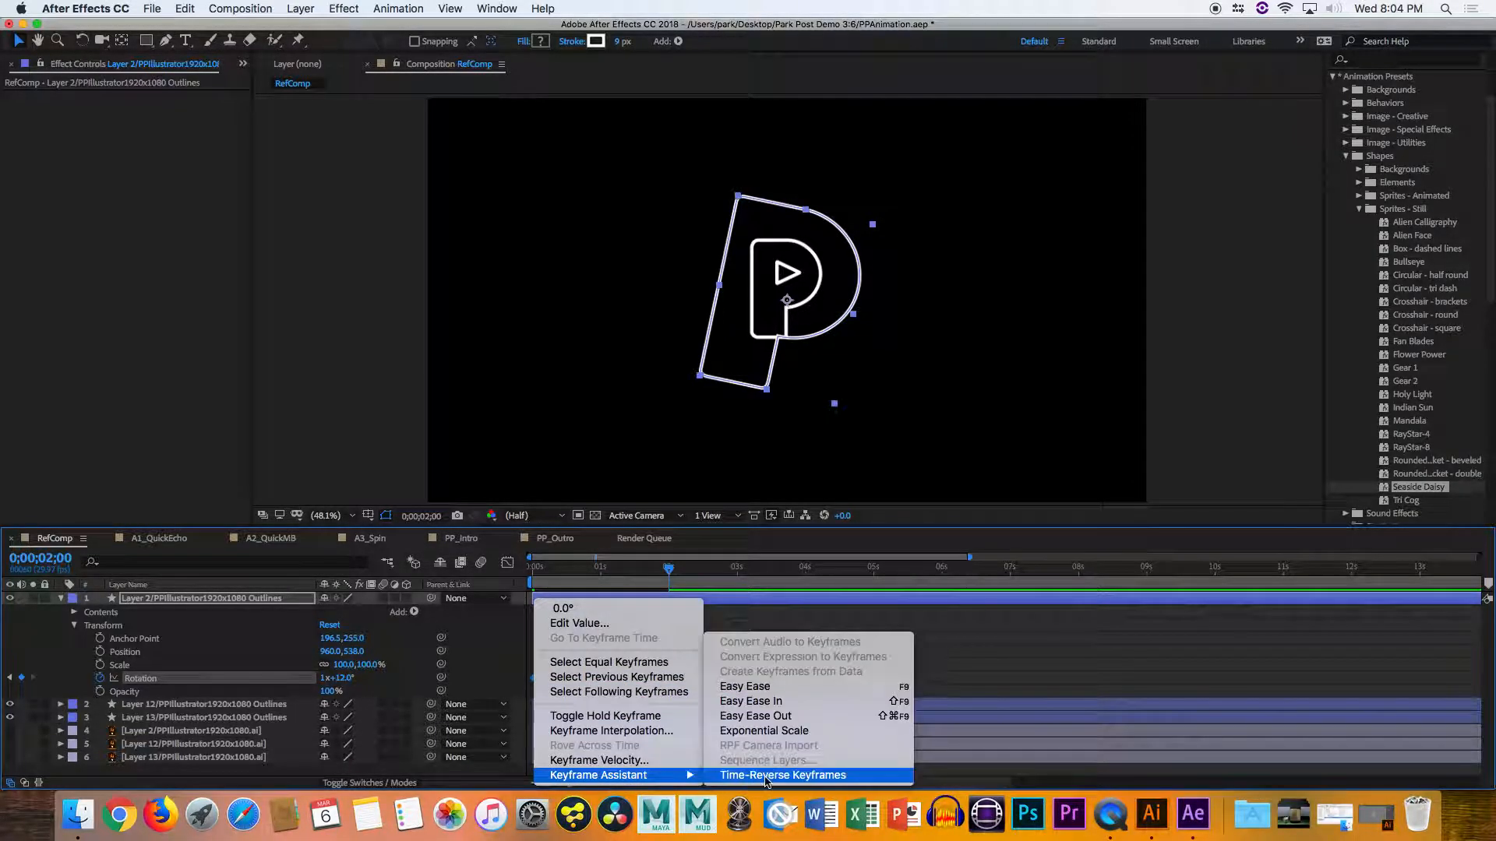
pyautogui.click(811, 687)
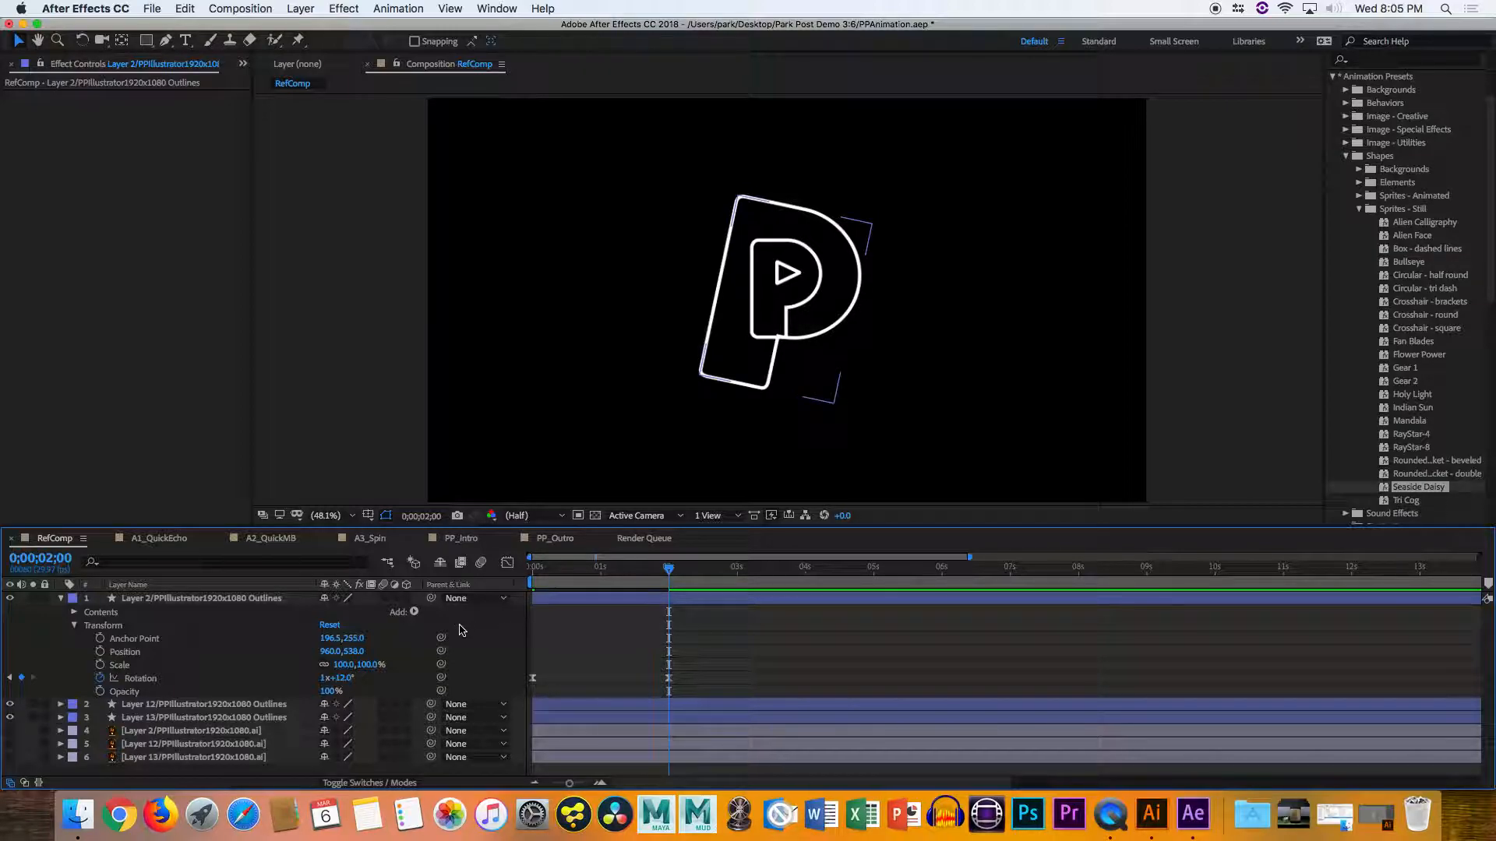
# Enable motion blur for the outer P layer and the composition, and preview the blurred rotation
pyautogui.click(383, 599)
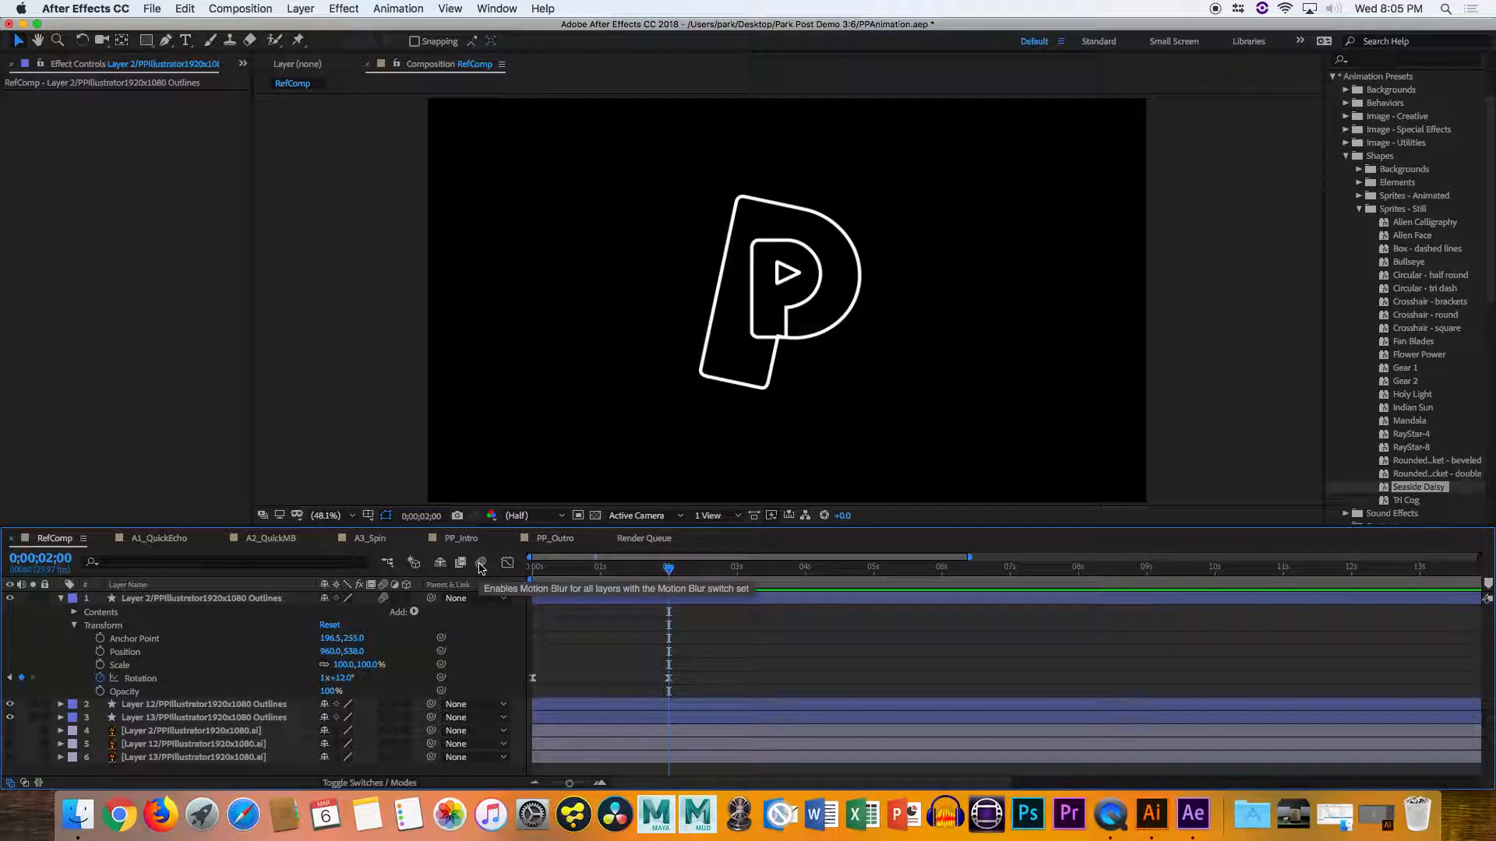
pyautogui.click(481, 562)
pyautogui.moveTo(533, 569)
pyautogui.mouseDown()
pyautogui.moveTo(590, 571)
pyautogui.moveTo(532, 573)
pyautogui.mouseUp()
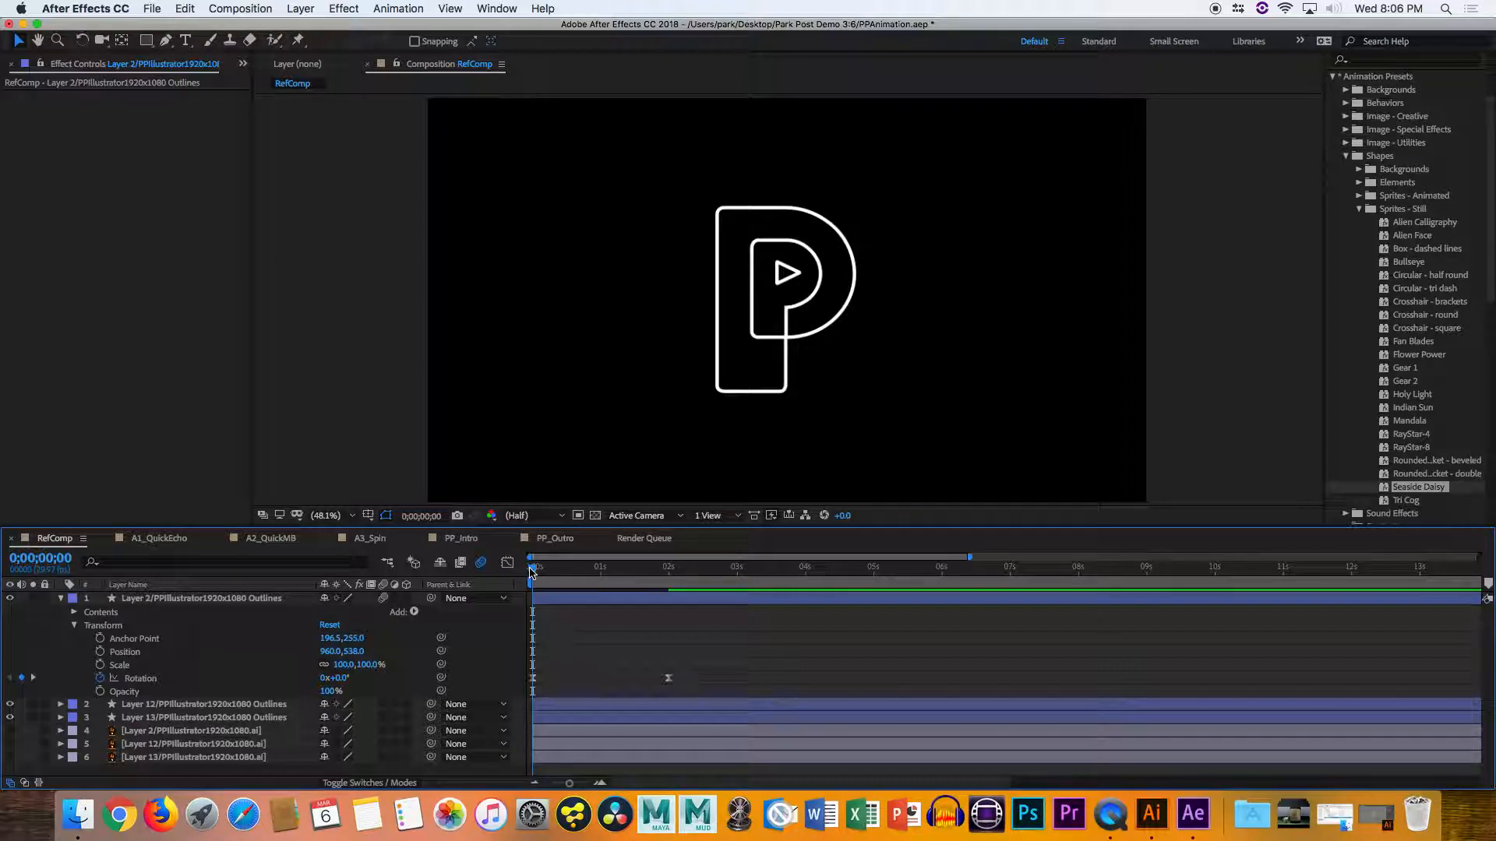
pyautogui.press('space')
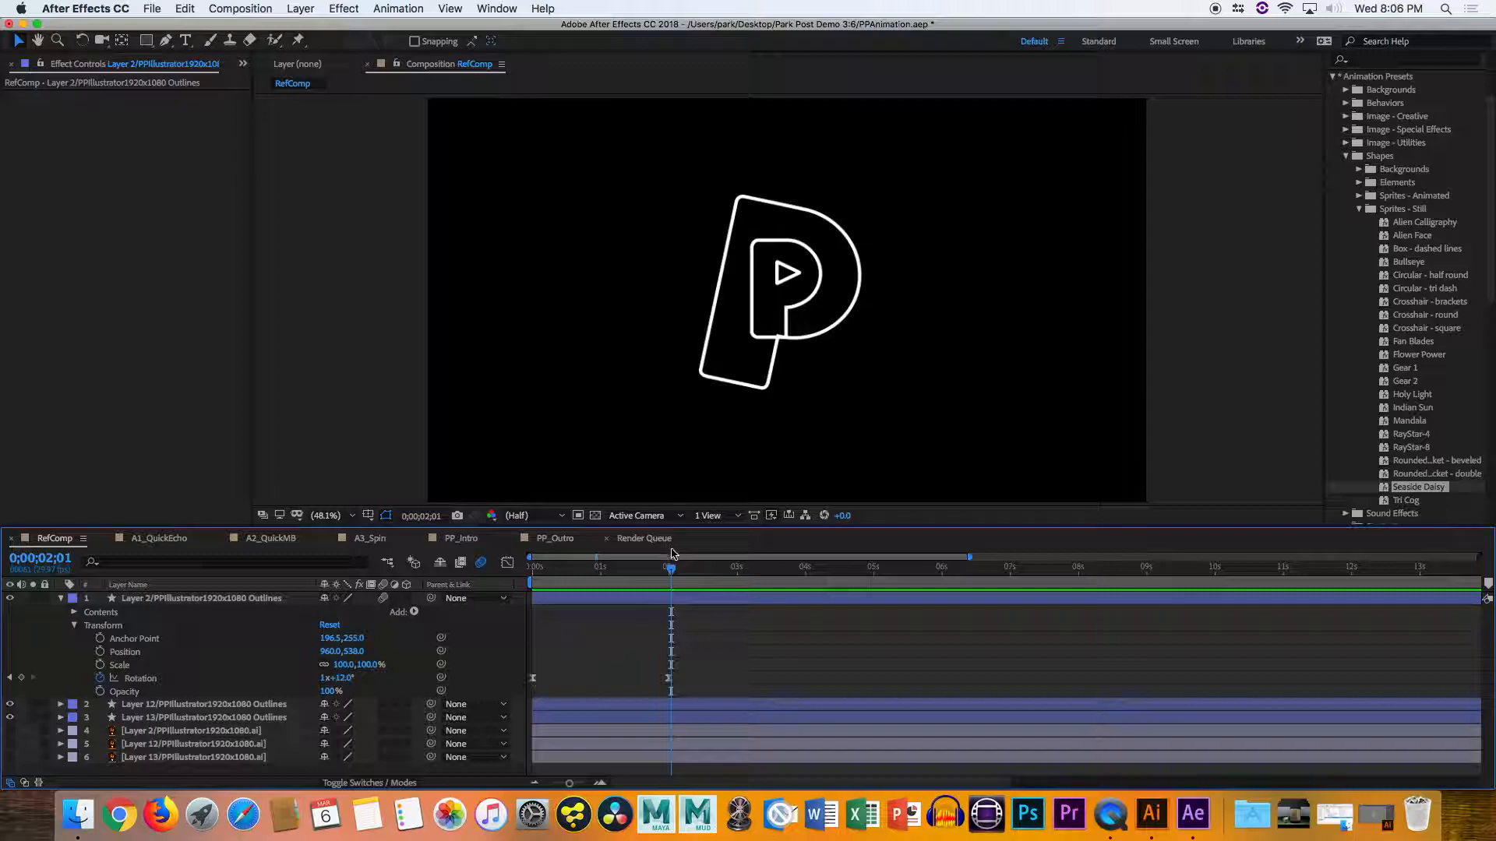
pyautogui.moveTo(669, 569); pyautogui.dragTo(618, 570)
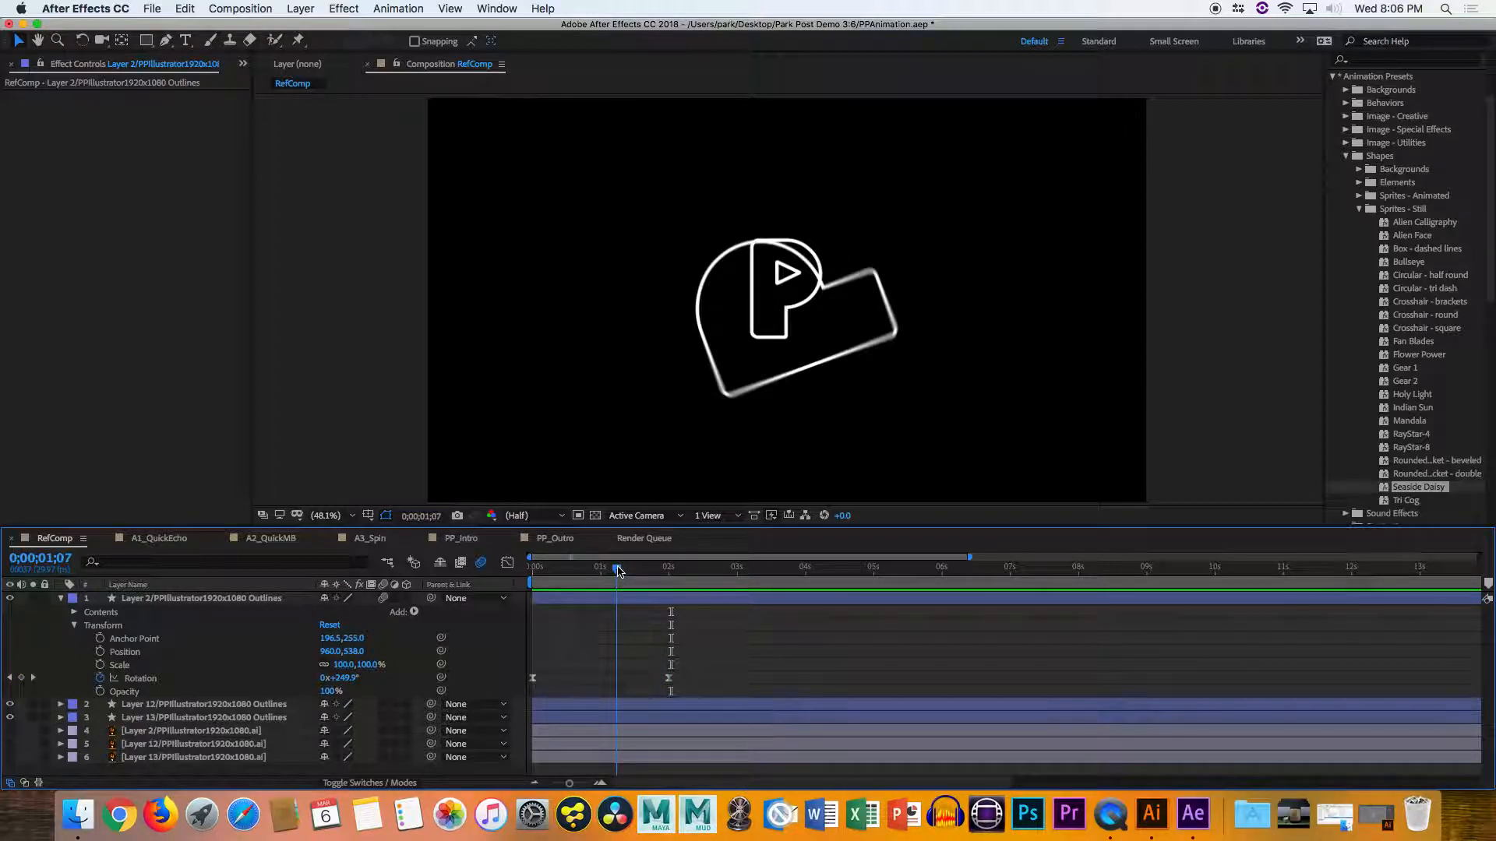
# Set the outer P layer's Rotation to 52x+12° at 2 seconds and check the blur around the middle of the spin
pyautogui.click(669, 575)
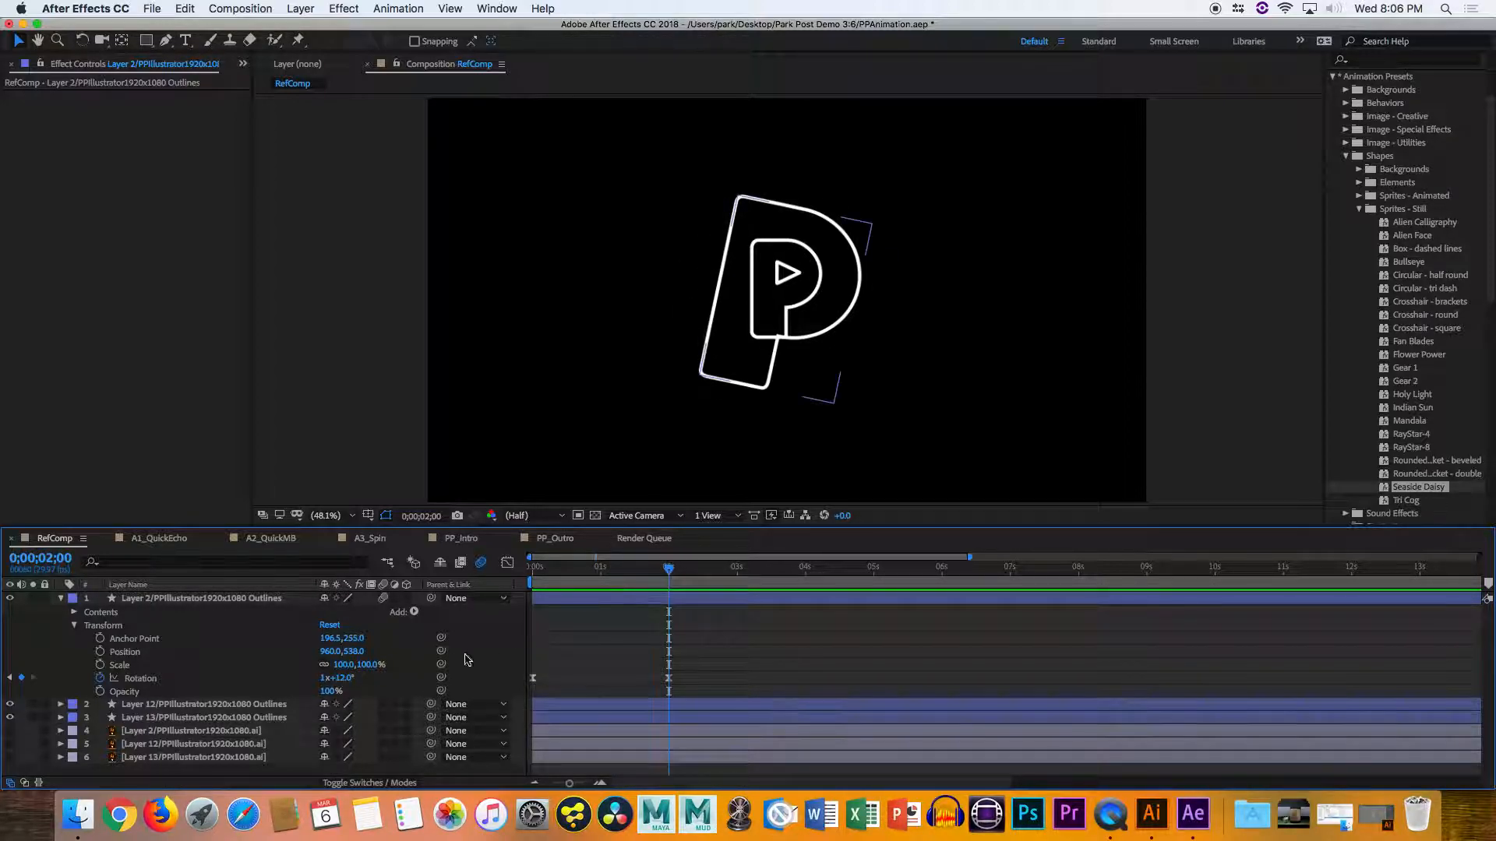
pyautogui.click(362, 677)
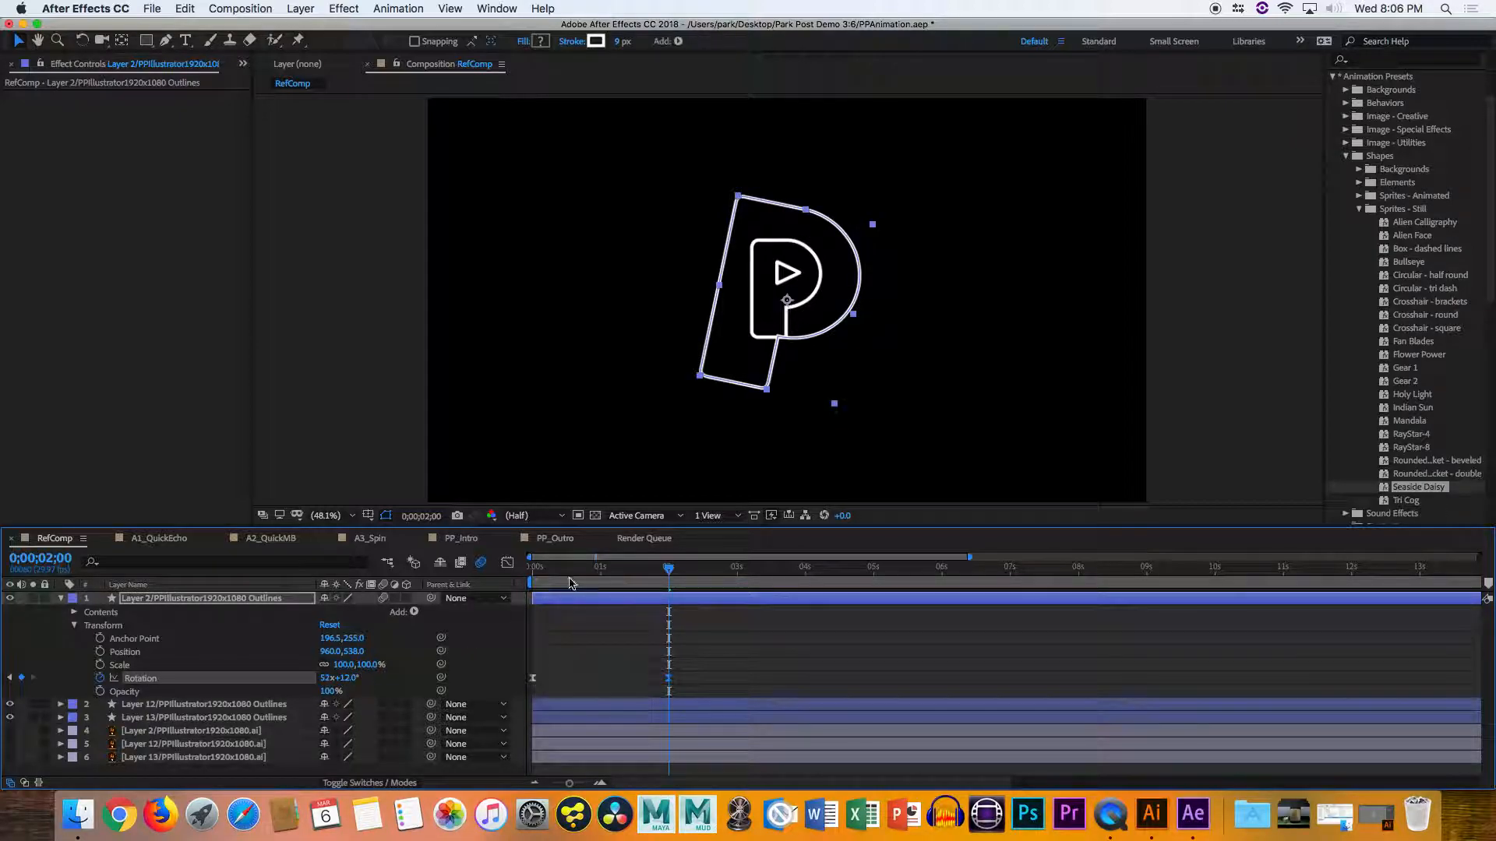
pyautogui.click(606, 577)
pyautogui.moveTo(606, 576); pyautogui.dragTo(593, 578)
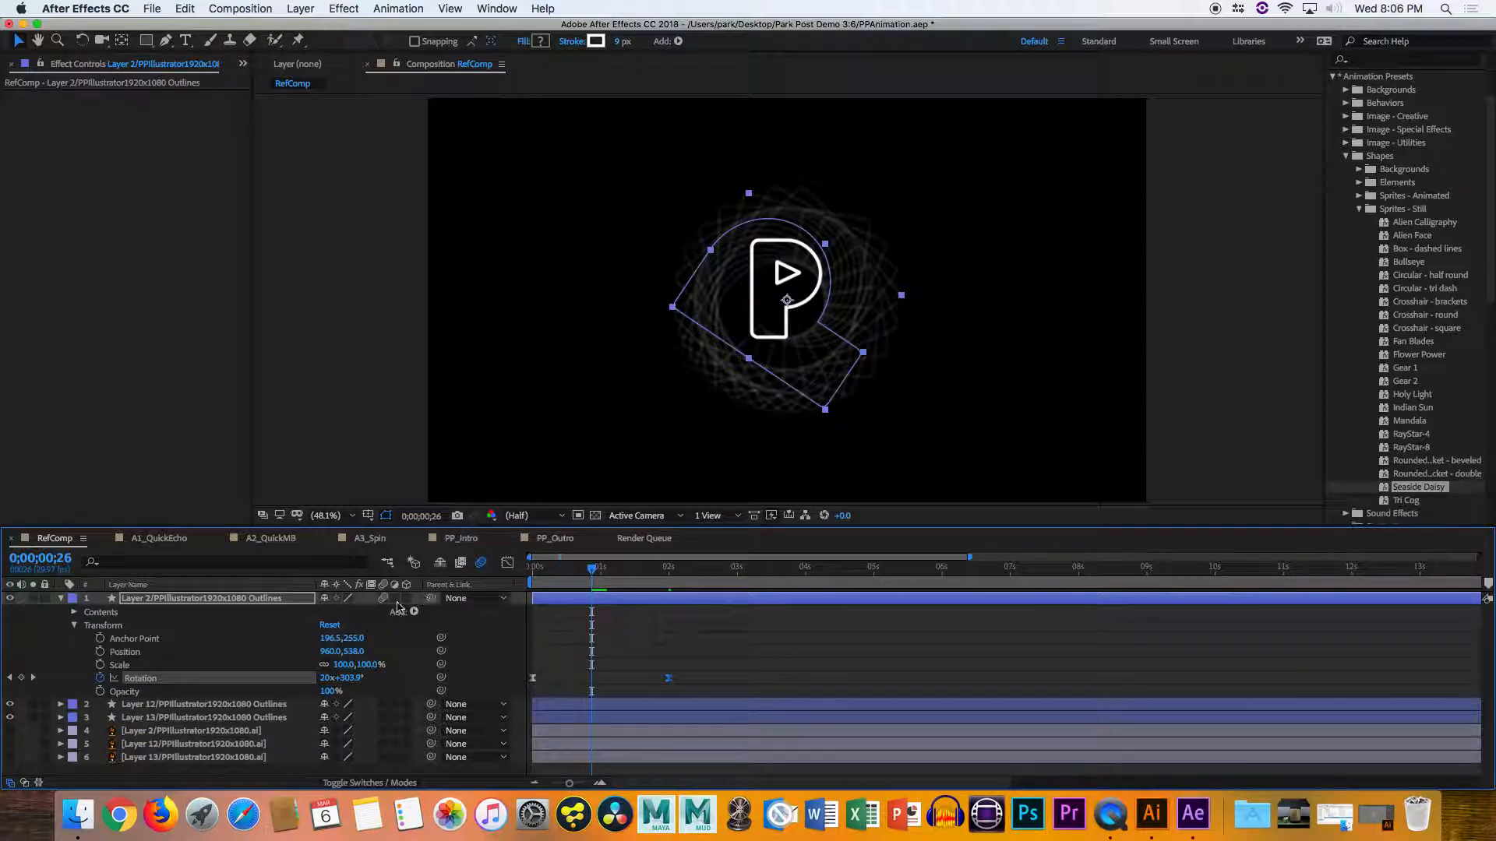
# Turn off the composition's motion blur and preview the fast spin from the start without it
pyautogui.click(481, 562)
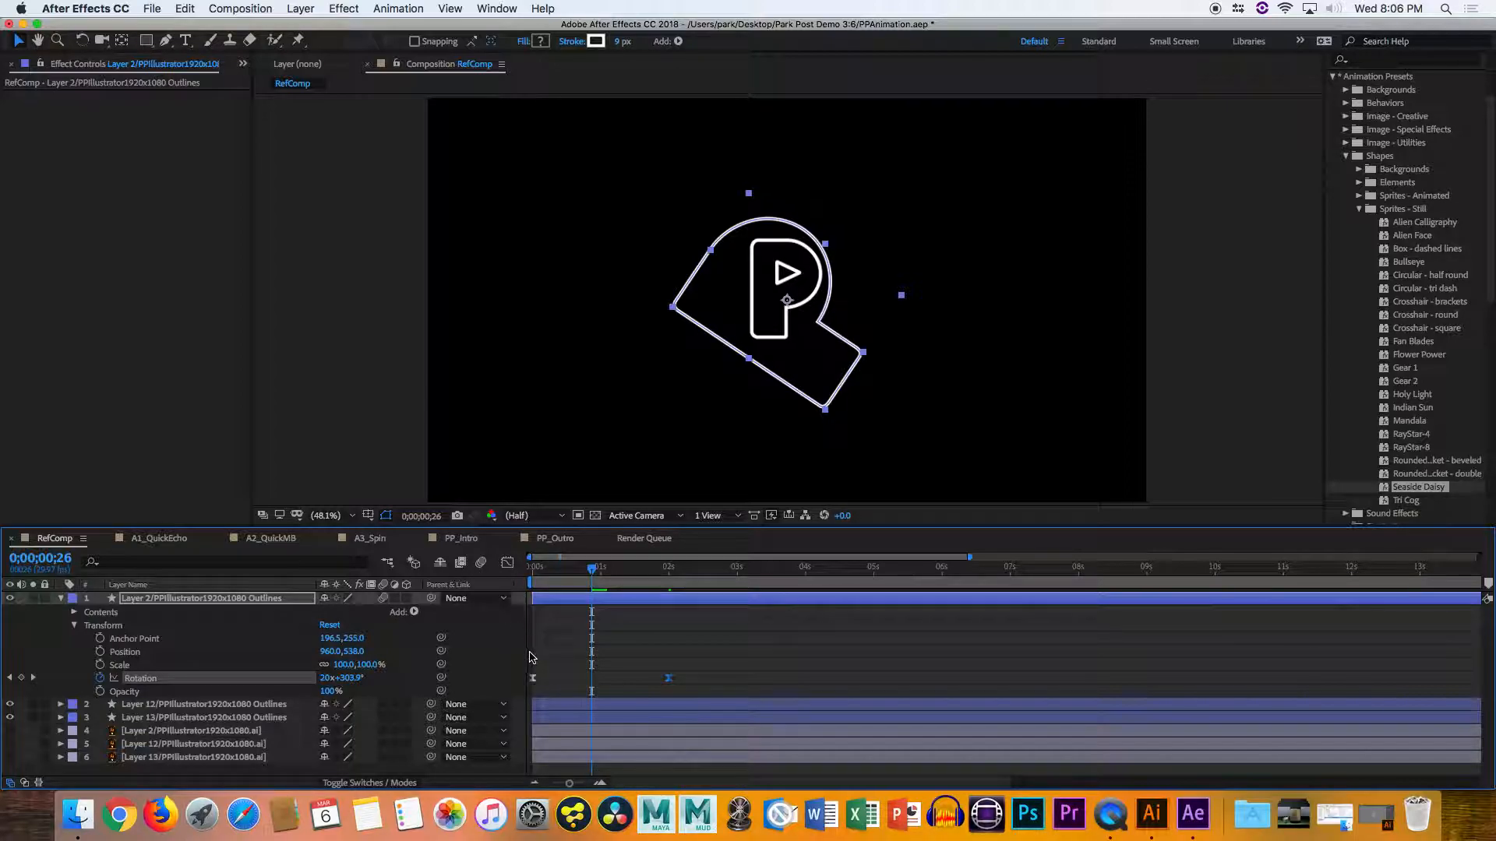
pyautogui.moveTo(551, 572); pyautogui.dragTo(529, 573)
pyautogui.press('space')
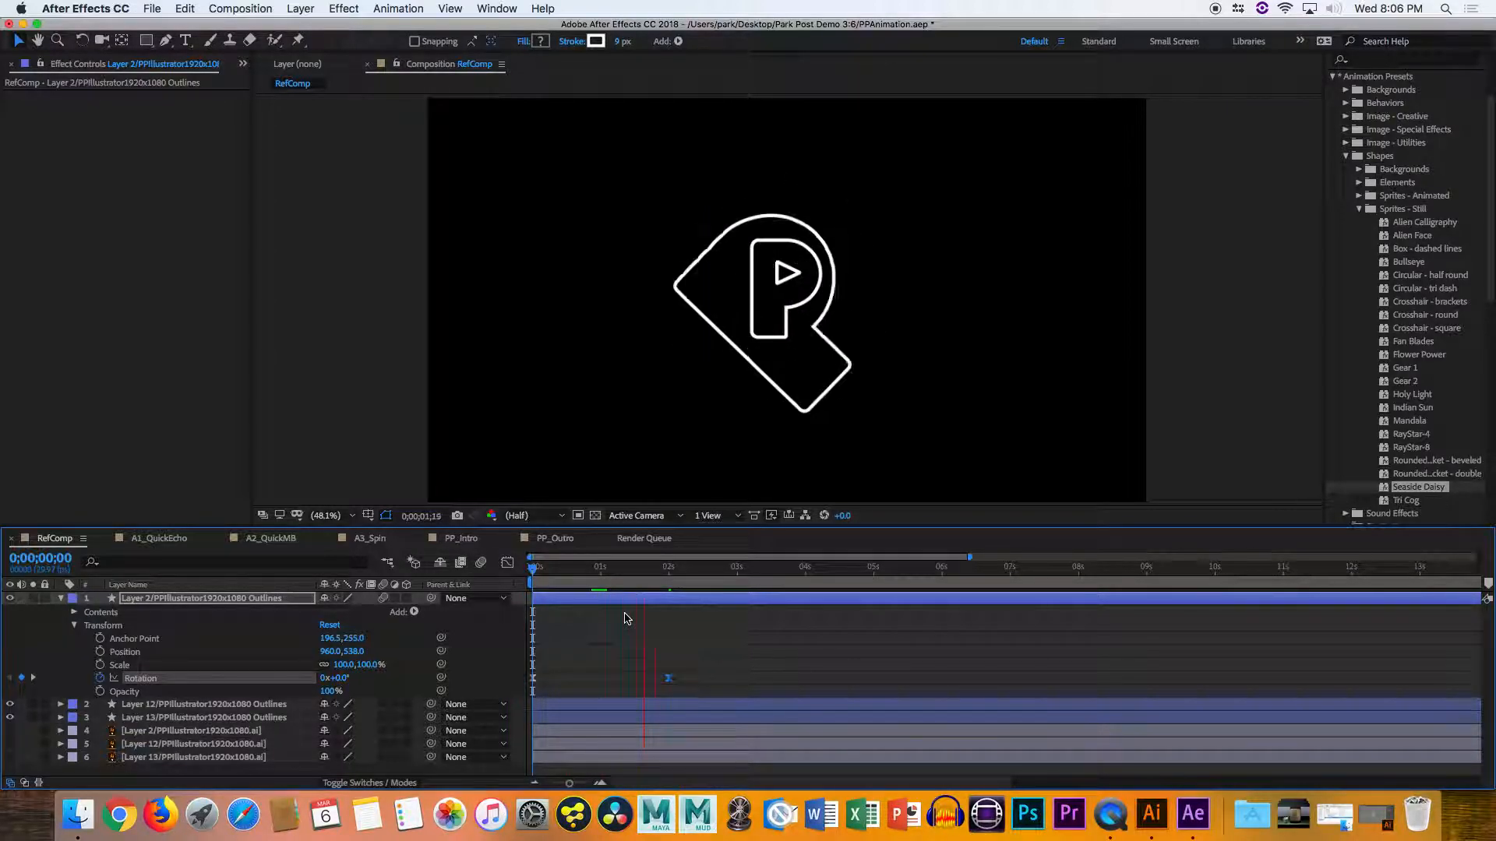
pyautogui.press('space')
pyautogui.click(578, 572)
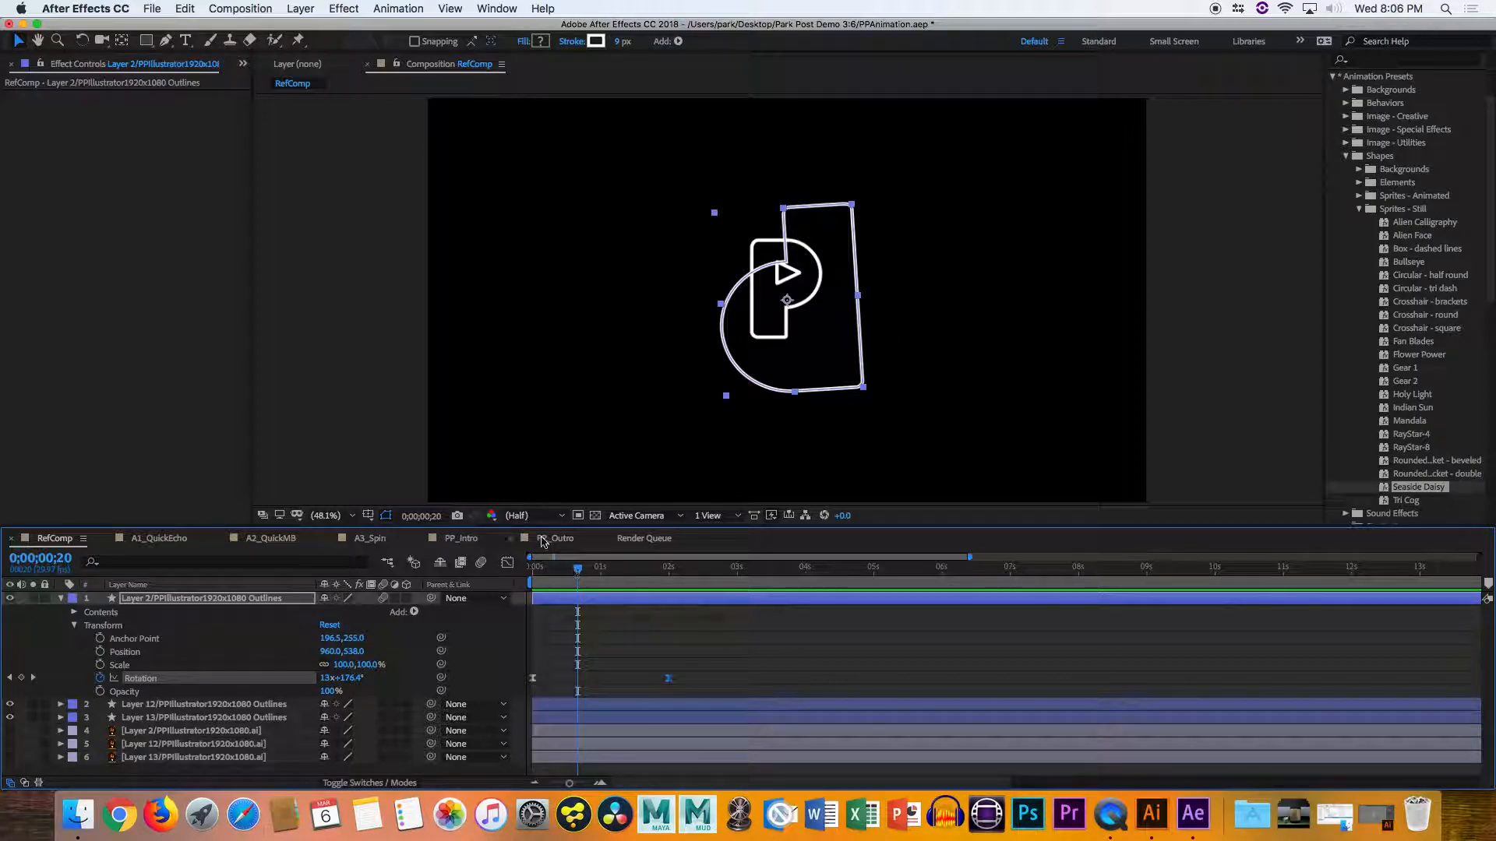
# Turn the composition's motion blur back on and preview the fast spin from the start
pyautogui.click(482, 562)
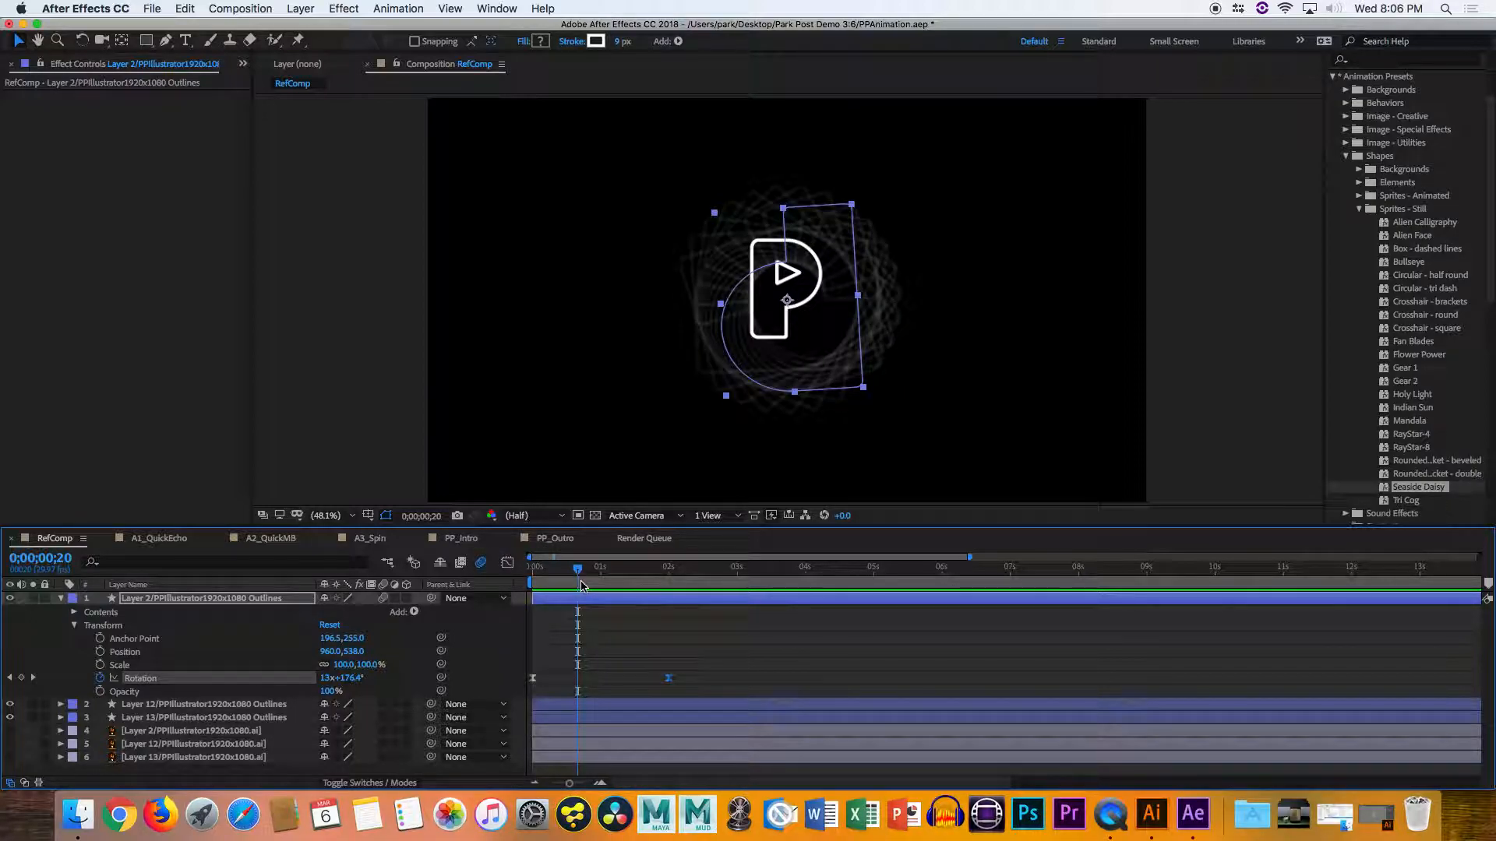
pyautogui.moveTo(578, 575); pyautogui.dragTo(522, 580)
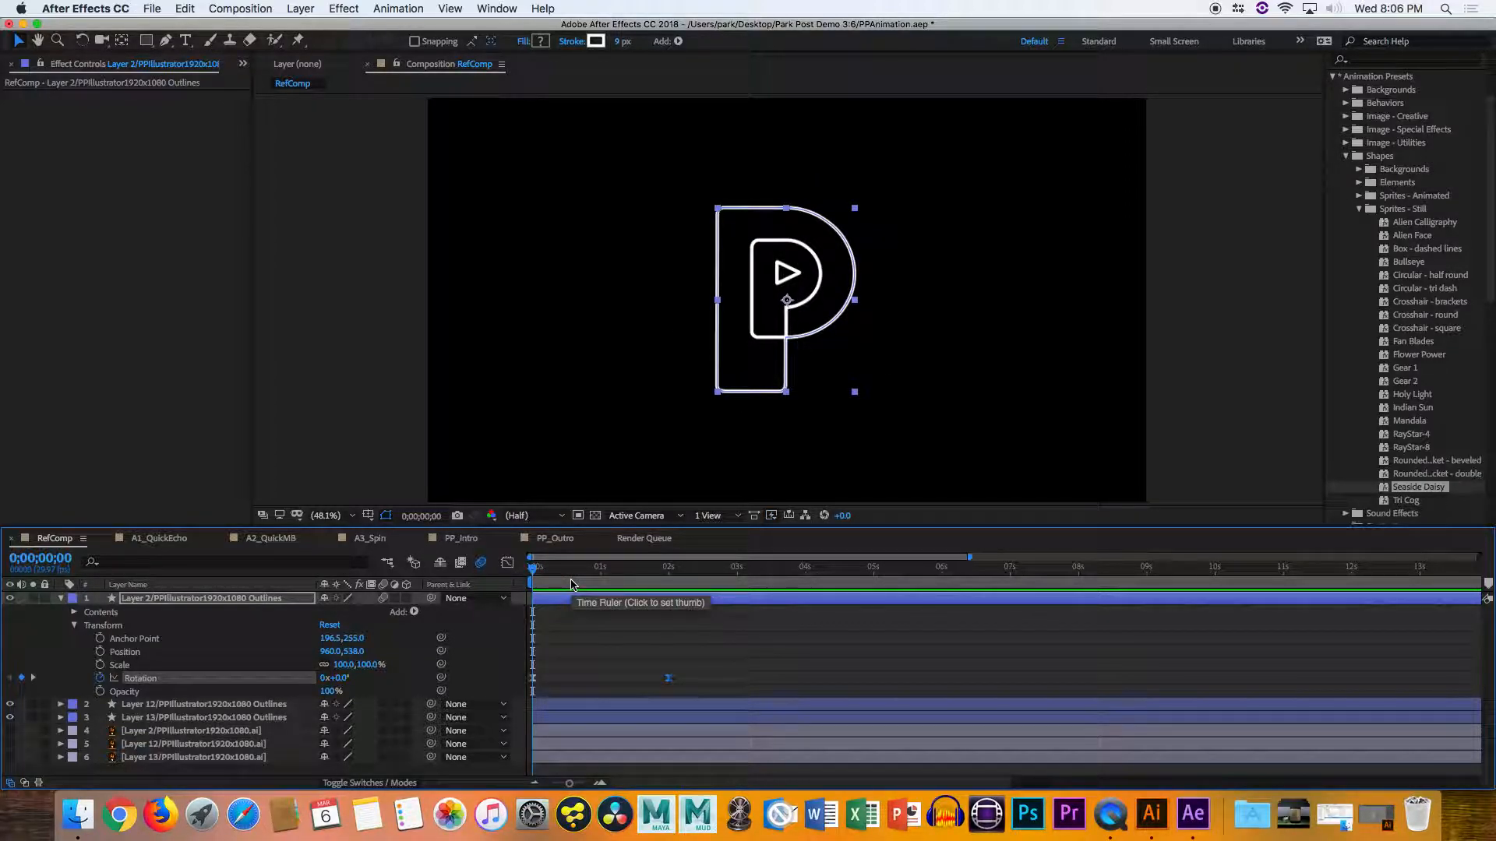
pyautogui.press('space')
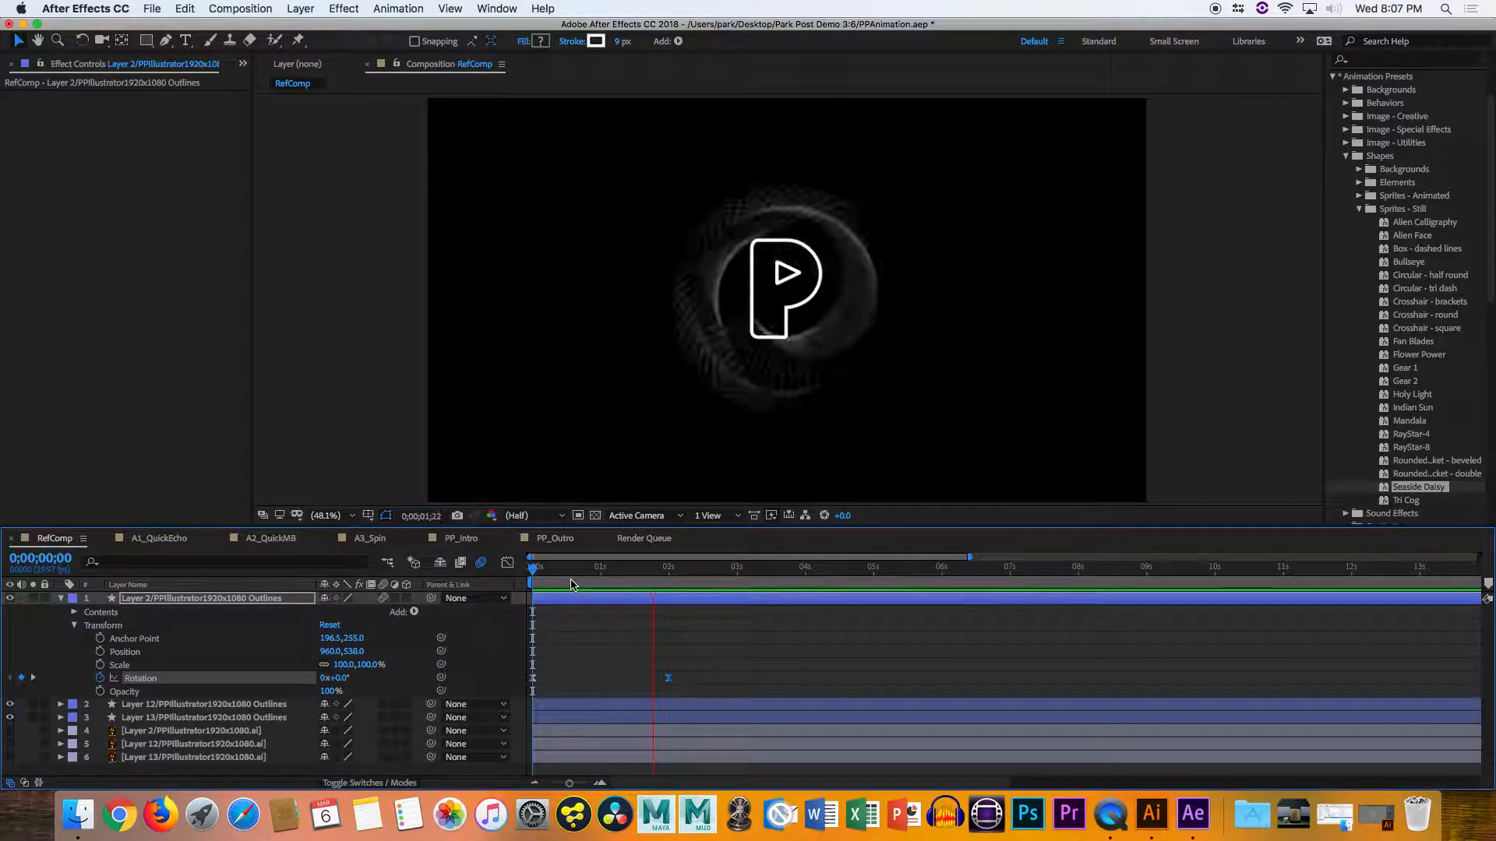
pyautogui.press('space')
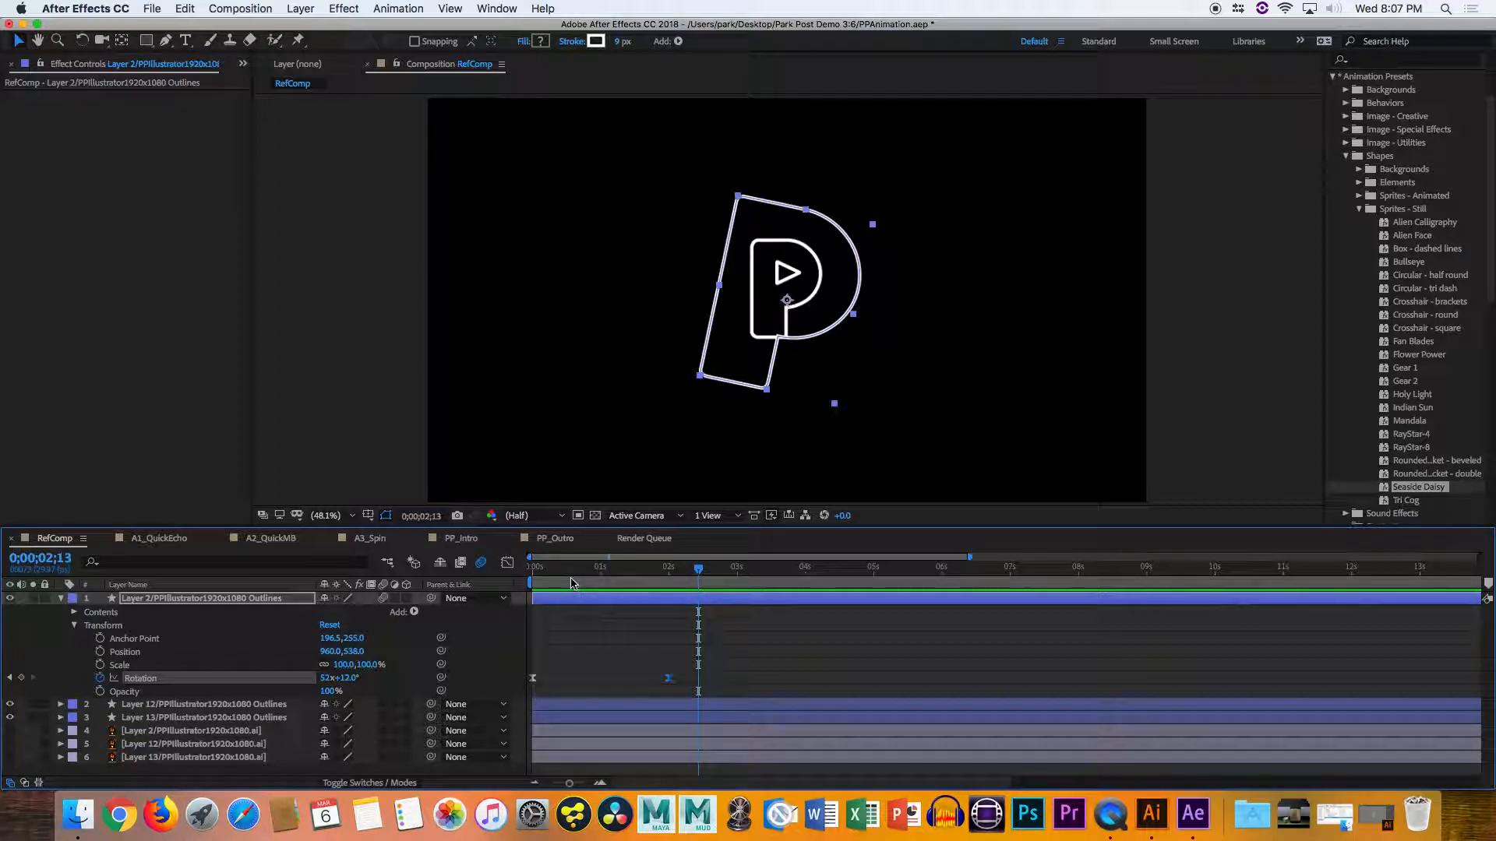
# Set the outer P layer's Rotation to 1x+12° at the 2-second keyframe
pyautogui.click(670, 573)
pyautogui.moveTo(670, 575); pyautogui.dragTo(669, 573)
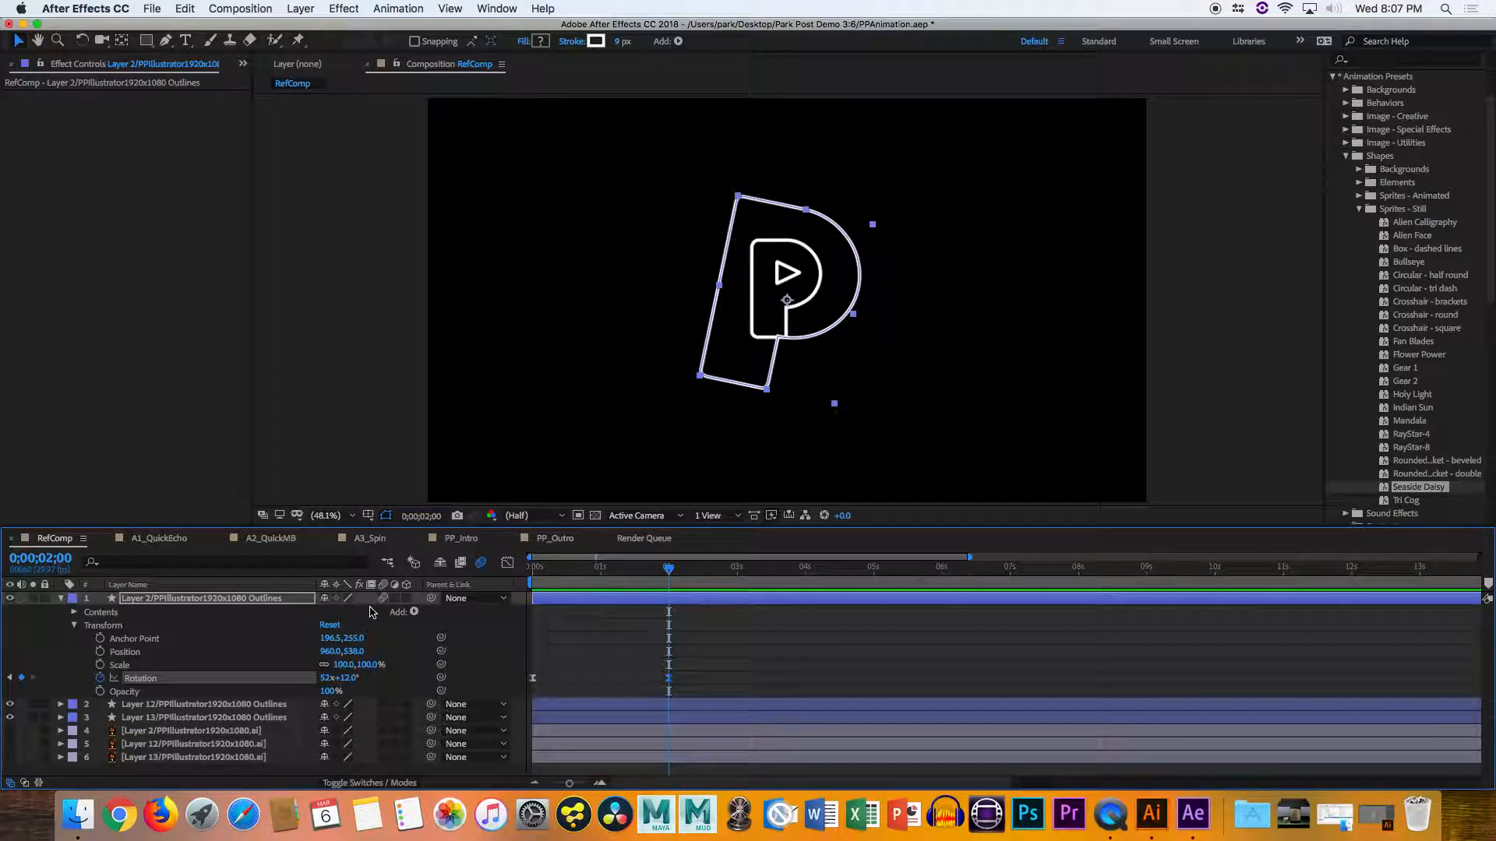
pyautogui.click(330, 678)
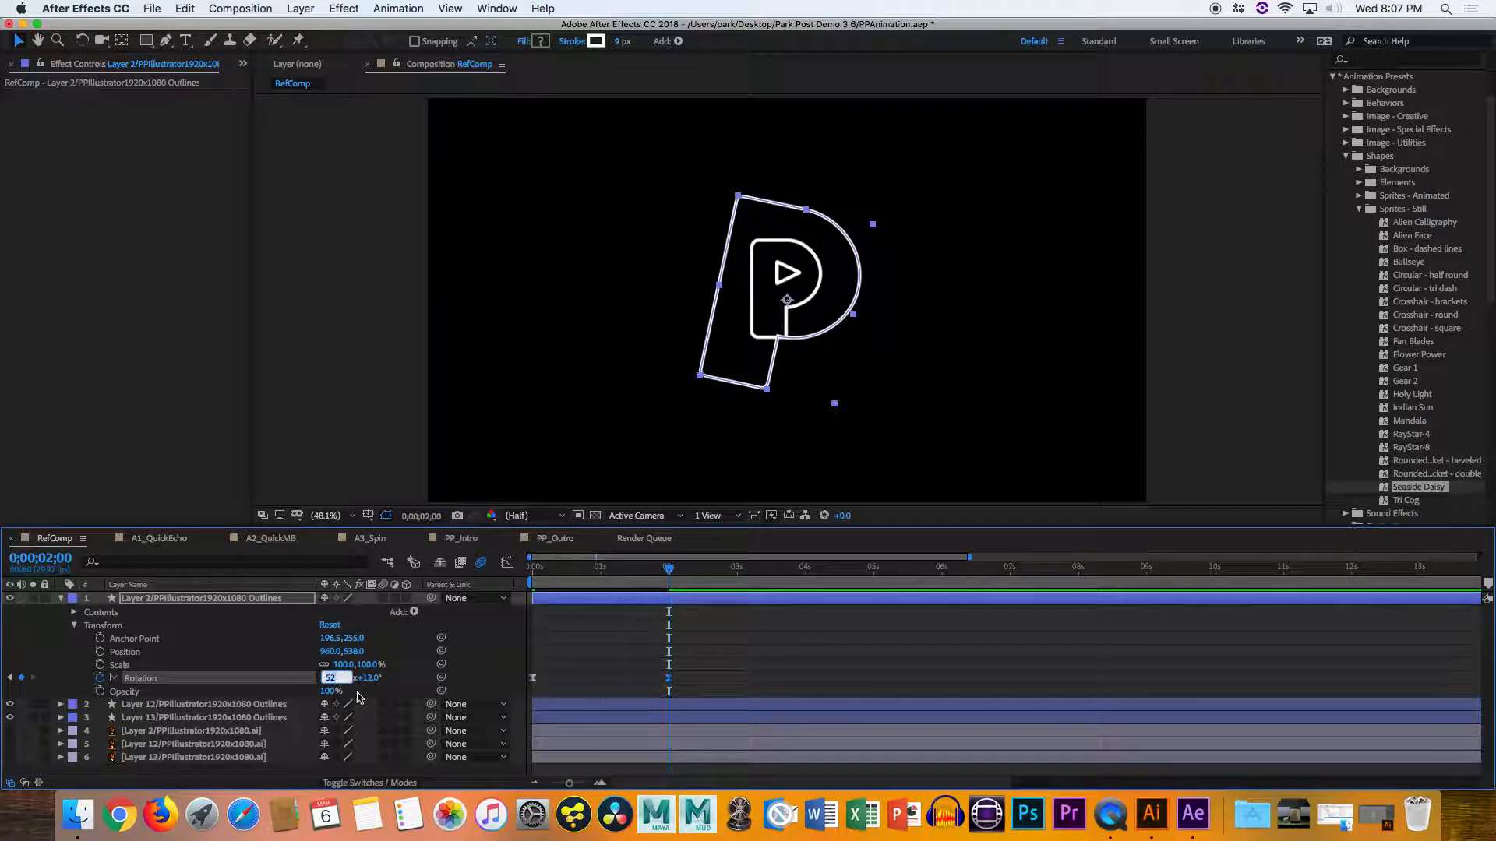
pyautogui.write('1')
pyautogui.press('Return')
# Search the effects for "echo" and apply the Echo effect to the outer P layer
pyautogui.click(1381, 155)
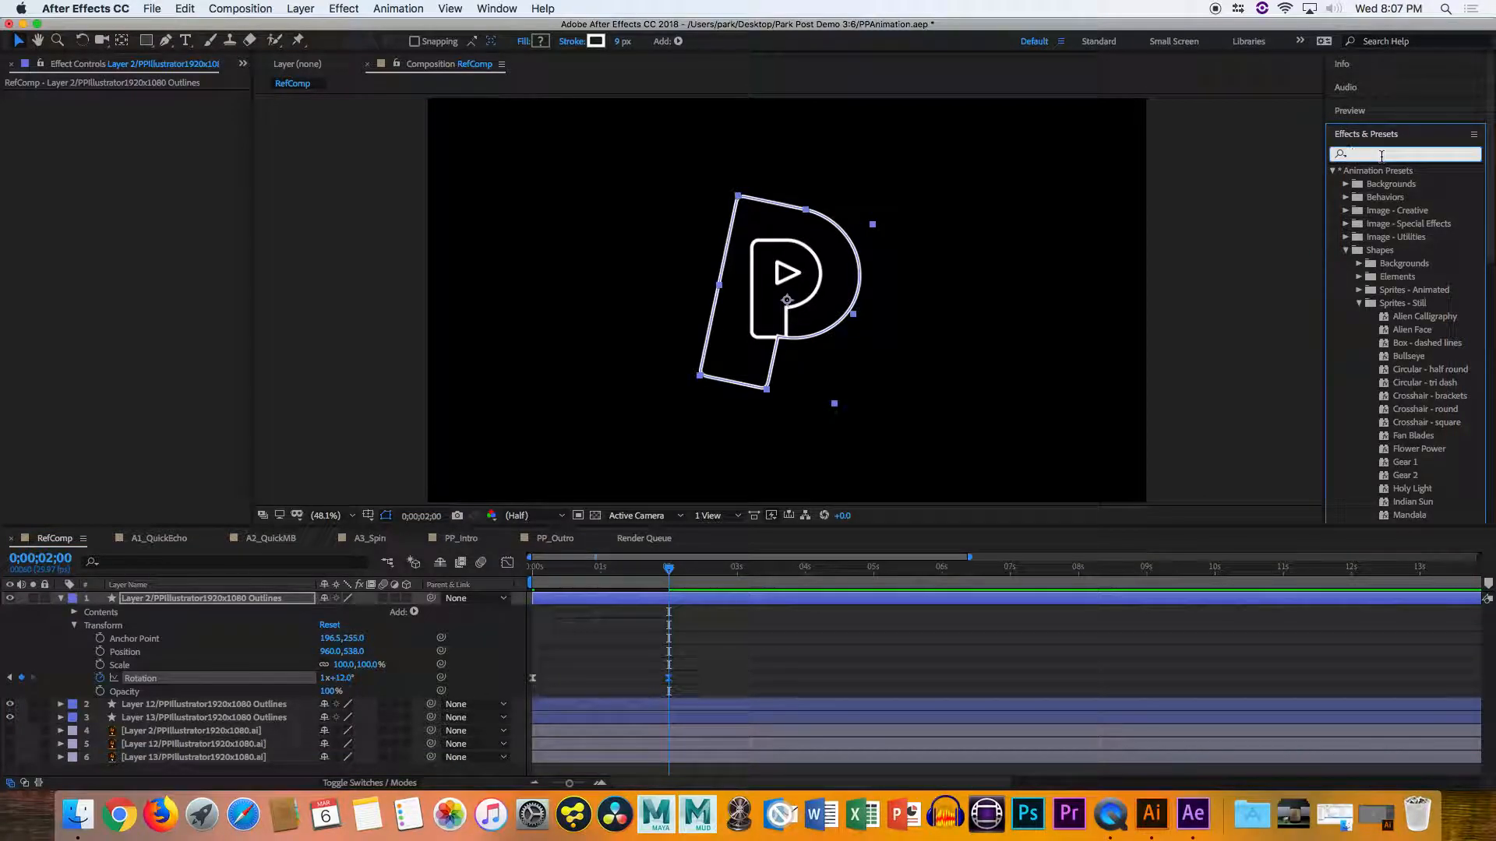
pyautogui.write('echo')
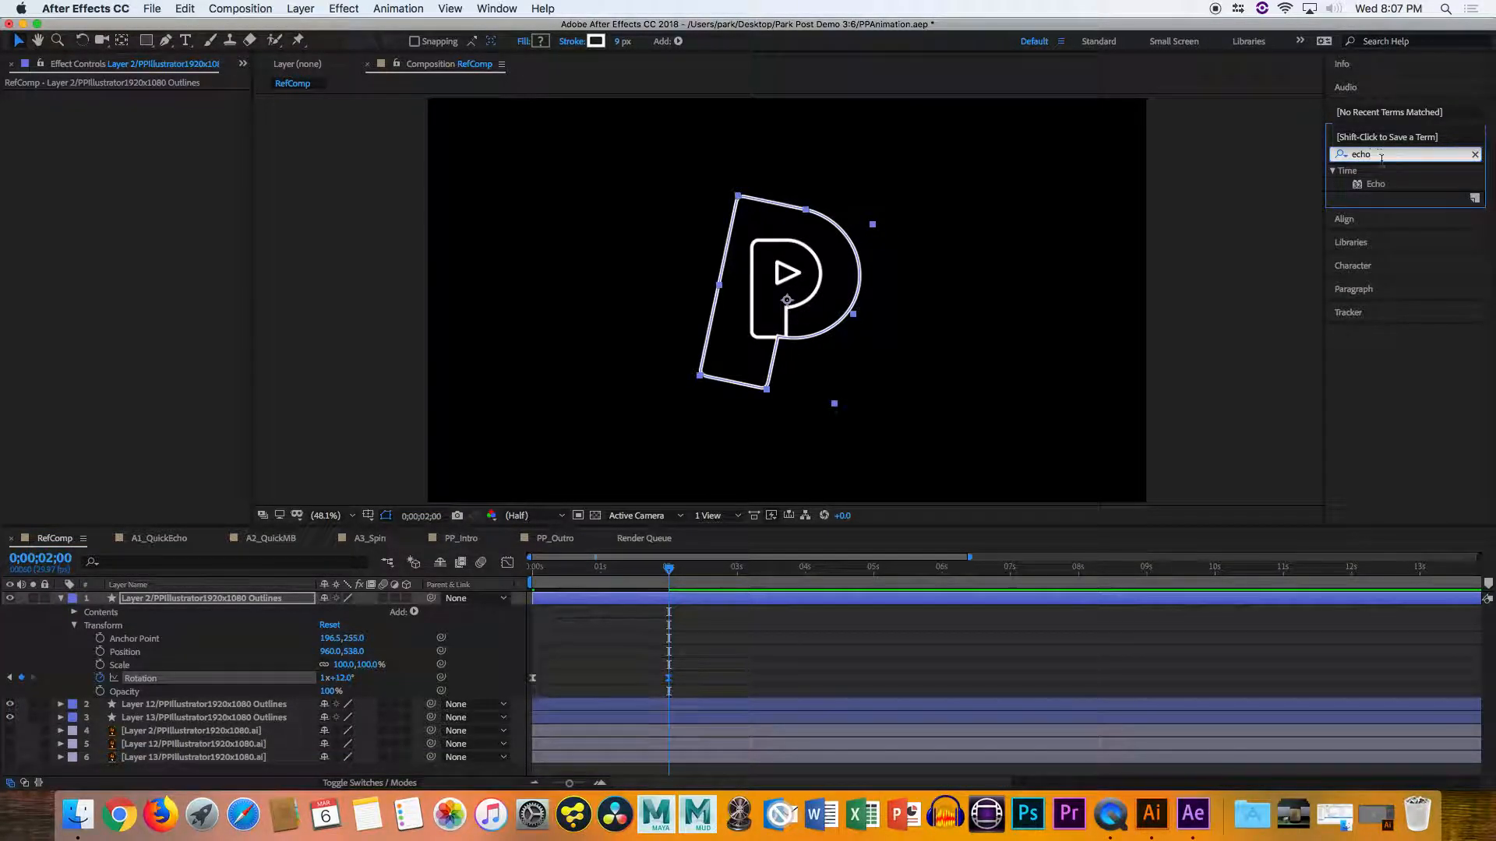
pyautogui.moveTo(1372, 182); pyautogui.dragTo(769, 429)
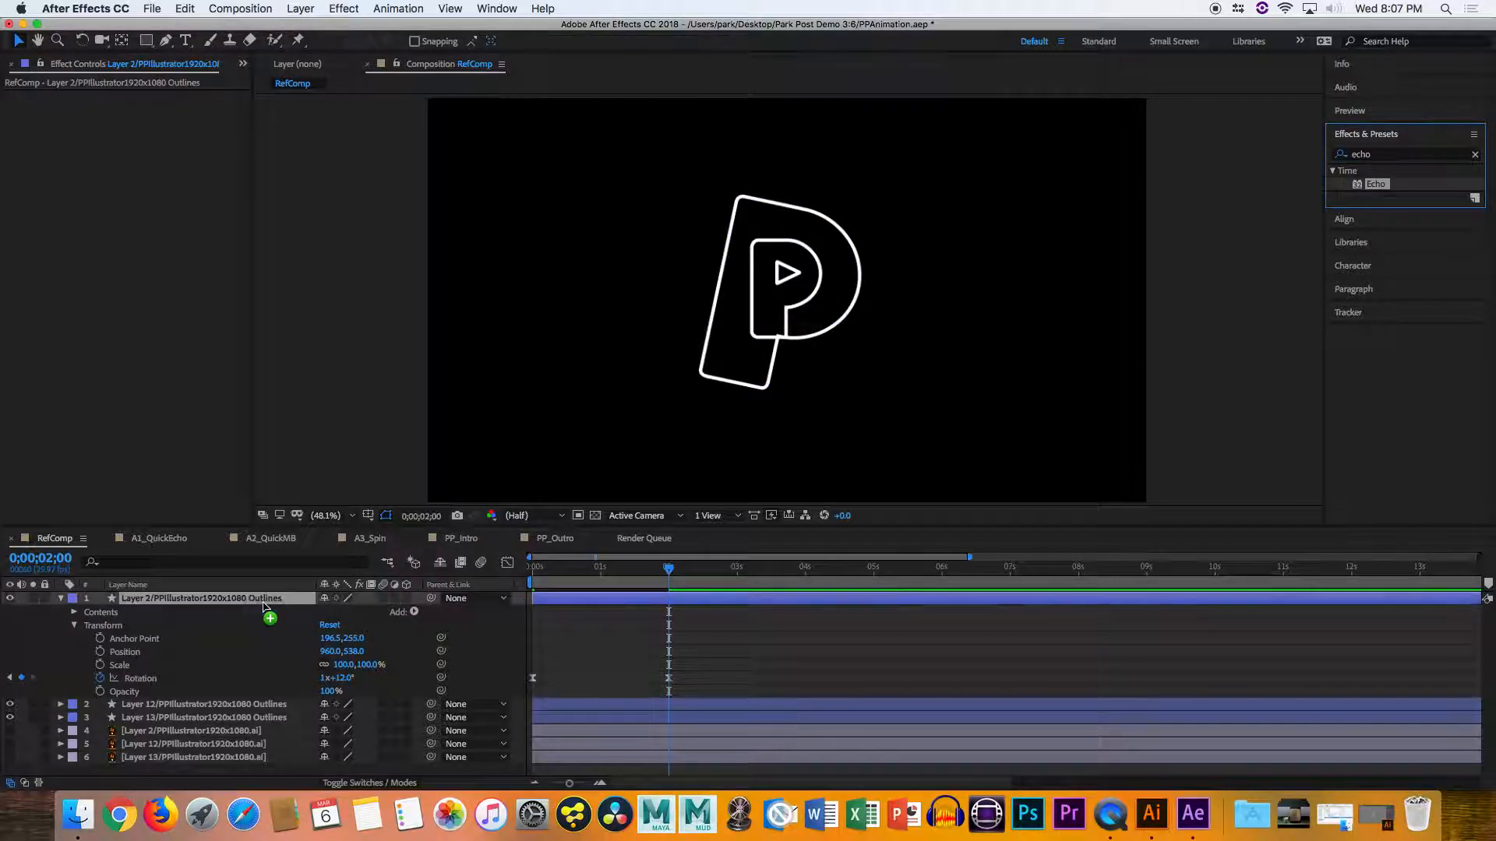
# Open the A1_QuickEcho composition and preview its echo animation from the start
pyautogui.click(159, 537)
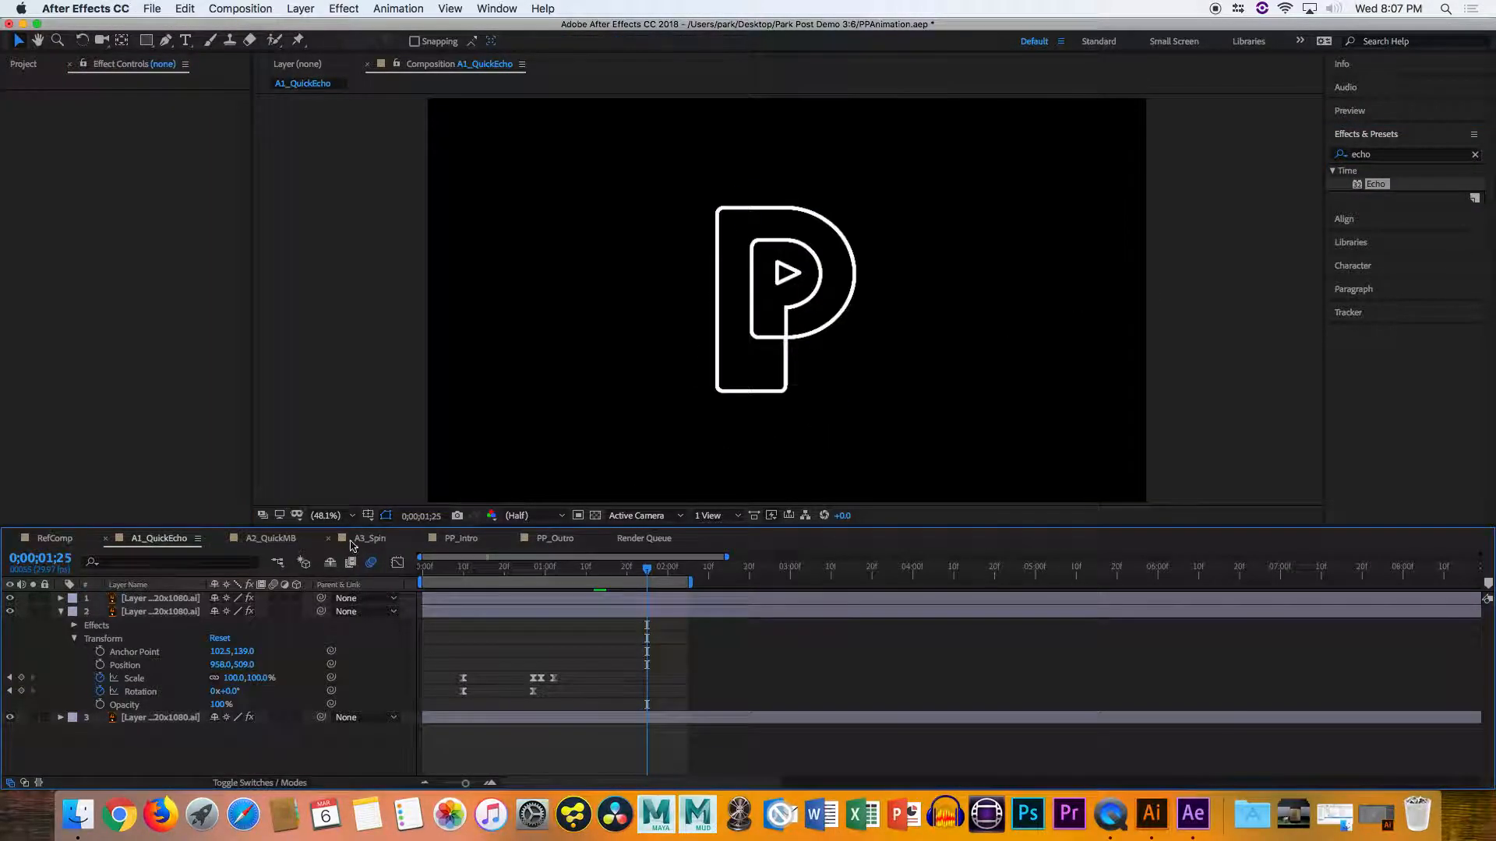
pyautogui.moveTo(443, 566); pyautogui.dragTo(413, 571)
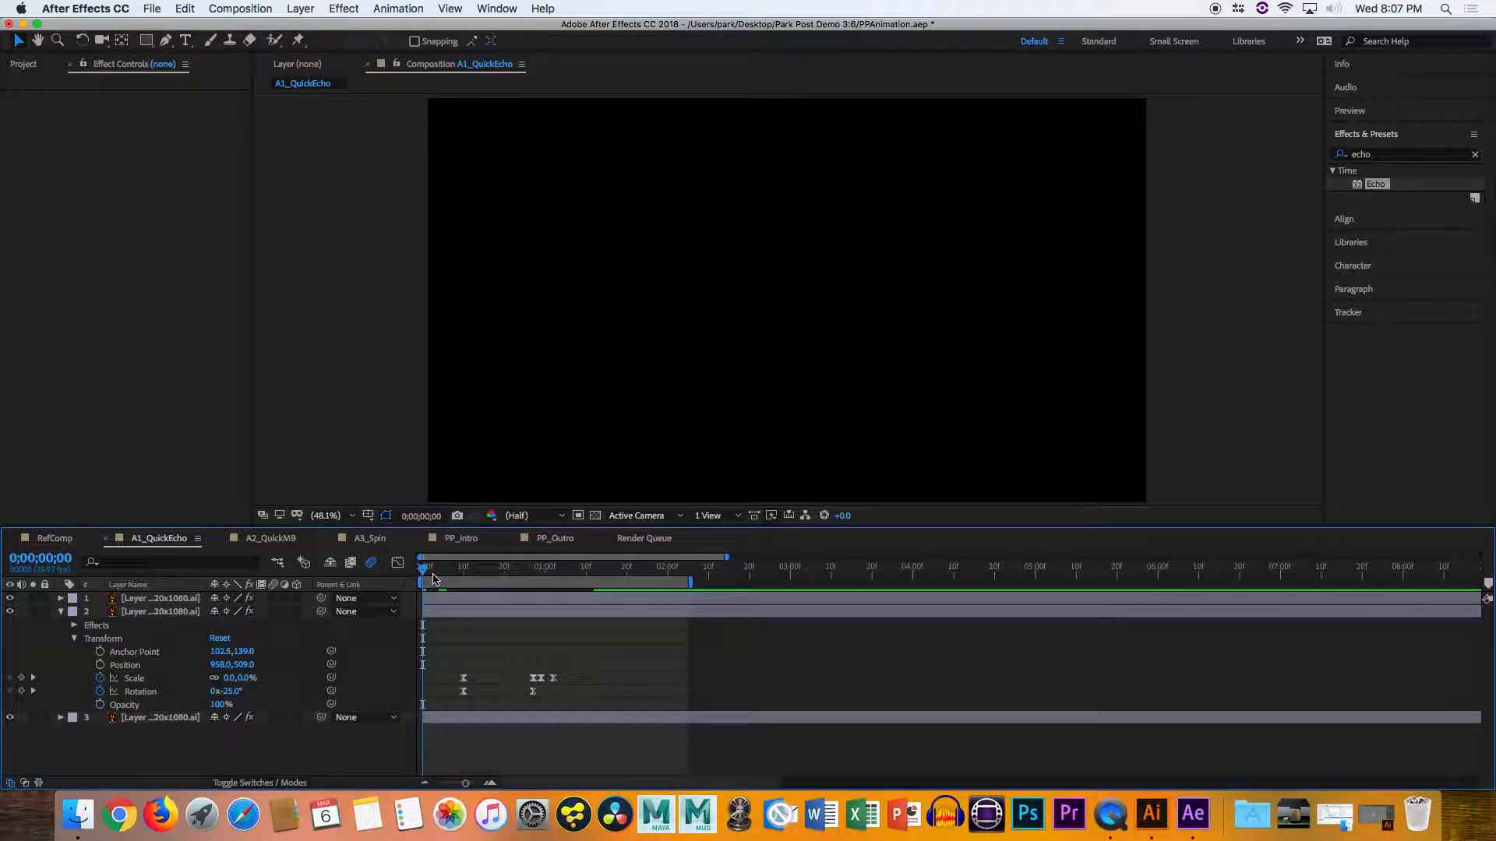
pyautogui.press('space')
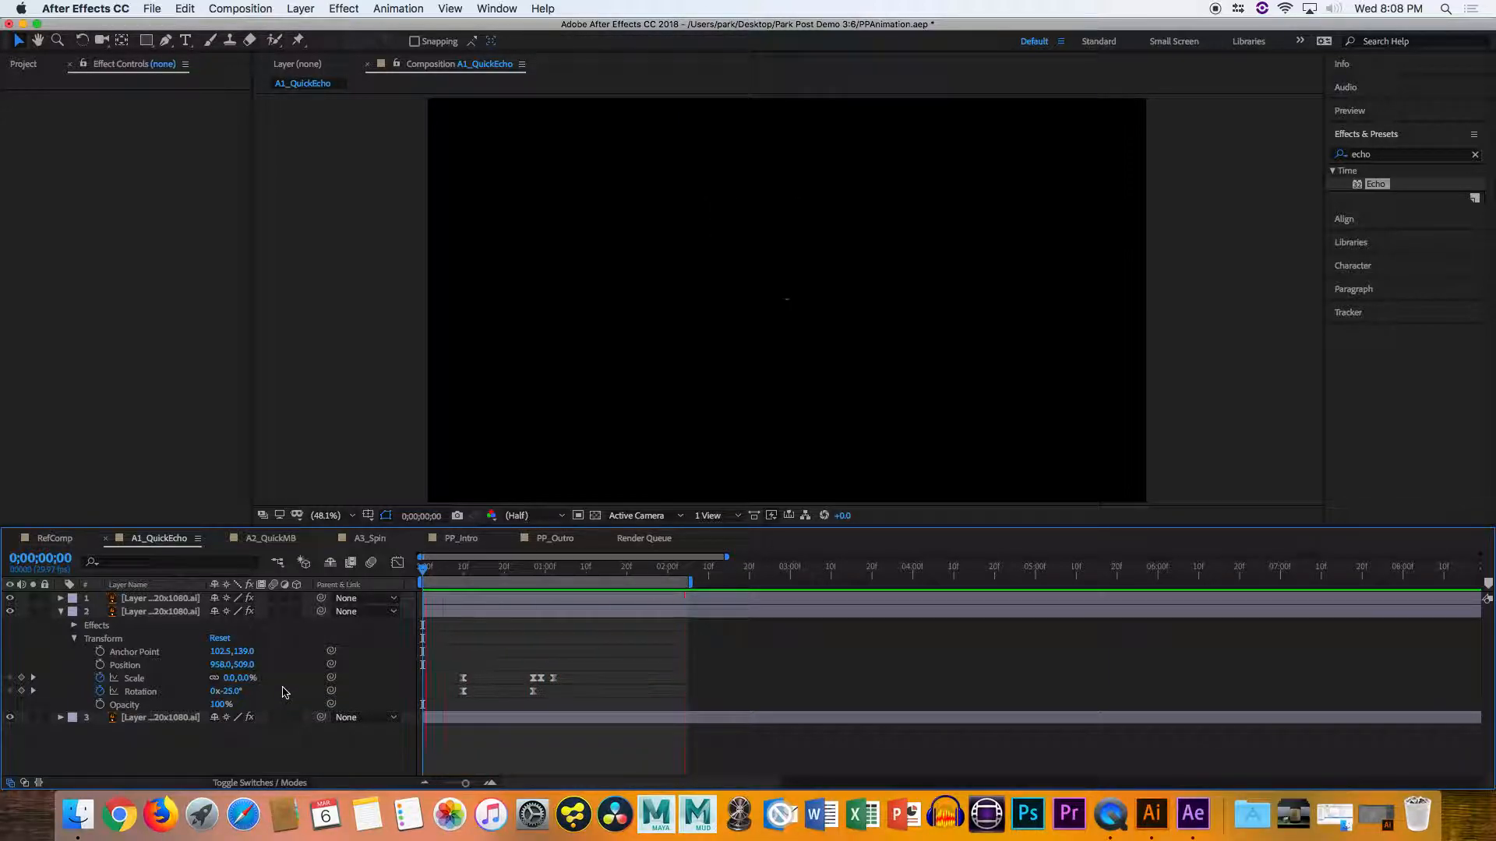
pyautogui.press('space')
# Hide layers 2 and 3 in A1_QuickEcho, and select the outer P layer at frame 8
pyautogui.moveTo(462, 572); pyautogui.dragTo(451, 573)
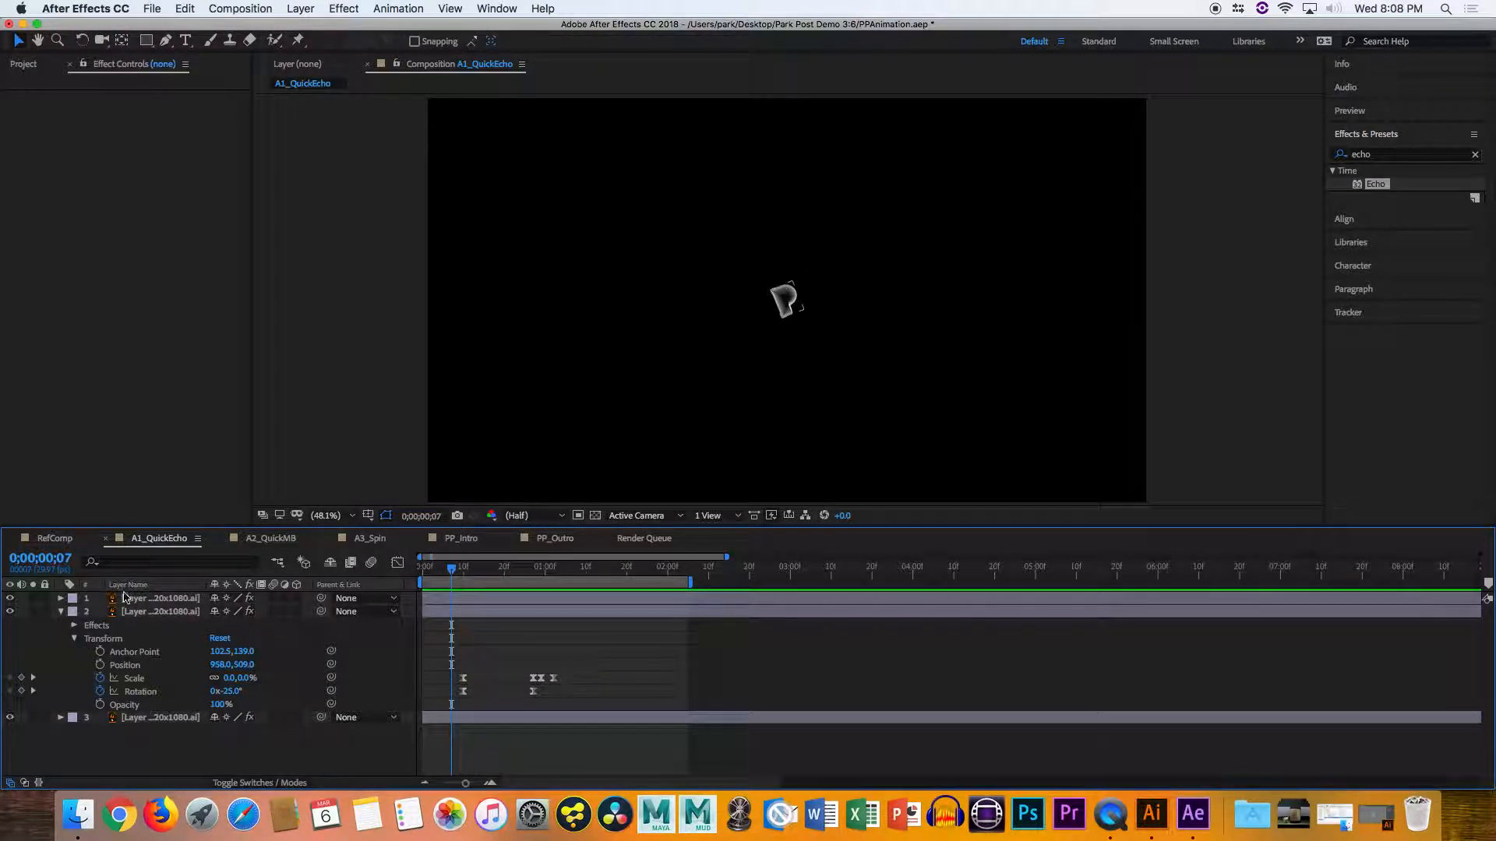
pyautogui.click(152, 598)
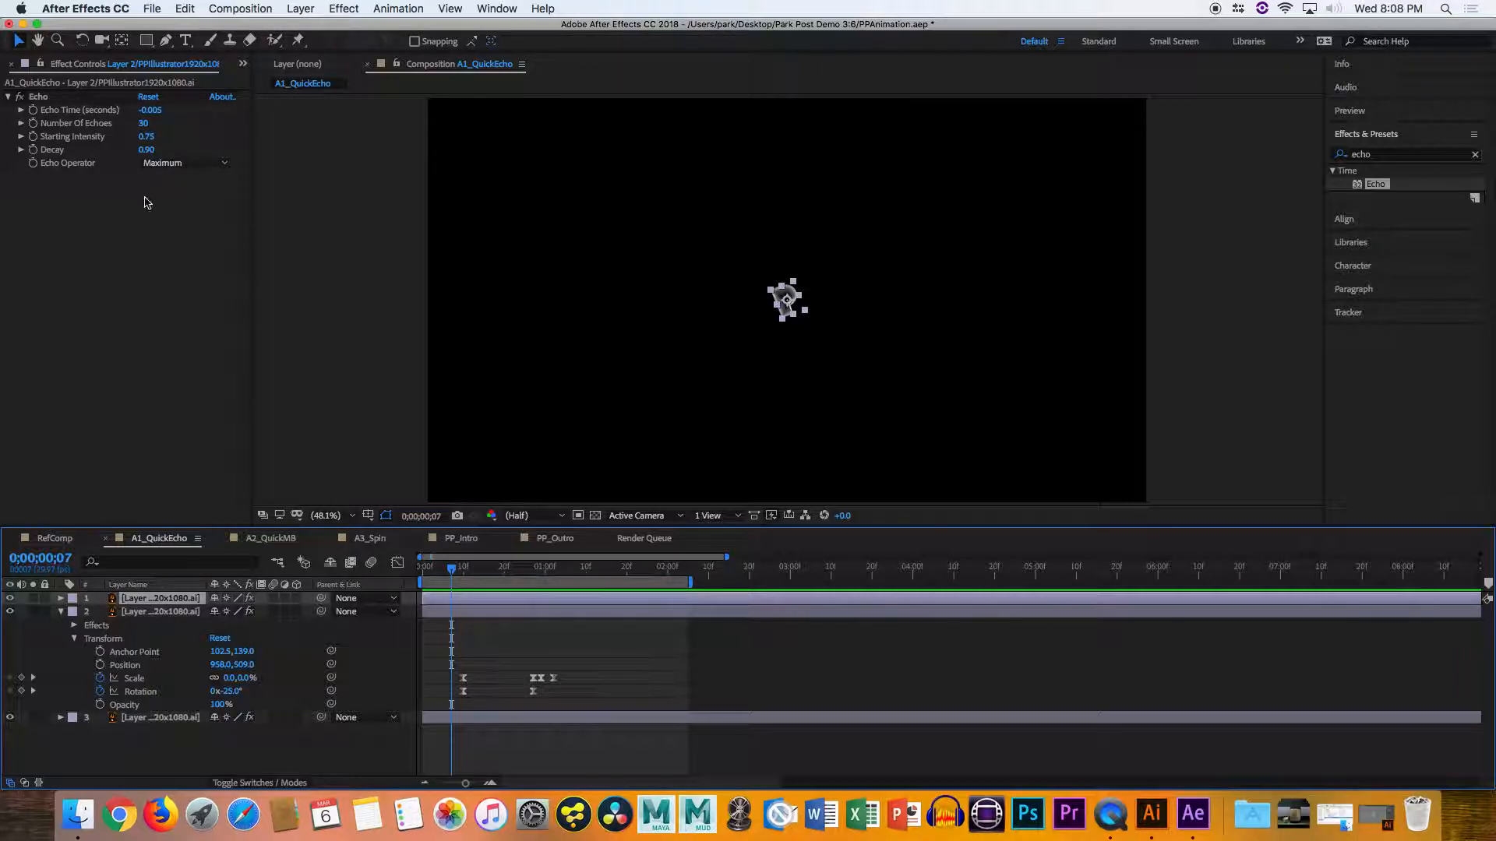
pyautogui.click(11, 619)
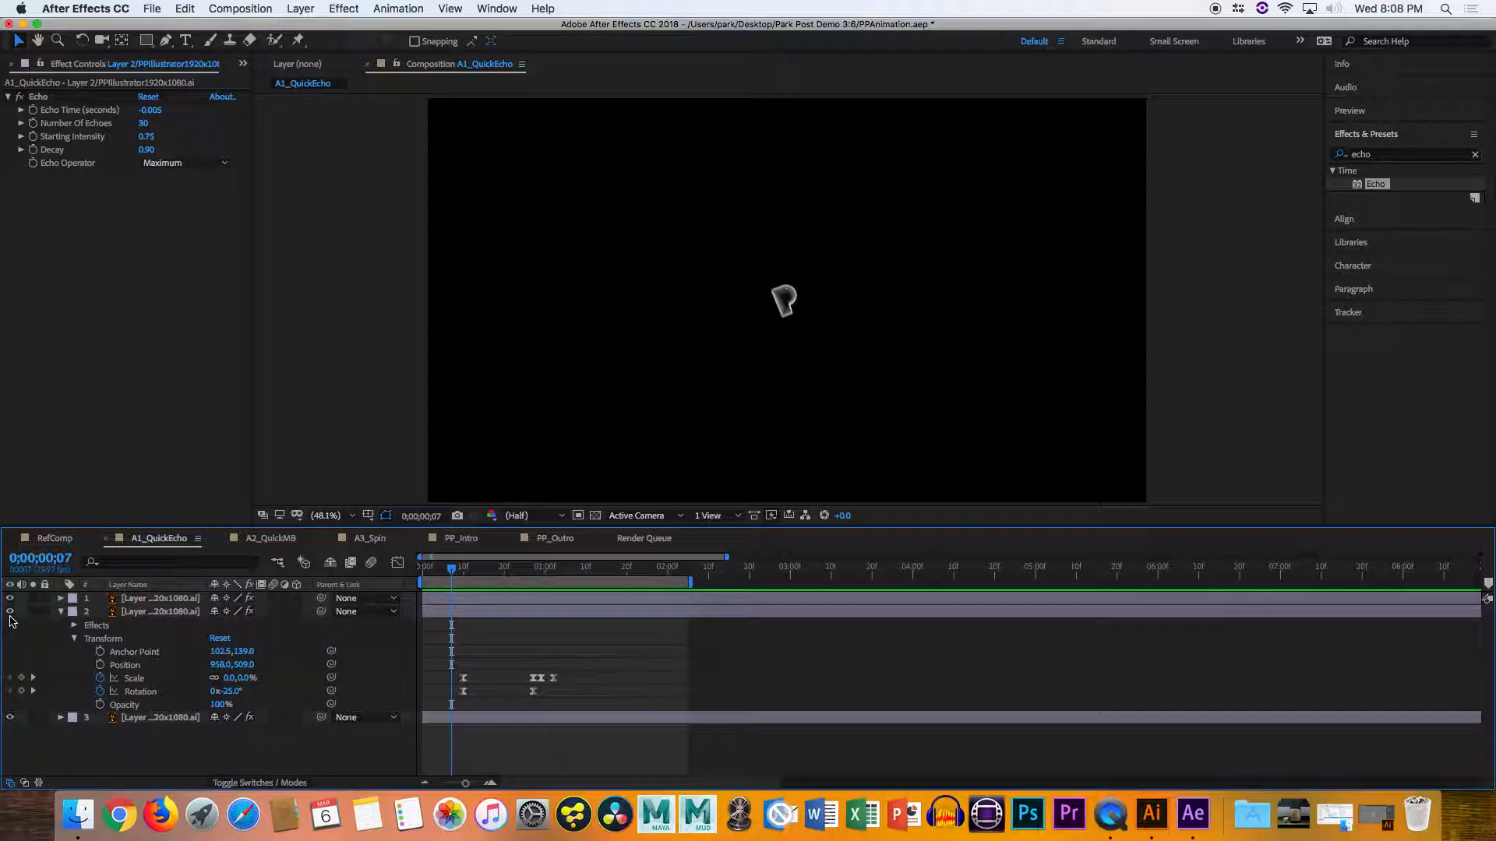
pyautogui.click(10, 614)
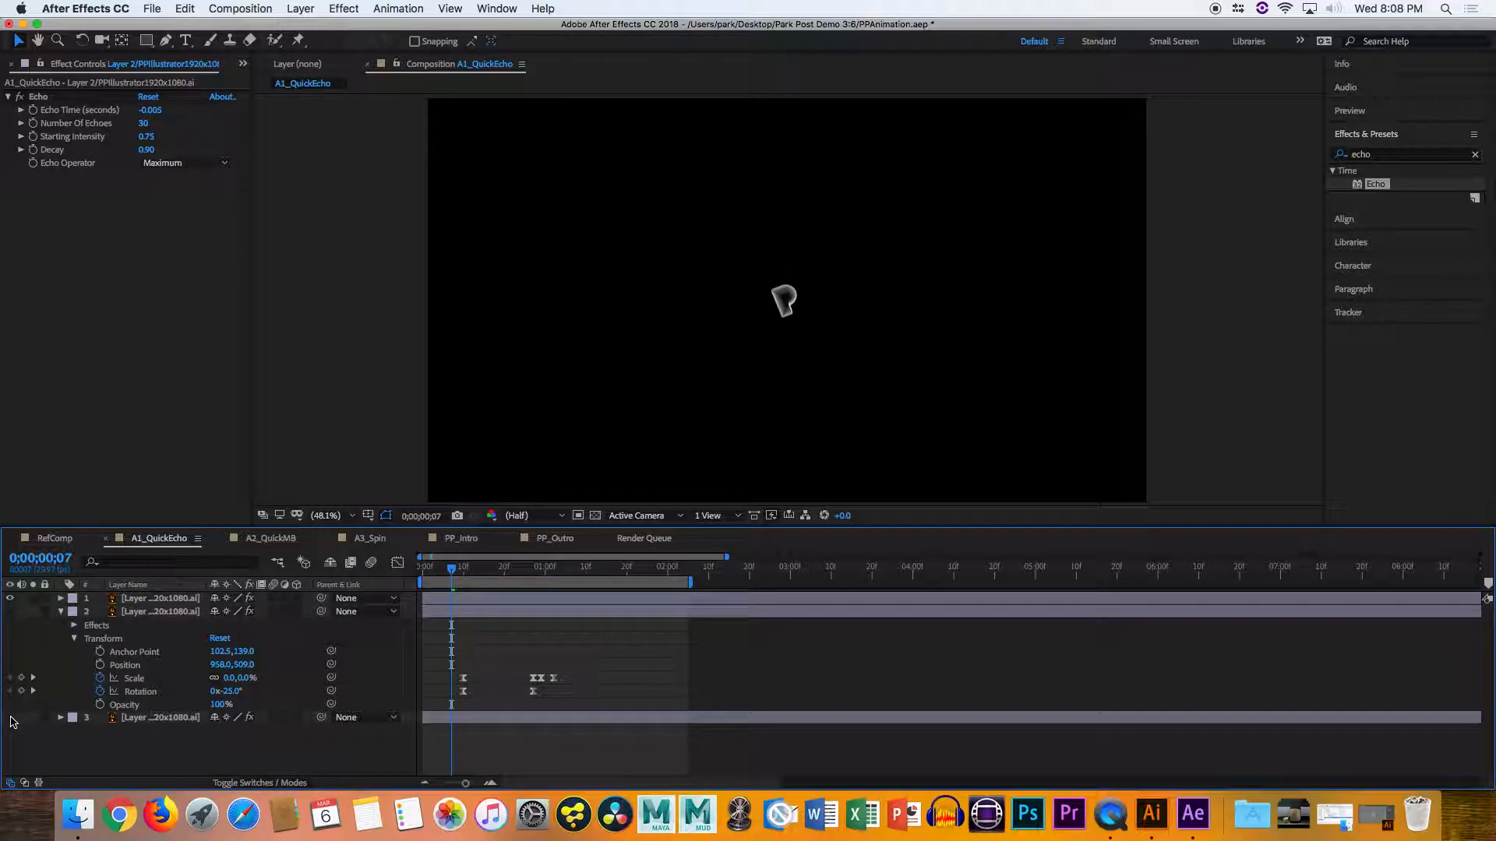
pyautogui.moveTo(443, 573); pyautogui.dragTo(456, 575)
pyautogui.click(158, 600)
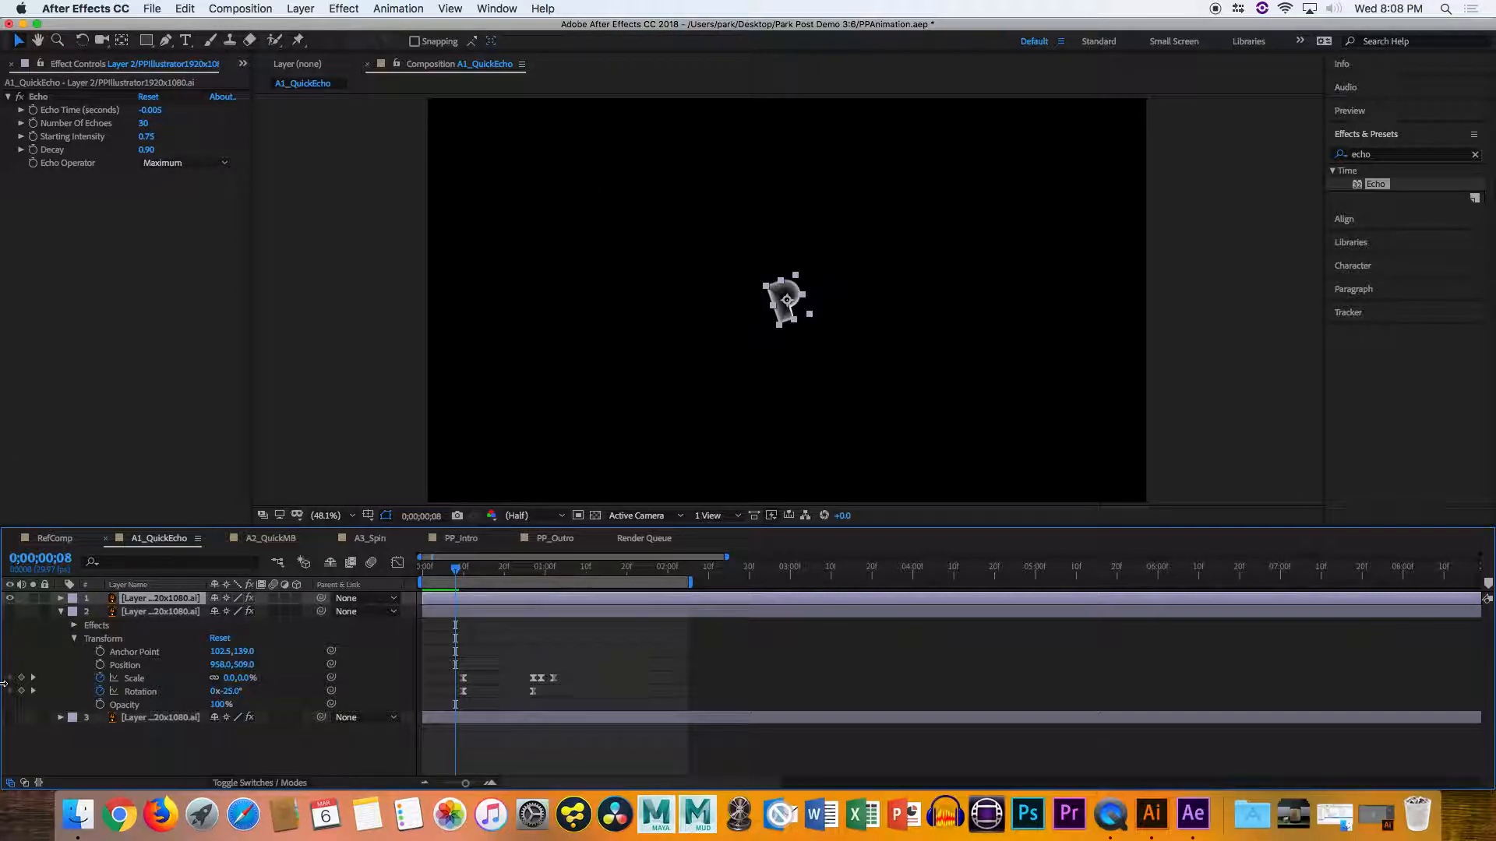
# Collapse layer 2 and expand the outer P layer's Transform and Echo effect properties in the timeline
pyautogui.click(61, 613)
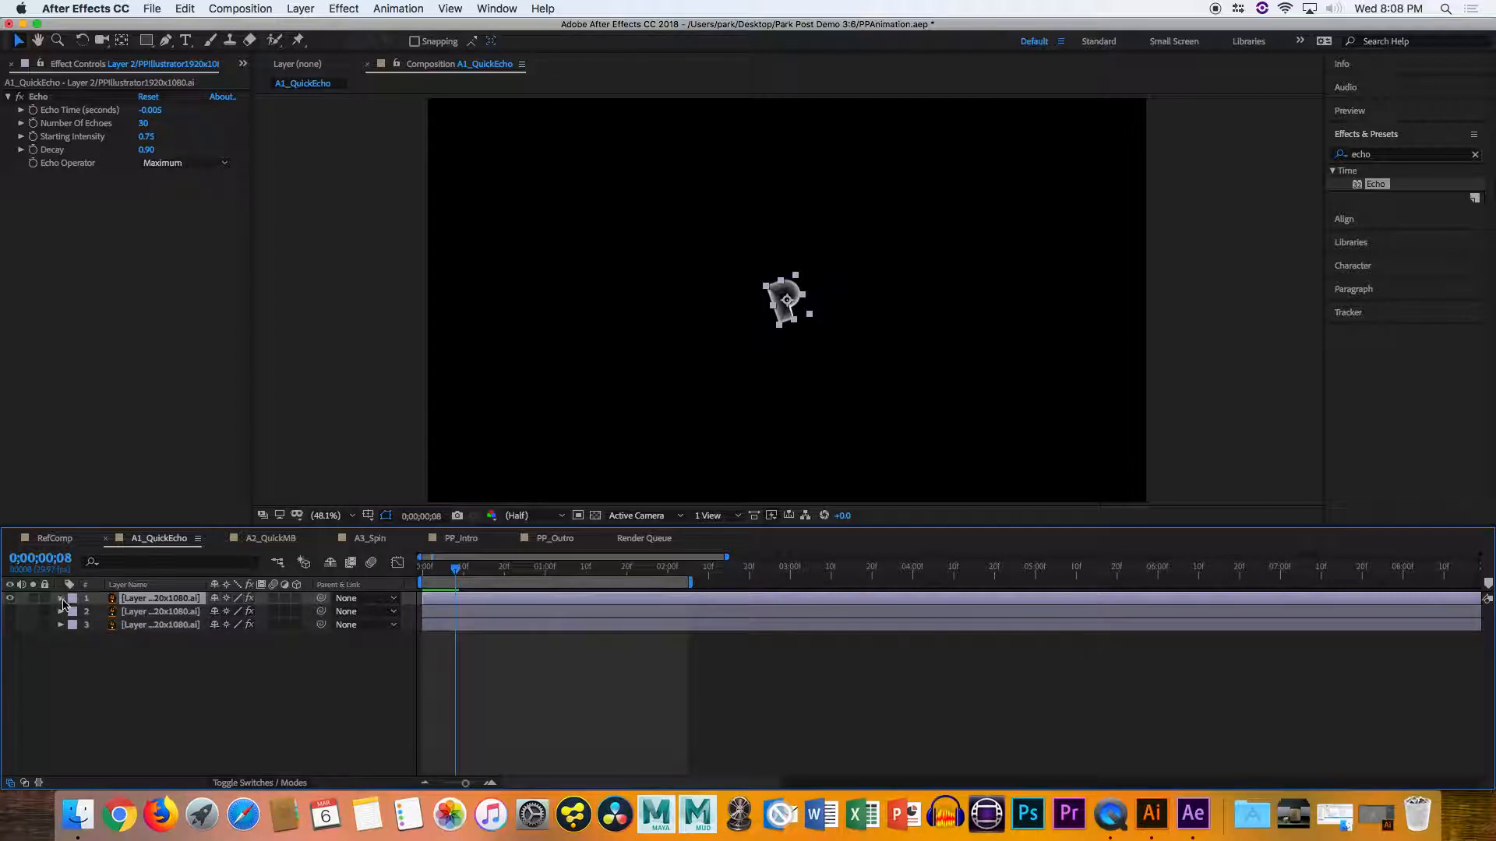
pyautogui.click(60, 598)
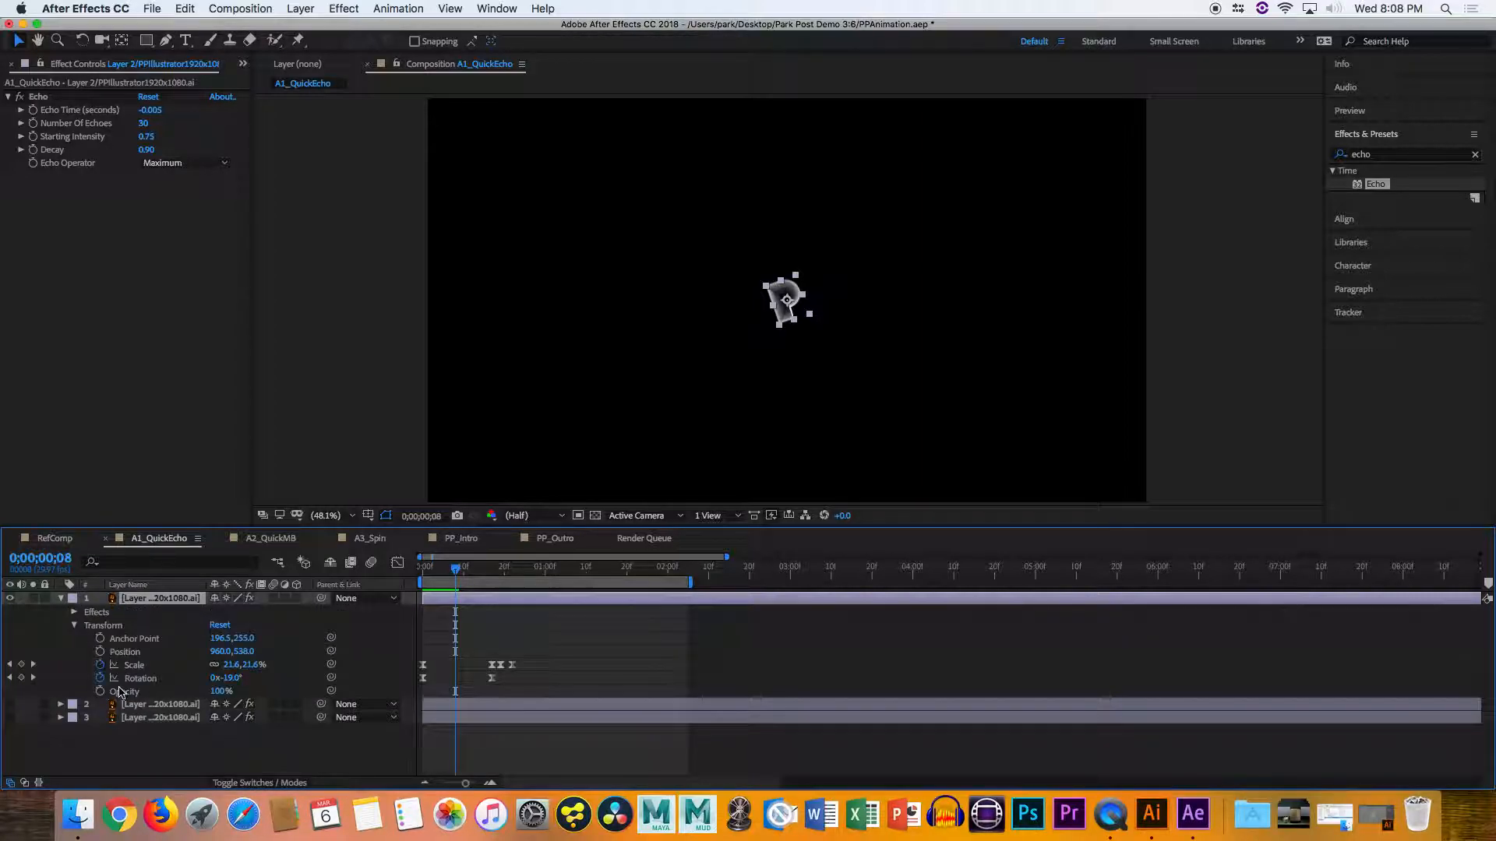
pyautogui.click(74, 612)
pyautogui.keyDown('shift'); pyautogui.click(148, 693); pyautogui.keyUp('shift')
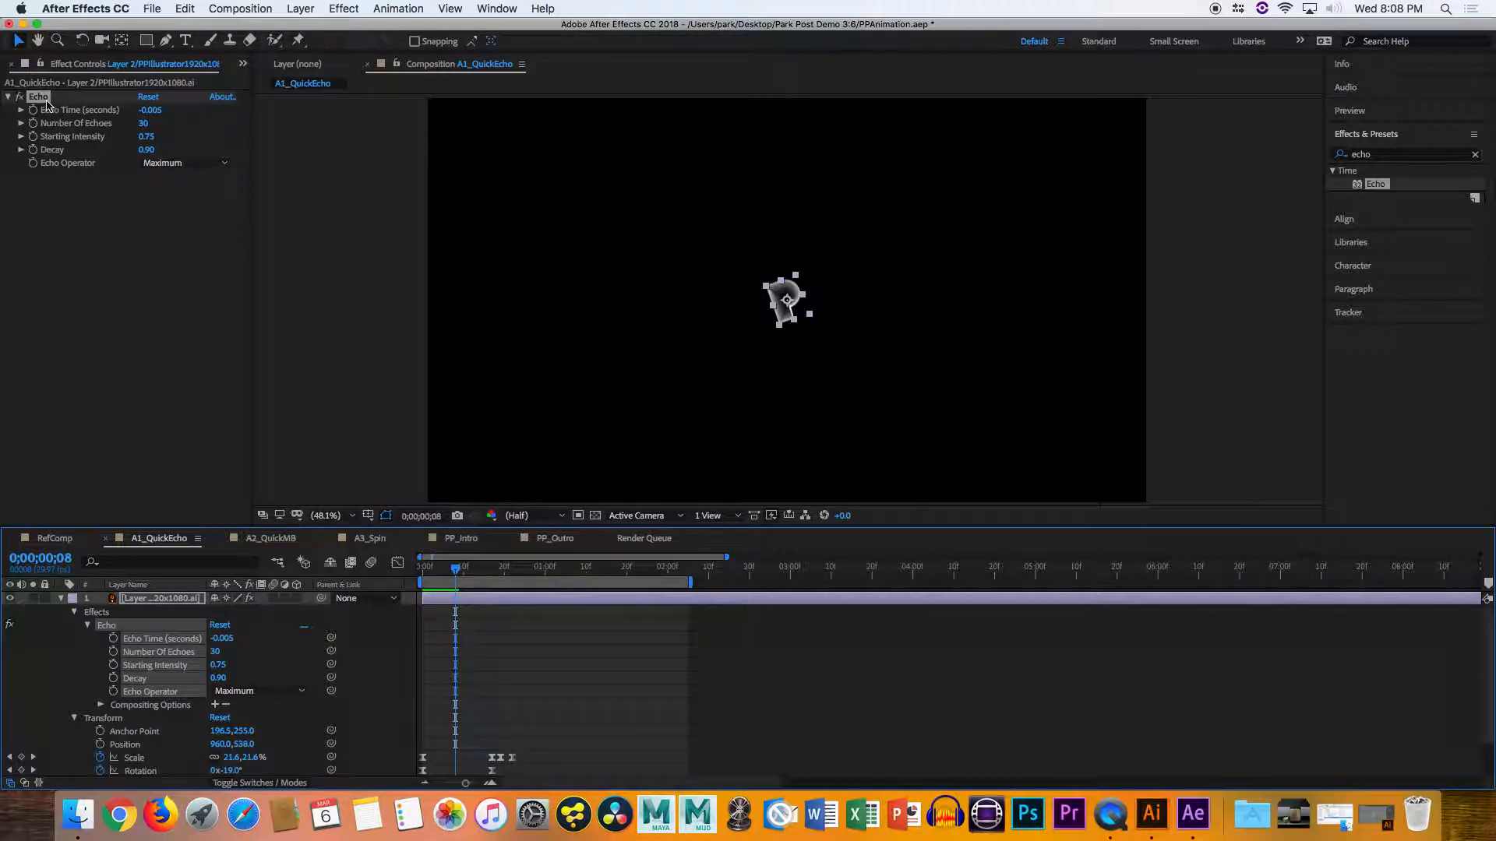
pyautogui.click(131, 142)
# Examine the individual echoes of the outer P up close at frame 14, at 200% magnification
pyautogui.click(481, 569)
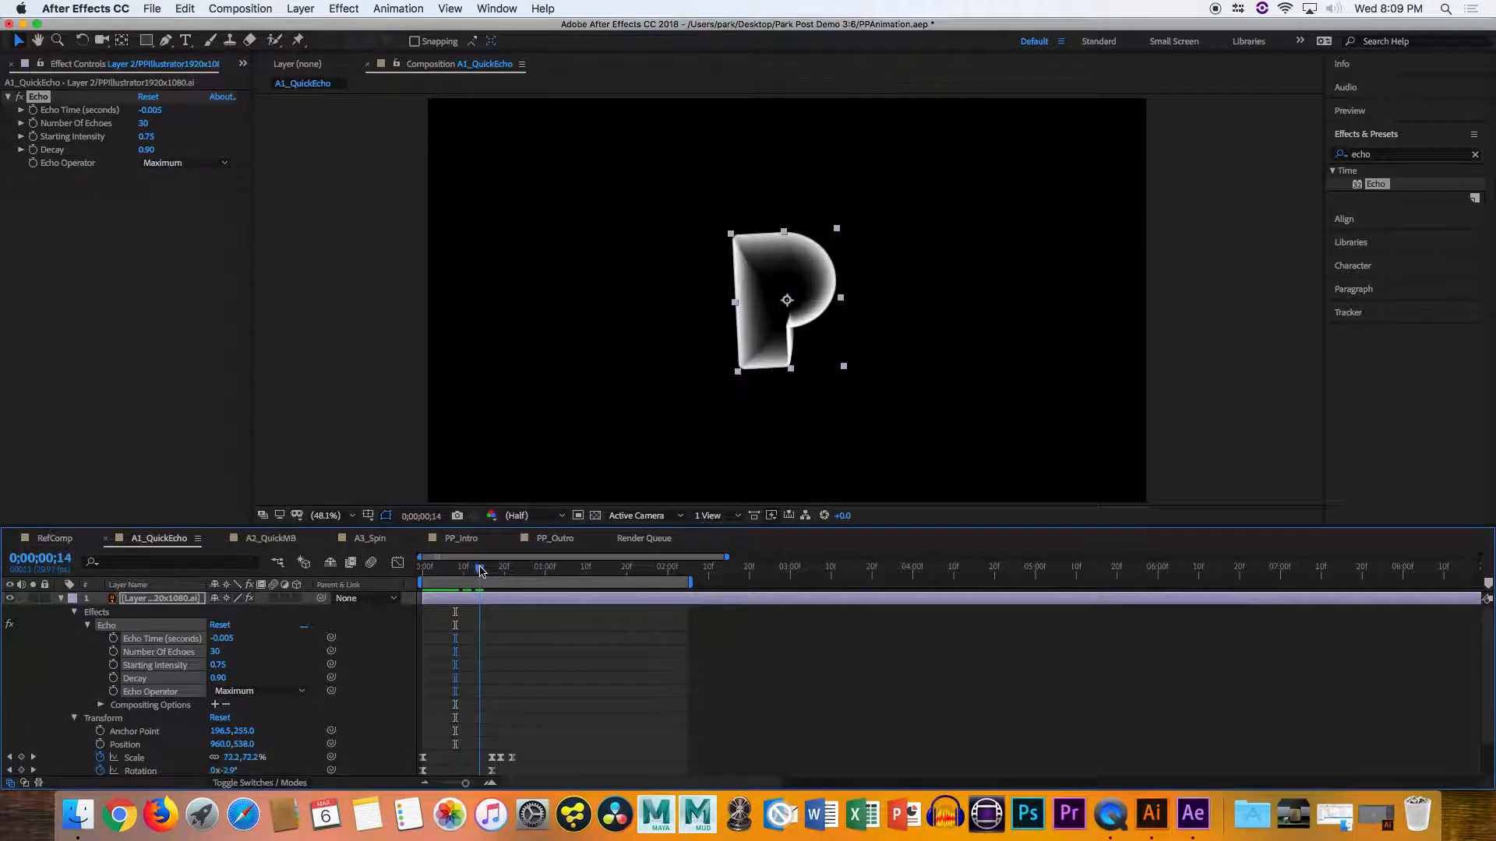
pyautogui.press('z')
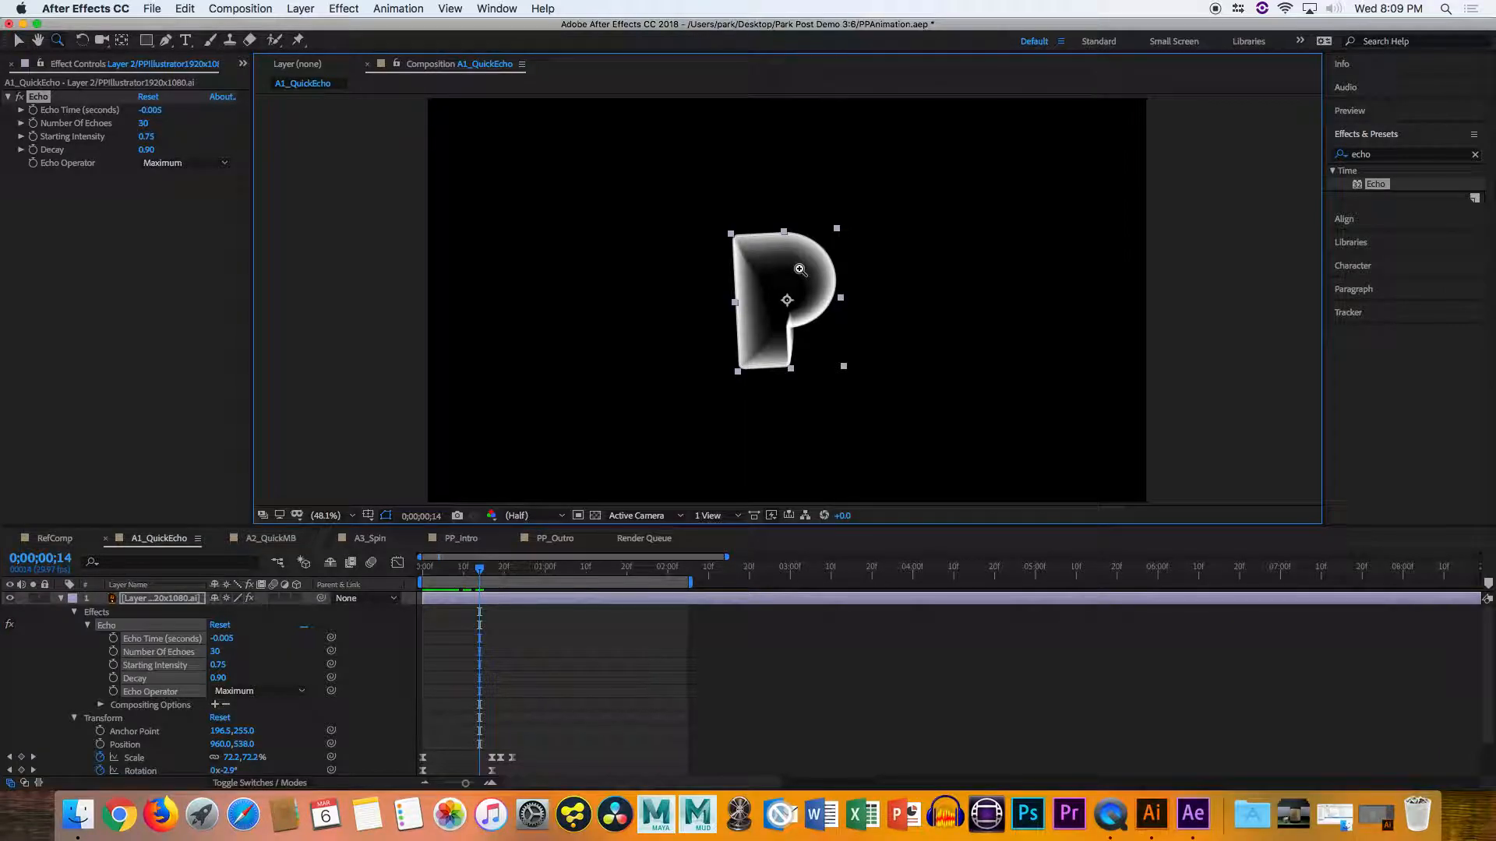
pyautogui.moveTo(788, 267); pyautogui.dragTo(841, 289)
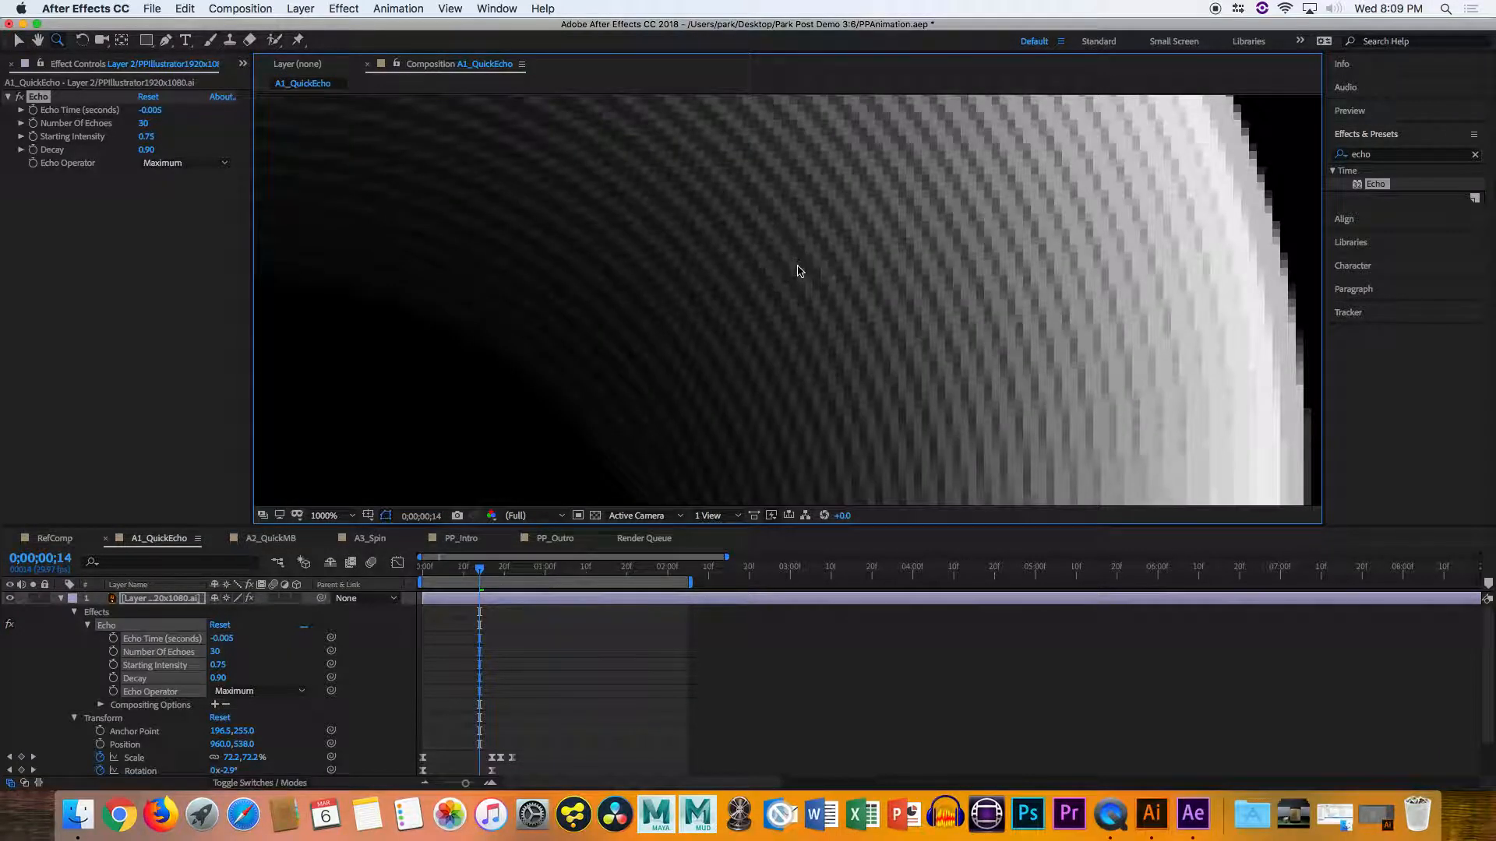
pyautogui.keyDown('alt'); pyautogui.click(798, 267); pyautogui.keyUp('alt')
pyautogui.keyDown('alt'); pyautogui.click(798, 267); pyautogui.keyUp('alt')
pyautogui.keyDown('alt'); pyautogui.click(798, 267); pyautogui.keyUp('alt')
pyautogui.keyDown('alt'); pyautogui.click(715, 275); pyautogui.keyUp('alt')
pyautogui.click(715, 275)
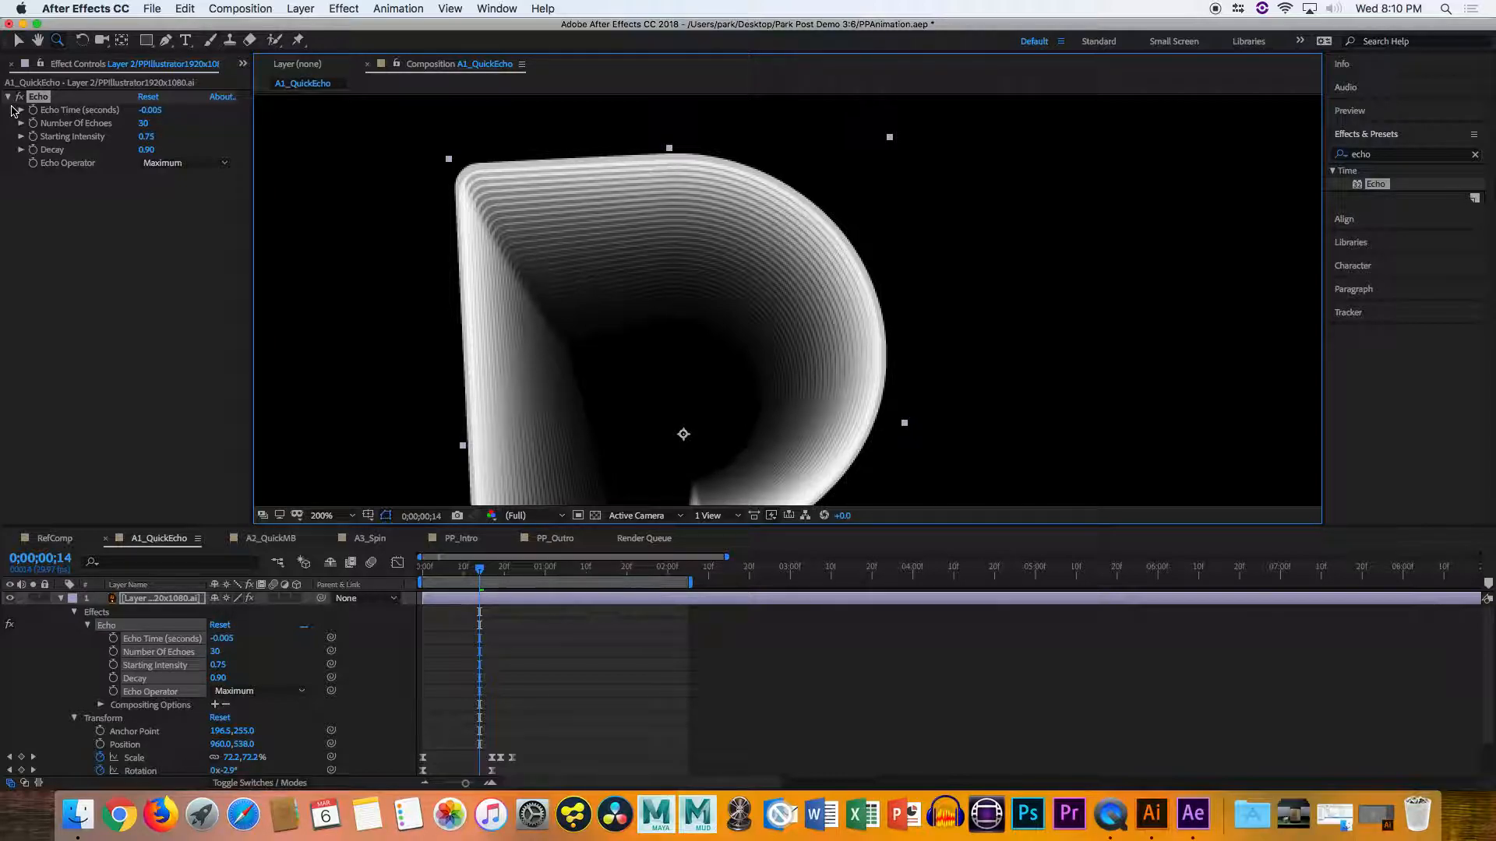
# Set the Echo effect's Echo Time on the outer P layer to 0.005 seconds
pyautogui.moveTo(155, 110); pyautogui.dragTo(156, 110)
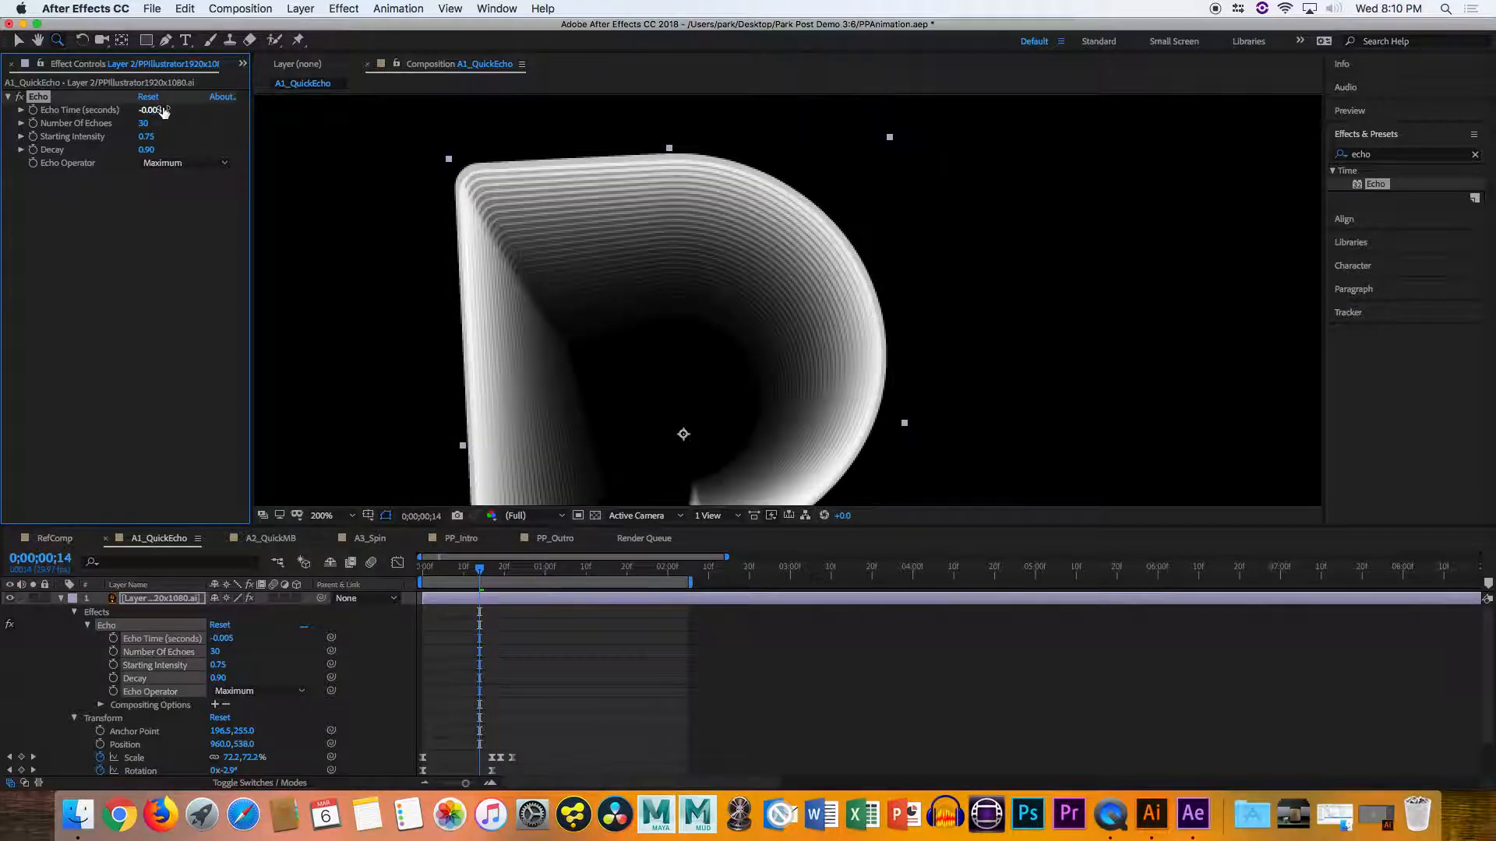
pyautogui.click(156, 111)
pyautogui.click(160, 110)
pyautogui.press('Delete')
pyautogui.press('Return')
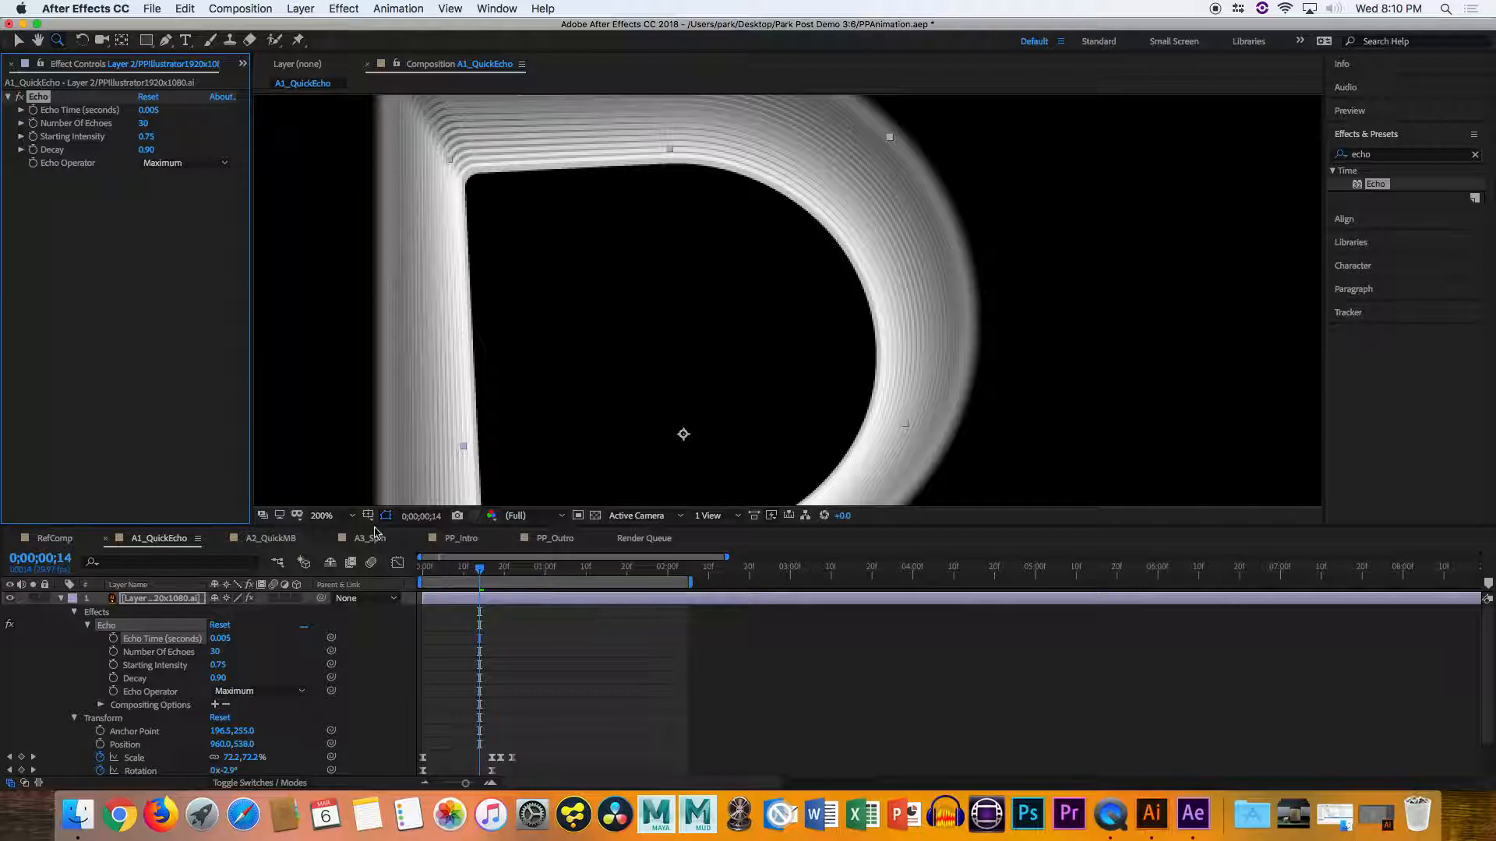
# Fit the whole composition in view and preview the reversed echo from the start
pyautogui.click(327, 516)
pyautogui.click(374, 241)
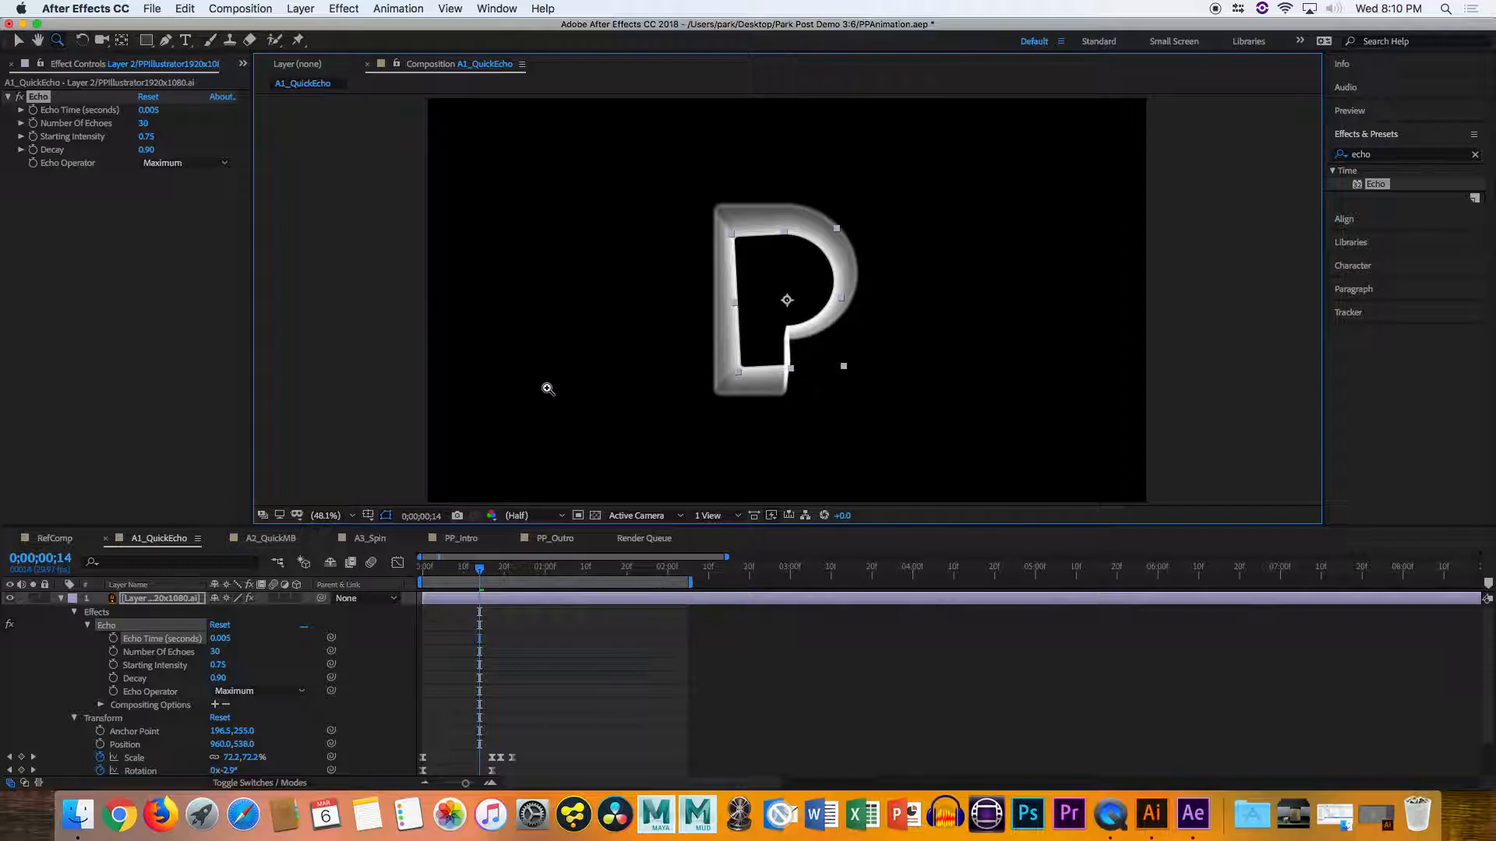
pyautogui.moveTo(470, 566); pyautogui.dragTo(445, 570)
pyautogui.press('space')
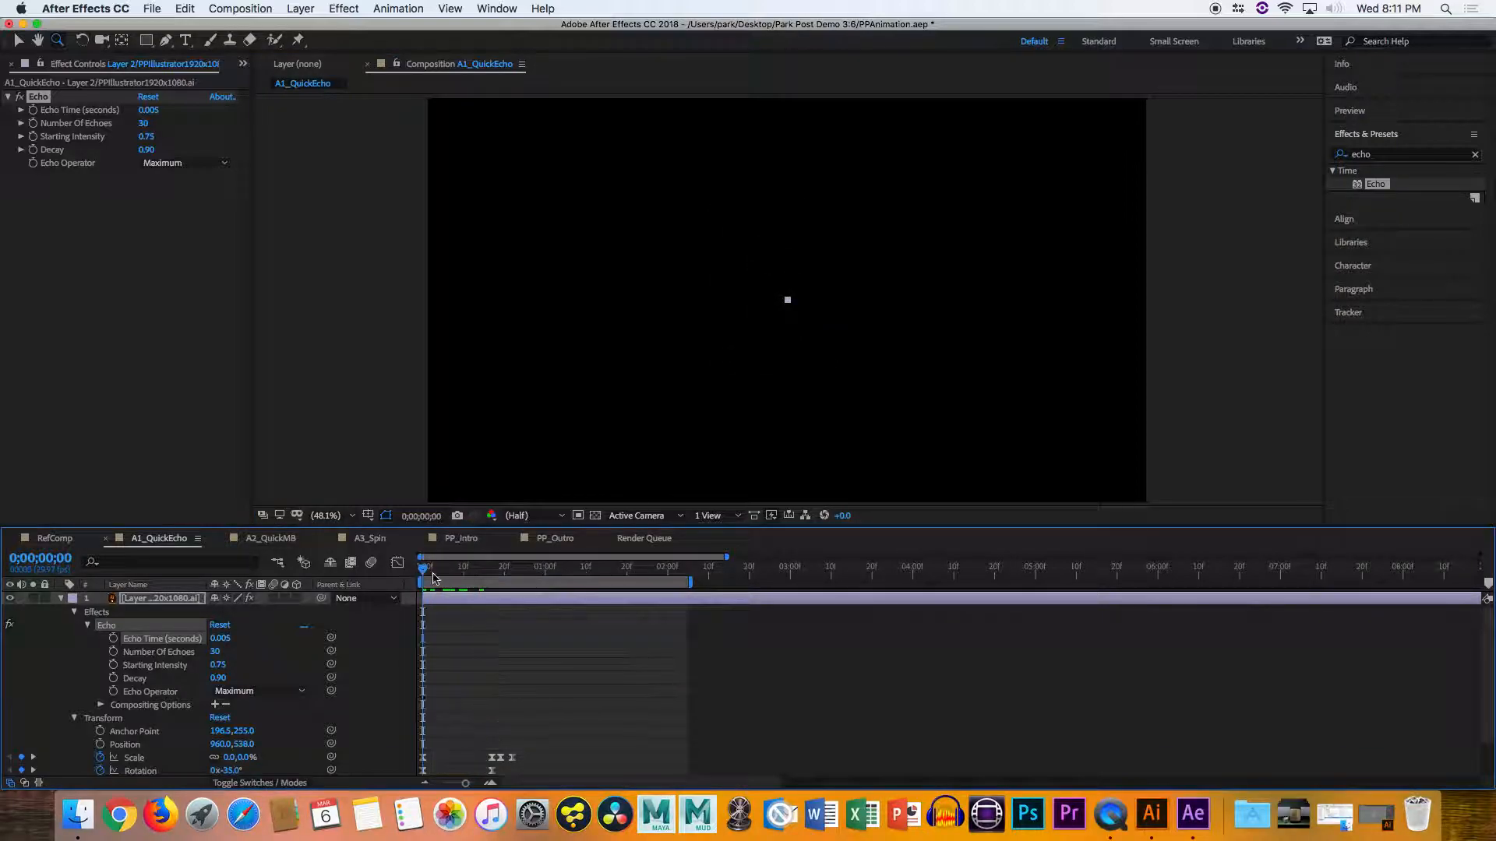
pyautogui.press('space')
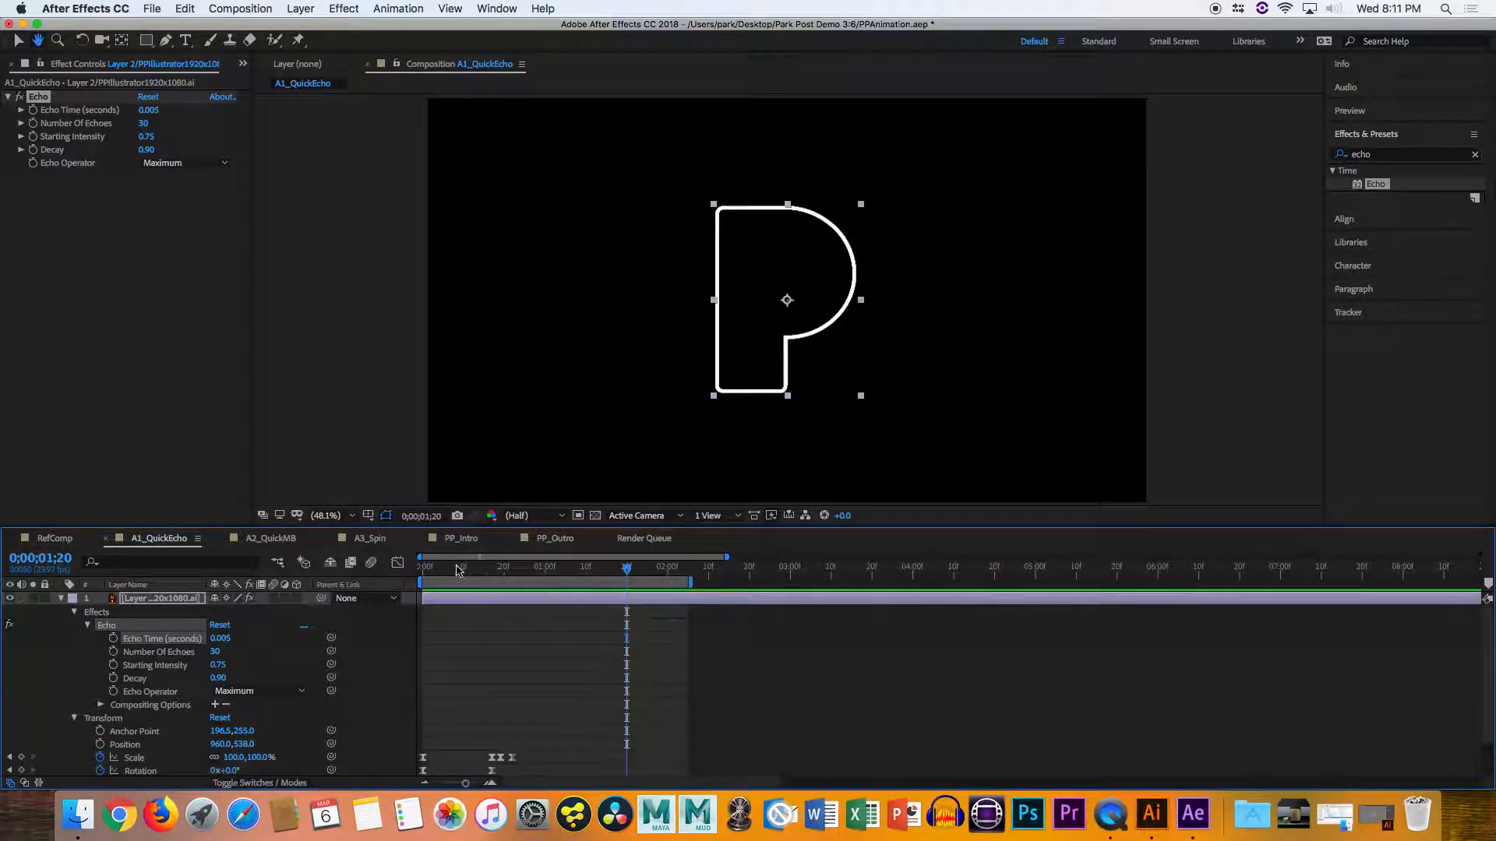
pyautogui.press('space')
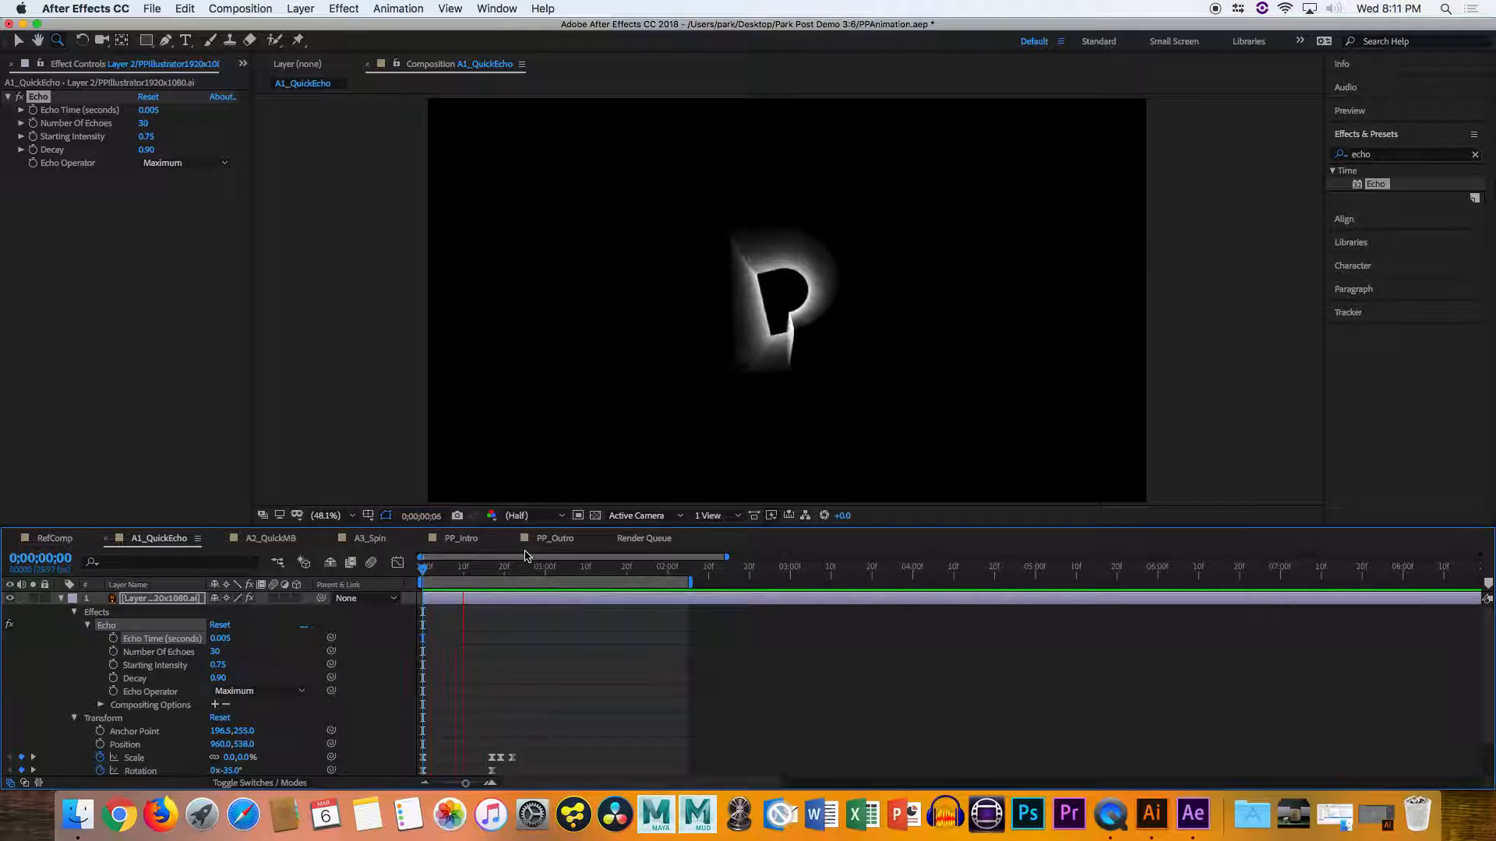
pyautogui.press('space')
# Set the Echo effect's Starting Intensity to 1.00 and preview the animation from the start
pyautogui.moveTo(485, 568); pyautogui.dragTo(463, 570)
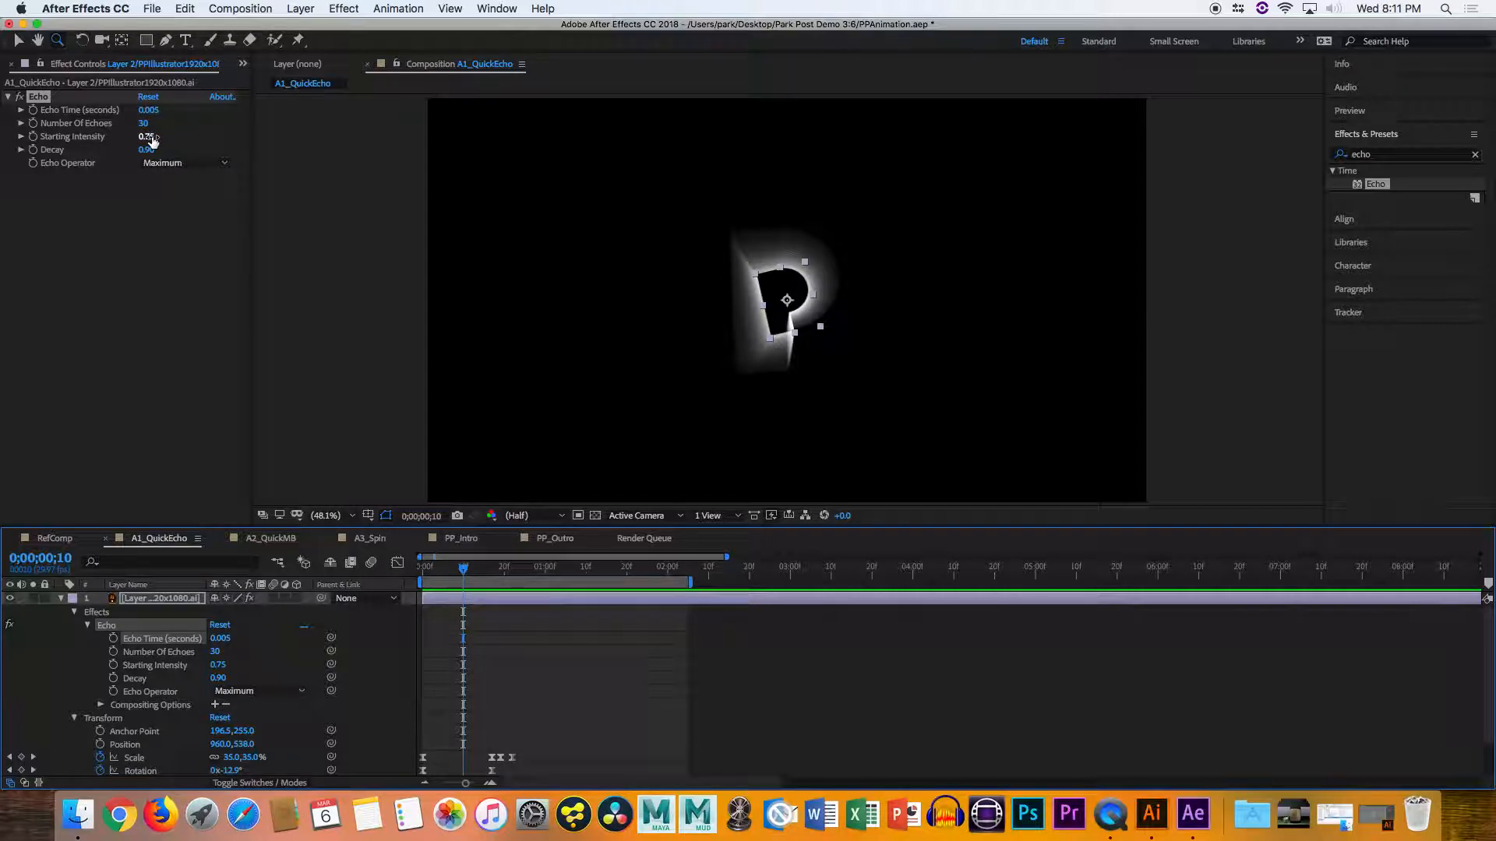
pyautogui.moveTo(152, 139); pyautogui.dragTo(203, 142)
pyautogui.moveTo(464, 575); pyautogui.dragTo(422, 575)
pyautogui.press('space')
pyautogui.press('space')
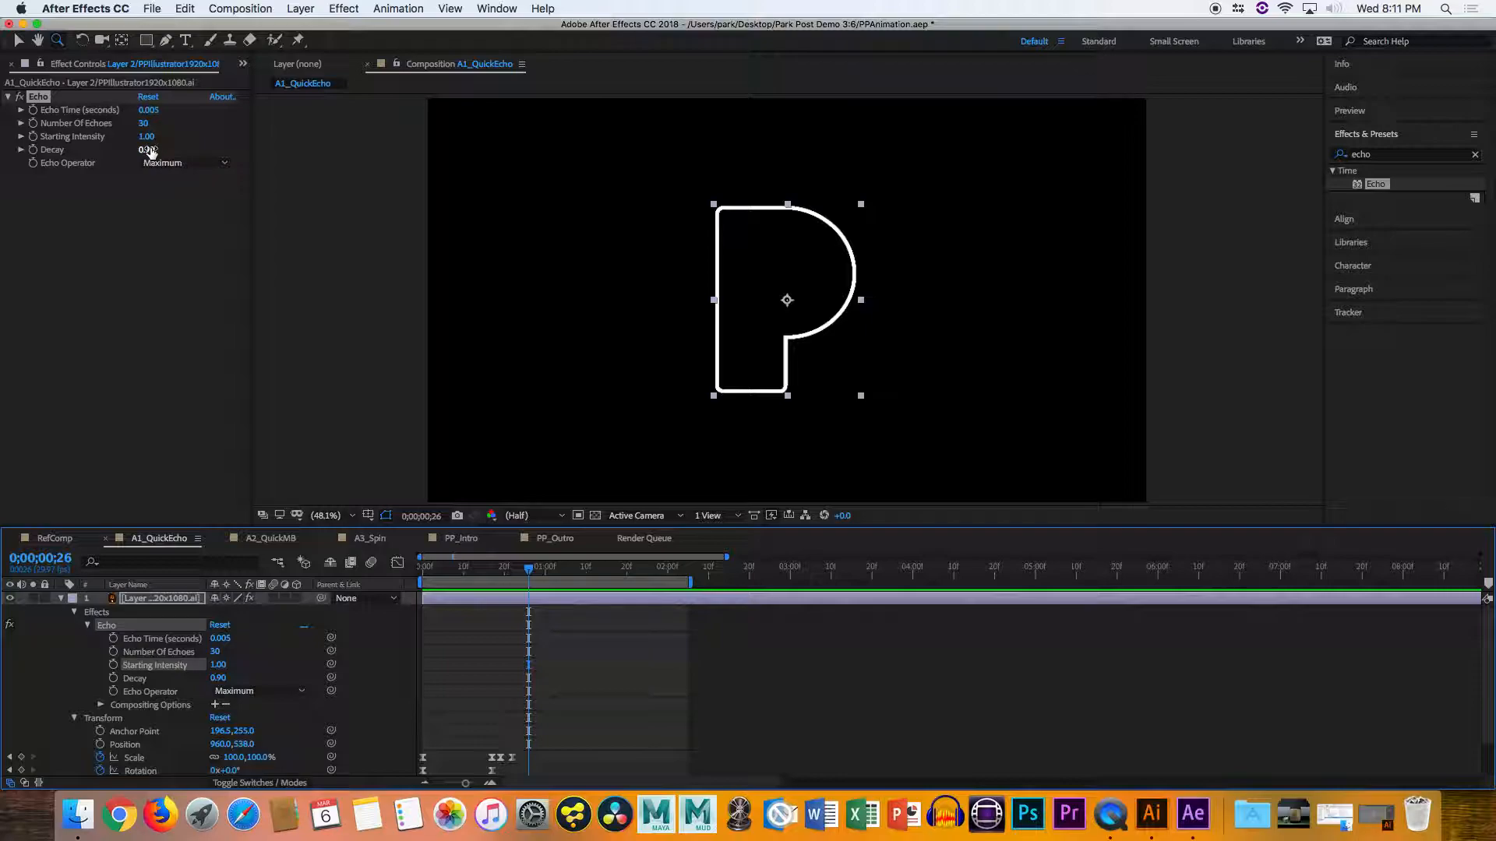
# Try an Echo Decay of 1.54 at frame 13, preview the effect, and undo the Decay change
pyautogui.moveTo(502, 567); pyautogui.dragTo(475, 570)
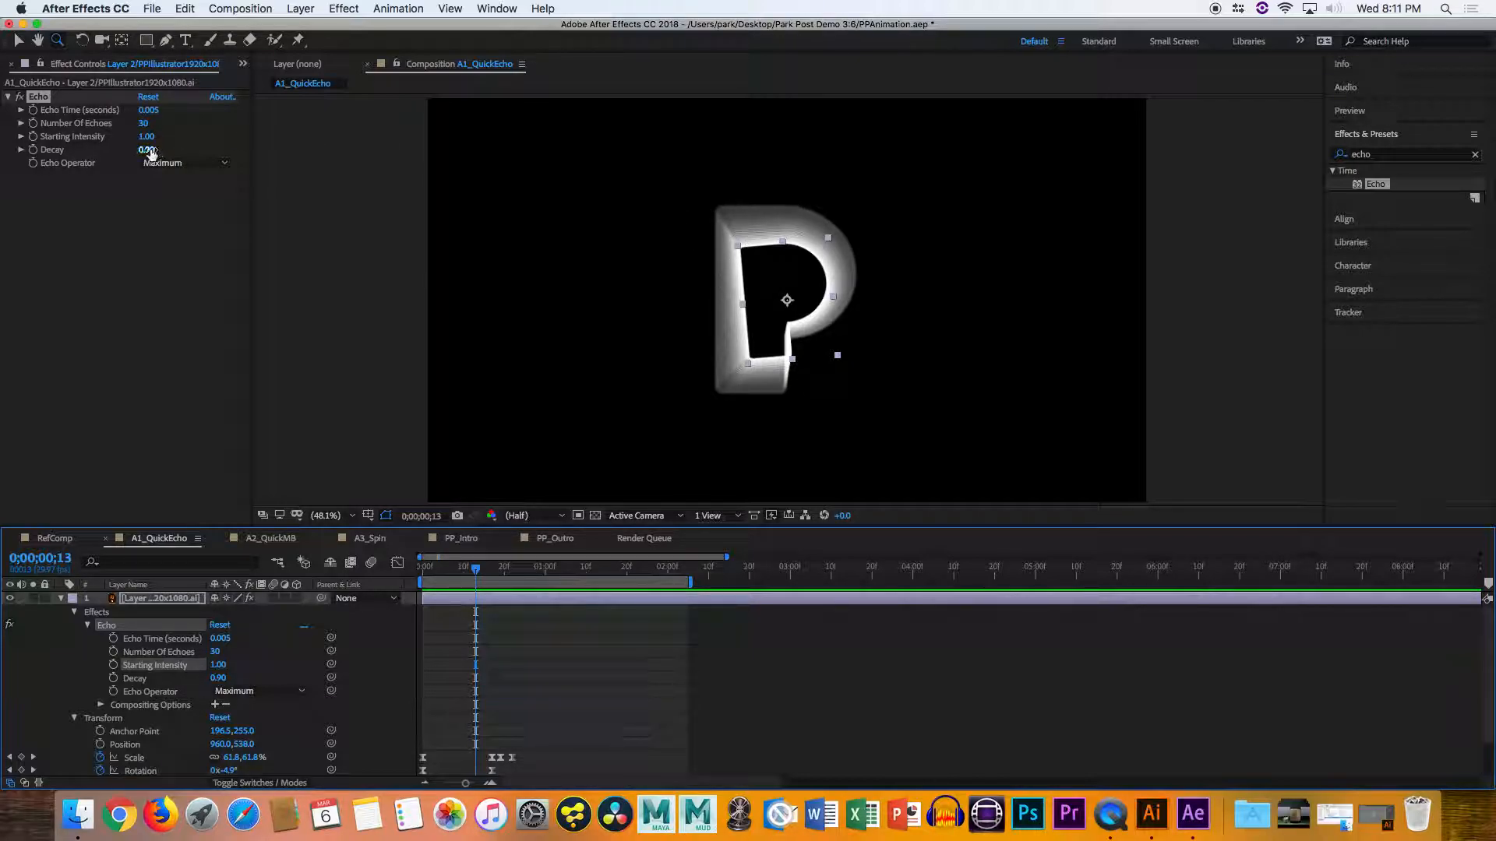
pyautogui.moveTo(148, 151); pyautogui.dragTo(222, 152)
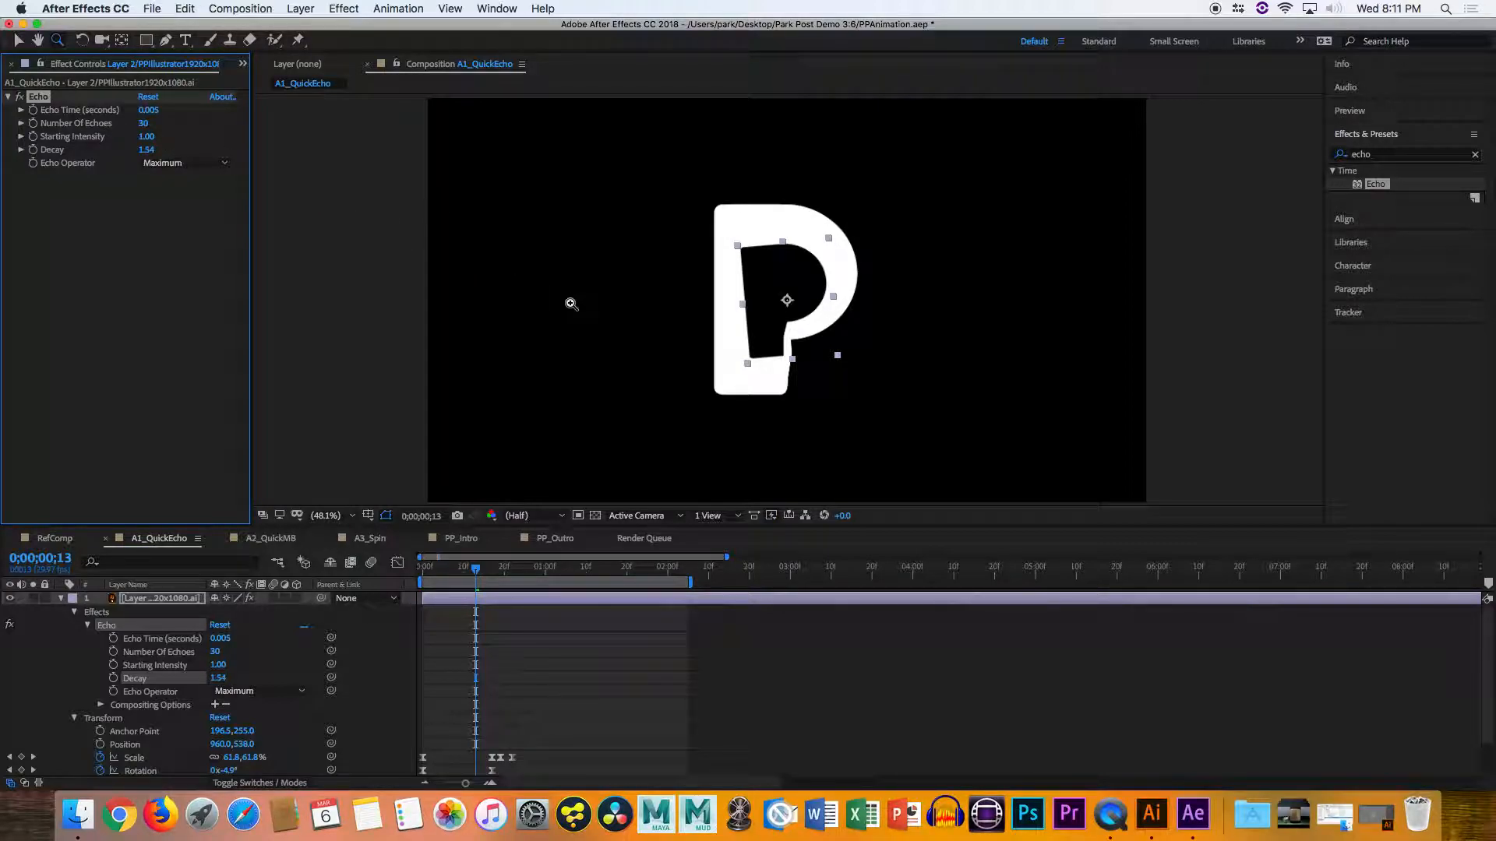
pyautogui.click(473, 576)
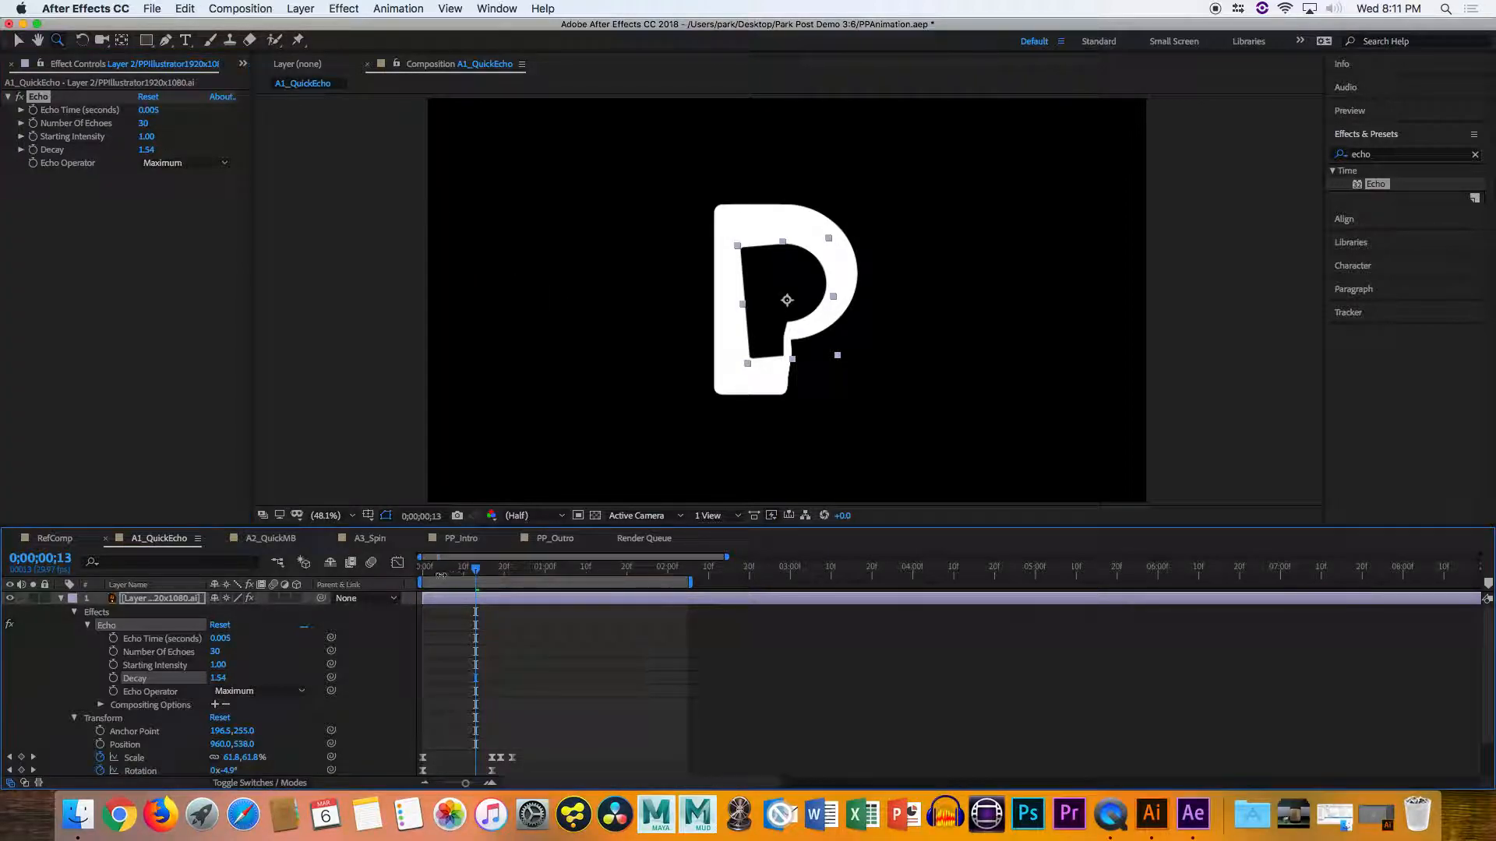
pyautogui.press('space')
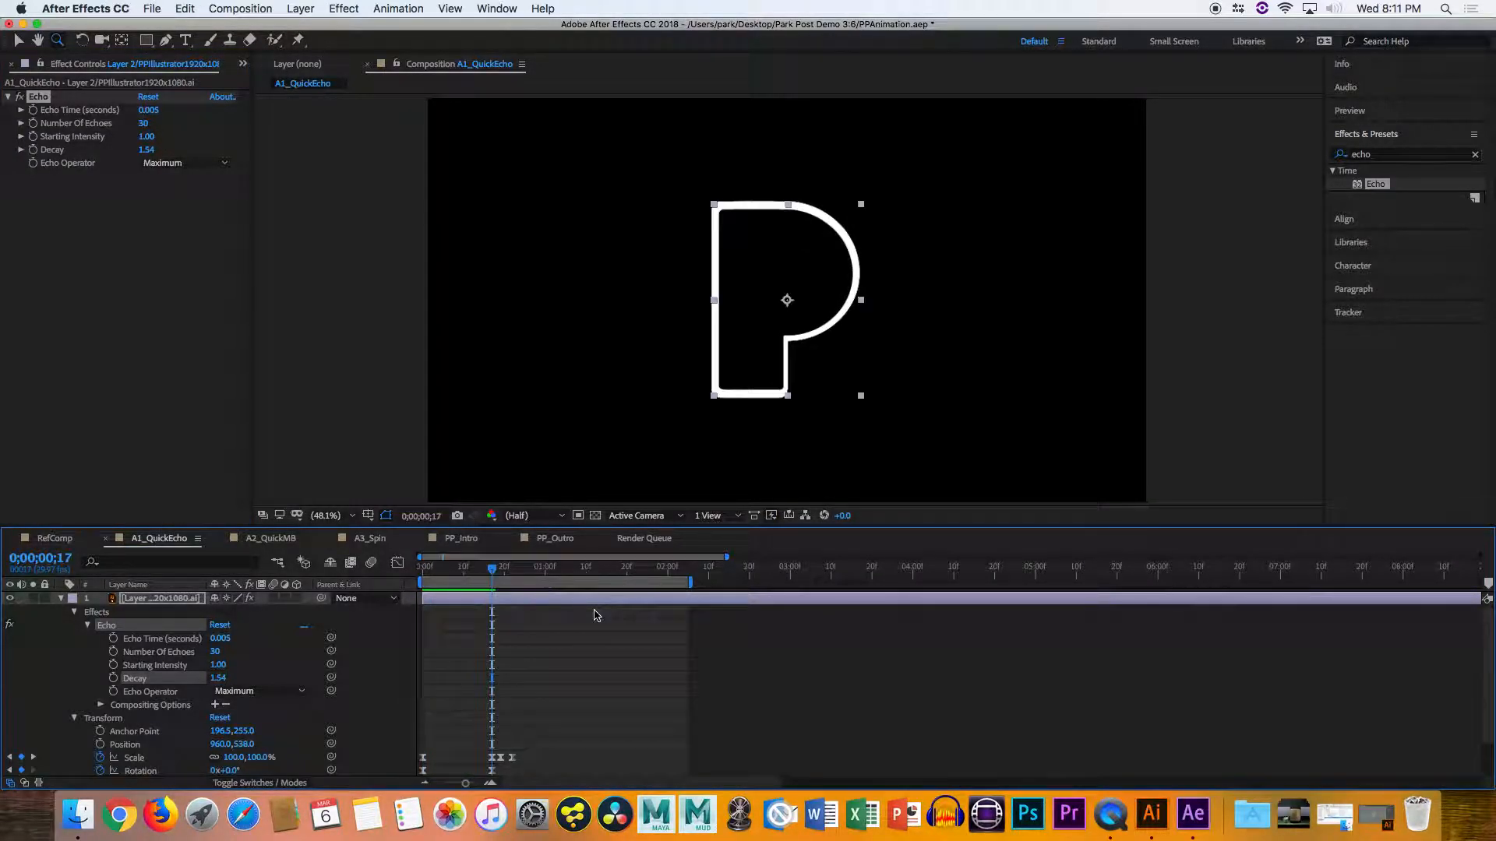
pyautogui.click(484, 575)
pyautogui.moveTo(480, 574); pyautogui.dragTo(190, 431)
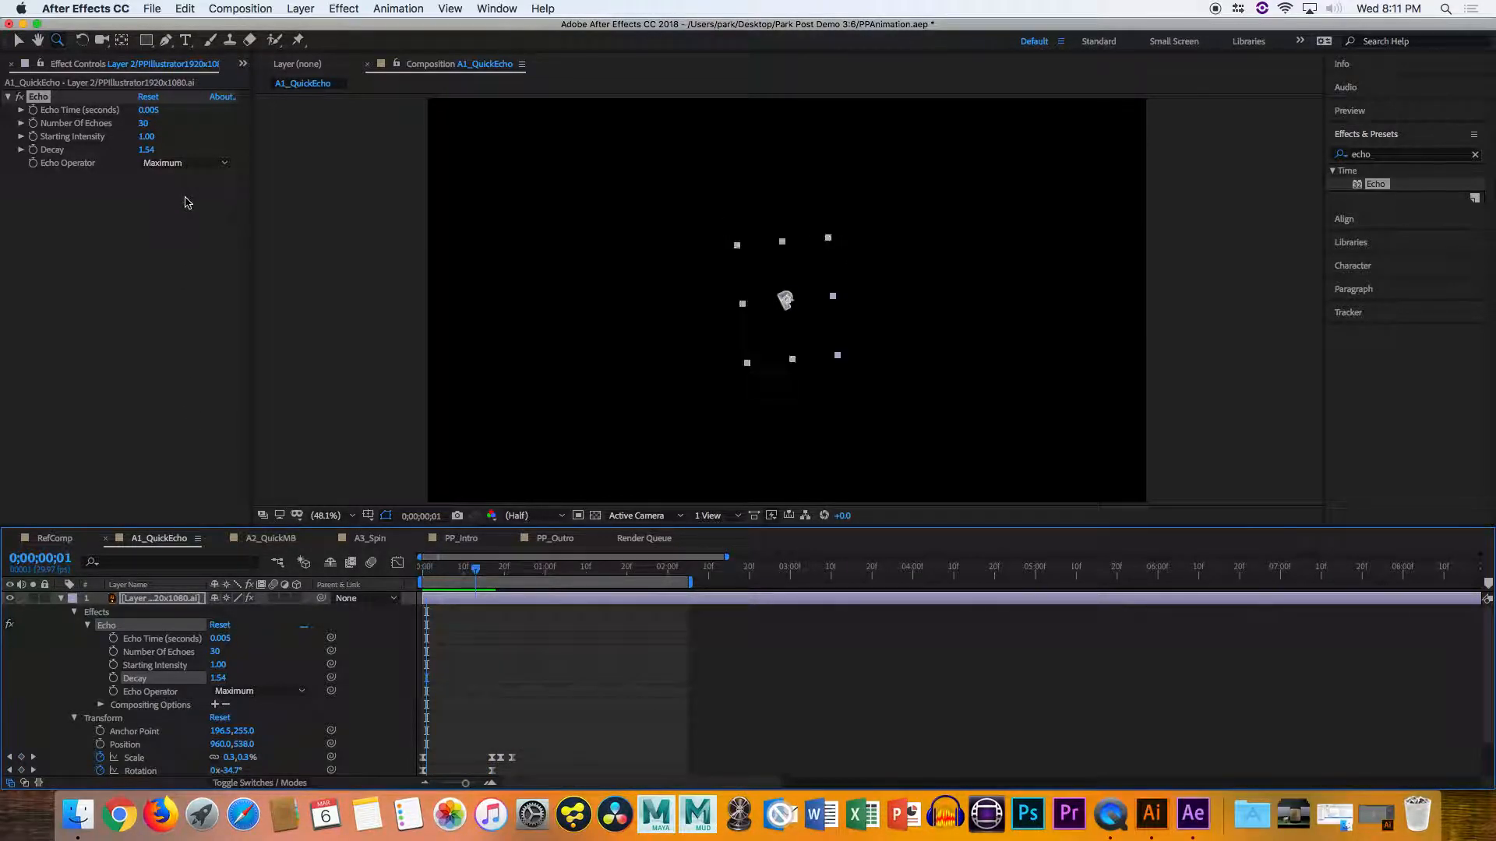
pyautogui.press('space')
pyautogui.press('super+z')
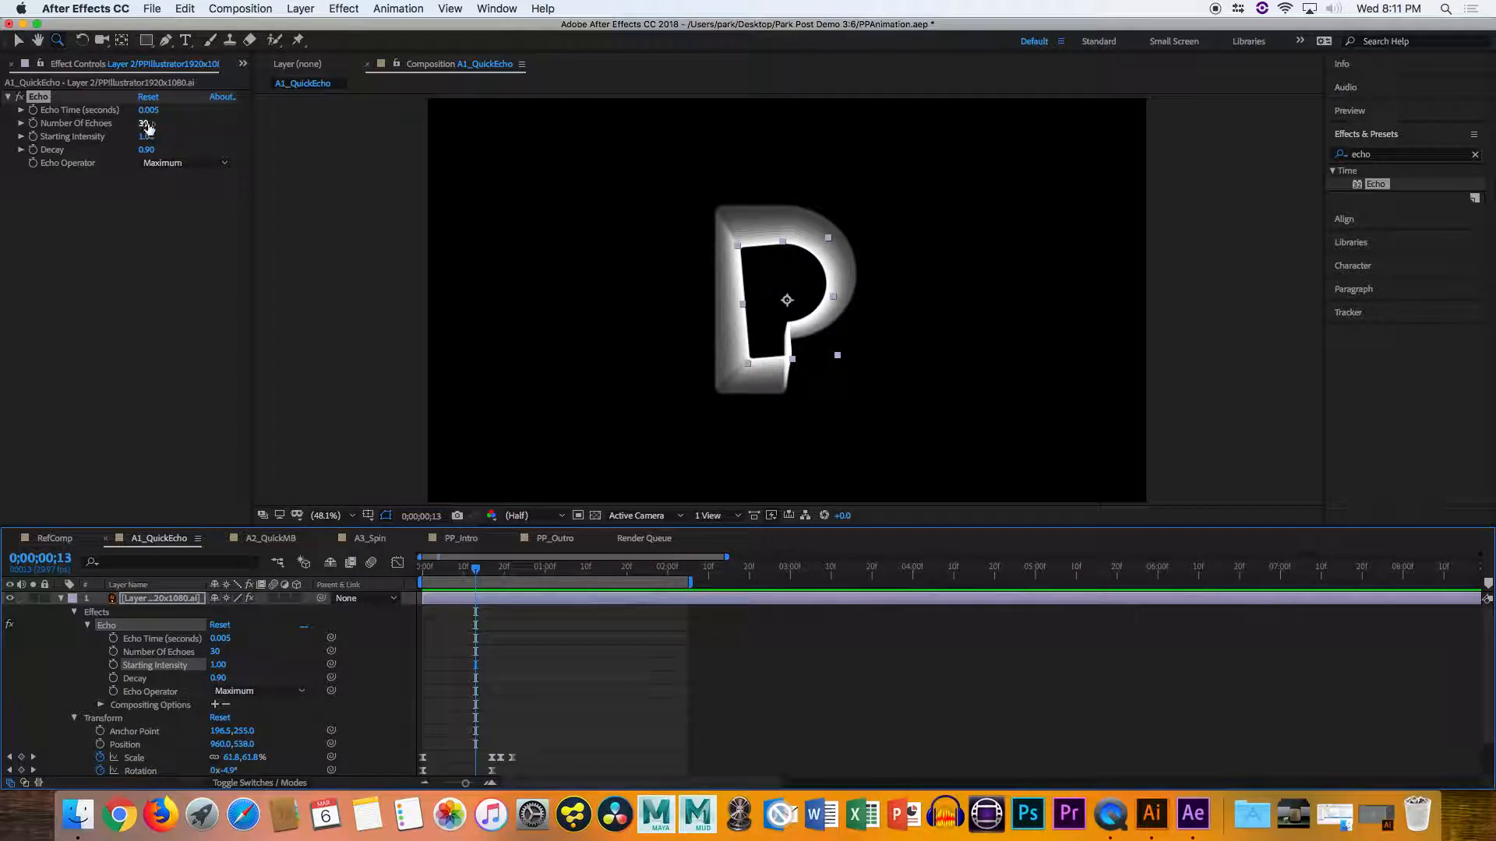
# Set the outer P layer's Echo Time to -0.005 seconds and look through the Echo Operator options, keeping Maximum
pyautogui.click(148, 110)
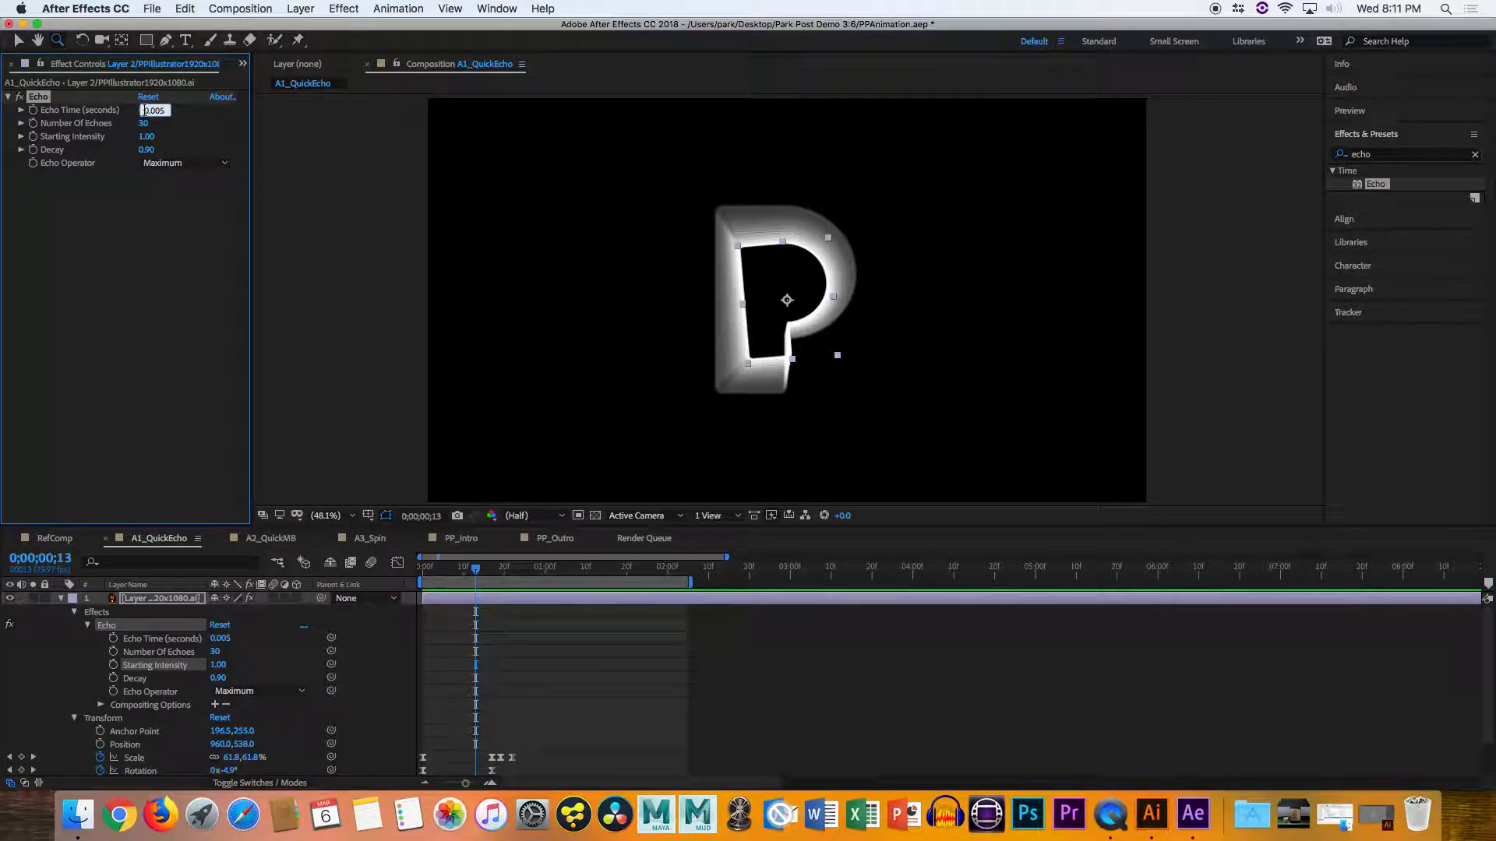
pyautogui.write('-')
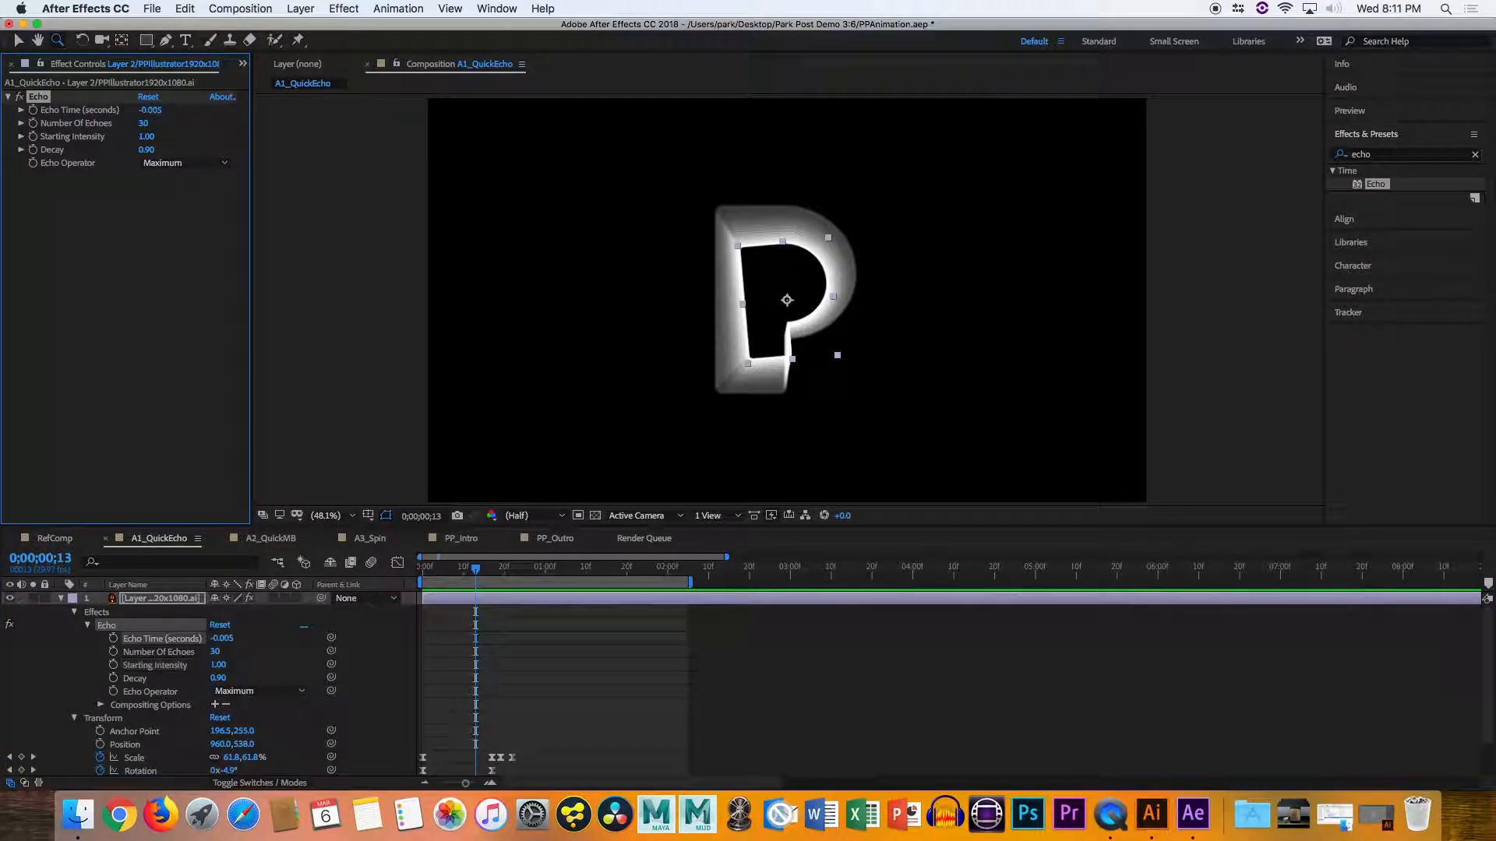
pyautogui.press('Return')
pyautogui.click(162, 165)
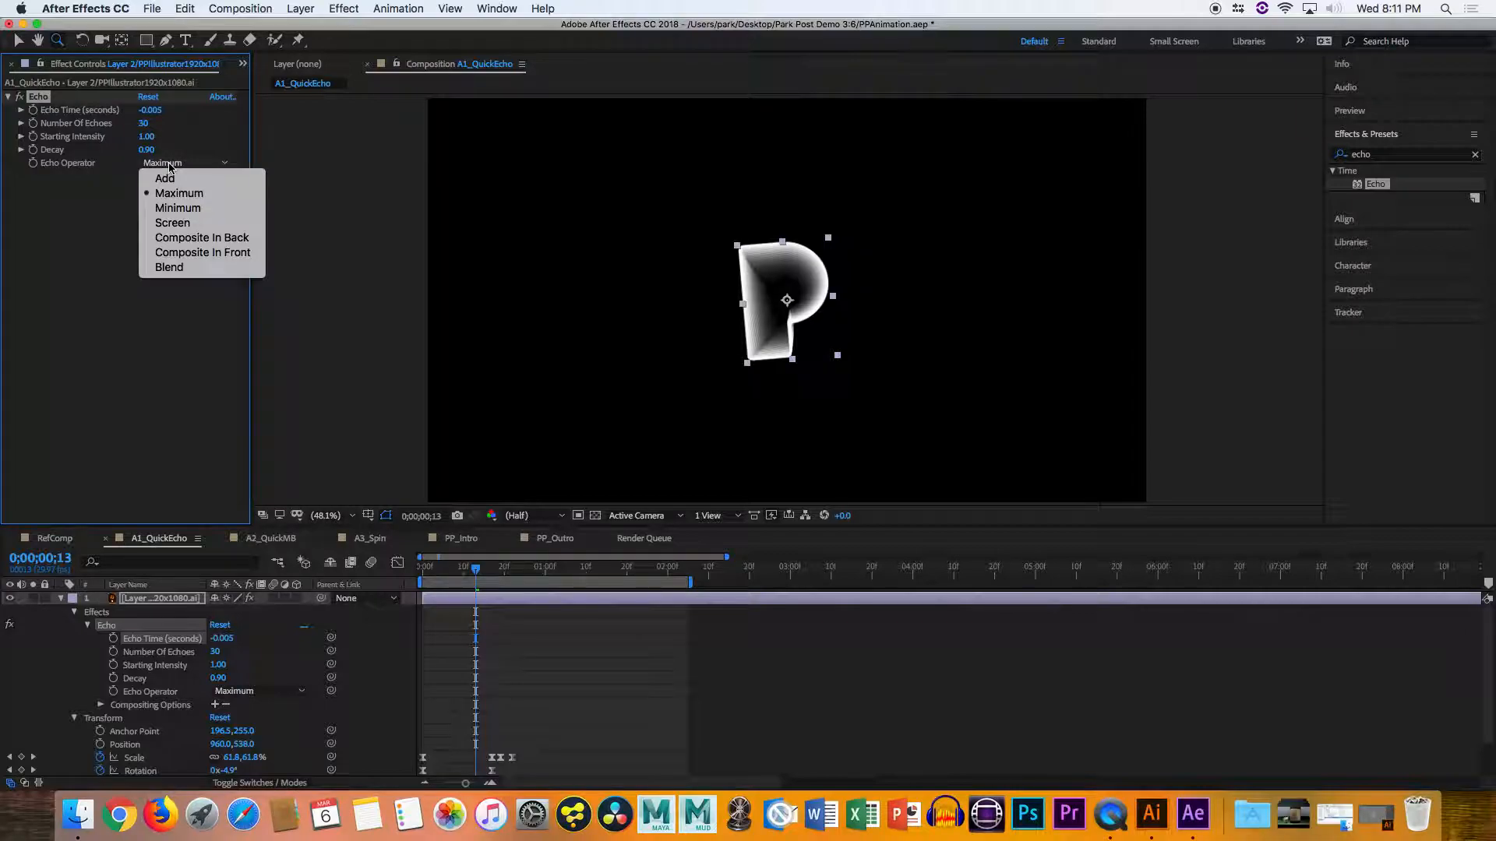
pyautogui.click(261, 429)
# Turn on motion blur for the outer P layer and the composition, and inspect the P's echoed curve up close
pyautogui.click(274, 598)
pyautogui.click(371, 562)
pyautogui.click(523, 631)
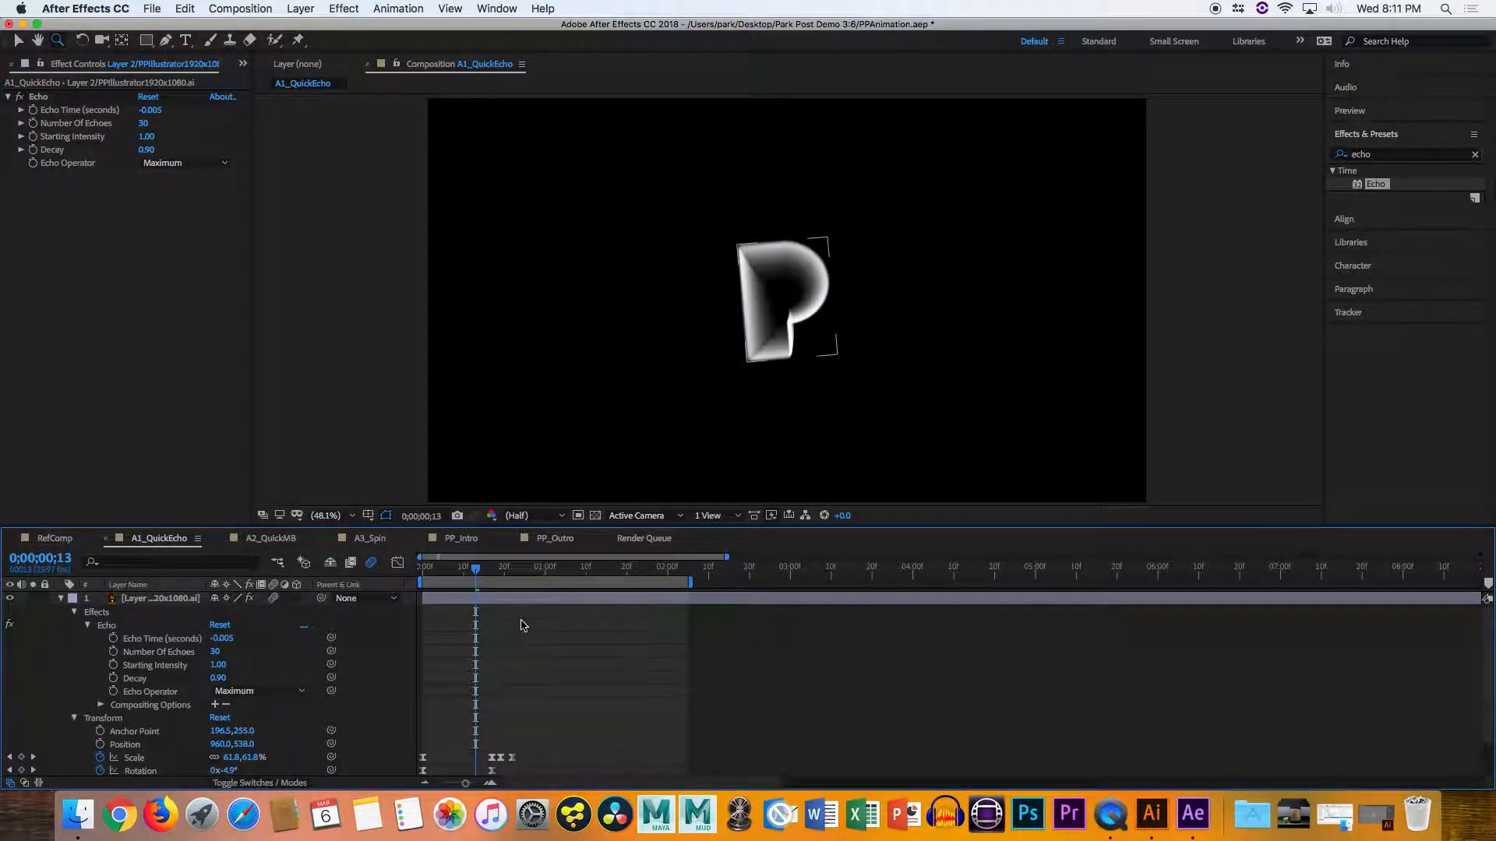
pyautogui.moveTo(787, 244); pyautogui.dragTo(831, 274)
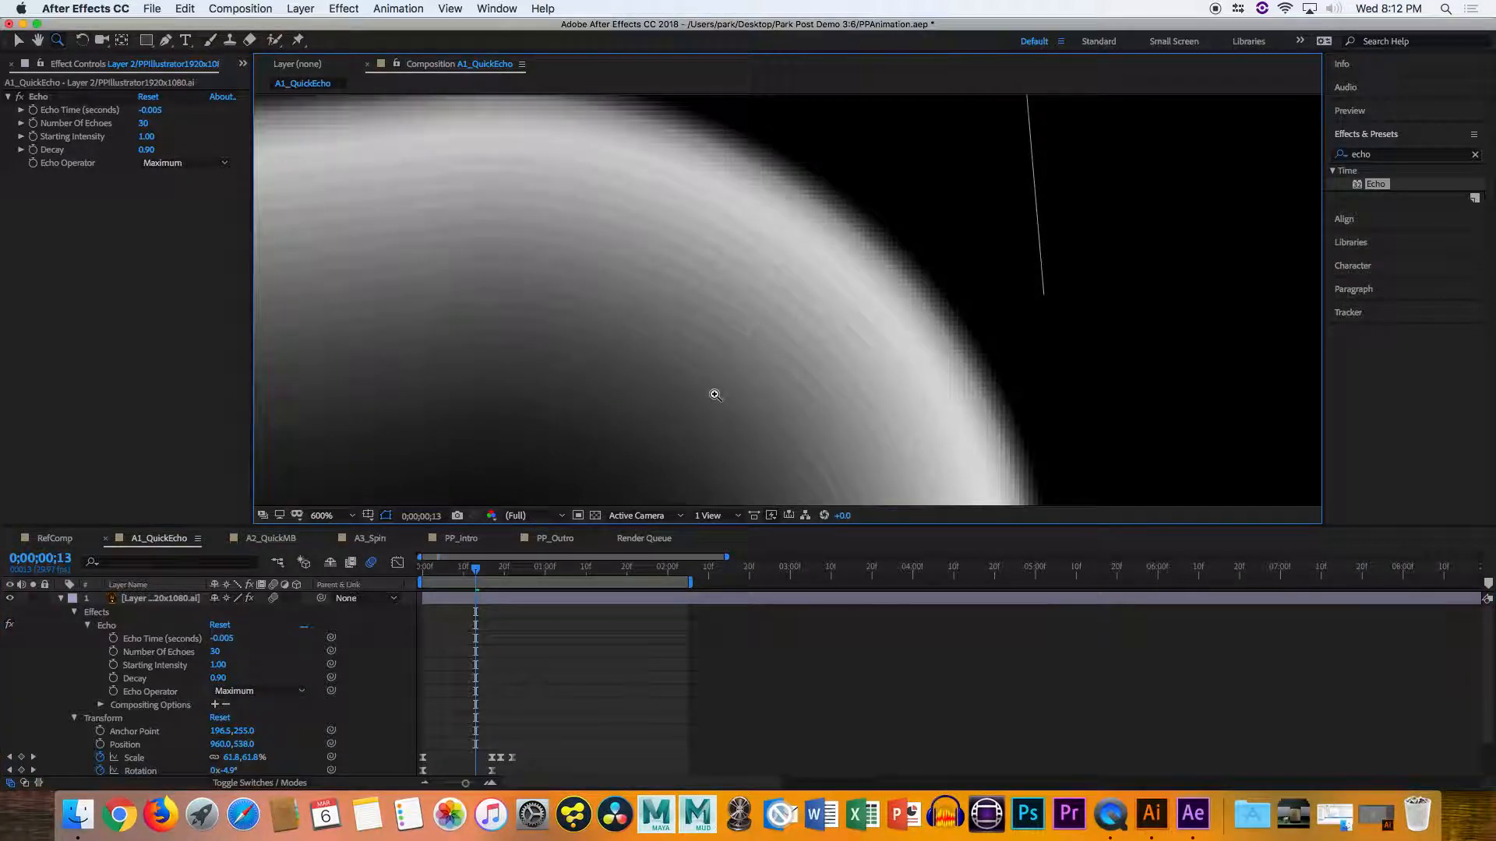
# Fit the composition in view up to 100% and preview the motion-blurred echo from the start
pyautogui.click(335, 515)
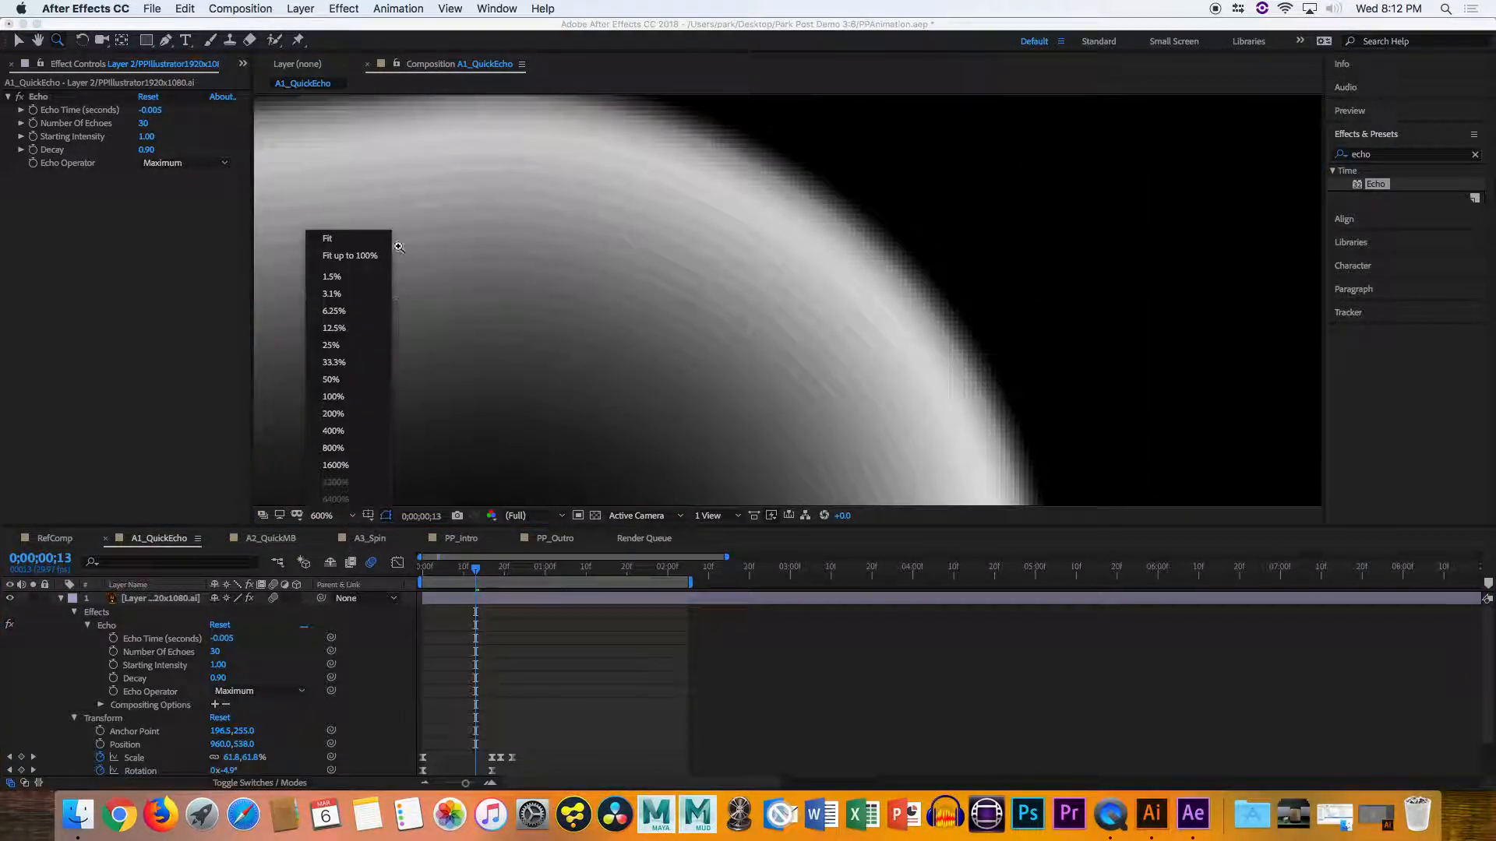
pyautogui.click(370, 257)
pyautogui.moveTo(476, 572); pyautogui.dragTo(433, 578)
pyautogui.press('space')
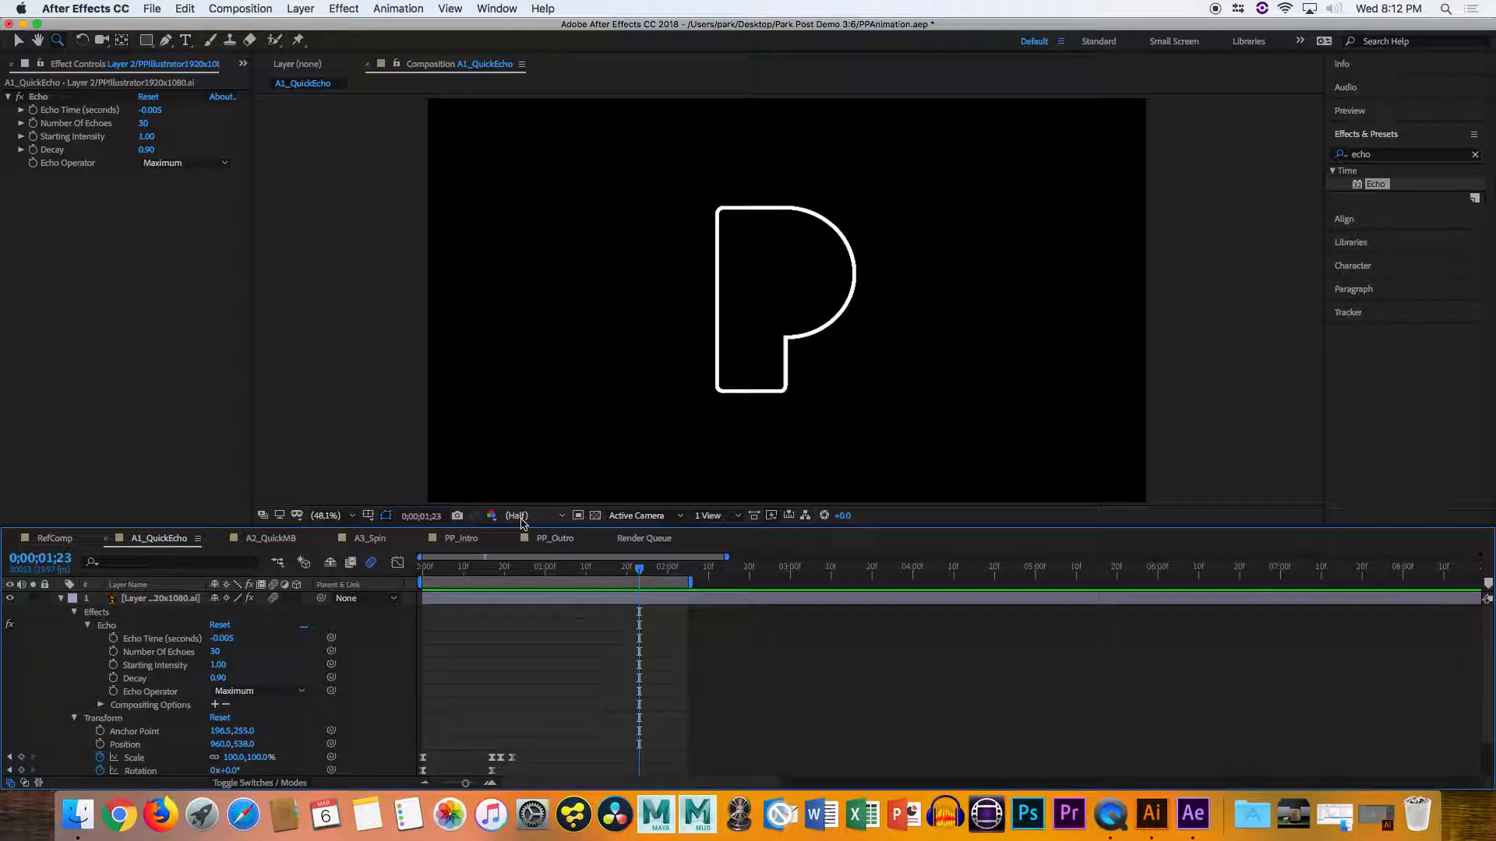
# Set the viewer resolution to Full and toggle the outer P layer's Quality and Sampling switch to compare the results
pyautogui.click(522, 524)
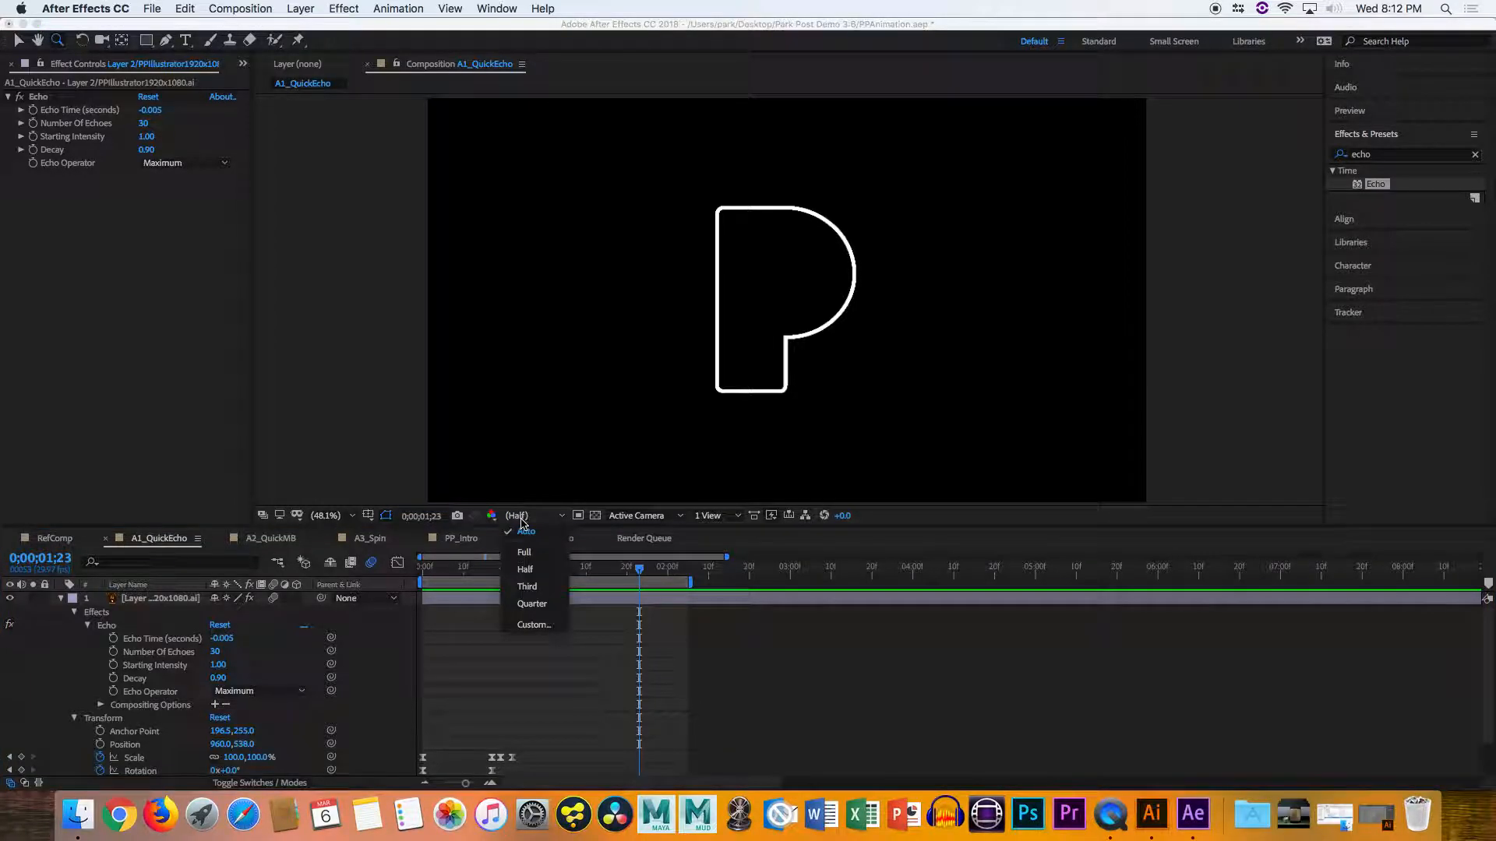
pyautogui.click(533, 556)
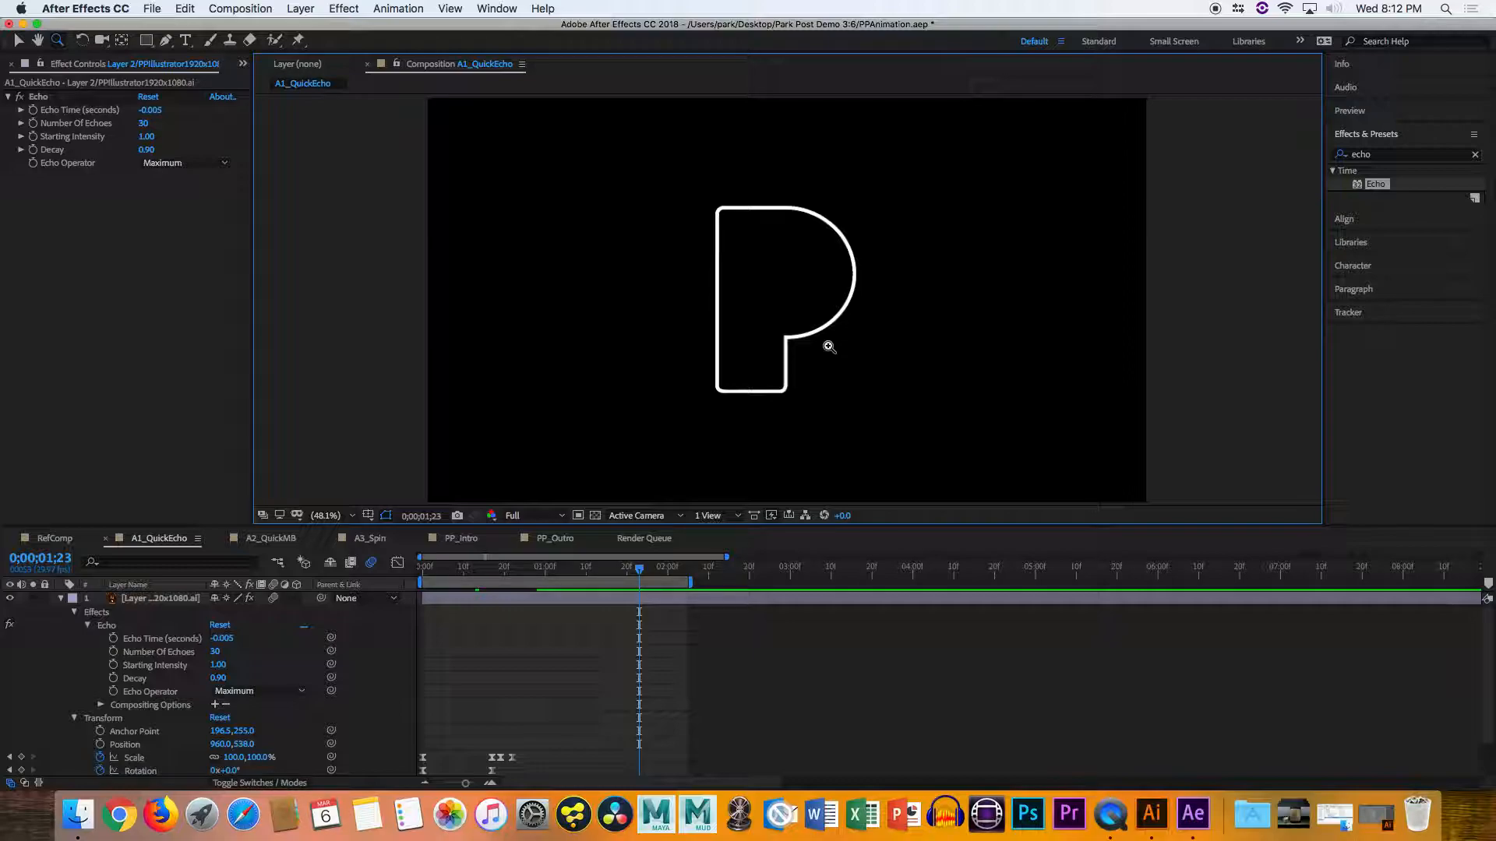
pyautogui.click(236, 602)
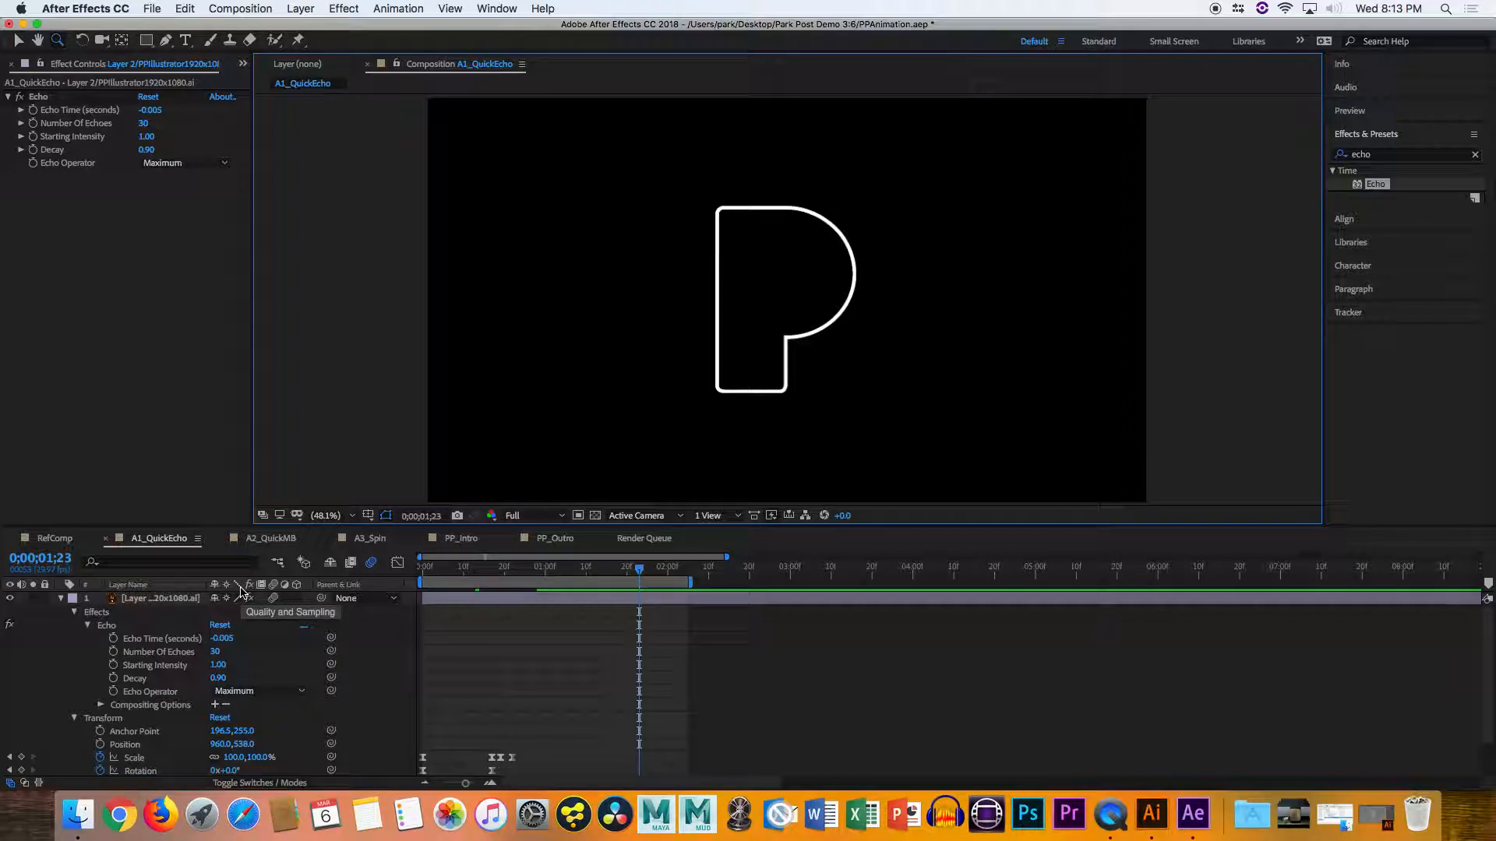
pyautogui.click(239, 597)
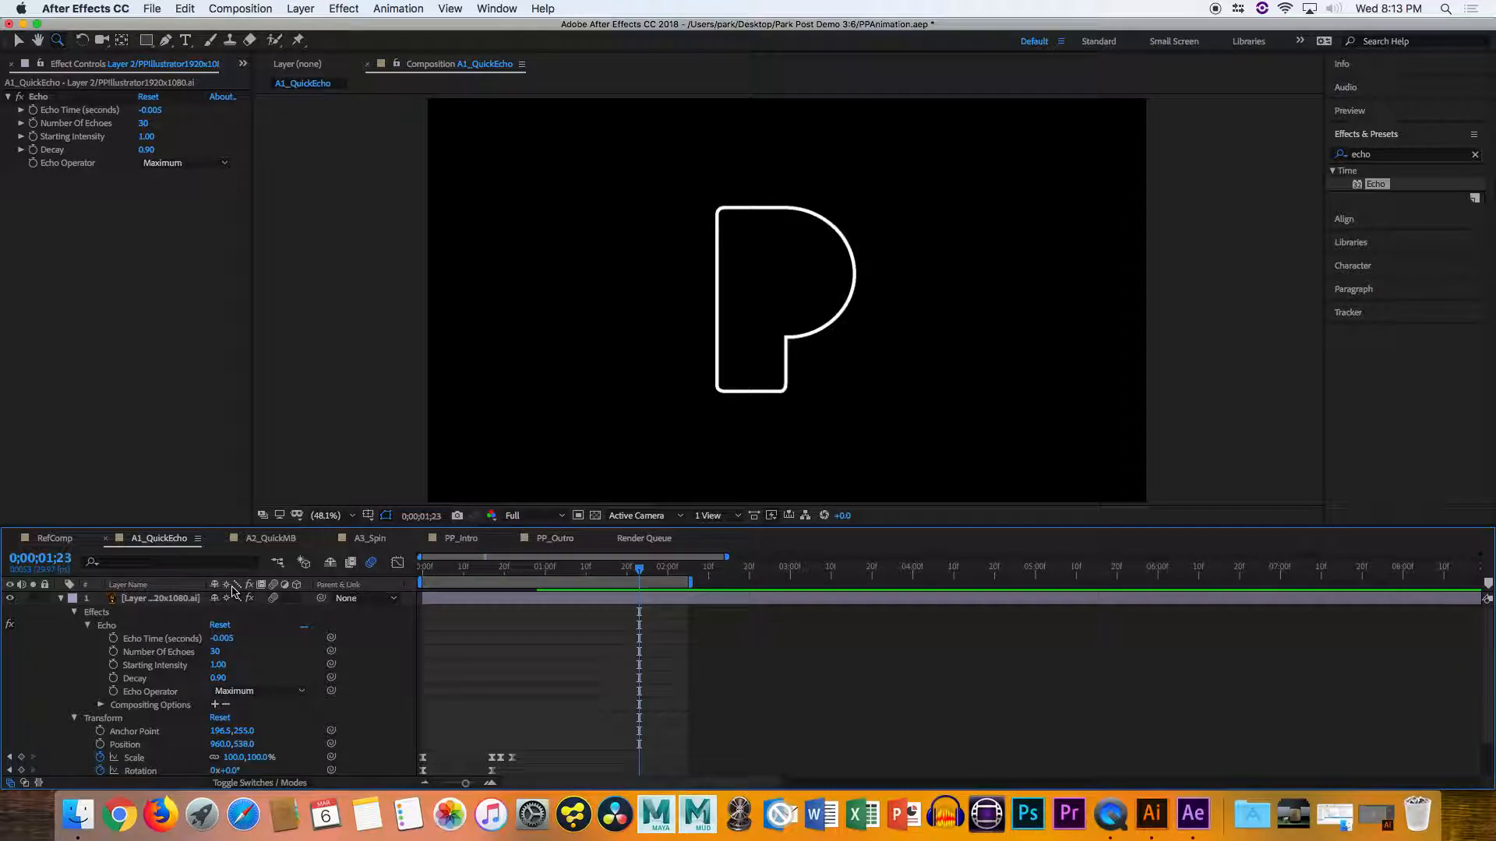
pyautogui.click(238, 598)
pyautogui.click(237, 602)
# Preview the animation from the start at full resolution, turn off the composition's motion blur, and preview it again
pyautogui.moveTo(477, 570); pyautogui.dragTo(410, 576)
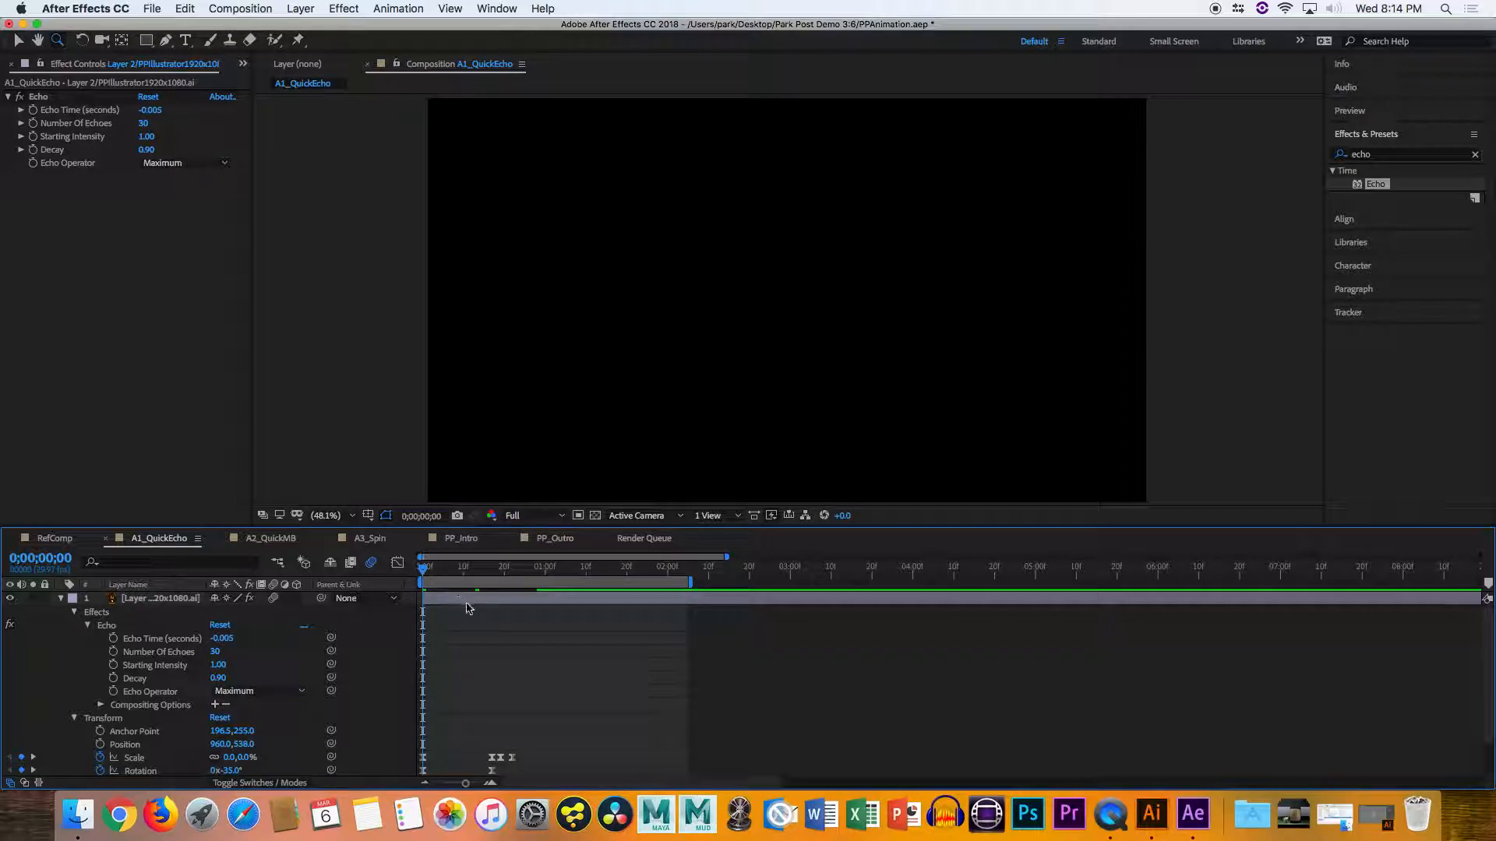
pyautogui.press('space')
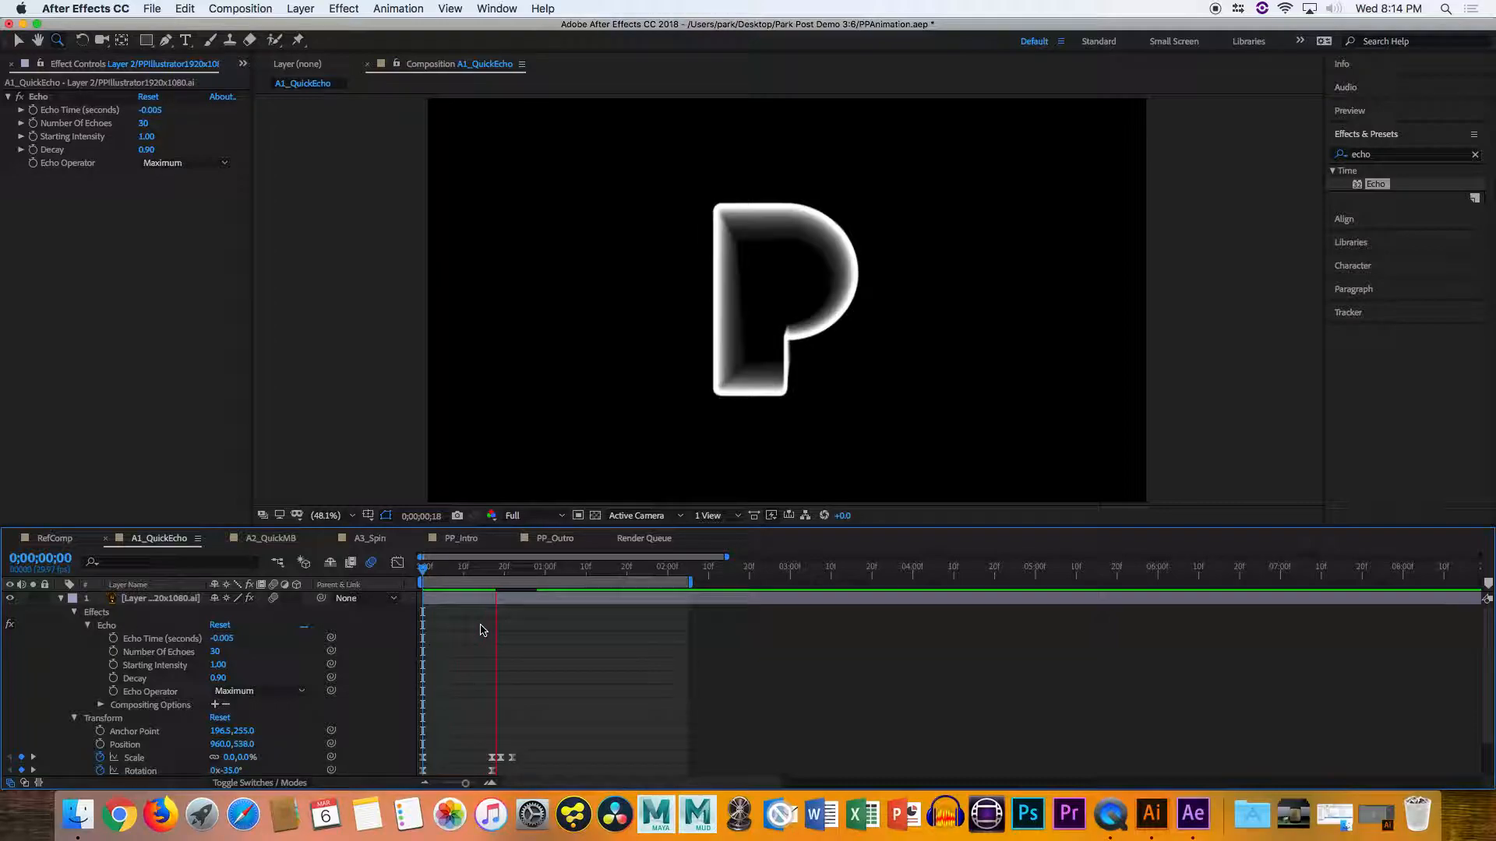
pyautogui.press('space')
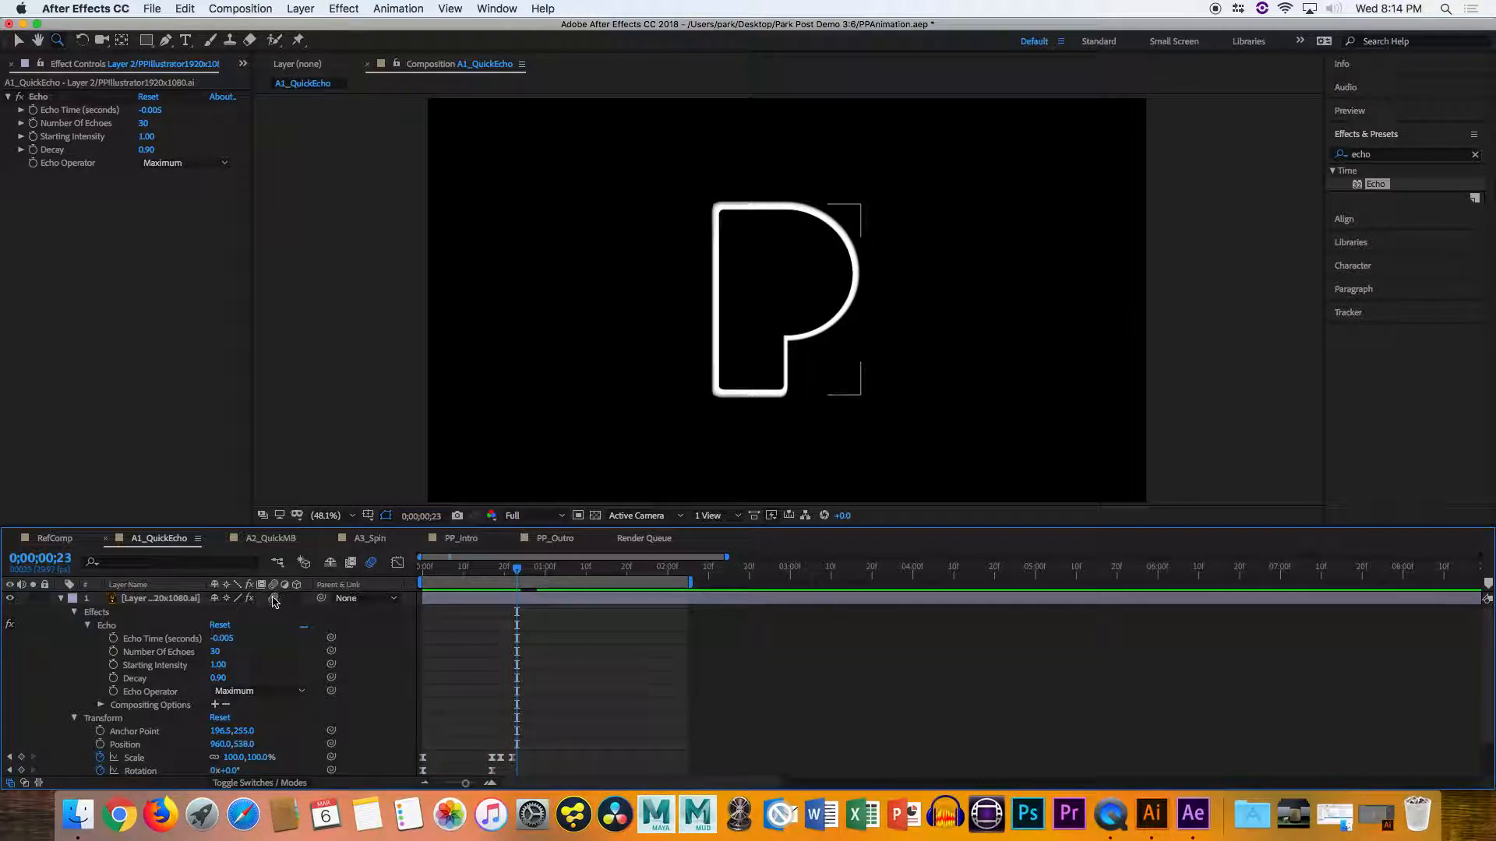
pyautogui.click(371, 563)
pyautogui.press('space')
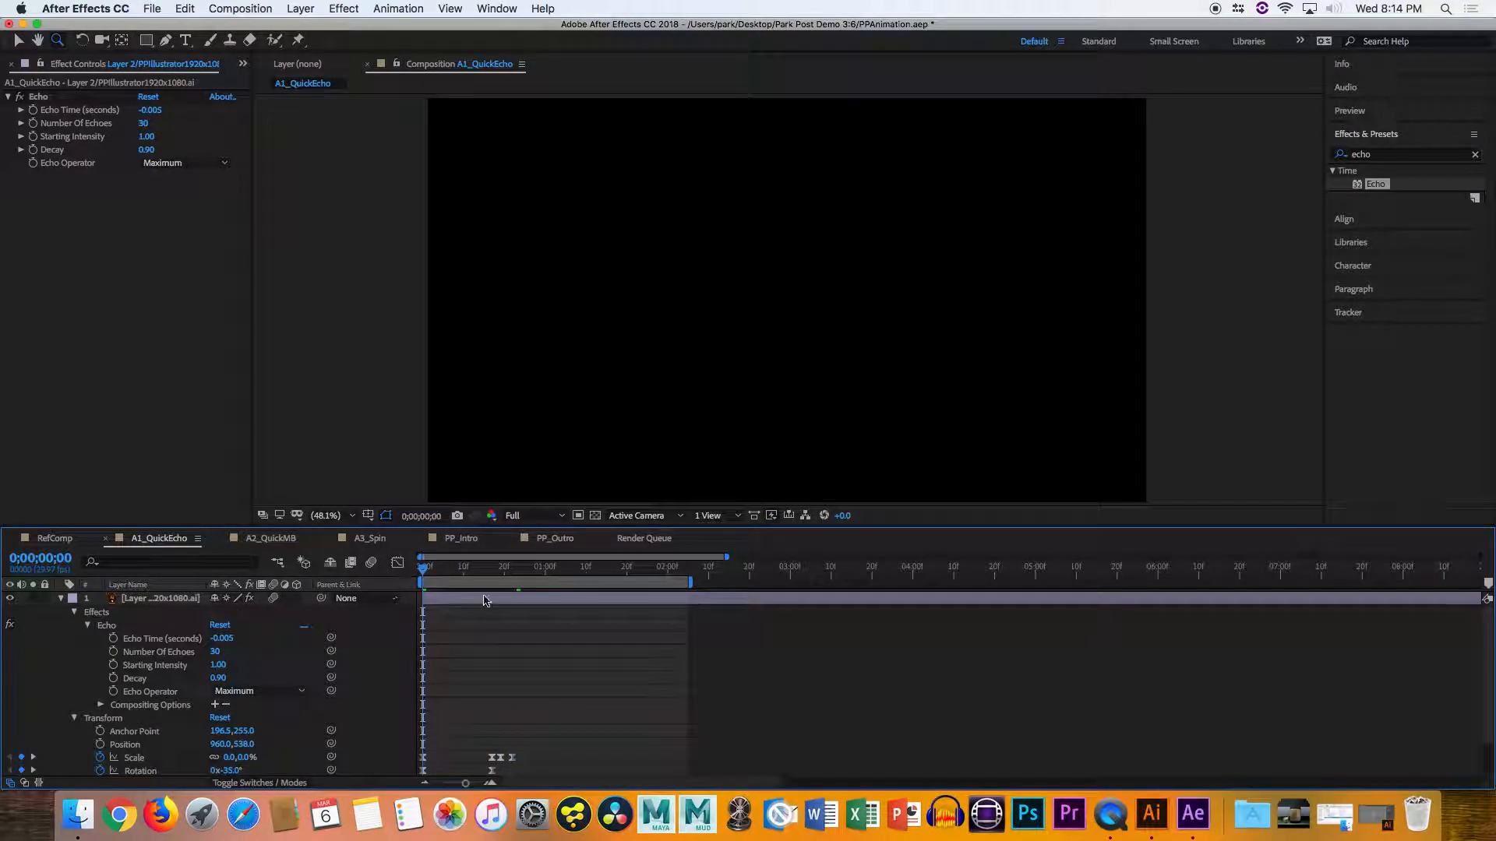
pyautogui.press('space')
# Make the inner P and triangle layers visible and preview the complete logo animation from the start
pyautogui.scroll(-2, 36, 633)
pyautogui.moveTo(9, 755); pyautogui.dragTo(9, 769)
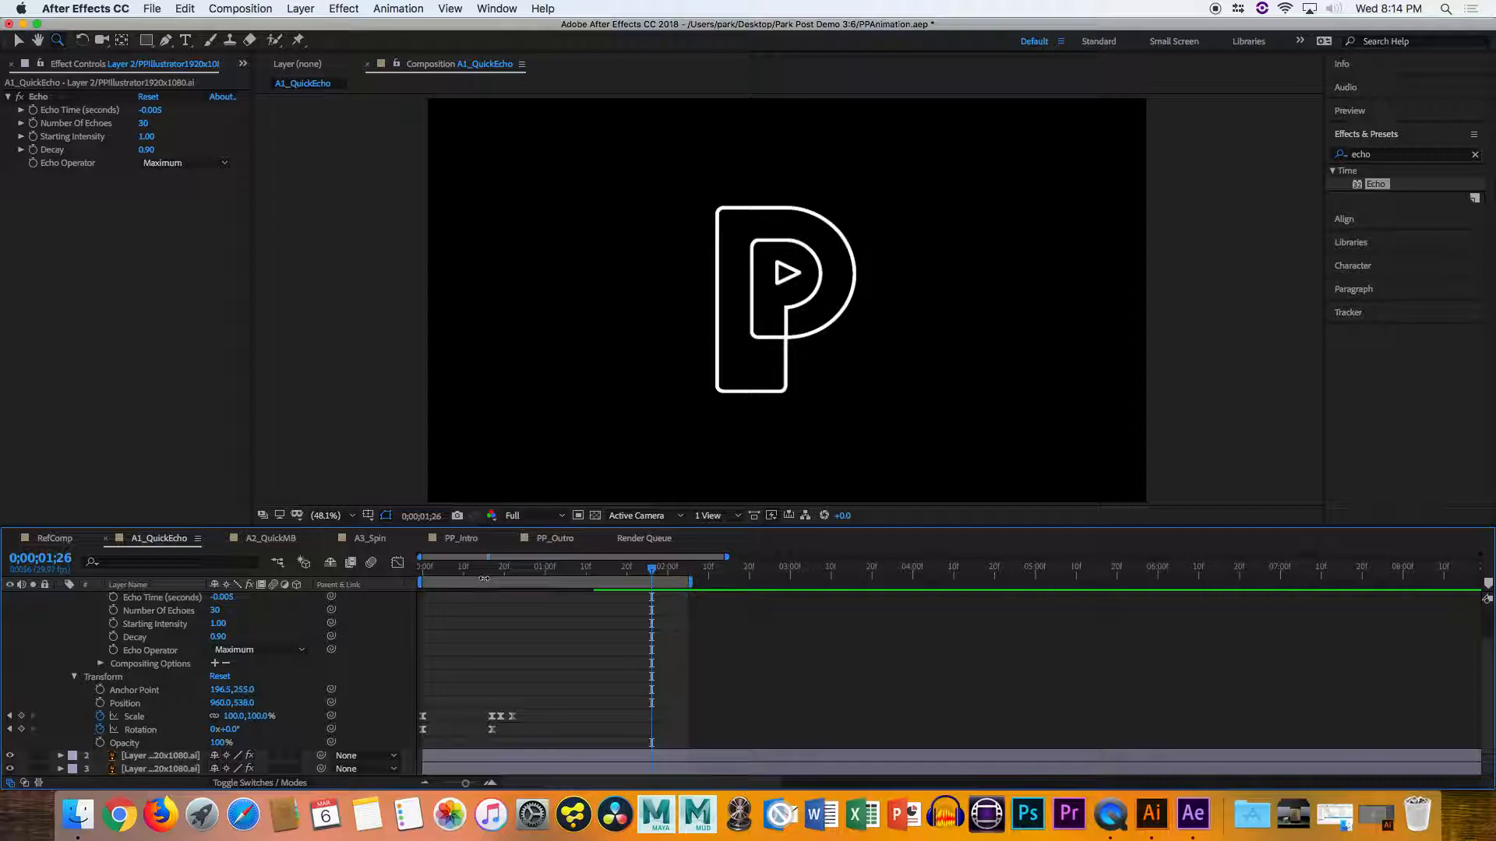
pyautogui.press('space')
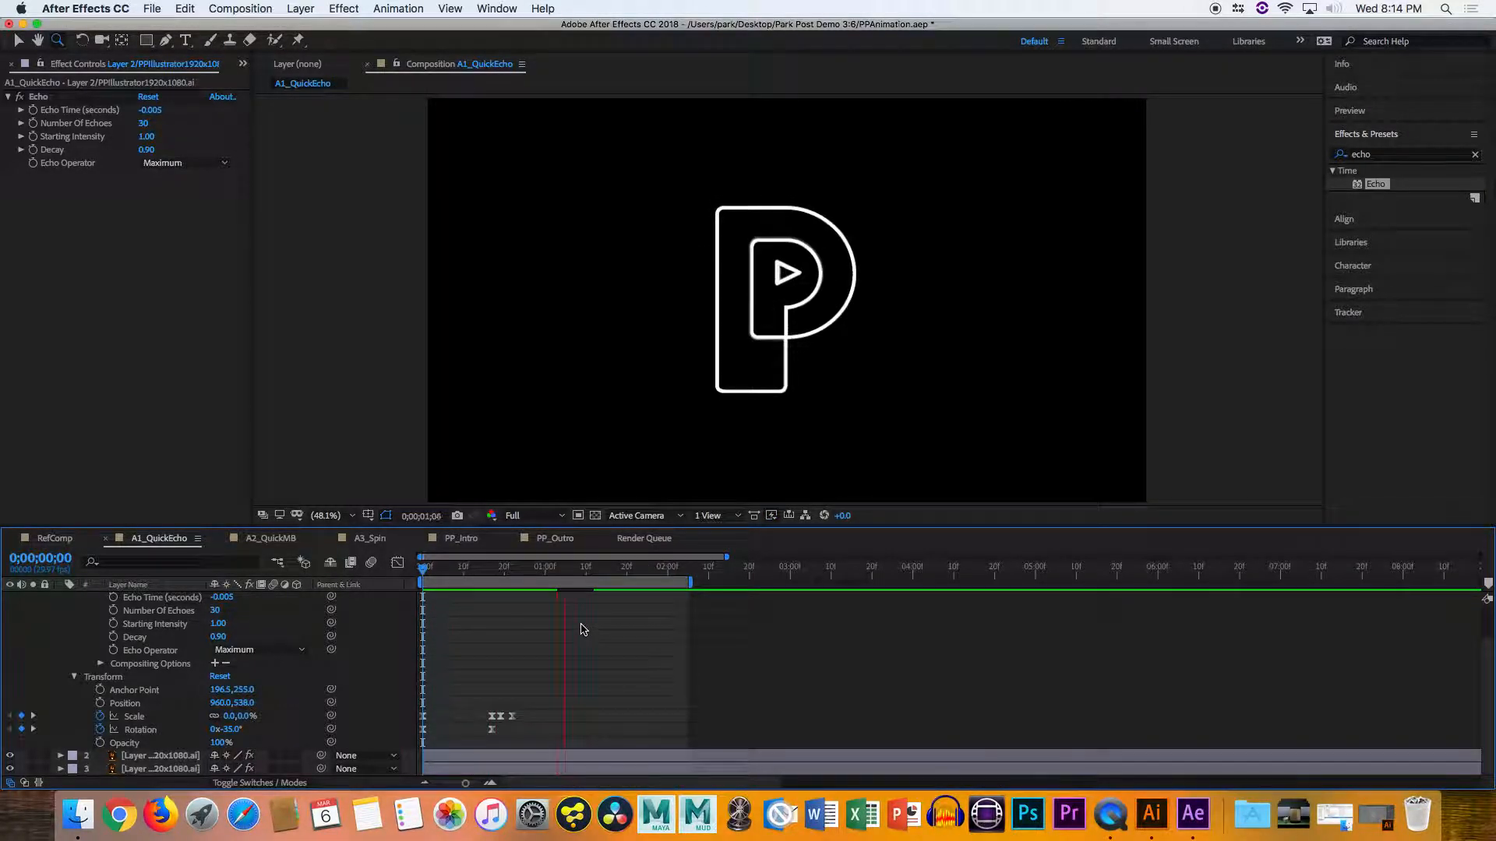
pyautogui.press('space')
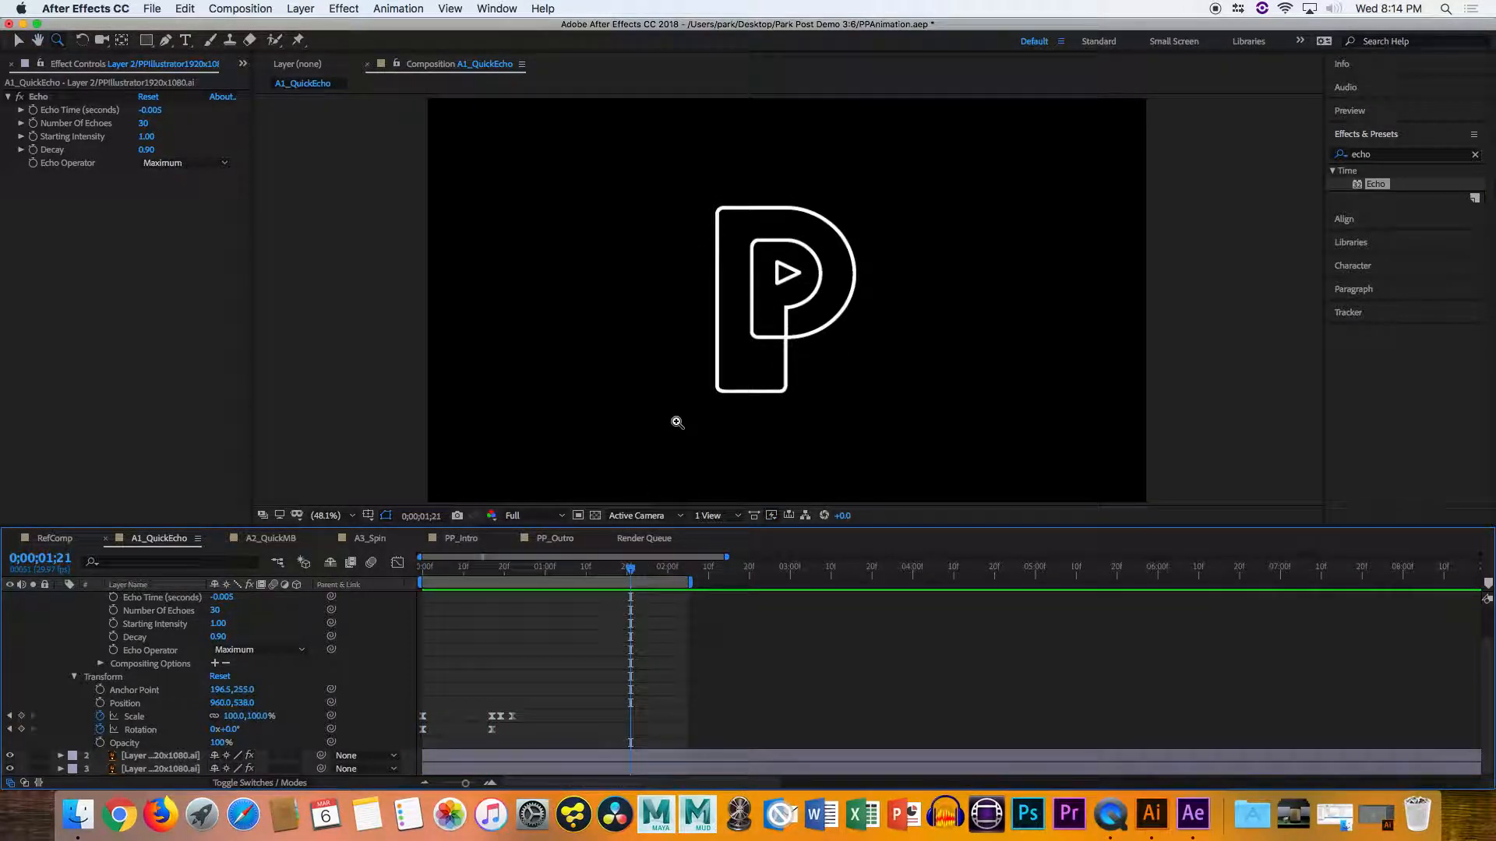
# Switch to the Selection tool, maximize the composition viewer to preview the logo animation, and restore the panel layout
pyautogui.press('v')
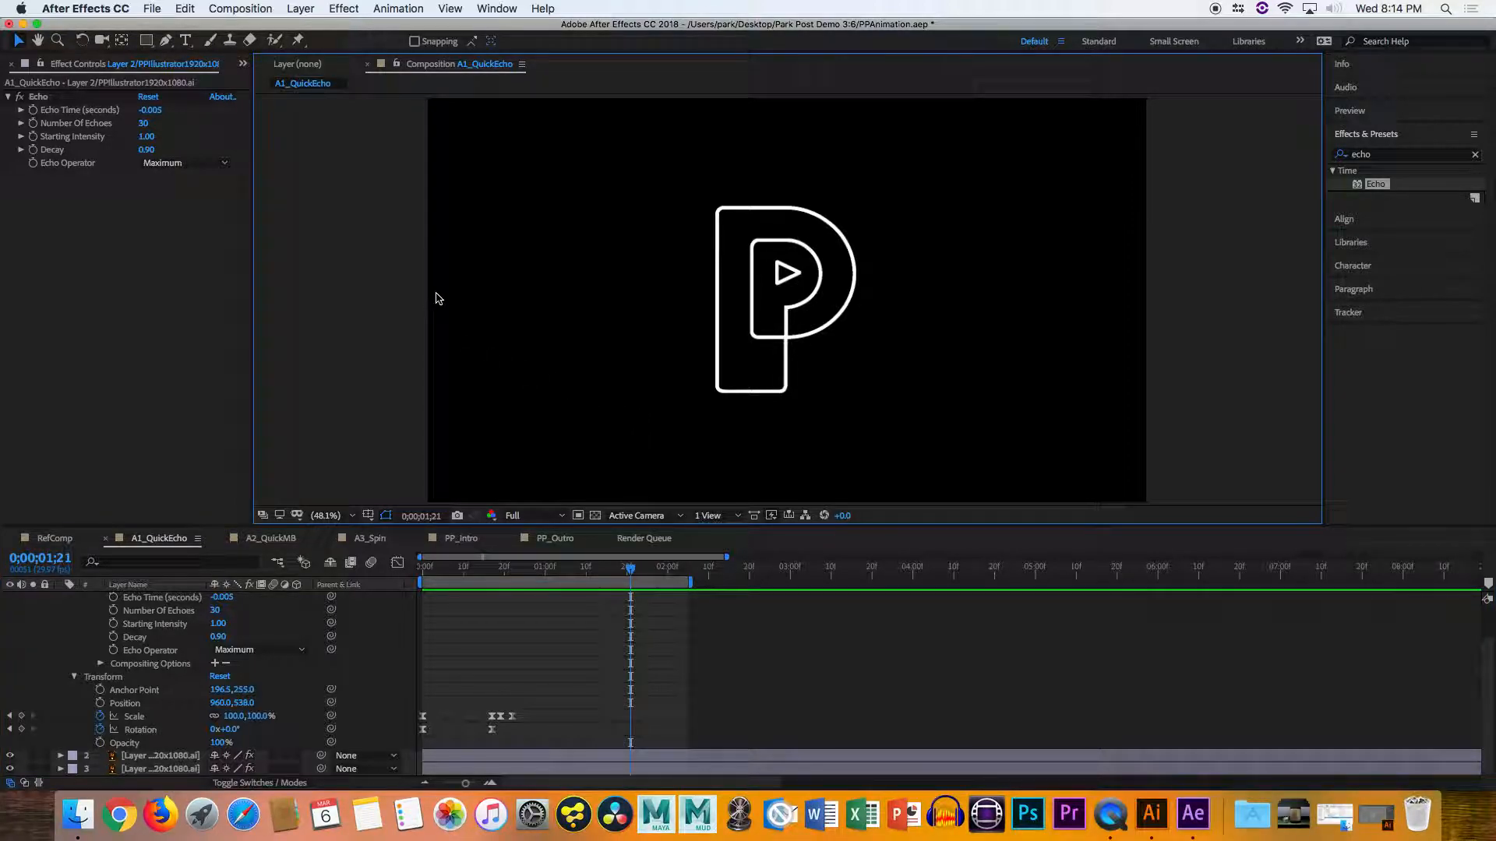
pyautogui.press('`')
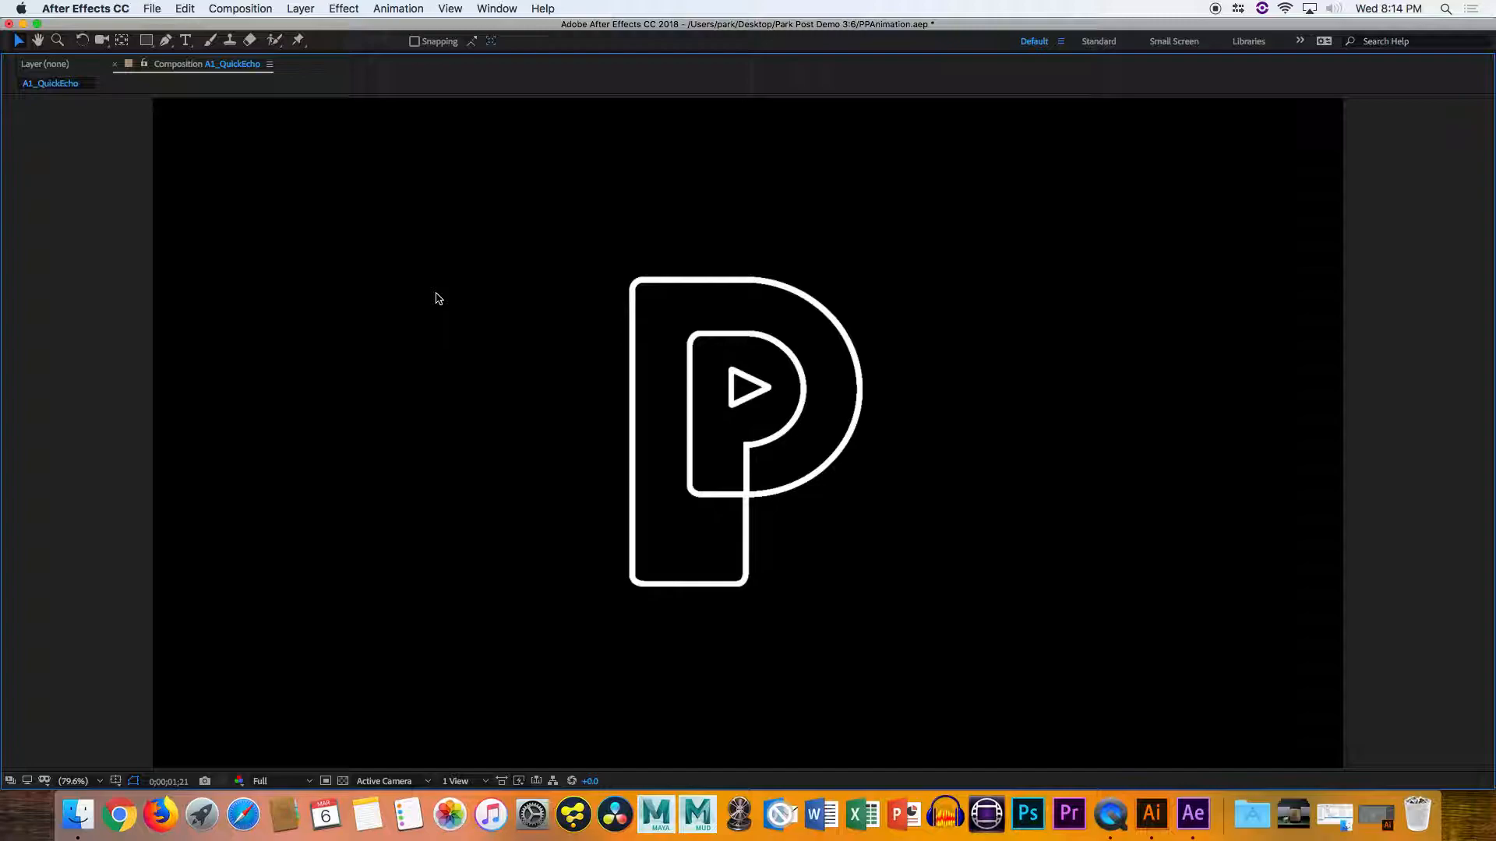
pyautogui.press('`')
pyautogui.press('`')
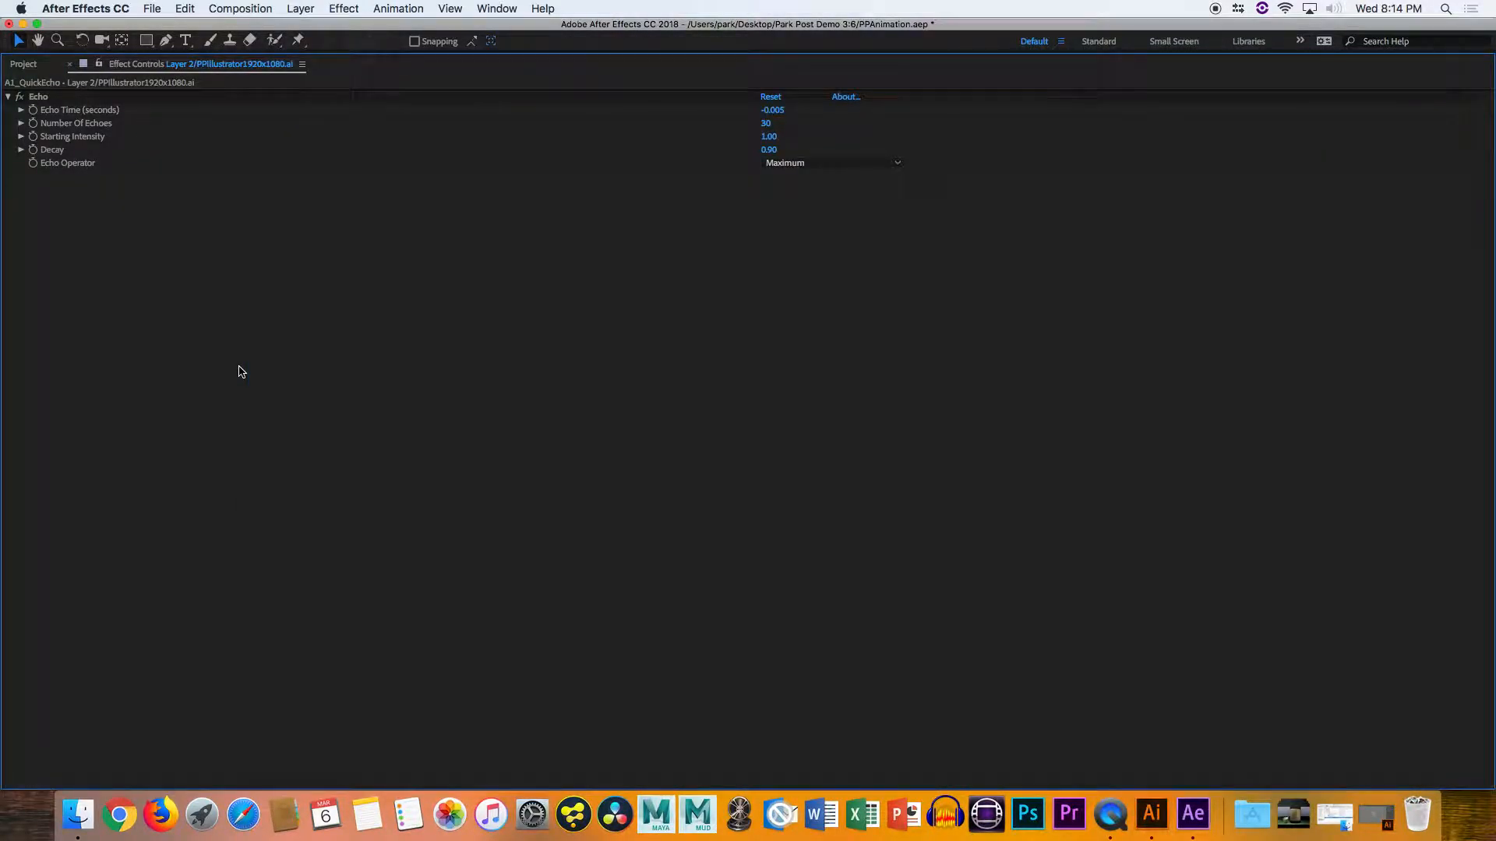
pyautogui.press('`')
pyautogui.press('`')
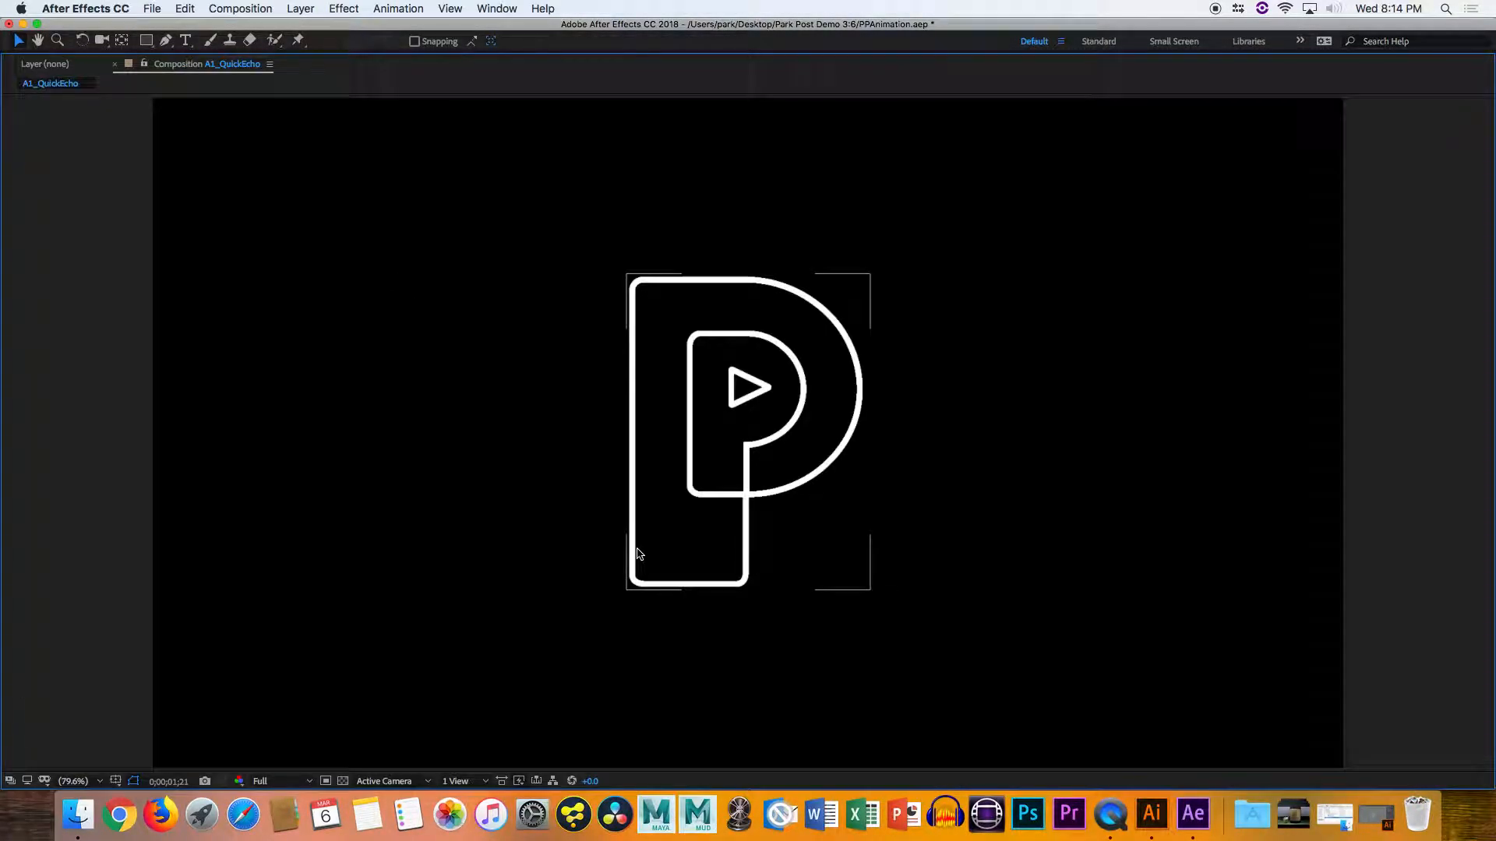
pyautogui.press('space')
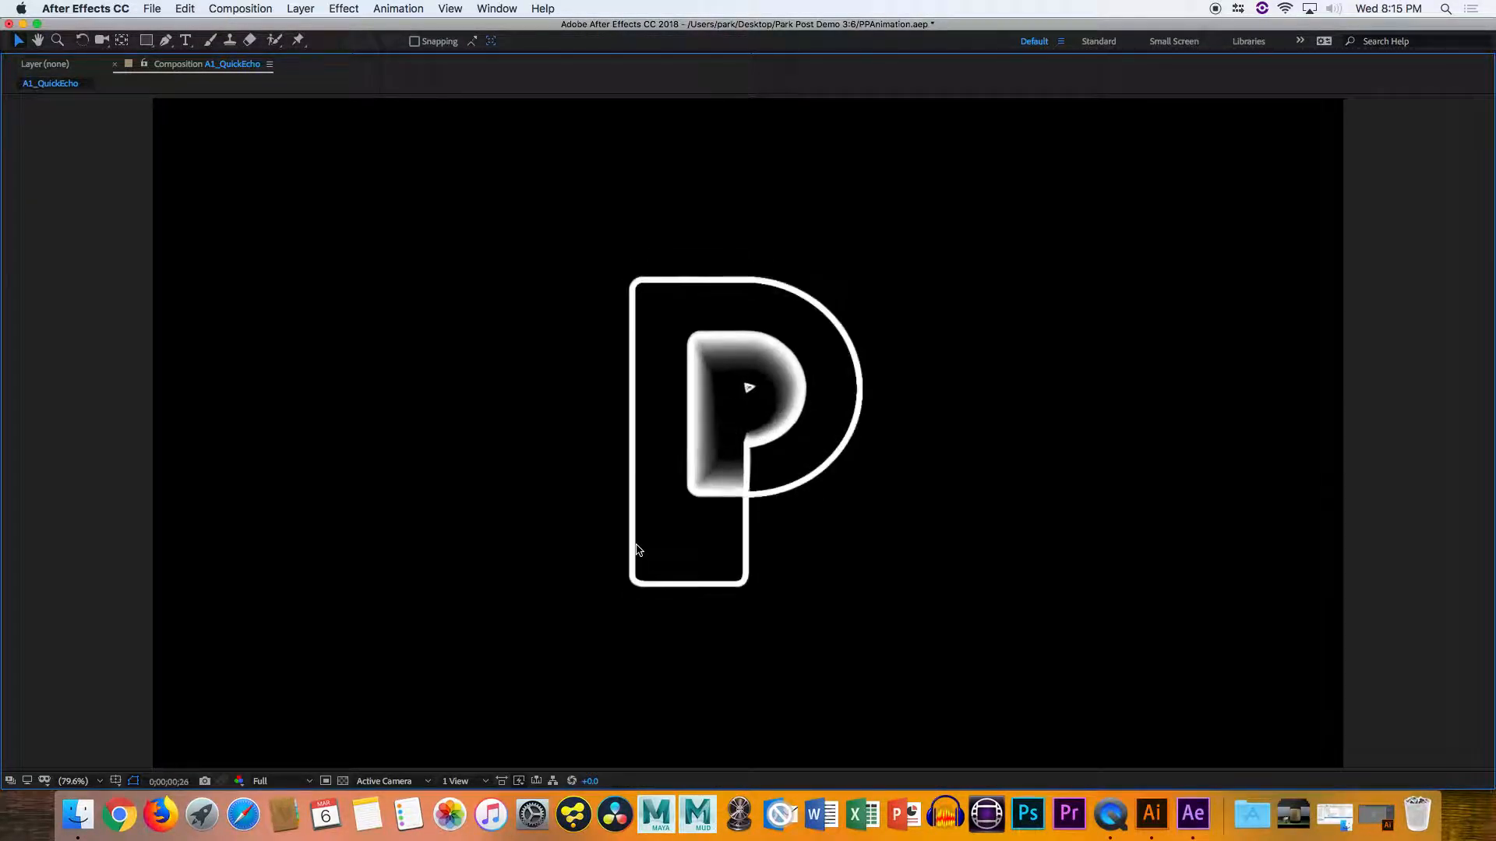
pyautogui.press('`')
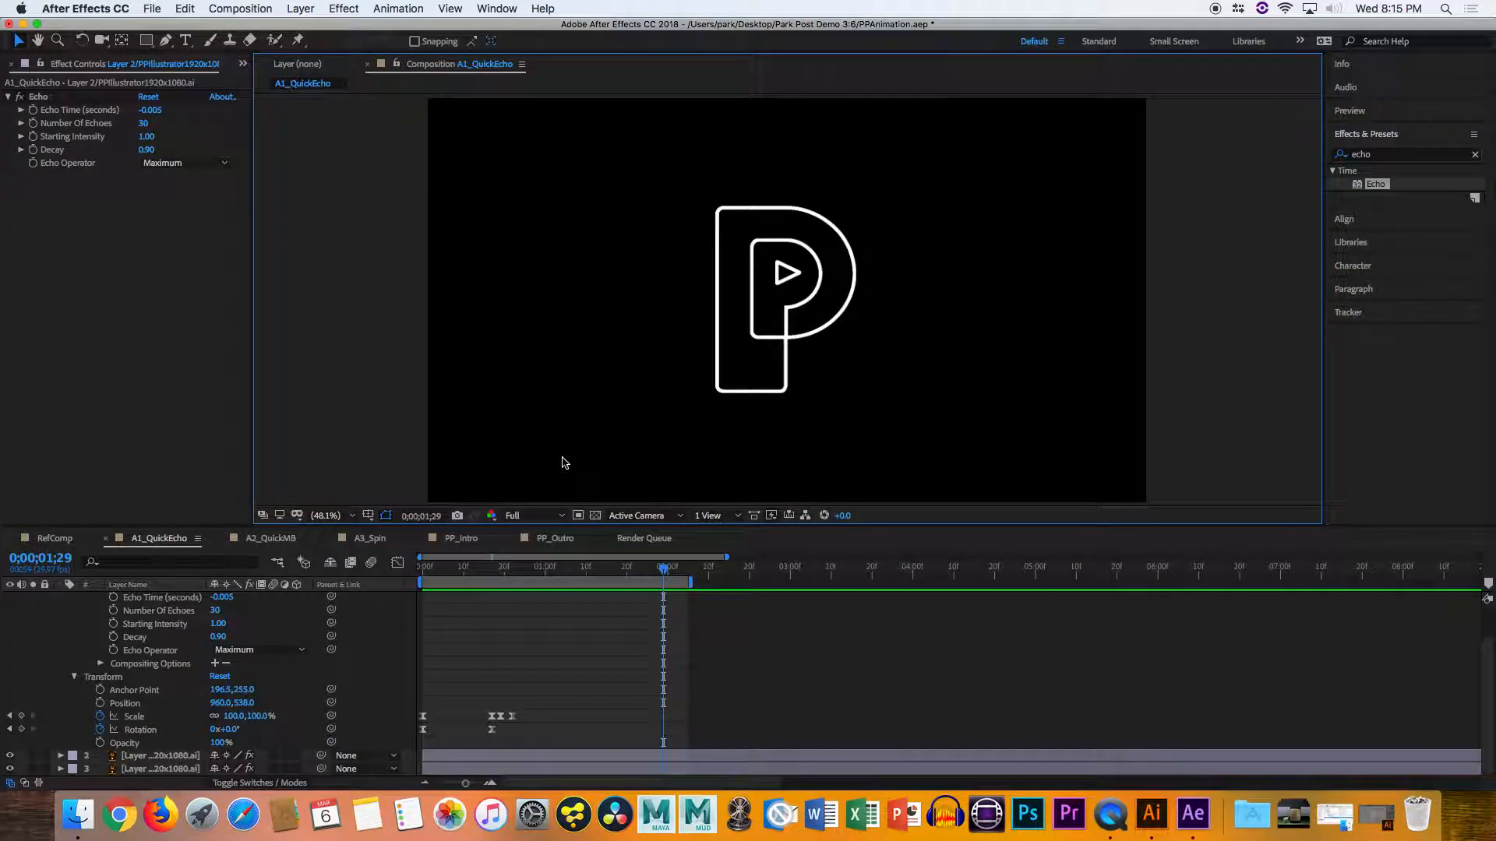
# Expand the inner P layer's properties and effects, and examine its Echo settings
pyautogui.scroll(3, 51, 652)
pyautogui.scroll(-3, 54, 651)
pyautogui.click(61, 755)
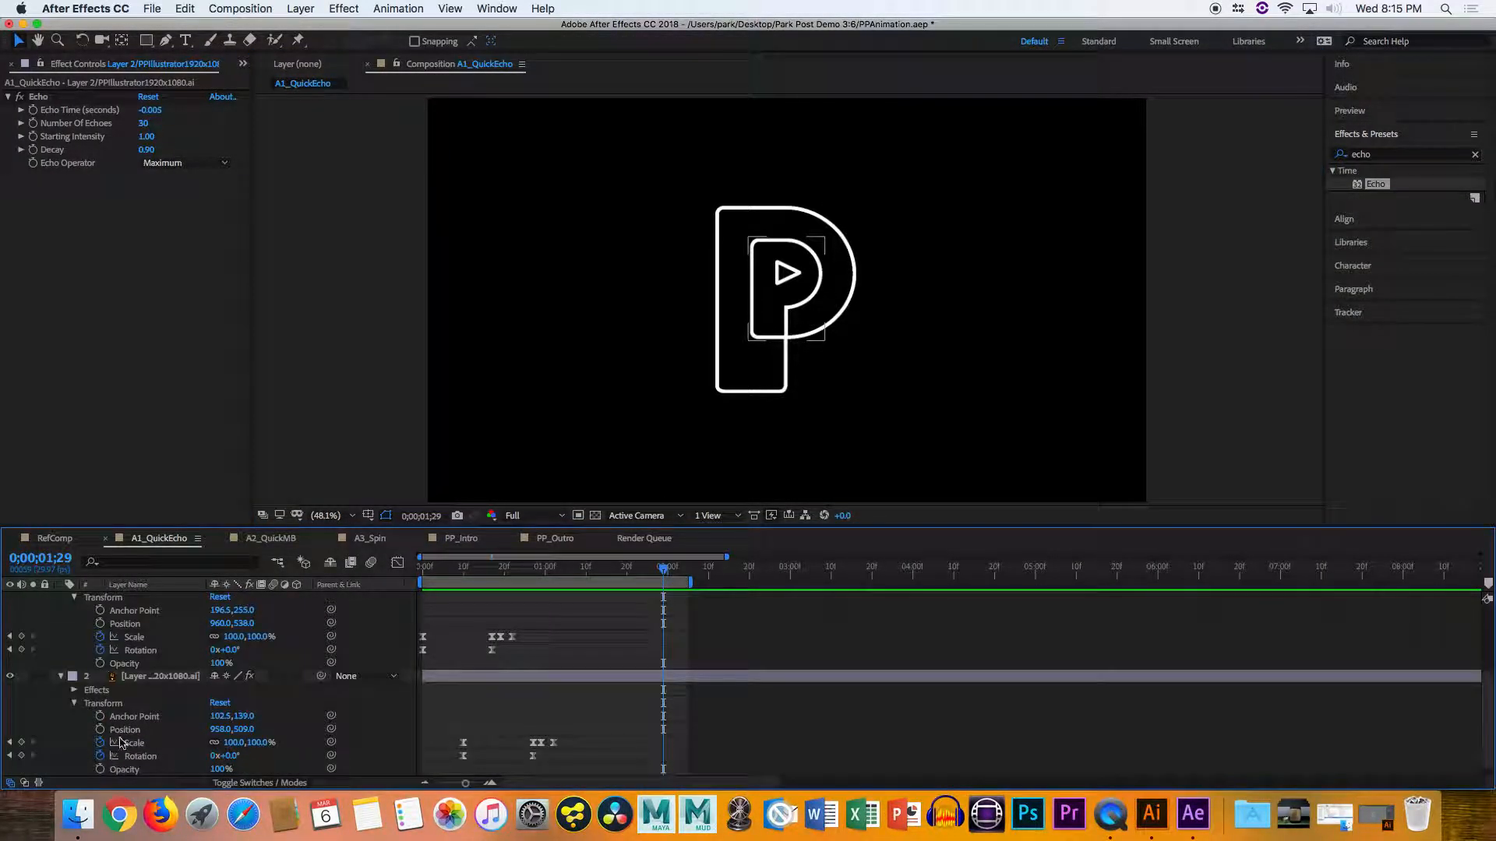
pyautogui.click(109, 691)
pyautogui.click(145, 676)
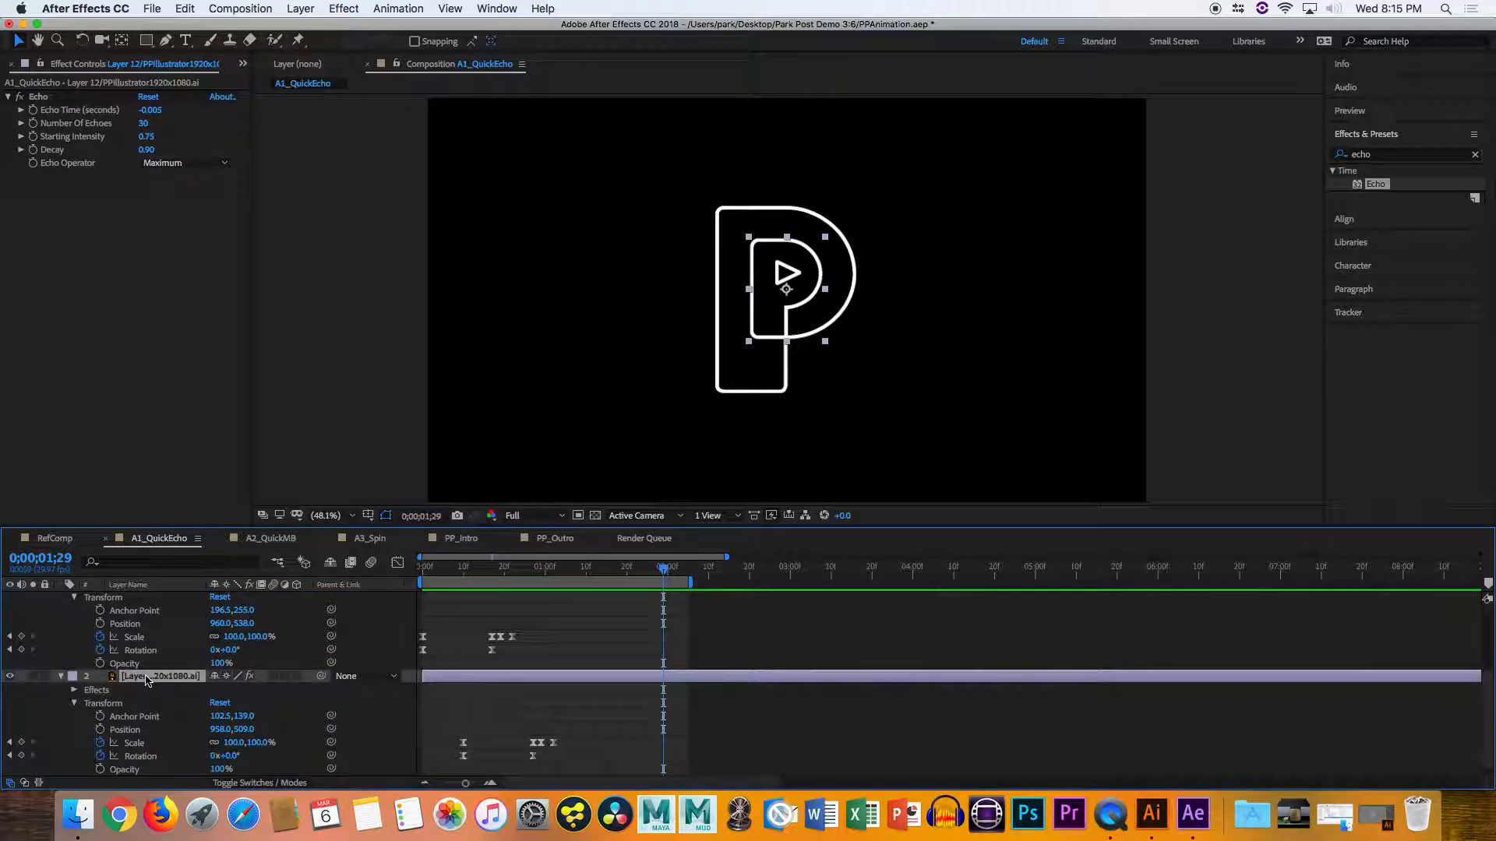
pyautogui.scroll(3, 145, 677)
pyautogui.scroll(-3, 142, 678)
pyautogui.click(74, 677)
# Expand the triangle layer's effects and compare its Echo settings with those of the inner P layer
pyautogui.scroll(-3, 101, 697)
pyautogui.scroll(-3, 63, 773)
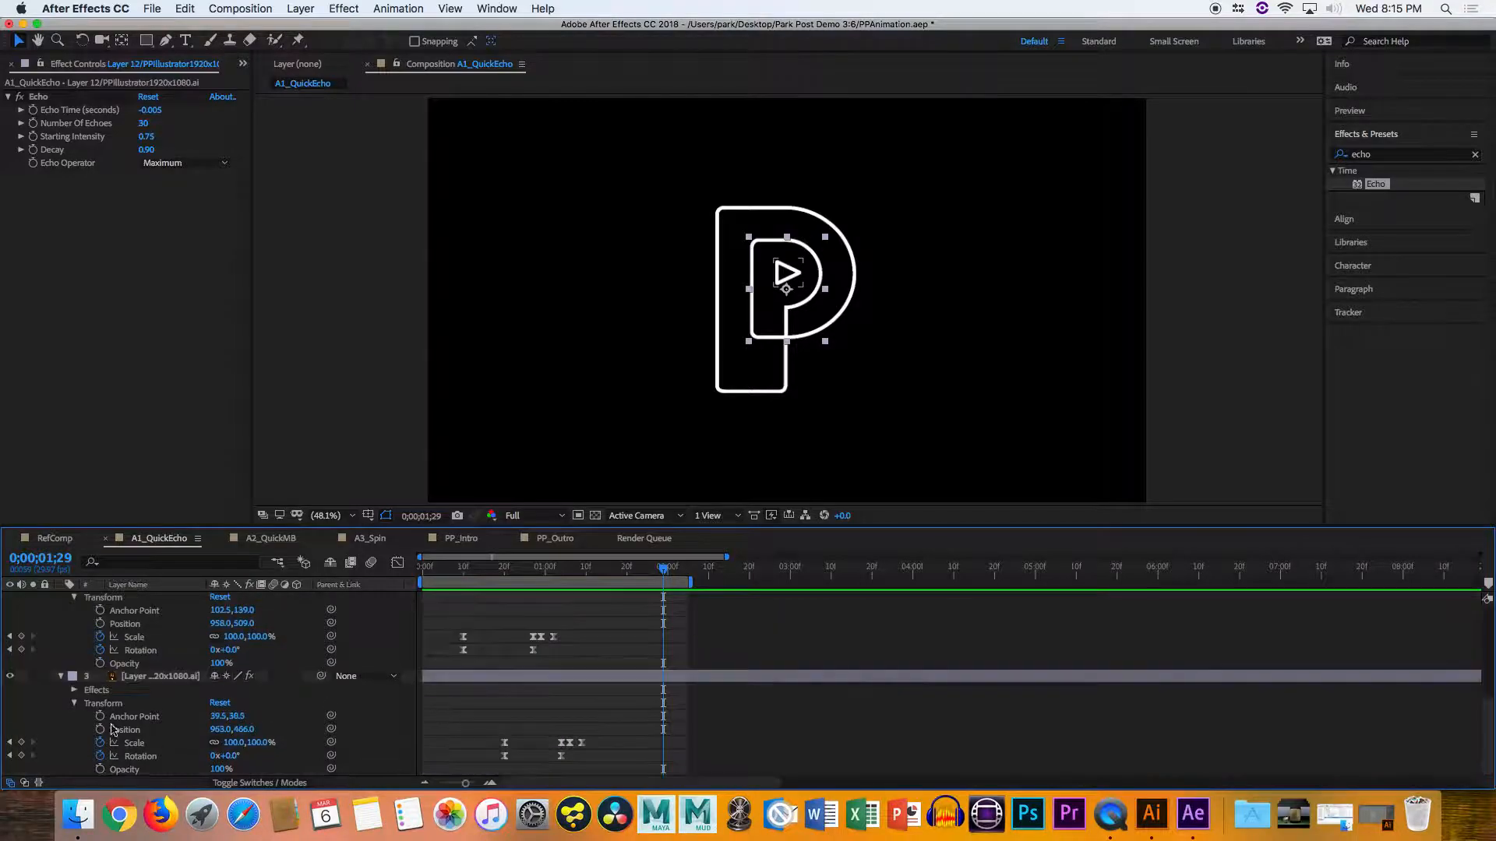
pyautogui.click(75, 704)
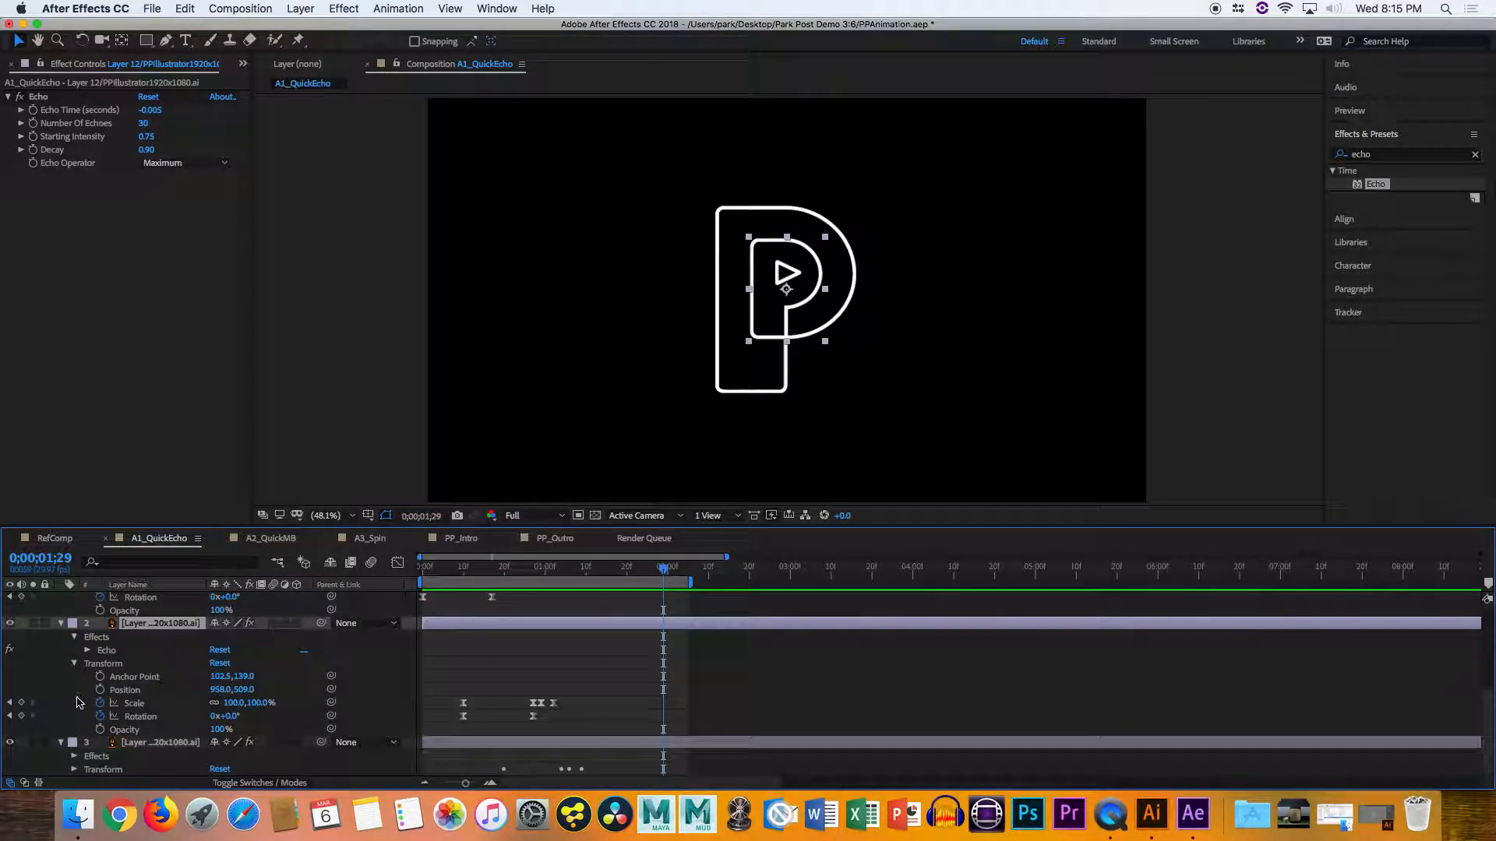
pyautogui.click(75, 756)
pyautogui.click(135, 756)
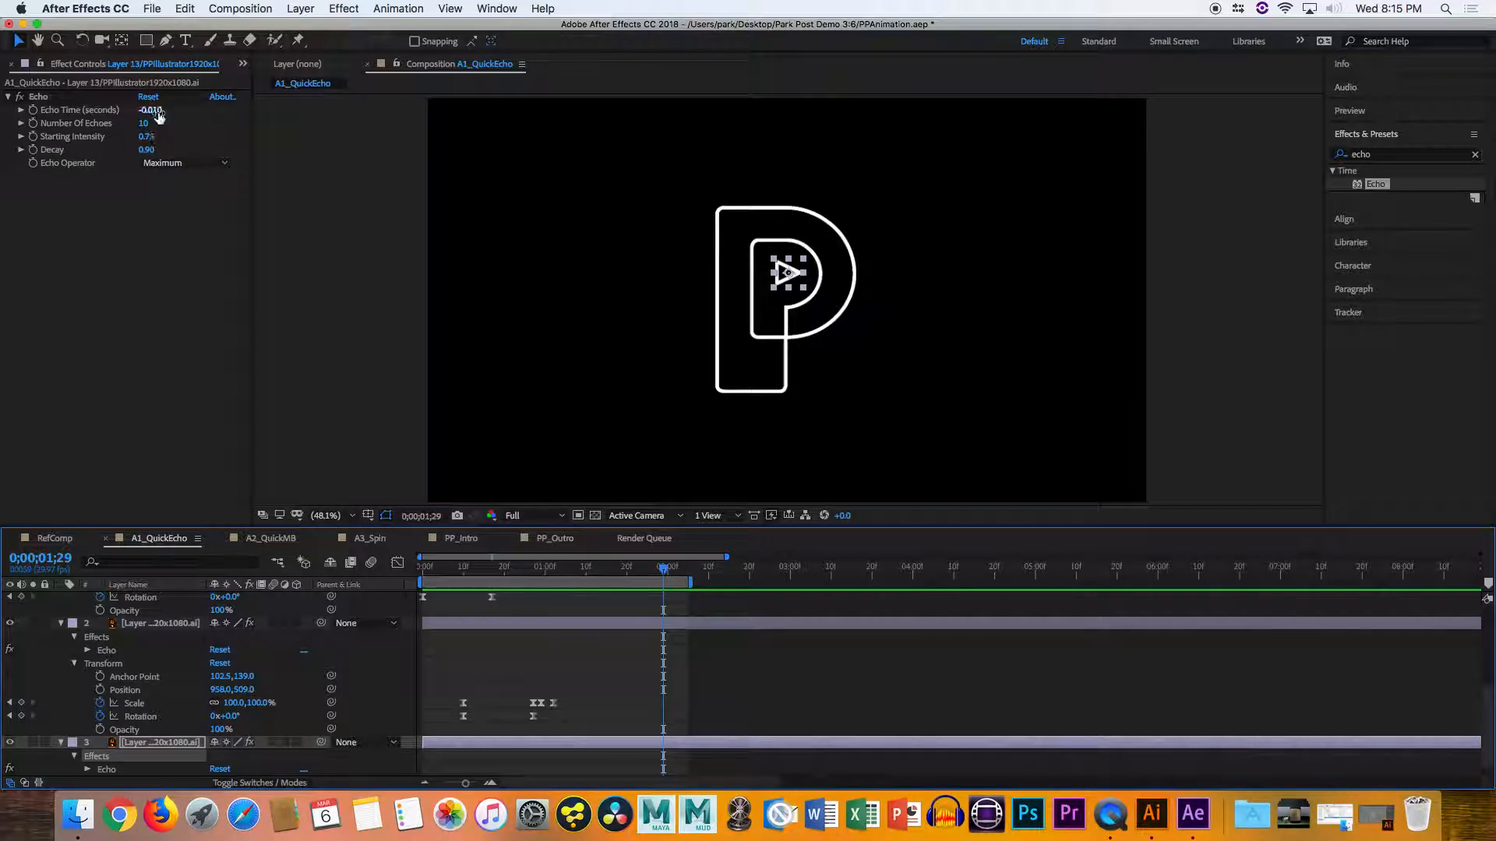
pyautogui.click(160, 624)
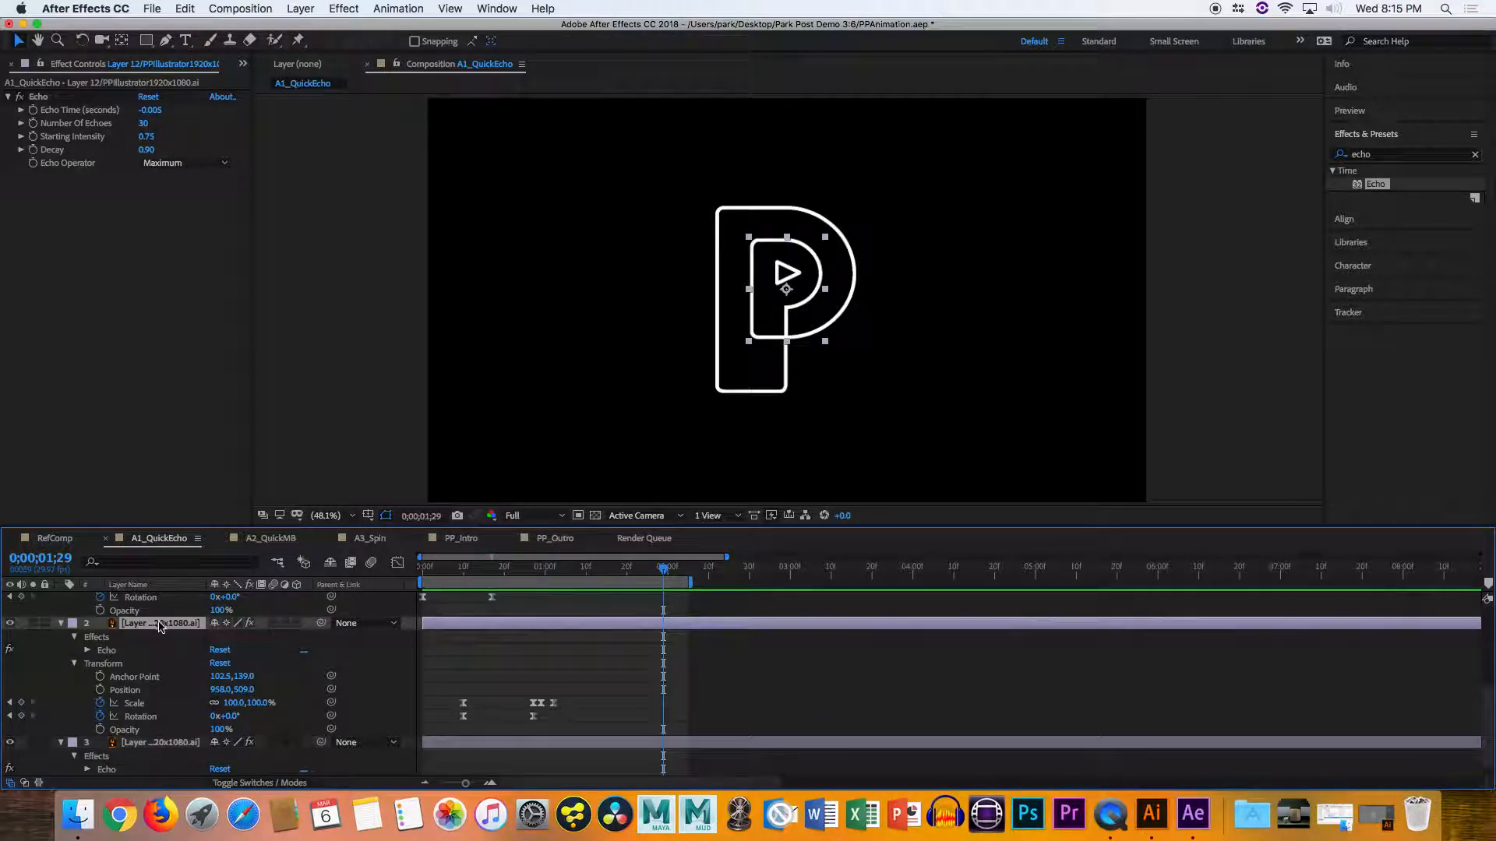
pyautogui.click(161, 745)
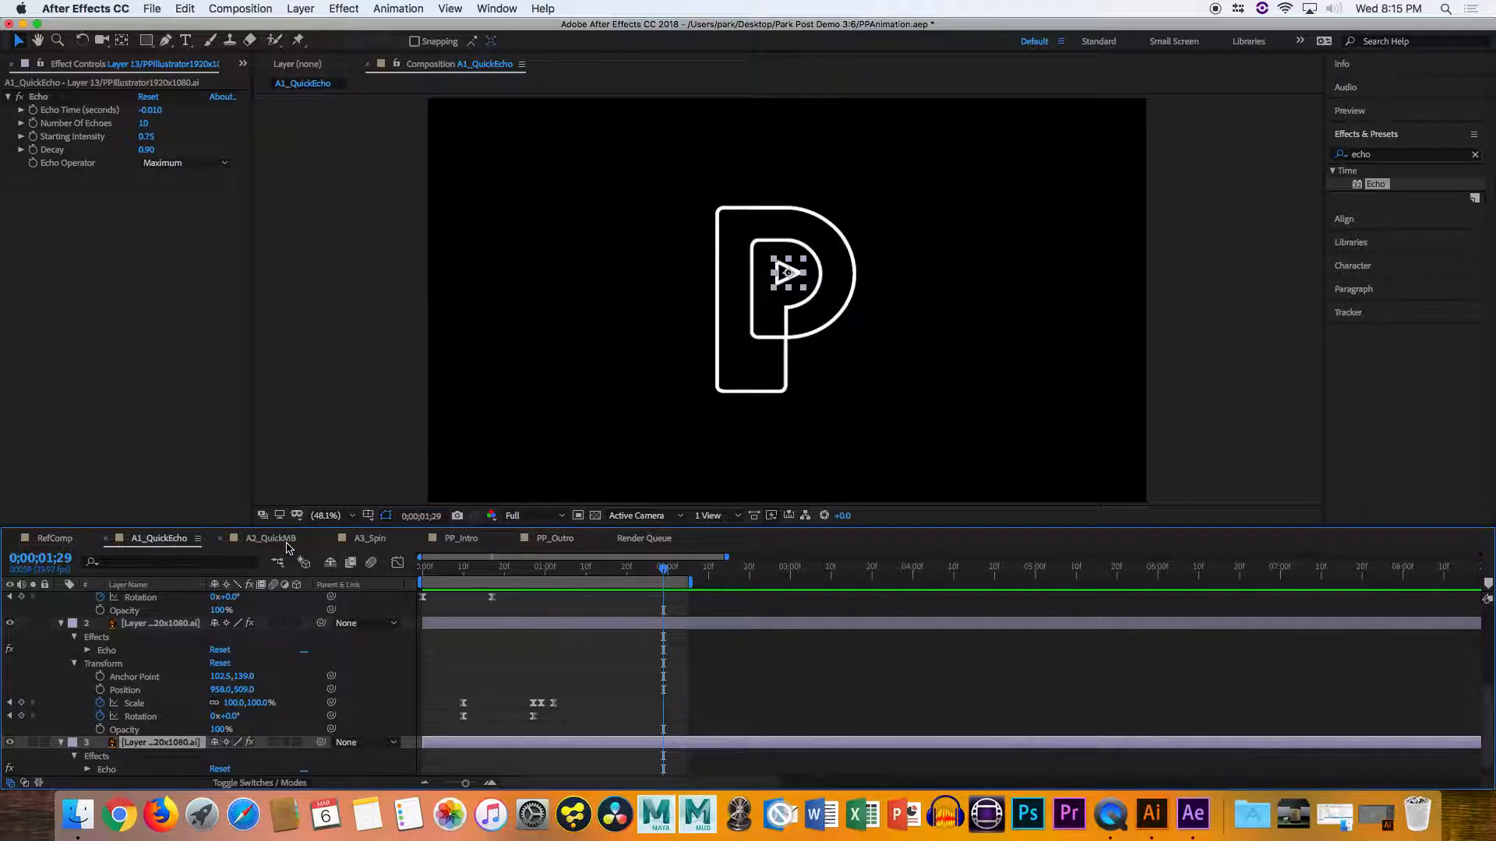
# Open the A2_QuickMB composition and preview its motion-blurred logo animation from the start
pyautogui.click(286, 545)
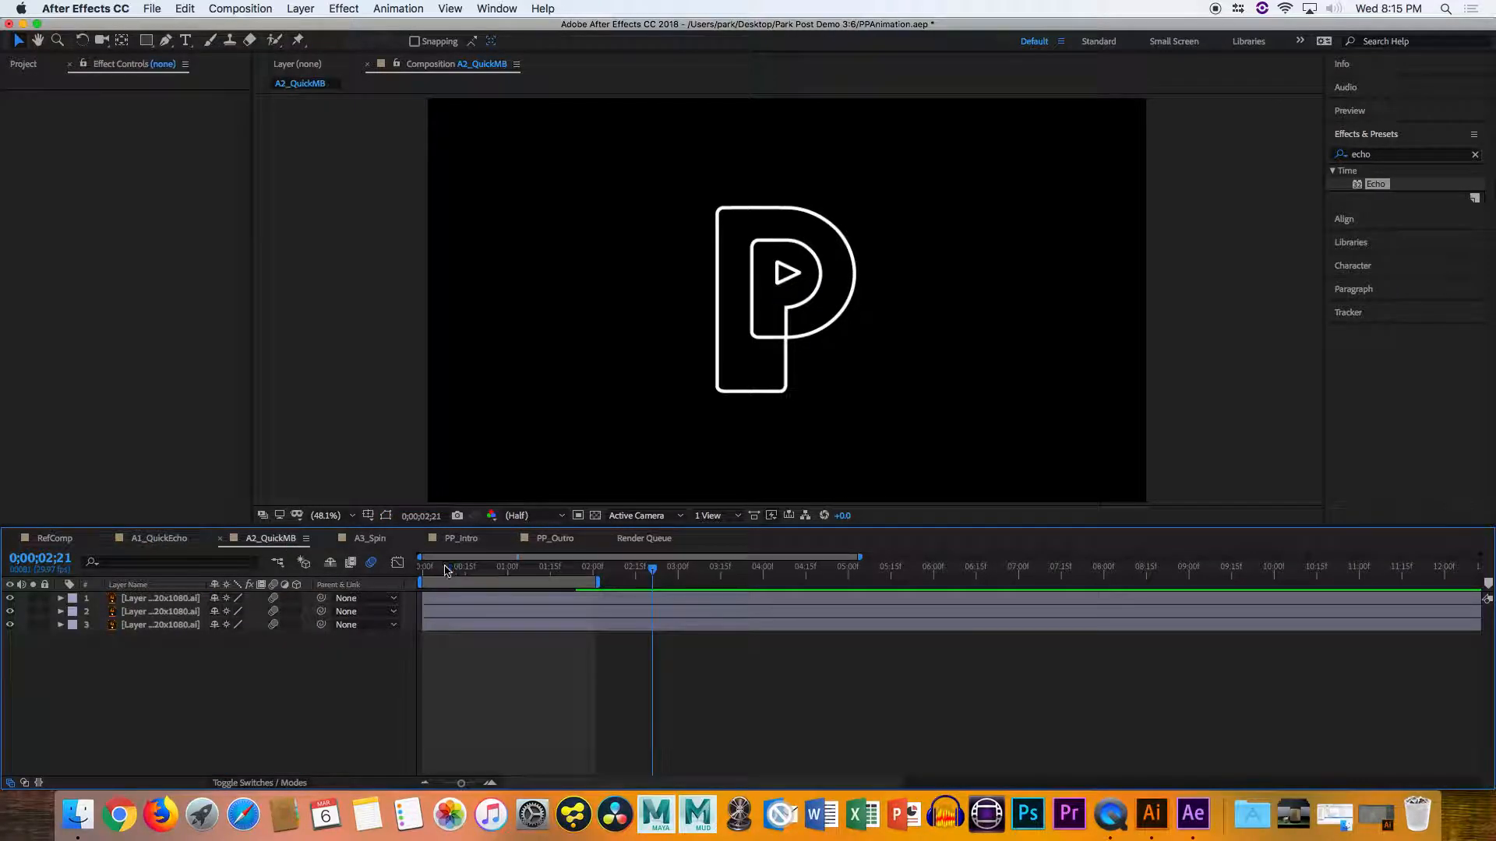
pyautogui.press('space')
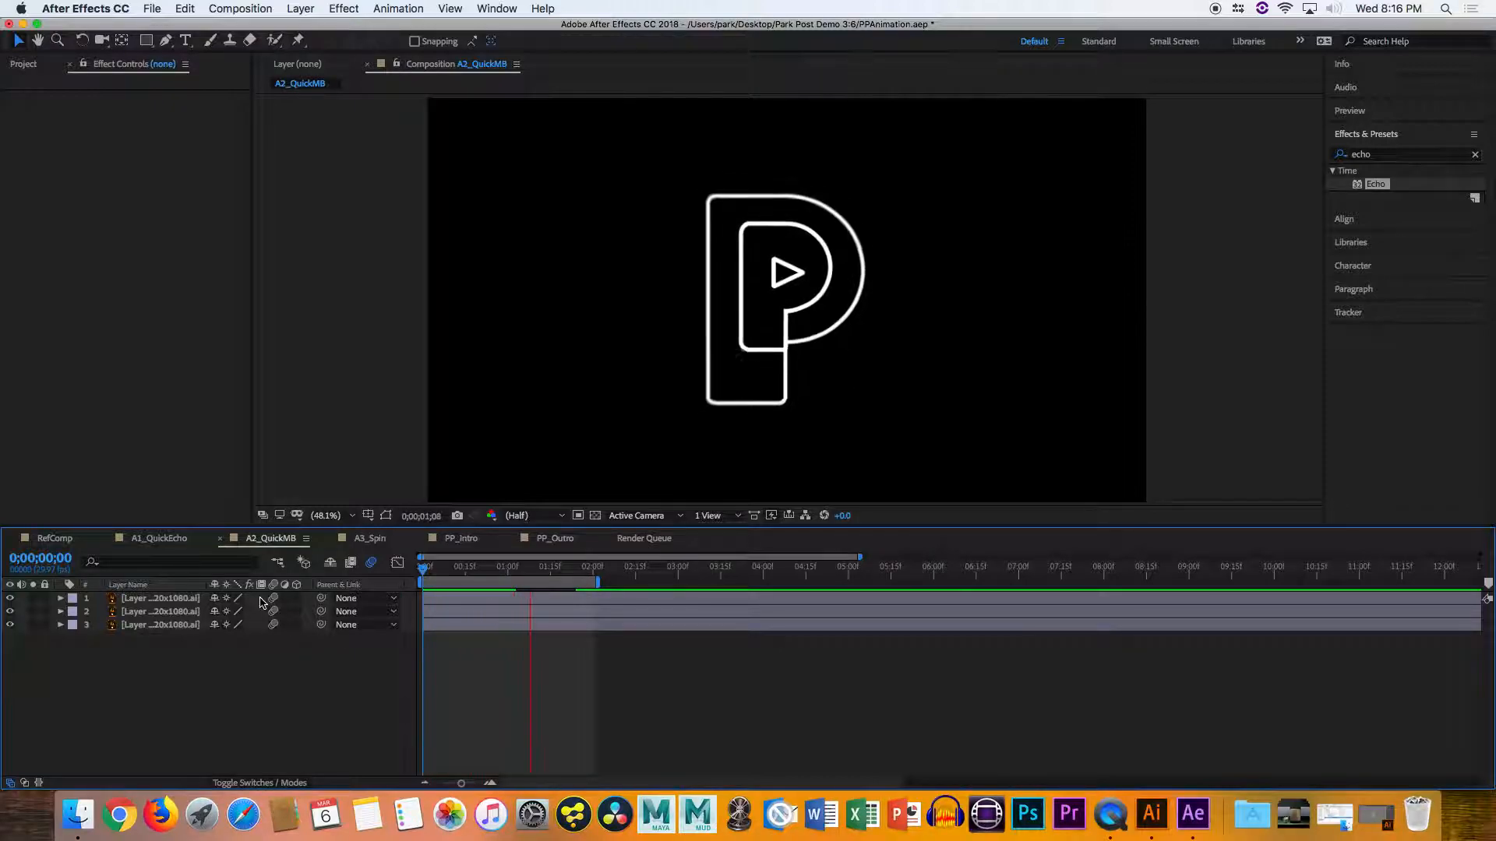
pyautogui.click(373, 567)
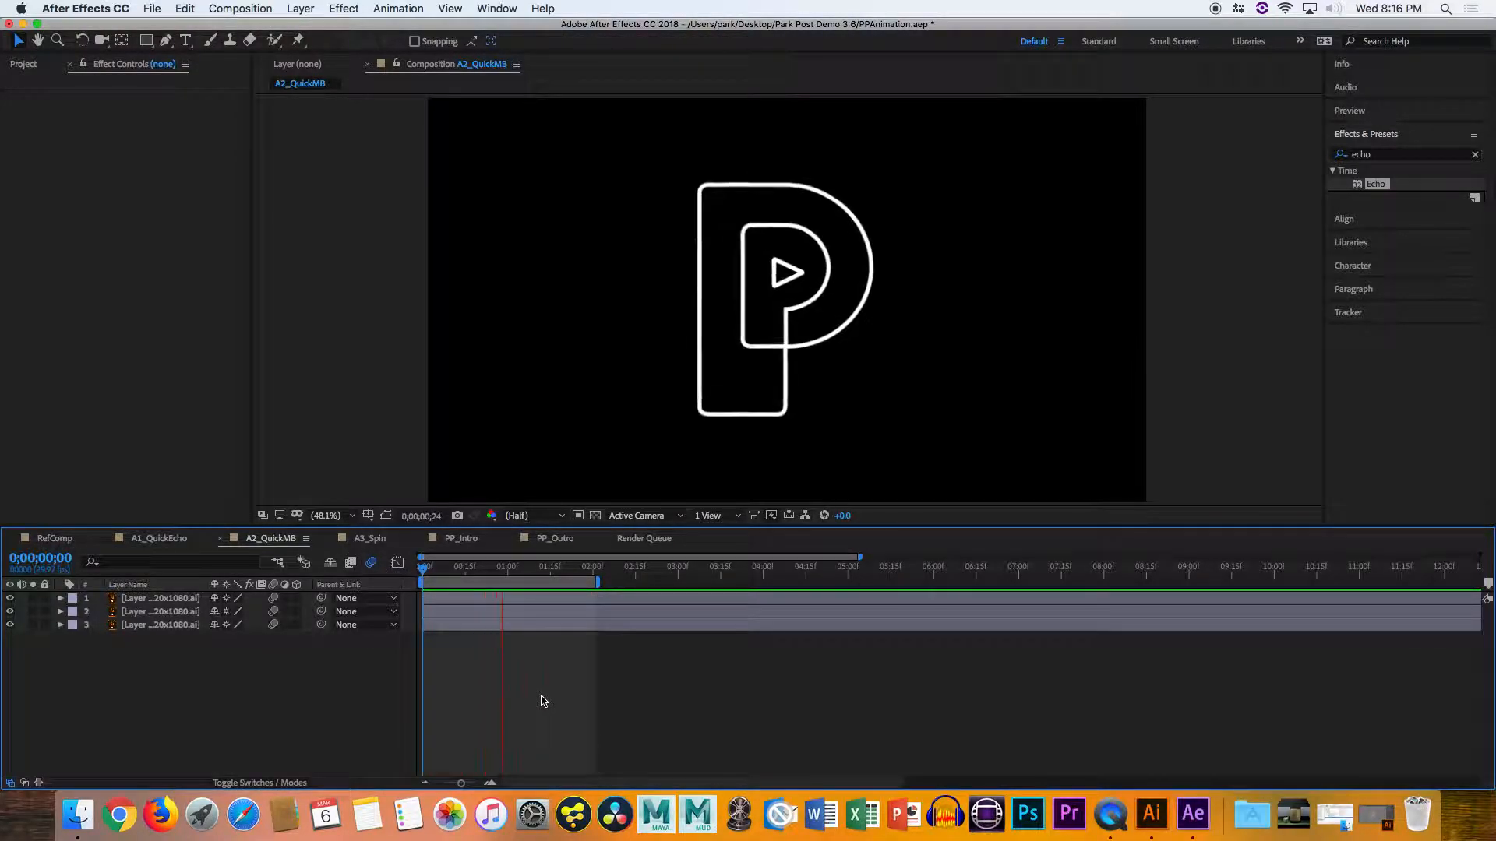
pyautogui.press('space')
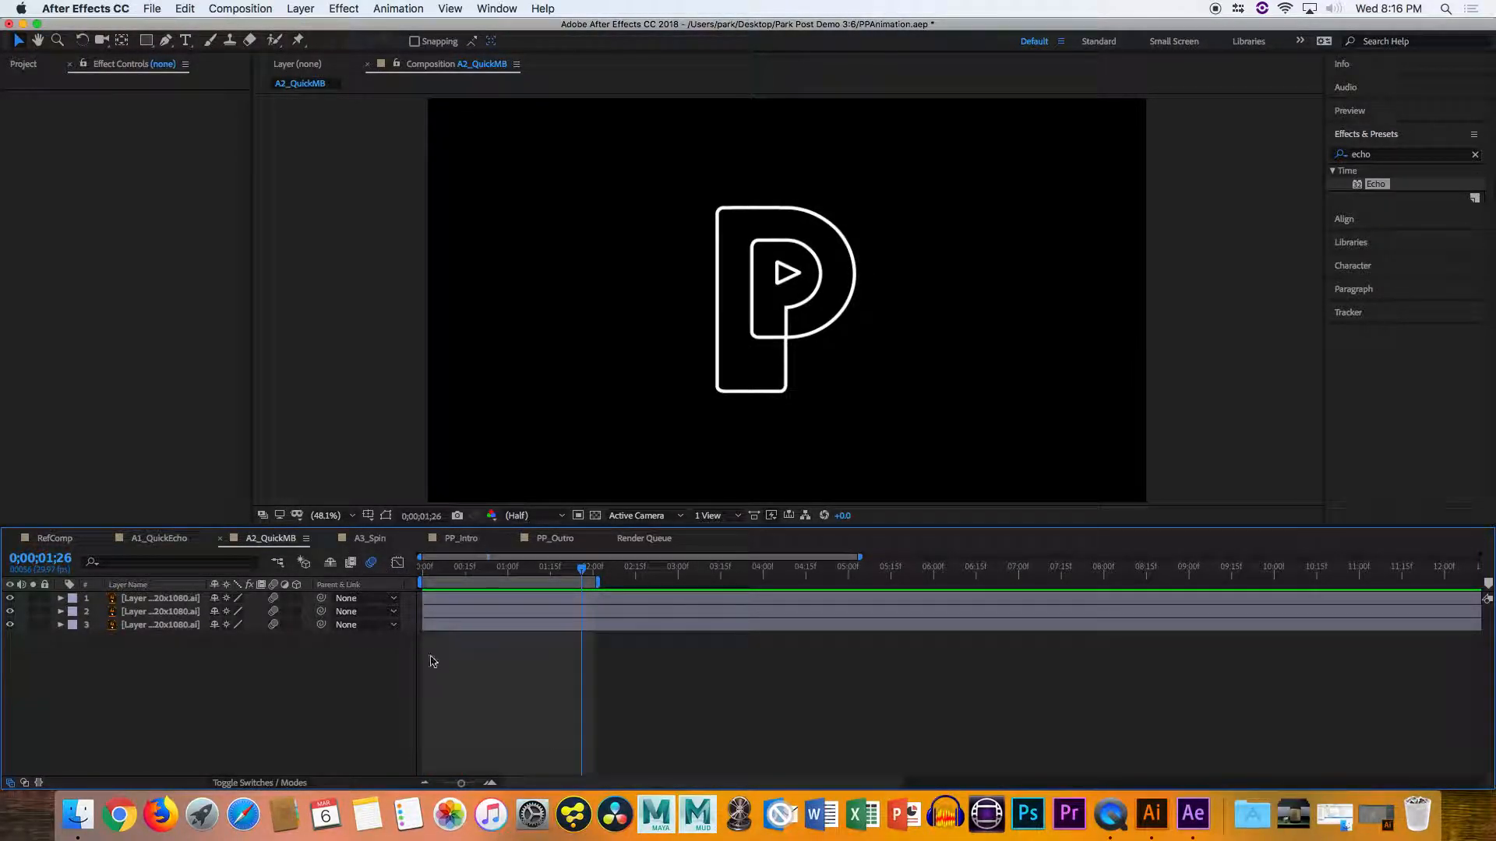
# Expand the transform properties of all three A2_QuickMB layers and examine their scale, rotation and position keyframes across the logo animation
pyautogui.click(61, 598)
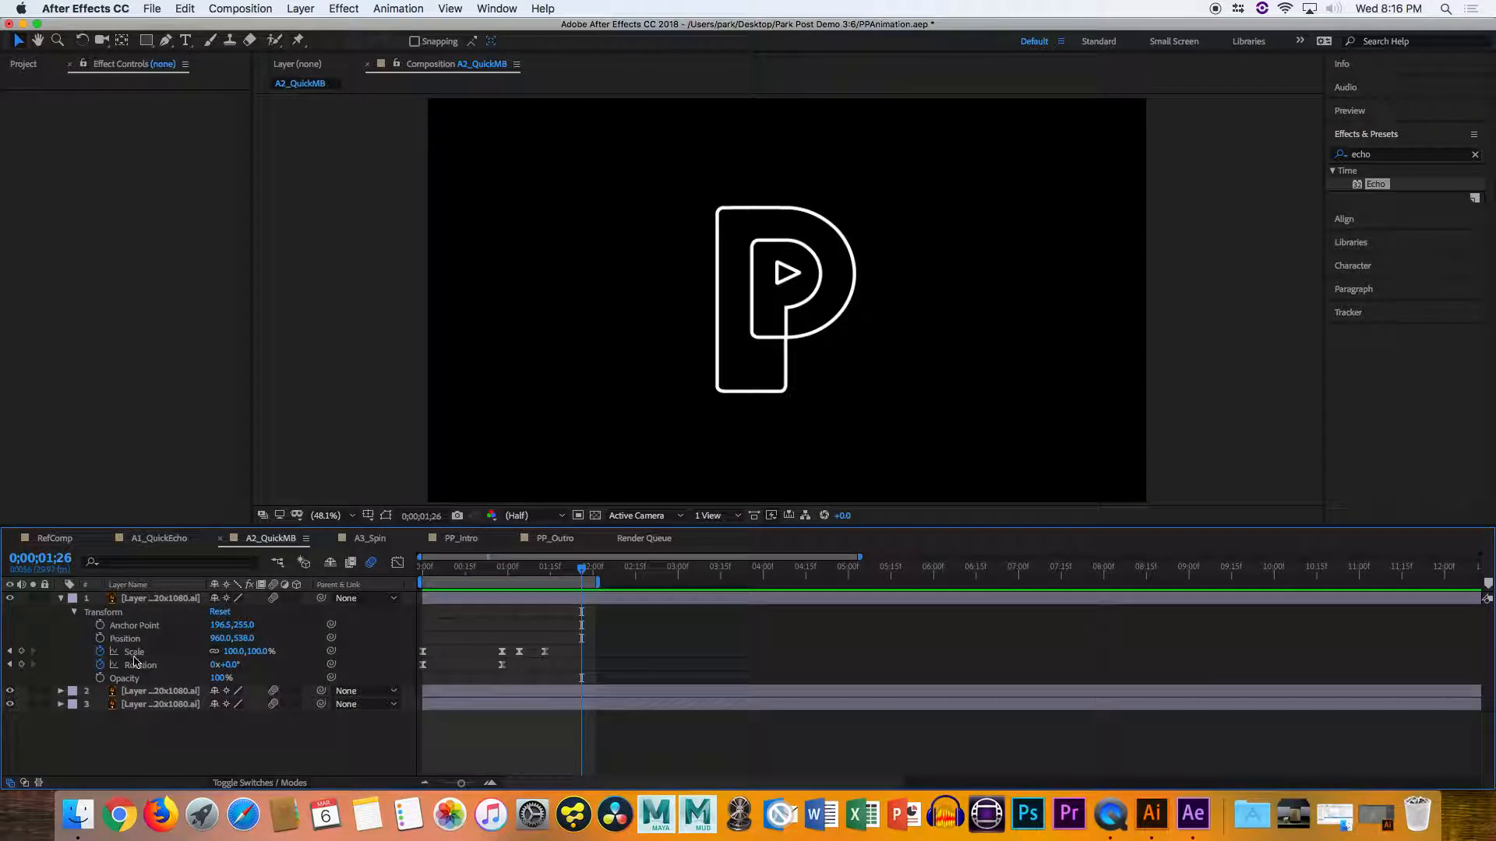
pyautogui.click(137, 664)
pyautogui.moveTo(581, 568); pyautogui.dragTo(520, 584)
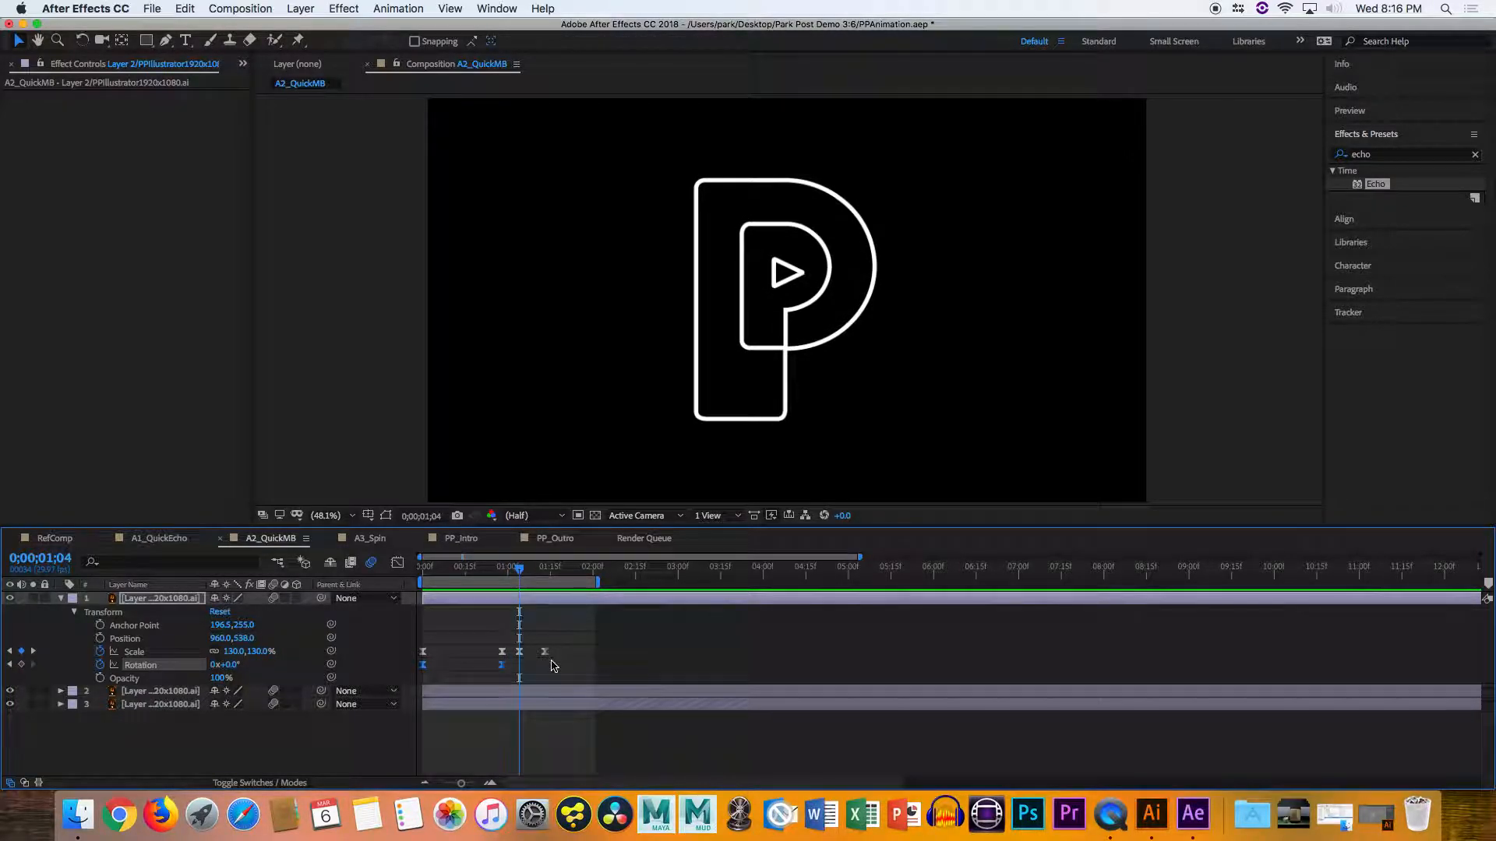
pyautogui.moveTo(552, 633); pyautogui.dragTo(474, 658)
pyautogui.click(475, 658)
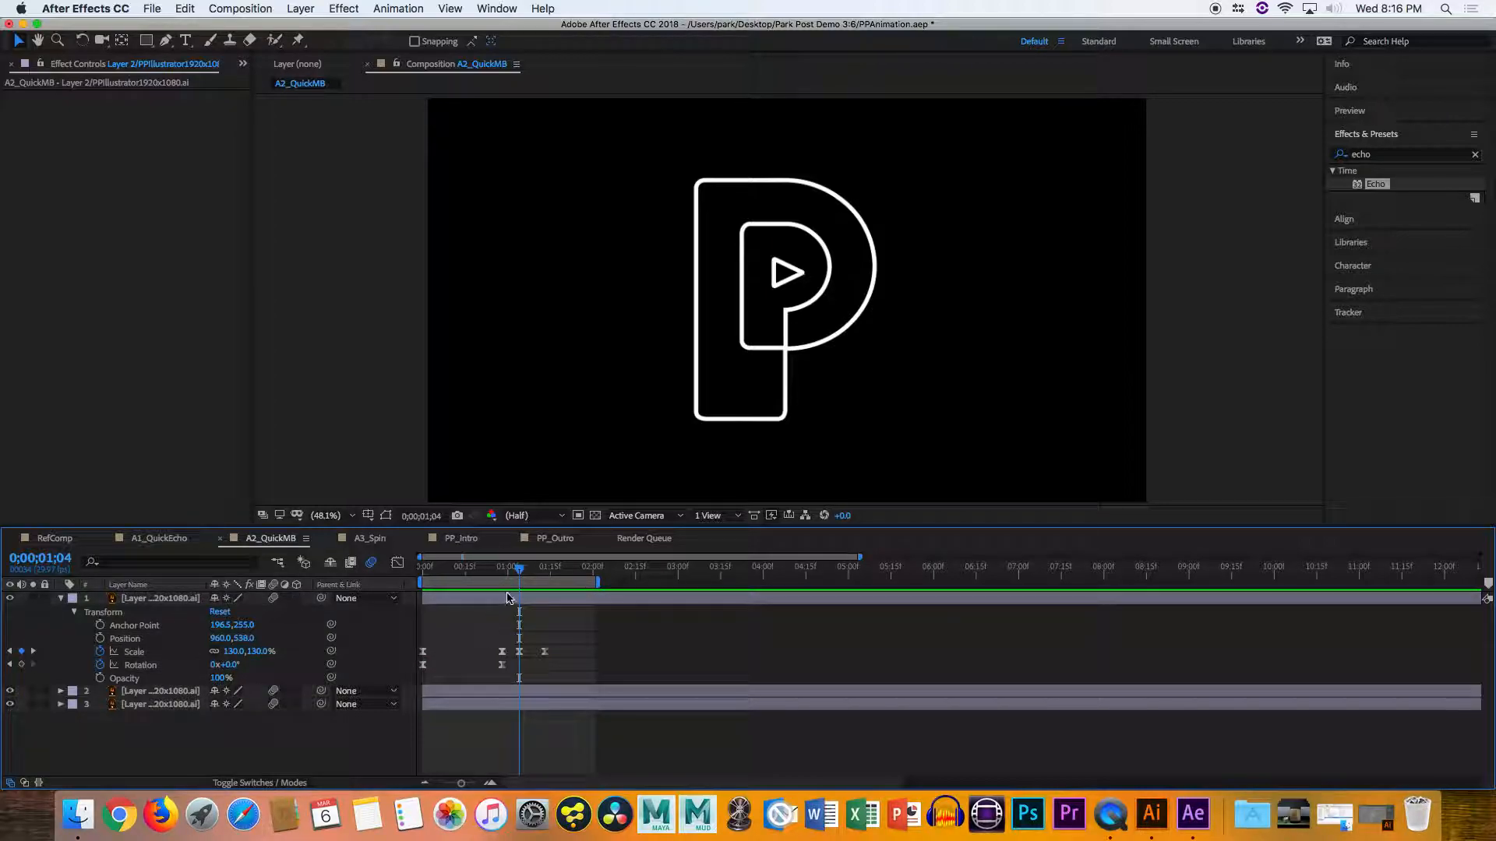
pyautogui.moveTo(518, 575); pyautogui.dragTo(564, 578)
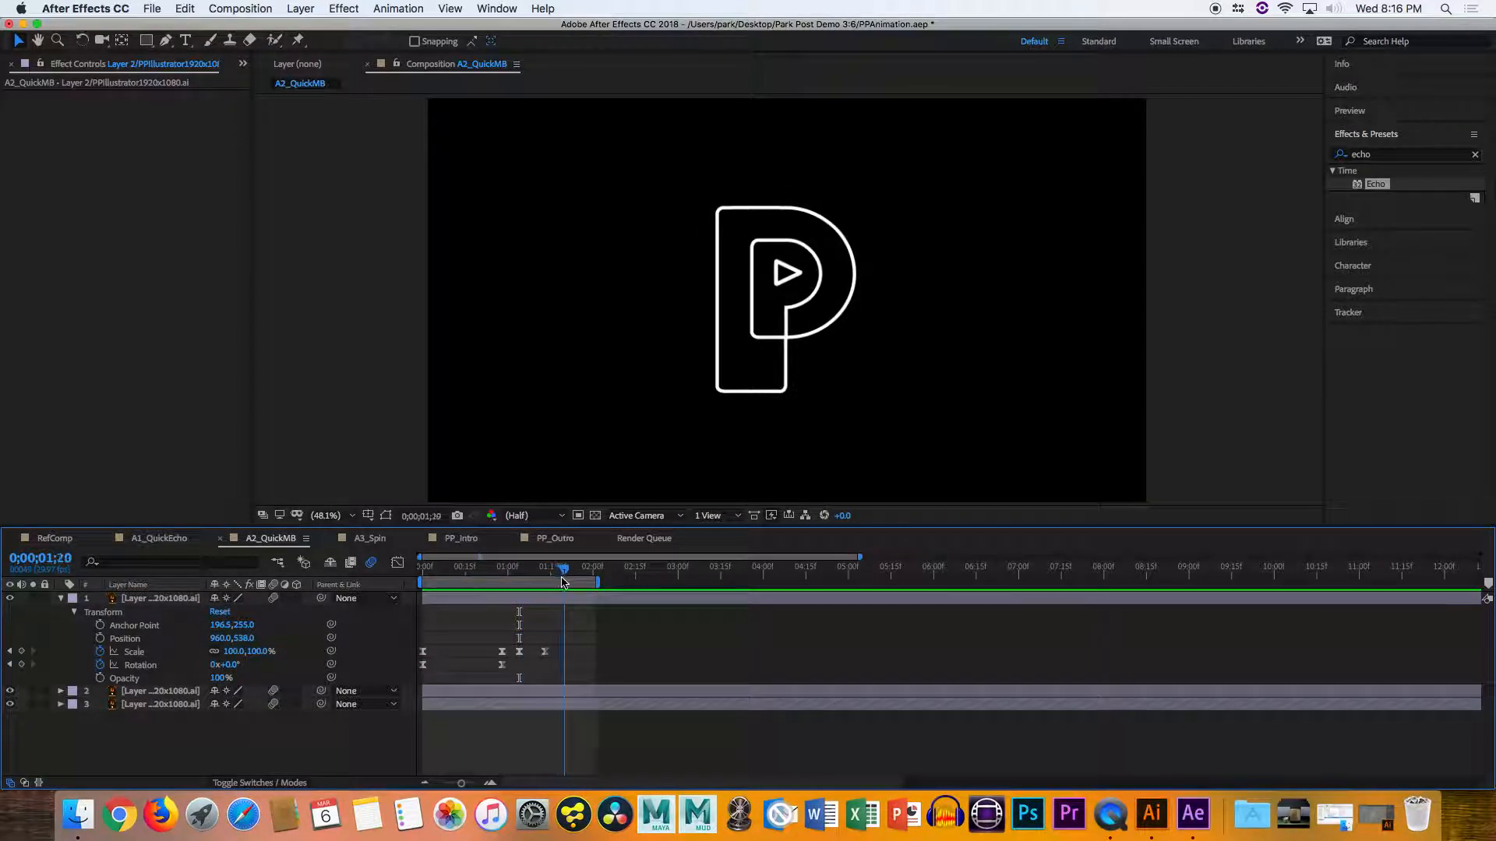
pyautogui.click(61, 705)
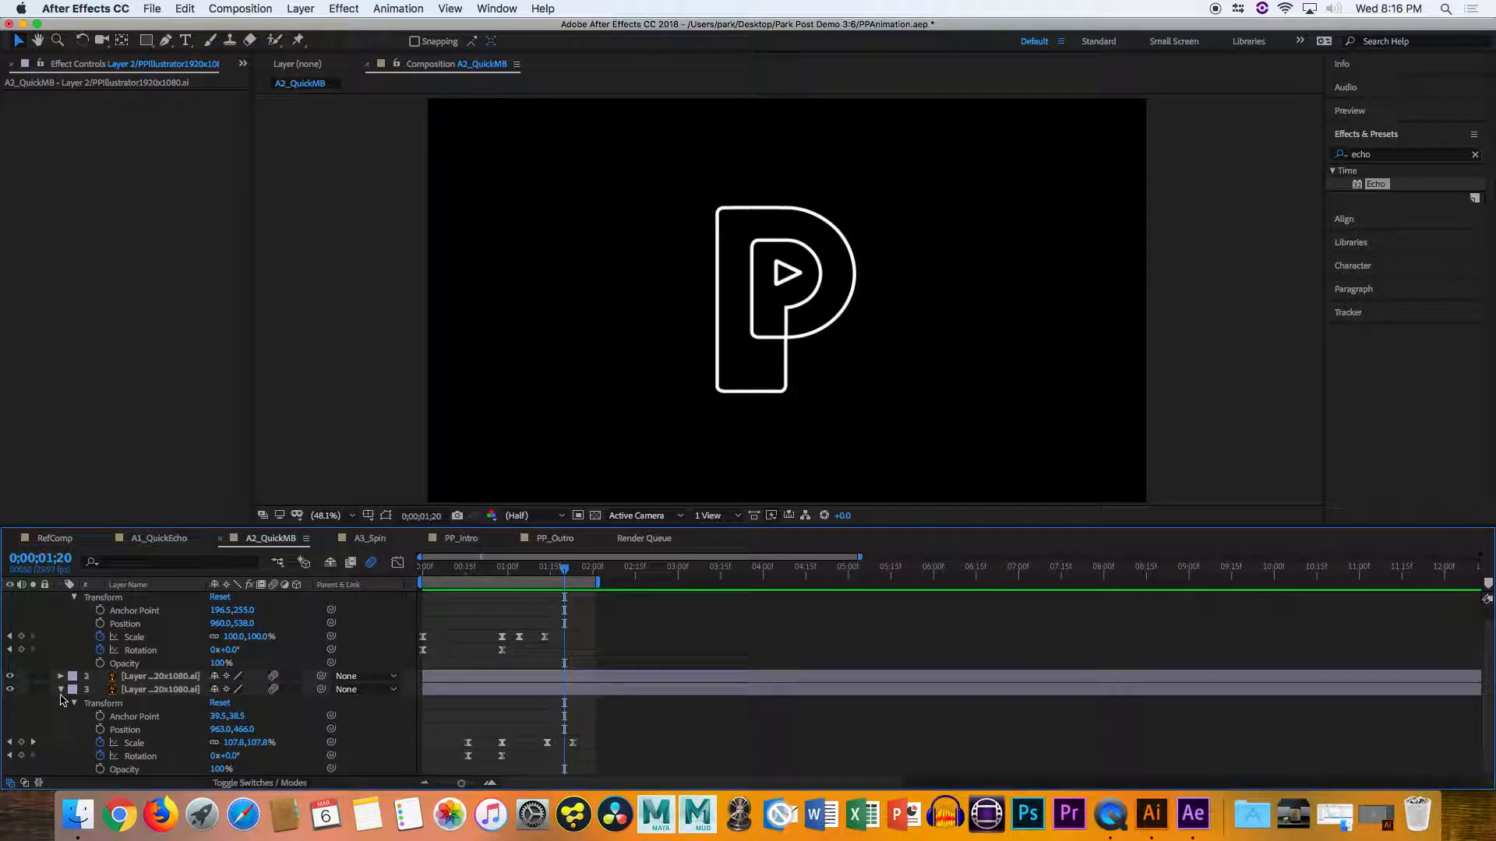
pyautogui.click(62, 677)
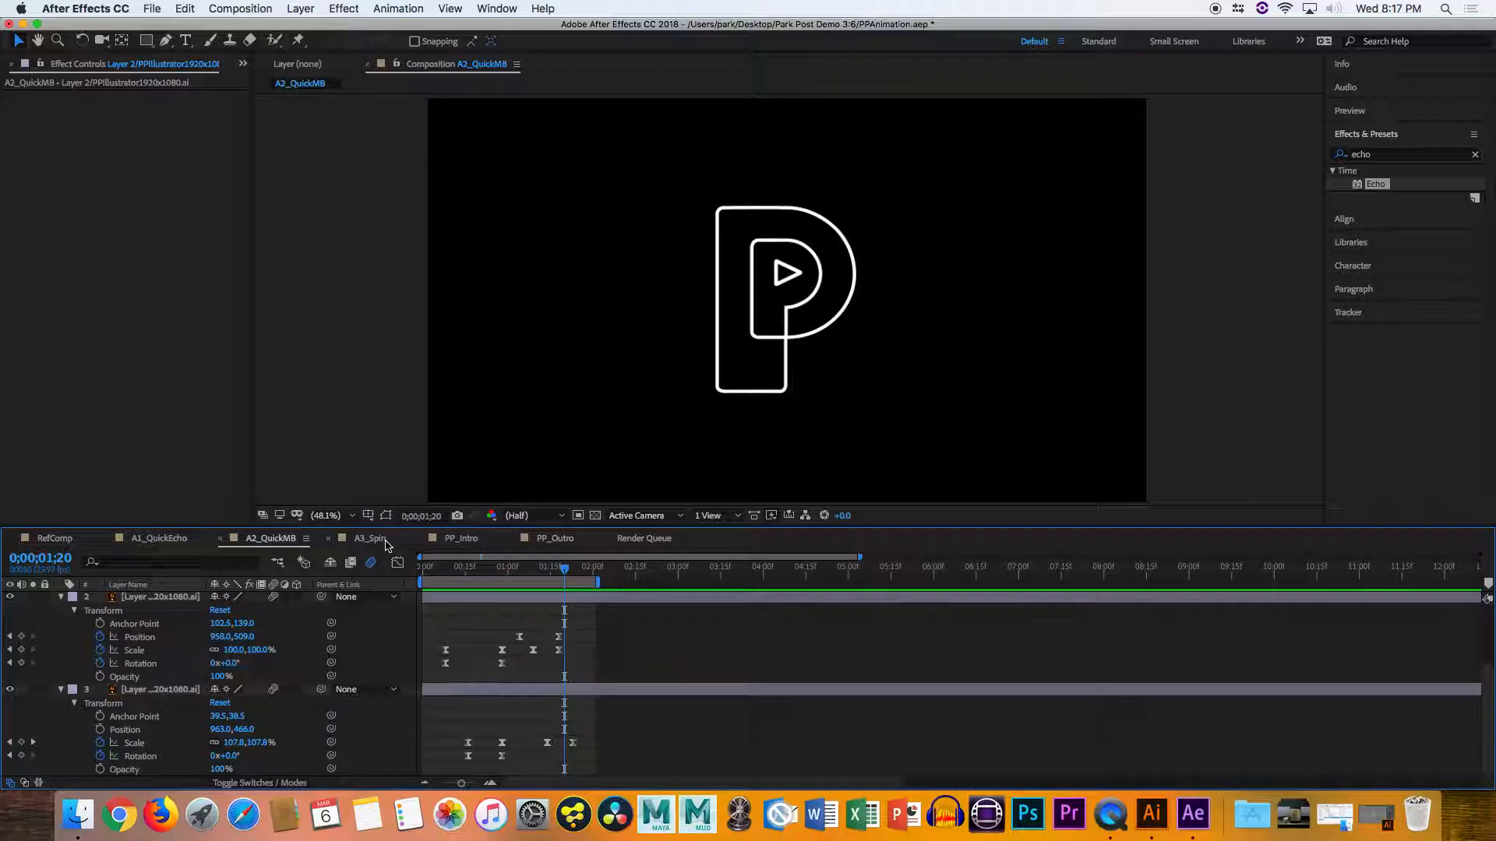
# Open the A3_Spin composition, expand the outer P layer's transform properties, and preview its Y Rotation animation from the start
pyautogui.click(370, 539)
pyautogui.moveTo(507, 567); pyautogui.dragTo(408, 580)
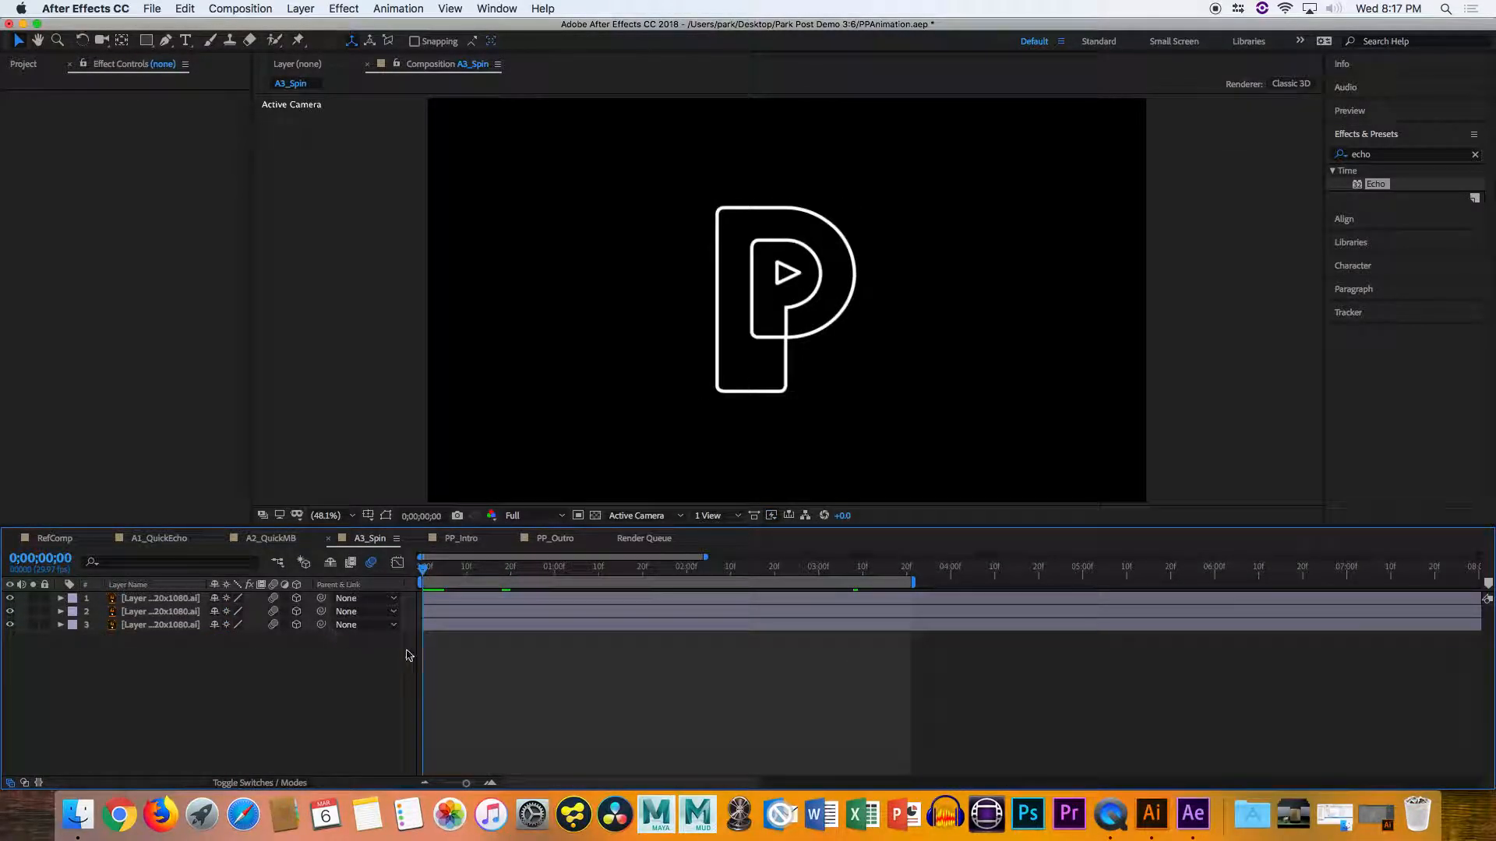
pyautogui.click(61, 598)
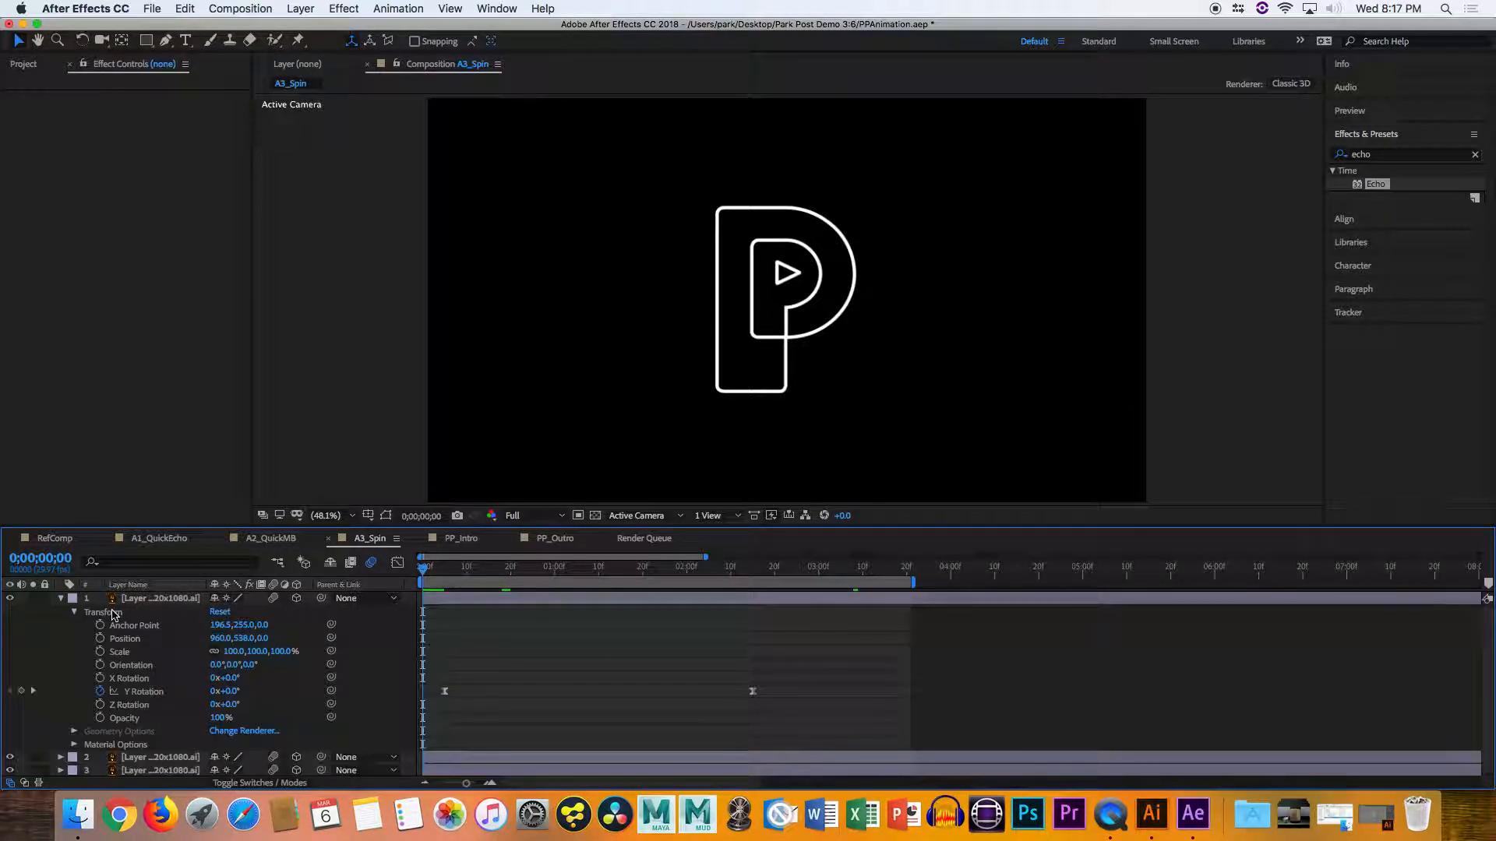
pyautogui.press('space')
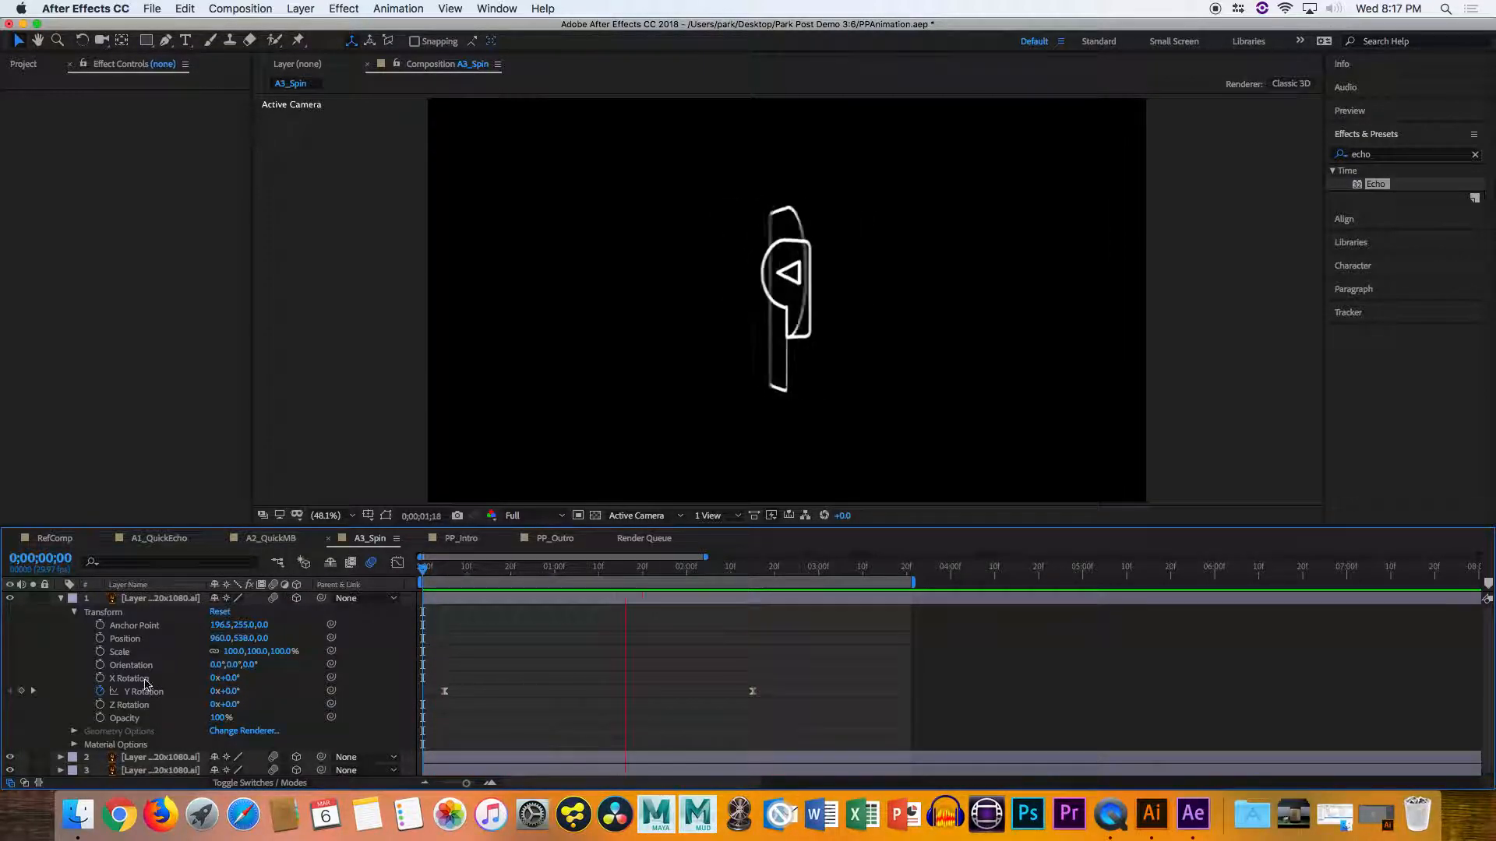
pyautogui.press('space')
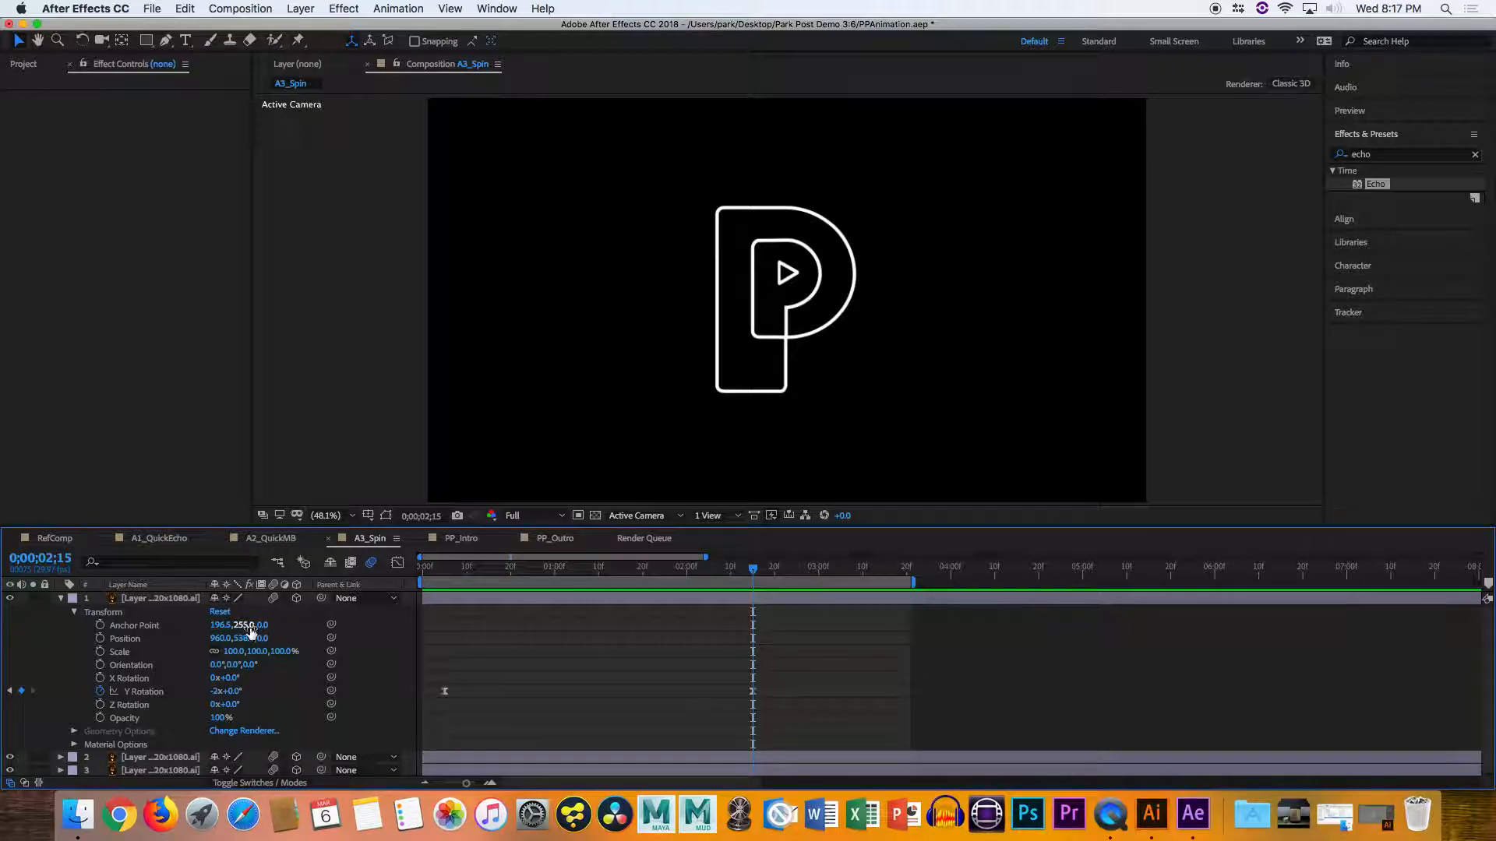
pyautogui.moveTo(439, 575); pyautogui.dragTo(411, 574)
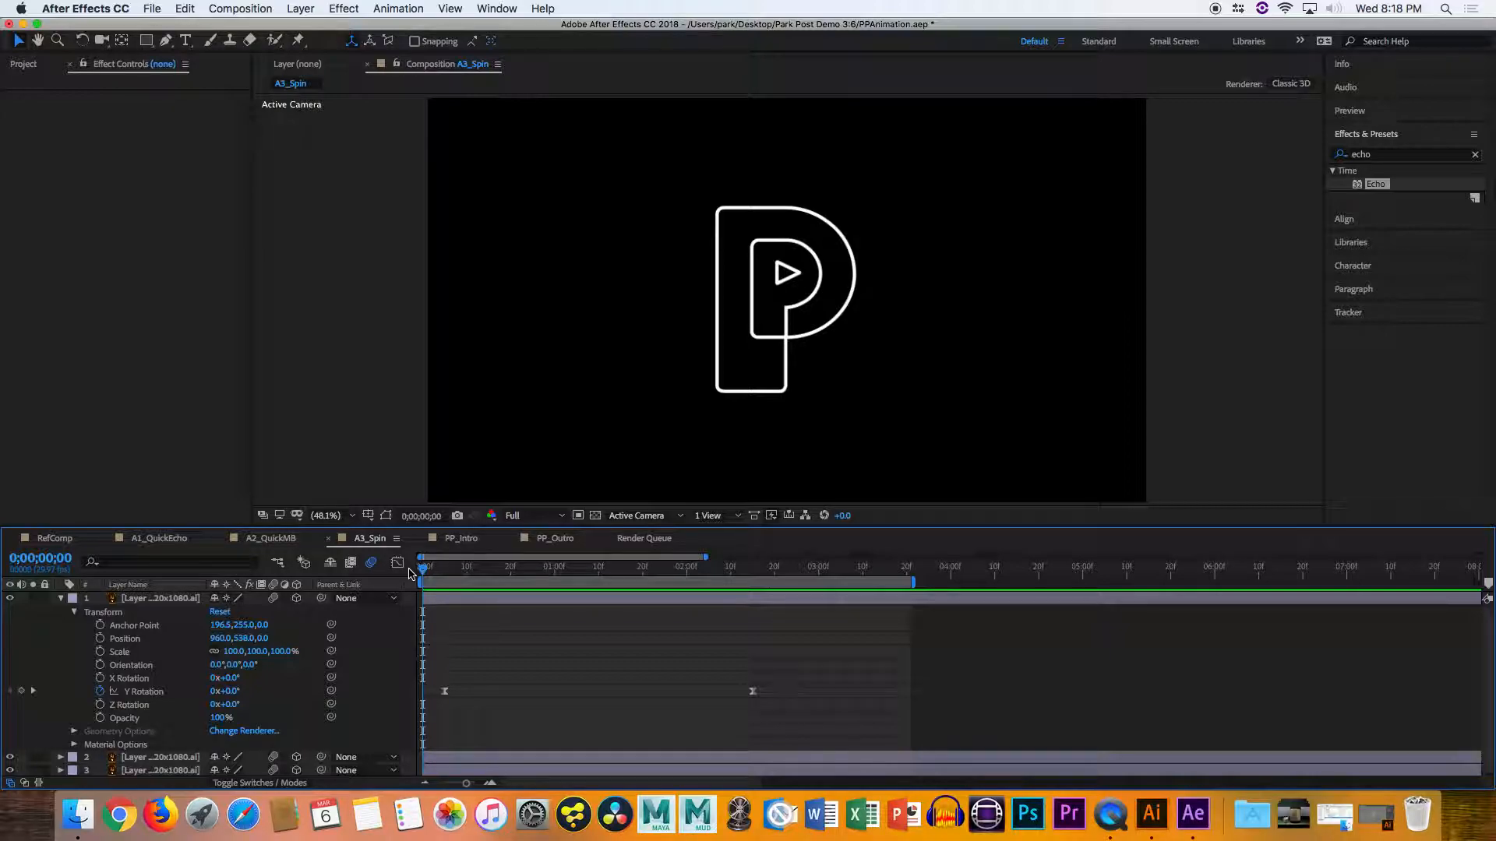
# Compare the spin animation with and without motion blur, leaving the composition's motion blur enabled
pyautogui.moveTo(420, 575); pyautogui.dragTo(557, 585)
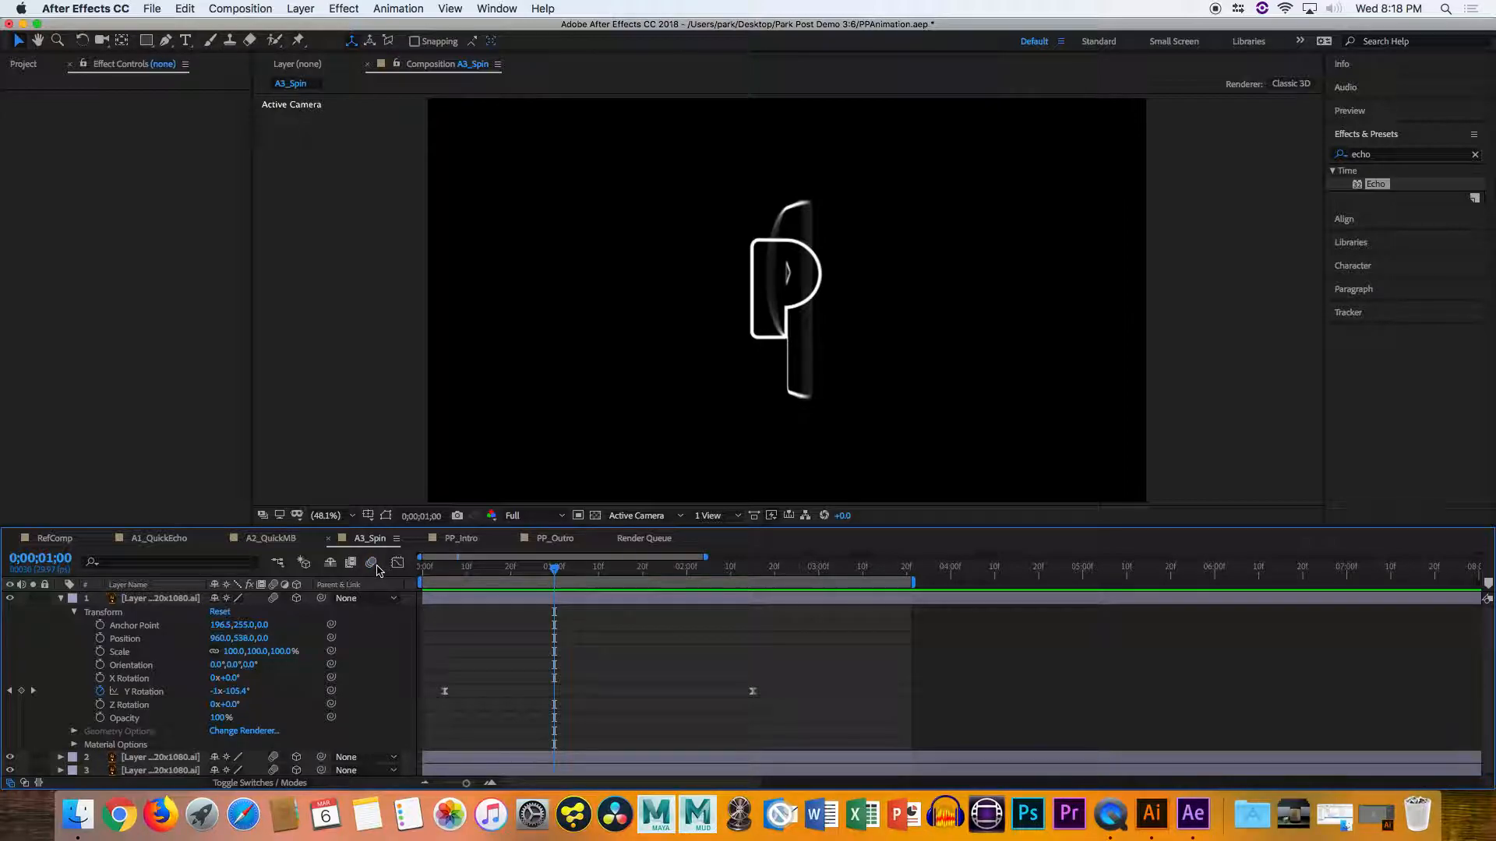
pyautogui.press('space')
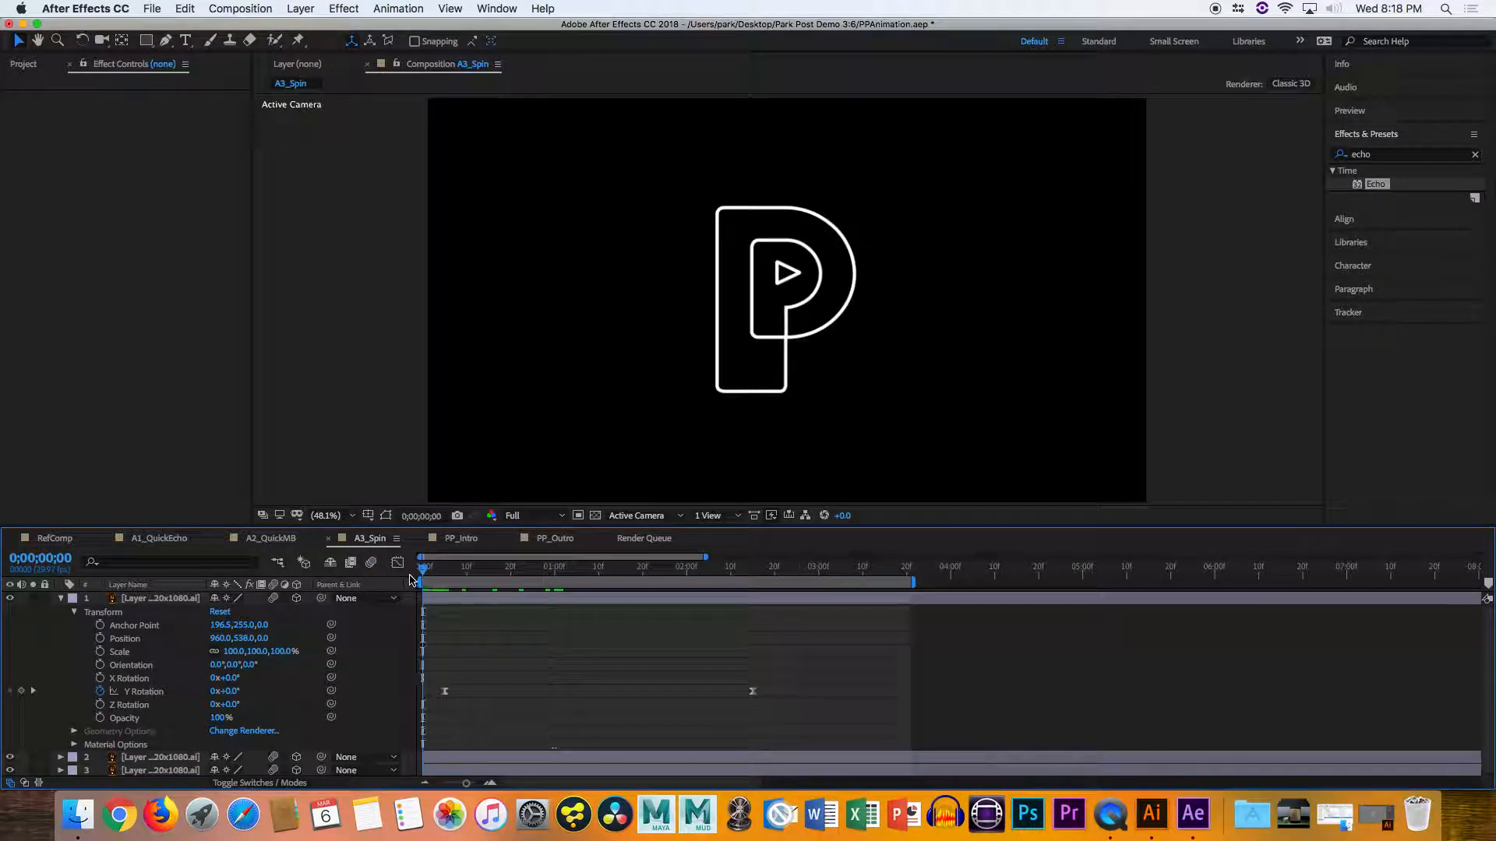
pyautogui.click(372, 563)
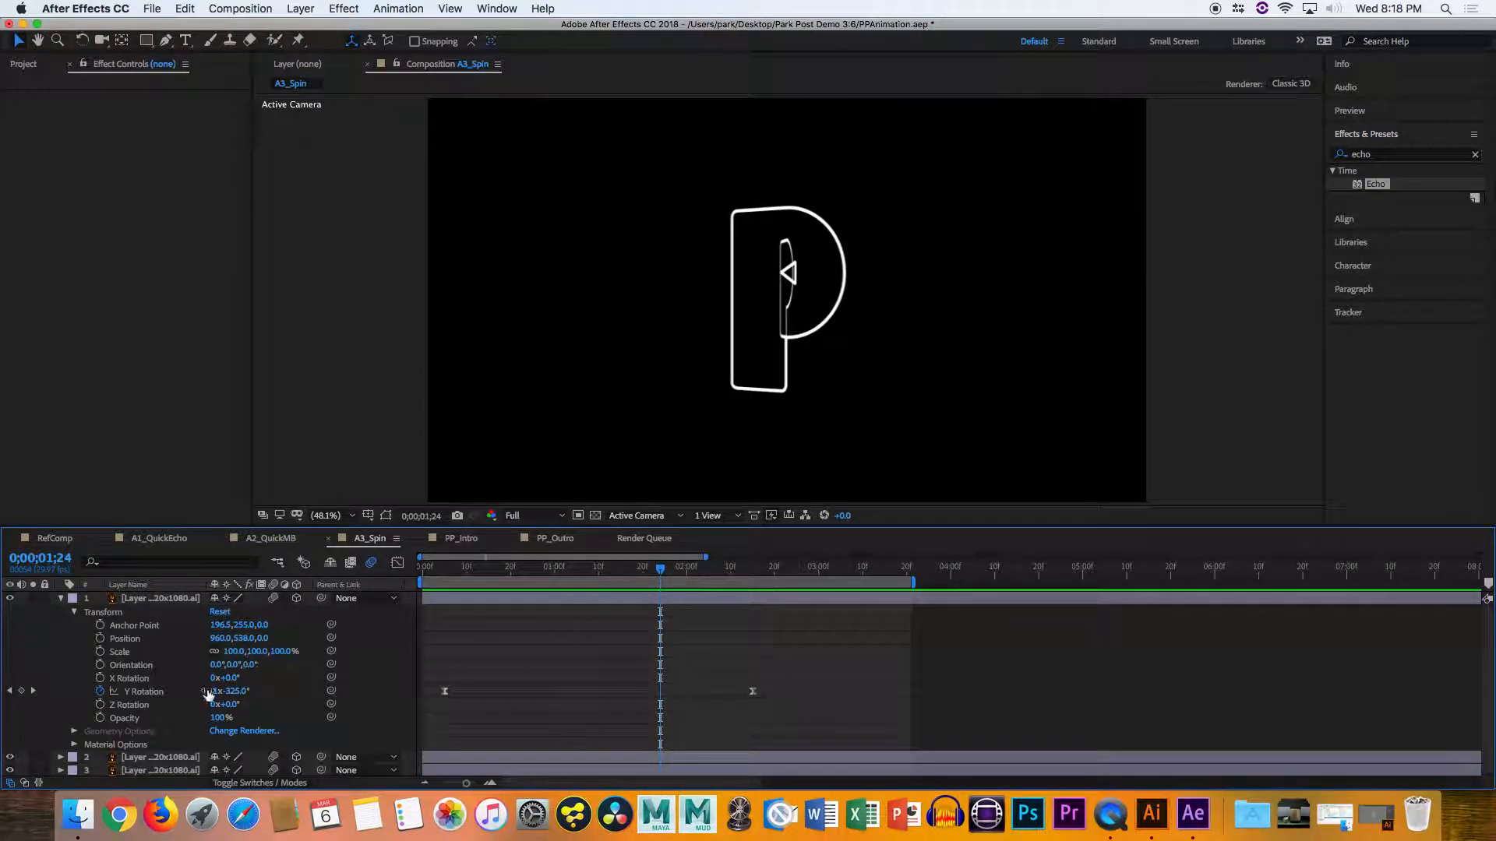
# Examine the outer P layer's X, Y and Z Rotation properties and its three-value Position property
pyautogui.click(142, 694)
pyautogui.click(154, 680)
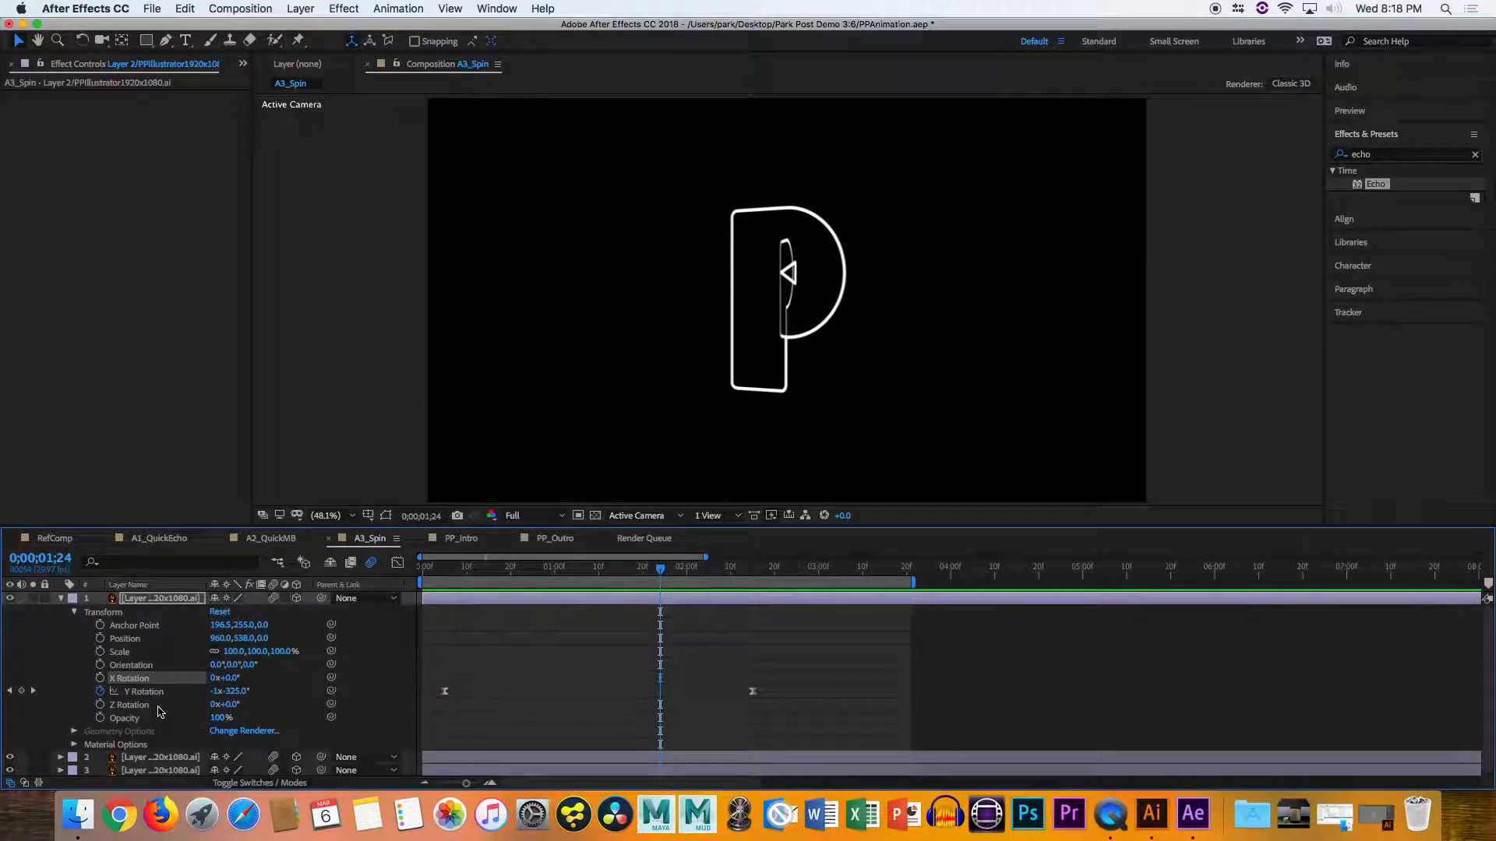
pyautogui.click(159, 705)
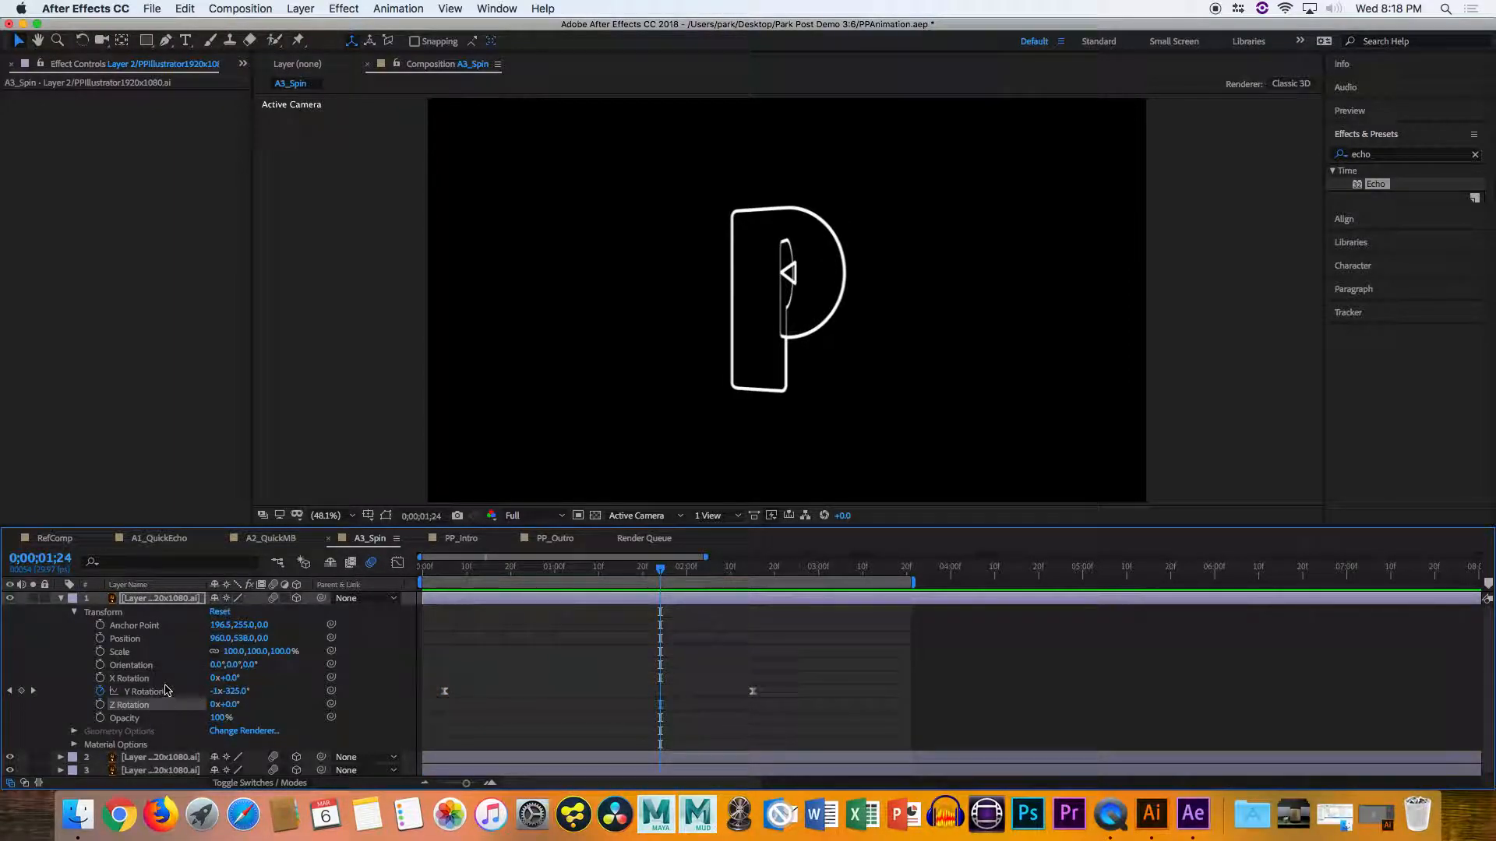
pyautogui.click(151, 641)
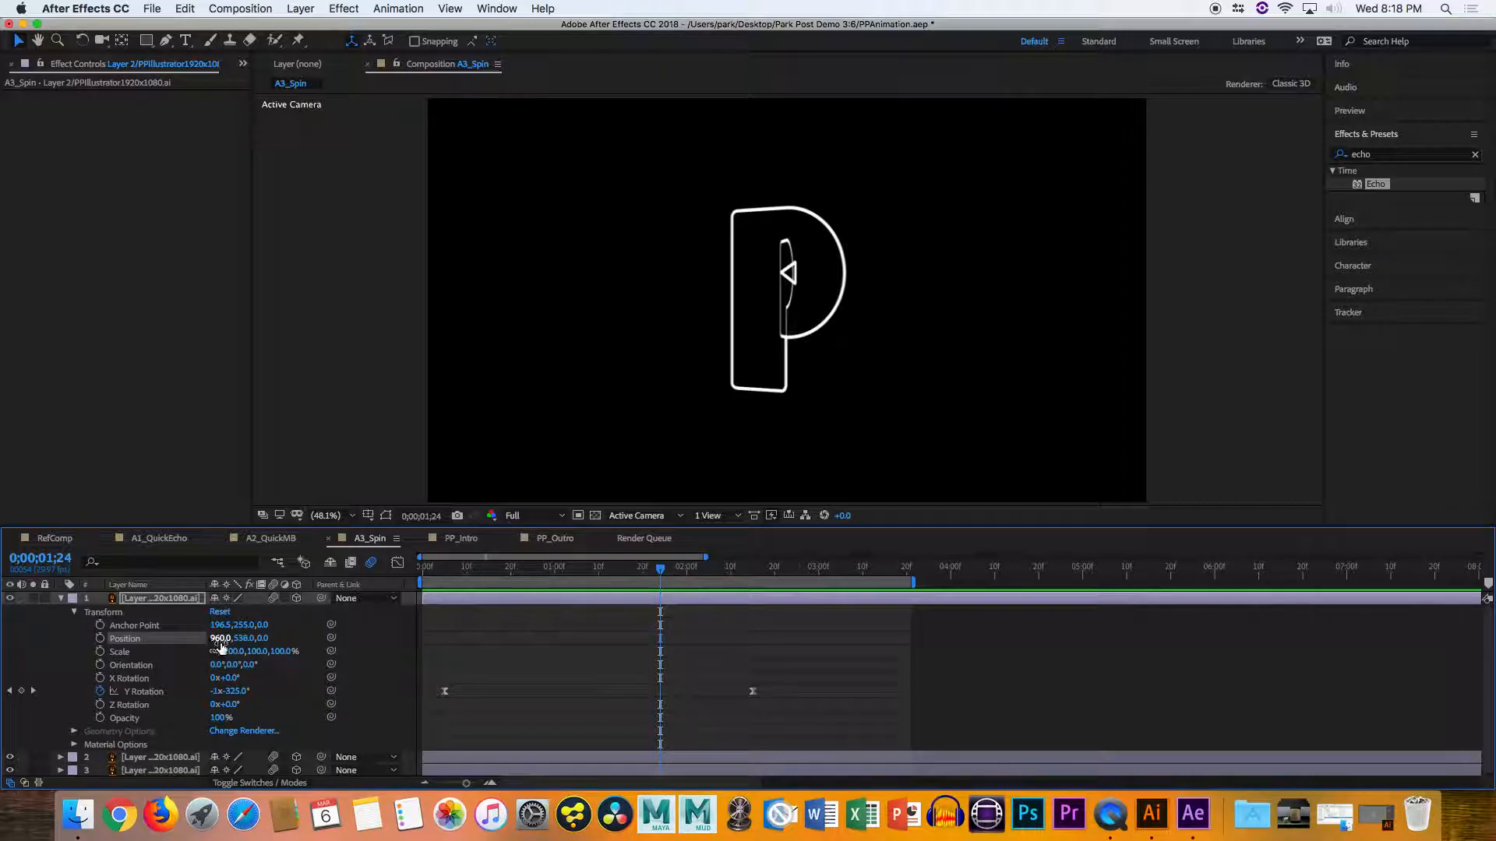
# Try moving the outer P layer along its Z position to about -330 and about -304, undoing each change
pyautogui.moveTo(263, 639); pyautogui.dragTo(6, 635)
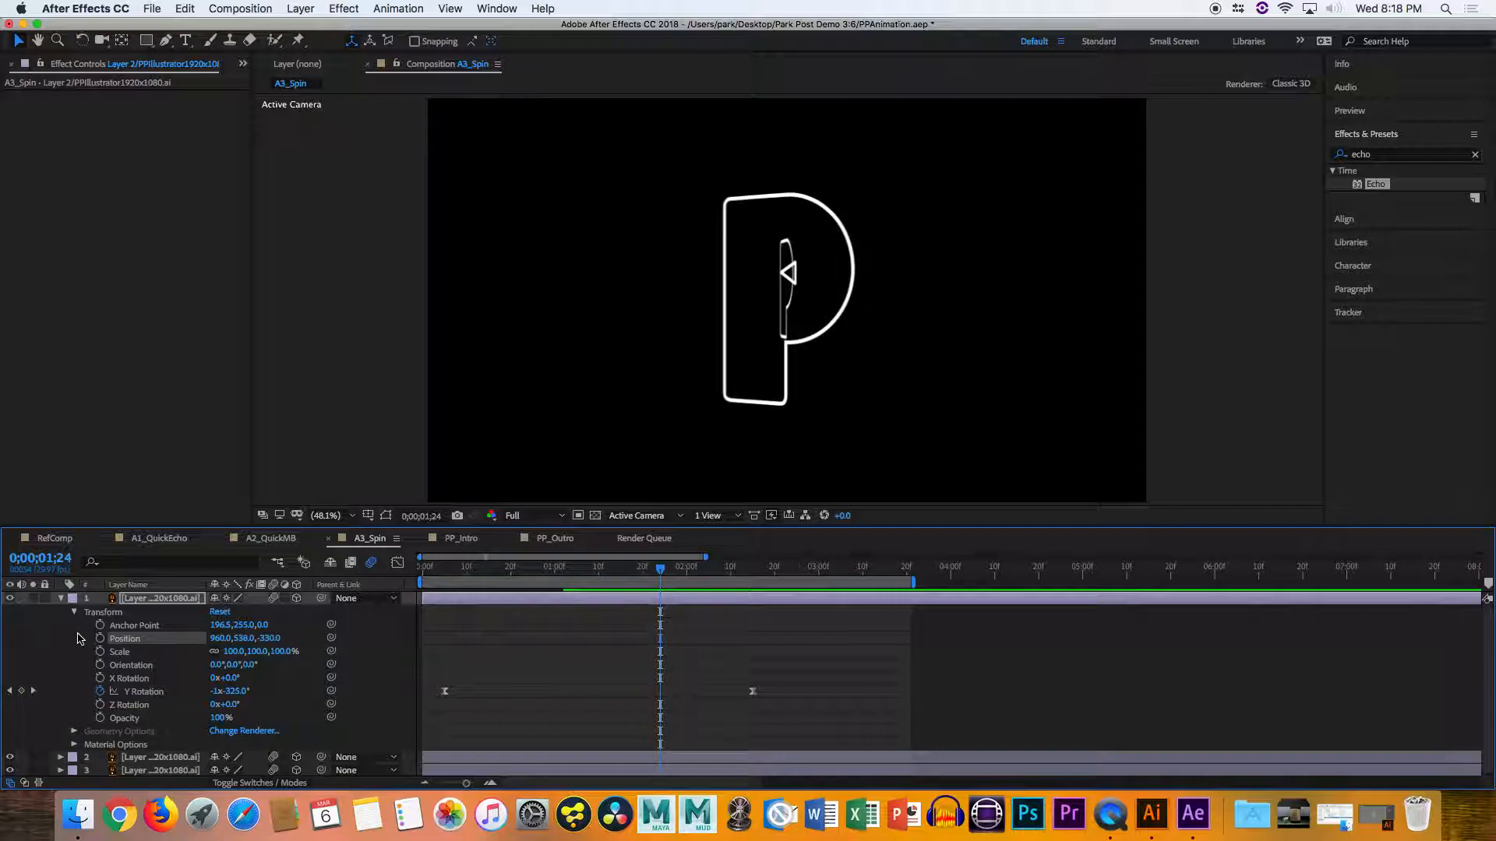
pyautogui.press('super+z')
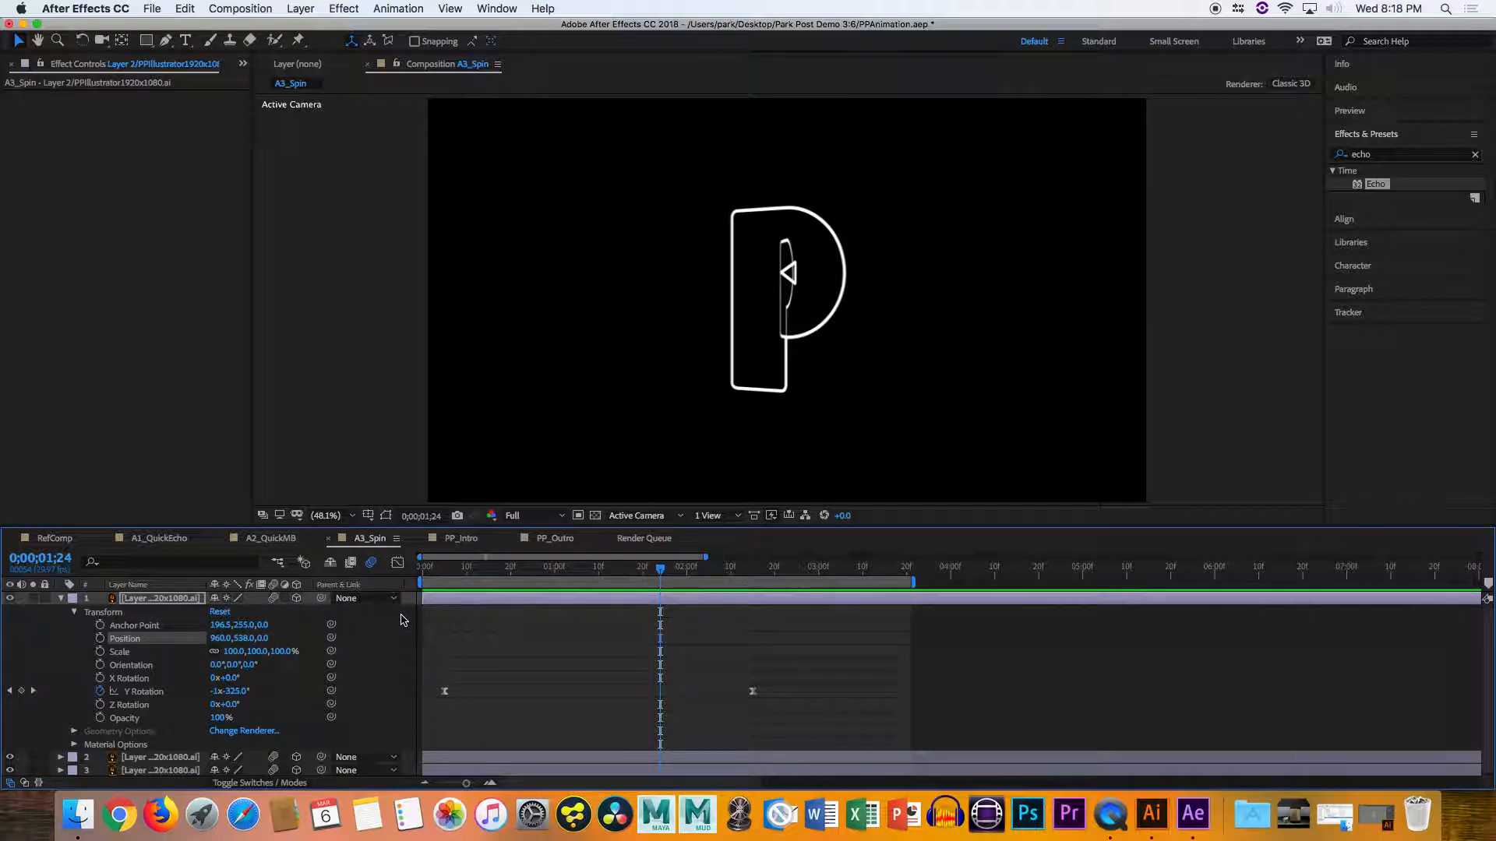
pyautogui.moveTo(265, 638)
pyautogui.mouseDown()
pyautogui.moveTo(396, 626)
pyautogui.moveTo(286, 626)
pyautogui.mouseUp()
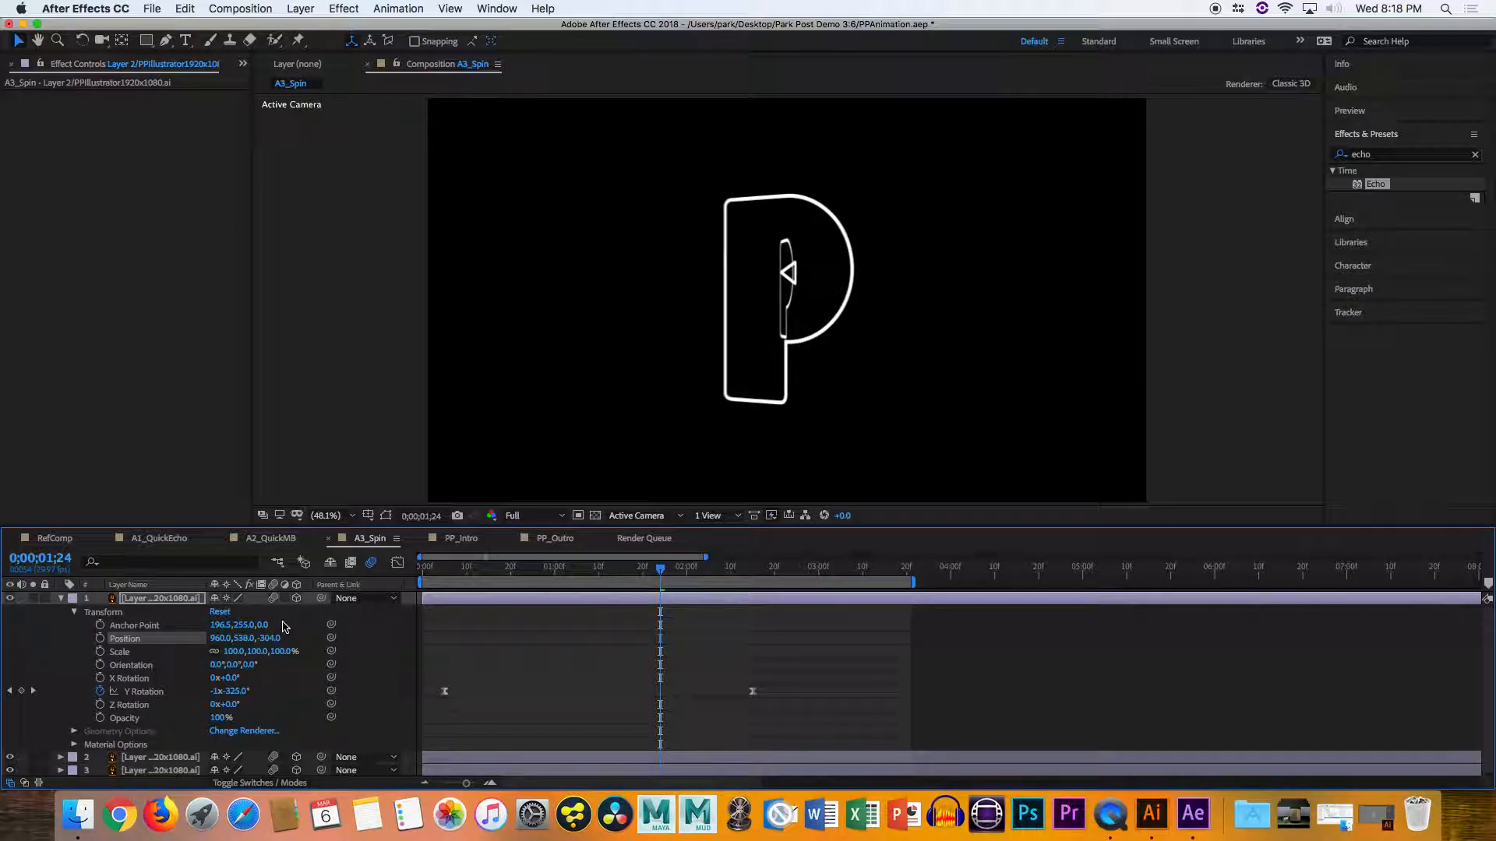
pyautogui.press('super+z')
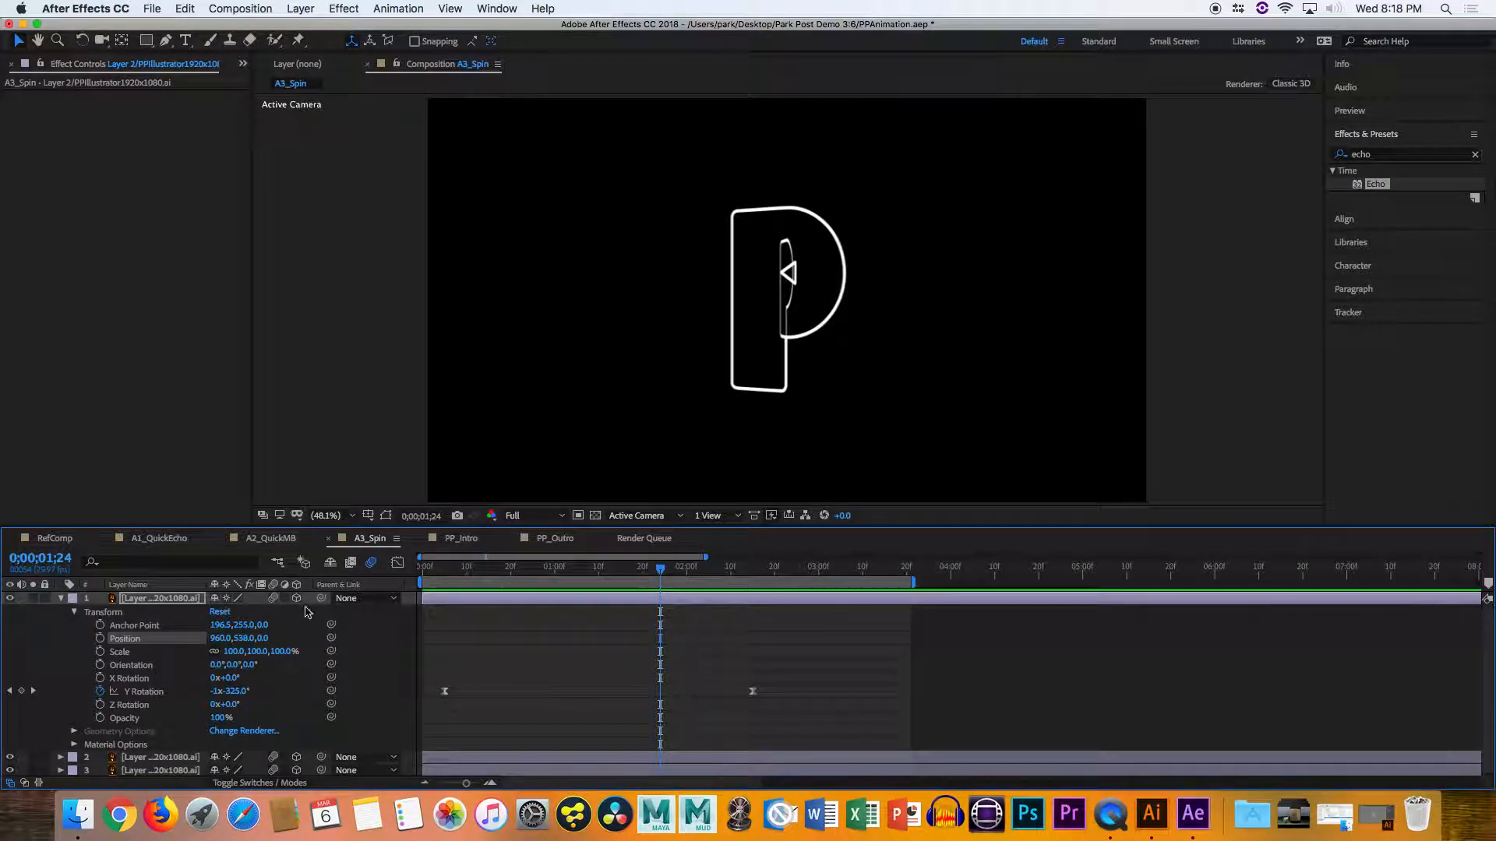
# View the composition from the Top and try scaling the outer P layer to about 230%, undoing the scale change
pyautogui.click(661, 516)
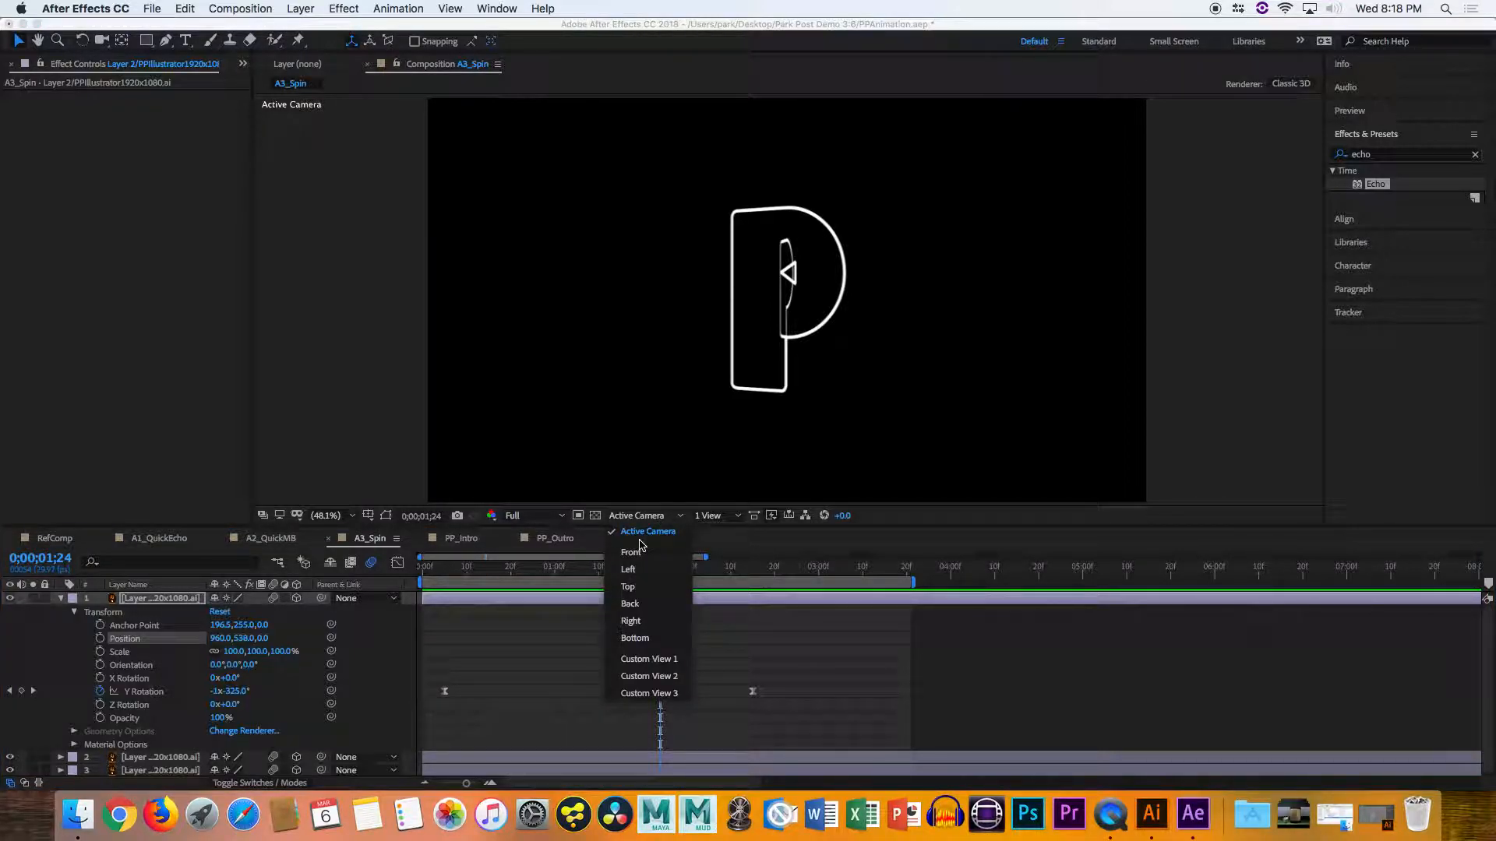
pyautogui.click(652, 586)
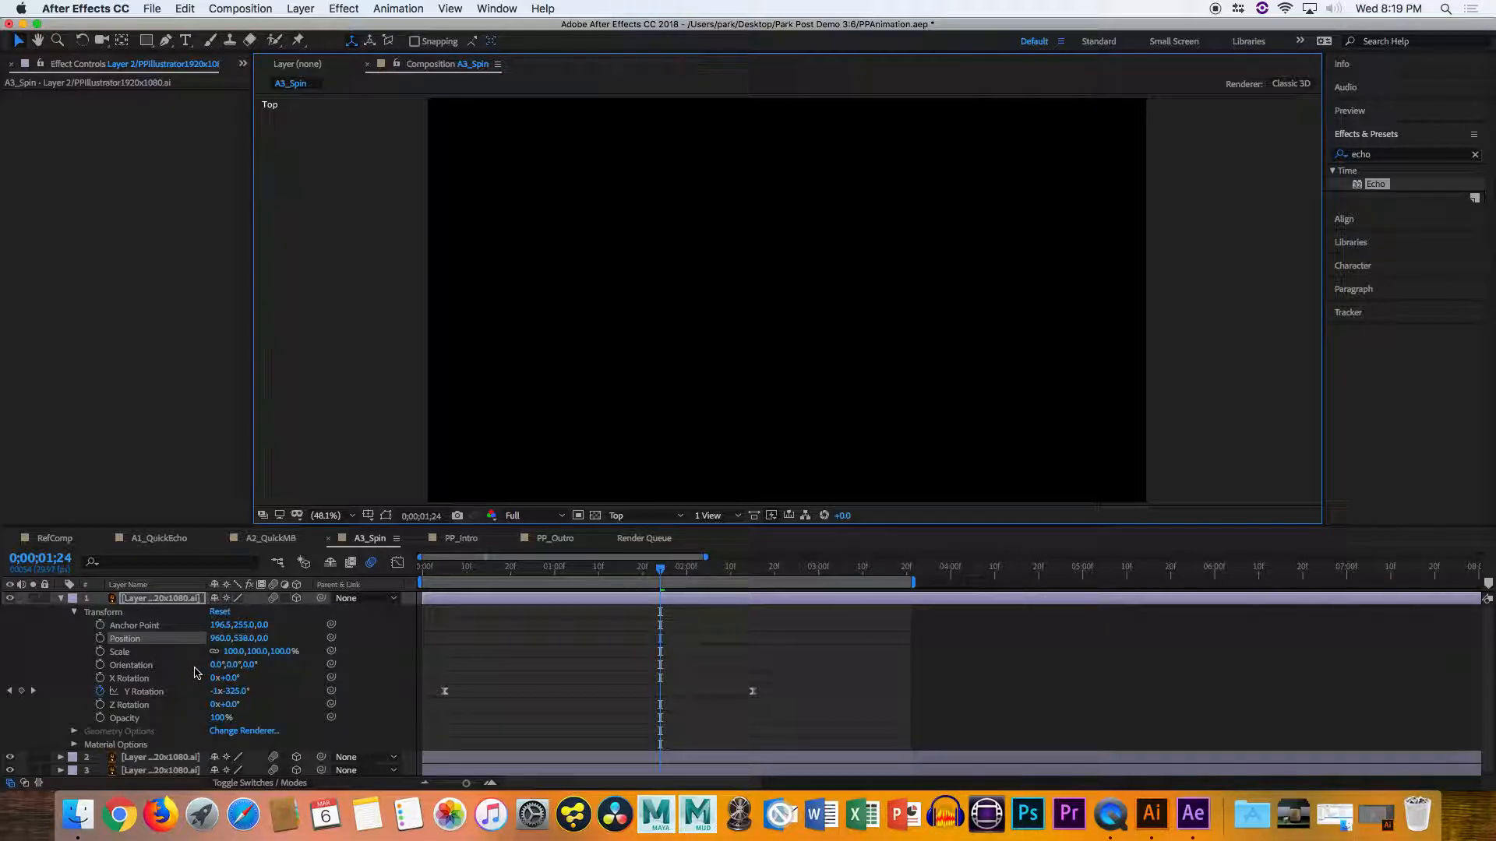
pyautogui.moveTo(284, 657); pyautogui.dragTo(371, 643)
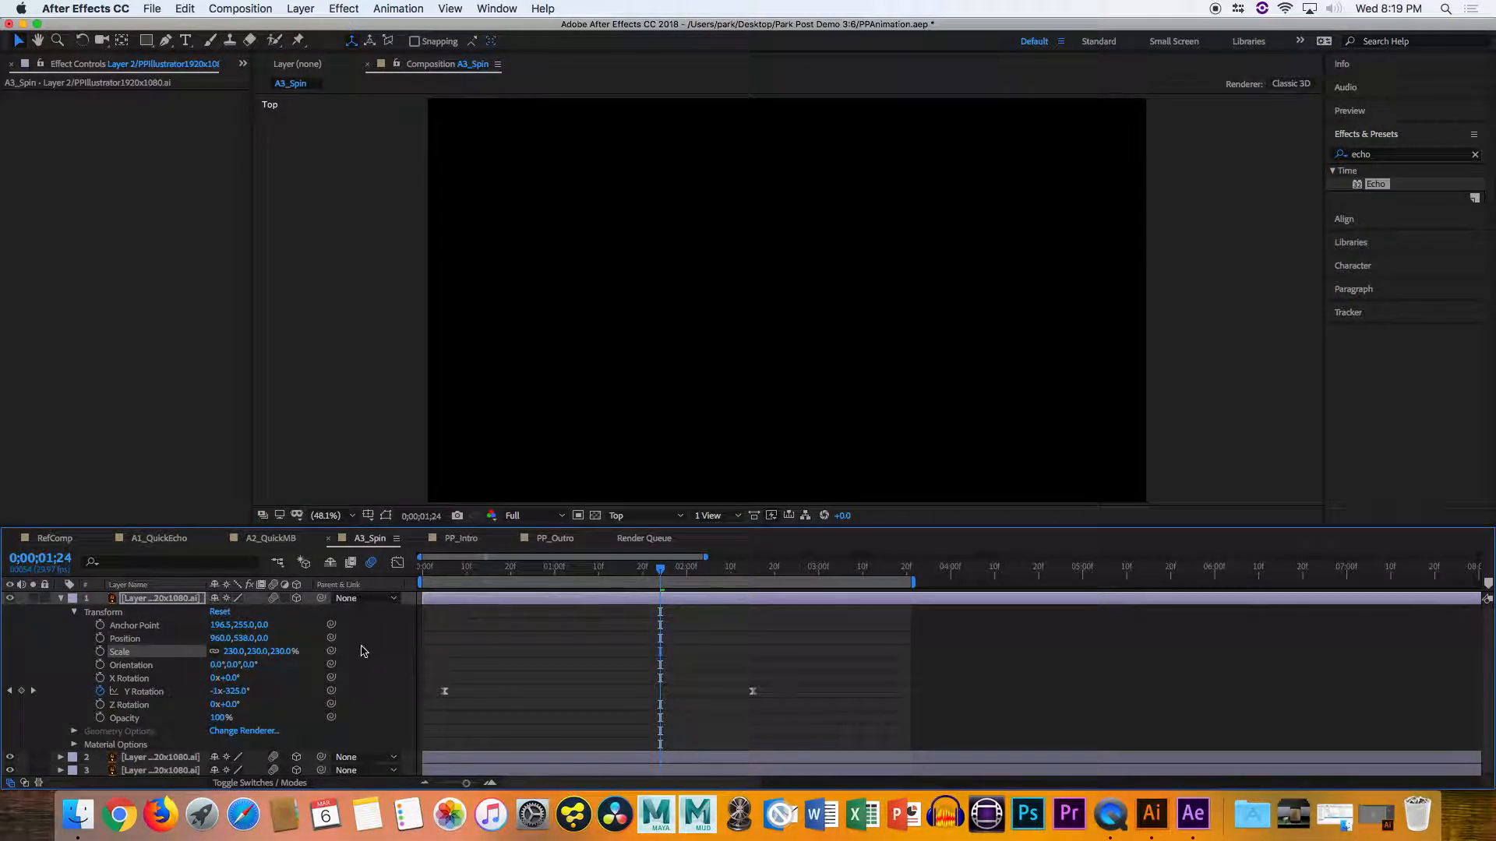
pyautogui.press('super+z')
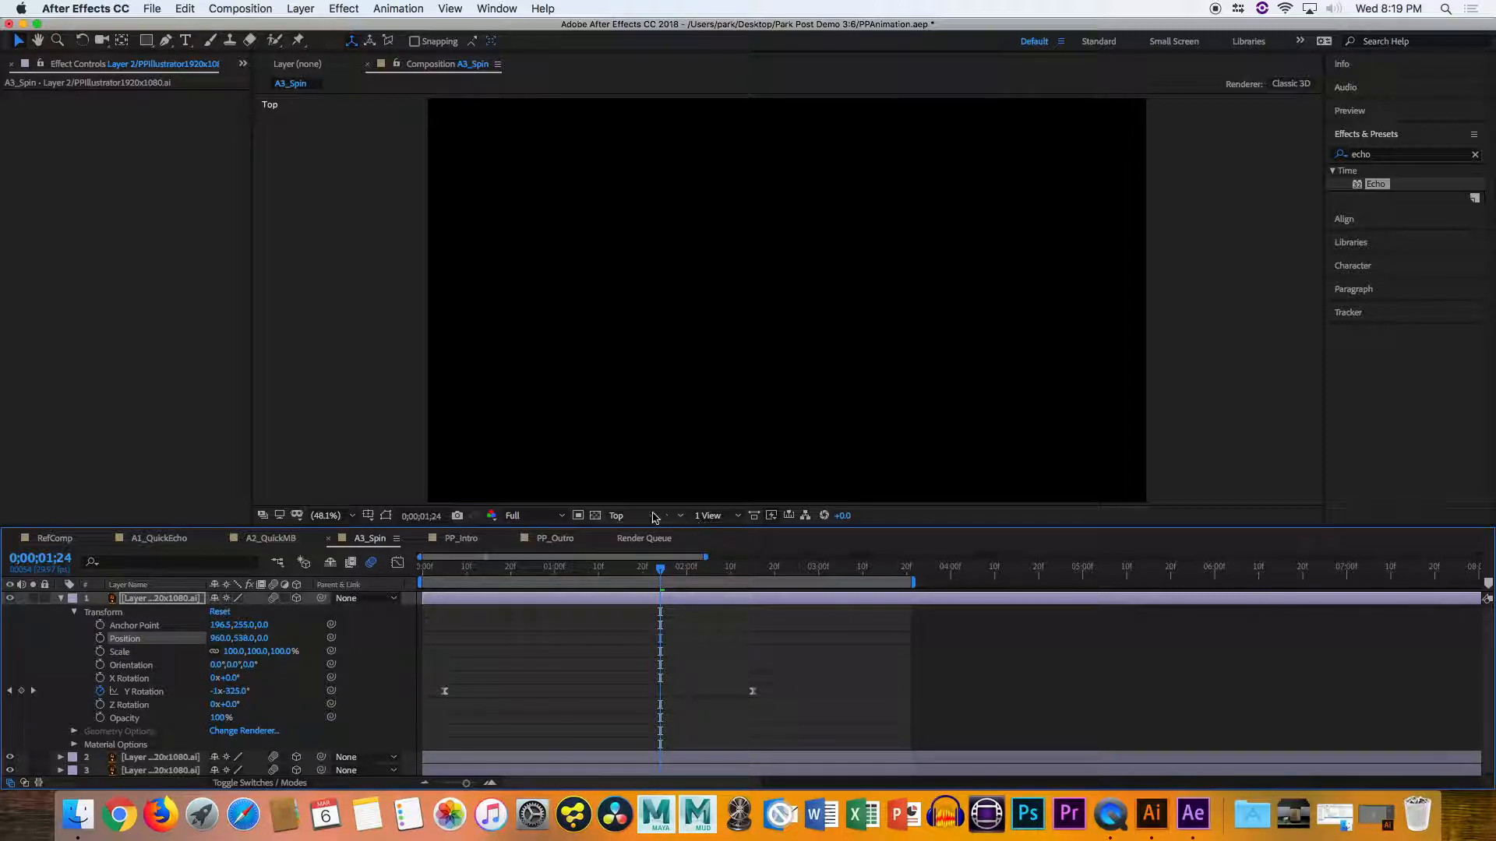
# Switch to Custom View 1, orbit around the flat logo layers with the Camera tool, and preview the spin from that angle
pyautogui.click(616, 518)
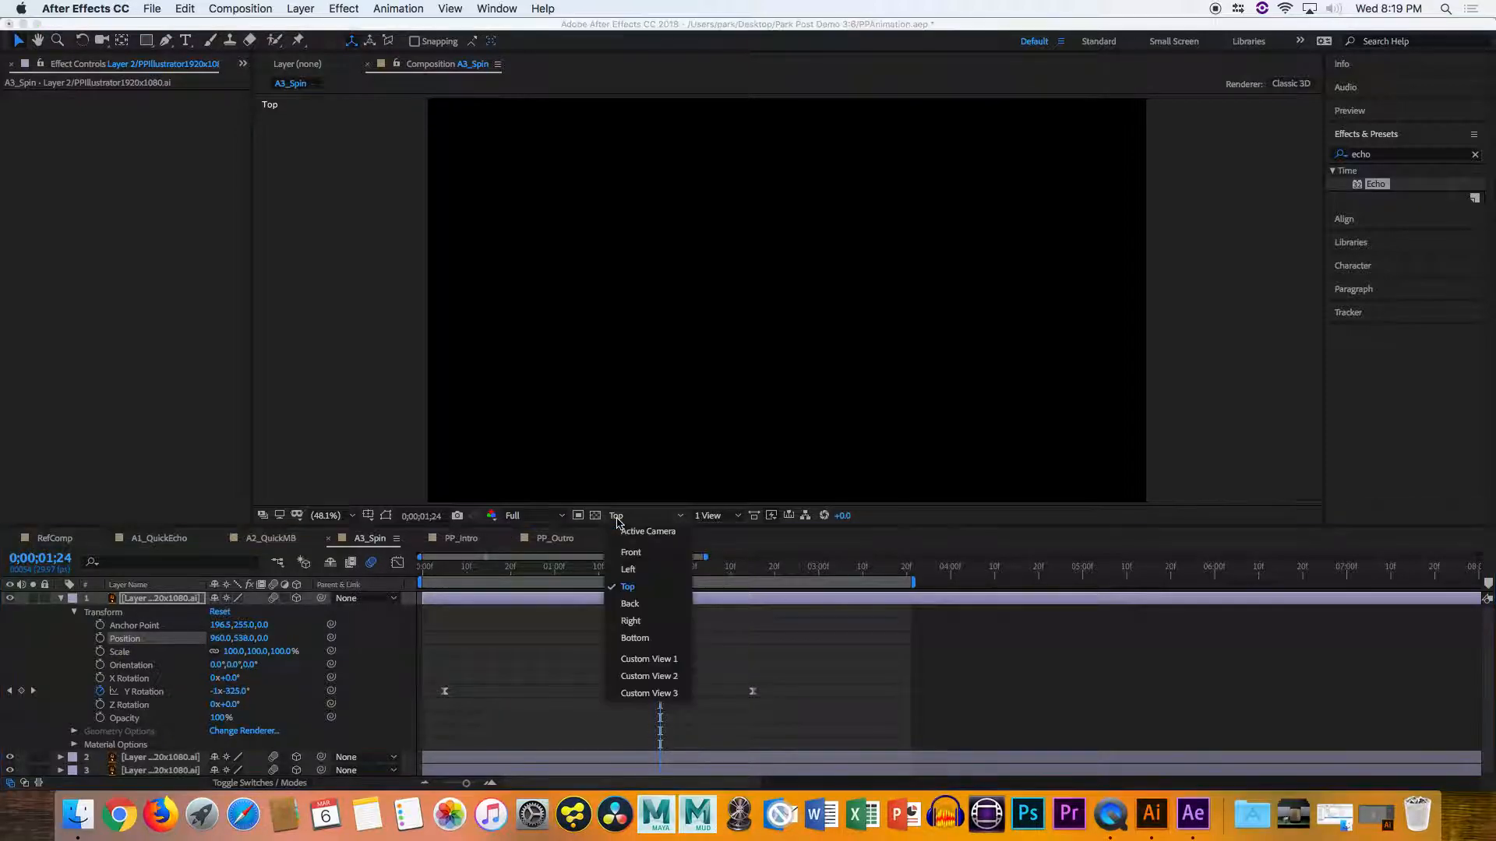
pyautogui.click(649, 660)
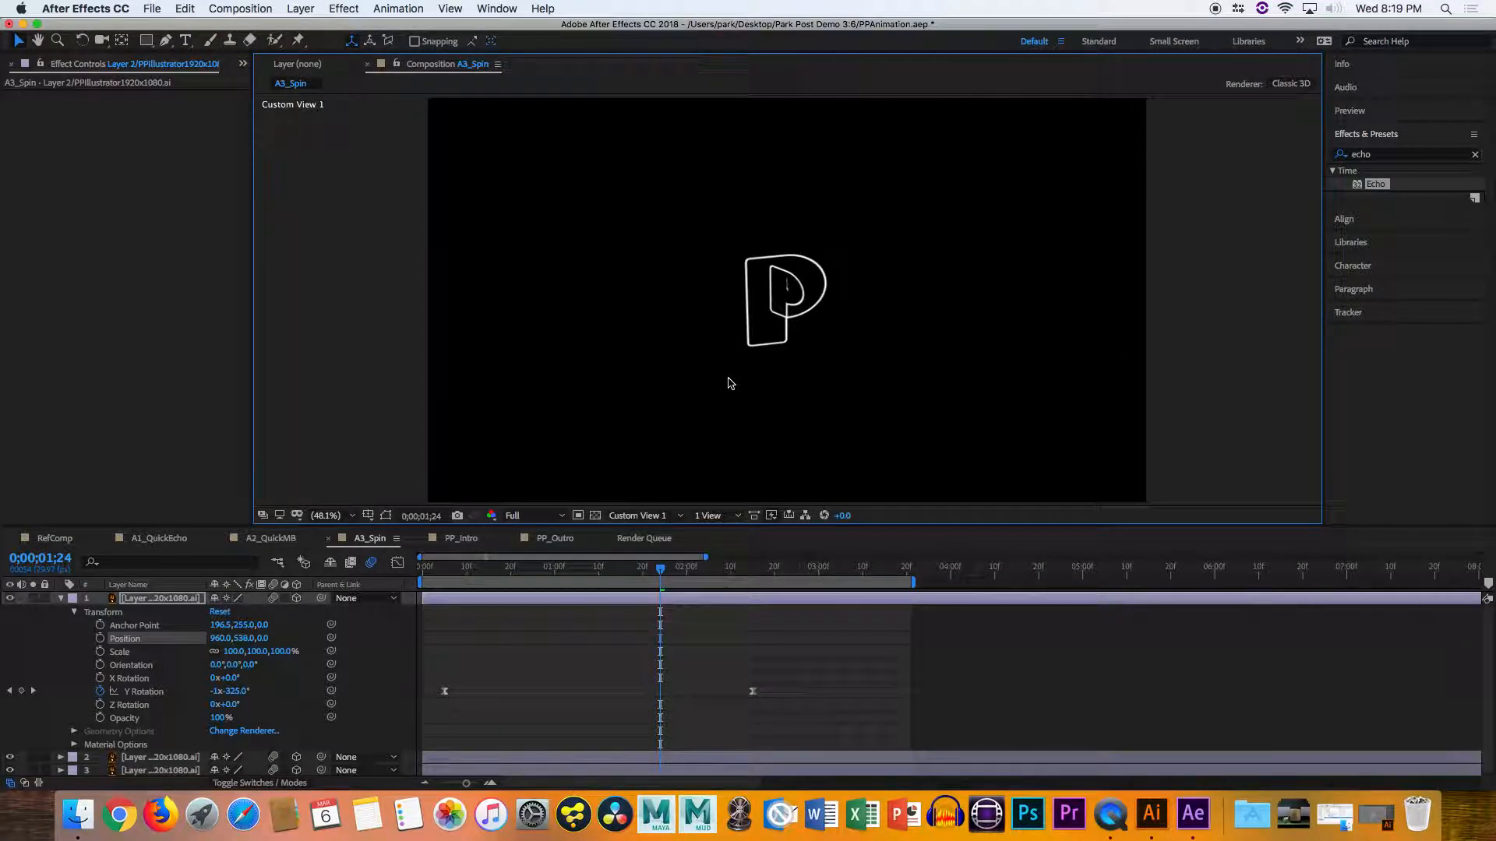
pyautogui.press('c')
pyautogui.moveTo(517, 250); pyautogui.dragTo(794, 335)
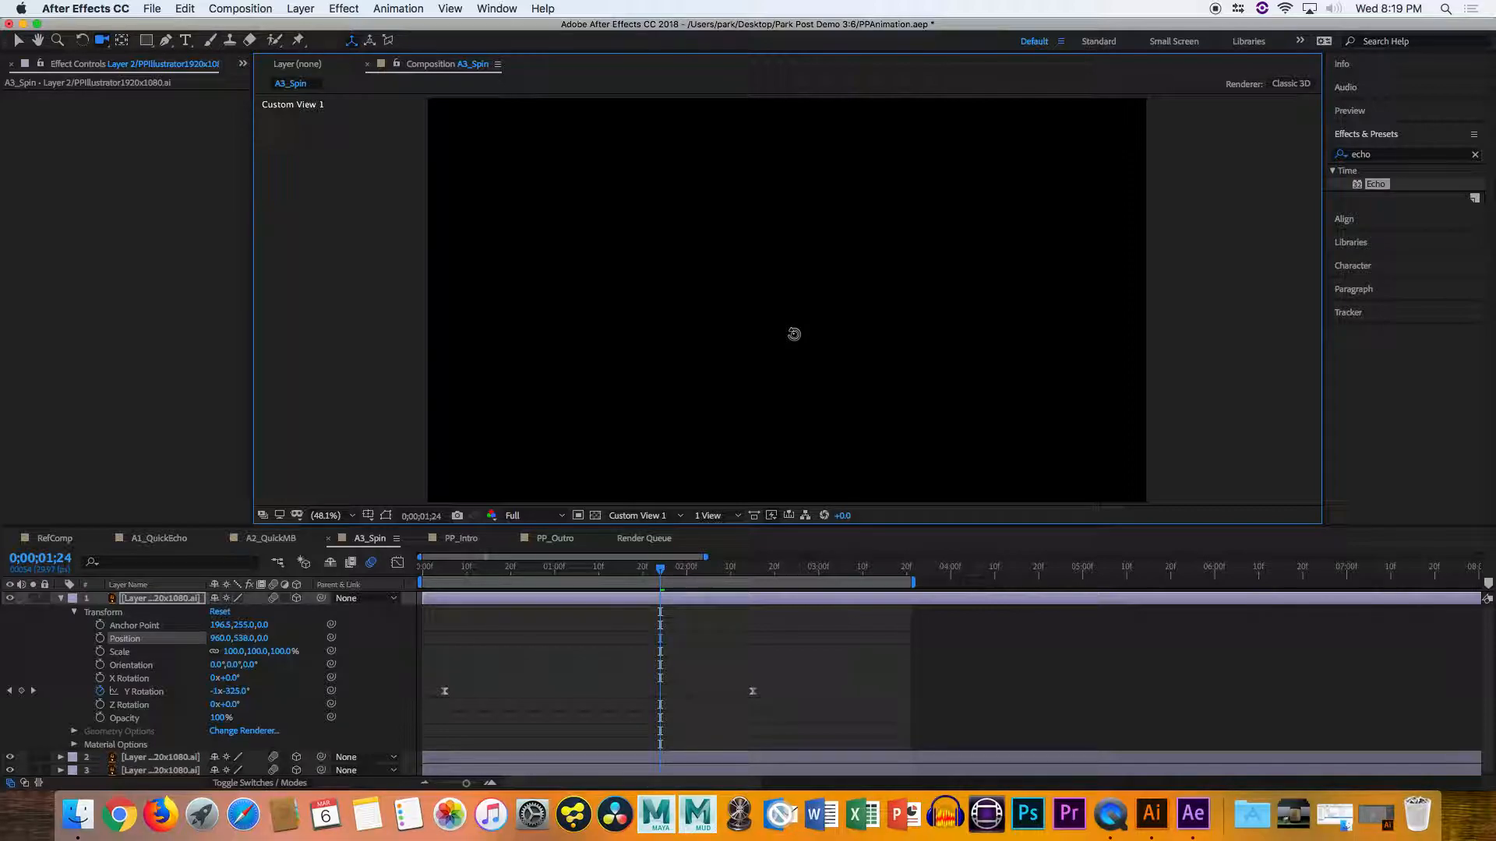
pyautogui.moveTo(794, 333); pyautogui.dragTo(862, 464)
pyautogui.moveTo(744, 440); pyautogui.dragTo(527, 284)
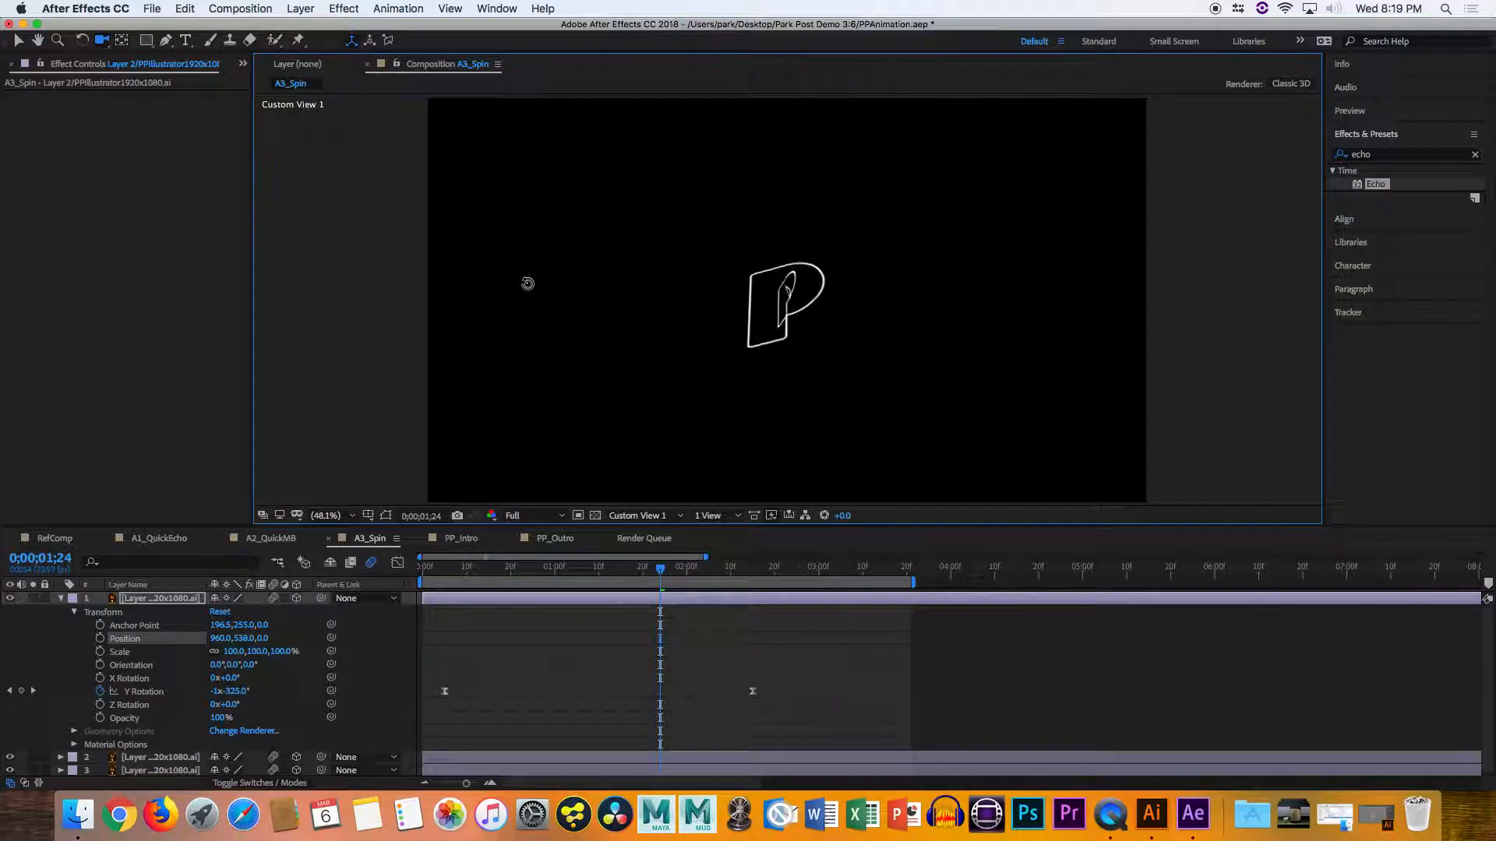
pyautogui.press('space')
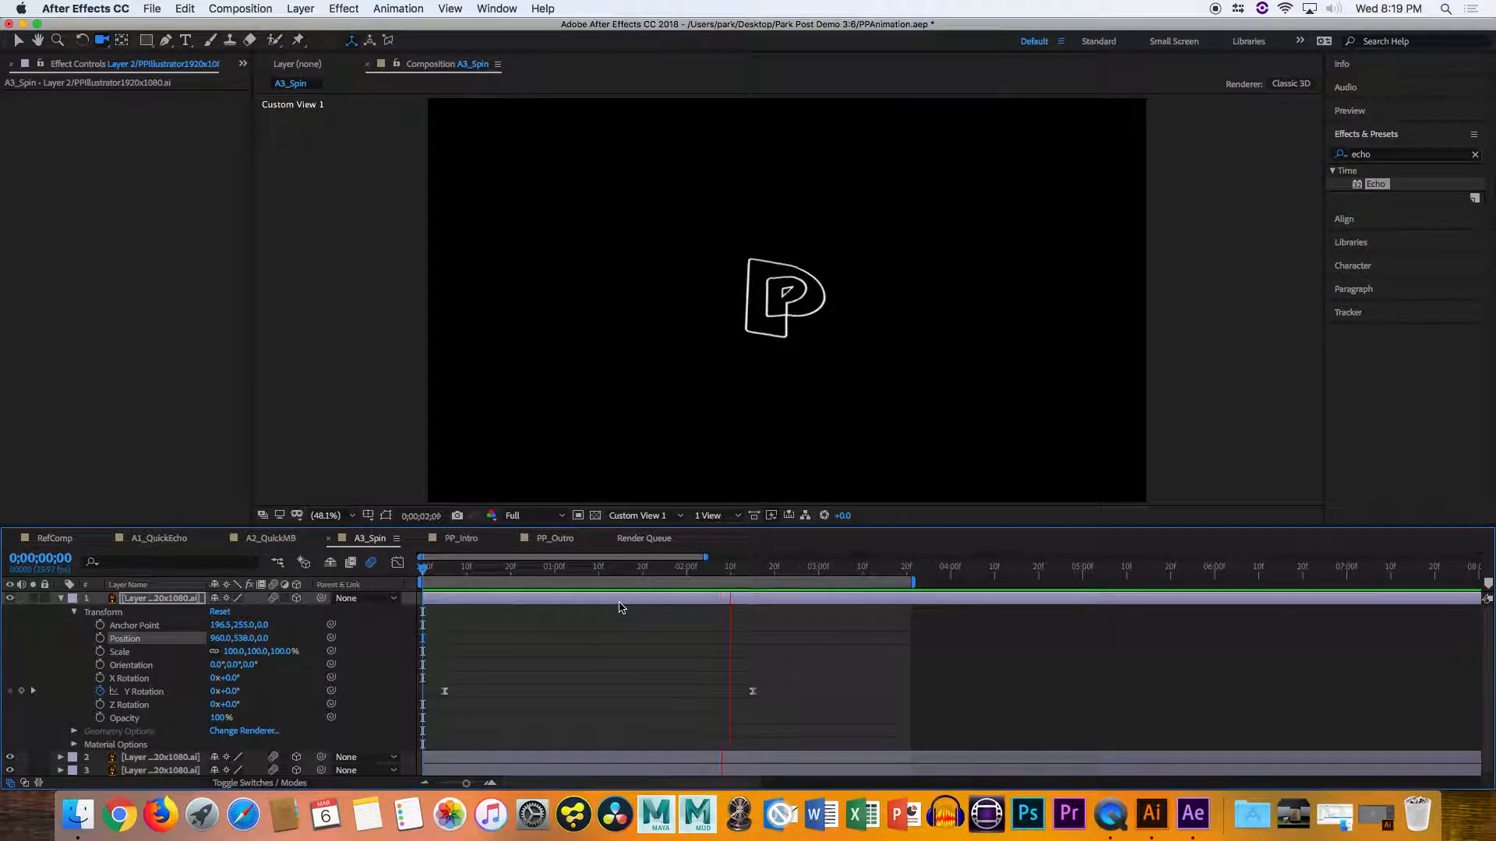
pyautogui.click(558, 401)
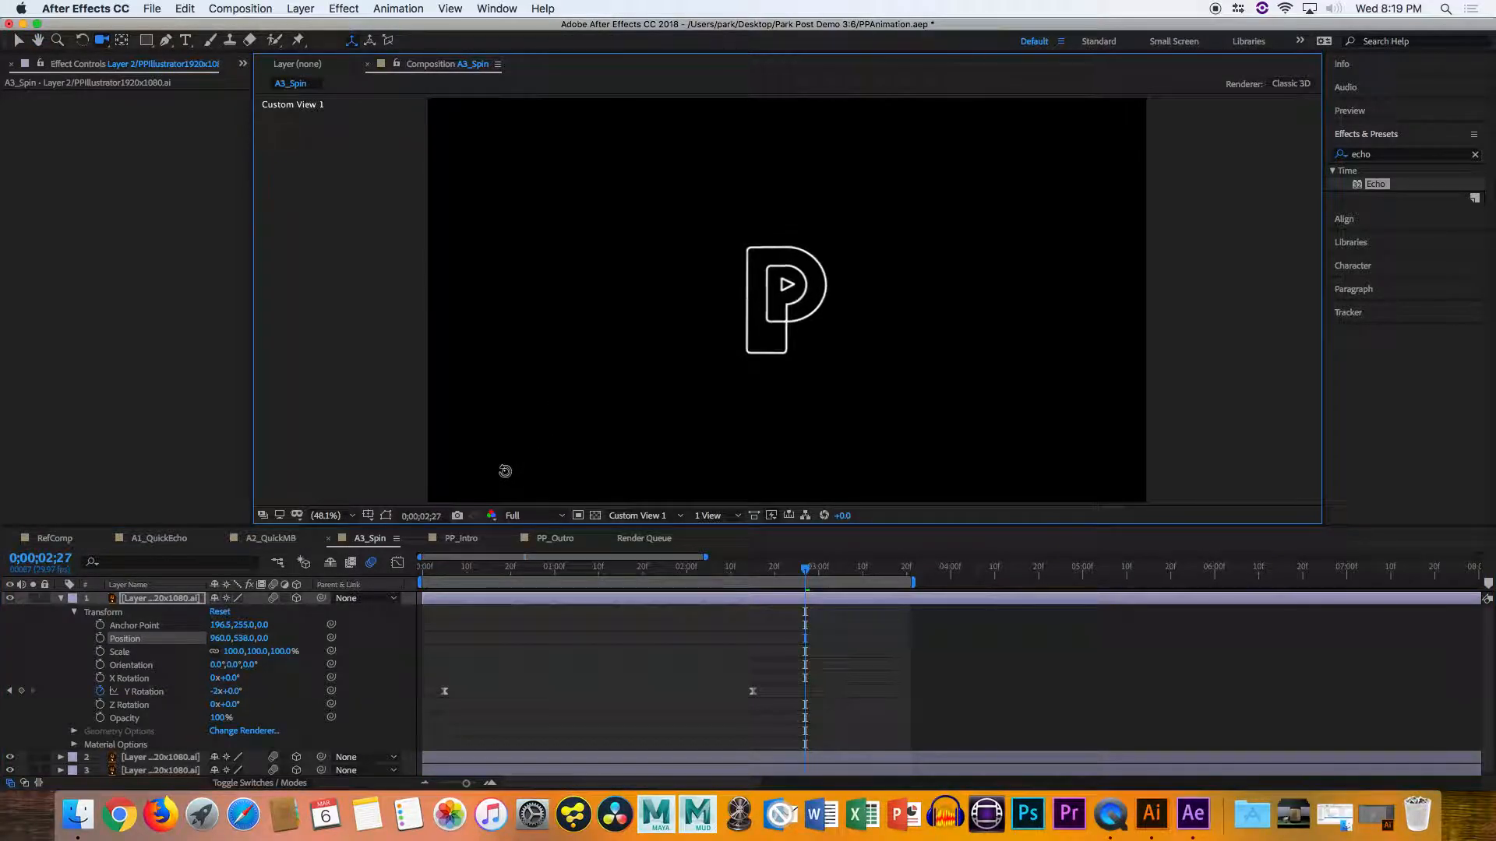
# Return the viewer to Active Camera and move the current time back to the start of the composition
pyautogui.click(639, 516)
pyautogui.click(635, 531)
pyautogui.moveTo(556, 573); pyautogui.dragTo(345, 603)
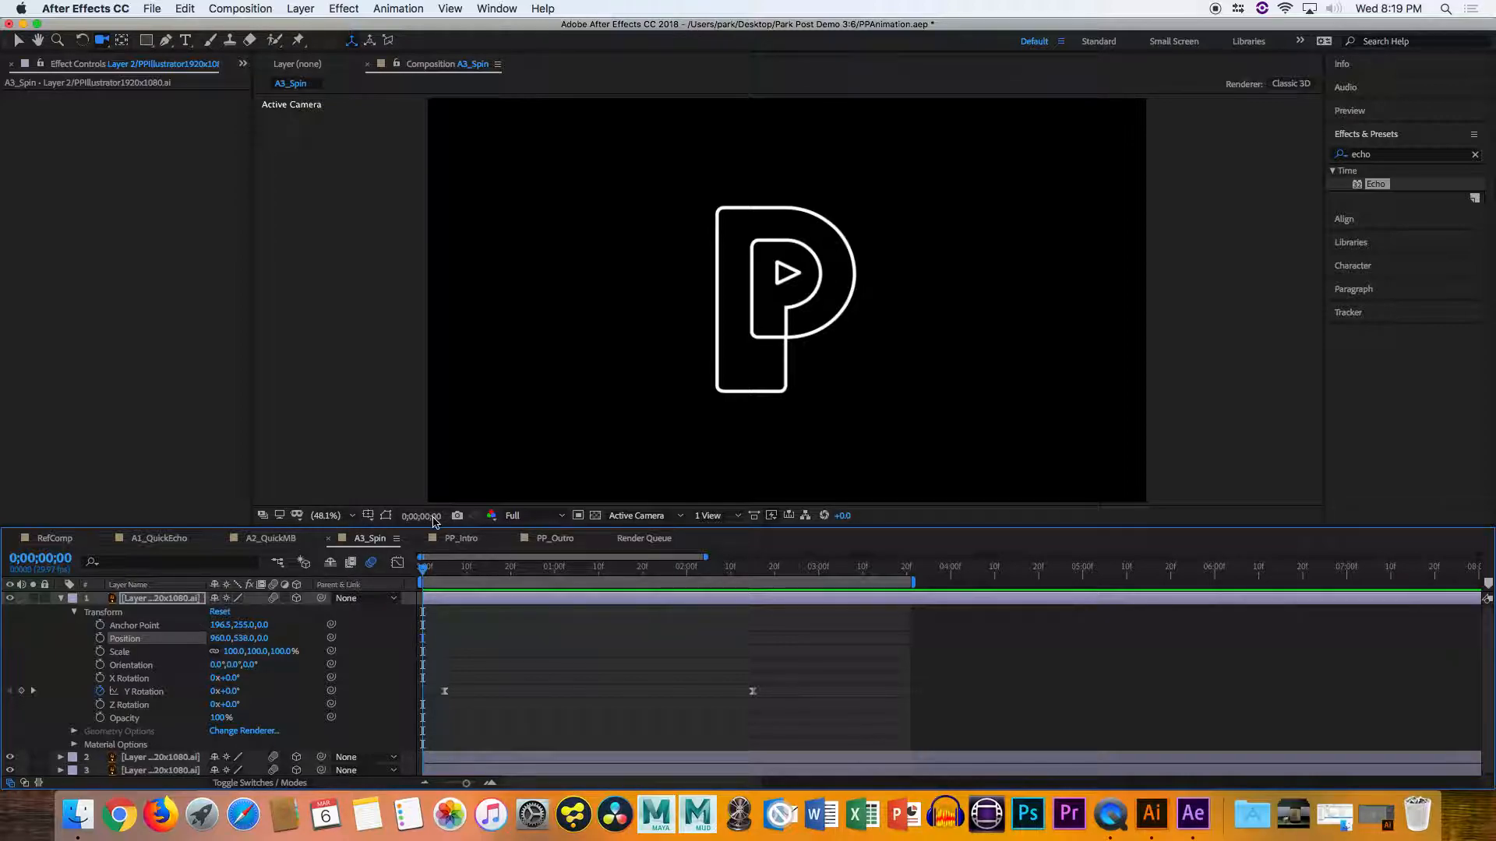
# Open the PP_Intro composition, collapse all its layer properties, and preview the intro animation from the start
pyautogui.click(461, 539)
pyautogui.press('Home')
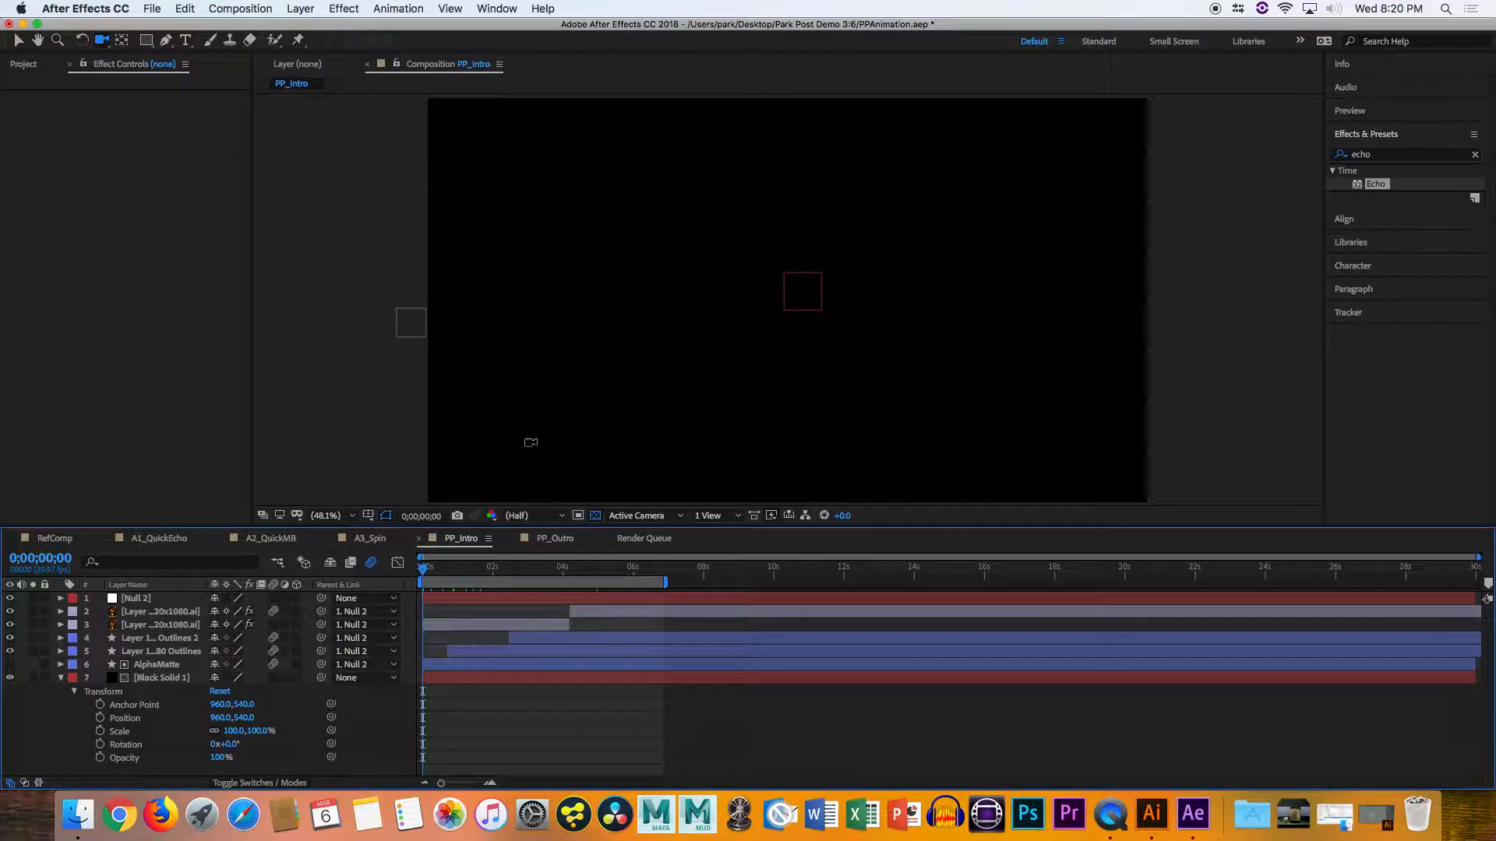
pyautogui.press('u')
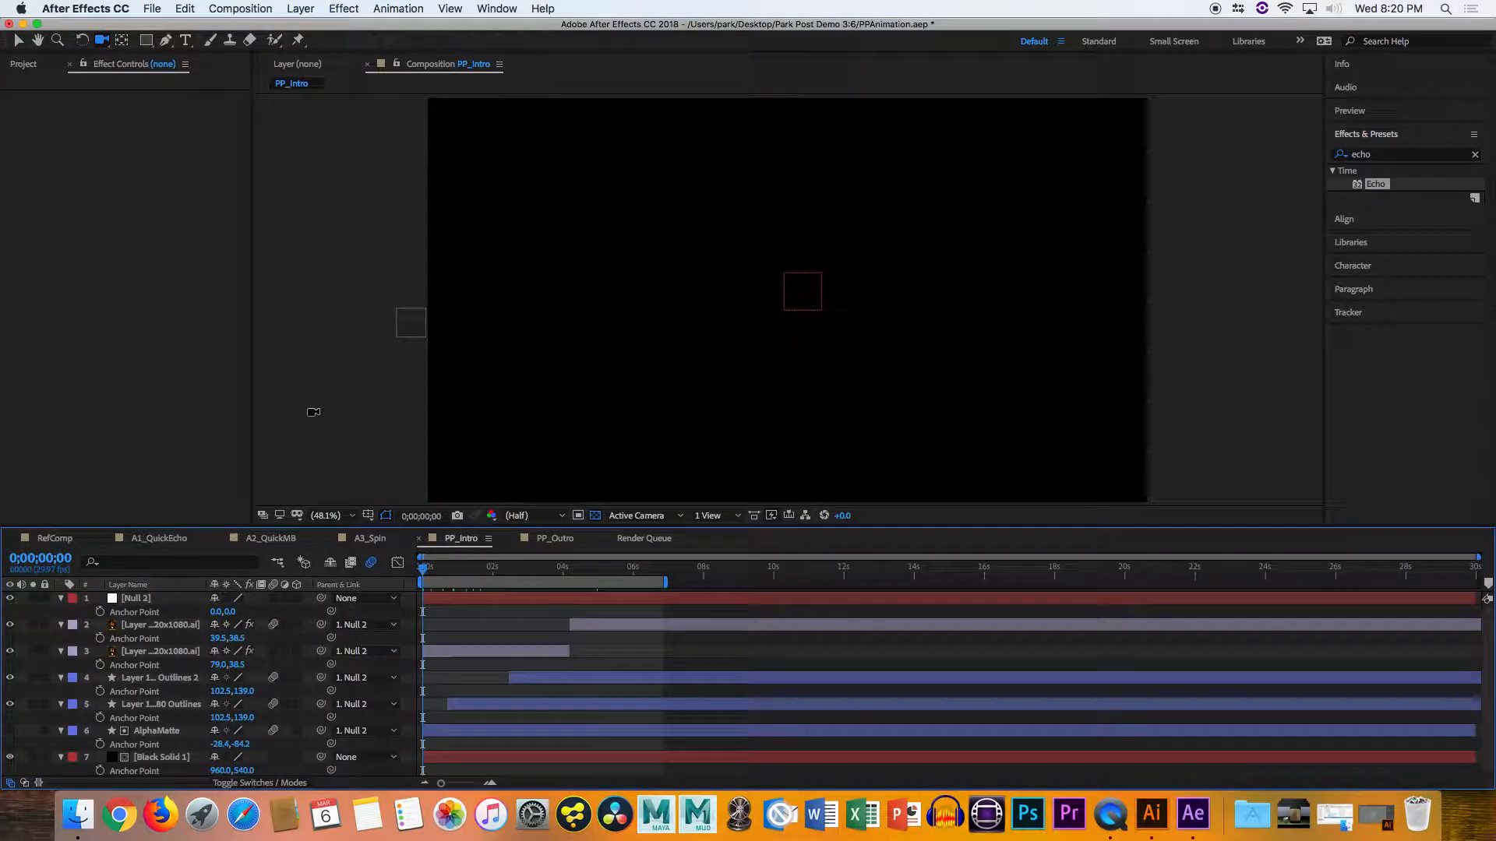
pyautogui.press('u')
pyautogui.press('v')
pyautogui.press('space')
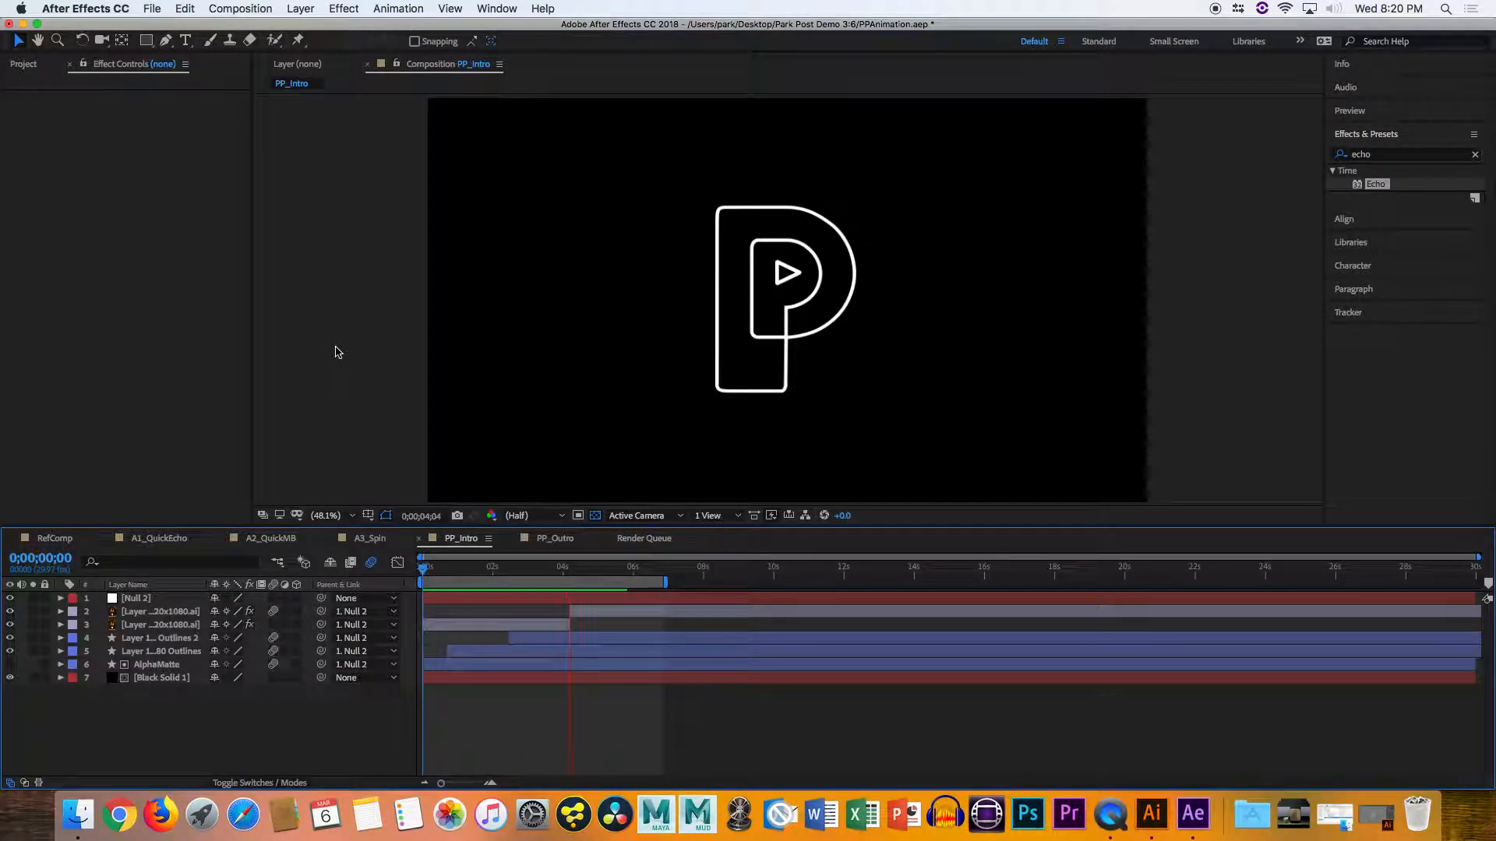
# Scrub PP_Intro from the triangle's entry to the zoom through the triangle near six seconds and preview that ending
pyautogui.press('space')
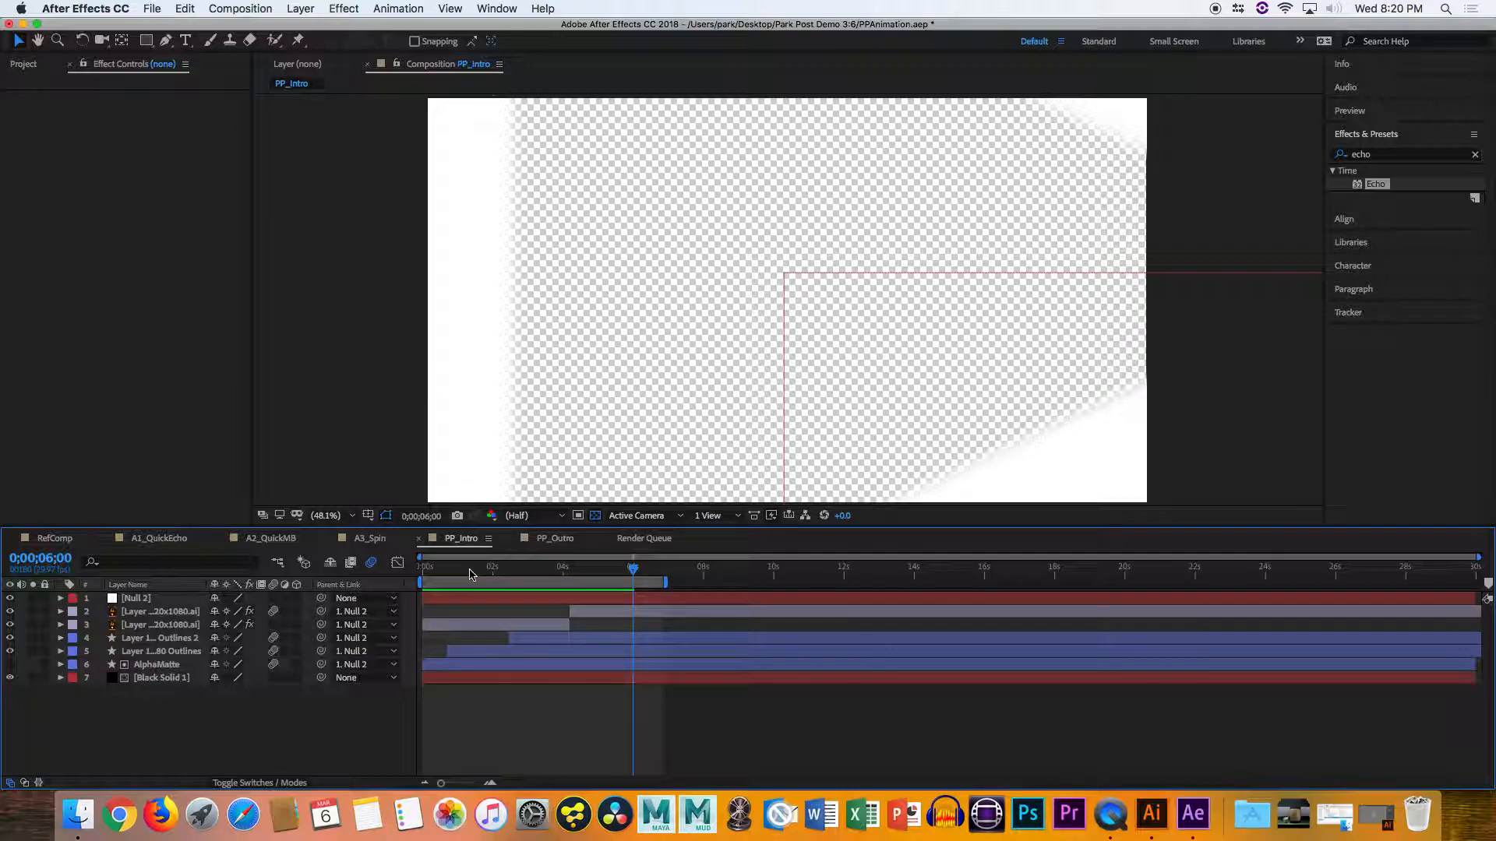
pyautogui.click(448, 571)
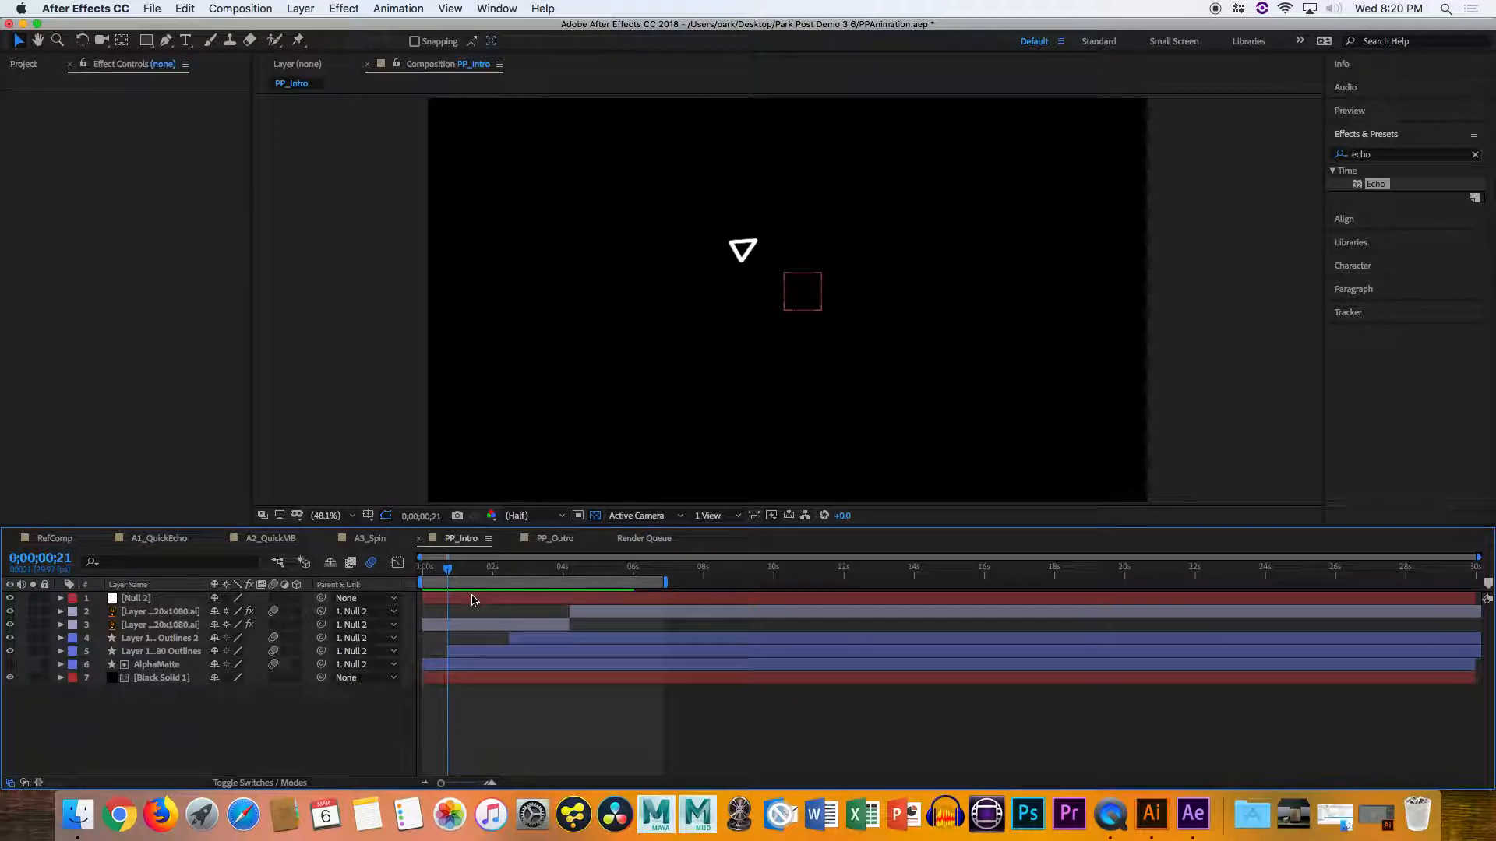
pyautogui.moveTo(583, 566); pyautogui.dragTo(628, 566)
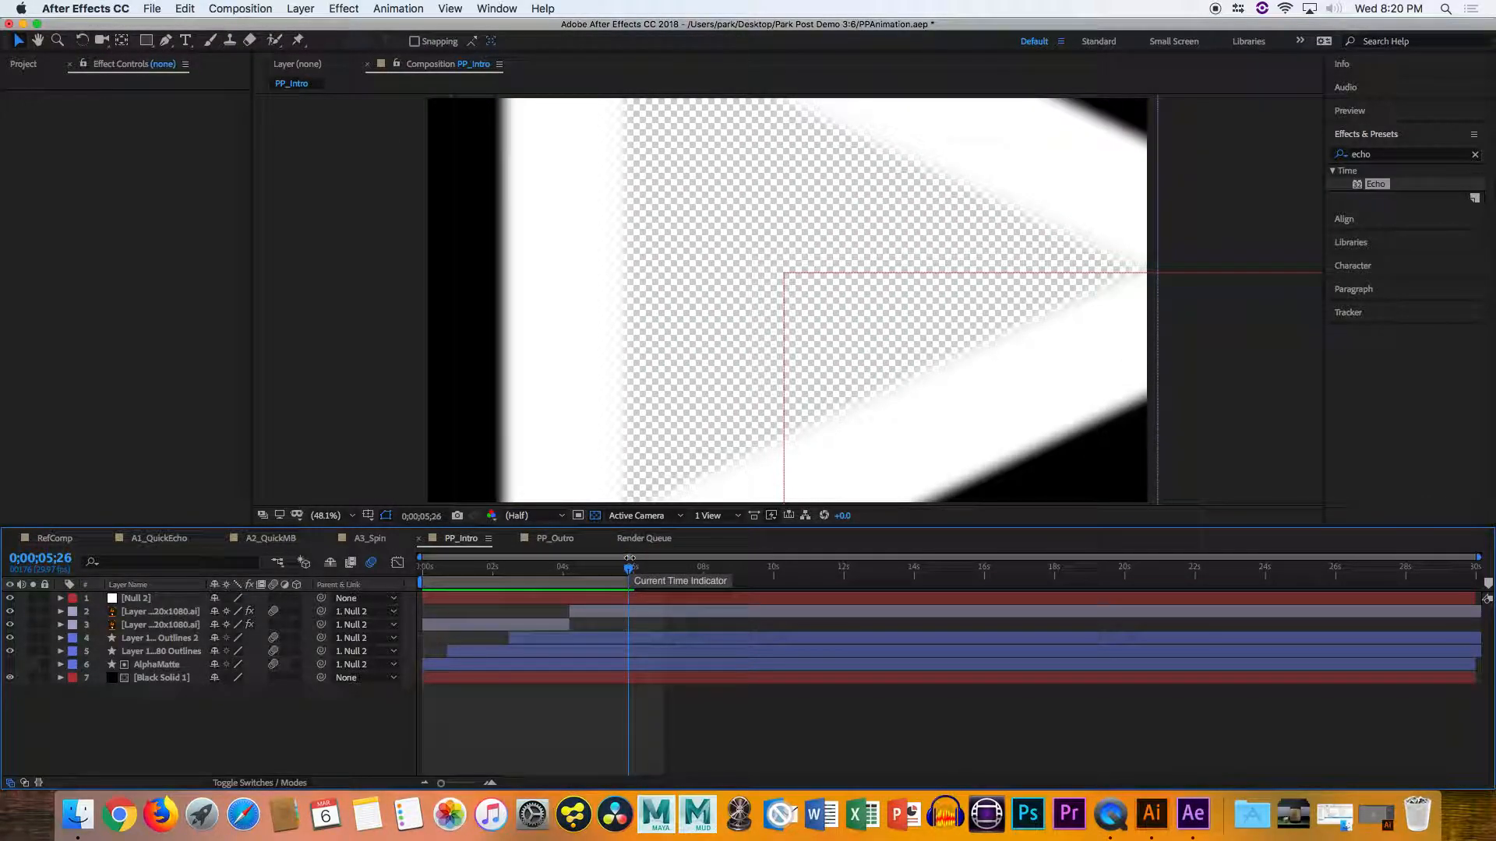
pyautogui.moveTo(632, 567)
pyautogui.mouseDown()
pyautogui.moveTo(659, 571)
pyautogui.moveTo(634, 571)
pyautogui.mouseUp()
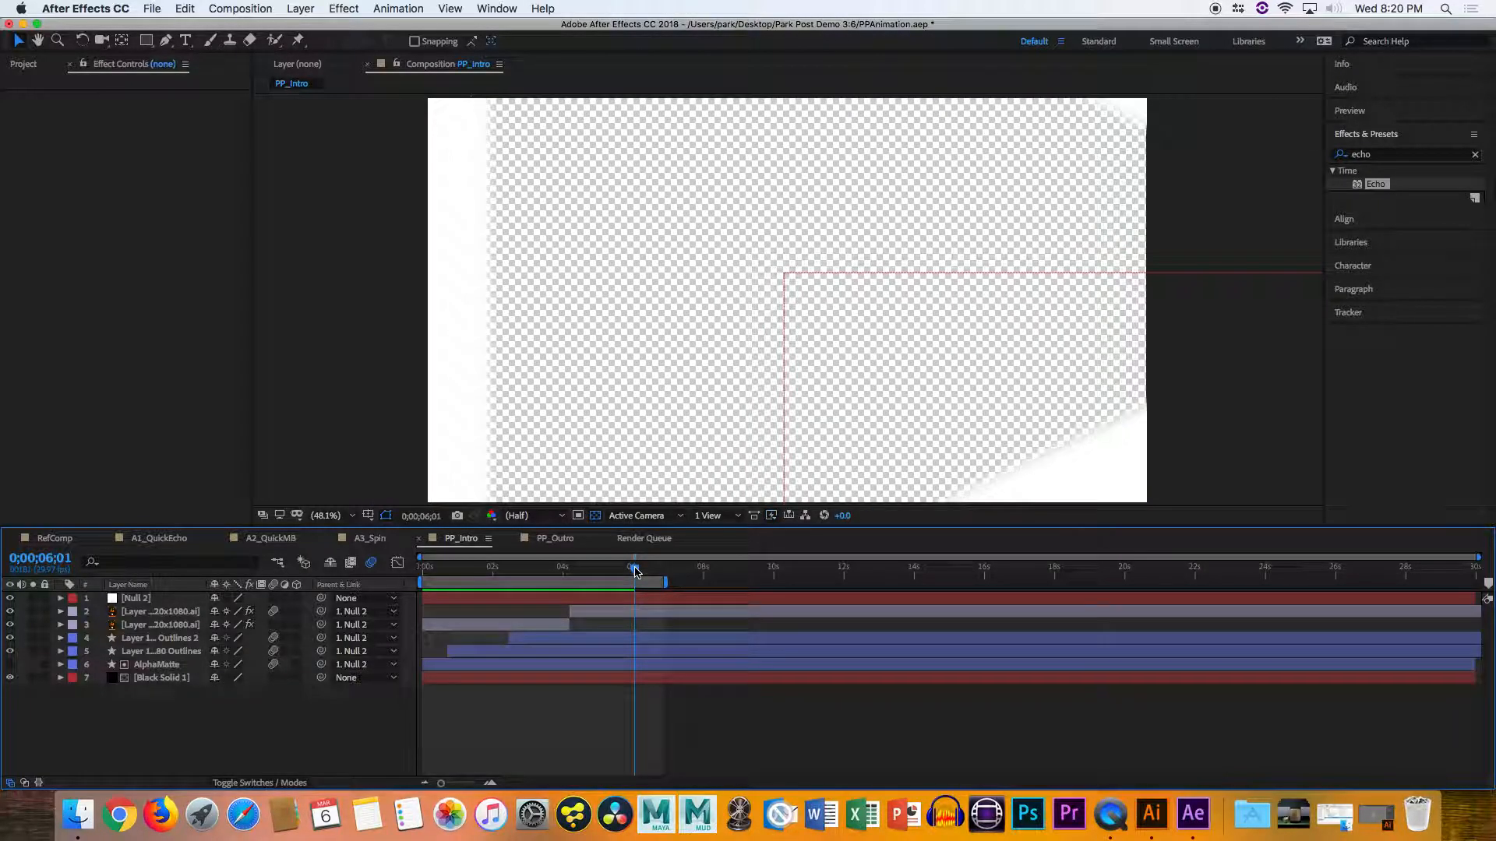
pyautogui.press('space')
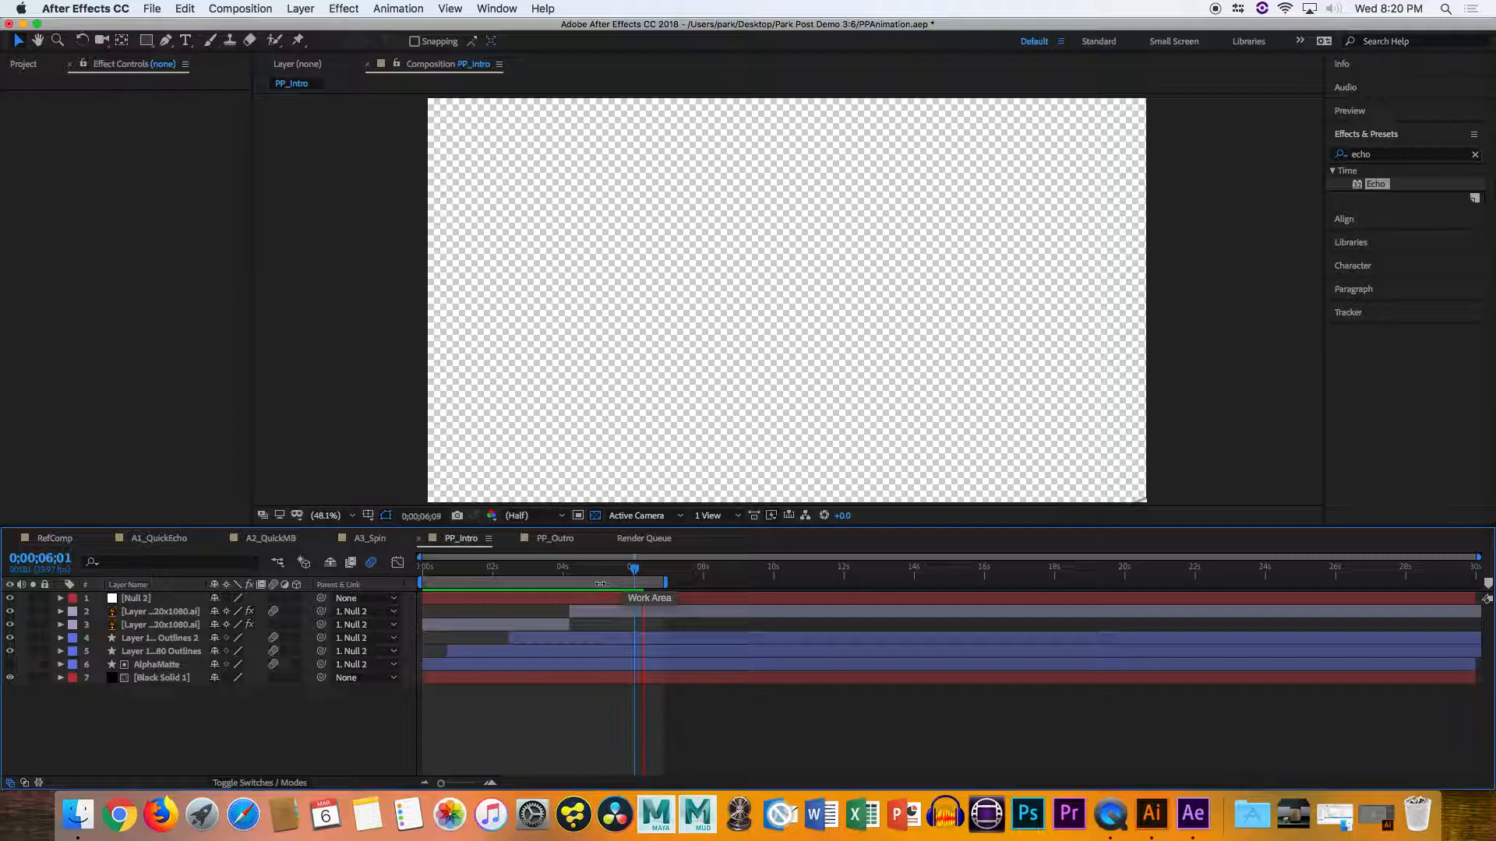
# Zoom to 200% on the triangle at the inner P's corner and preview its motion from 0;00;01;28
pyautogui.click(462, 572)
pyautogui.moveTo(462, 576); pyautogui.dragTo(504, 573)
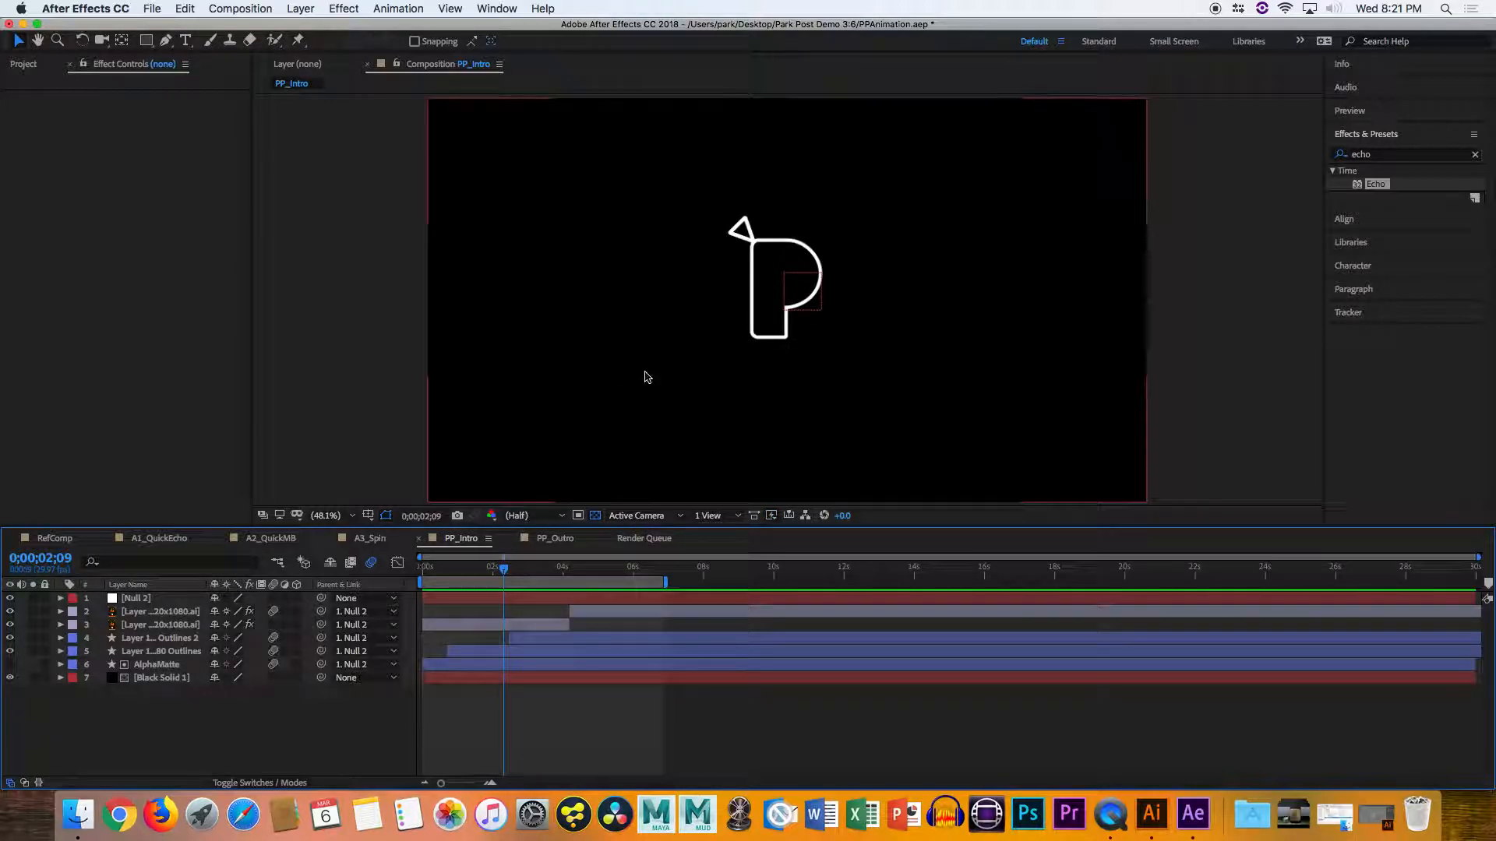
pyautogui.press('z')
pyautogui.click(750, 263)
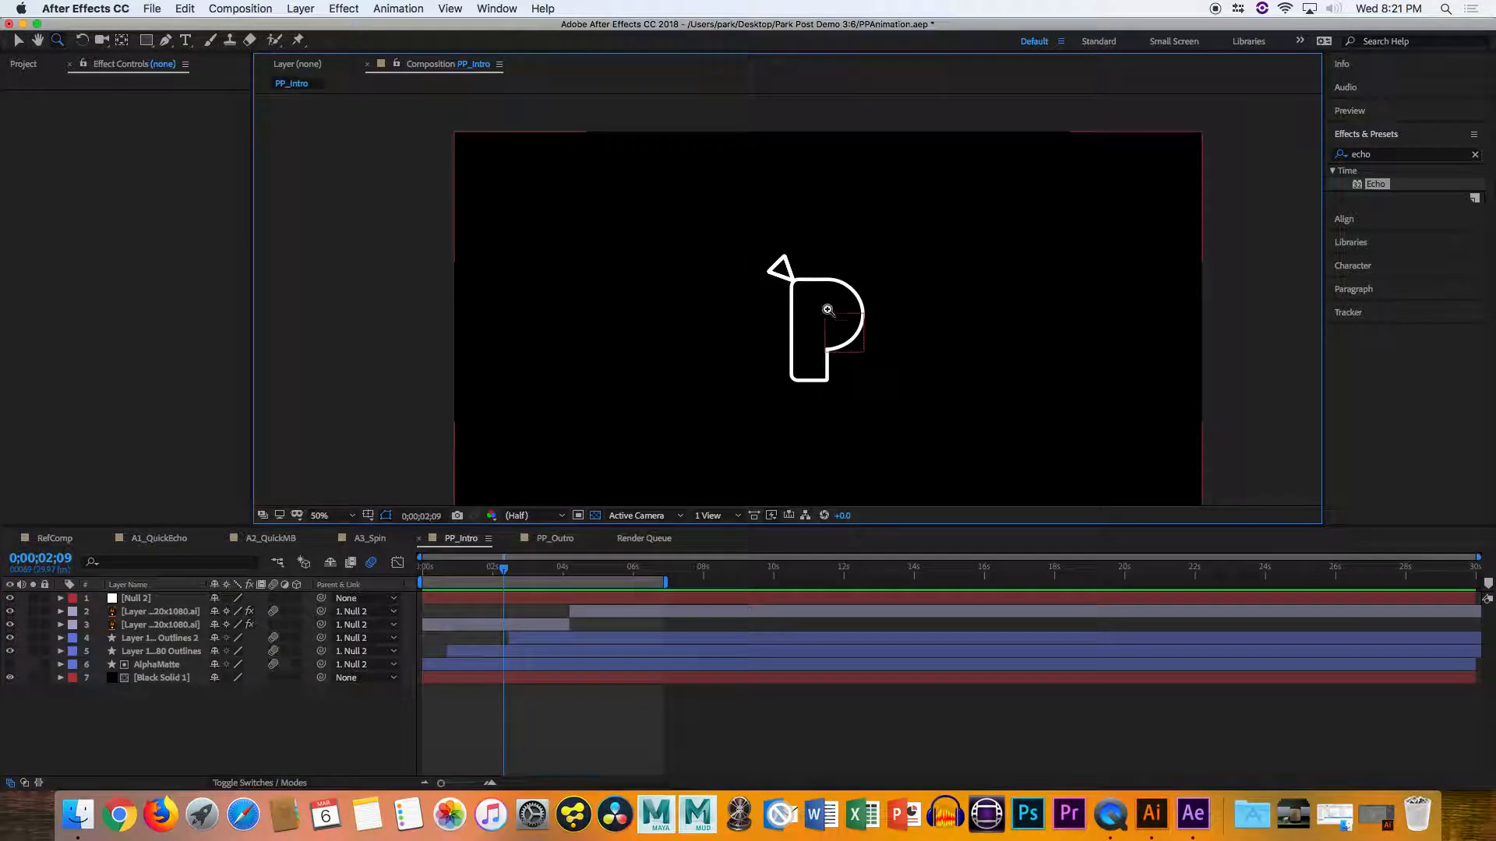
pyautogui.click(788, 282)
pyautogui.click(788, 282)
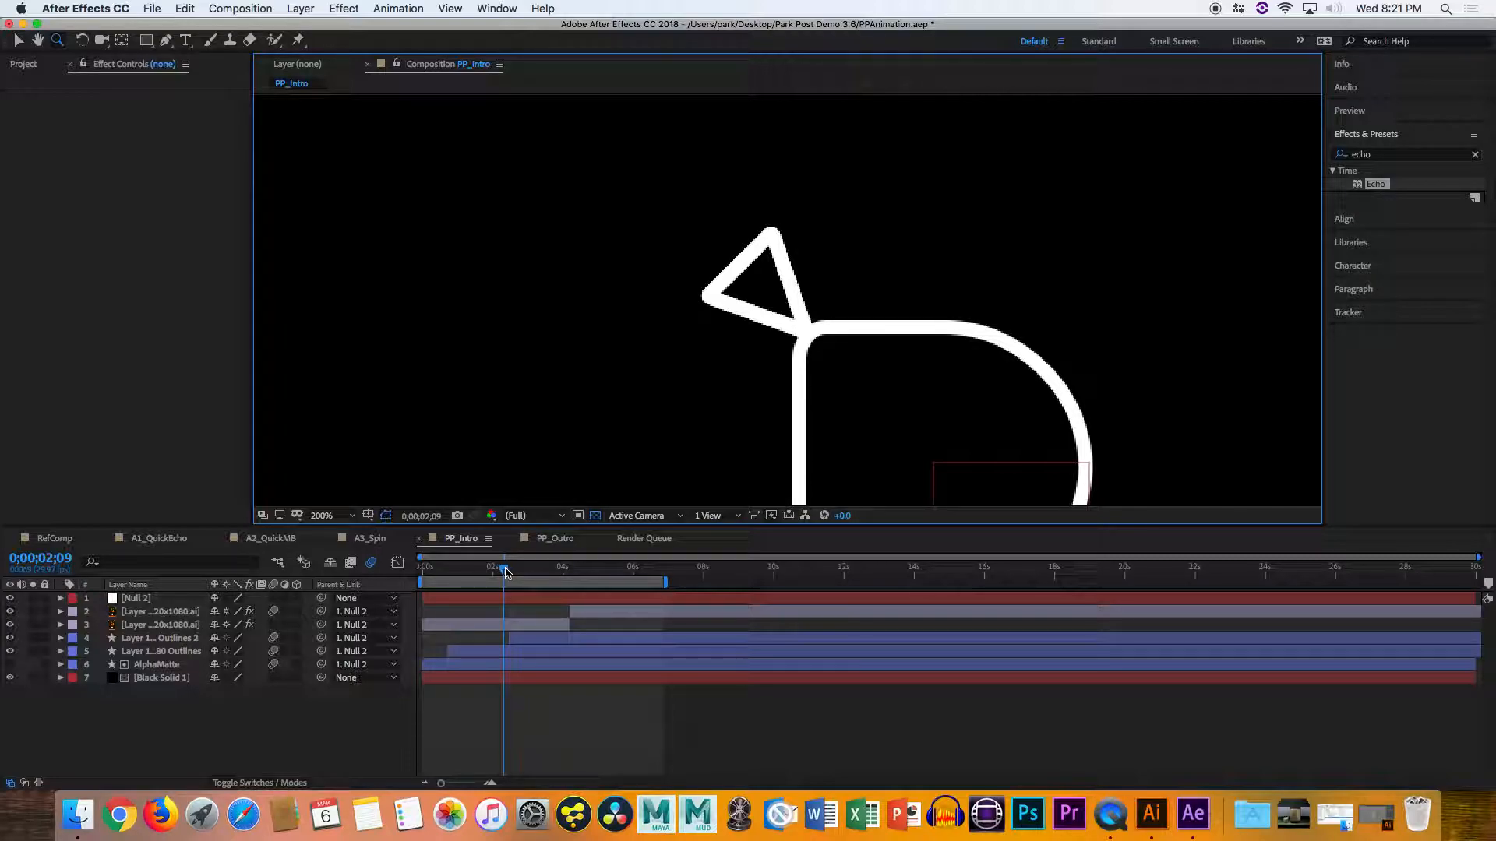
pyautogui.moveTo(494, 560)
pyautogui.mouseDown()
pyautogui.moveTo(515, 572)
pyautogui.moveTo(491, 571)
pyautogui.mouseUp()
pyautogui.press('space')
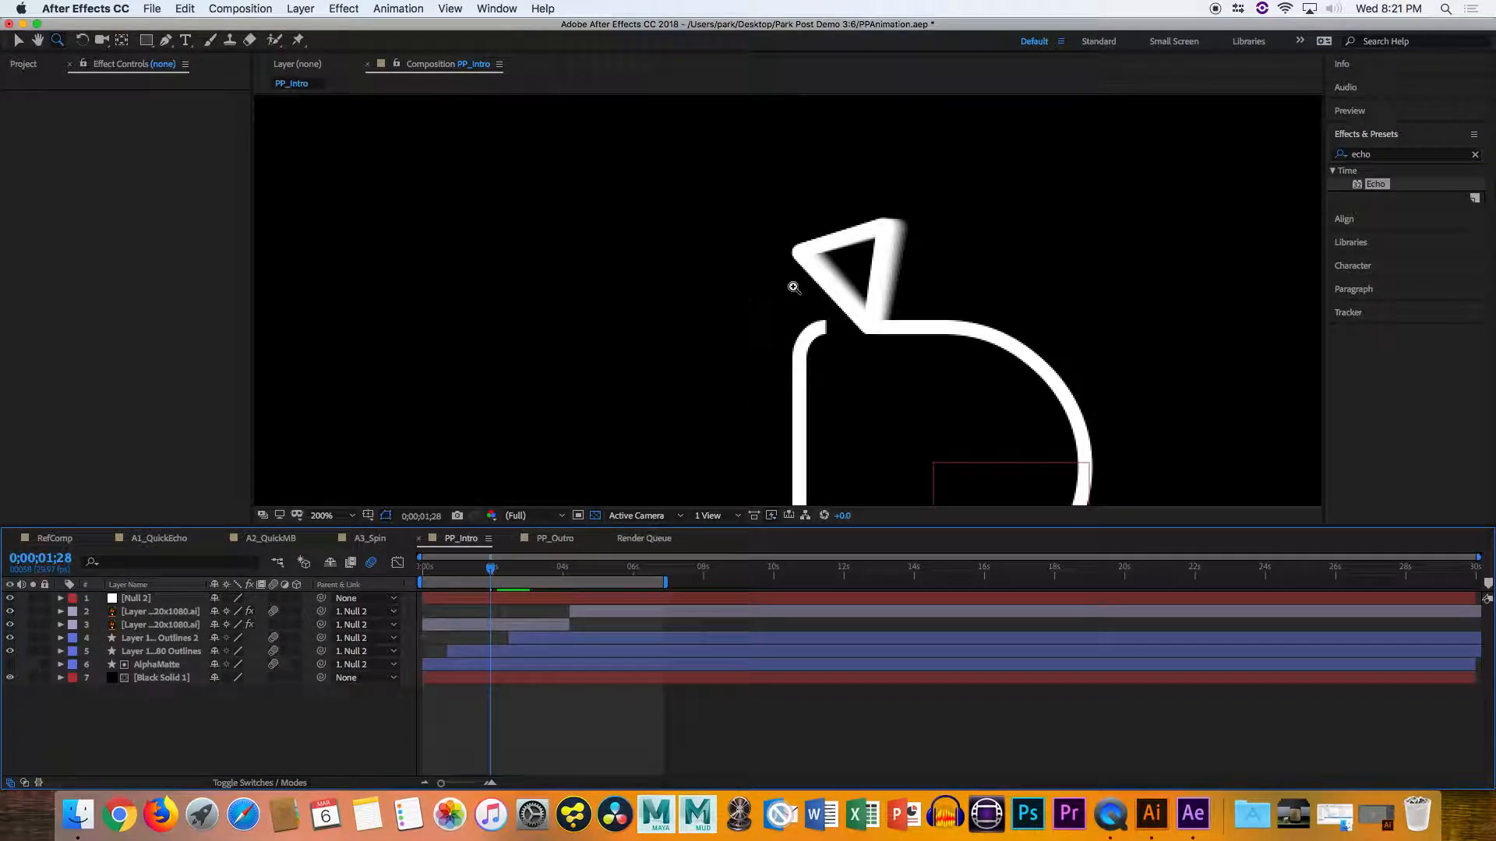
pyautogui.press('space')
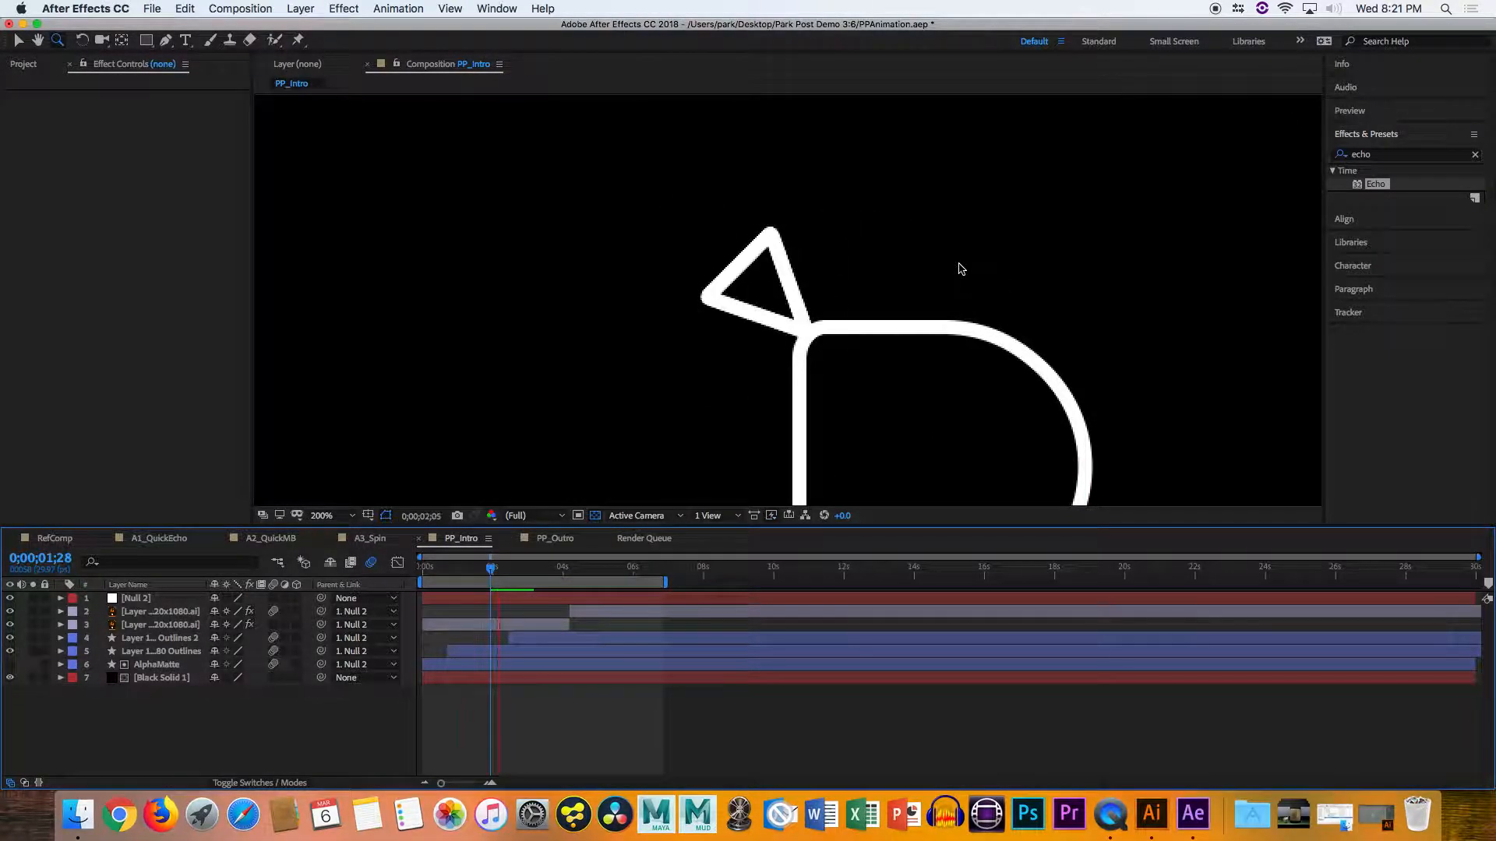
# Fit the whole composition in the viewer again and scrub the start of the inner P's drawing up to 0;00;01;07
pyautogui.click(511, 568)
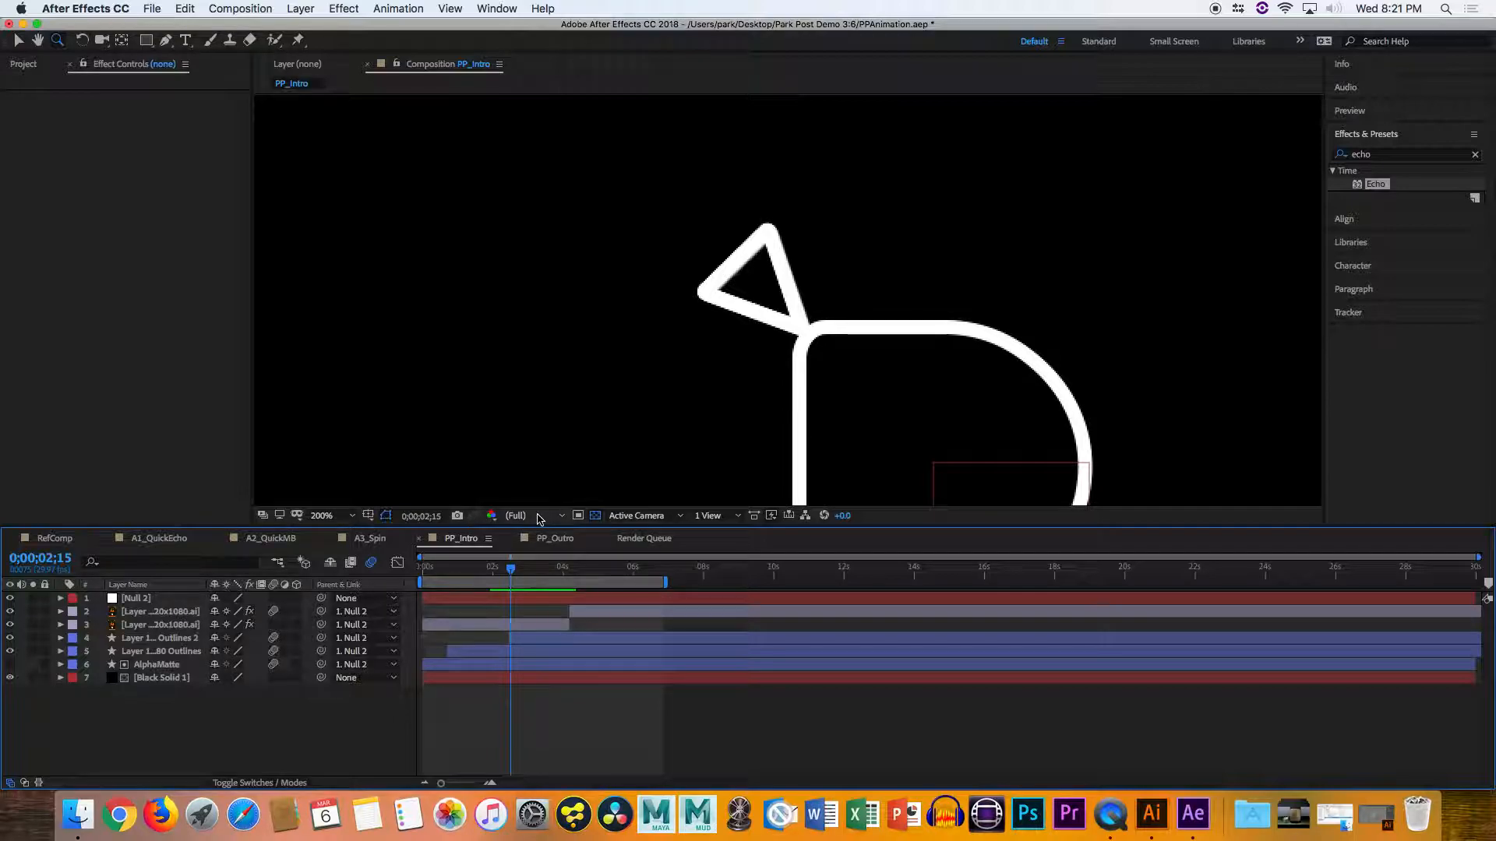
pyautogui.click(328, 515)
pyautogui.click(372, 256)
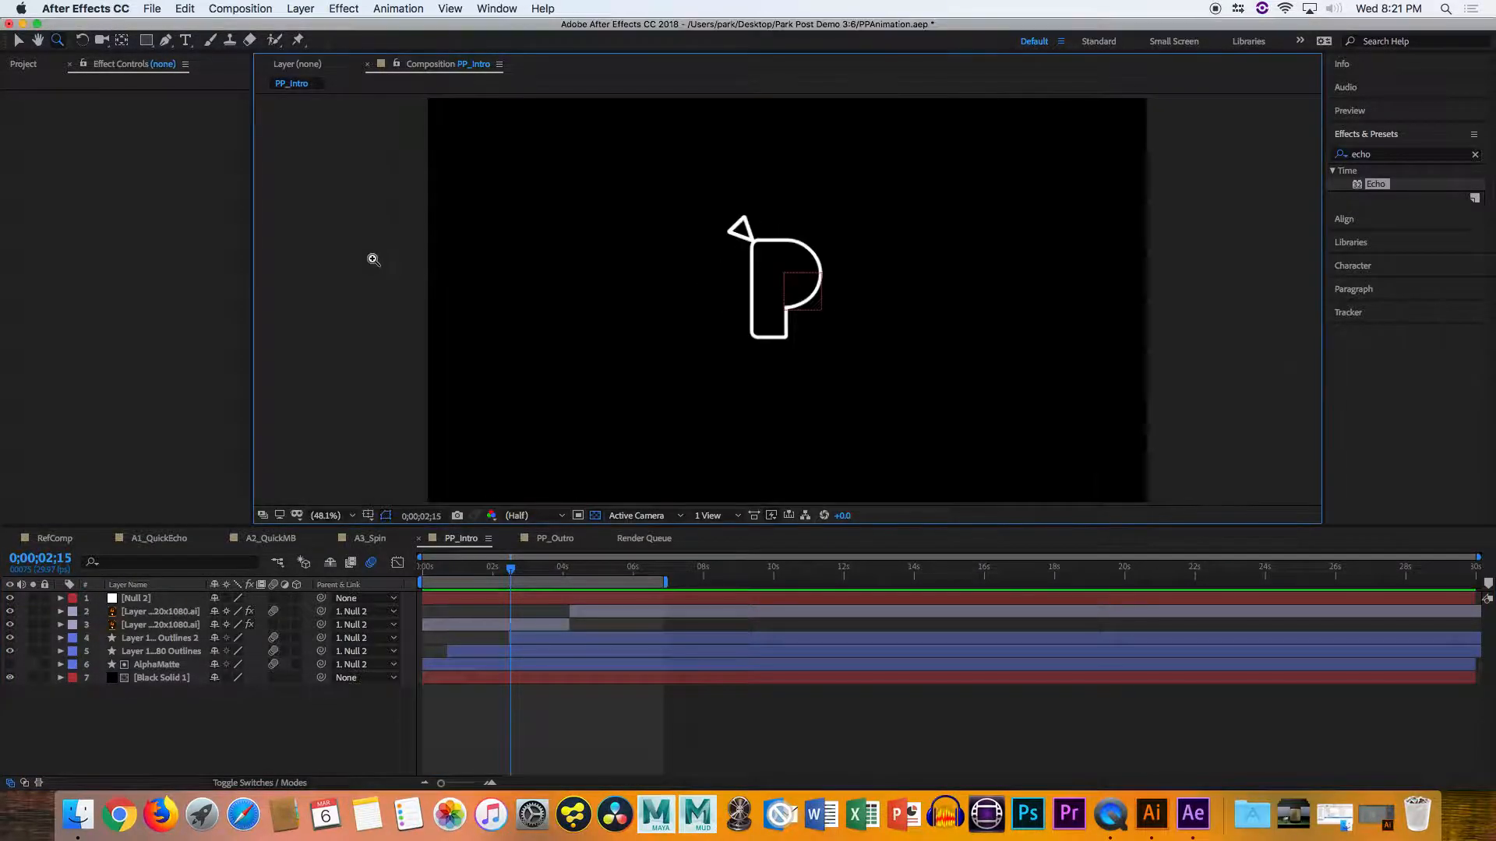
pyautogui.moveTo(512, 569); pyautogui.dragTo(450, 574)
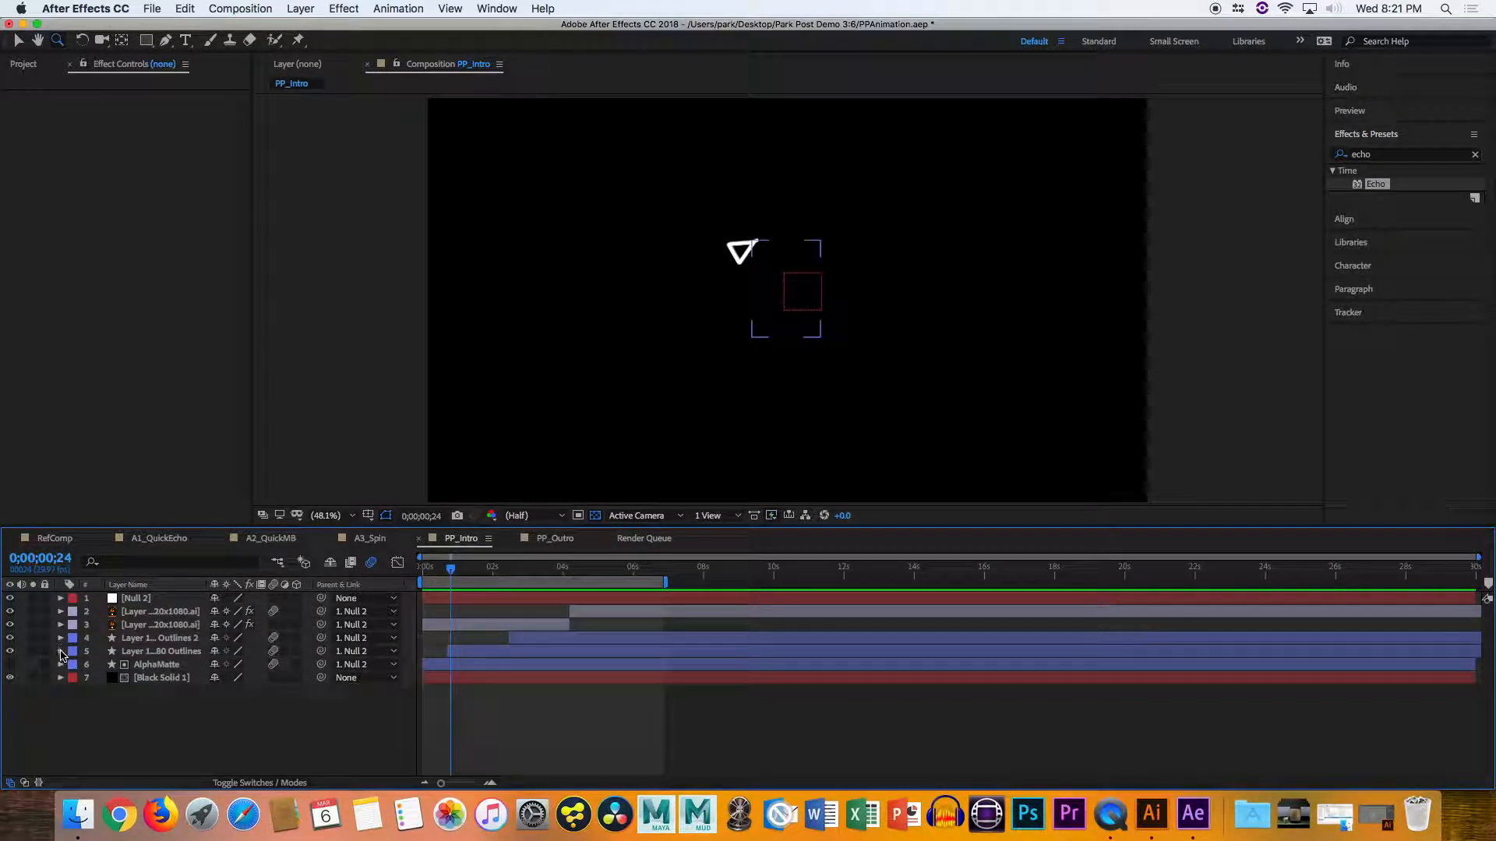
pyautogui.click(172, 639)
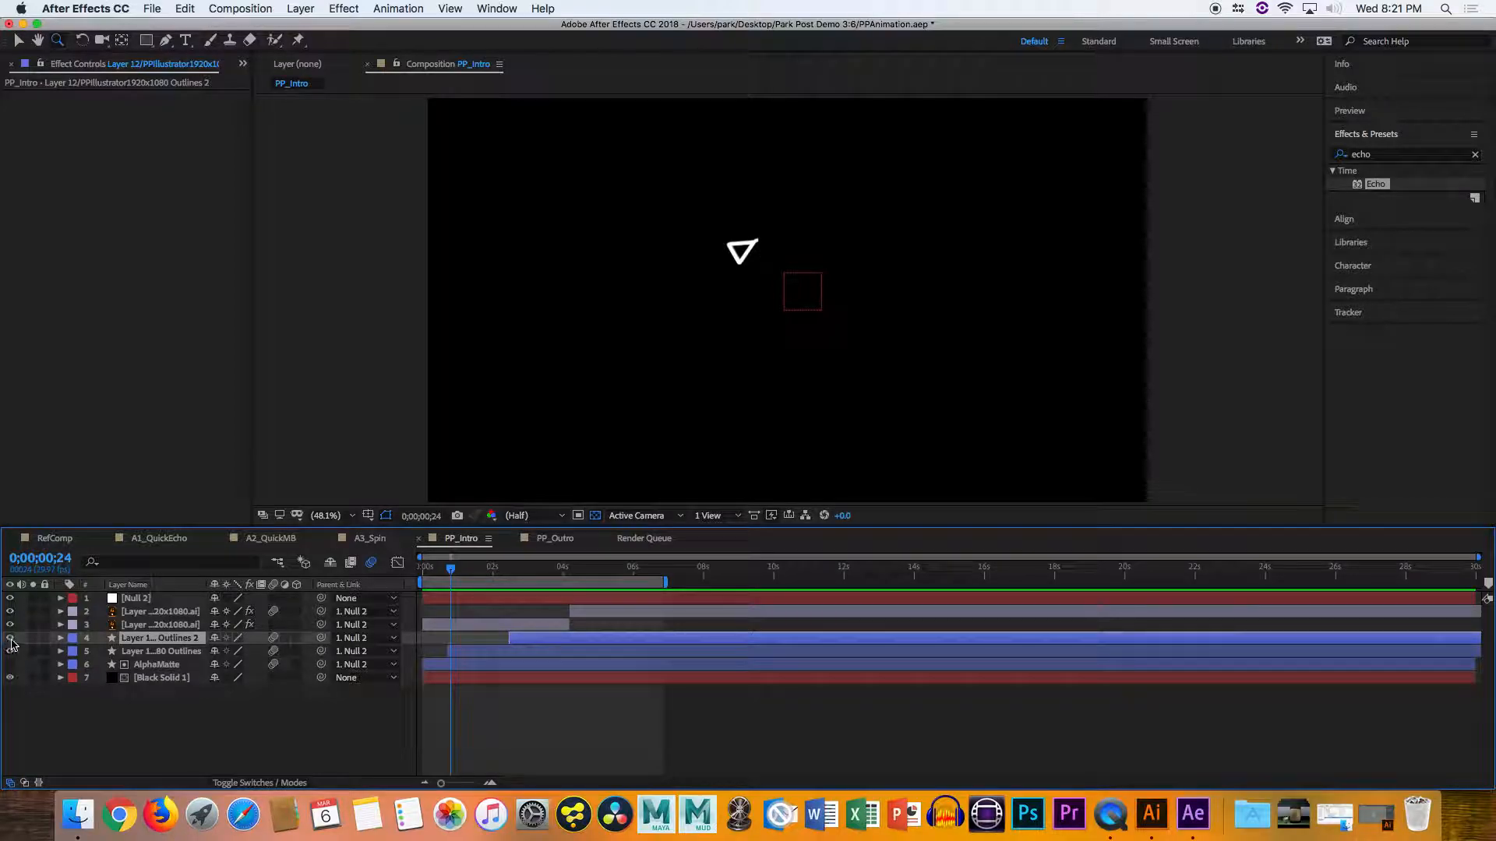
pyautogui.moveTo(455, 572); pyautogui.dragTo(466, 569)
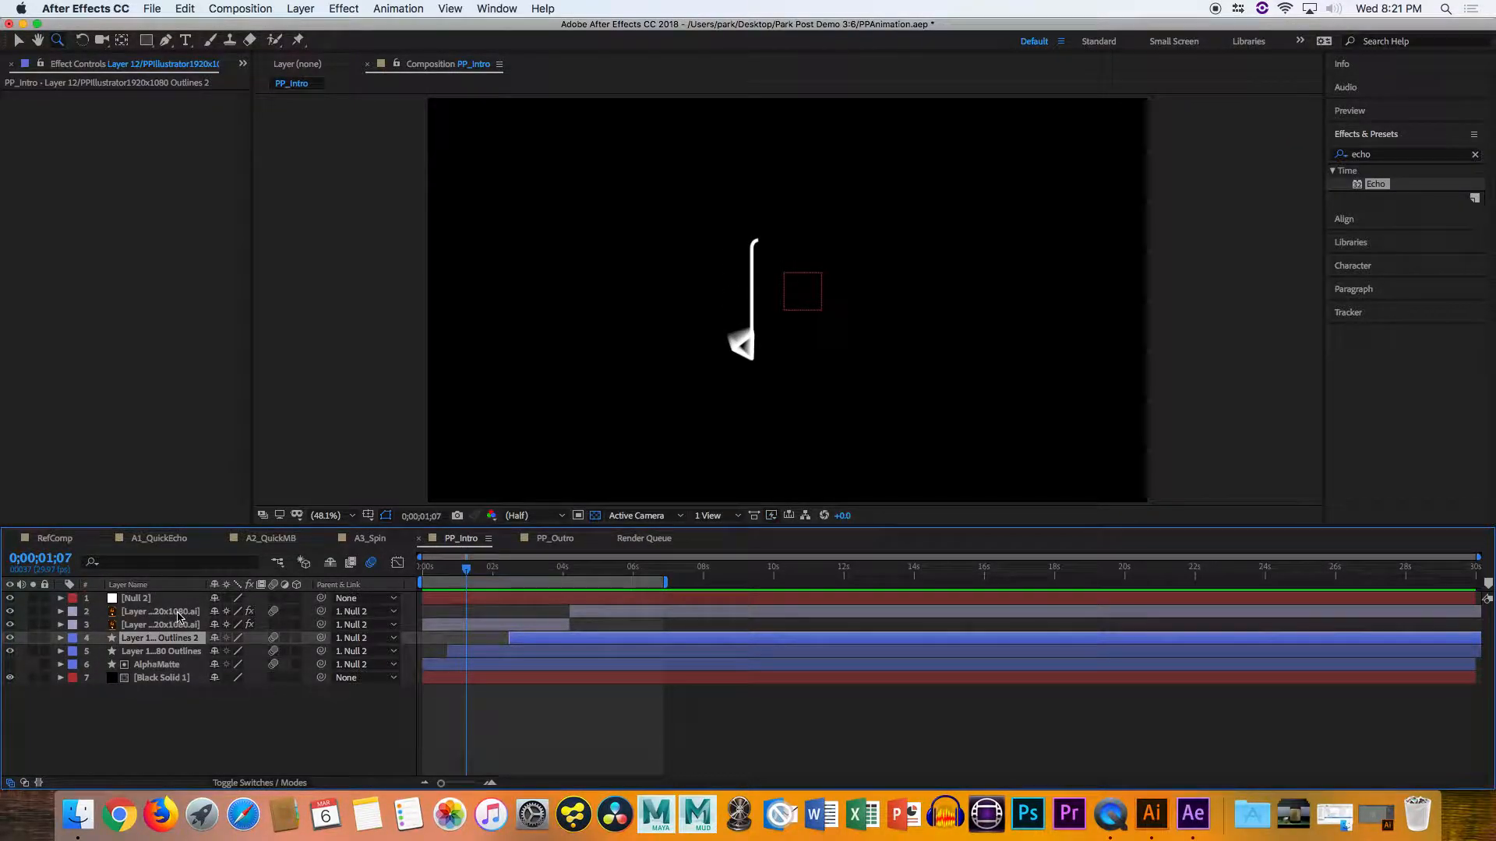
# Select the inner P outline layer in the viewer and expand its Contents and Transform properties
pyautogui.press('a')
pyautogui.press('a')
pyautogui.press('v')
pyautogui.click(753, 279)
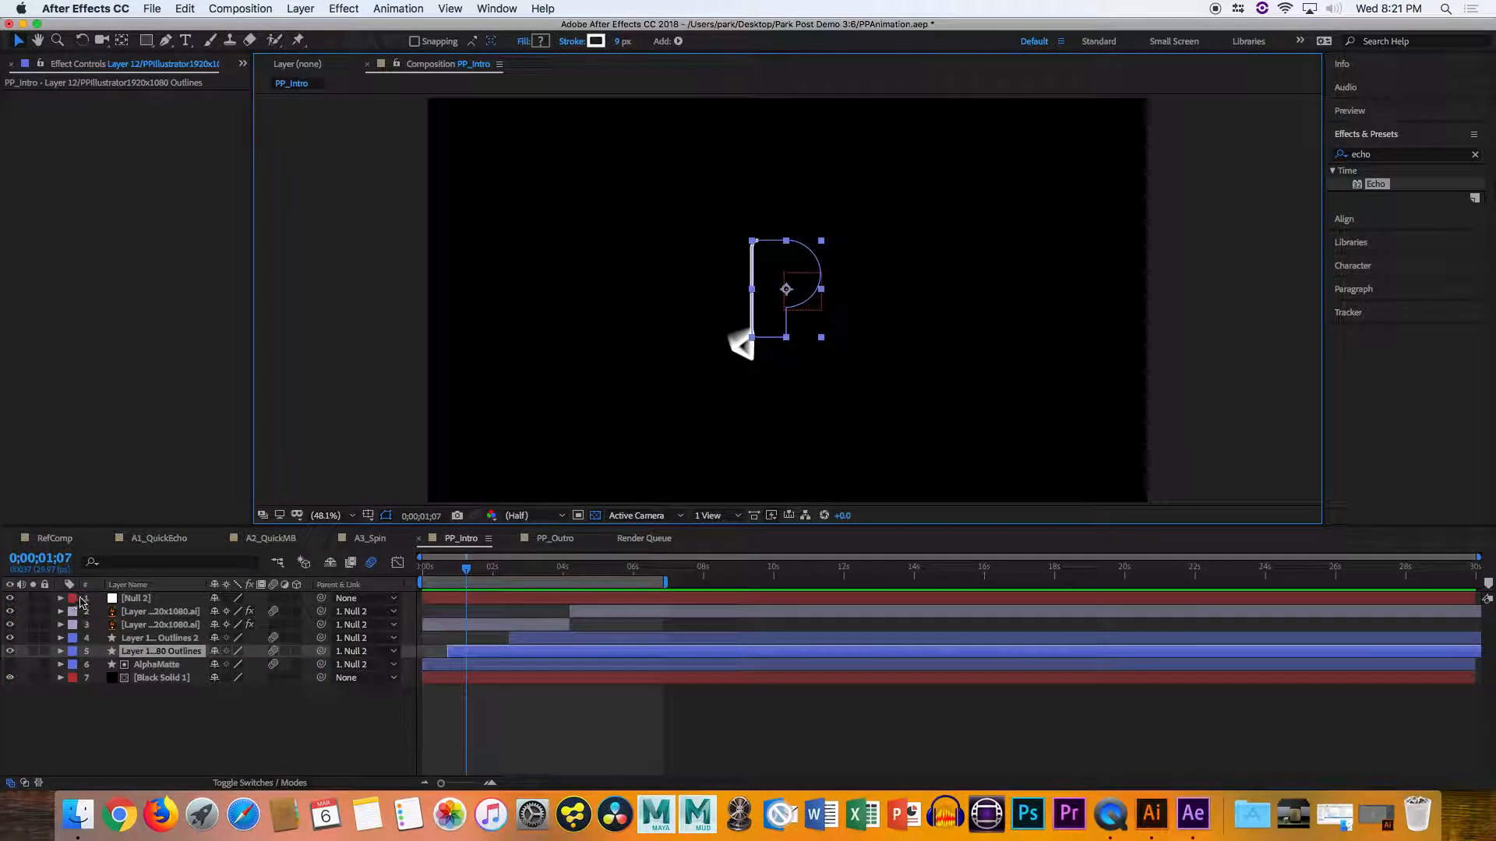
pyautogui.click(61, 651)
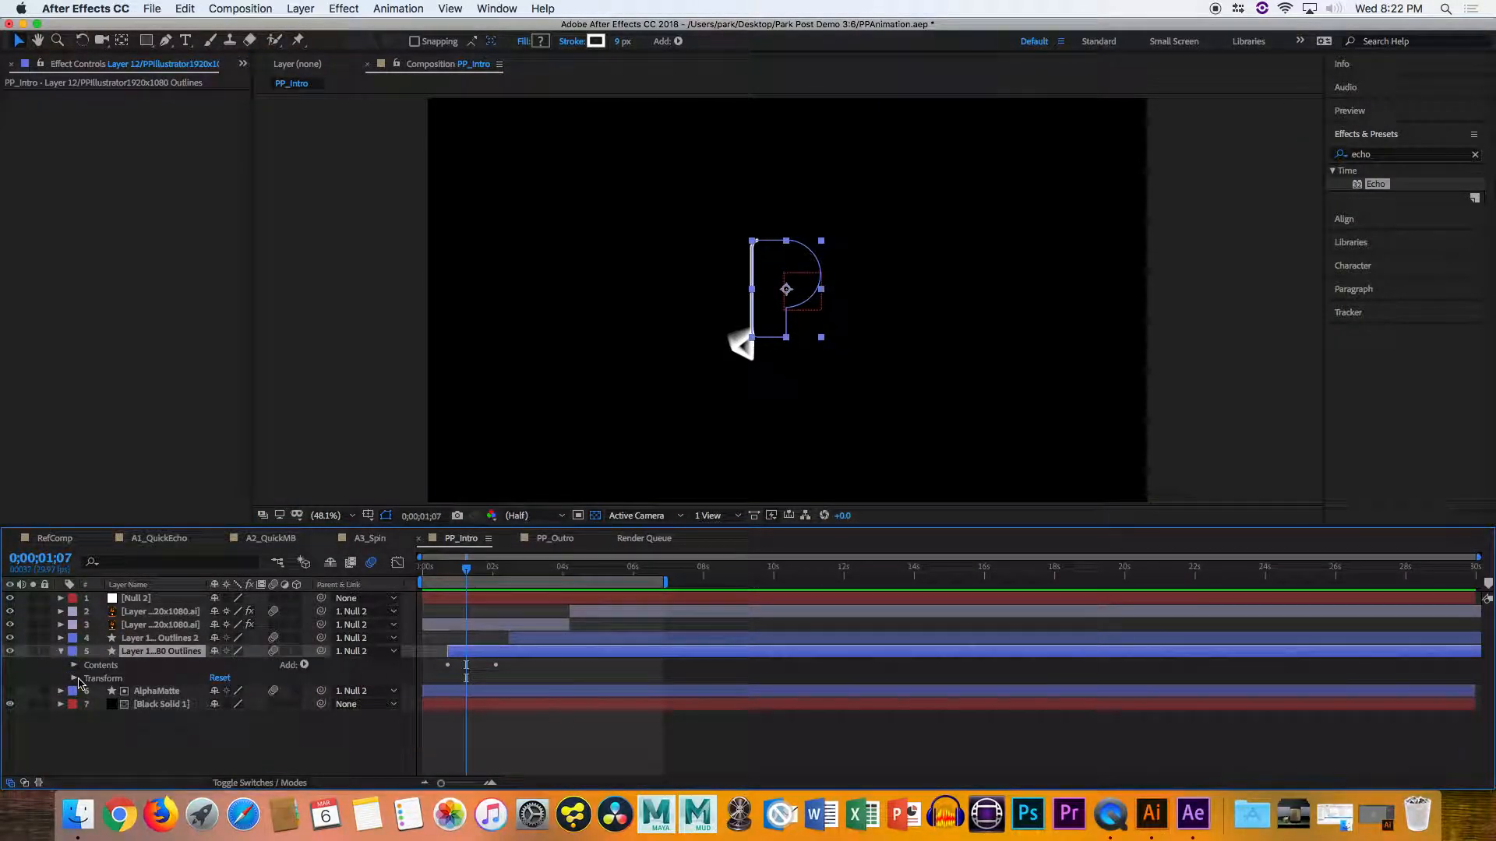
pyautogui.click(74, 678)
pyautogui.click(74, 666)
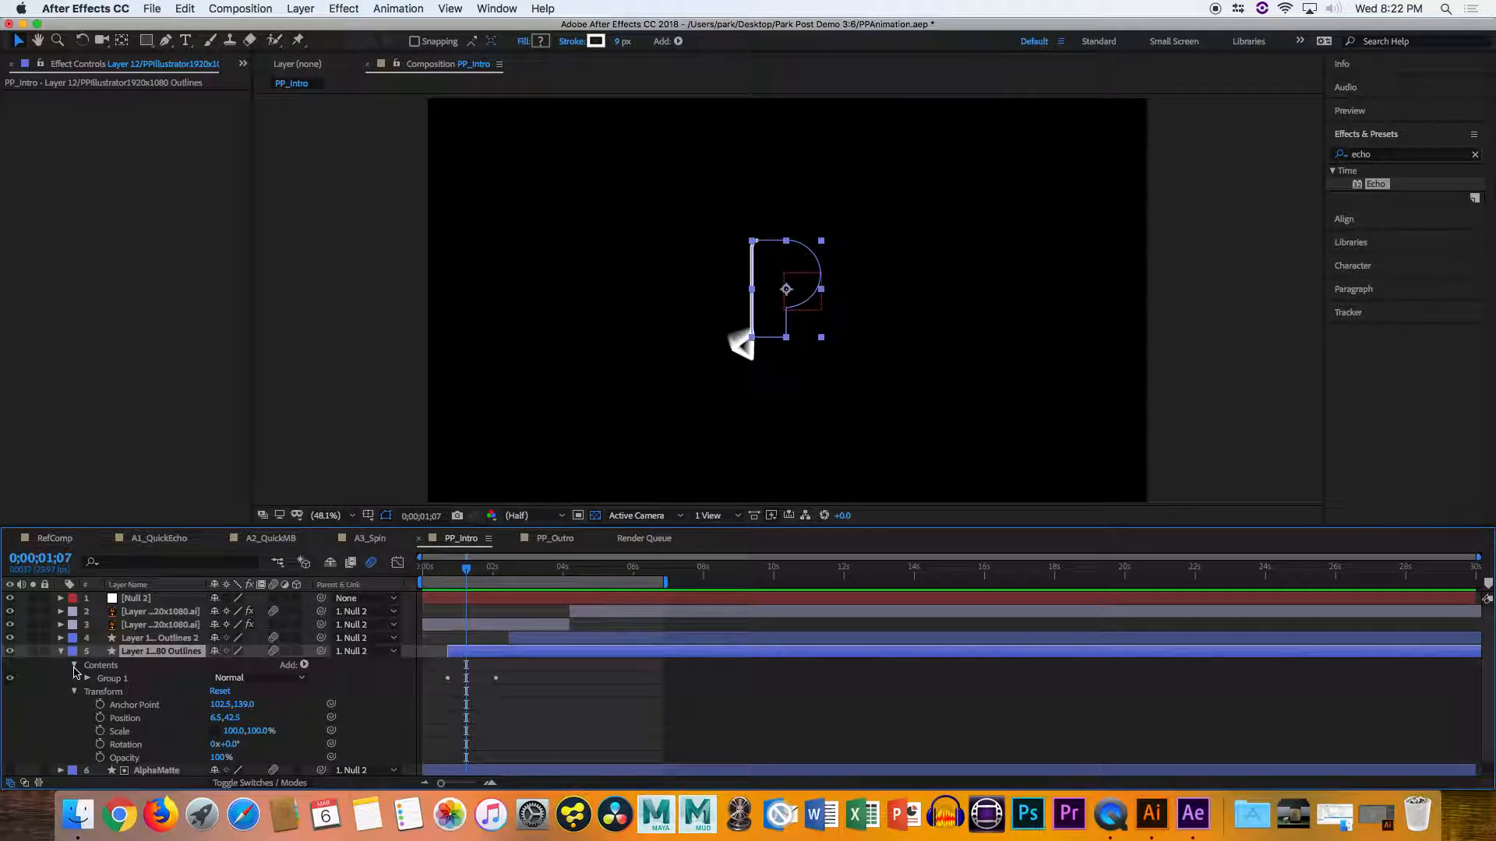
pyautogui.scroll(-1, 92, 707)
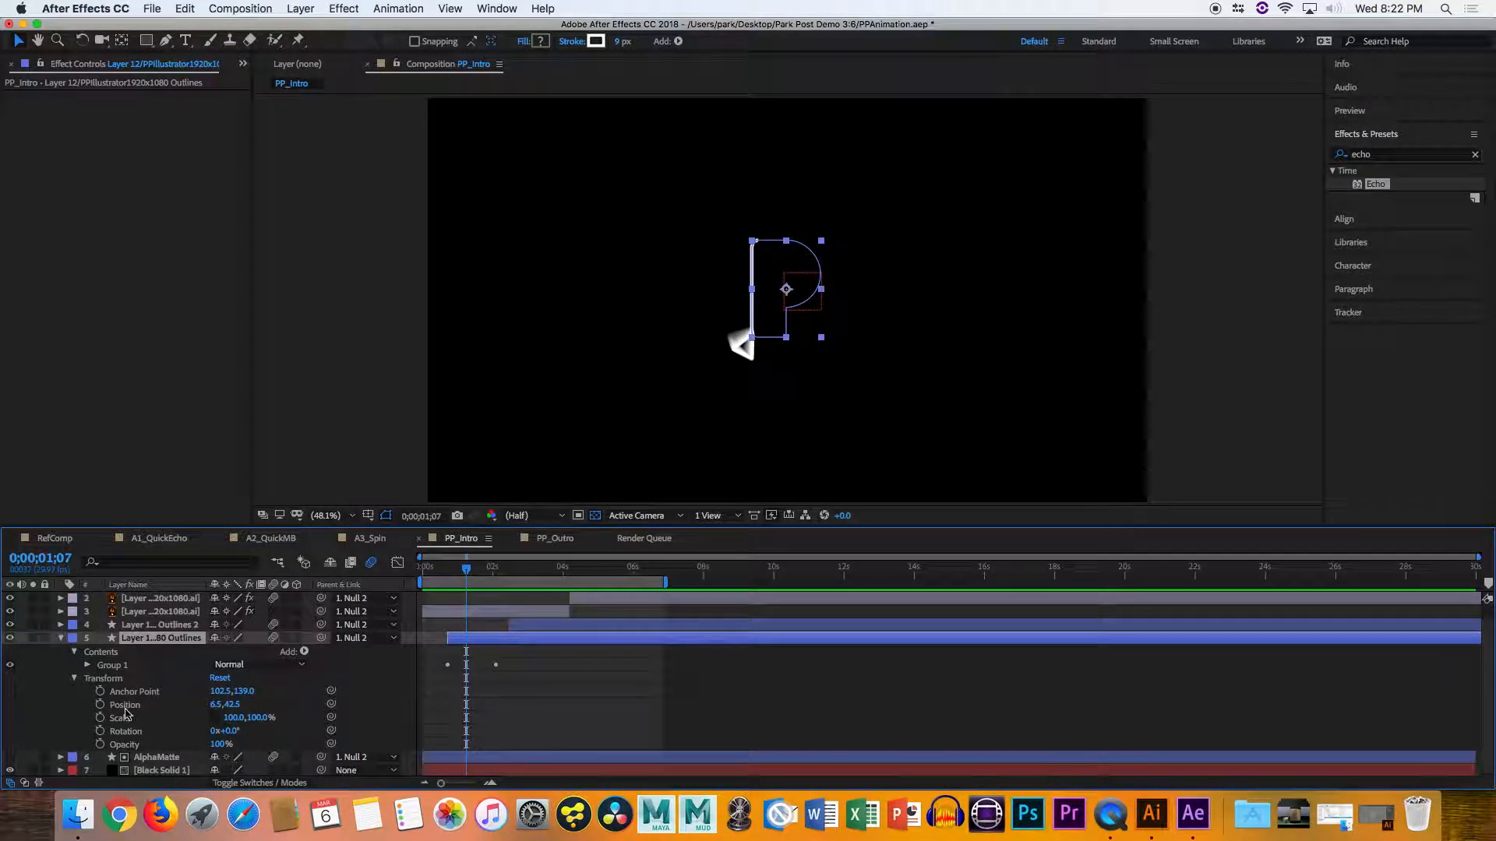
# Move to 0;00;01;13, toggle the inner P outline layer's visibility off and on, and expand its Group 1
pyautogui.moveTo(466, 568); pyautogui.dragTo(475, 576)
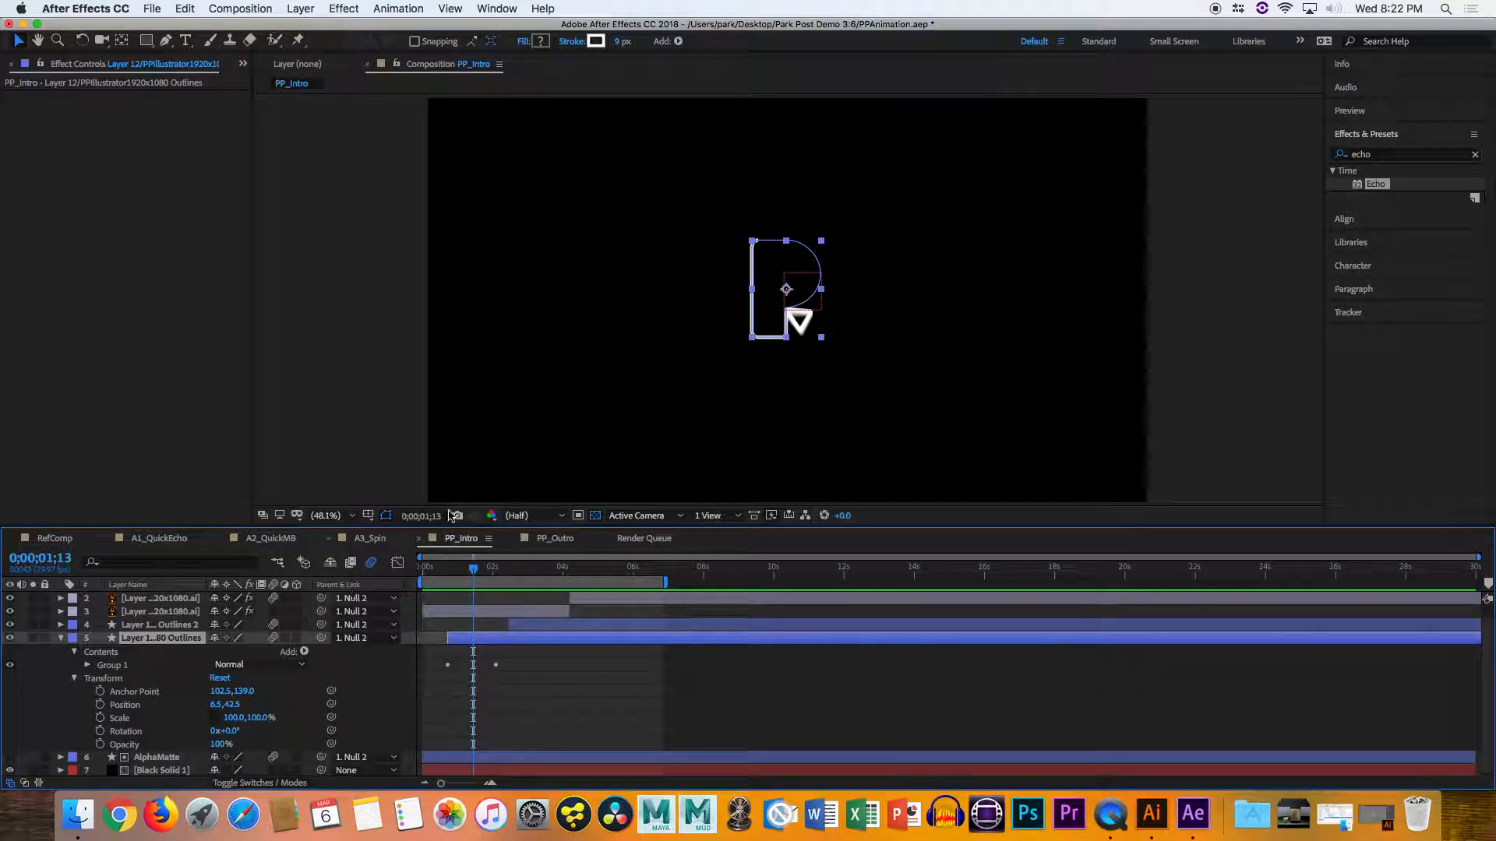
pyautogui.click(11, 639)
pyautogui.click(11, 638)
pyautogui.click(88, 665)
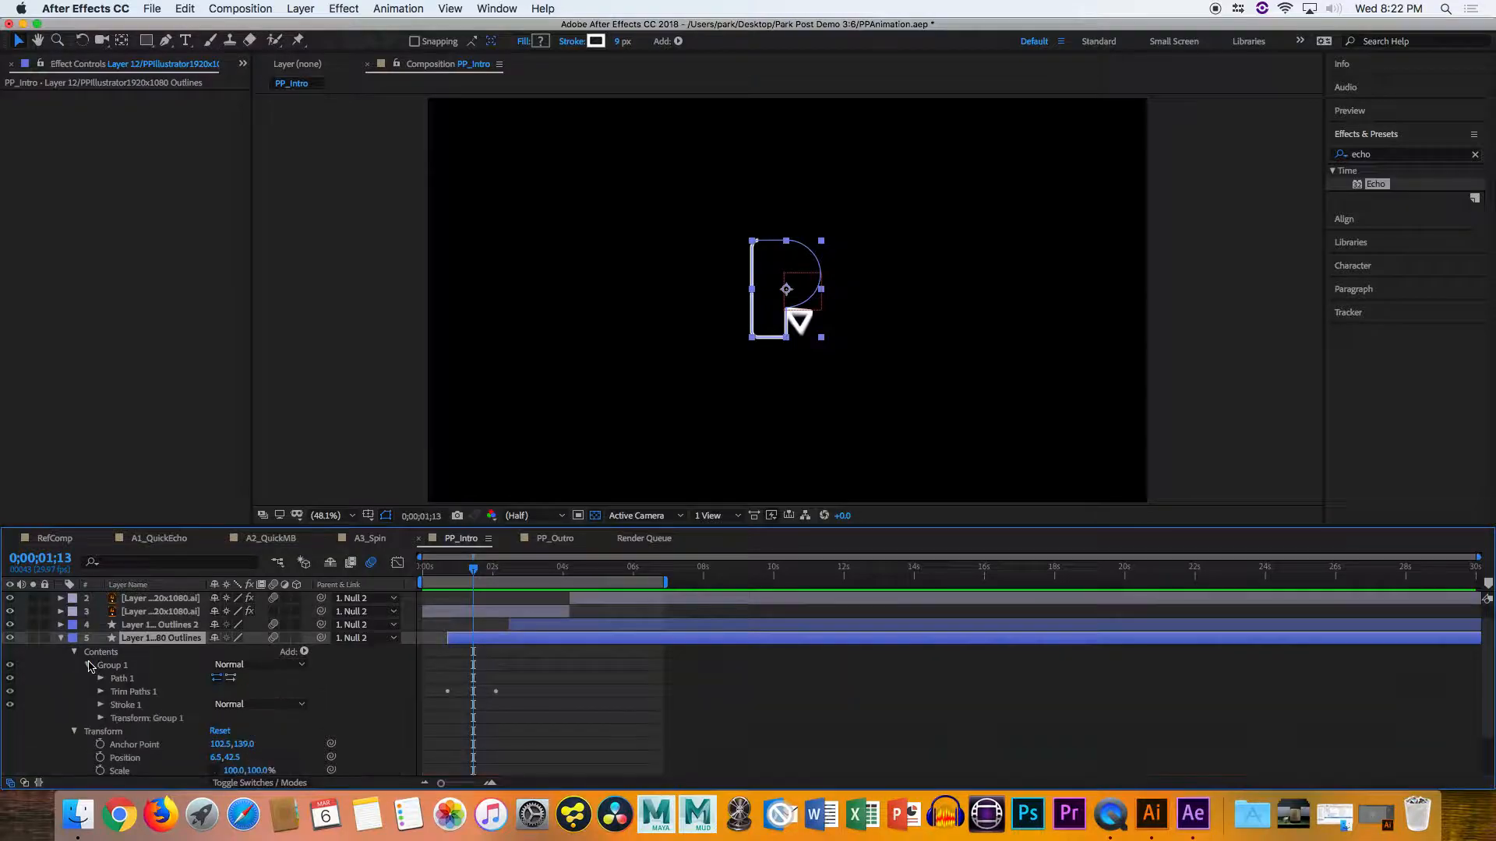
# Find Trim Paths among the shape operations that can be added, without adding one, and expand the existing Trim Paths 1
pyautogui.click(304, 653)
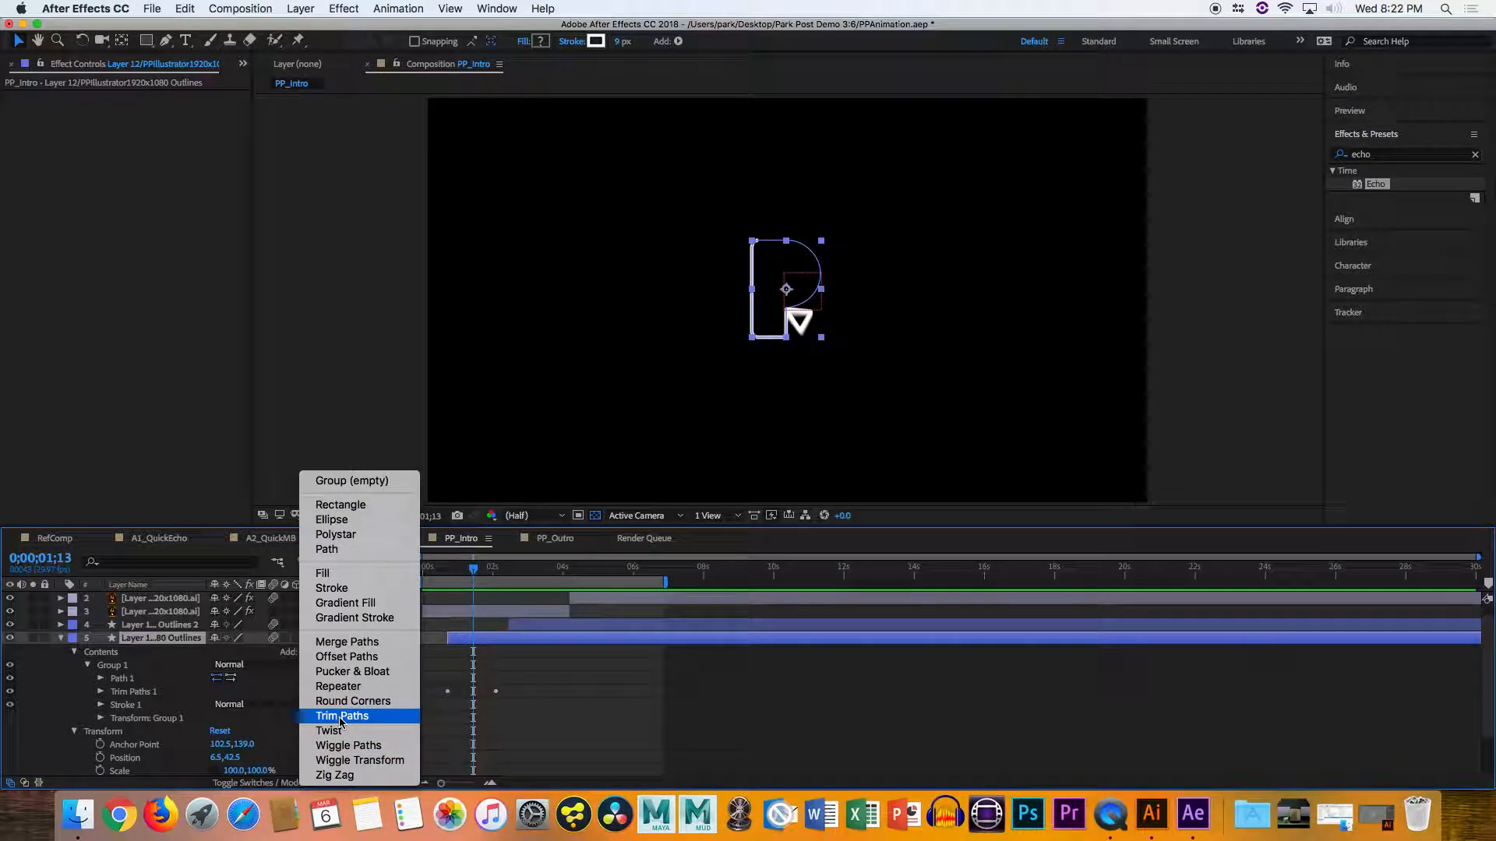
pyautogui.click(615, 643)
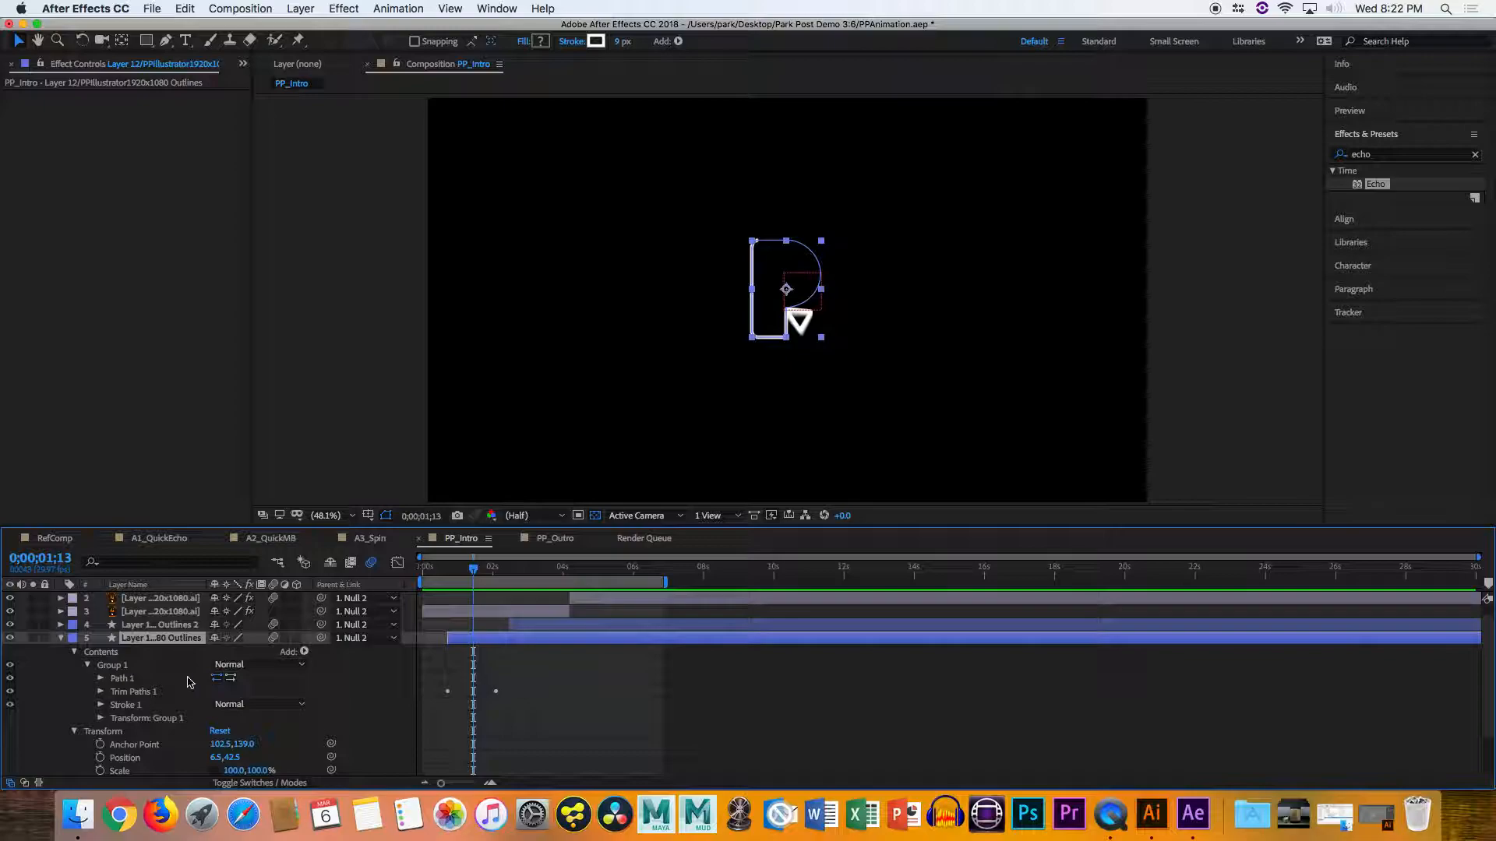
pyautogui.click(102, 694)
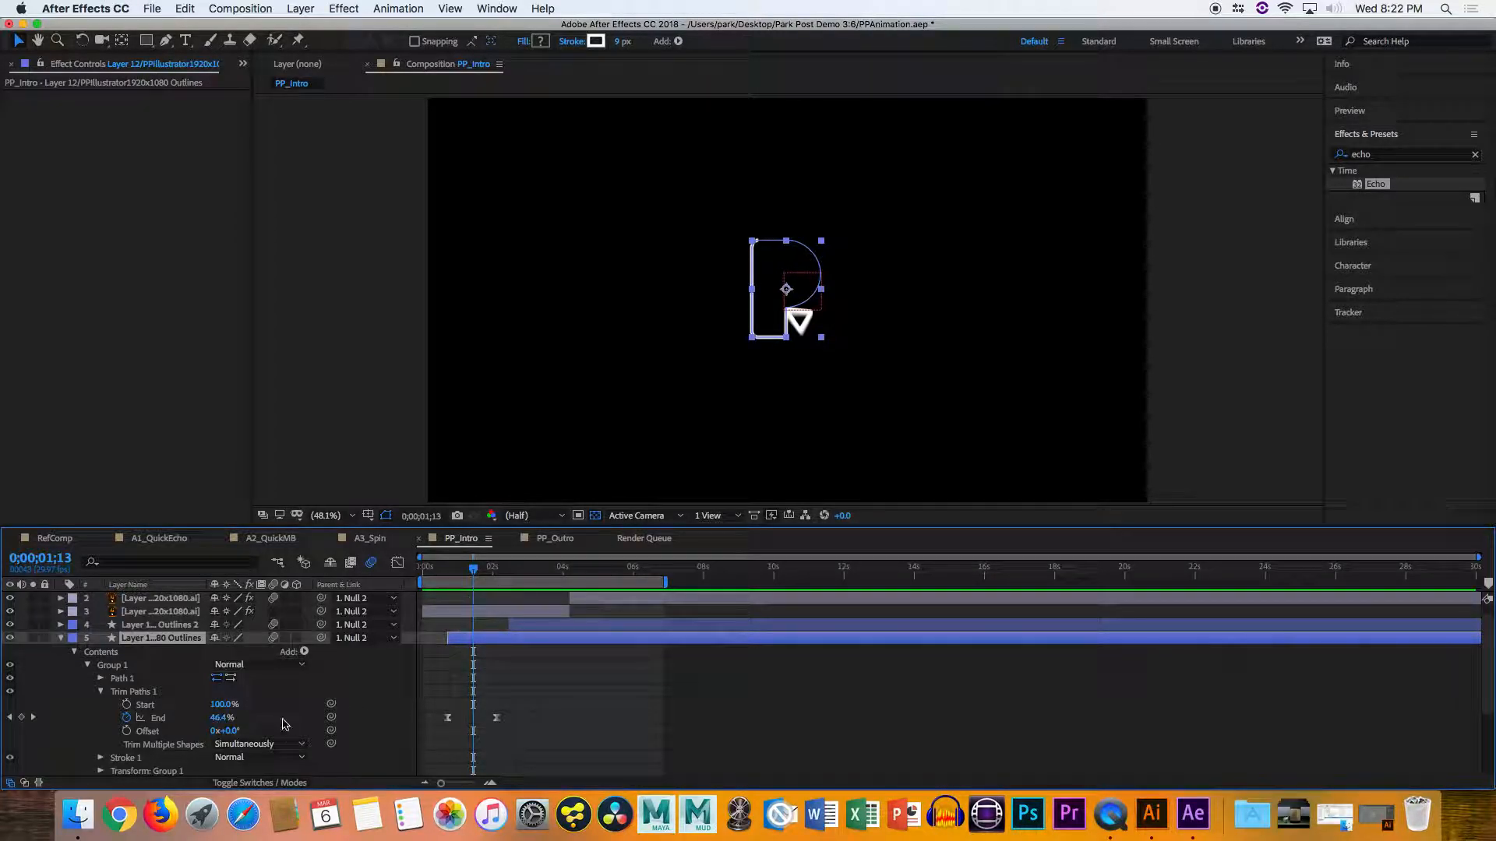
# Select the End property's keyframes and scrub from 0;00;00;21 to 0;00;02;08 to check how End draws the inner P
pyautogui.click(159, 719)
pyautogui.click(455, 569)
pyautogui.moveTo(454, 570); pyautogui.dragTo(449, 574)
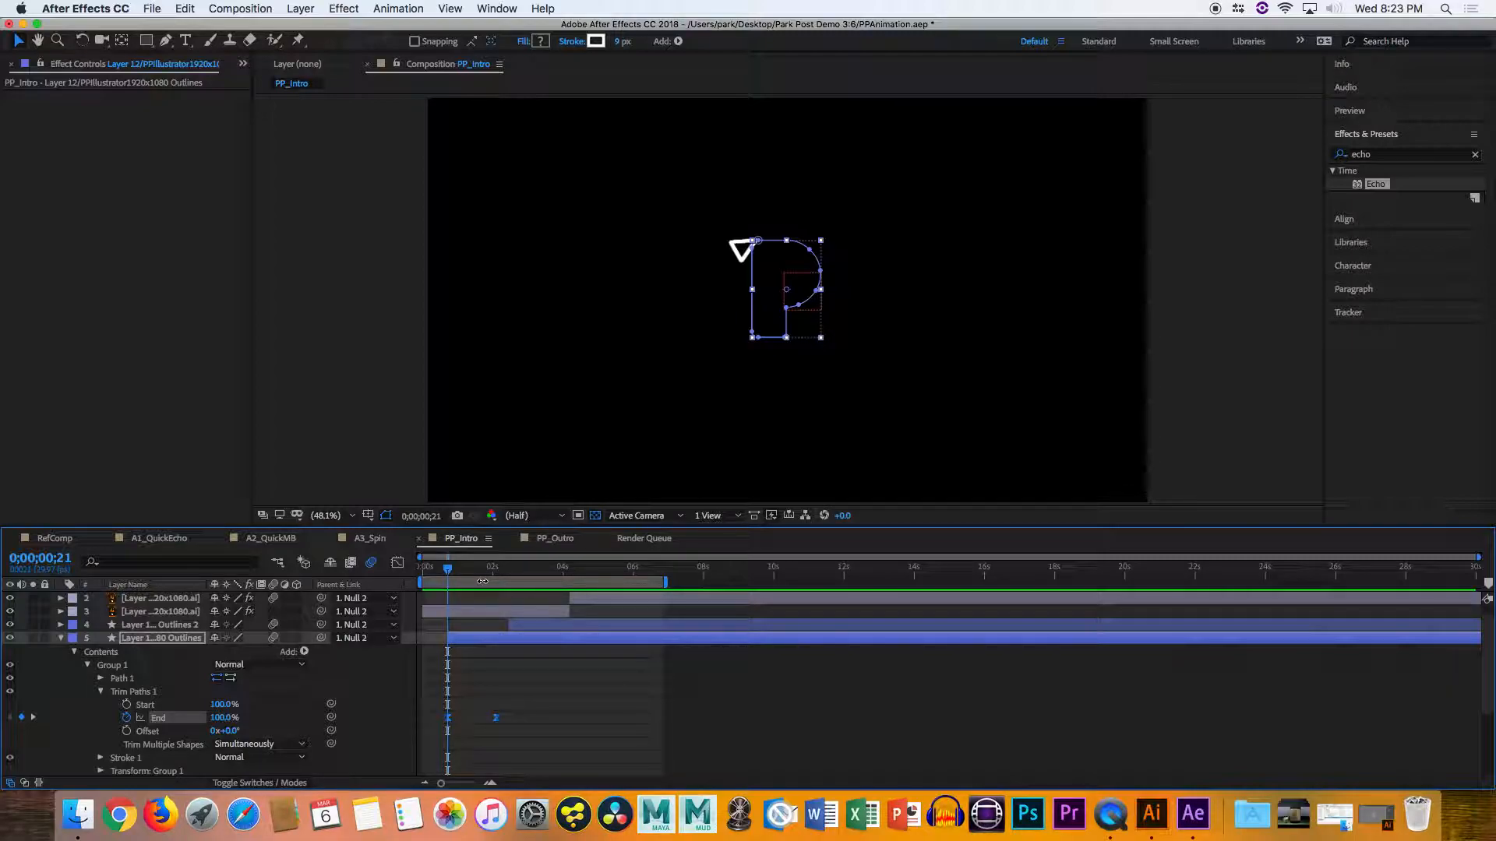
pyautogui.moveTo(450, 572); pyautogui.dragTo(466, 573)
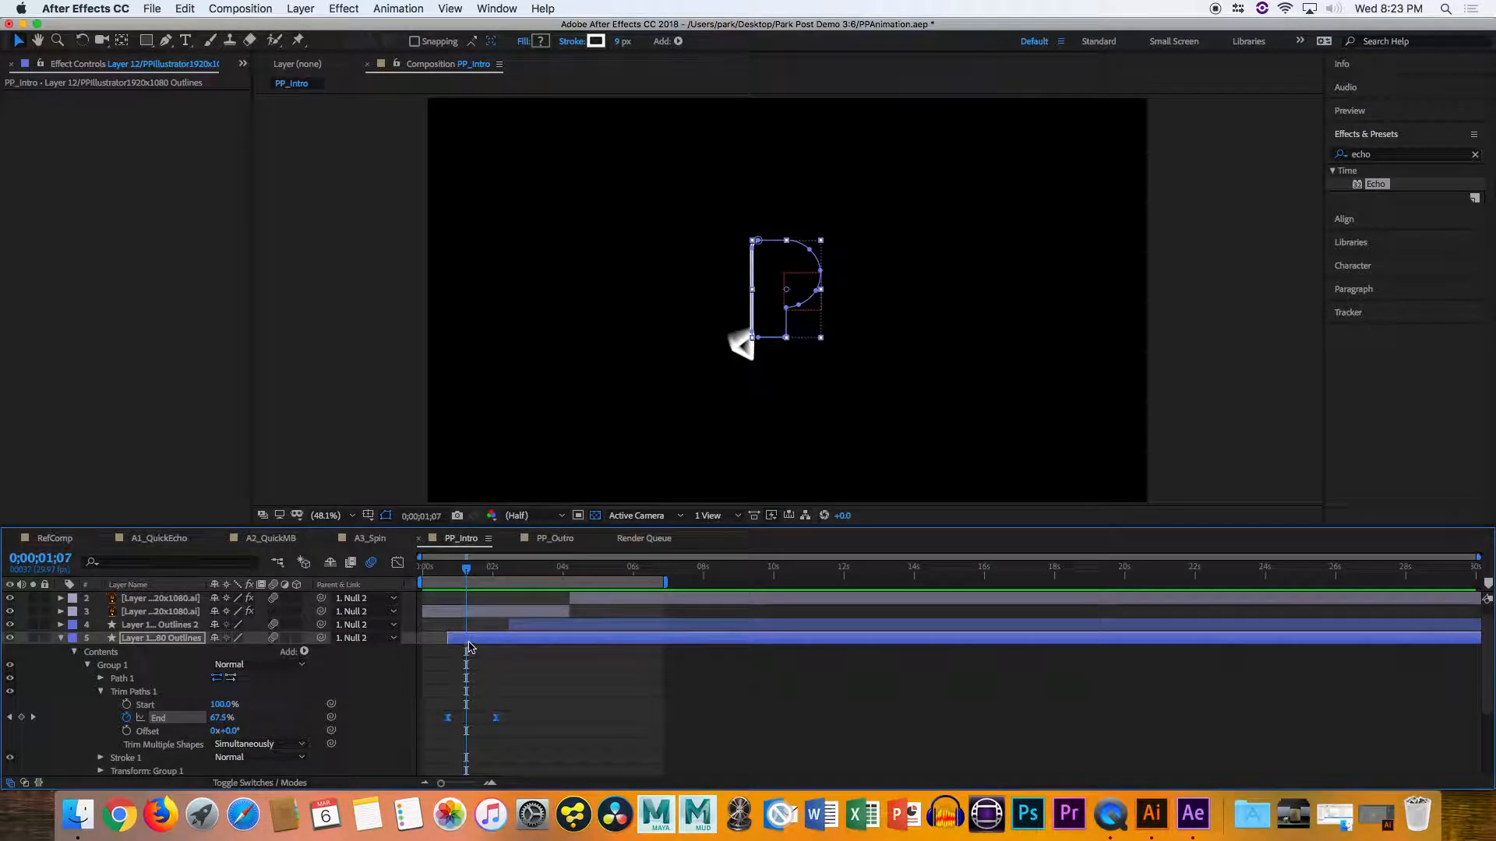
pyautogui.moveTo(468, 571); pyautogui.dragTo(505, 585)
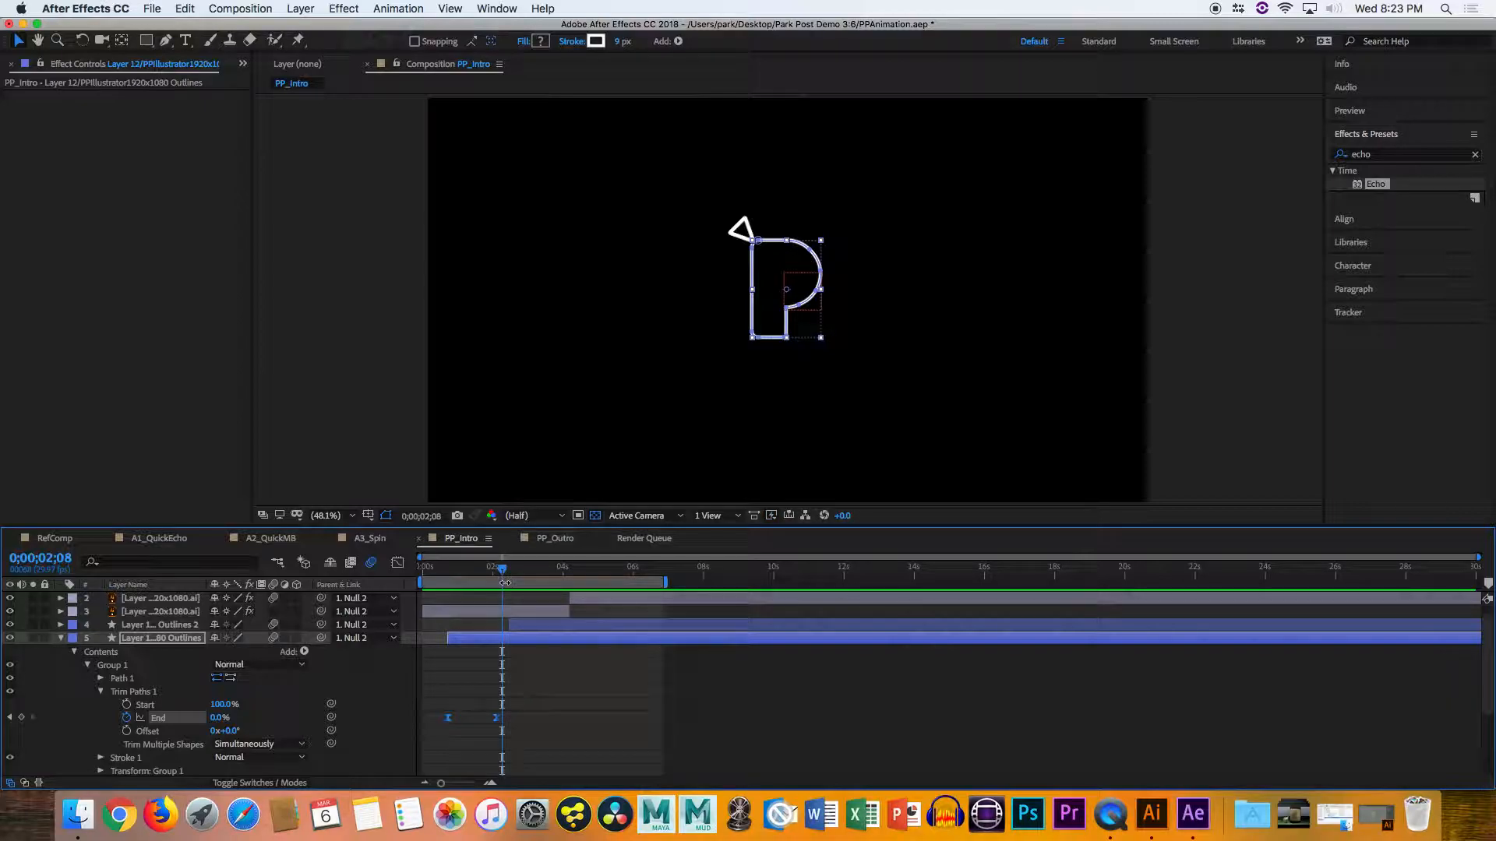
# Deselect the End keyframes and collapse the inner P outline layer's properties
pyautogui.click(676, 678)
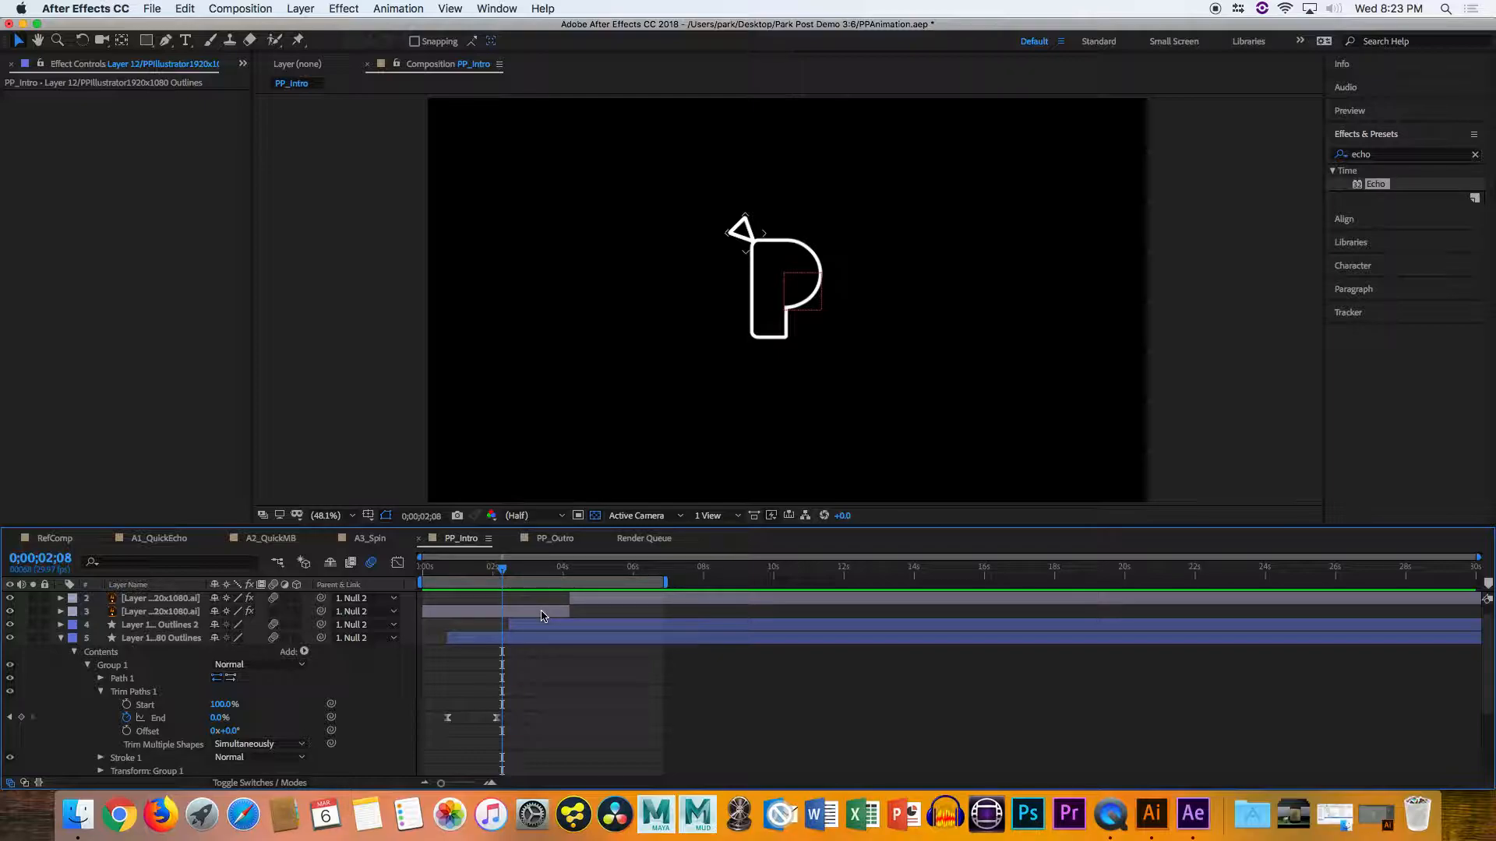
pyautogui.click(122, 639)
pyautogui.click(61, 638)
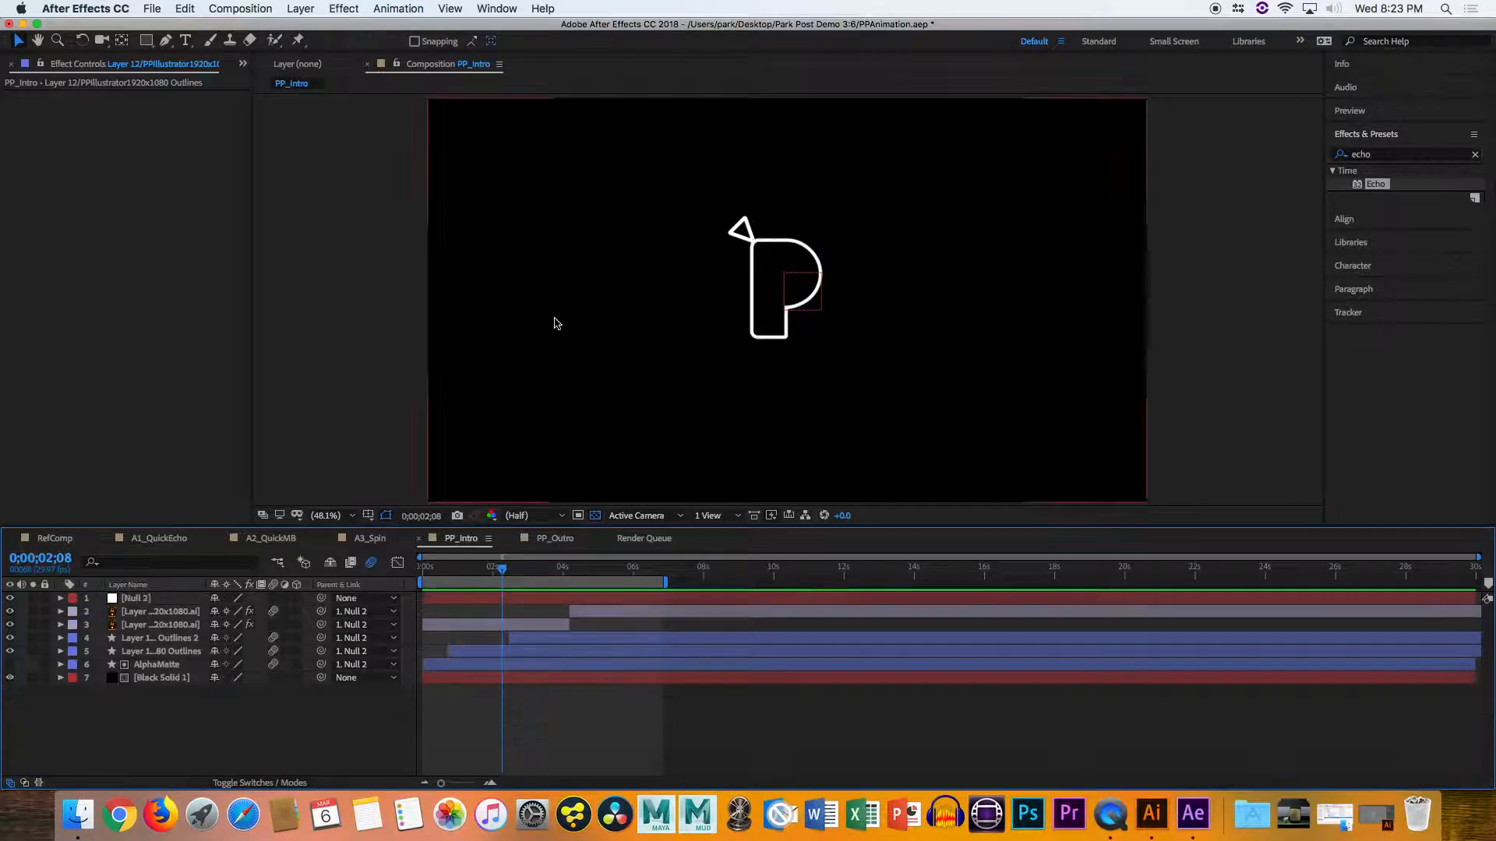
# Select the triangle layer and inspect its motion path around the inner P's corner at 200% magnification
pyautogui.click(733, 234)
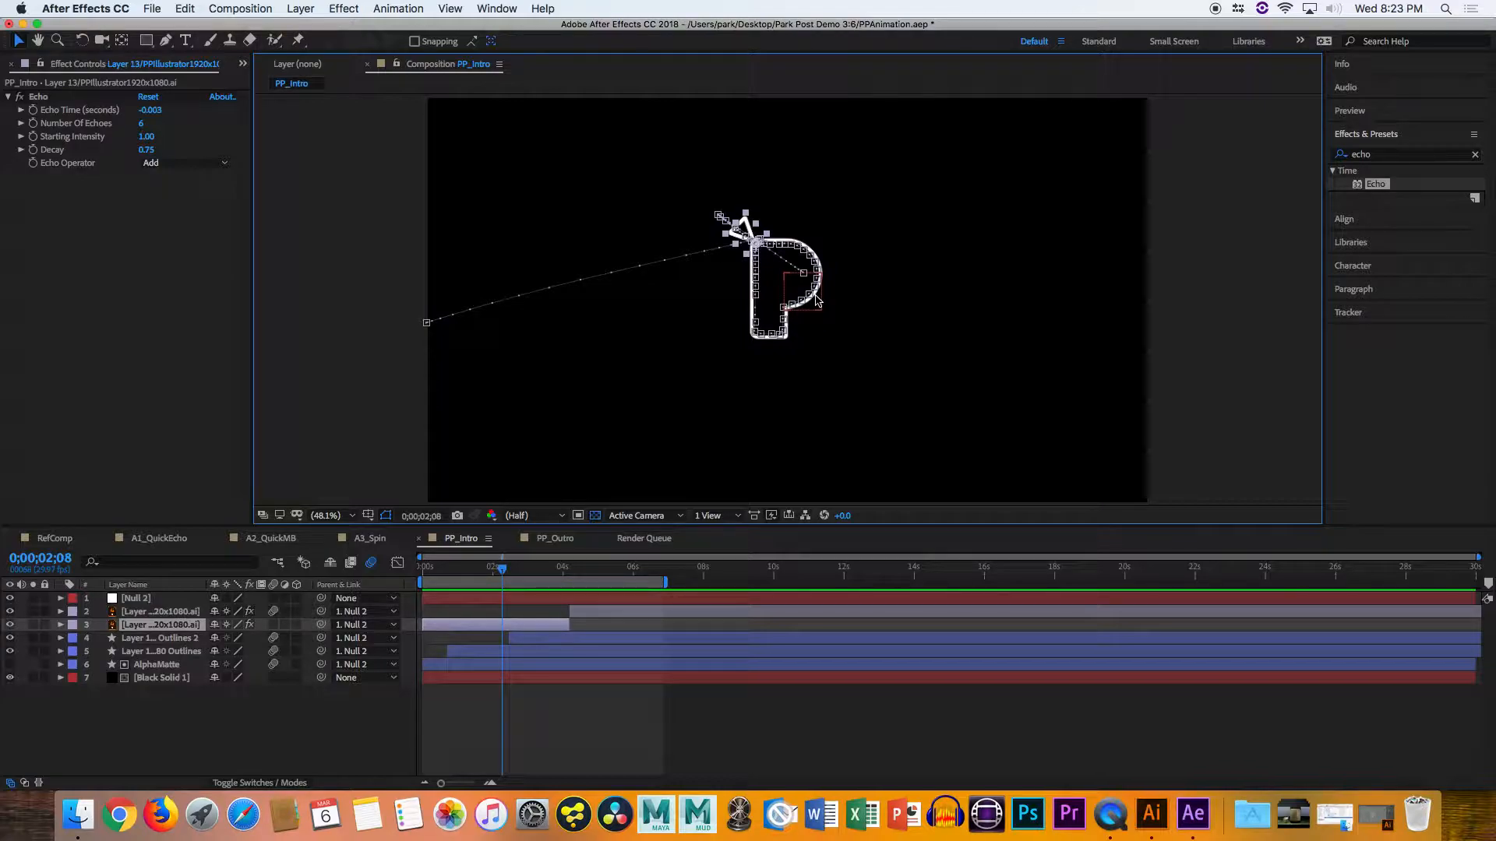
pyautogui.press('z')
pyautogui.moveTo(680, 205); pyautogui.dragTo(708, 207)
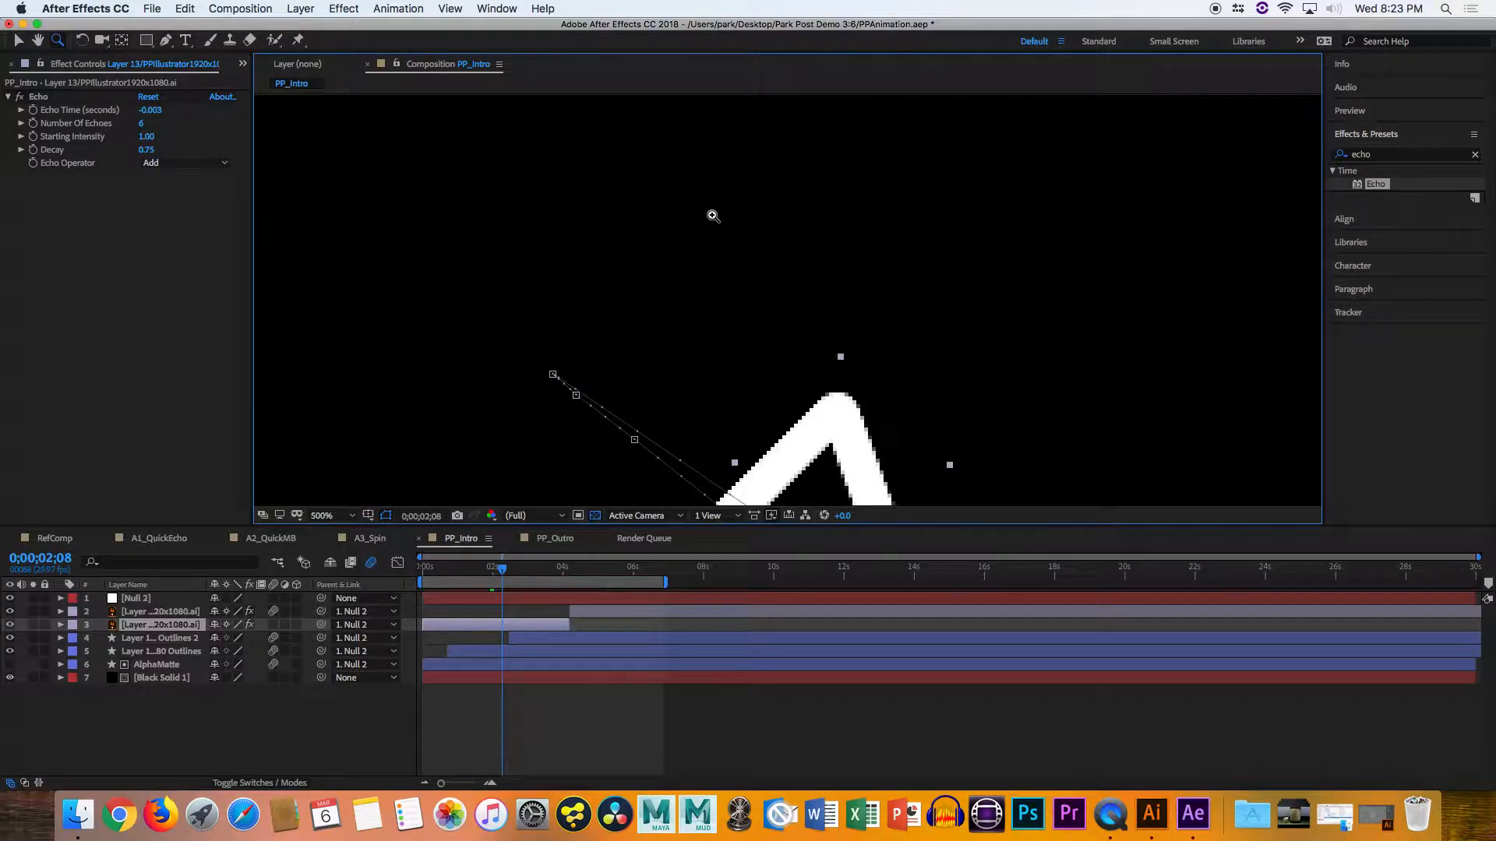
pyautogui.scroll(-3, 764, 332)
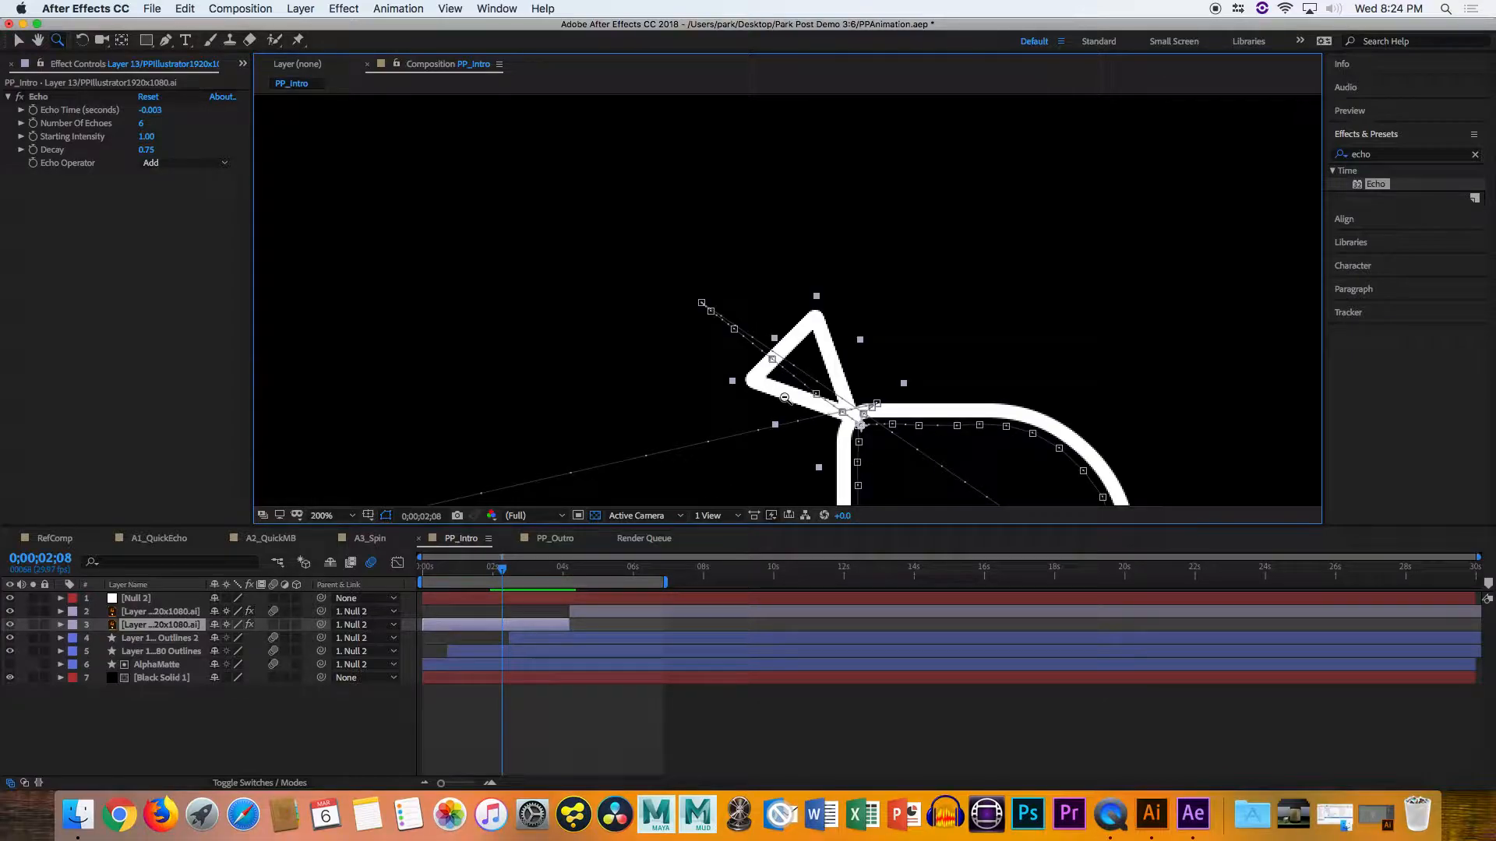
pyautogui.press('h')
pyautogui.moveTo(888, 441); pyautogui.dragTo(769, 388)
pyautogui.press('z')
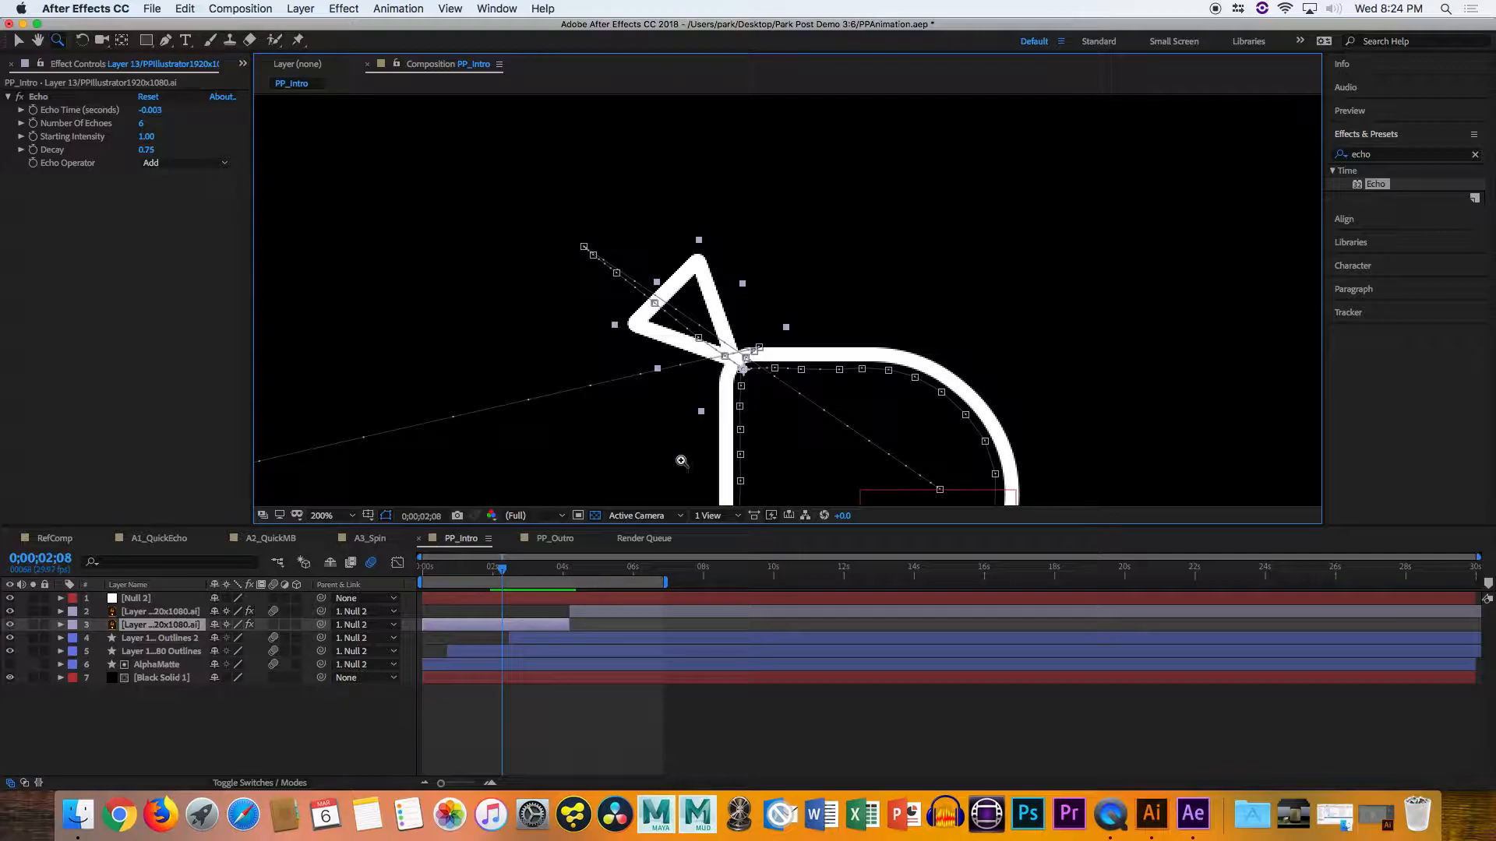
# Scrub the triangle's path forward to 0;00;04;04, then return to the start and preview the close-up animation
pyautogui.moveTo(503, 569); pyautogui.dragTo(567, 567)
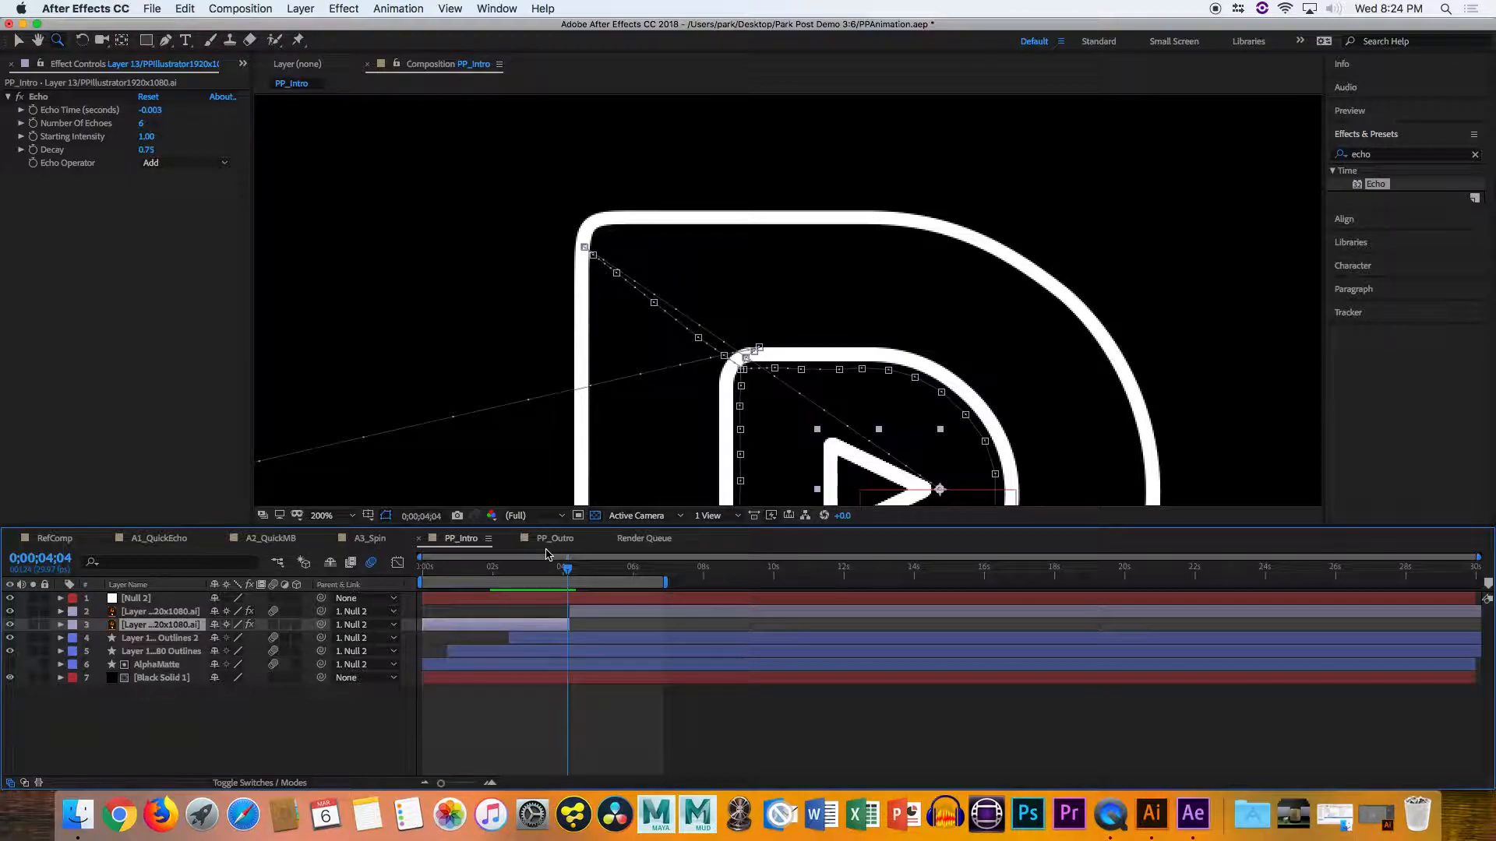
pyautogui.moveTo(477, 571); pyautogui.dragTo(411, 580)
pyautogui.press('space')
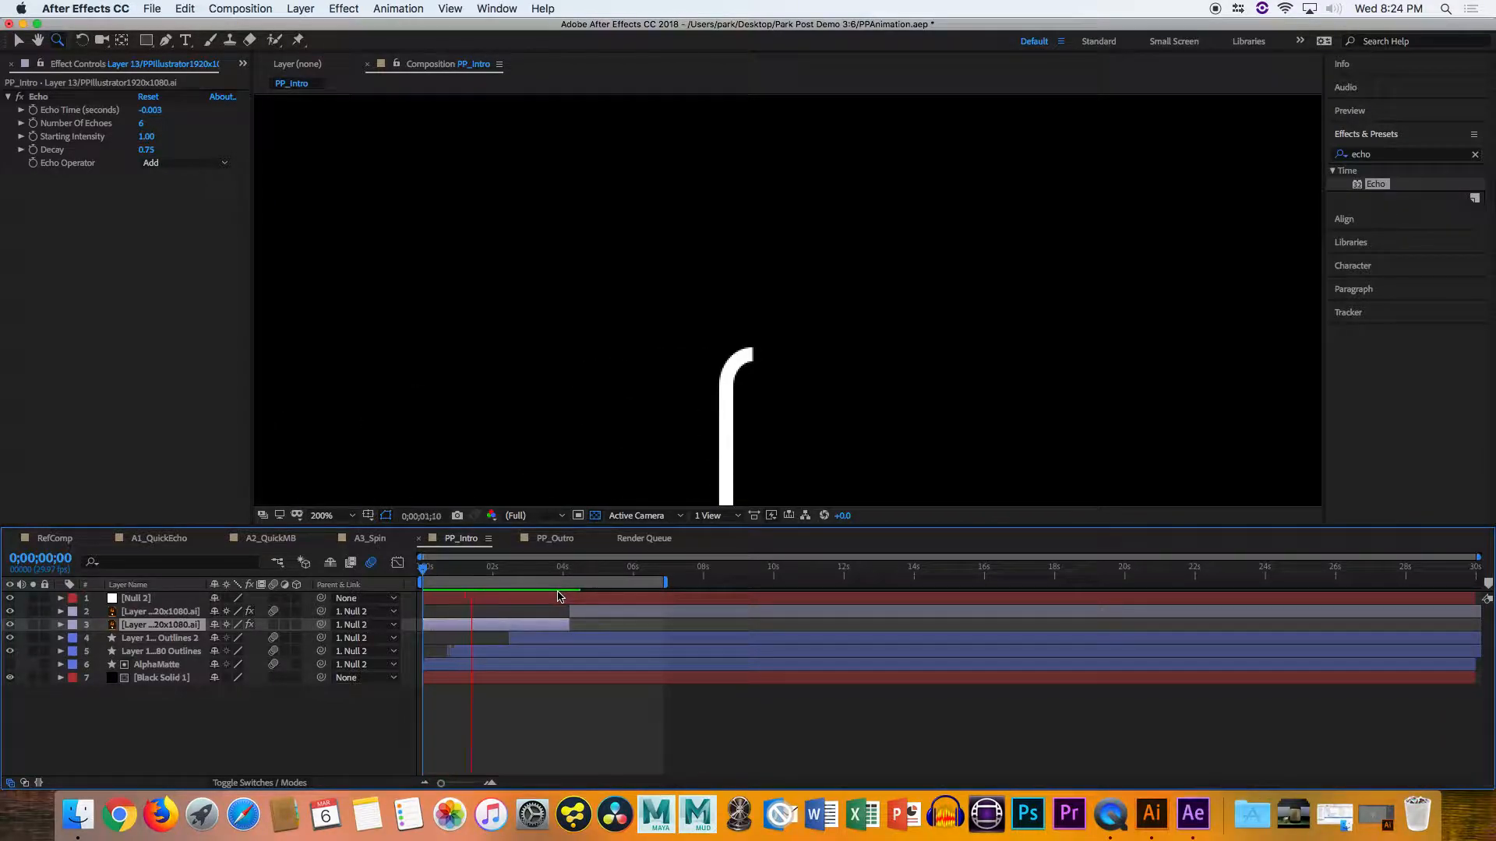
# Stop the preview and, with the whole composition in view, scrub the triangle's animation back to 0;00;00;05
pyautogui.press('space')
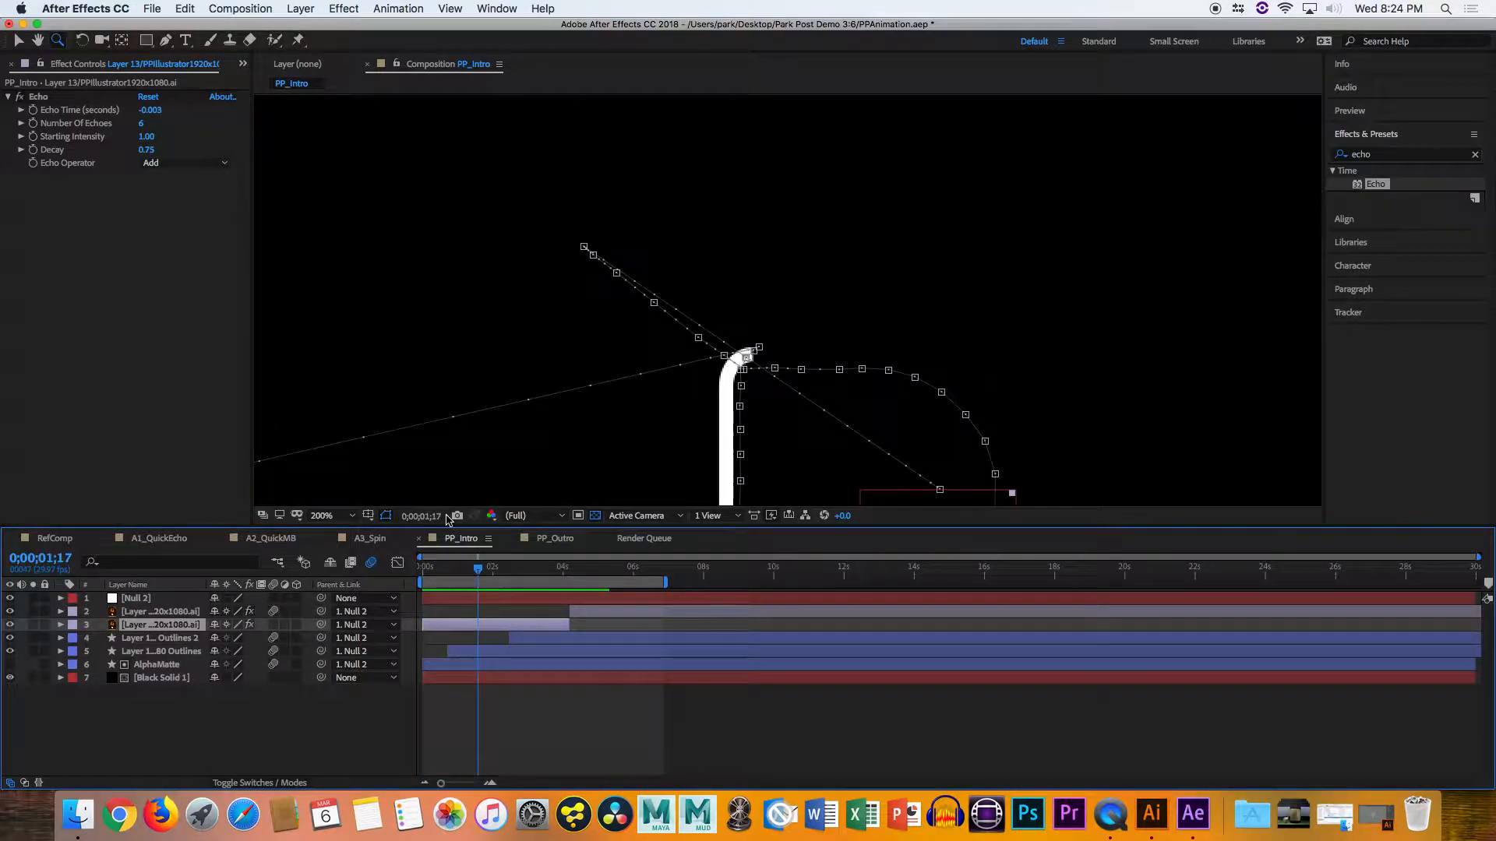
pyautogui.click(348, 517)
pyautogui.click(349, 255)
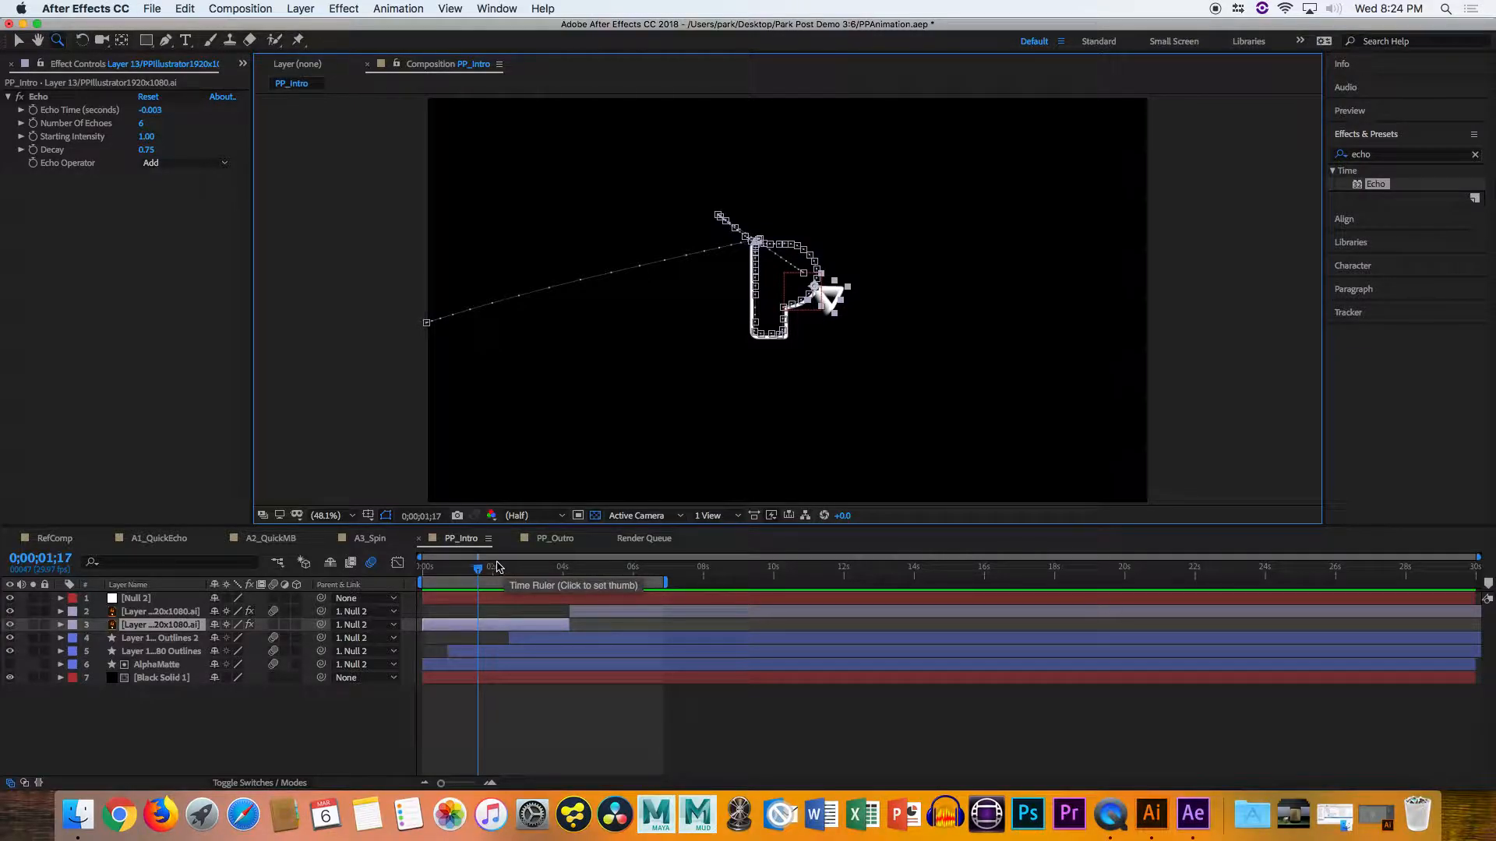
pyautogui.click(449, 574)
pyautogui.moveTo(449, 574); pyautogui.dragTo(428, 575)
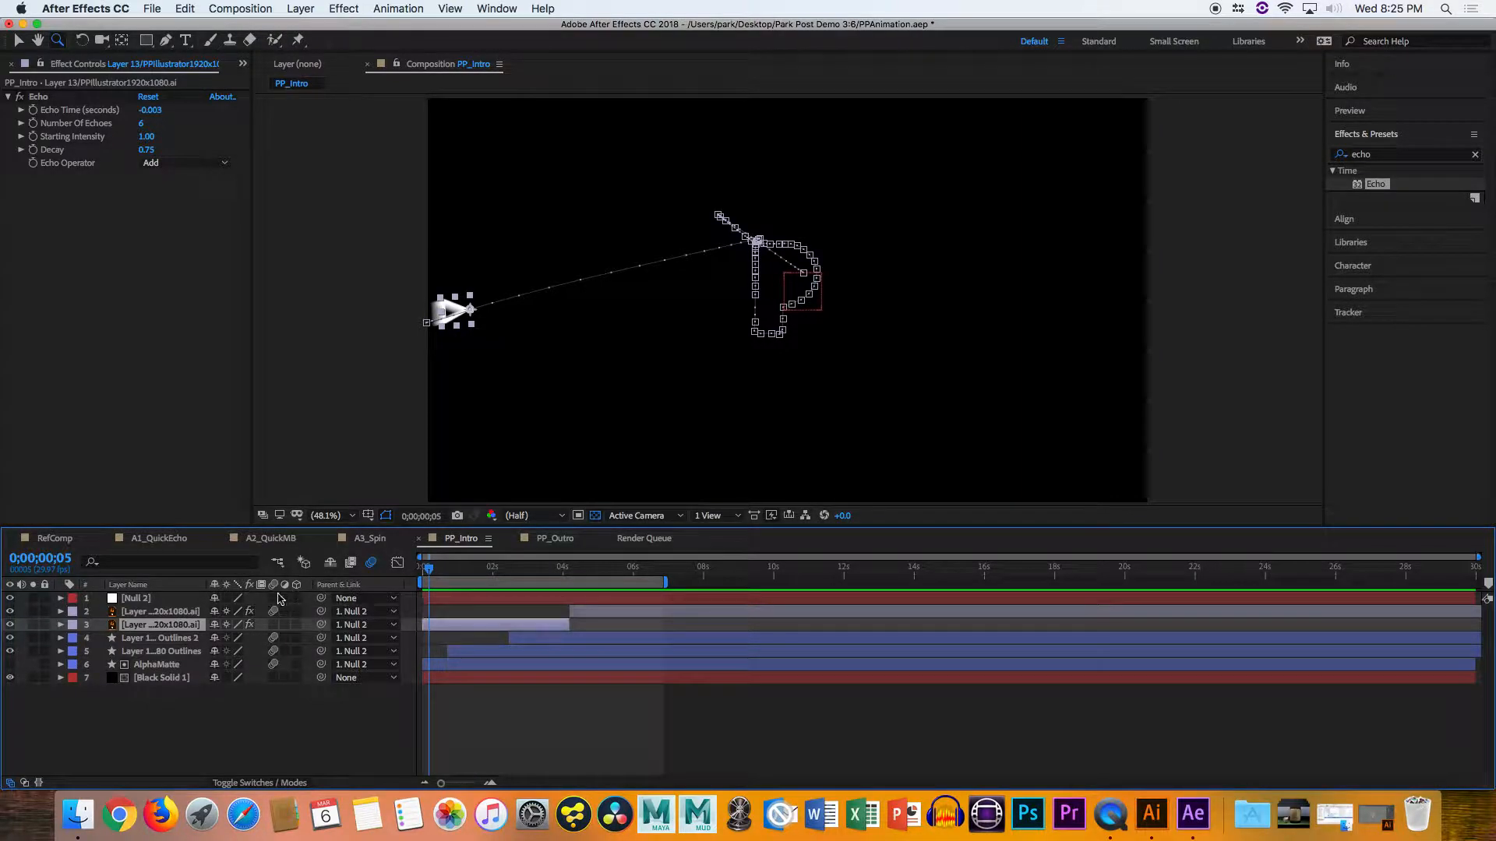
# Select Null 2, expand its Transform properties and scrub to 0;00;06;16 to examine its Scale keyframes
pyautogui.click(162, 599)
pyautogui.moveTo(425, 574); pyautogui.dragTo(613, 572)
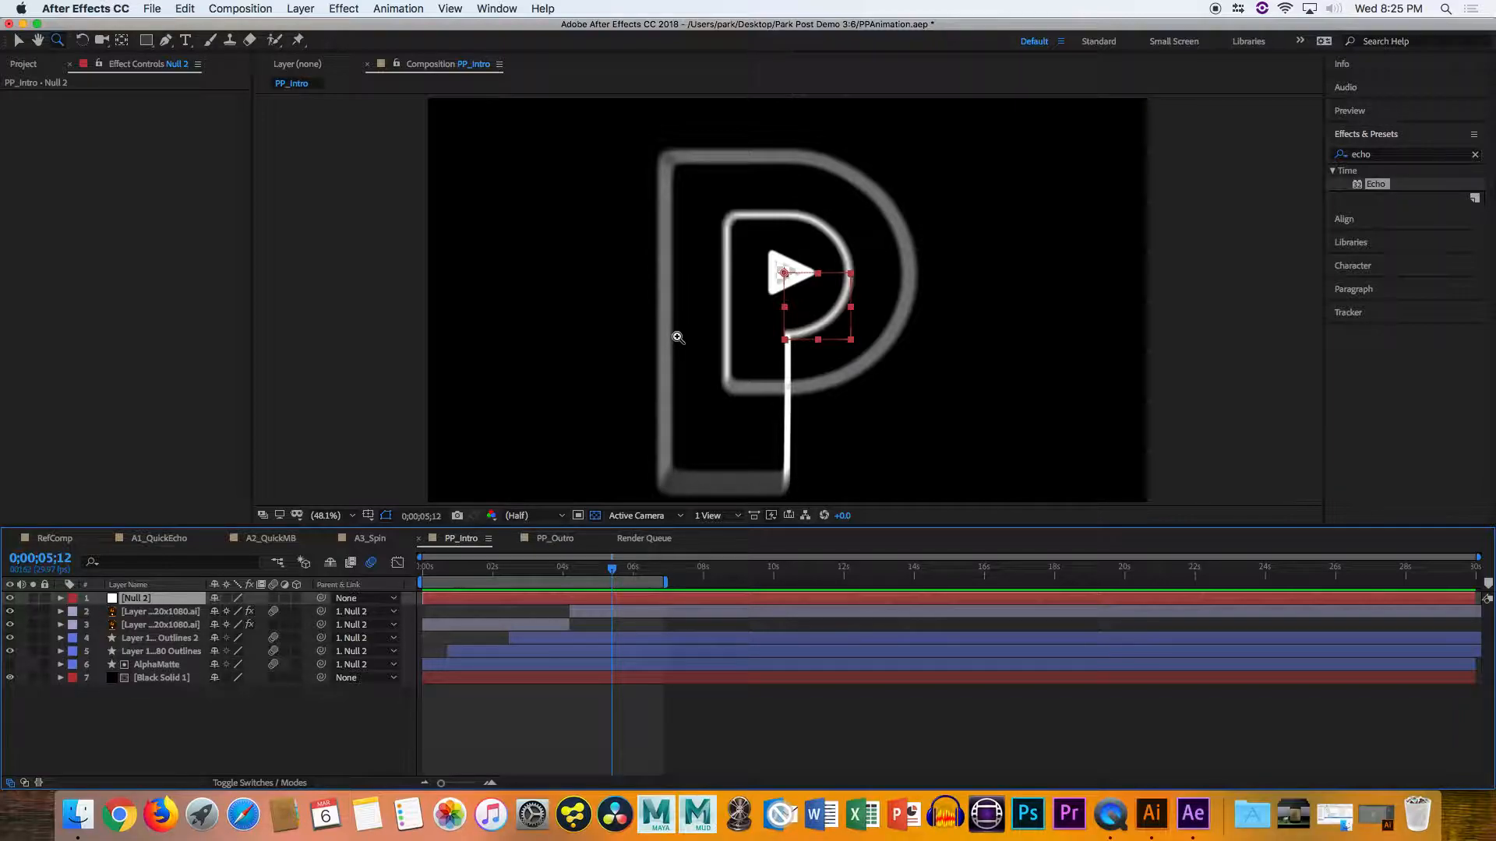
pyautogui.click(59, 598)
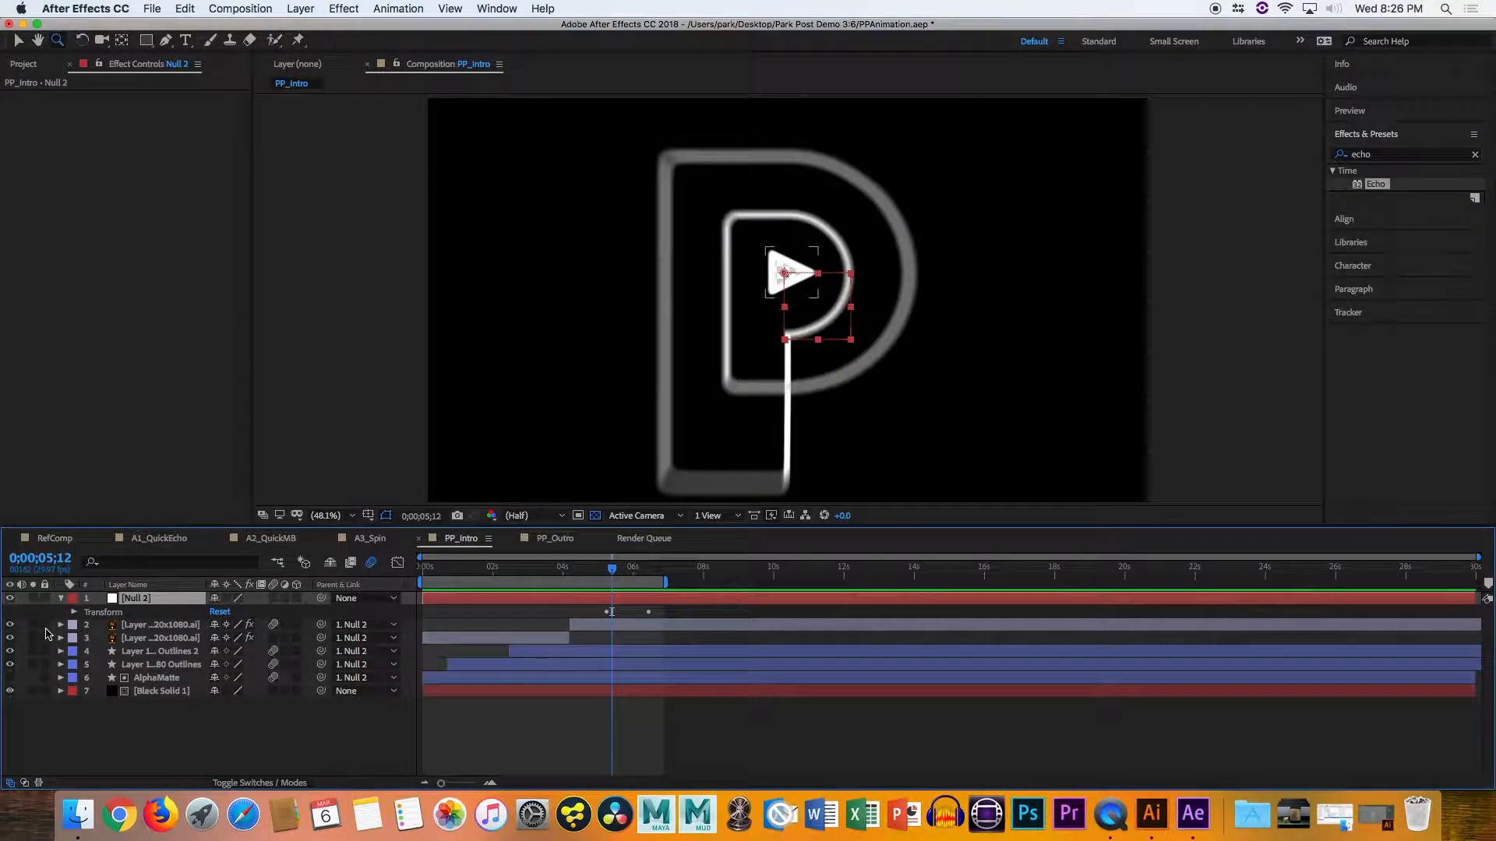
pyautogui.click(74, 612)
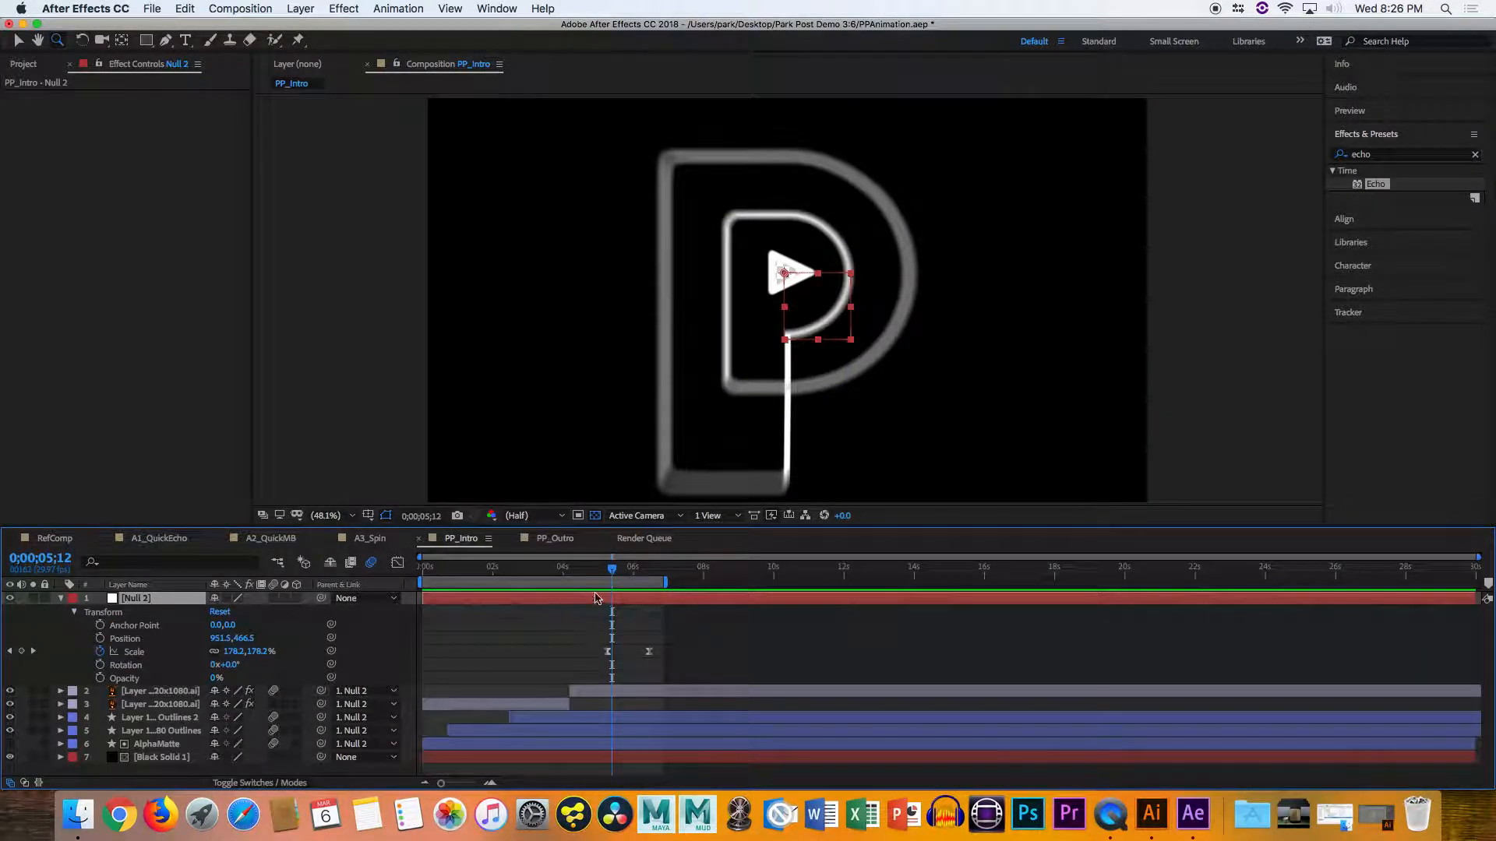
pyautogui.click(605, 571)
pyautogui.moveTo(606, 573); pyautogui.dragTo(653, 585)
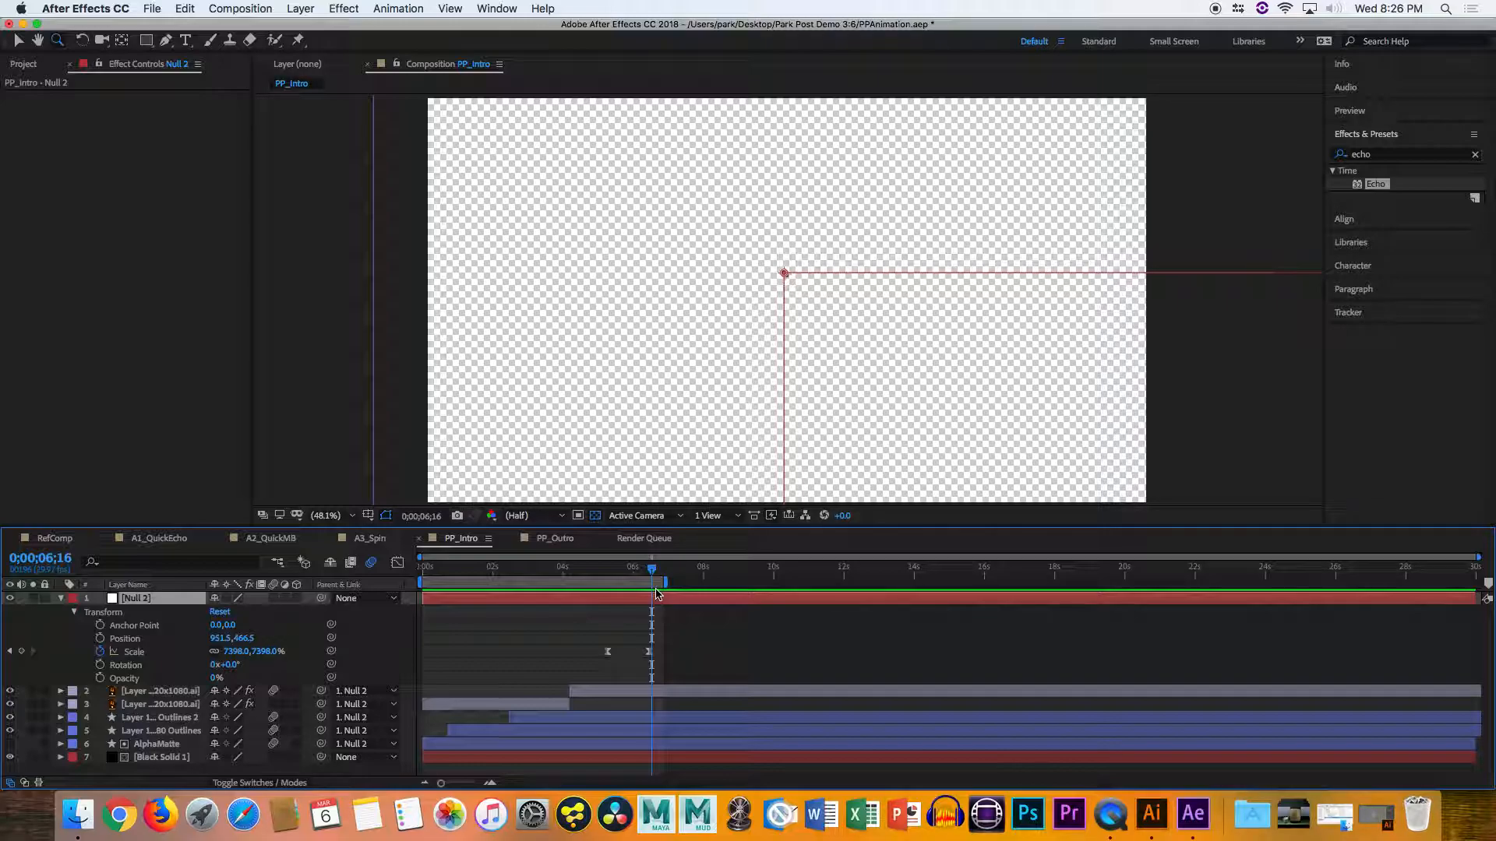
# Show only Null 2's Anchor Point and scrub the zoom-through back to 0;00;05;01 to check where it is centred
pyautogui.click(637, 576)
pyautogui.press('a')
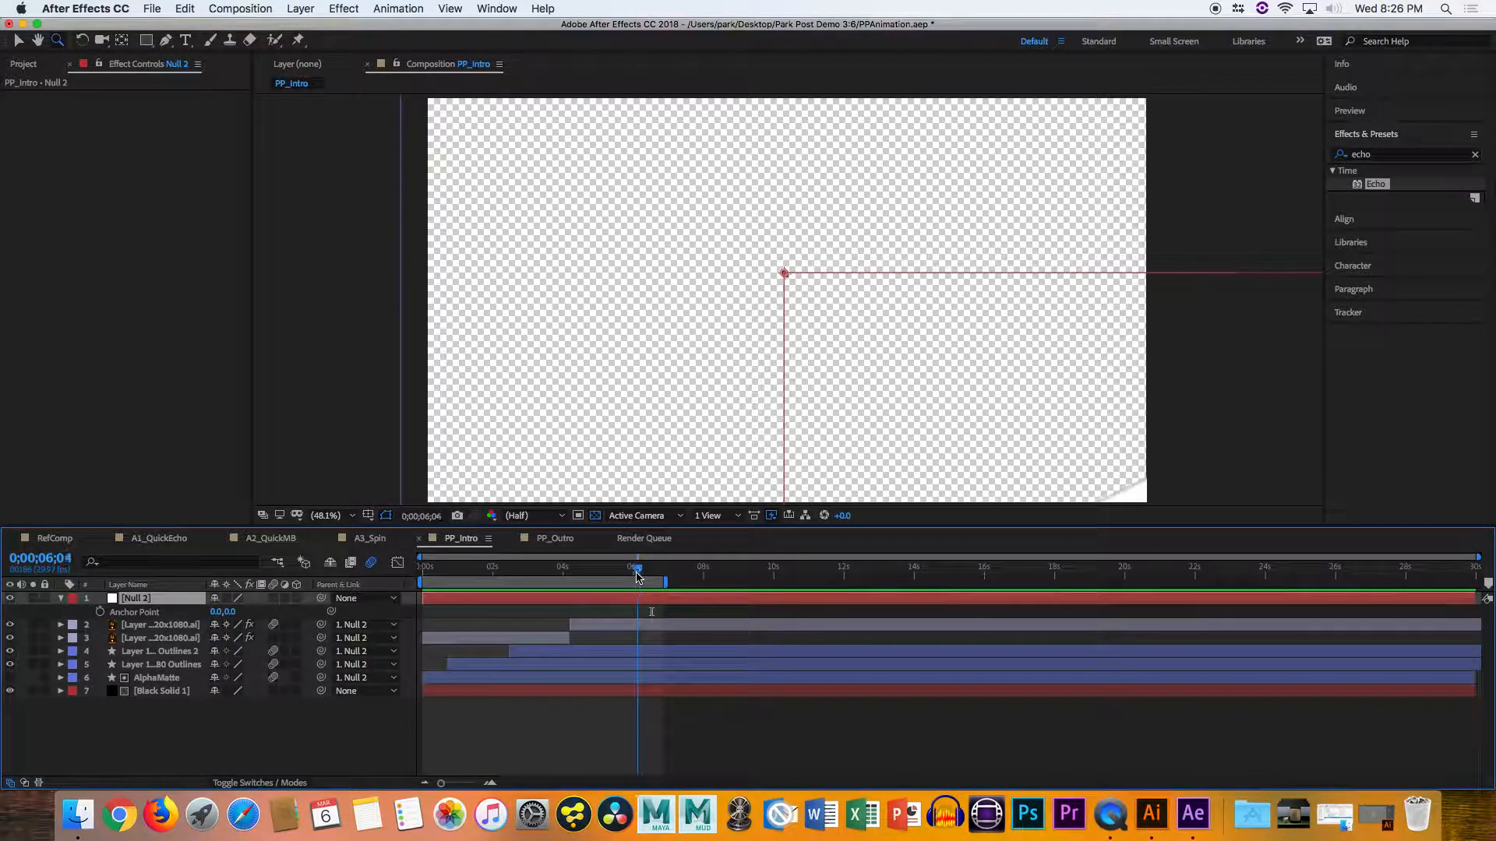
pyautogui.moveTo(637, 576); pyautogui.dragTo(628, 606)
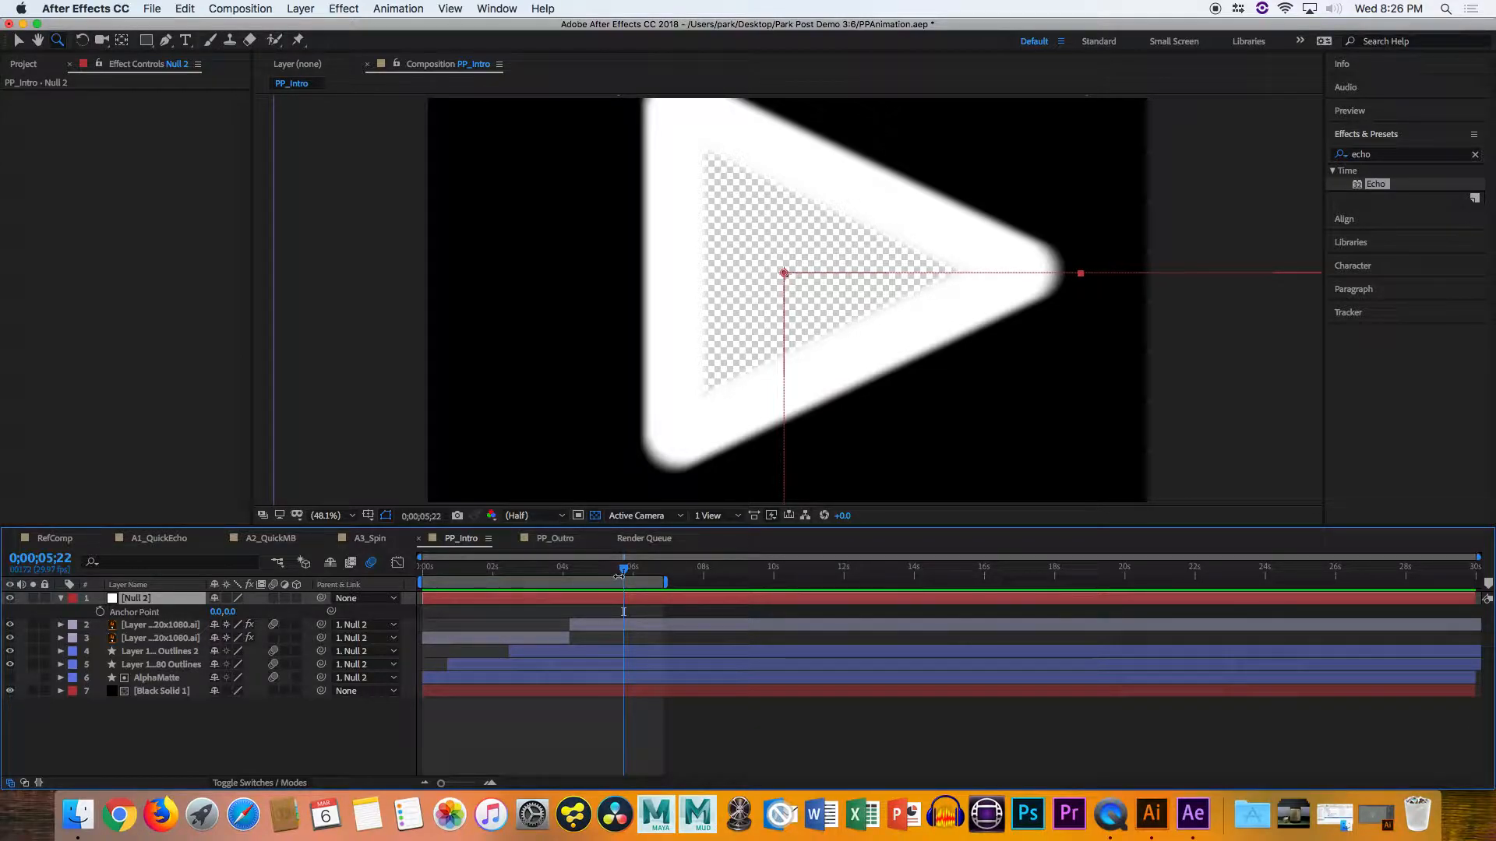
pyautogui.moveTo(624, 569); pyautogui.dragTo(600, 570)
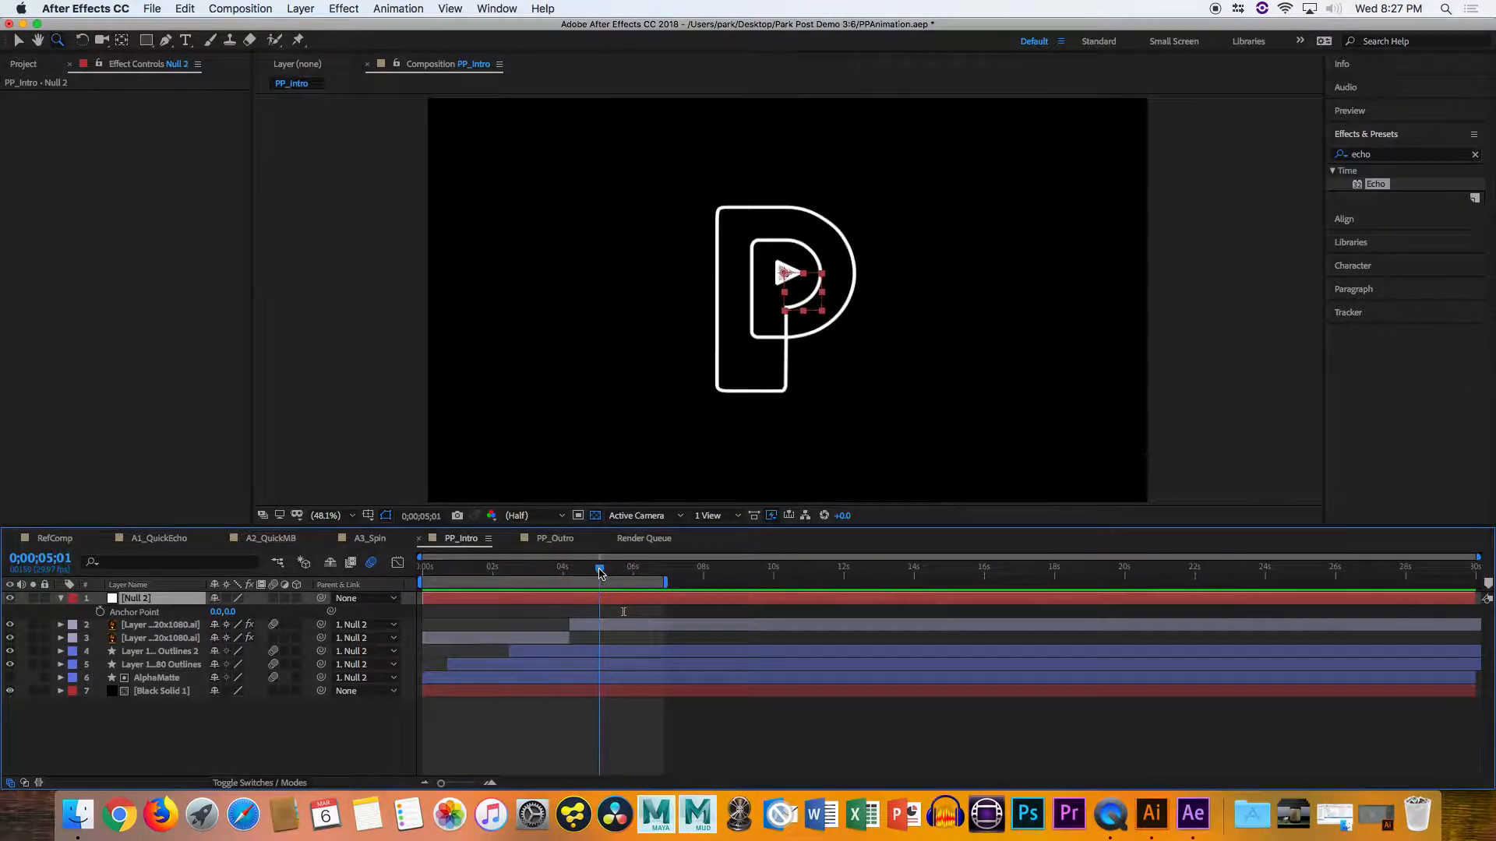
# Expand all of Null 2's Transform properties again, check Scale and move to its first keyframe at 0;00;05;07
pyautogui.click(61, 598)
pyautogui.click(61, 598)
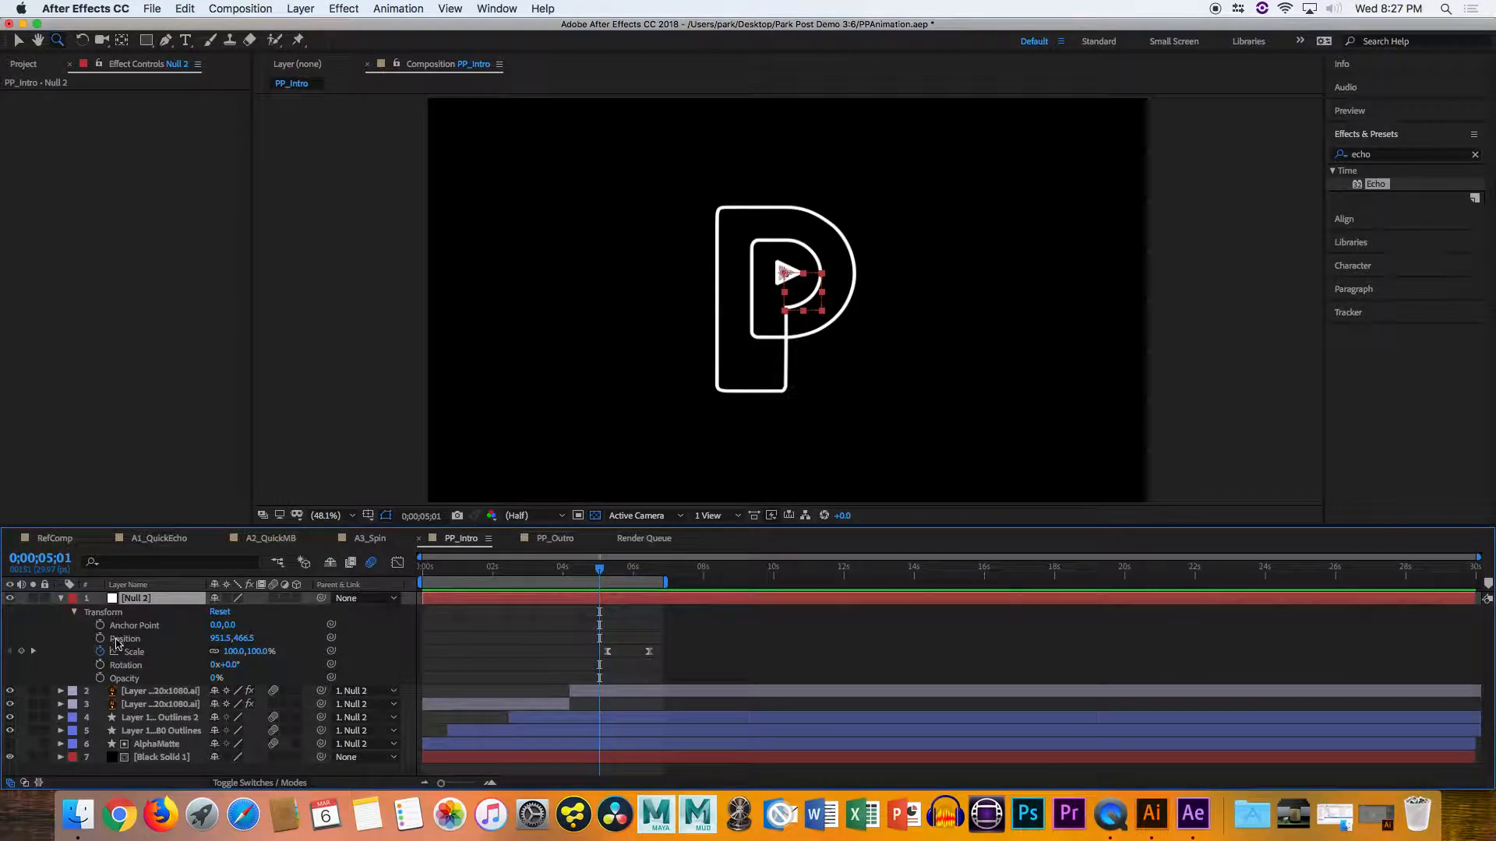
pyautogui.click(261, 651)
pyautogui.press('Return')
pyautogui.moveTo(600, 575); pyautogui.dragTo(606, 575)
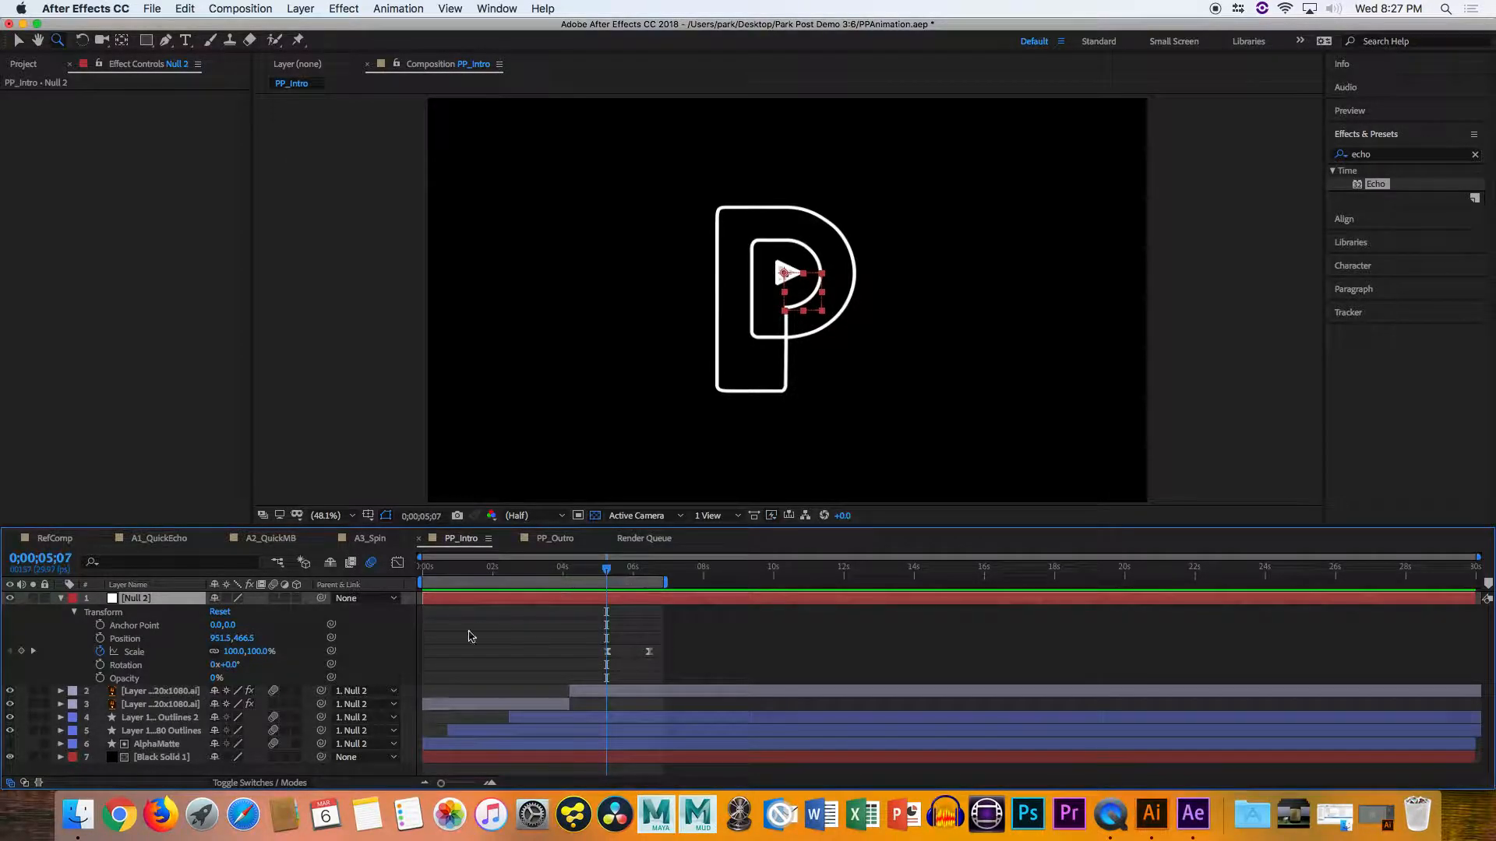
# Try rotating Null 2 to test how its parented layers follow, and undo the rotation
pyautogui.moveTo(224, 665); pyautogui.dragTo(236, 664)
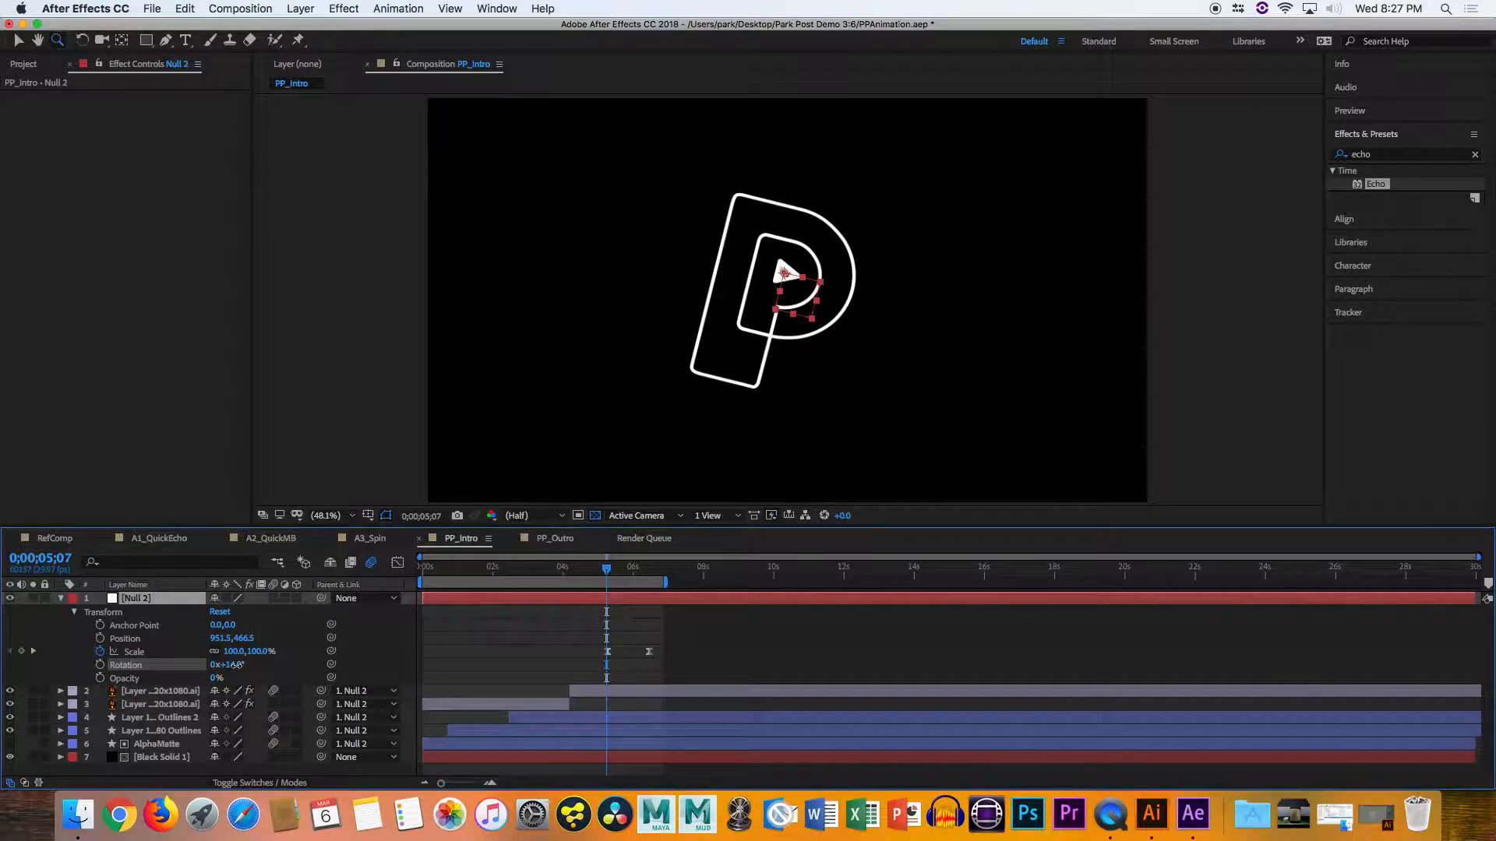
pyautogui.moveTo(236, 665); pyautogui.dragTo(711, 613)
pyautogui.press('super+z')
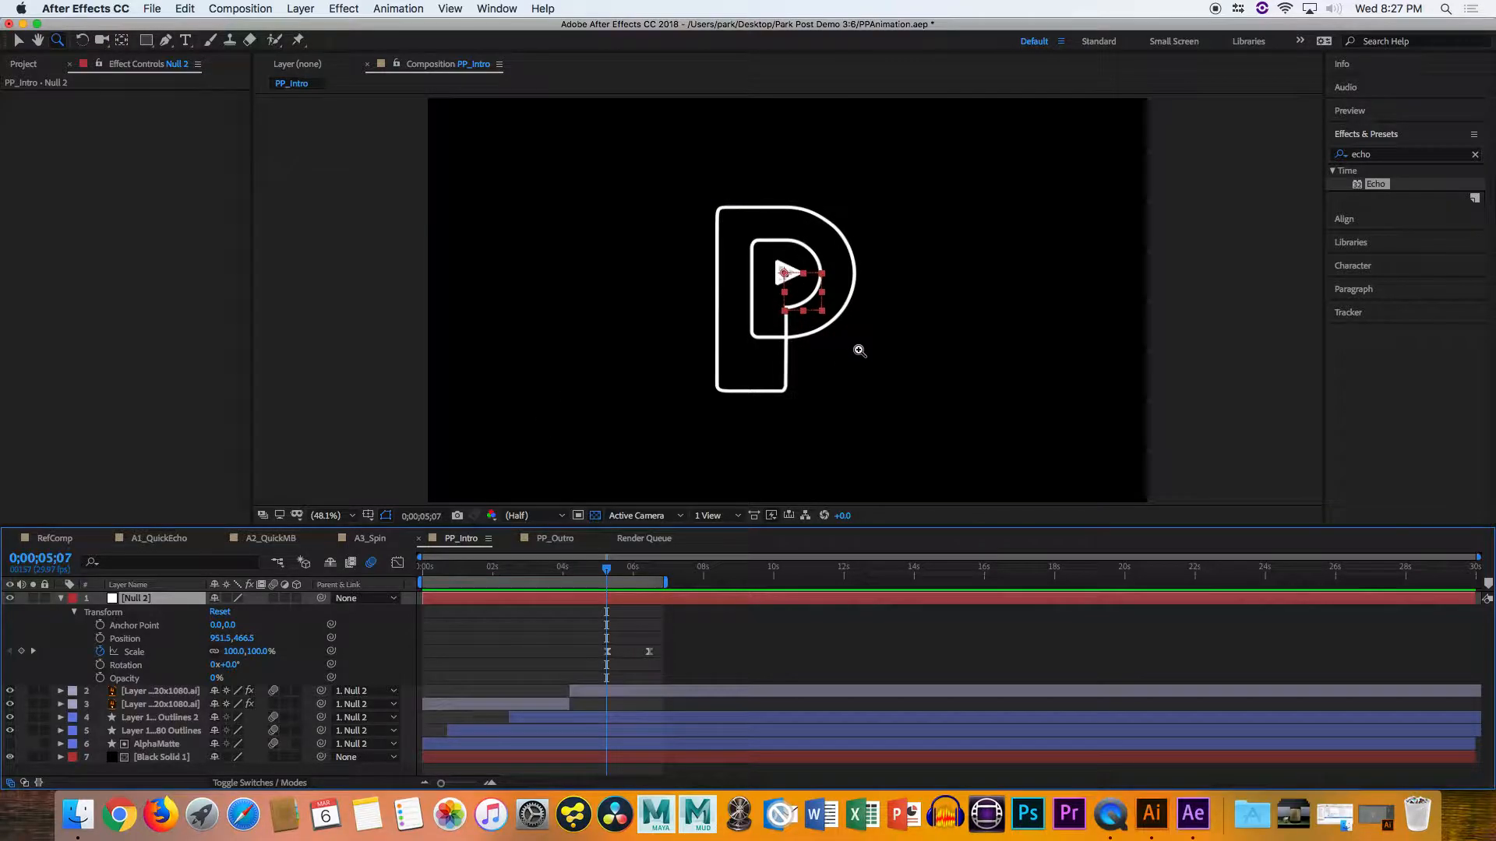
# Show only Null 2's Anchor Point, deselect it, and make the AlphaMatte layer visible to examine its shape inside the triangle
pyautogui.press('a')
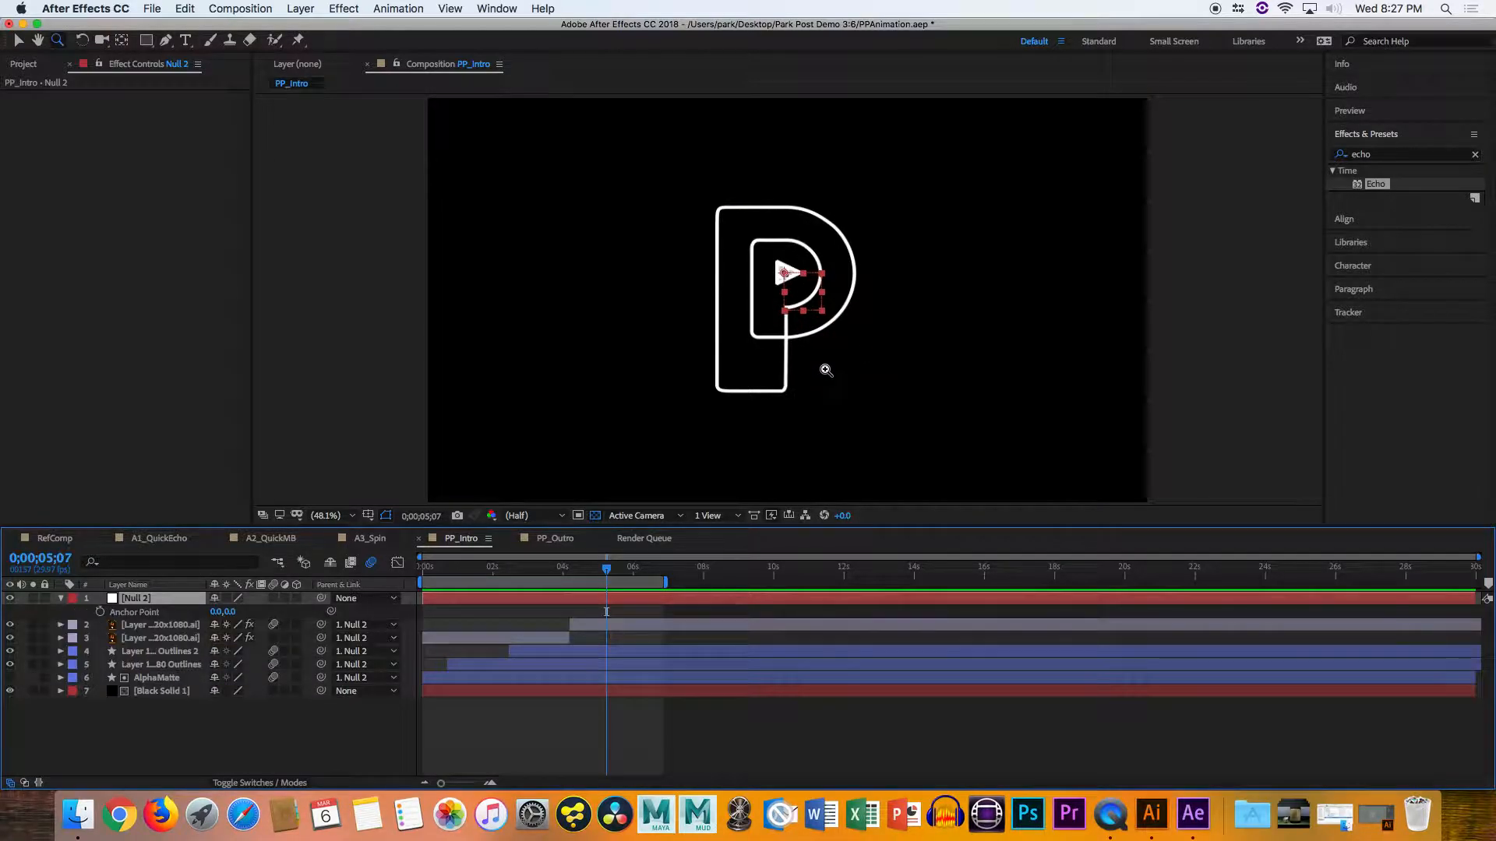
pyautogui.click(333, 749)
pyautogui.press('v')
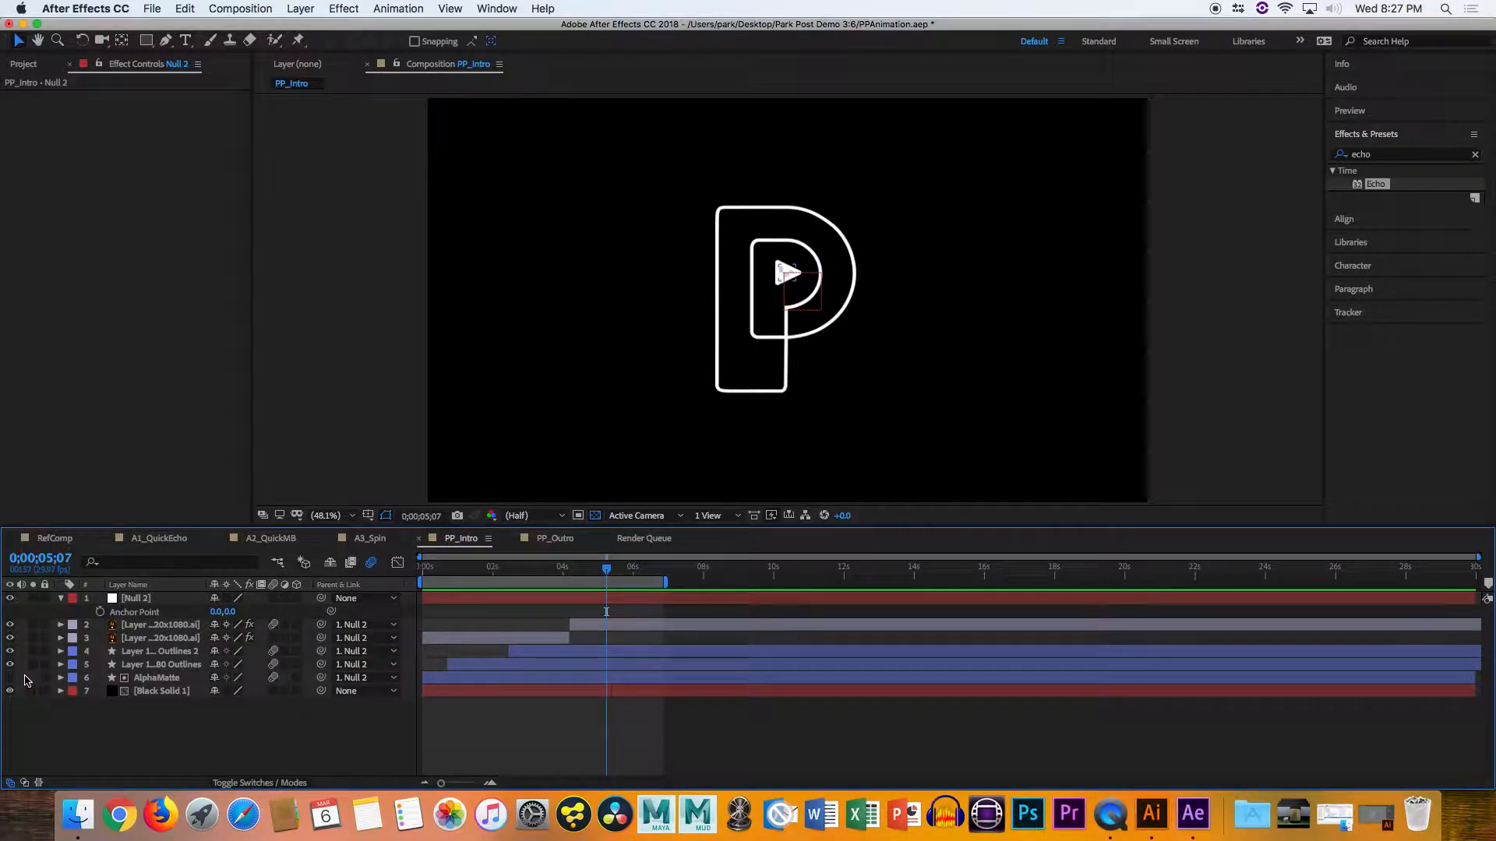
pyautogui.click(10, 678)
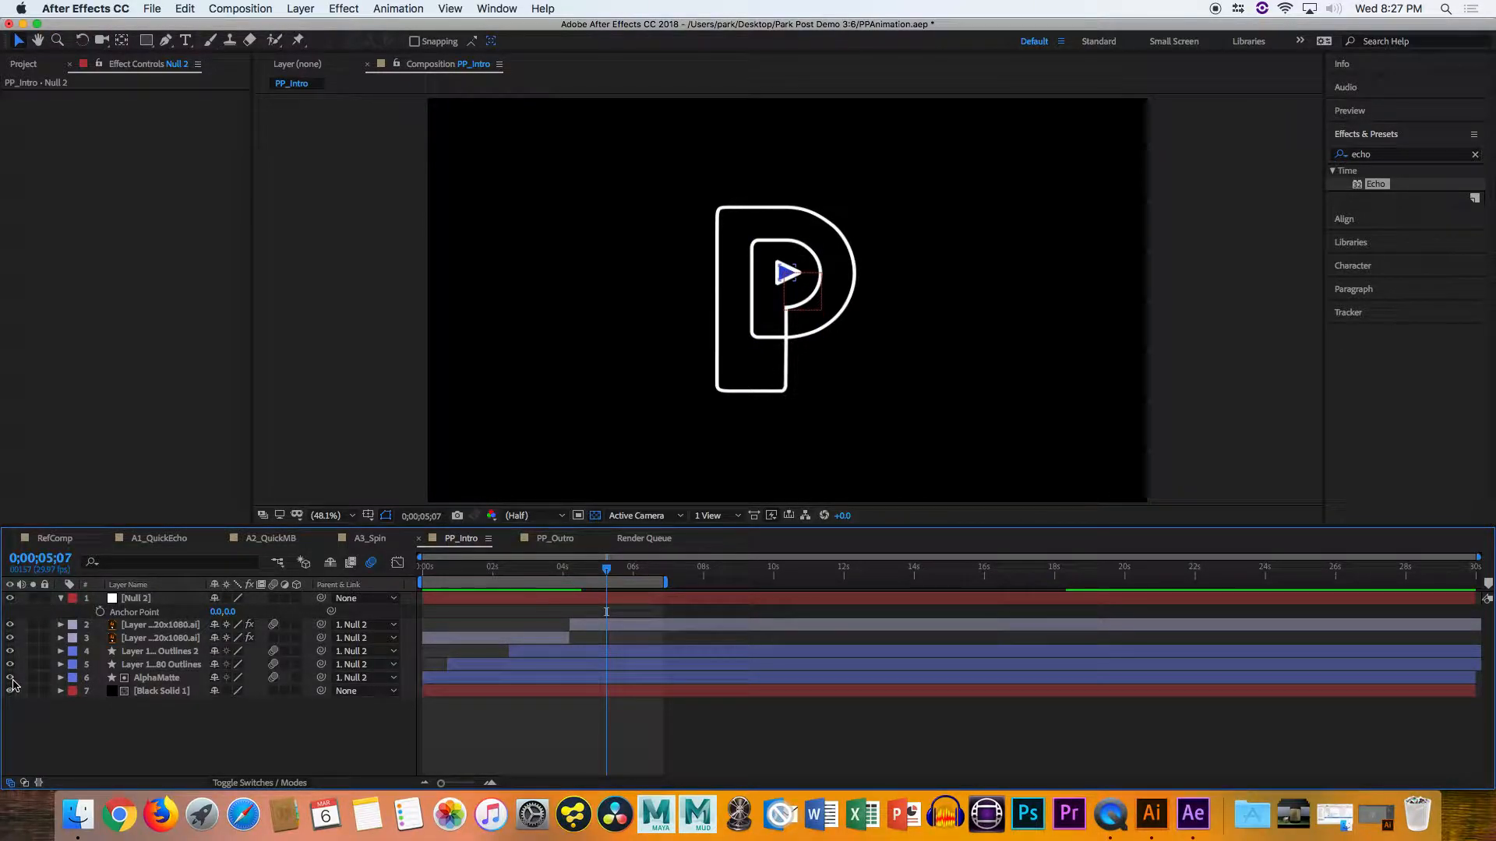
pyautogui.press('z')
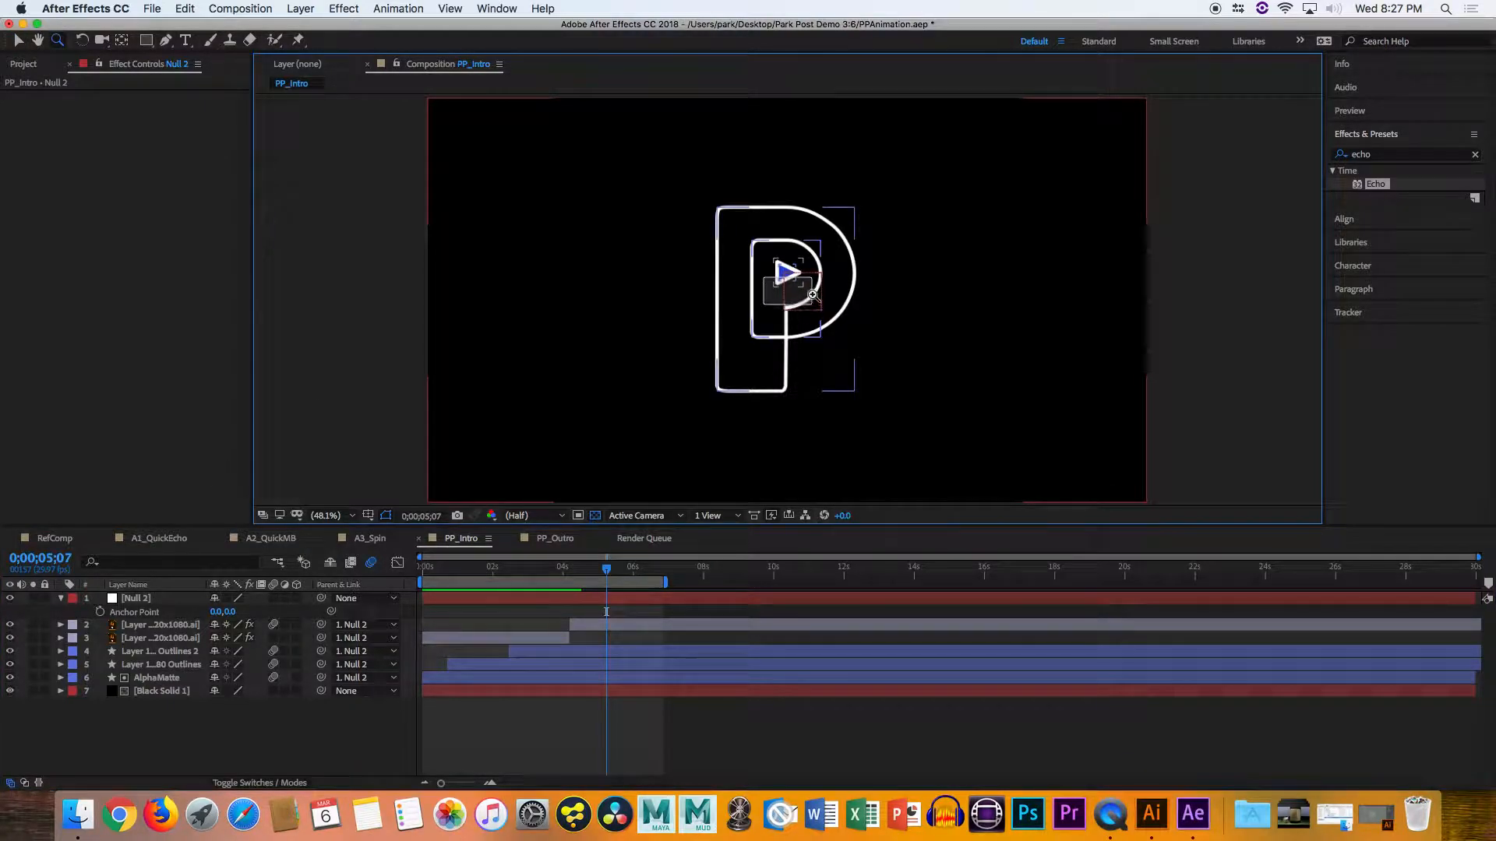
pyautogui.click(789, 267)
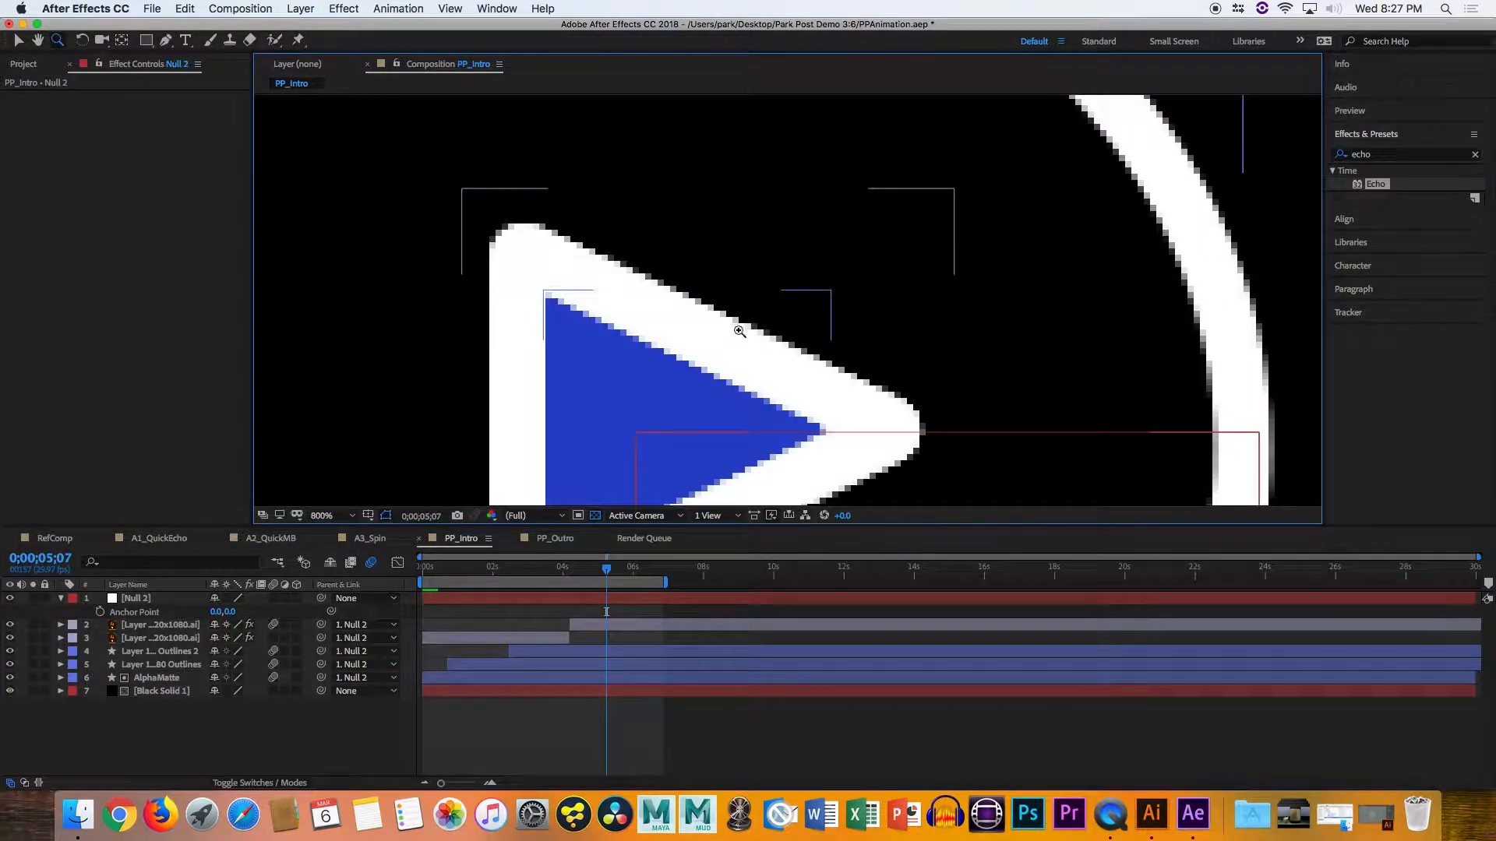
pyautogui.keyDown('alt'); pyautogui.click(693, 361); pyautogui.keyUp('alt')
pyautogui.keyDown('alt'); pyautogui.click(695, 363); pyautogui.keyUp('alt')
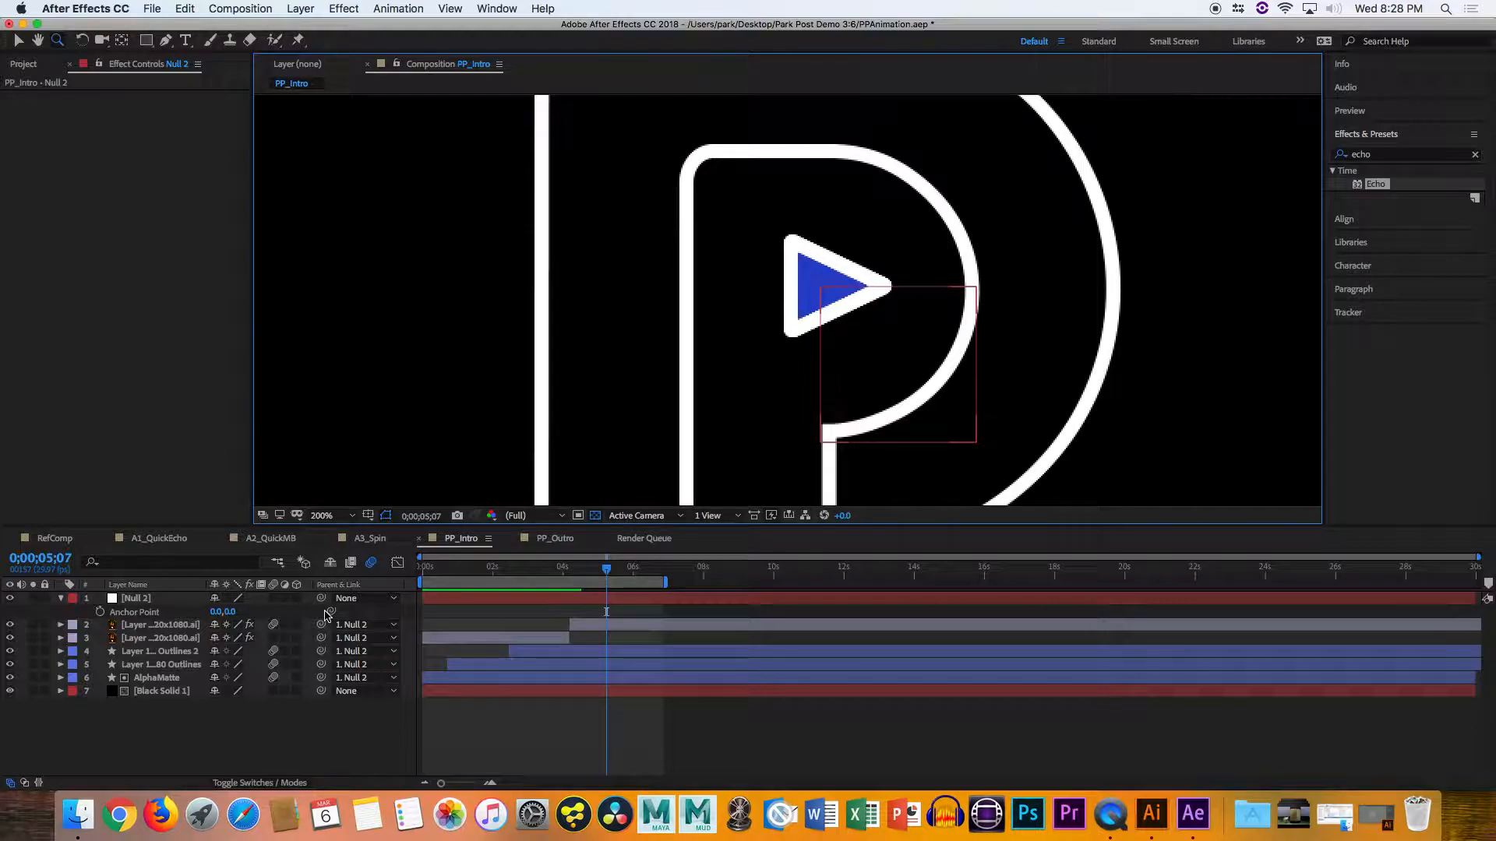
# Scrub around the start of the zoom to 0;00;05;08 and select the AlphaMatte layer
pyautogui.moveTo(578, 569); pyautogui.dragTo(606, 570)
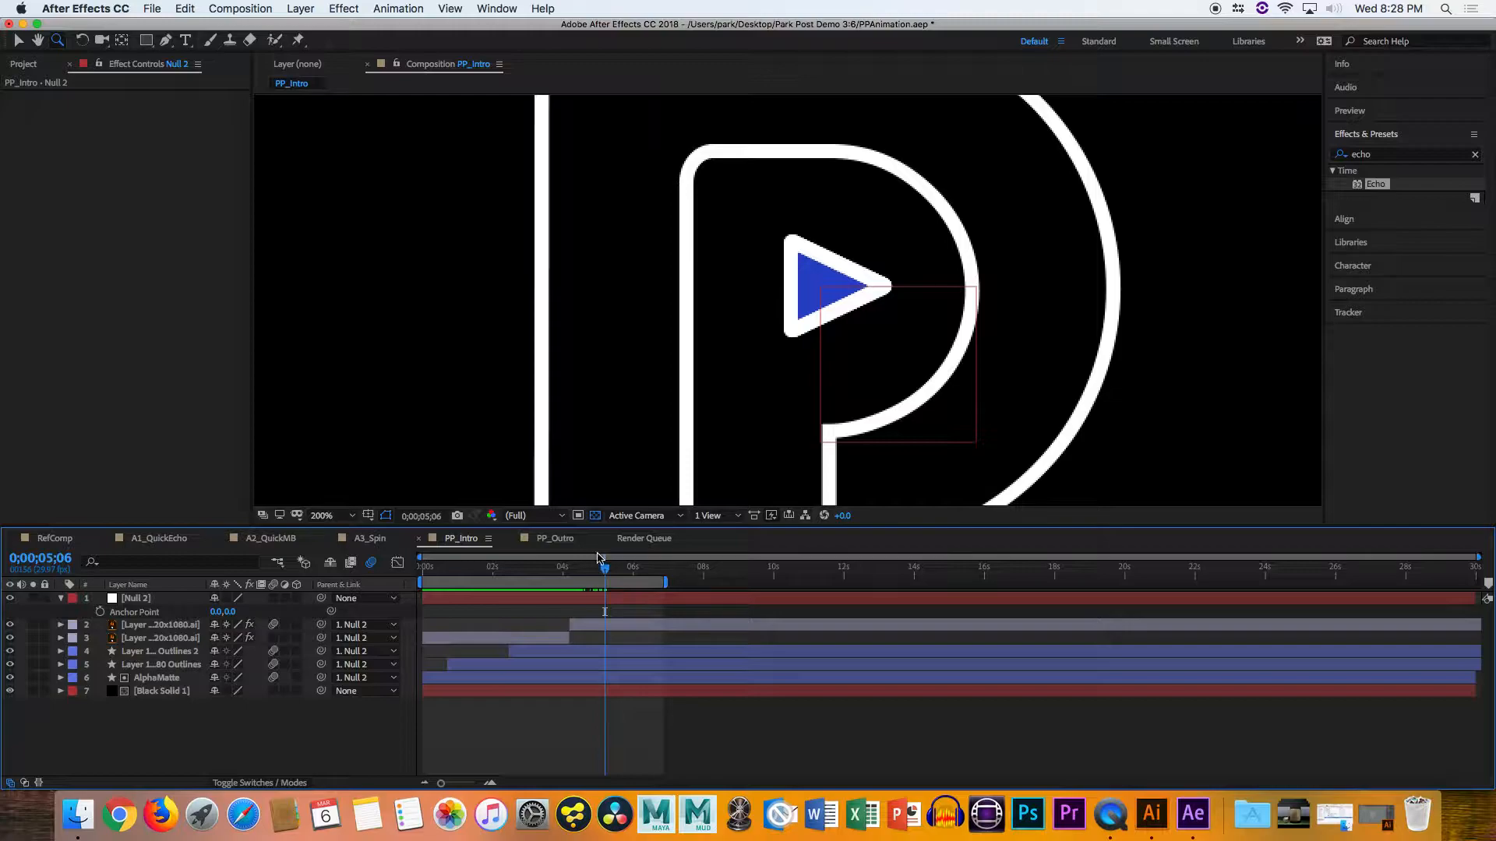
pyautogui.moveTo(604, 574); pyautogui.dragTo(607, 574)
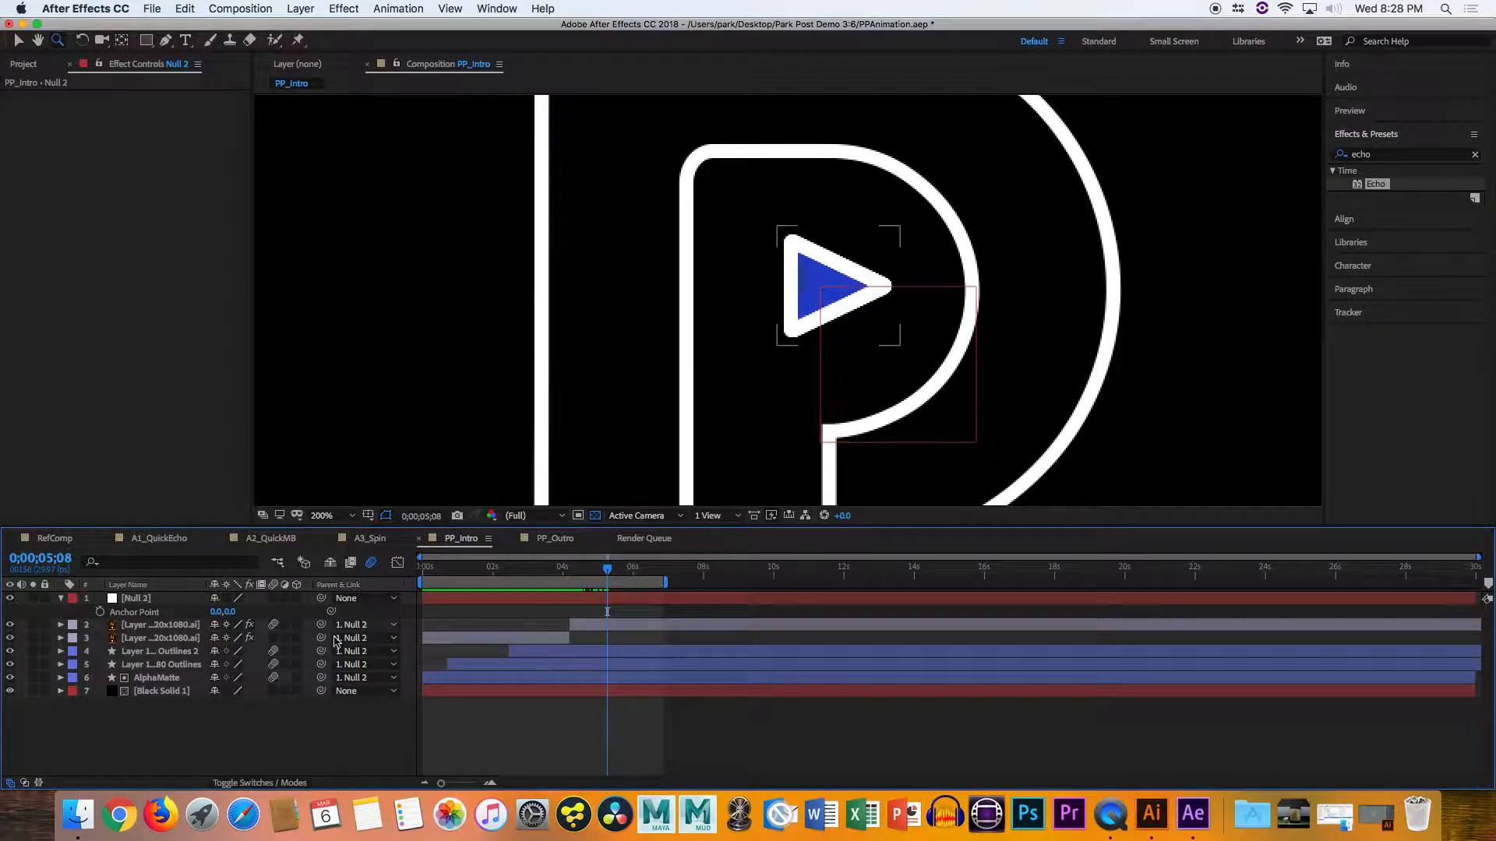
pyautogui.click(173, 680)
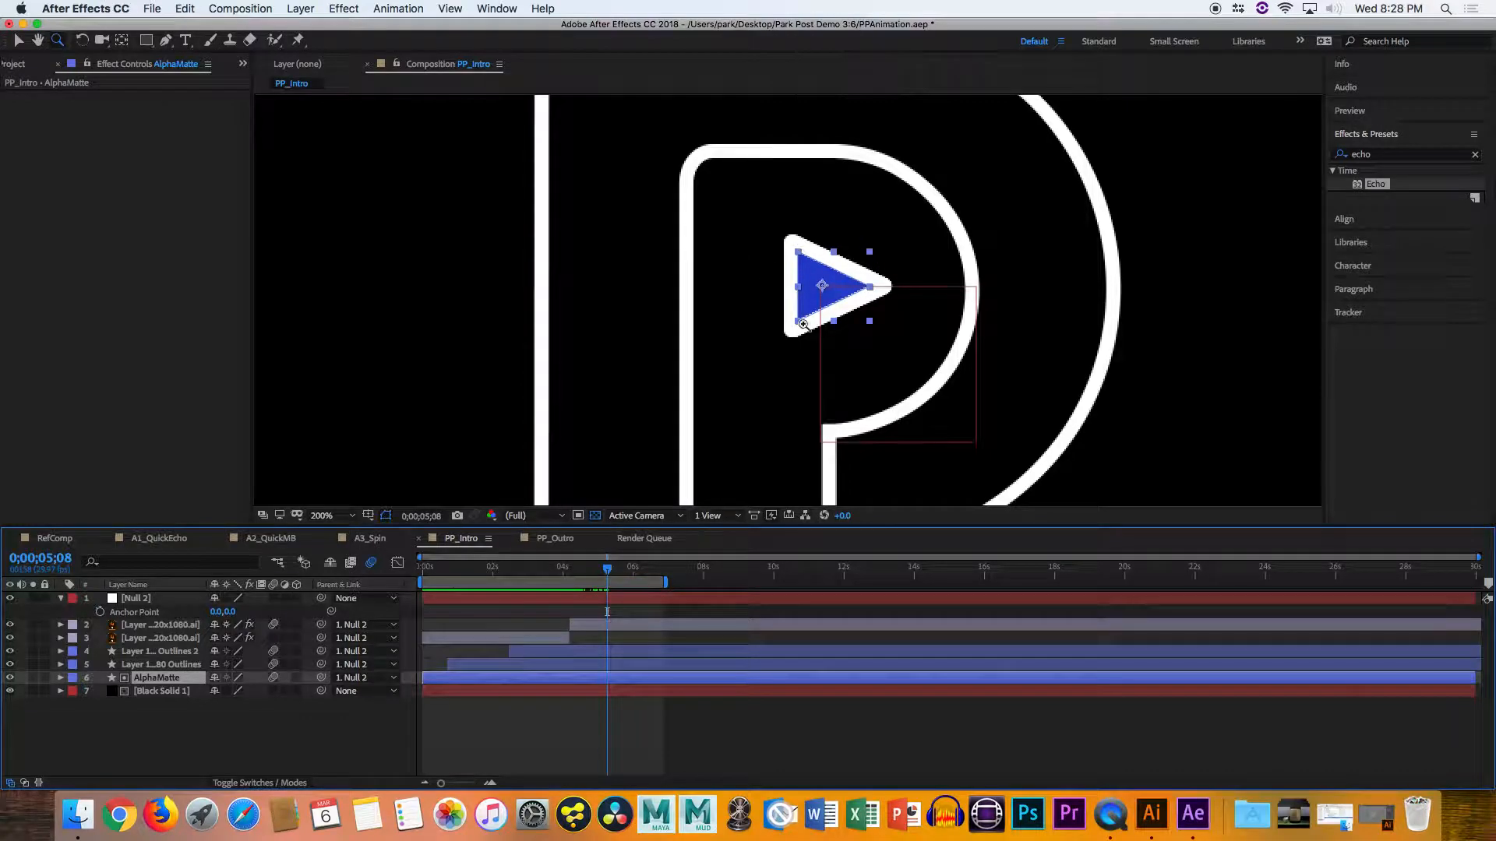
# Toggle the visibility of the outline layers and the white triangle layer to compare them with the AlphaMatte shape
pyautogui.click(11, 666)
pyautogui.click(11, 665)
pyautogui.click(11, 652)
pyautogui.click(10, 652)
pyautogui.click(10, 625)
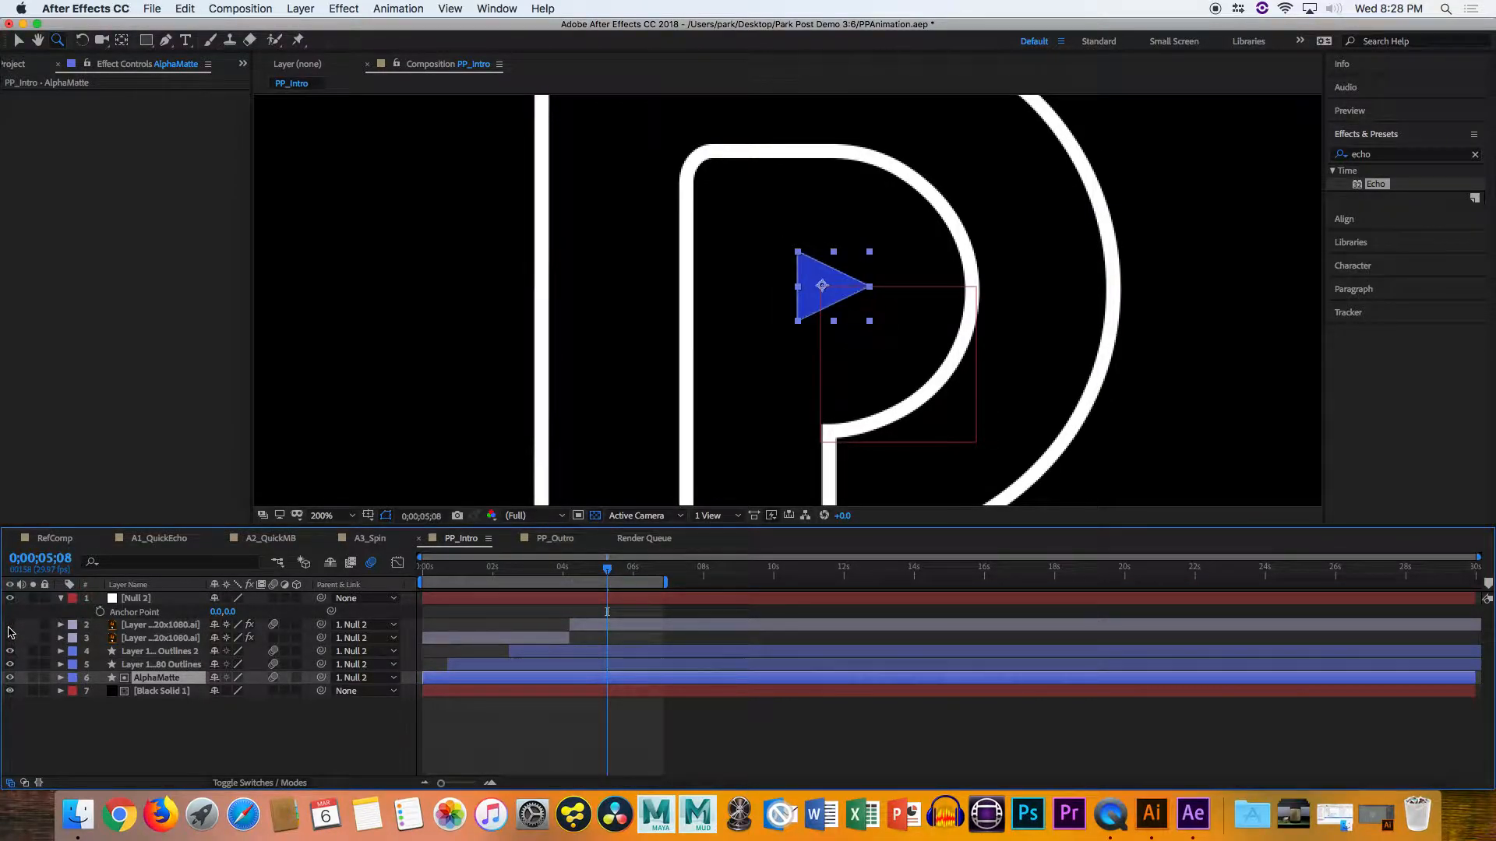
pyautogui.click(10, 625)
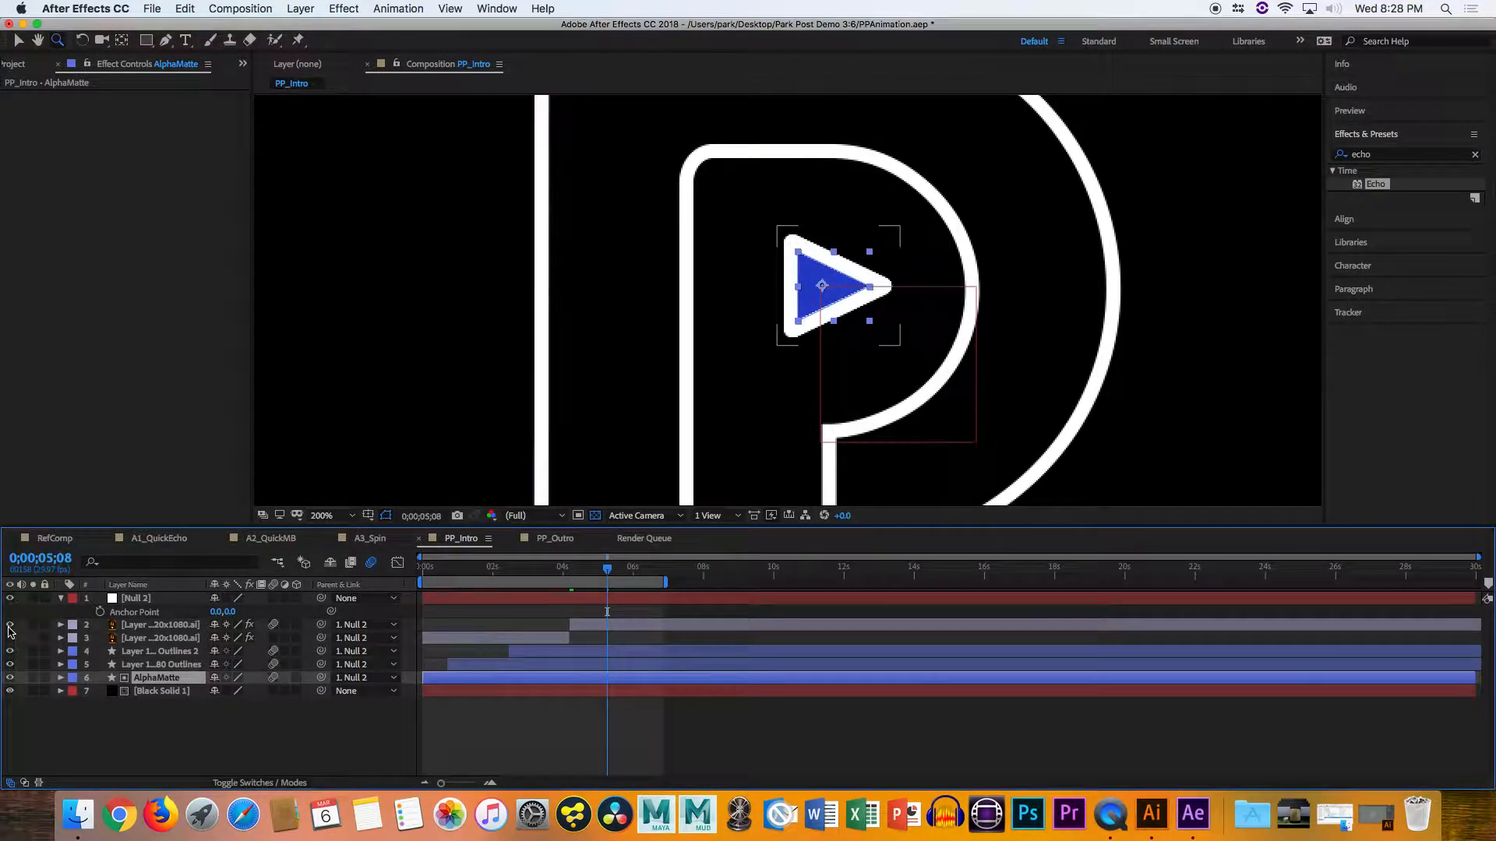
pyautogui.click(10, 625)
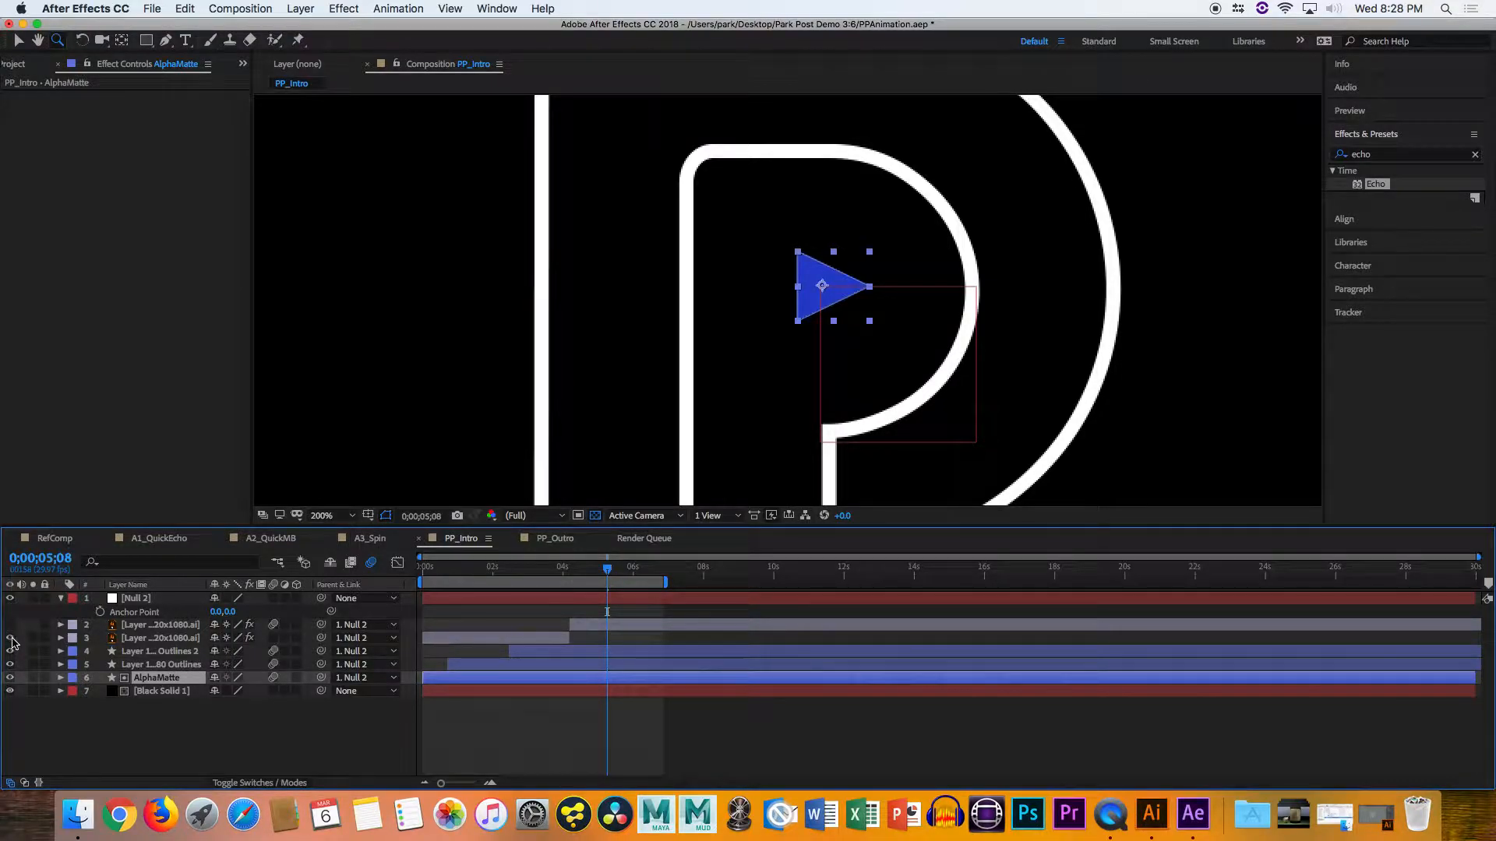
pyautogui.click(10, 625)
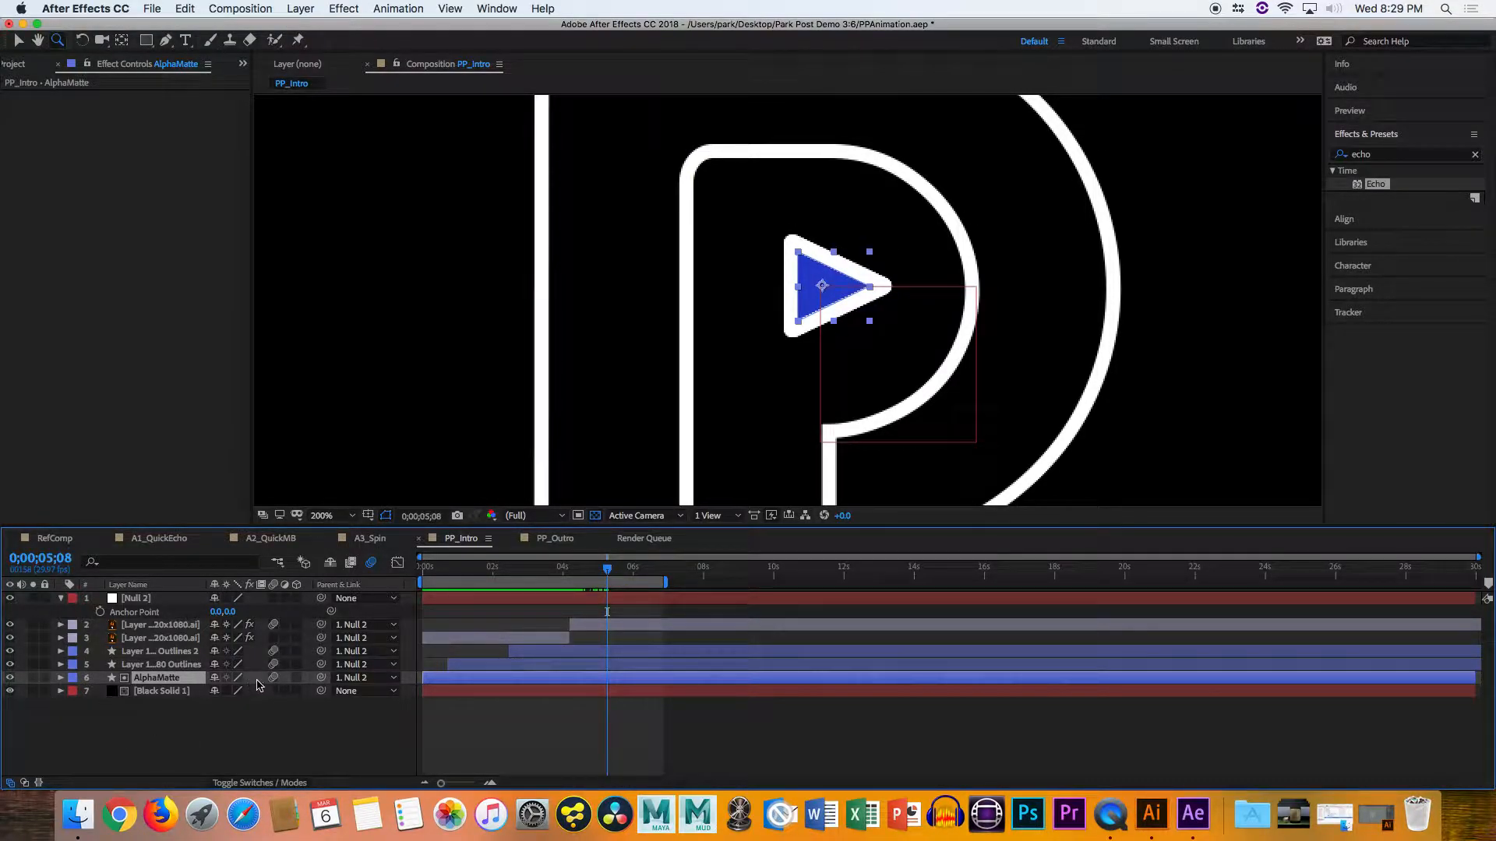
# Hide the AlphaMatte layer and switch the timeline to show blending modes and track mattes
pyautogui.click(10, 678)
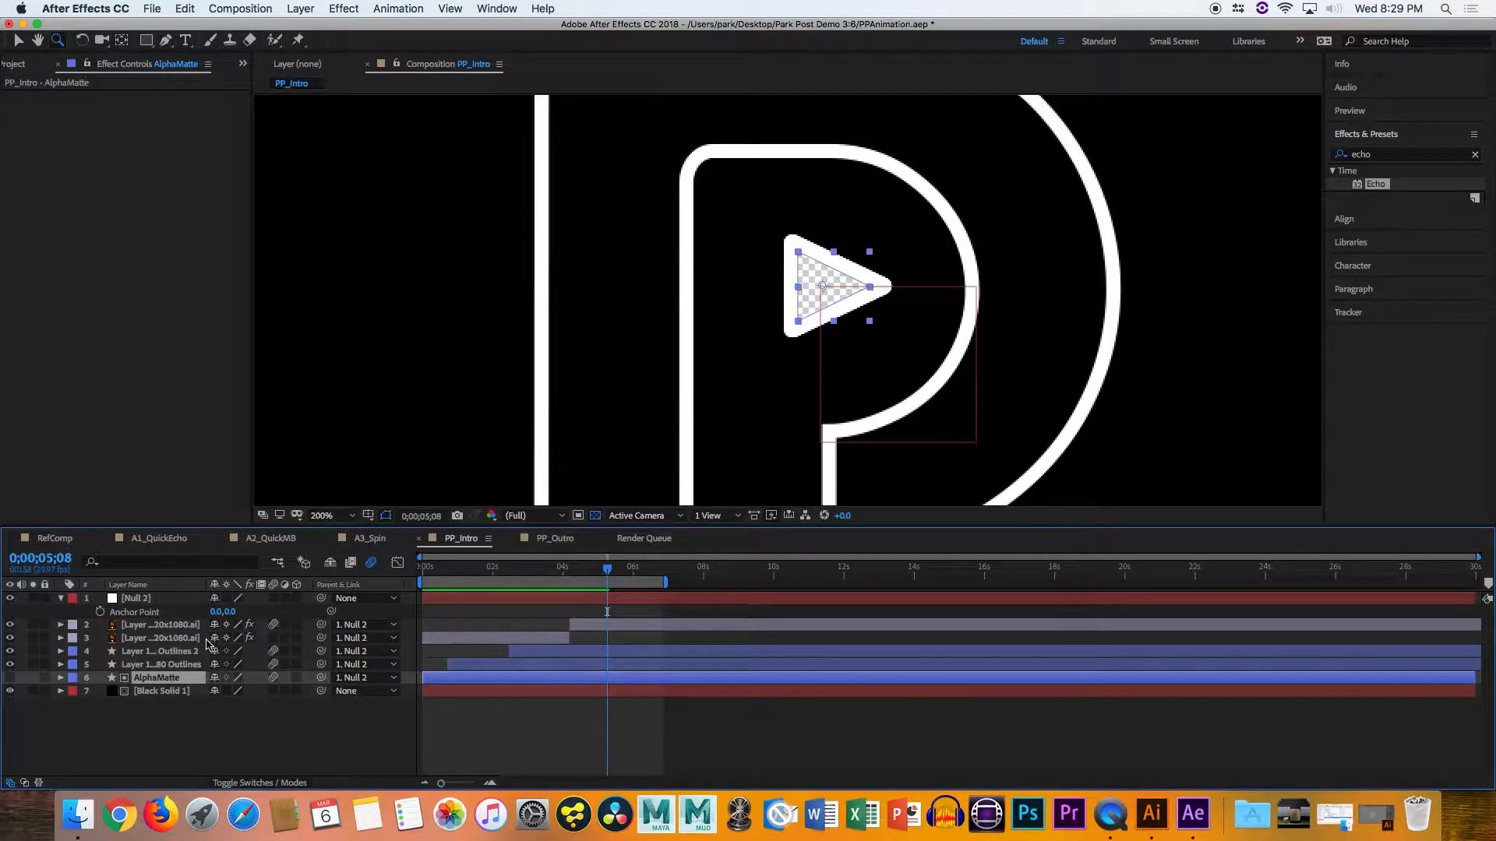
pyautogui.click(246, 785)
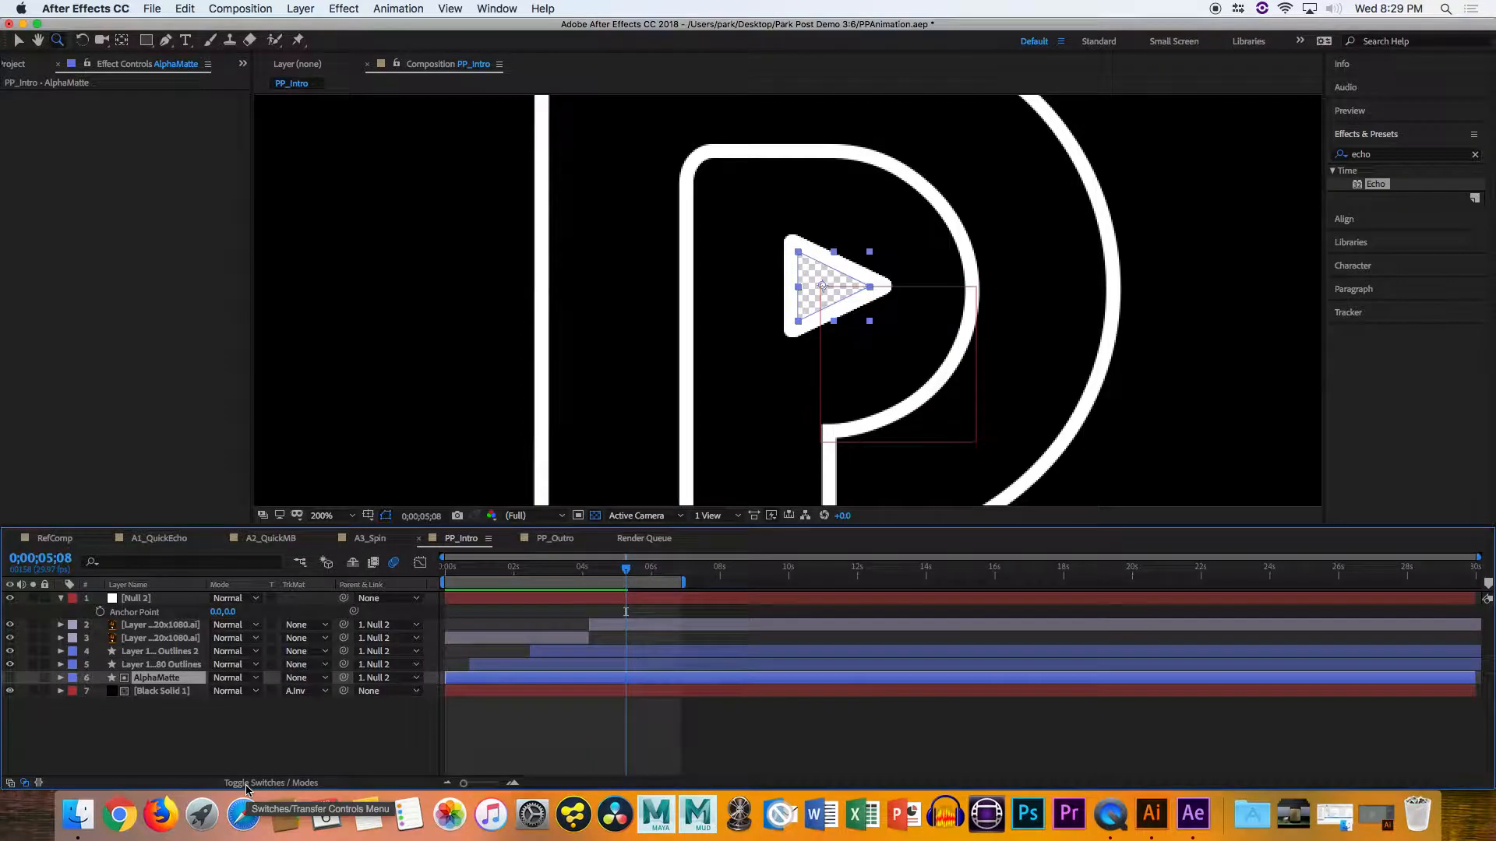
# Set Black Solid 1's track matte to Alpha Matte "AlphaMatte"
pyautogui.click(149, 695)
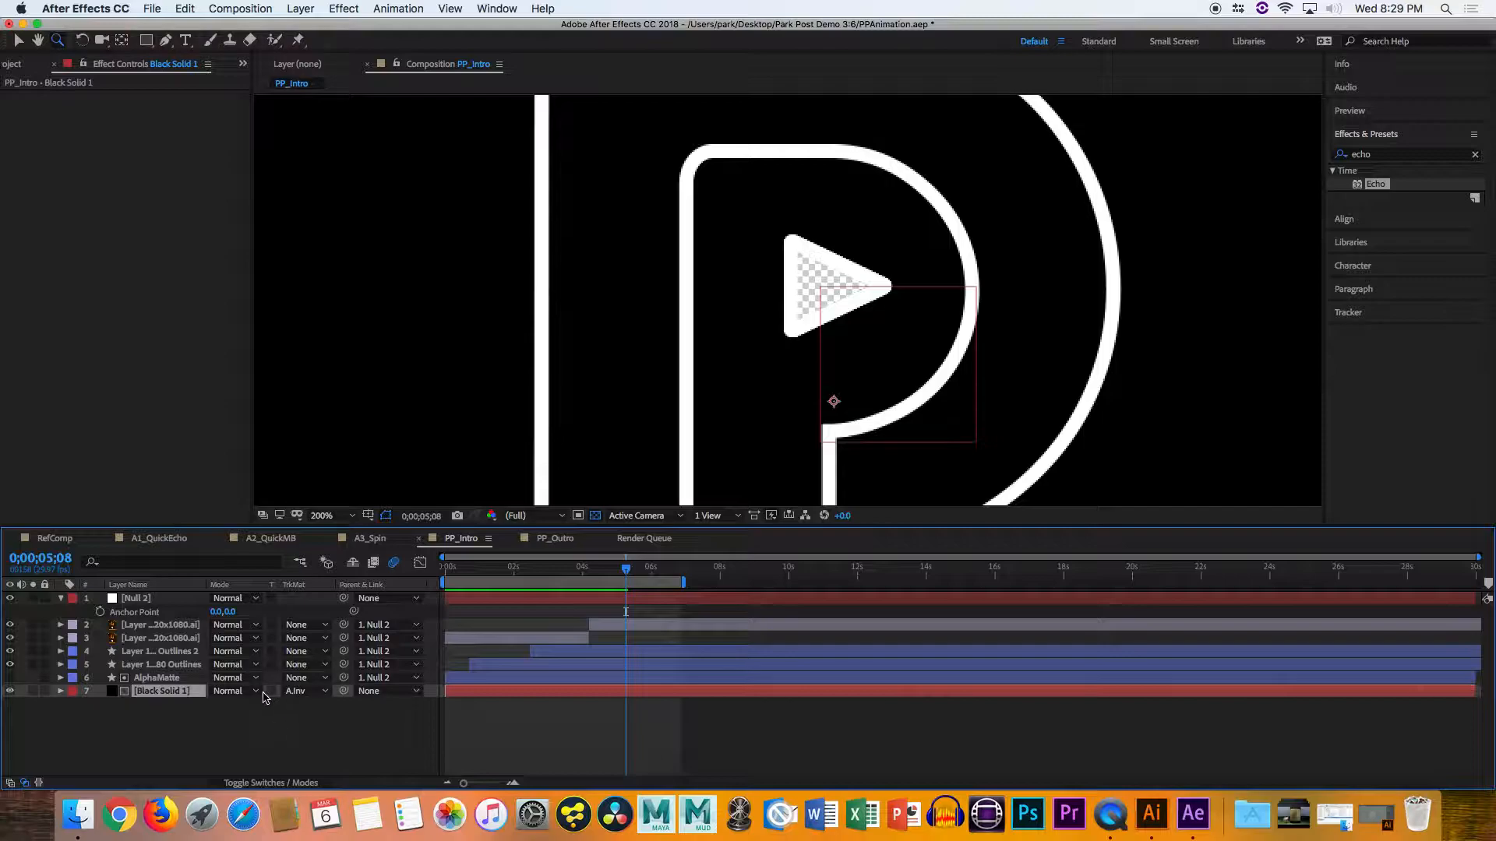
pyautogui.click(321, 693)
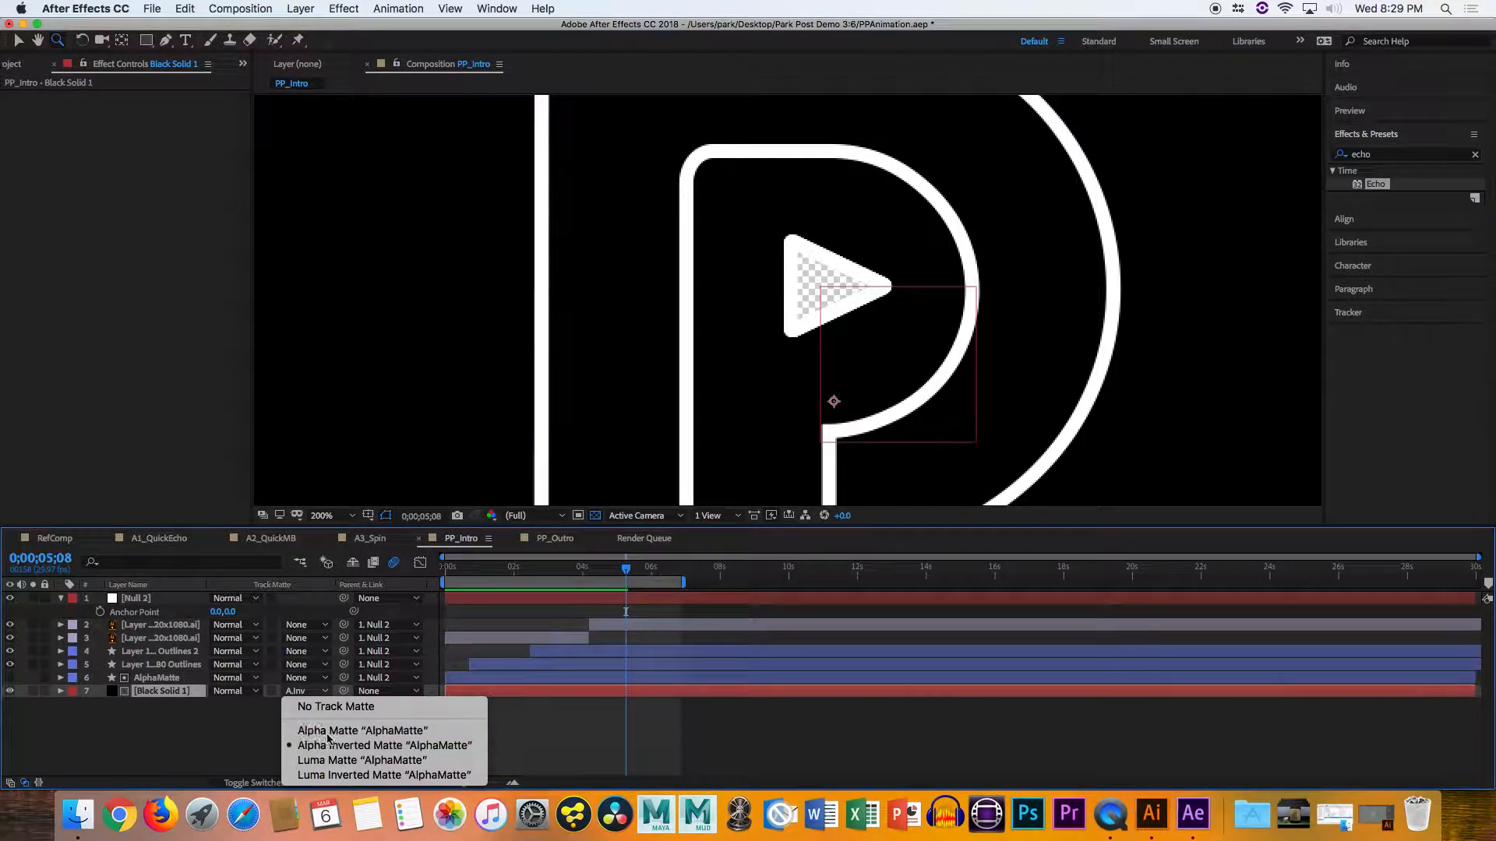
pyautogui.click(331, 724)
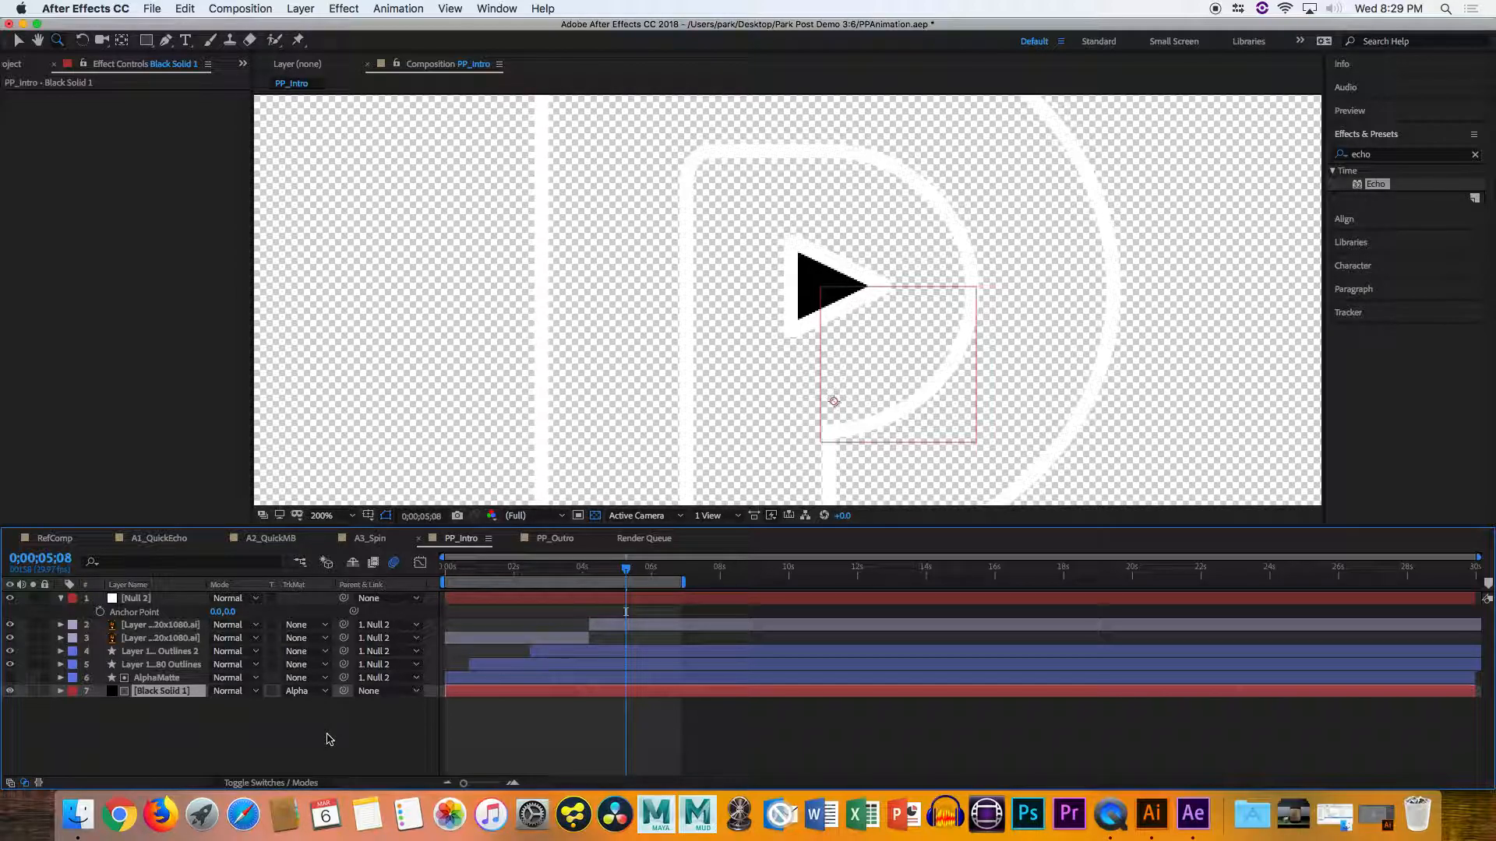
# Set Black Solid 1's track matte to Alpha Inverted Matte "AlphaMatte" and review the available matte options
pyautogui.click(300, 692)
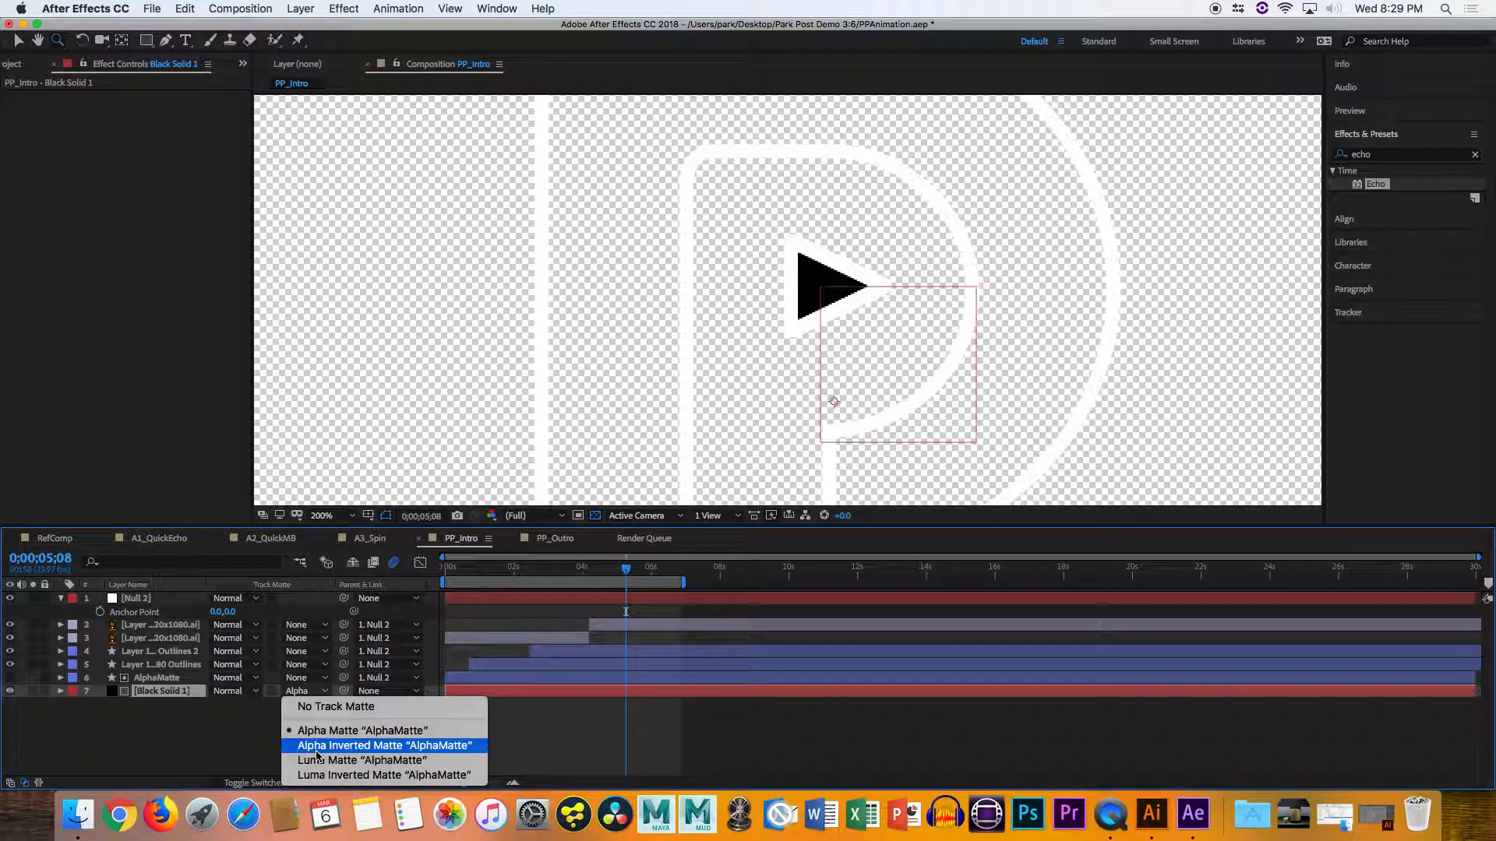
pyautogui.click(316, 750)
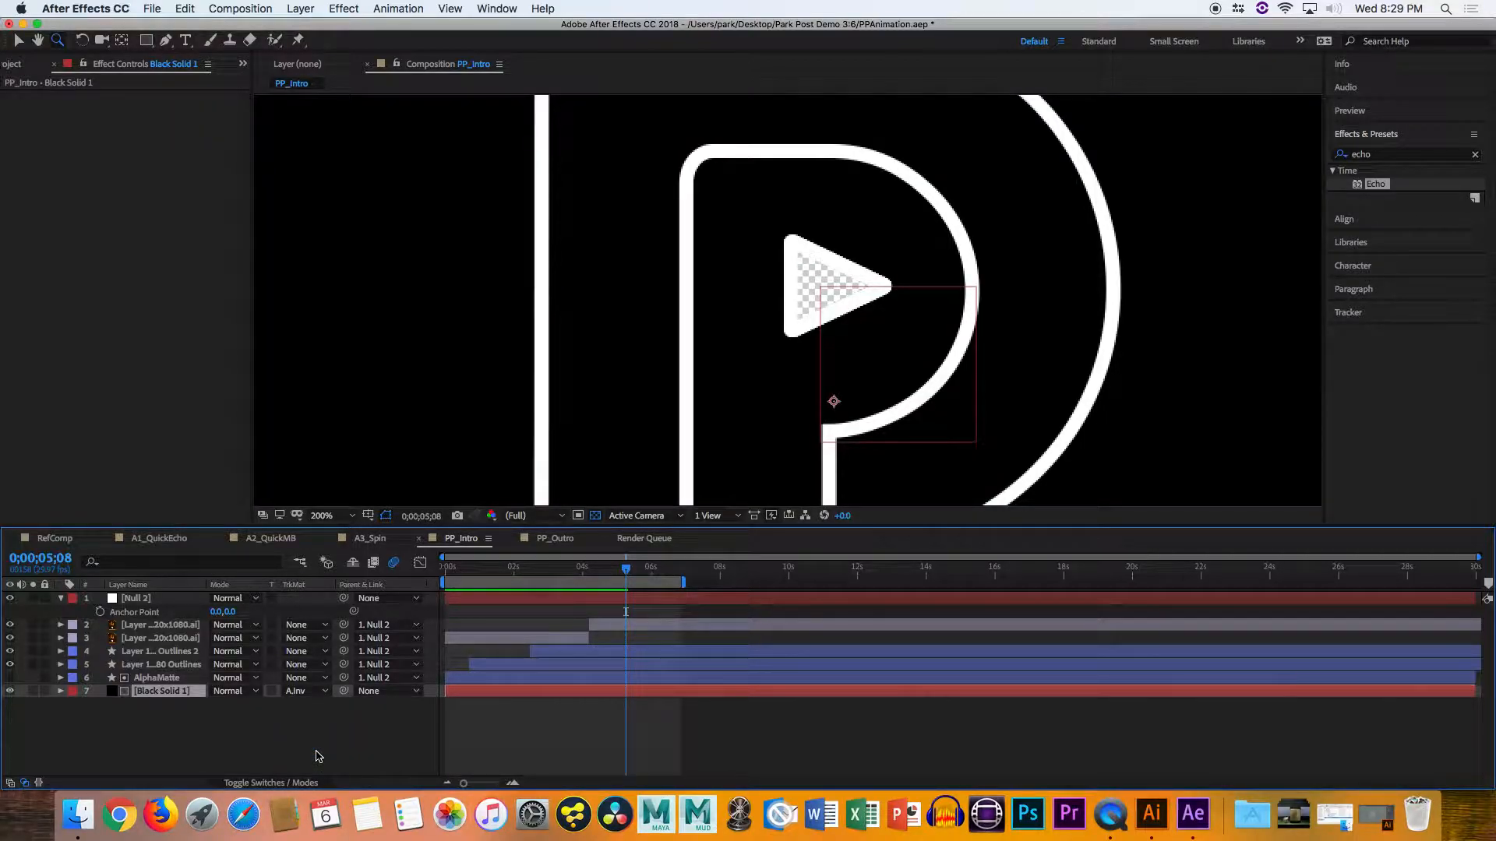
pyautogui.click(300, 692)
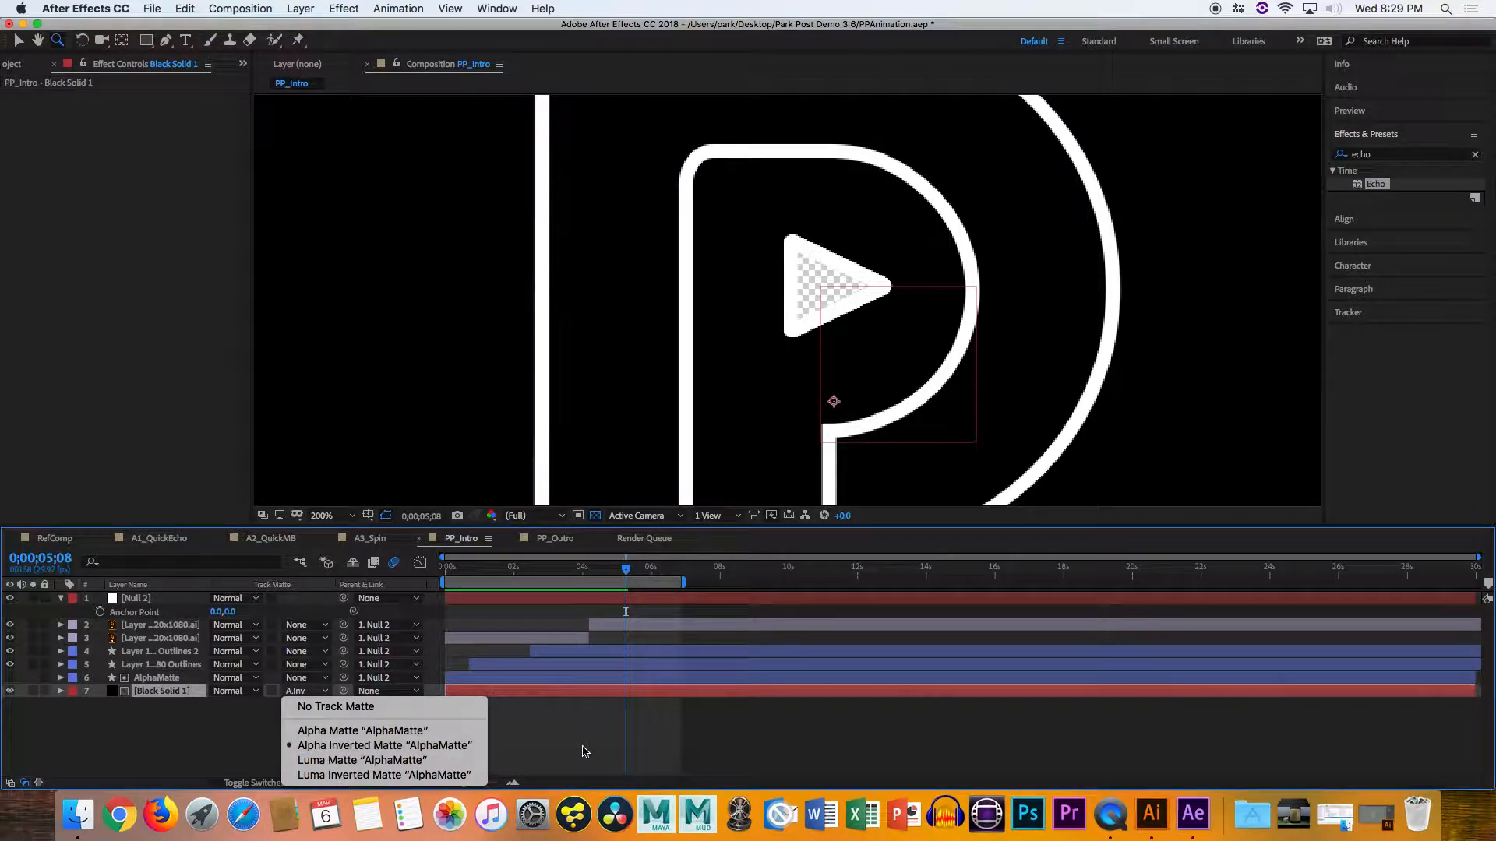
pyautogui.click(550, 750)
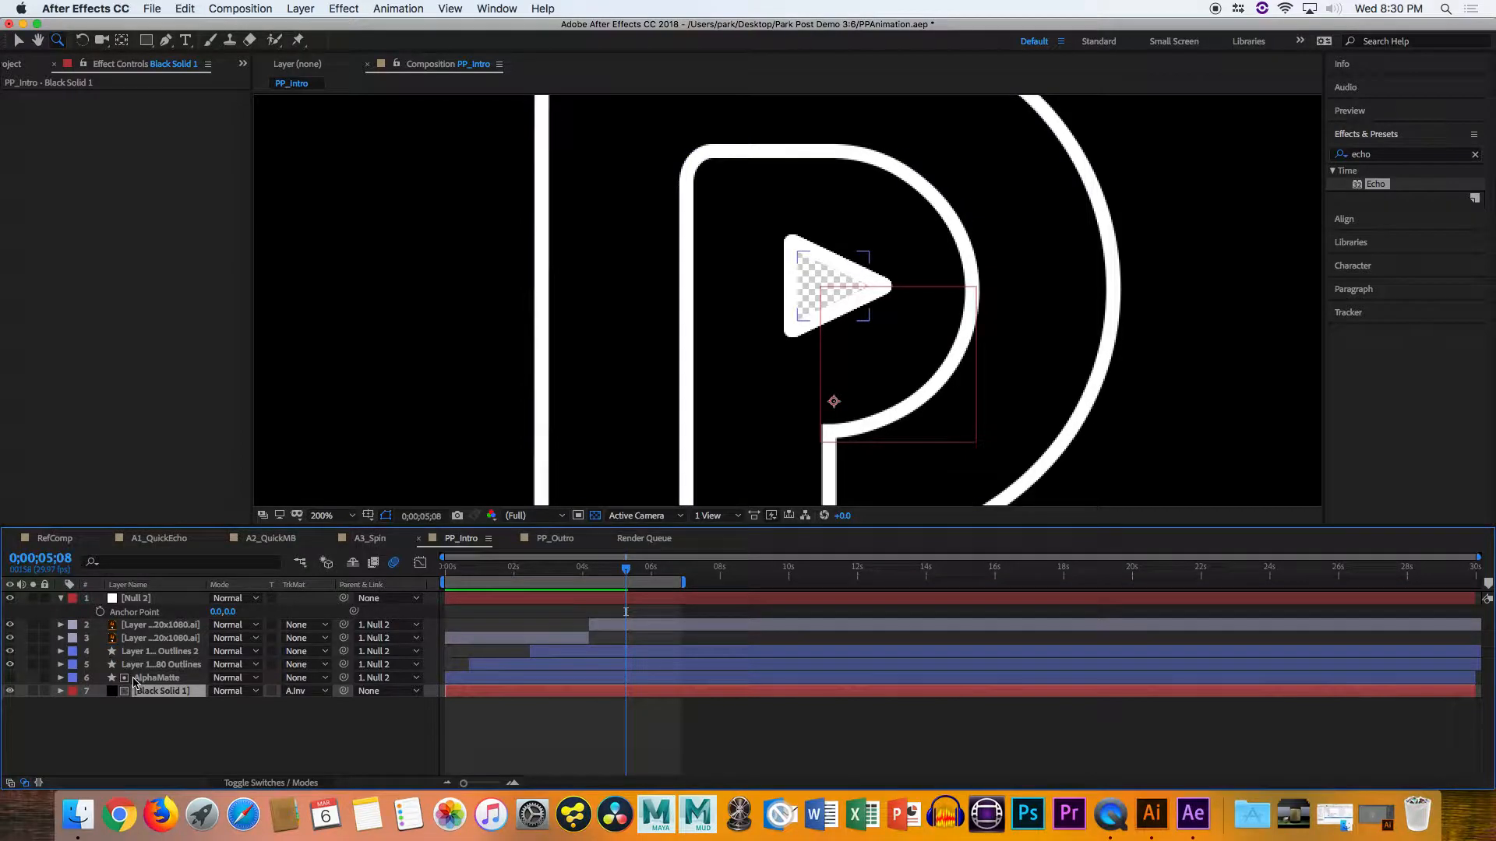
# Try Black Solid 1 directly below the Outlines 2 layer, return it below AlphaMatte, and scrub to 0;00;05;10
pyautogui.click(136, 679)
pyautogui.click(126, 688)
pyautogui.click(125, 680)
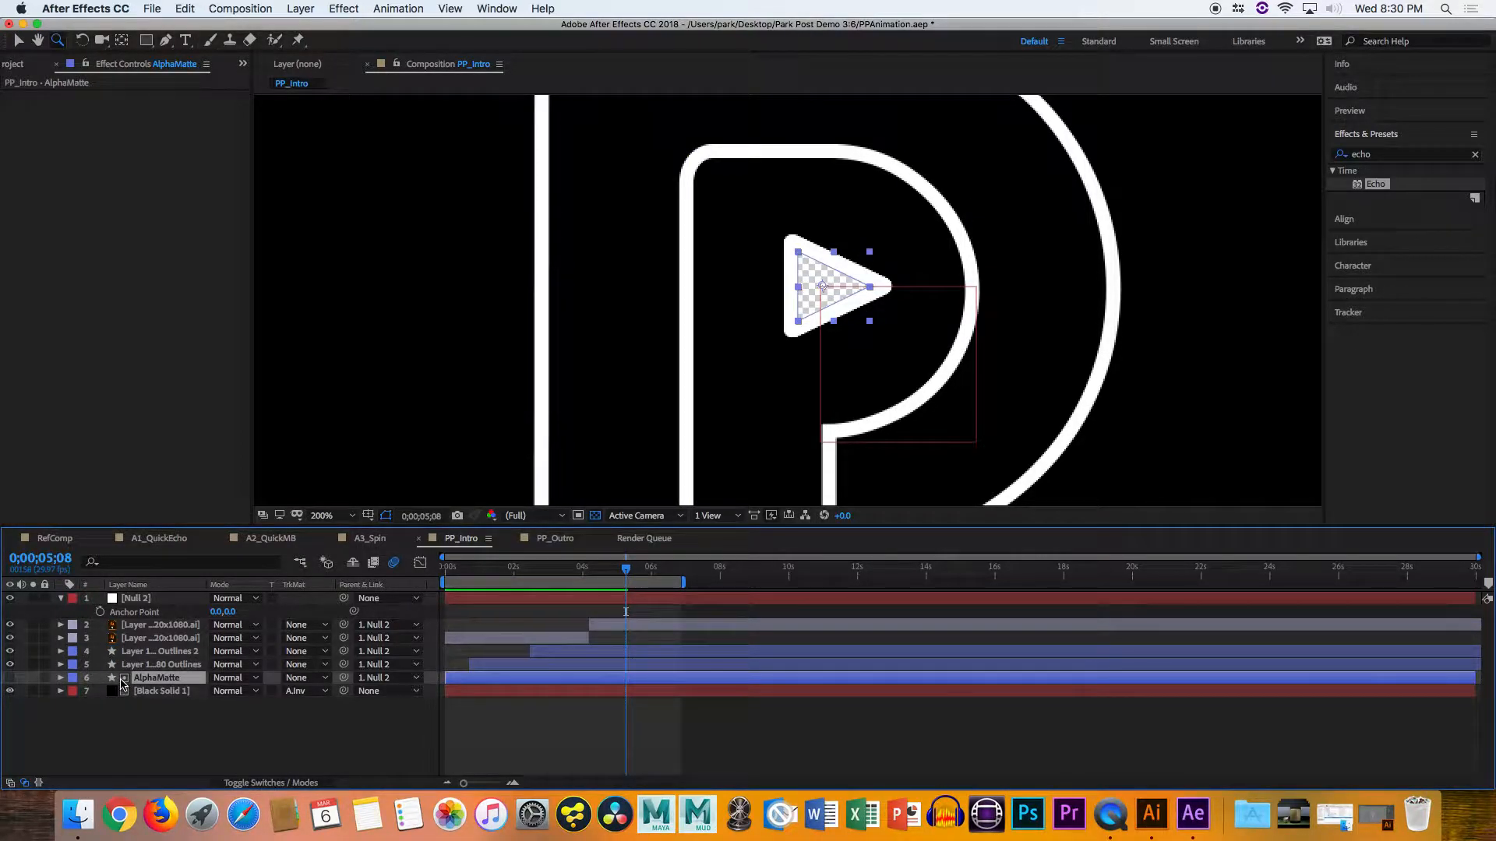
pyautogui.moveTo(164, 693); pyautogui.dragTo(160, 663)
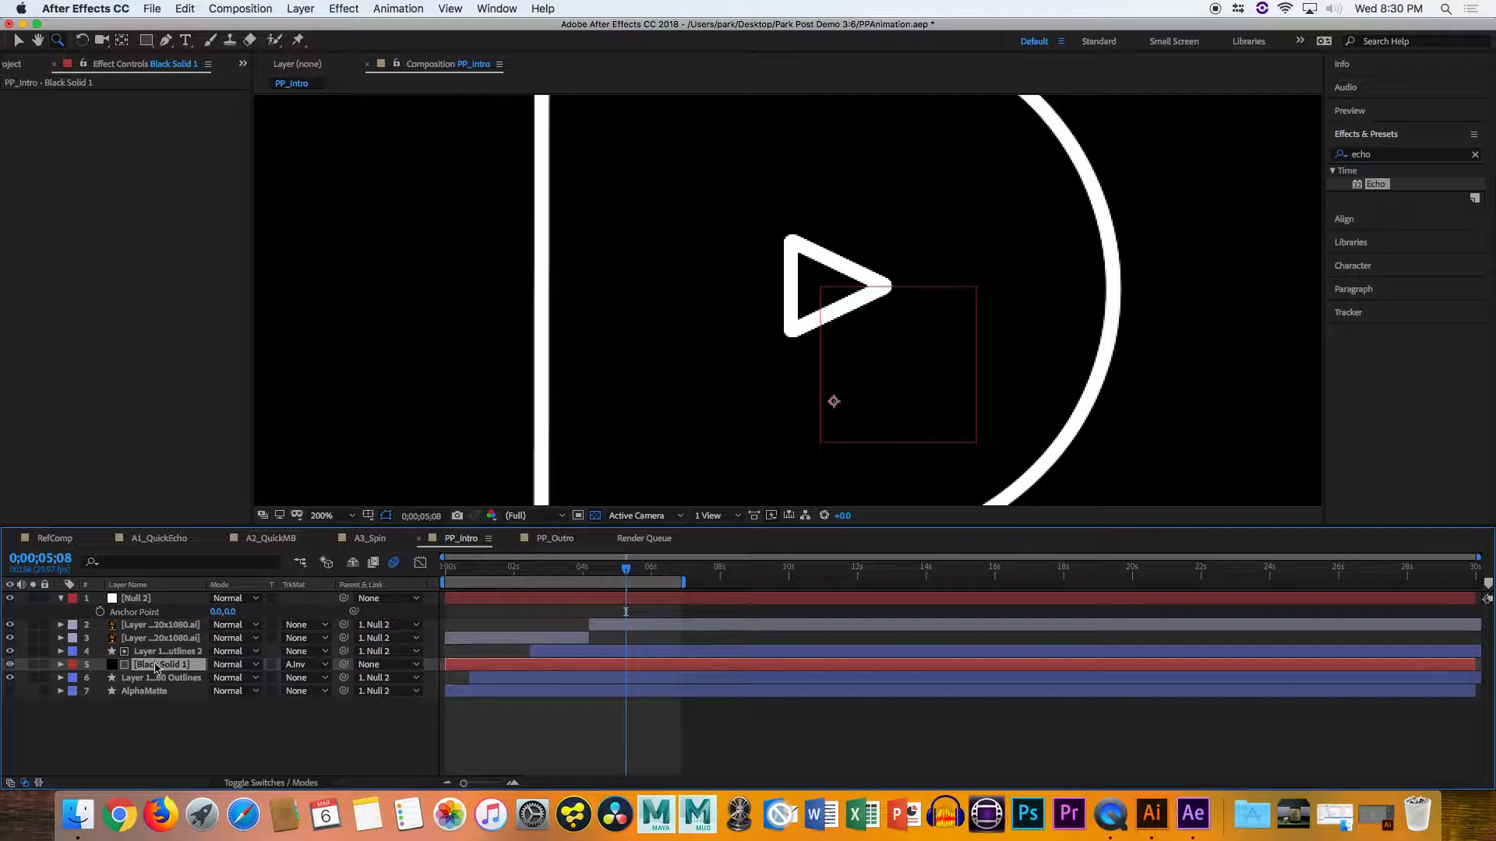
pyautogui.moveTo(158, 670); pyautogui.dragTo(158, 701)
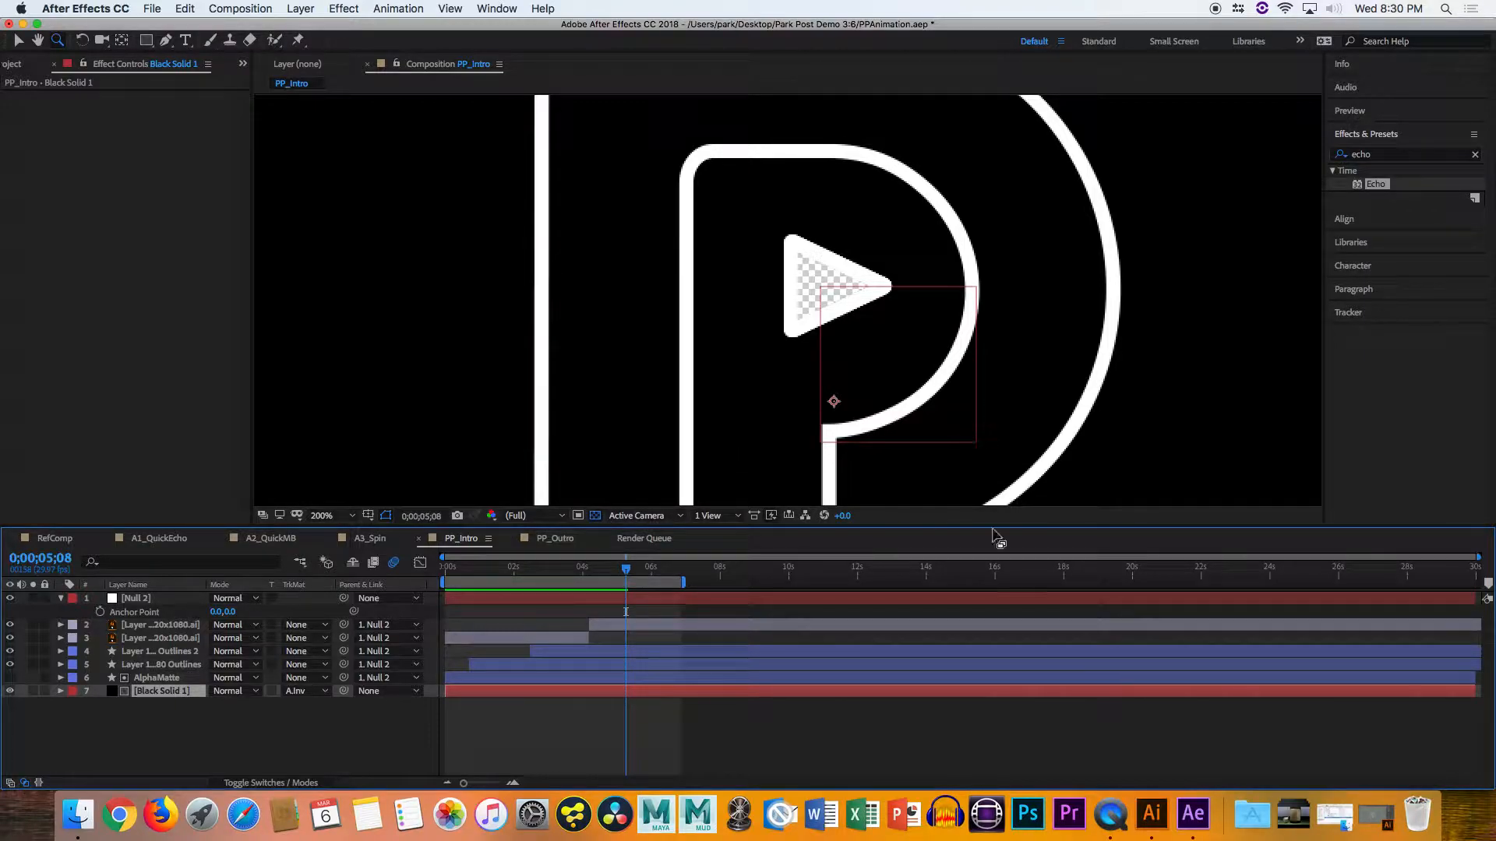
pyautogui.moveTo(651, 567); pyautogui.dragTo(628, 566)
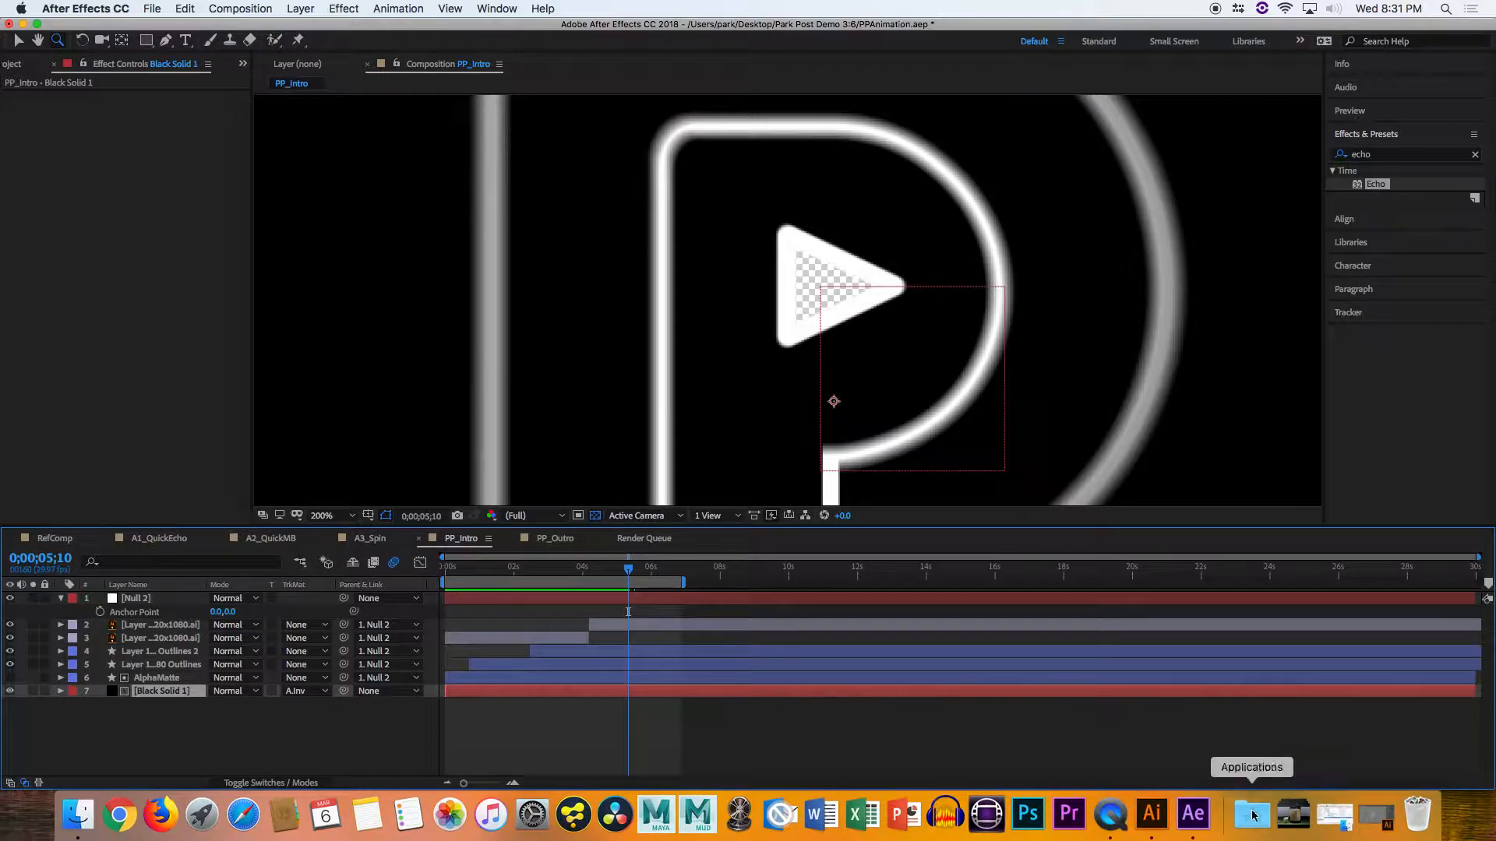
# Close the current project and open the PPAnimation.aep copy from the ParkPost folder on the MacCollSSD drive
pyautogui.click(78, 814)
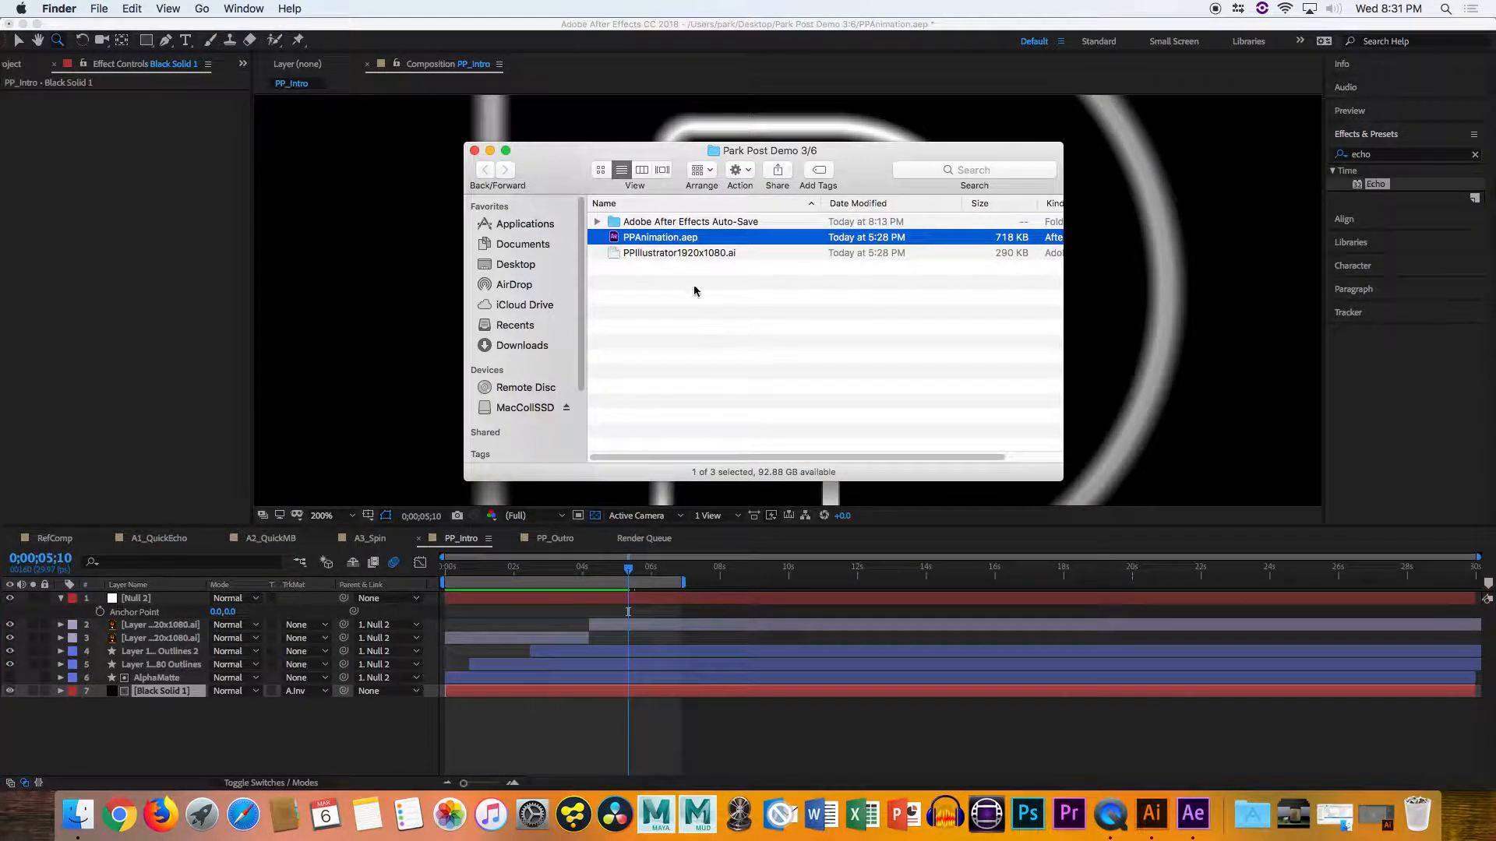
pyautogui.doubleClick(679, 240)
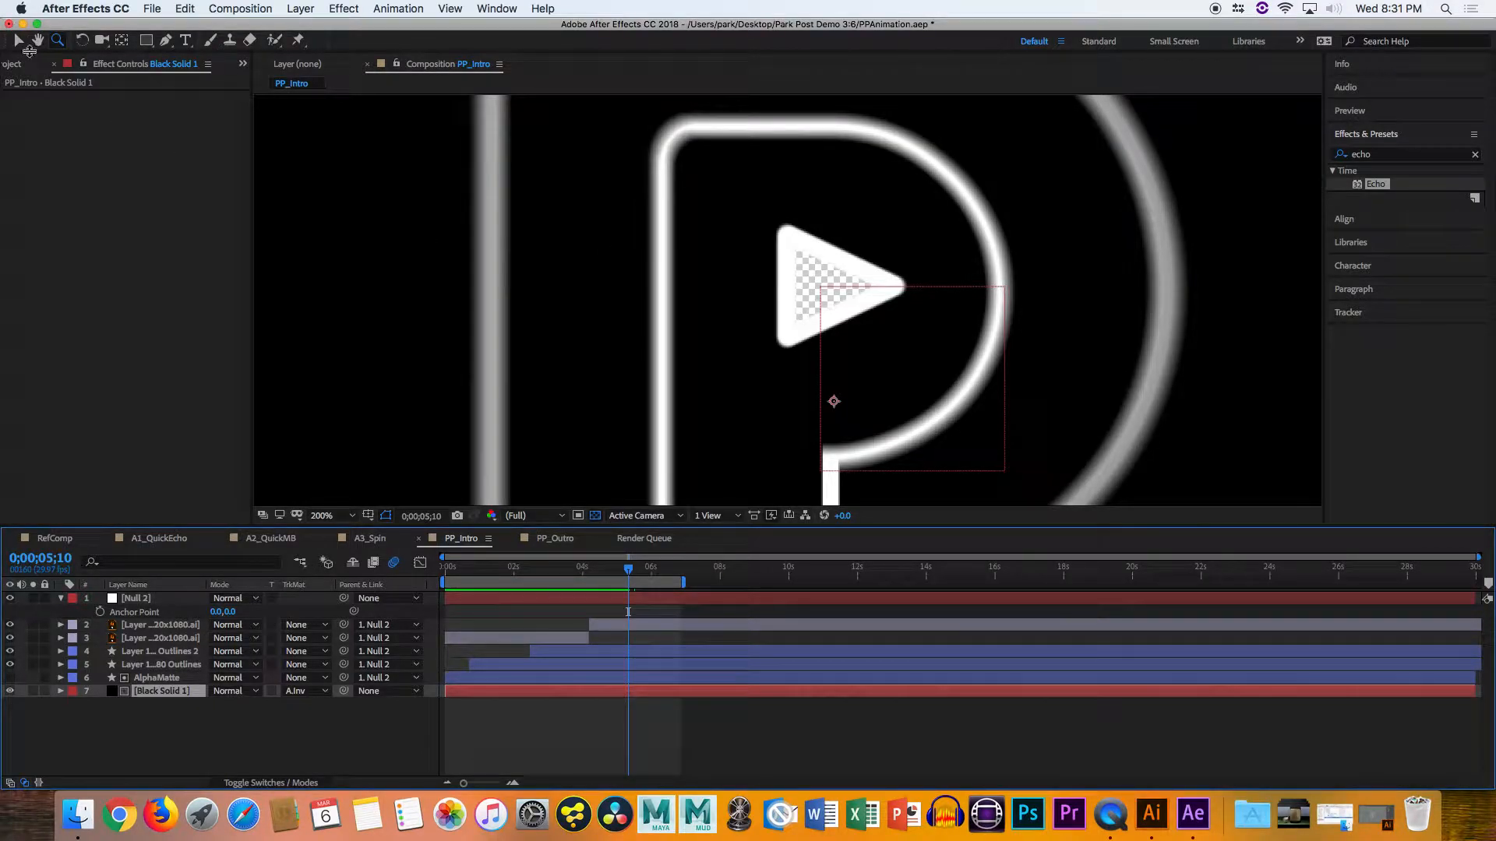
pyautogui.click(9, 24)
pyautogui.click(693, 431)
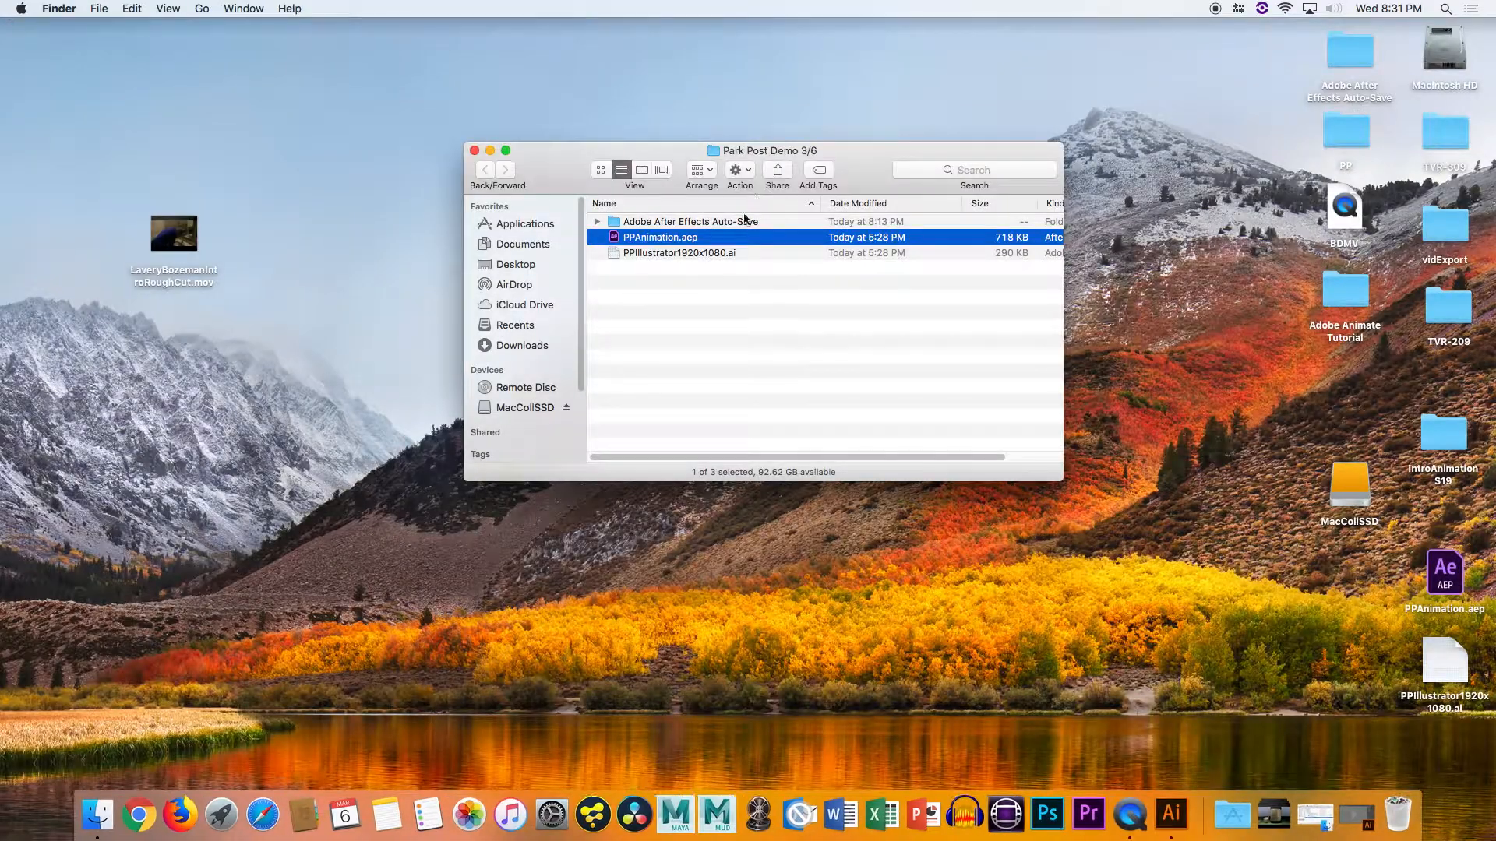
pyautogui.doubleClick(1351, 499)
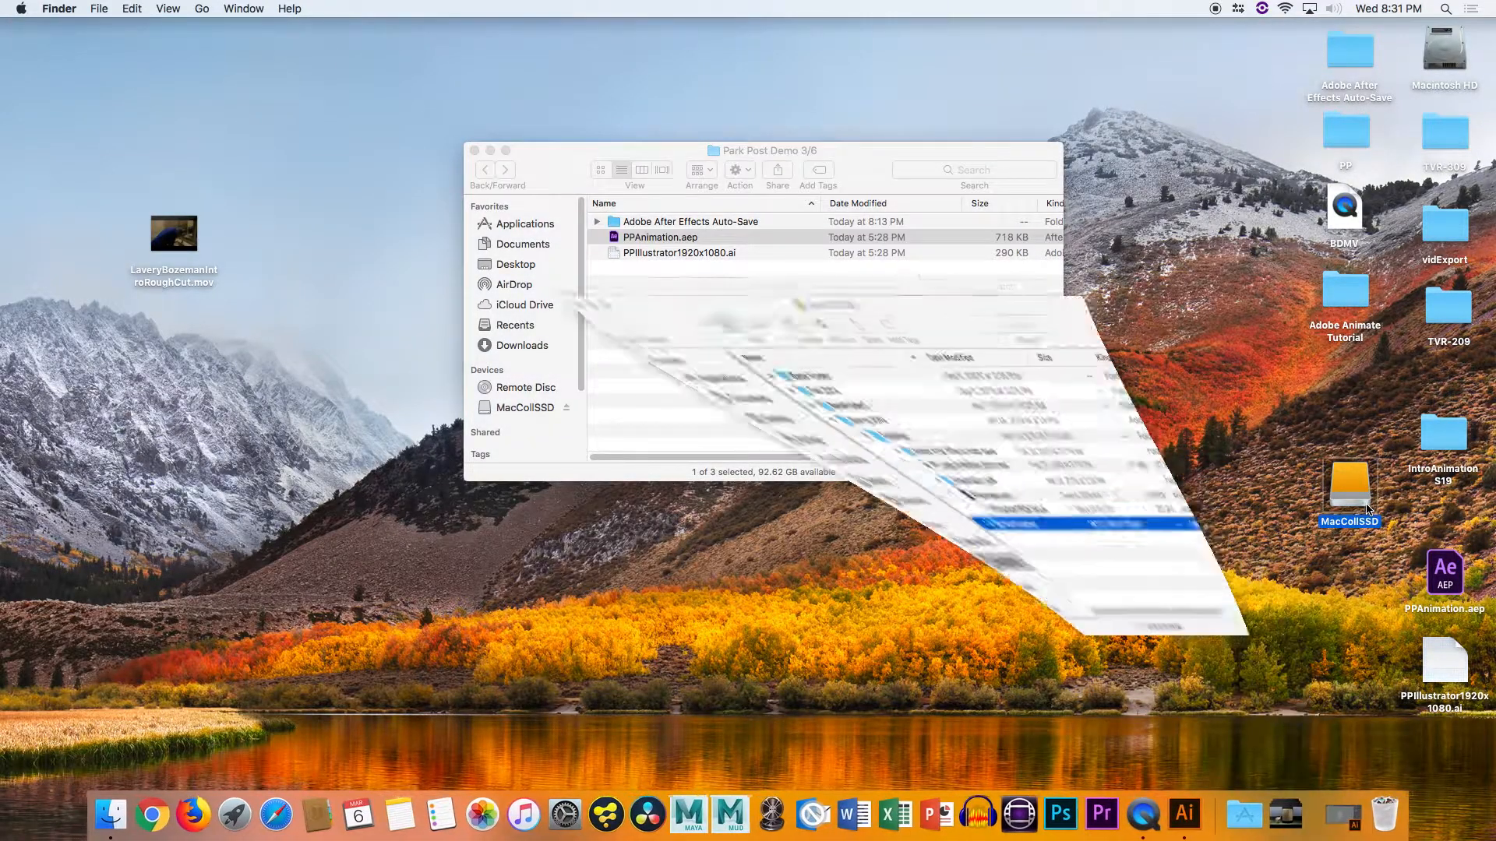
pyautogui.doubleClick(659, 325)
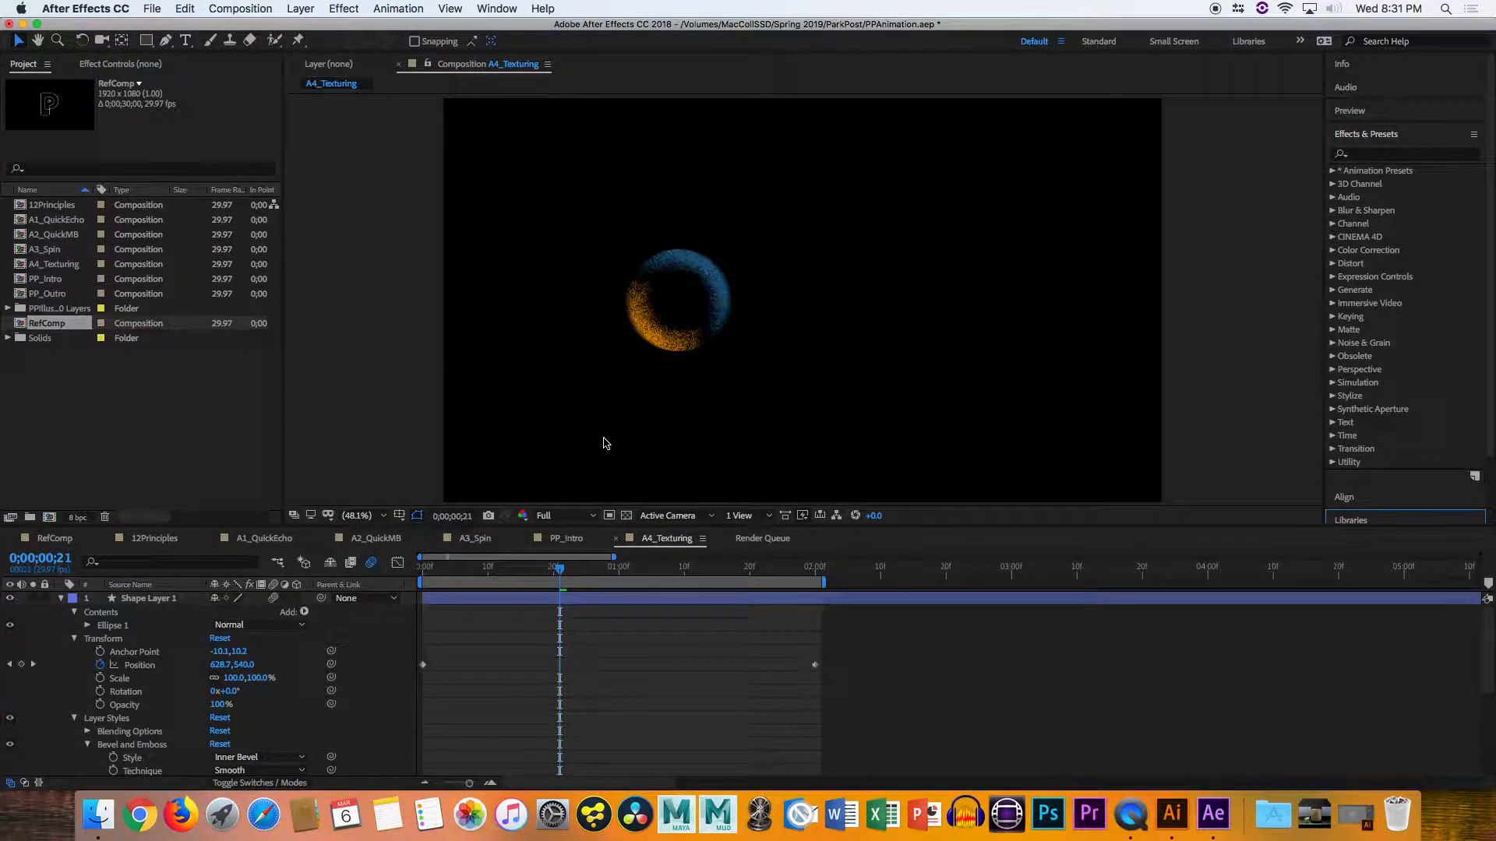
# Preview the A4_Texturing animation from its first frame and stop playback at 0;00;00;23
pyautogui.moveTo(542, 575); pyautogui.dragTo(400, 599)
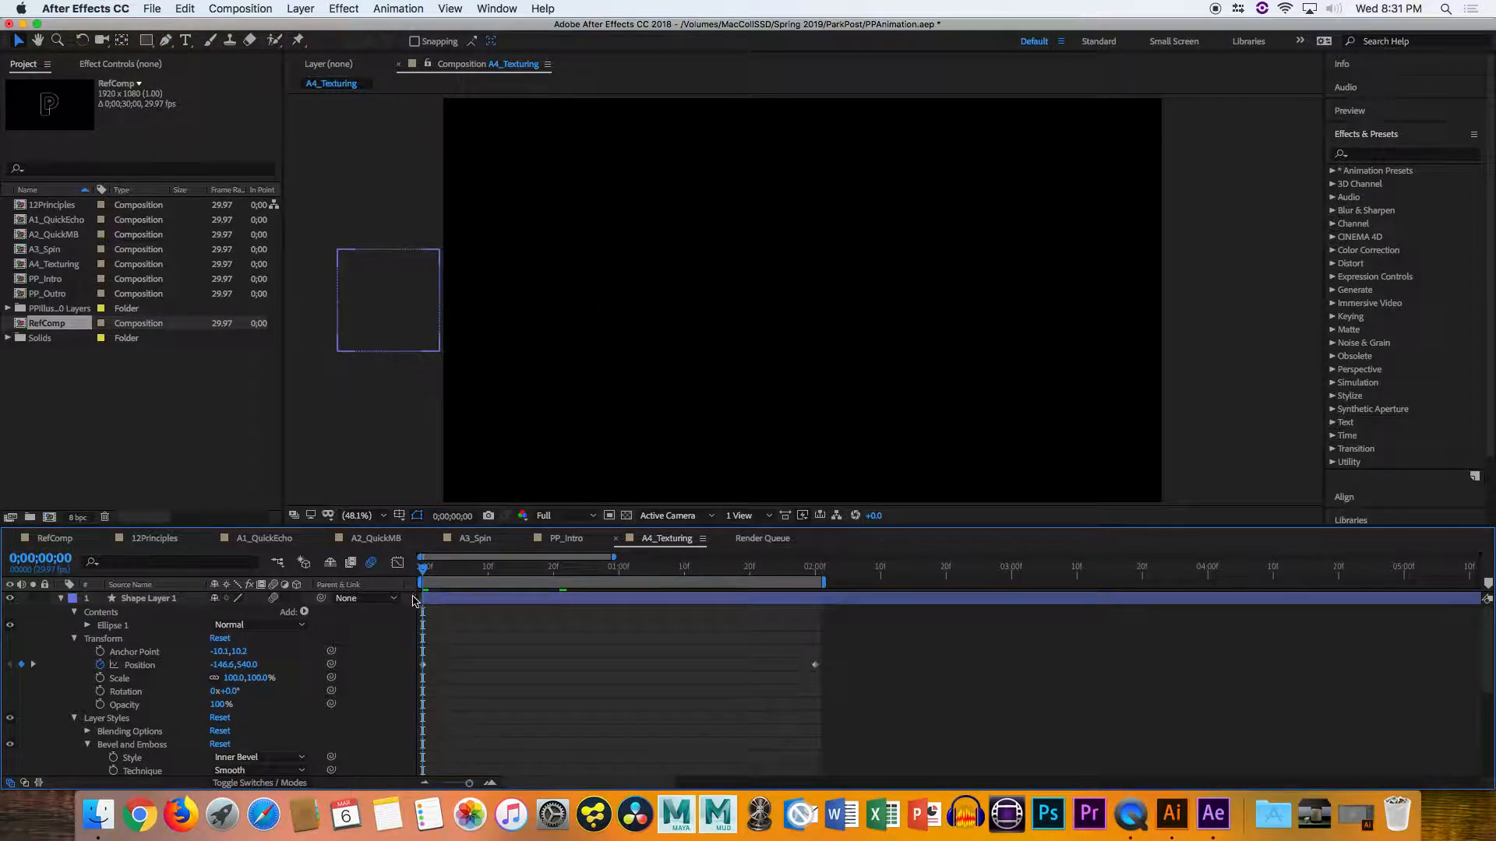
pyautogui.press('space')
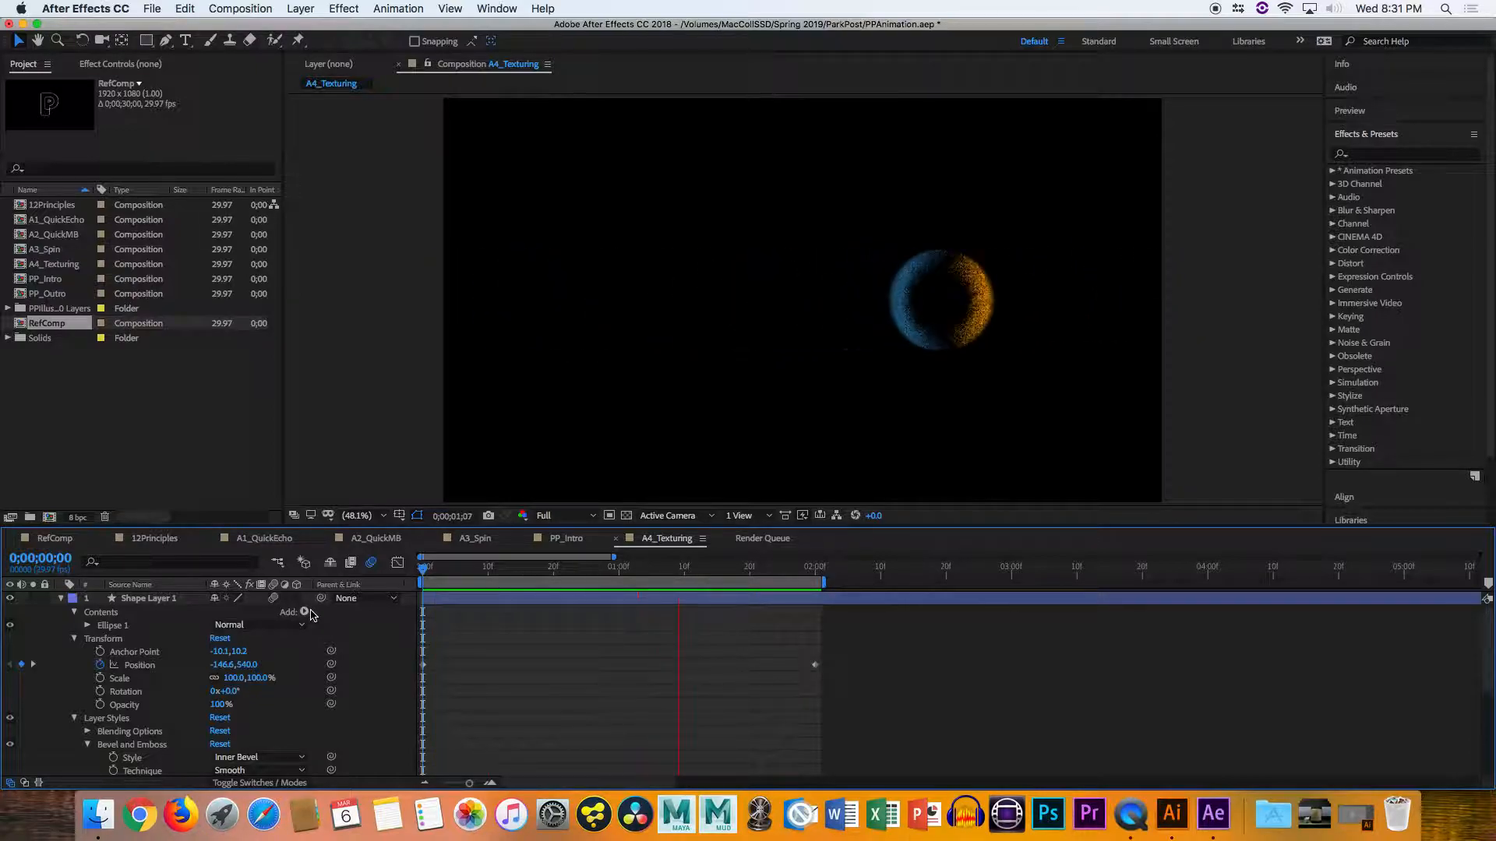
pyautogui.press('space')
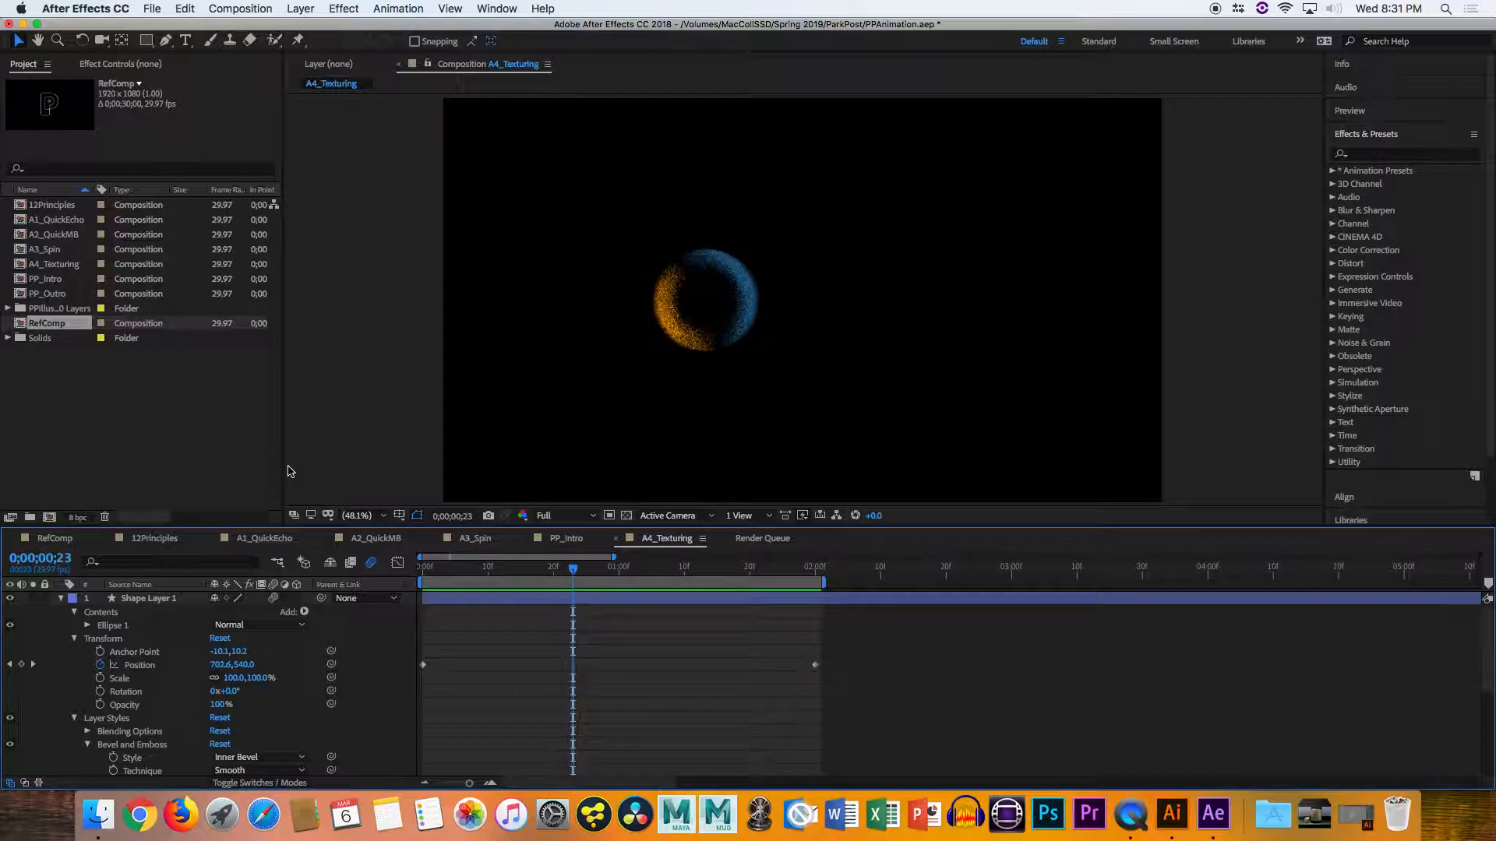
# Look through the layer styles available for Shape Layer 1 and choose Bevel and Emboss
pyautogui.click(86, 600)
pyautogui.rightClick(135, 604)
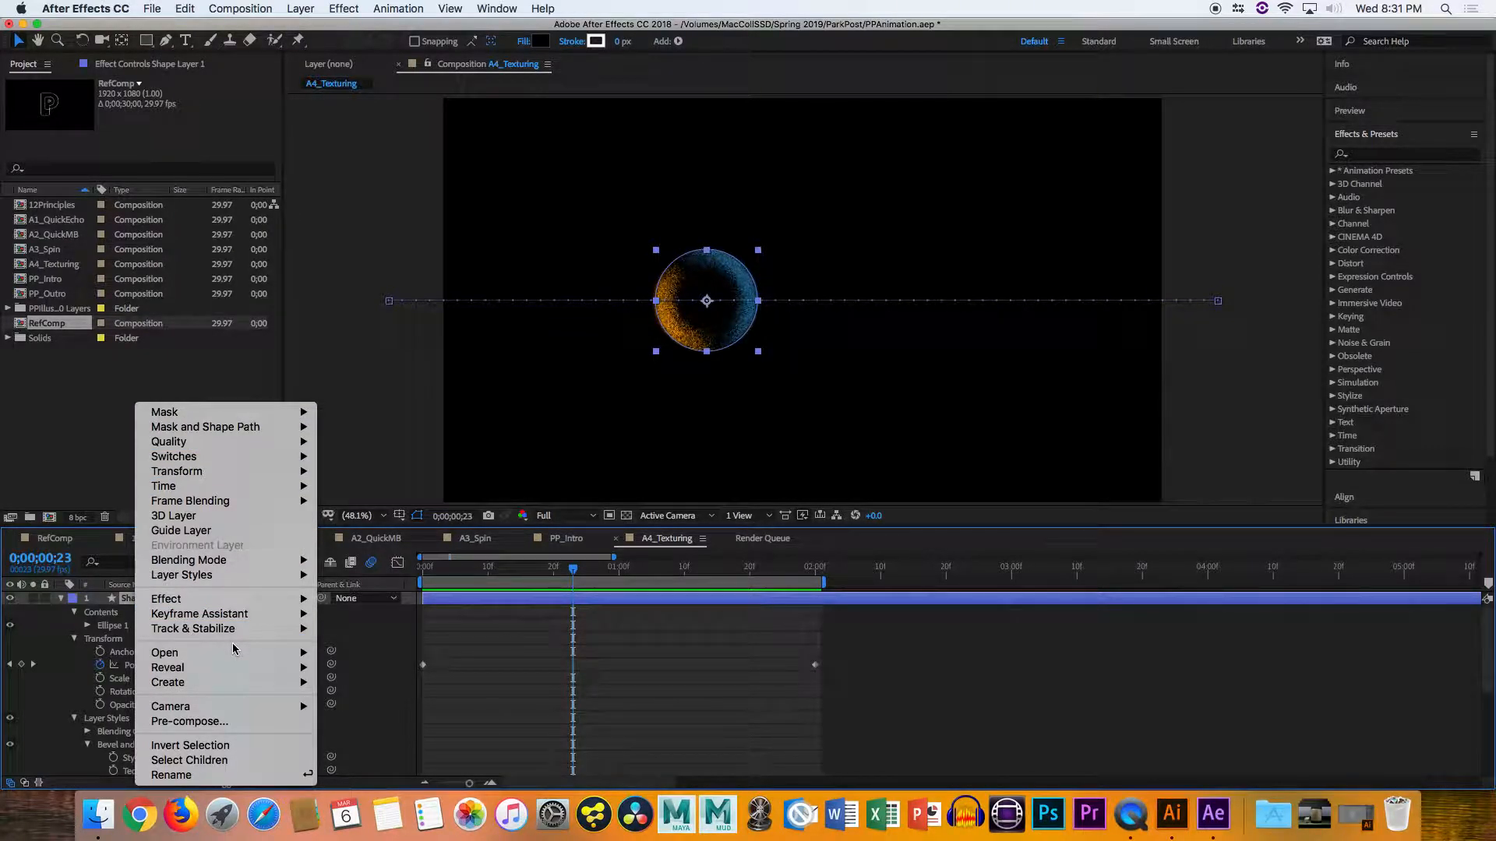
pyautogui.moveTo(288, 486)
pyautogui.click(86, 620)
pyautogui.rightClick(103, 618)
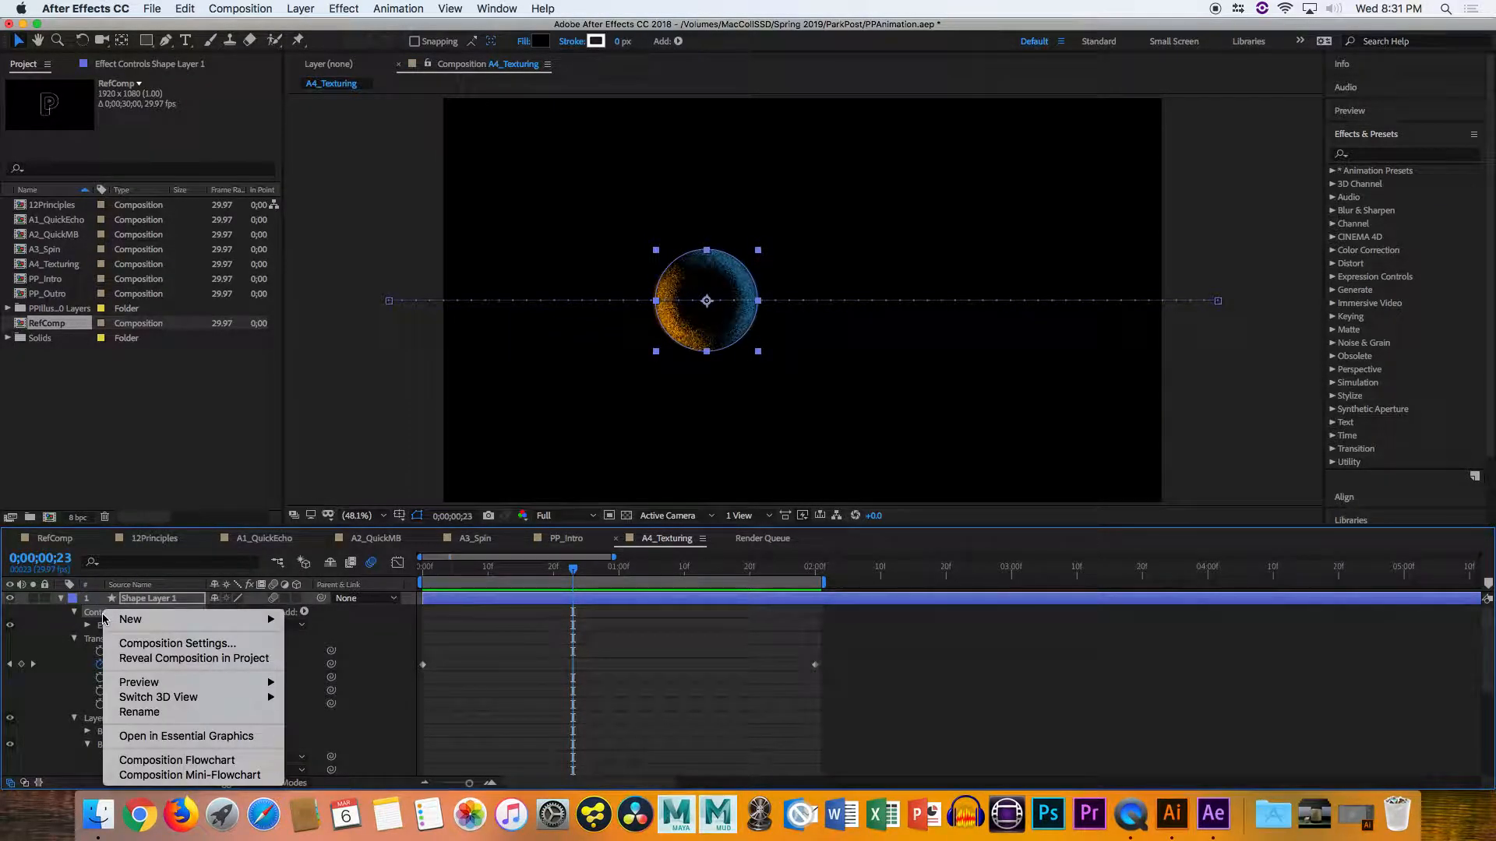
pyautogui.click(94, 617)
pyautogui.rightClick(143, 601)
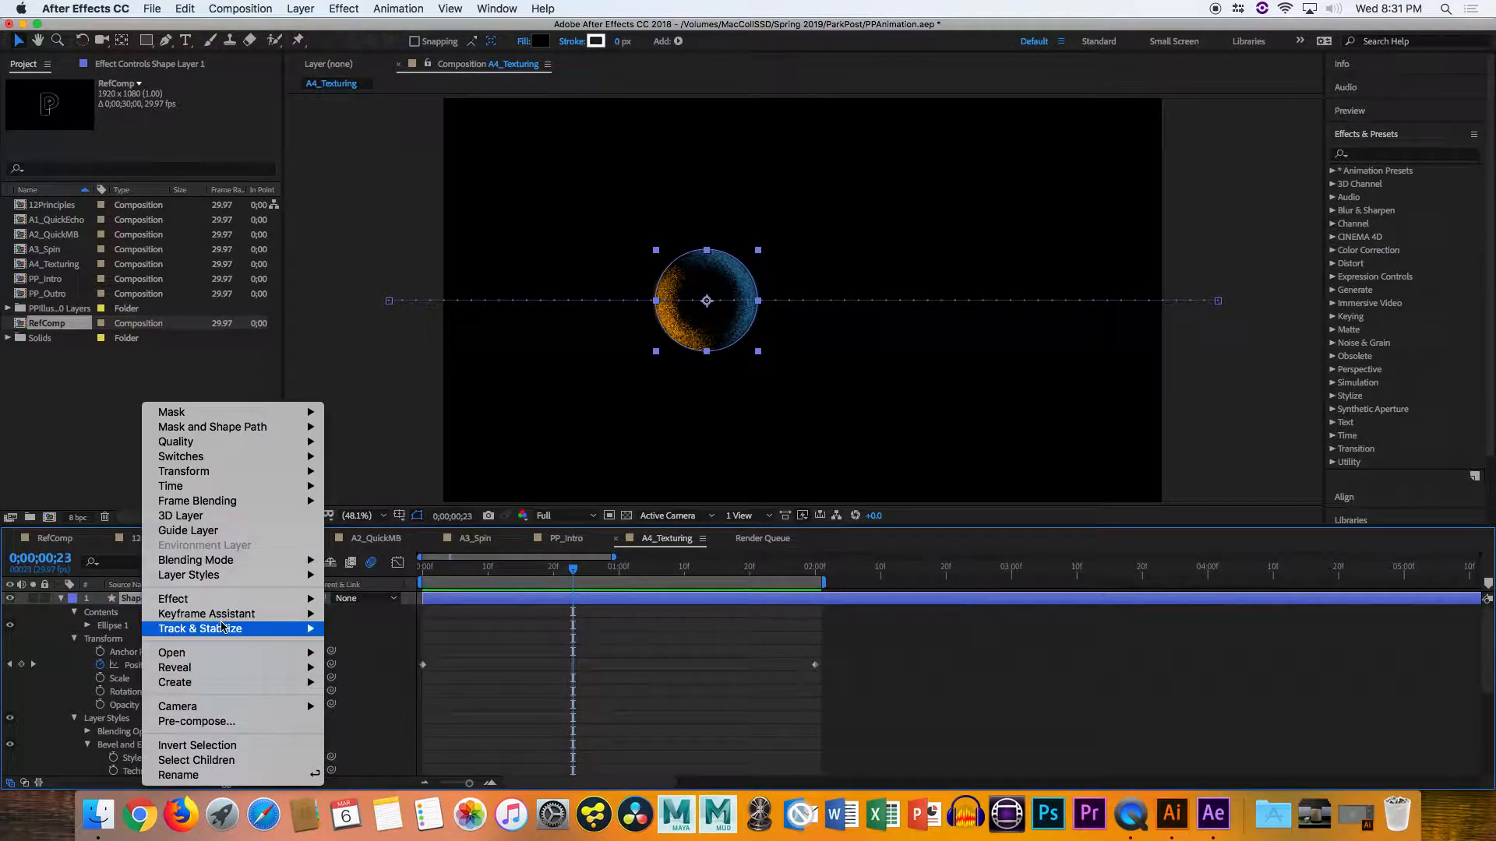
pyautogui.moveTo(251, 593)
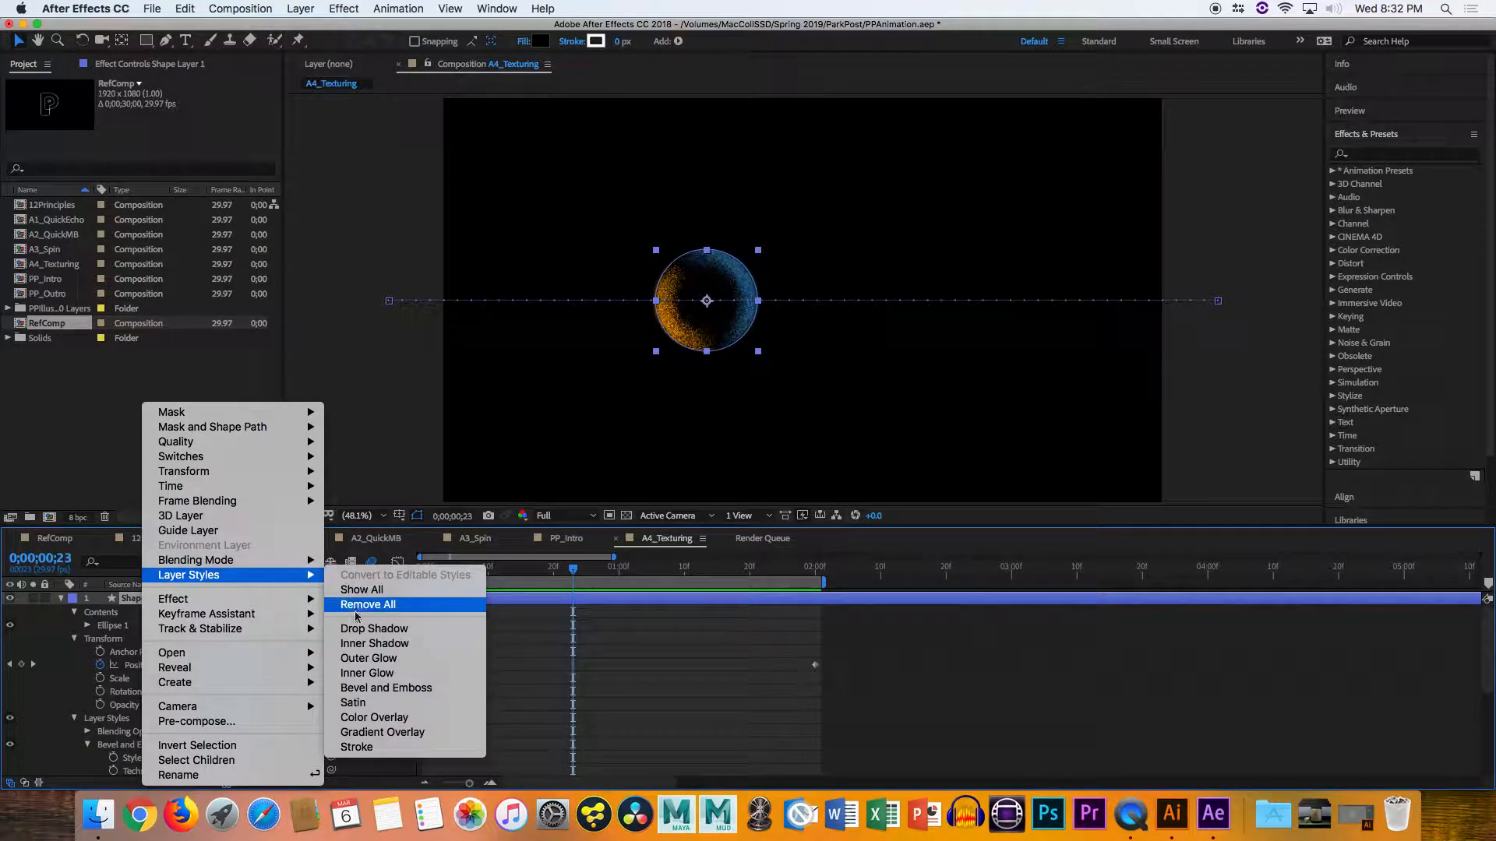
pyautogui.click(358, 691)
# Examine Shape Layer 1's Bevel and Emboss settings and its keyframed angle and position, scrubbing to 0;00;00;14
pyautogui.scroll(-10, 237, 694)
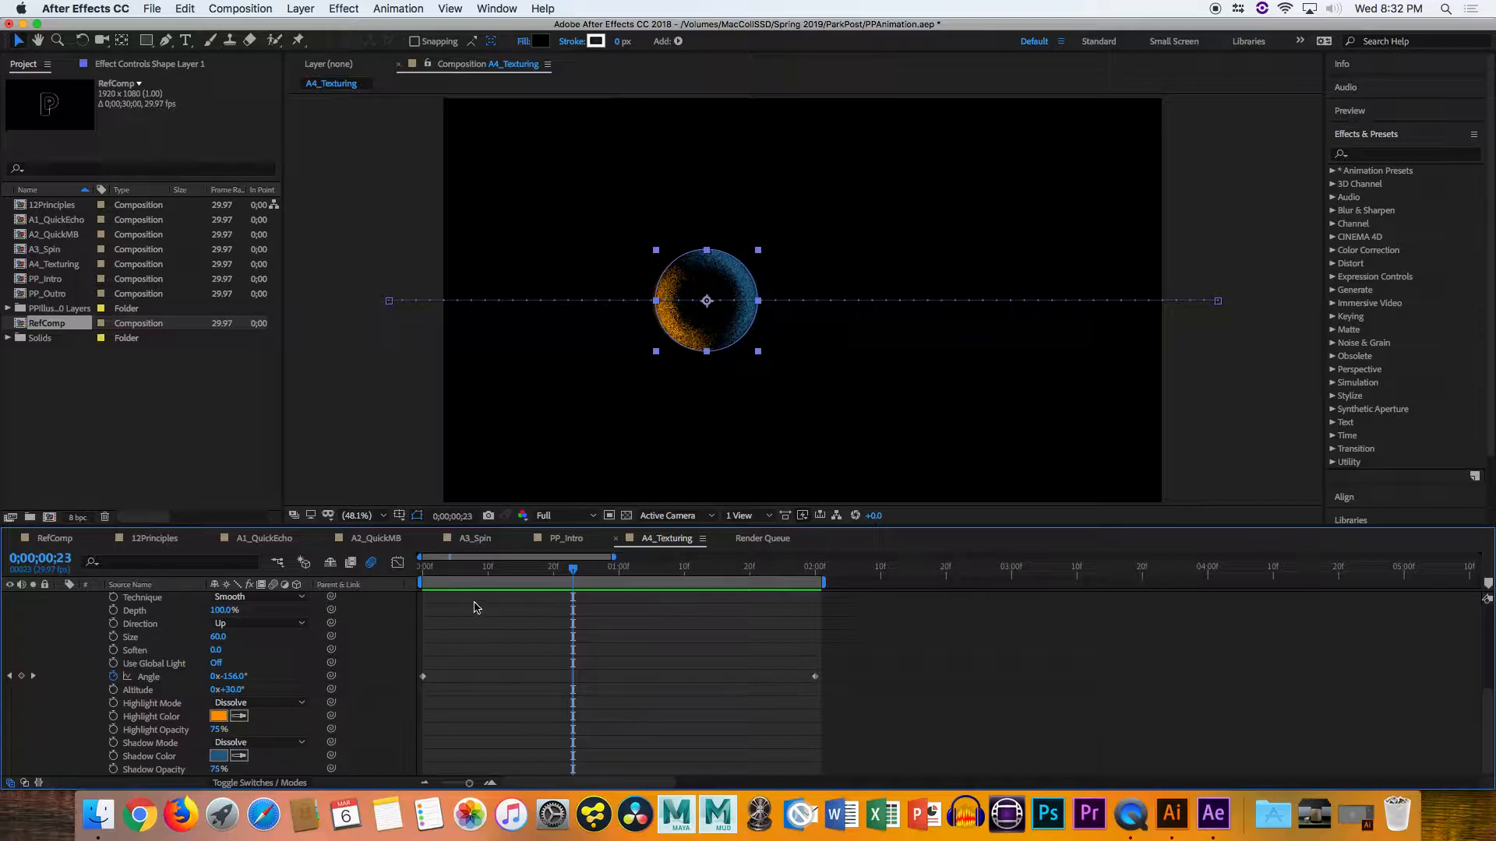
pyautogui.moveTo(535, 568); pyautogui.dragTo(514, 568)
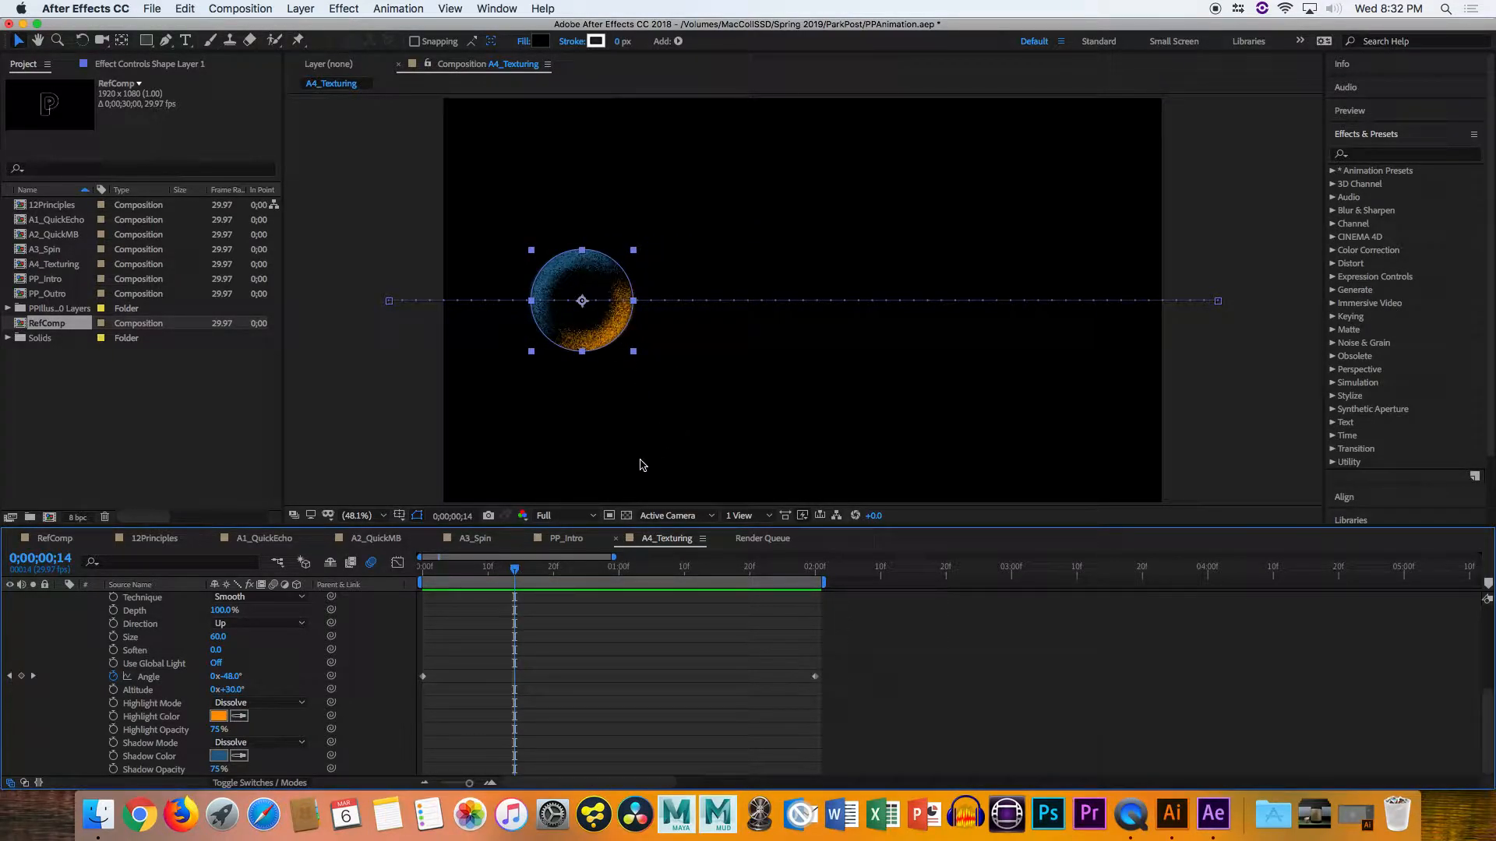
pyautogui.press('z')
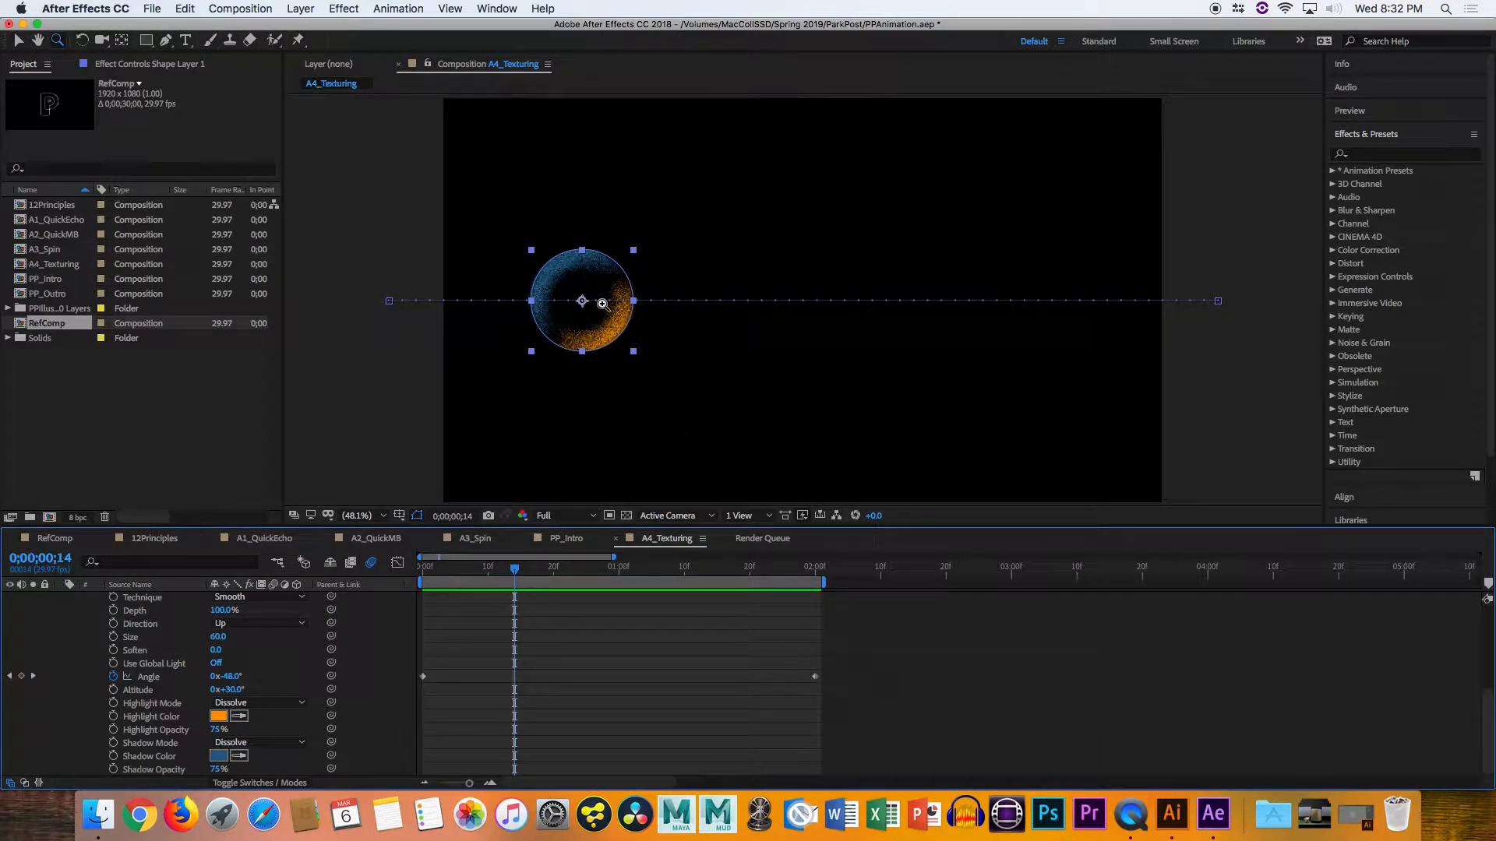
pyautogui.scroll(3, 285, 662)
pyautogui.scroll(6, 260, 651)
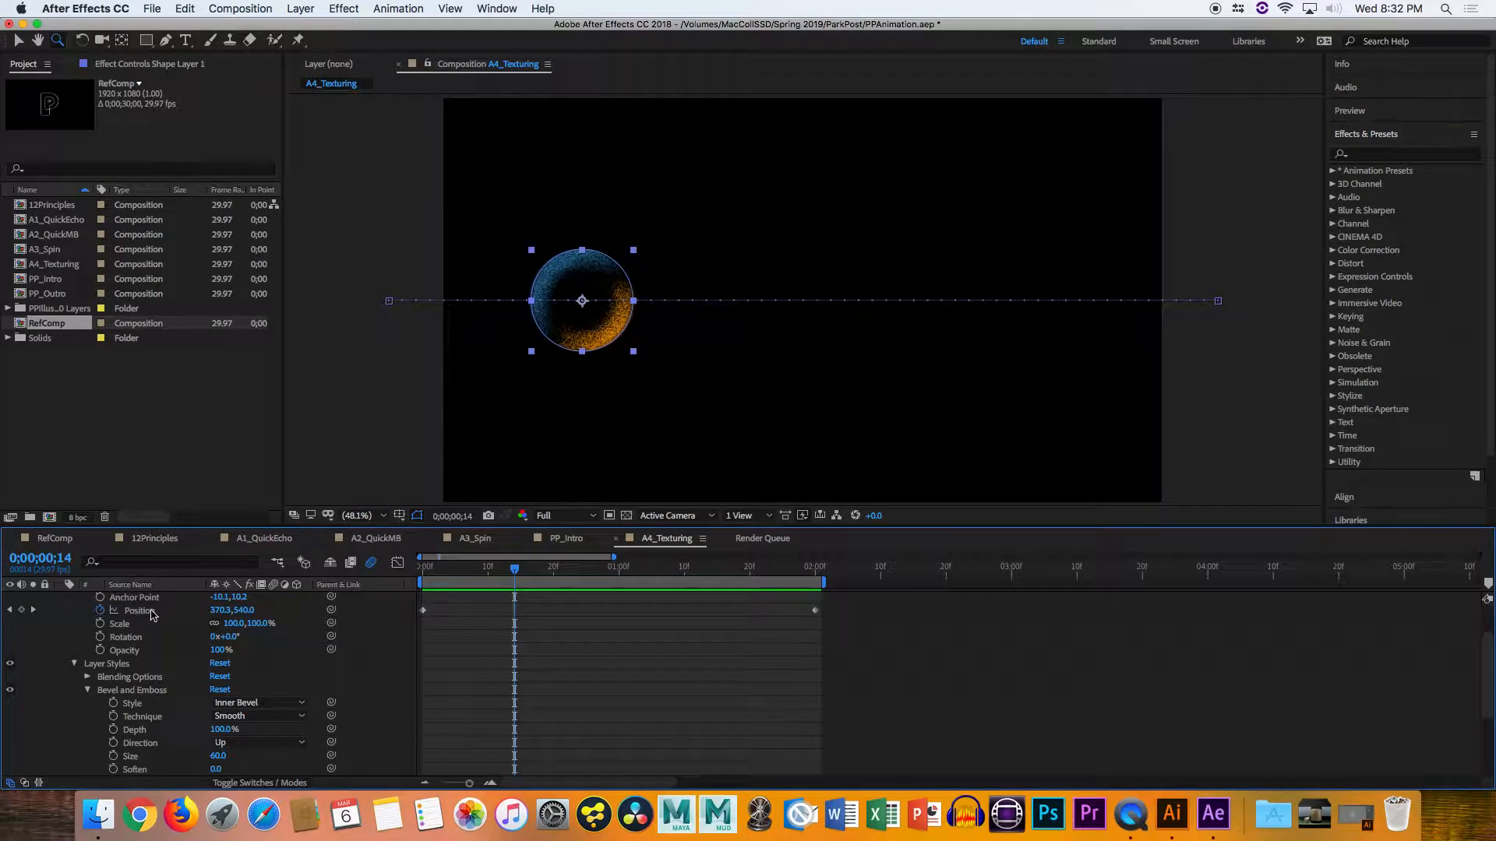
pyautogui.scroll(3, 196, 658)
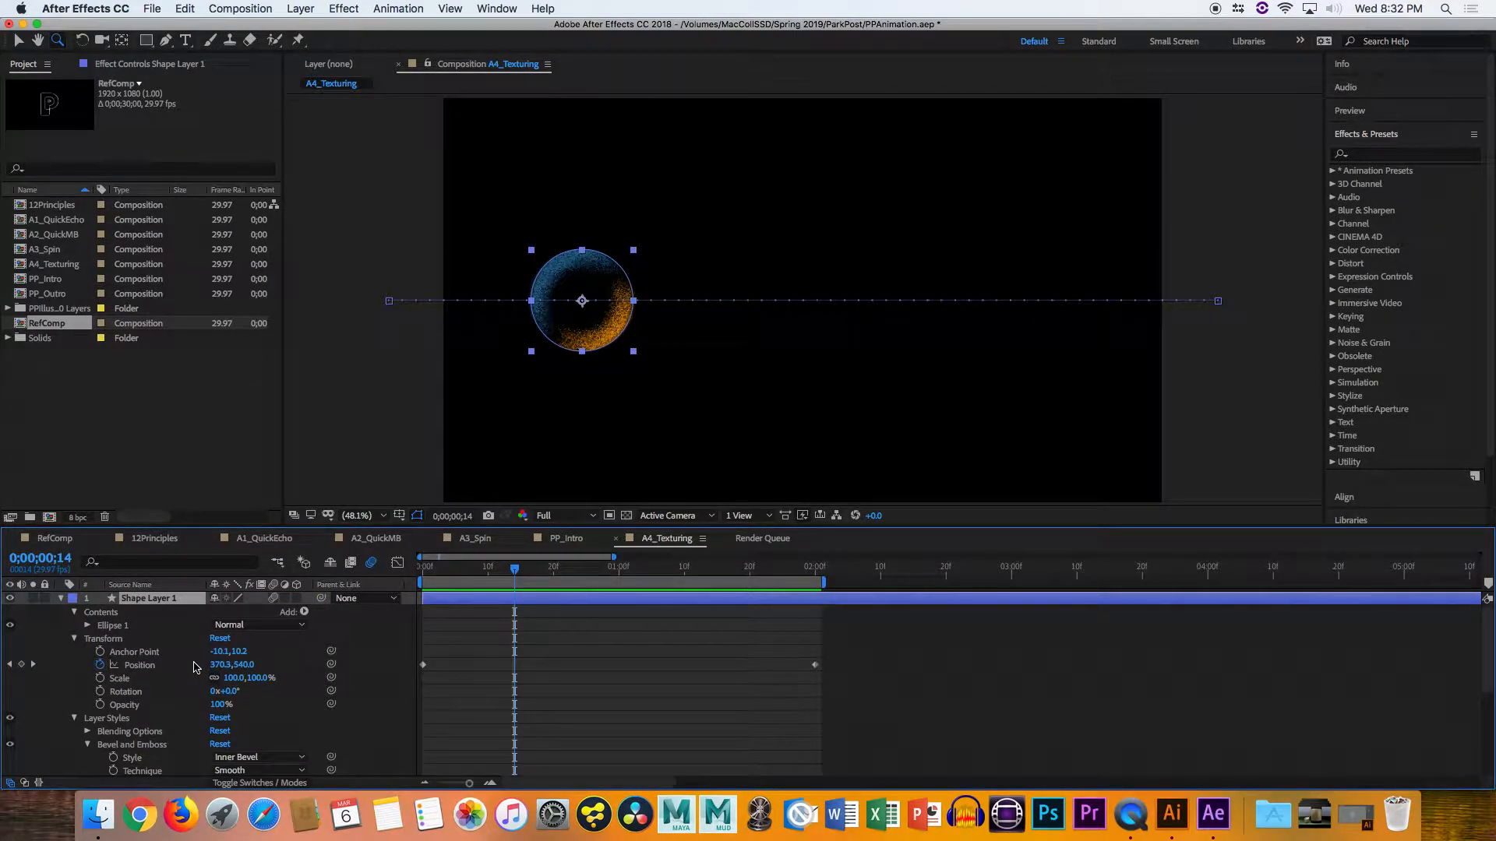
# Try adding an Inner Glow layer style to Shape Layer 1, and undo it
pyautogui.rightClick(183, 613)
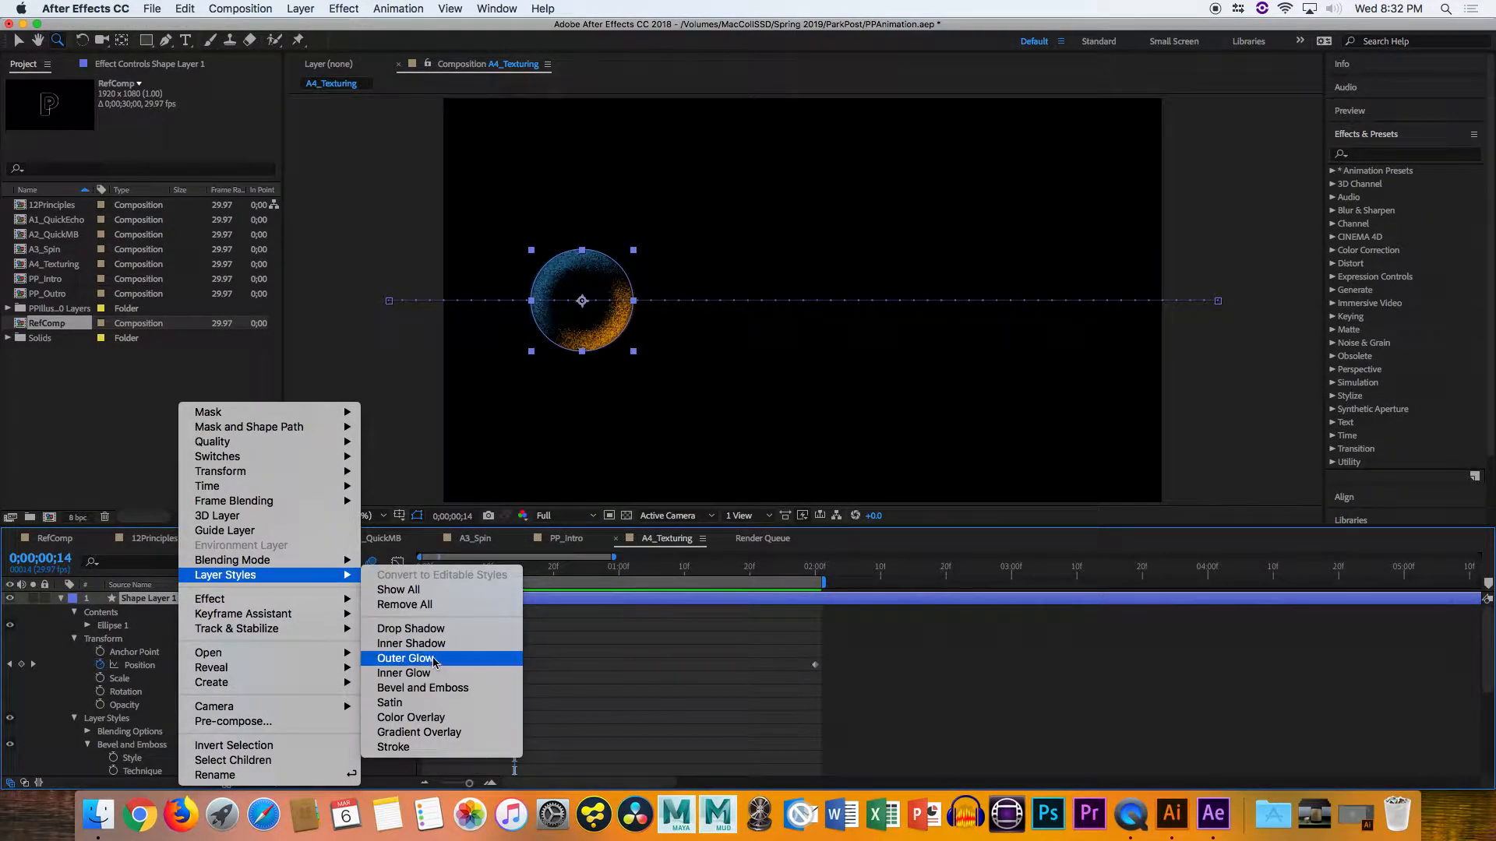
pyautogui.click(403, 674)
pyautogui.press('super+z')
# Preview the rolling ball against the transparency grid, then hide the grid and stop playback at 0;00;00;13
pyautogui.click(626, 515)
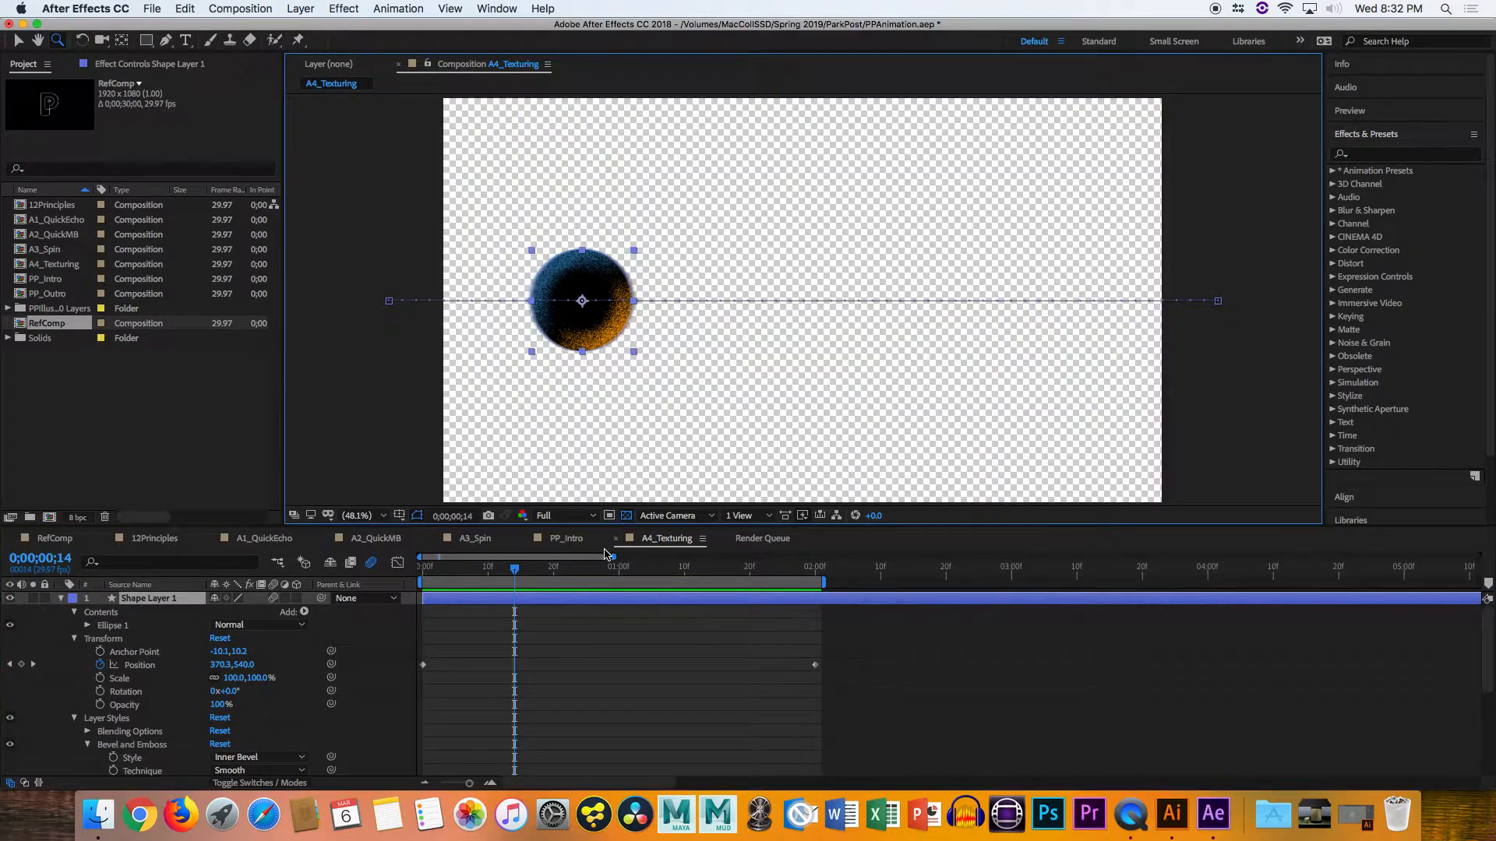
pyautogui.press('space')
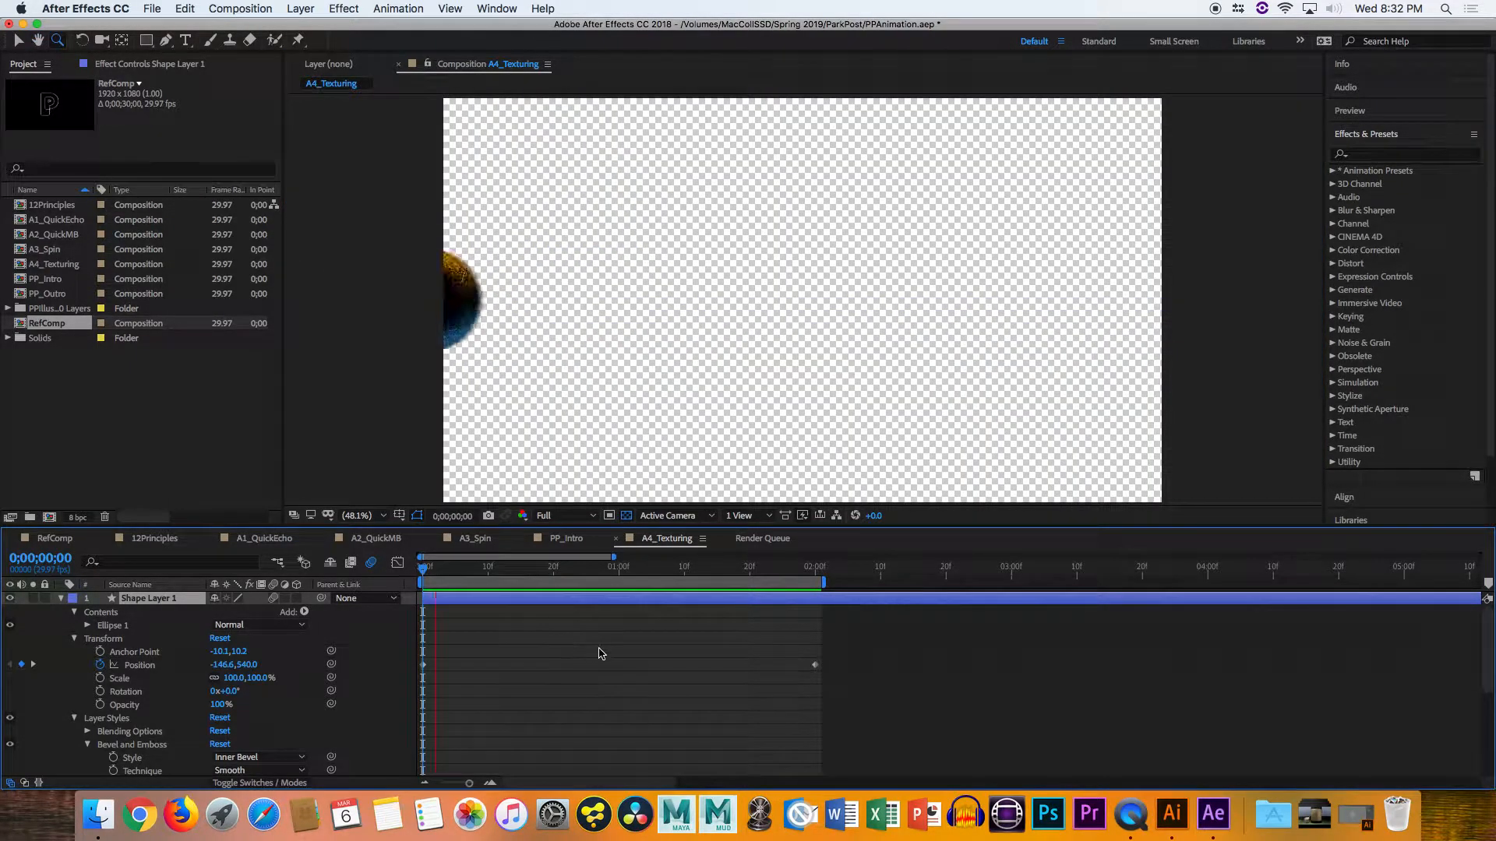
pyautogui.press('space')
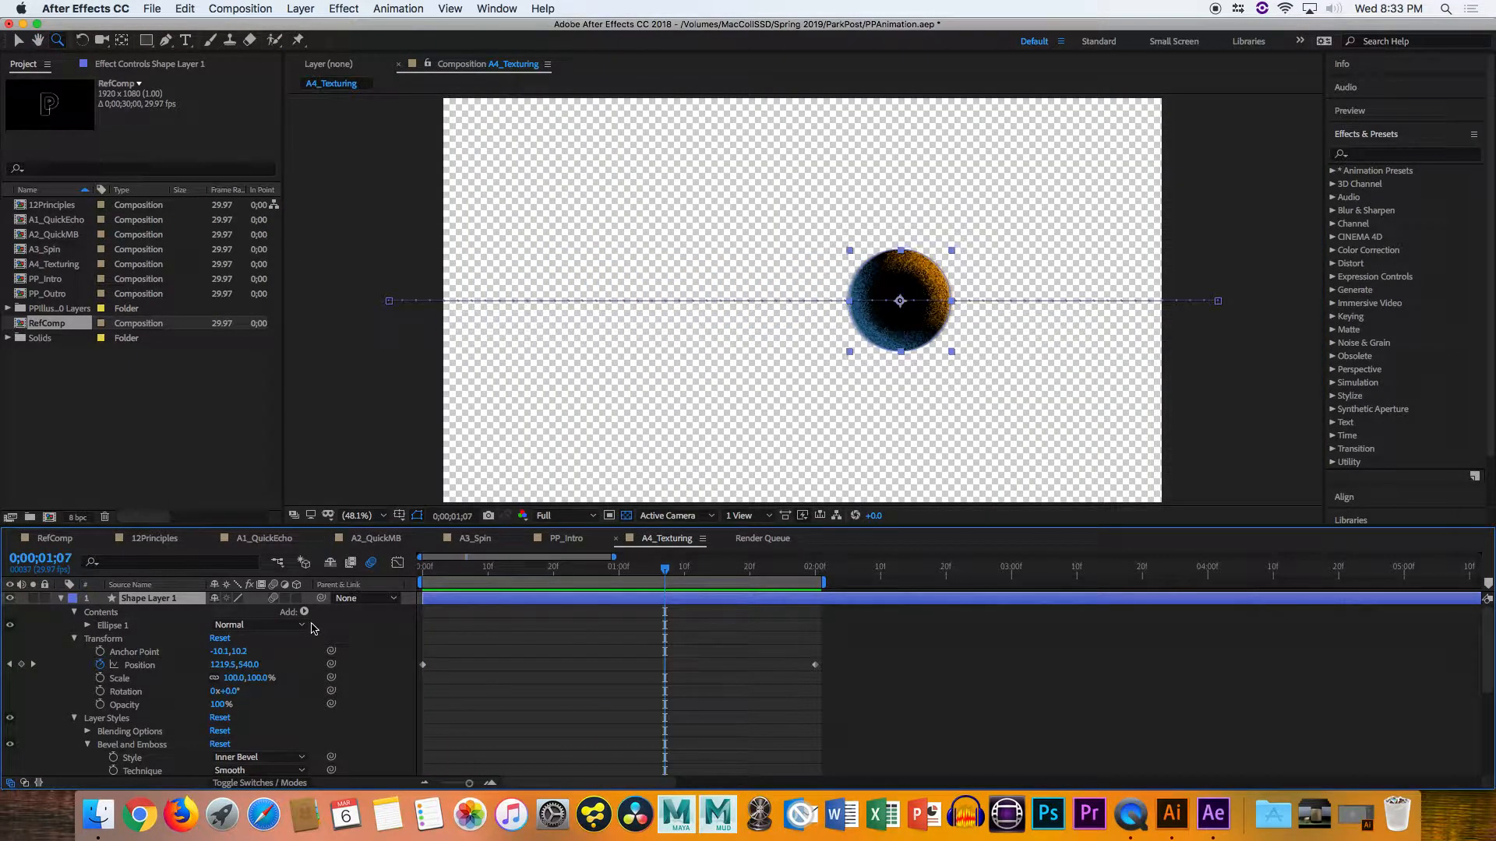
pyautogui.press('space')
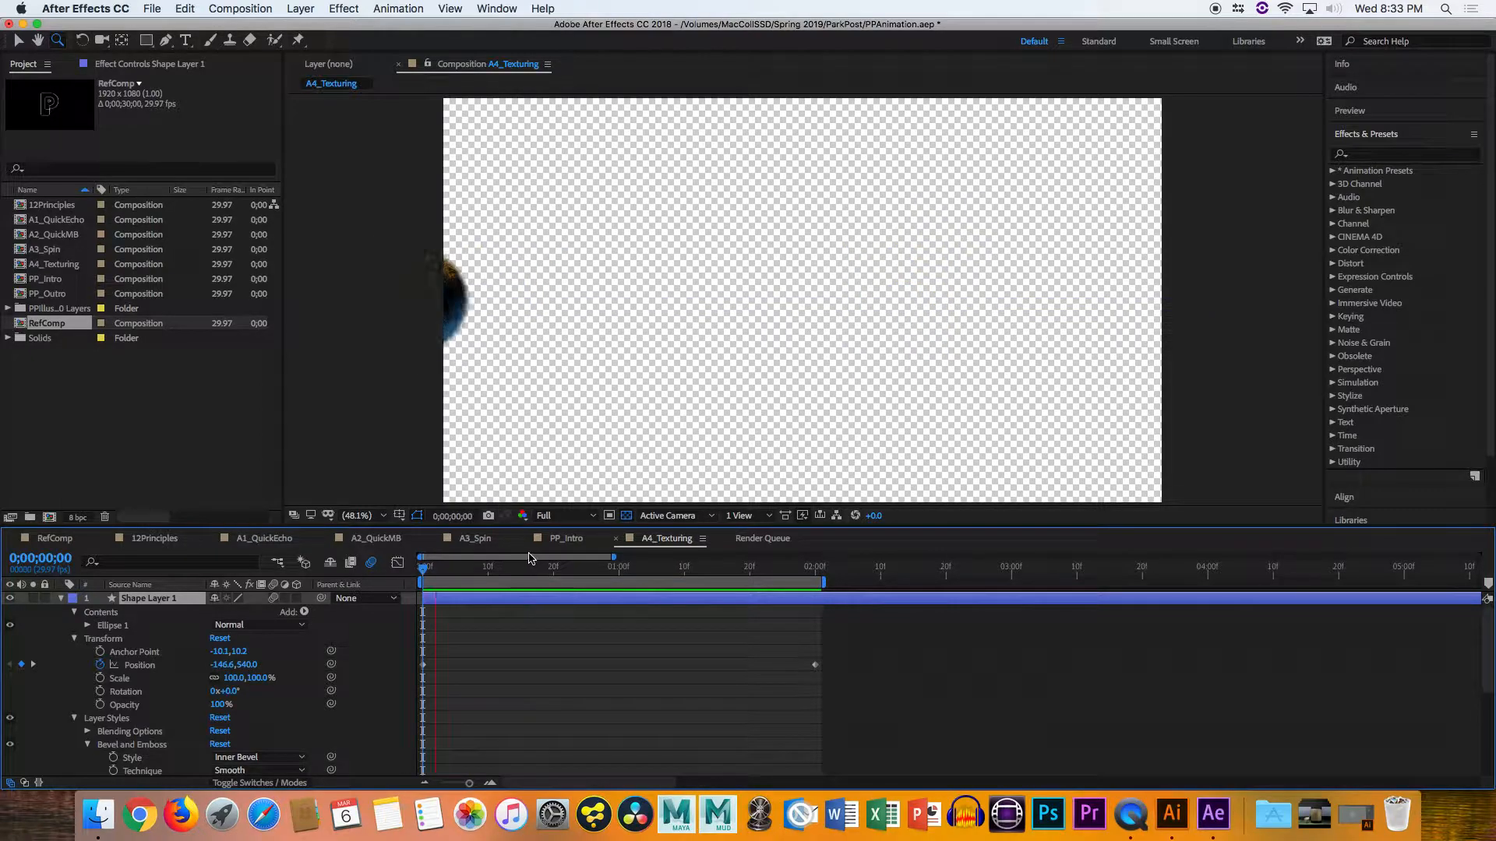
pyautogui.click(626, 516)
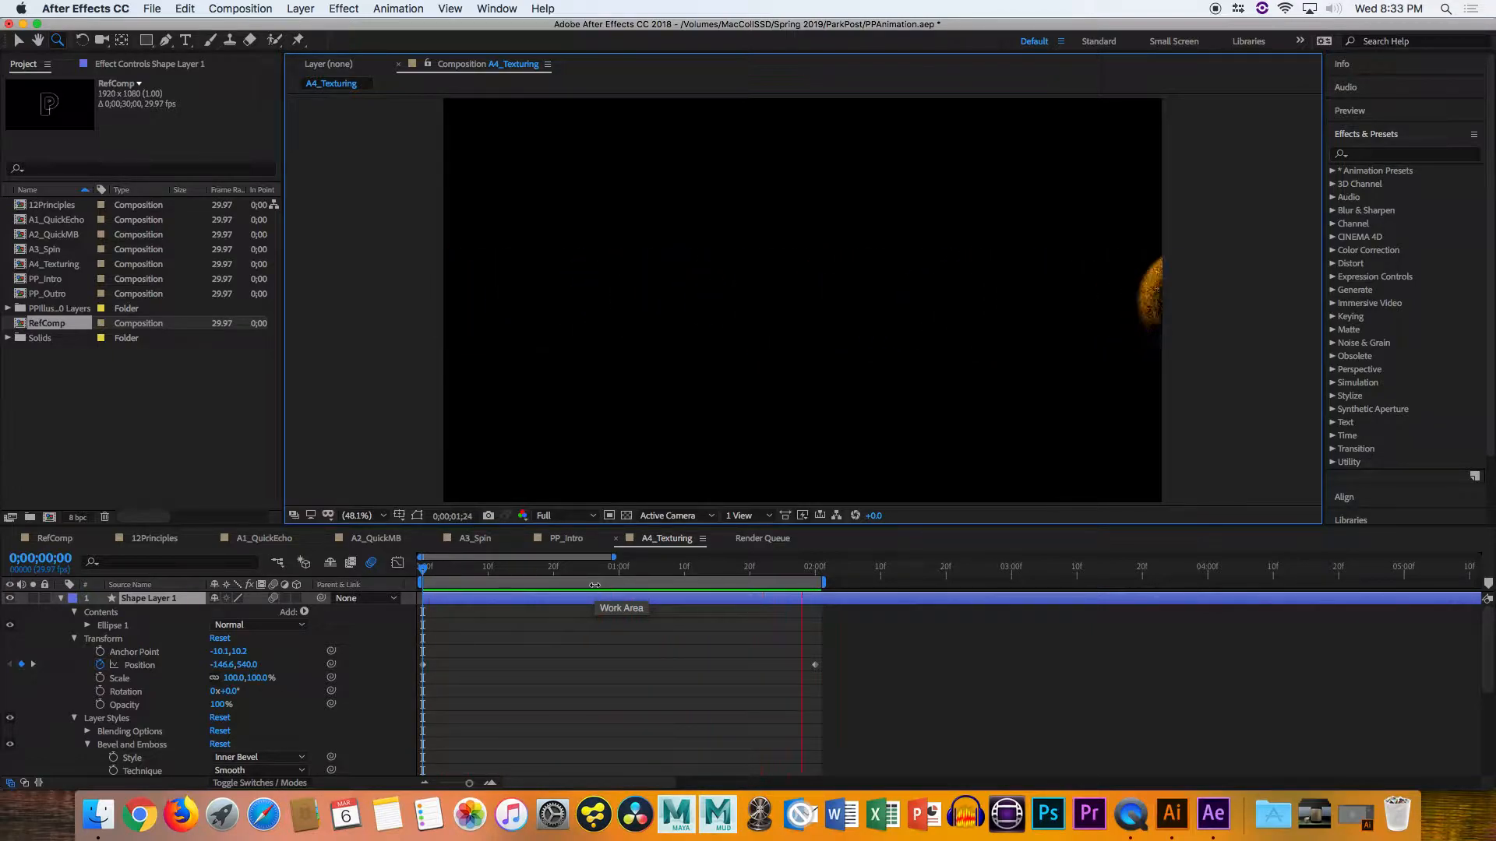
pyautogui.press('space')
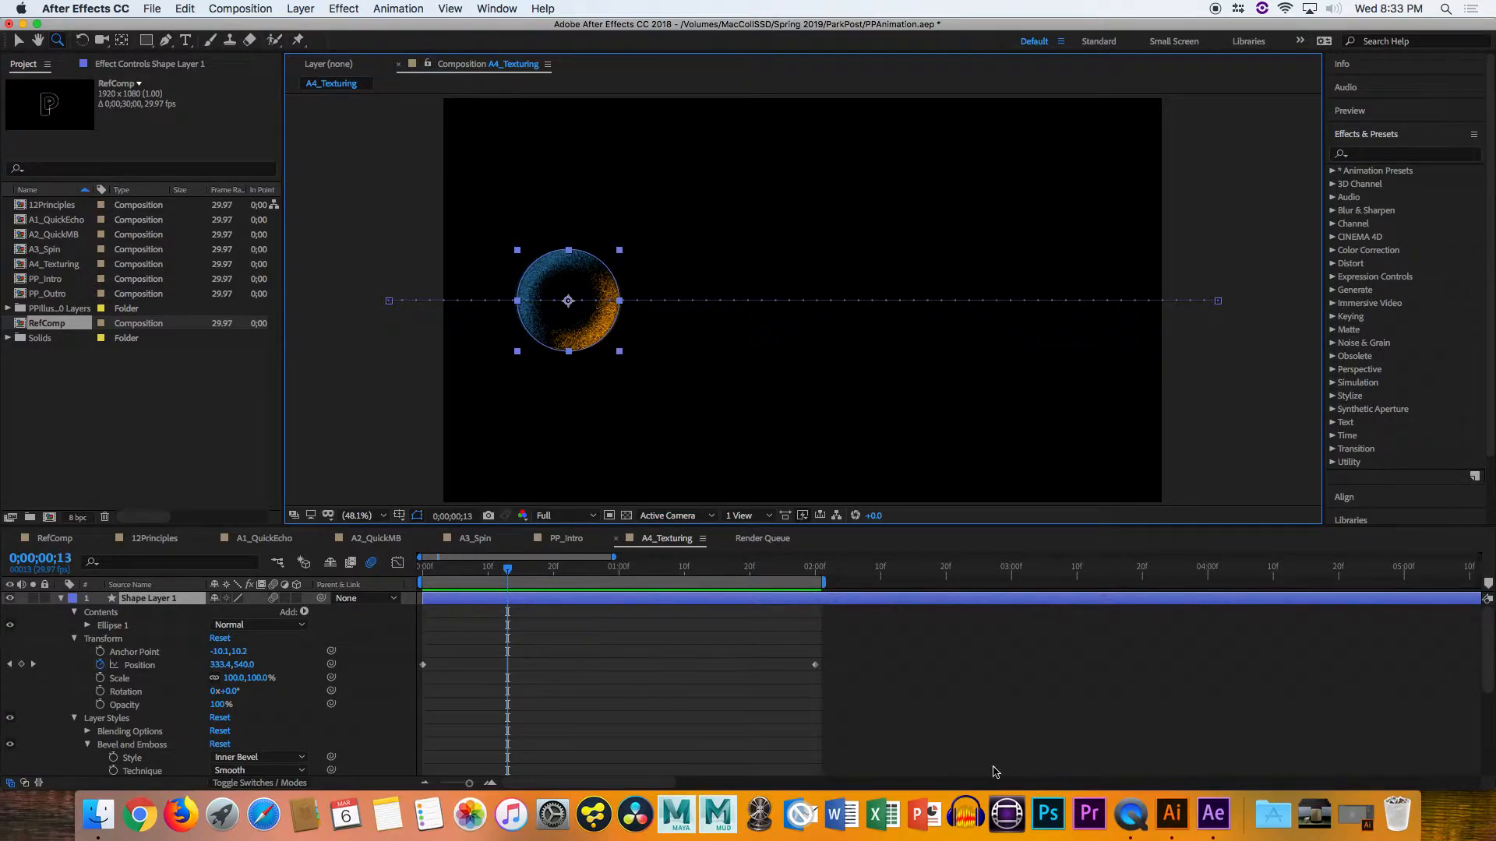
pyautogui.click(1131, 813)
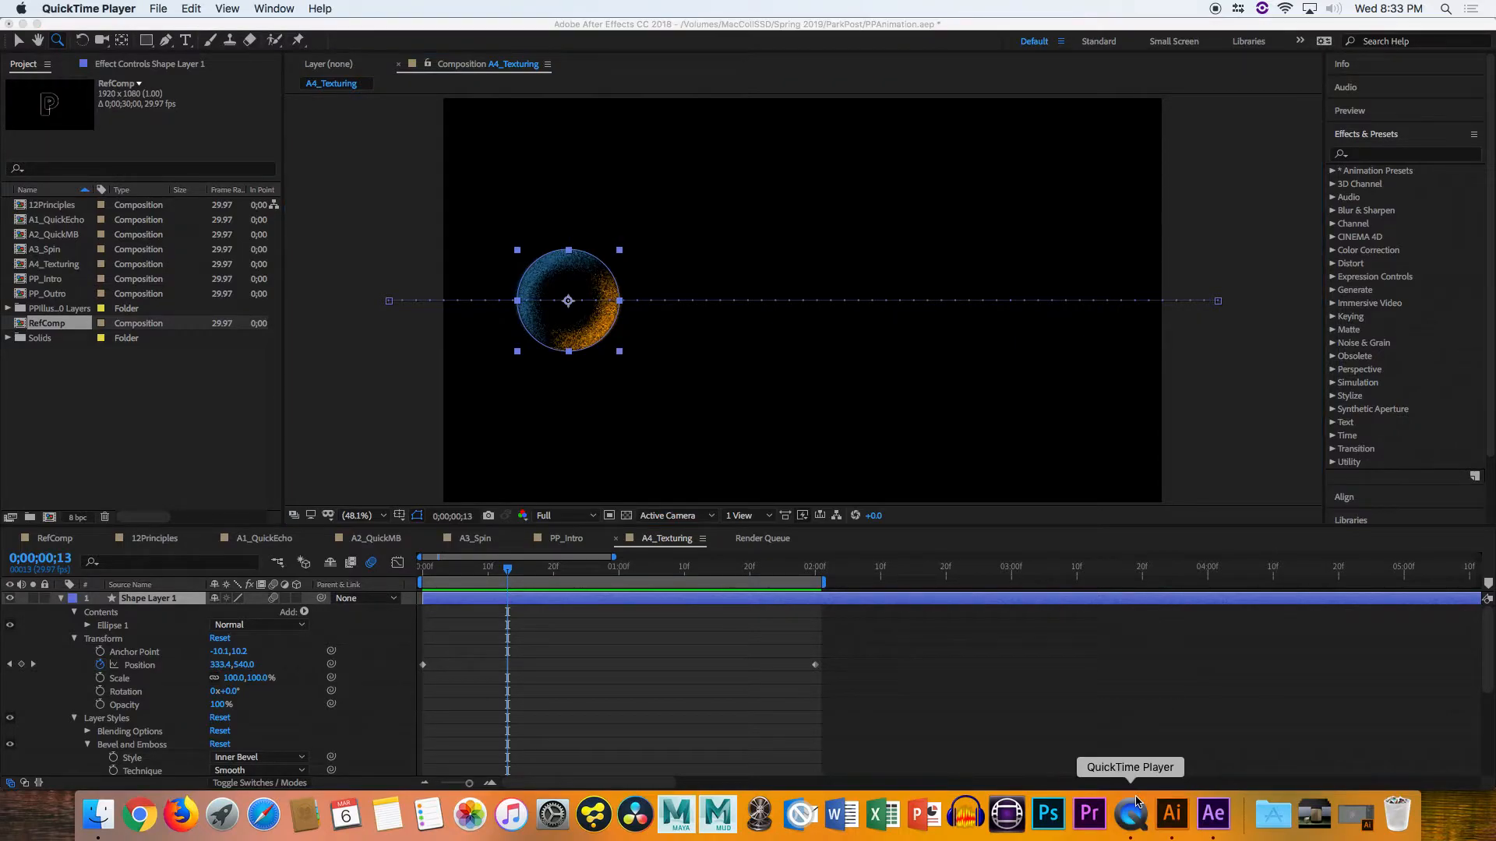
pyautogui.click(1133, 829)
pyautogui.click(159, 8)
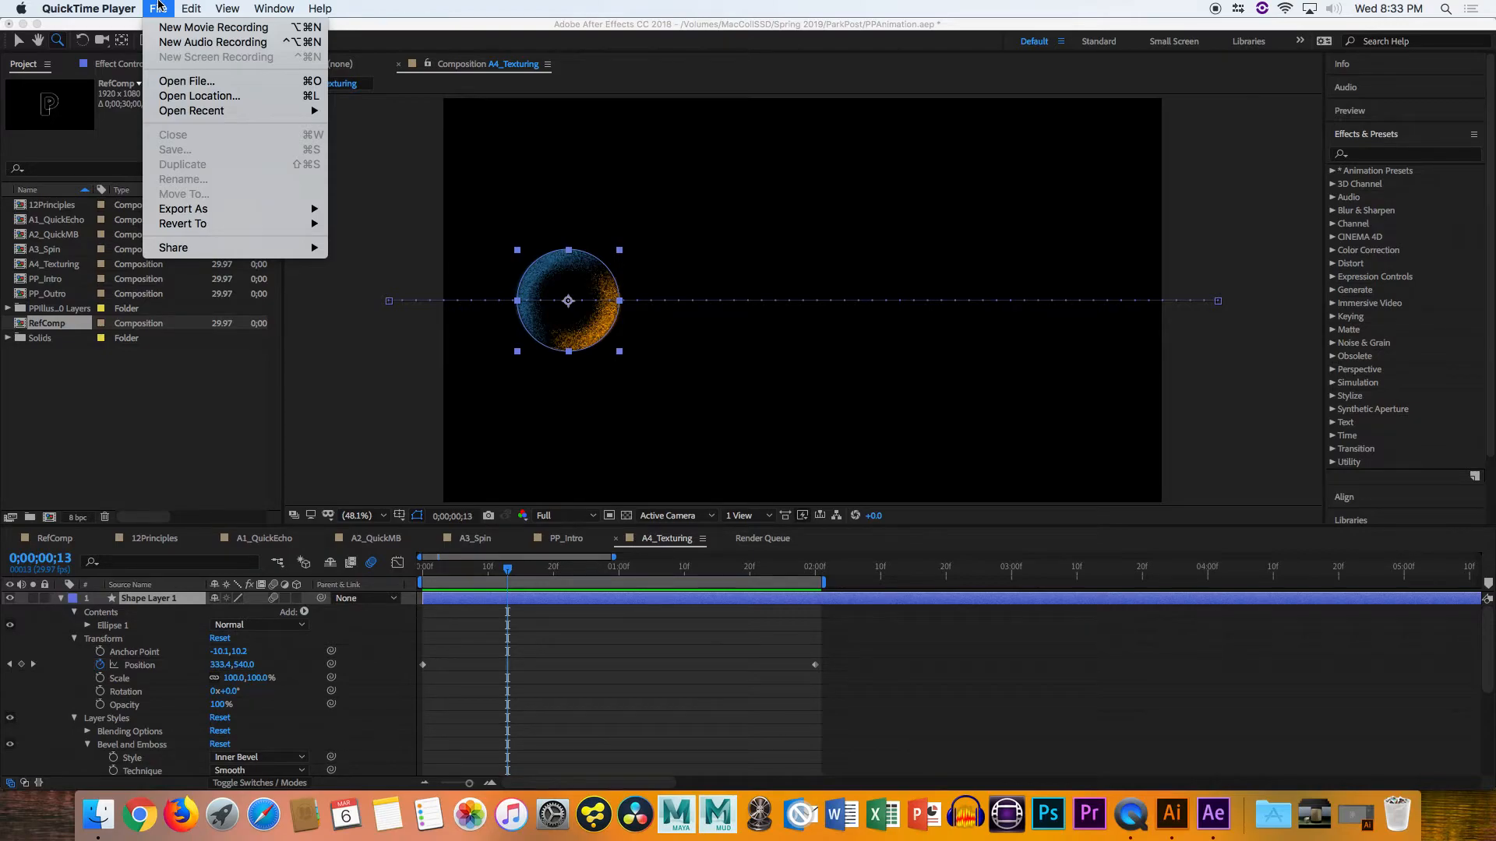
pyautogui.moveTo(234, 7)
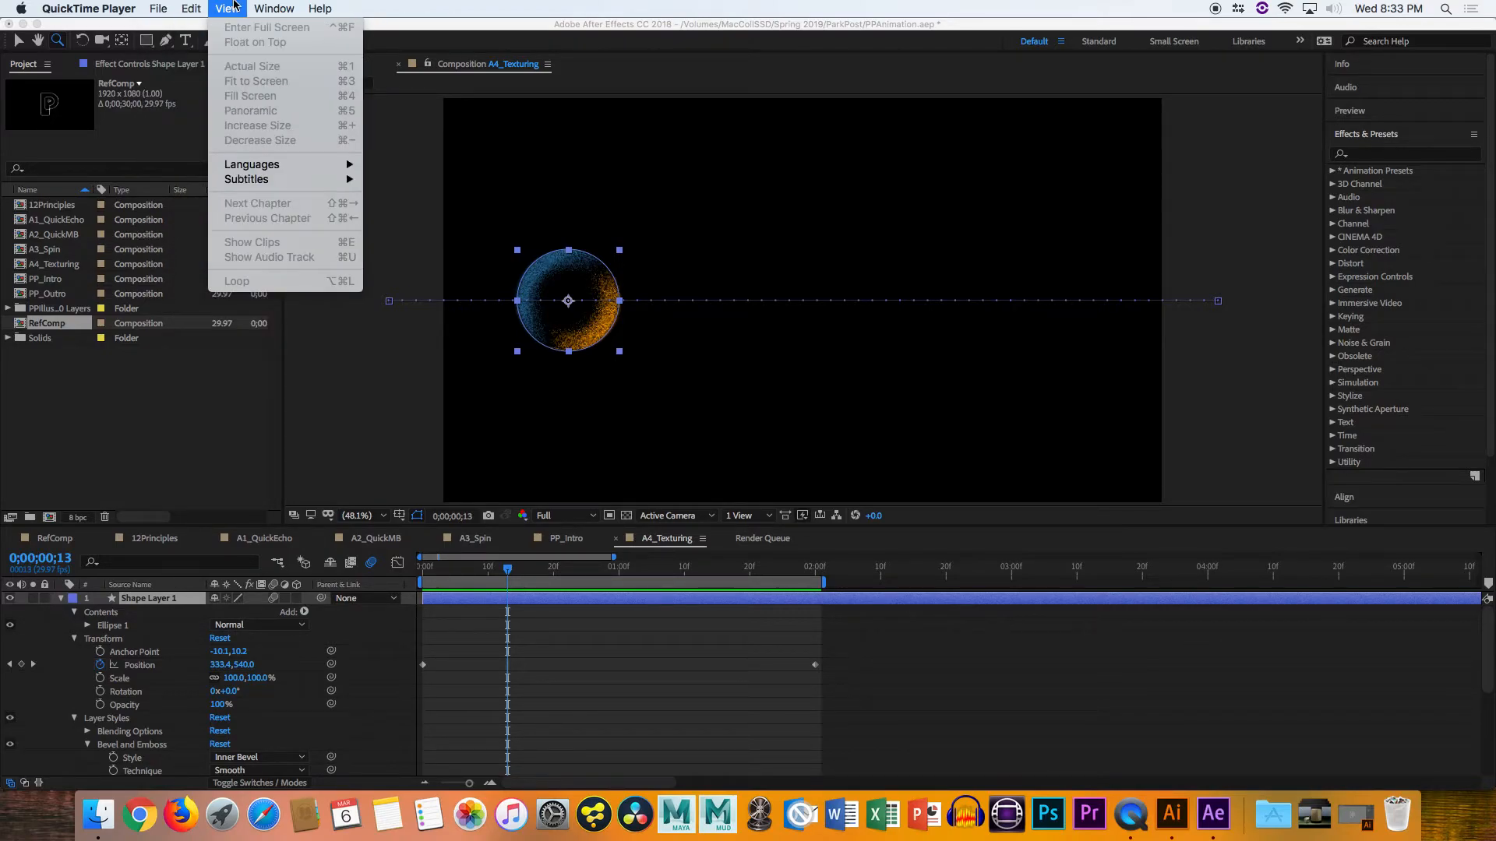
pyautogui.moveTo(114, 7)
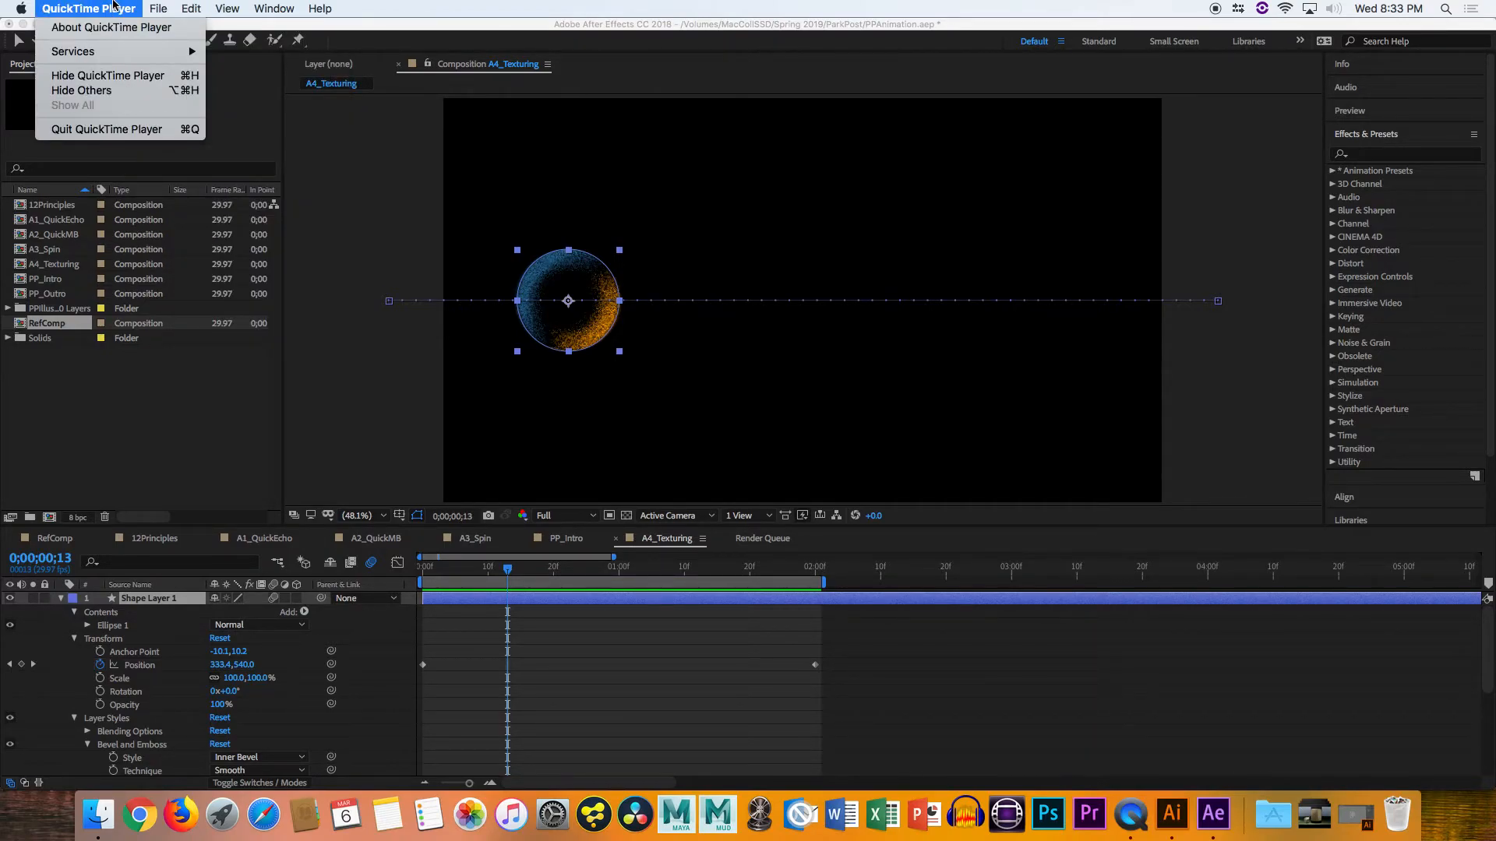
pyautogui.click(210, 6)
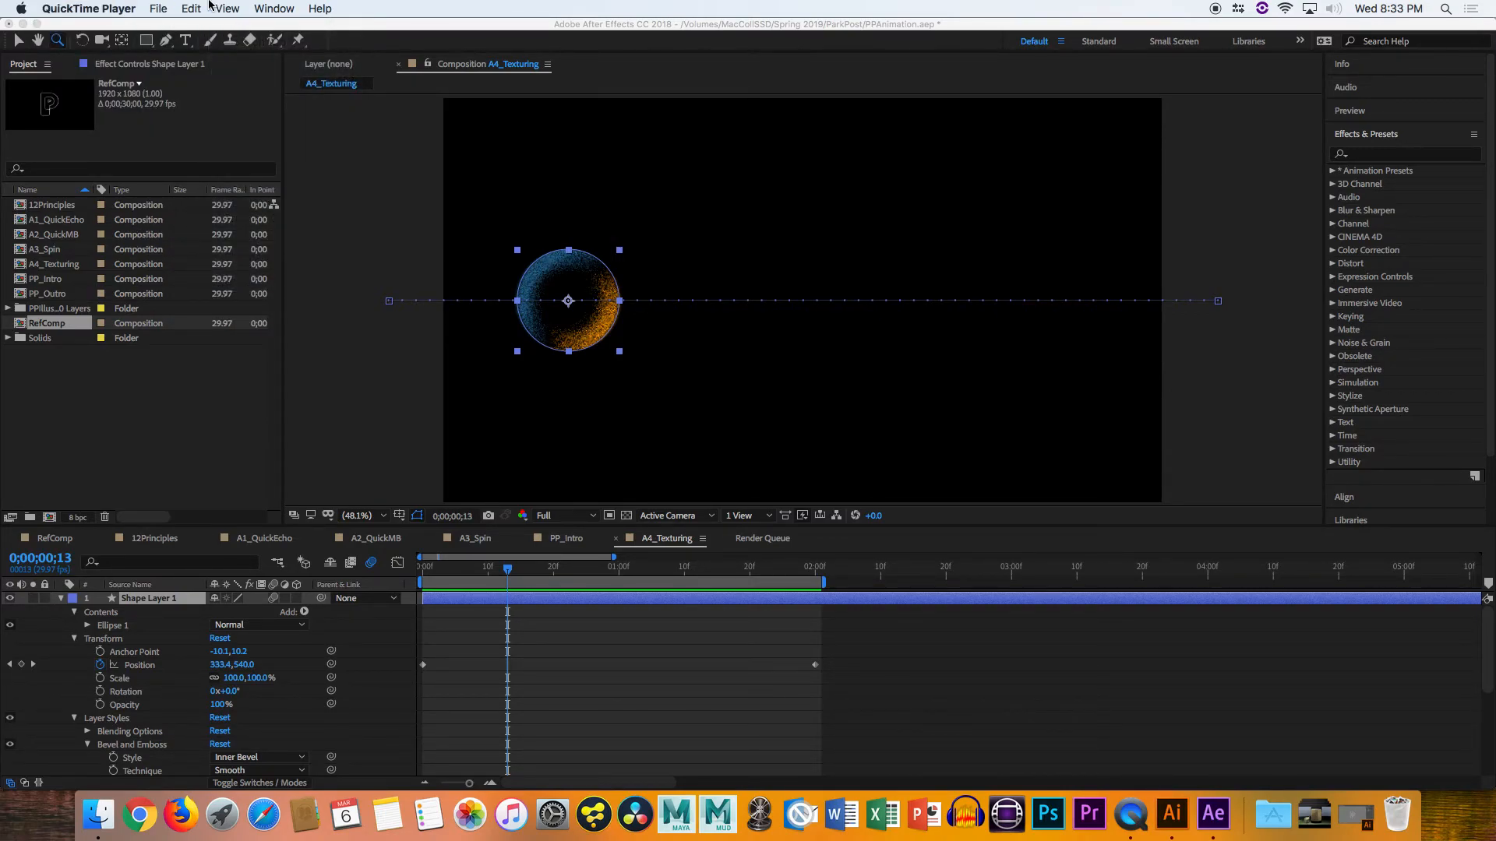